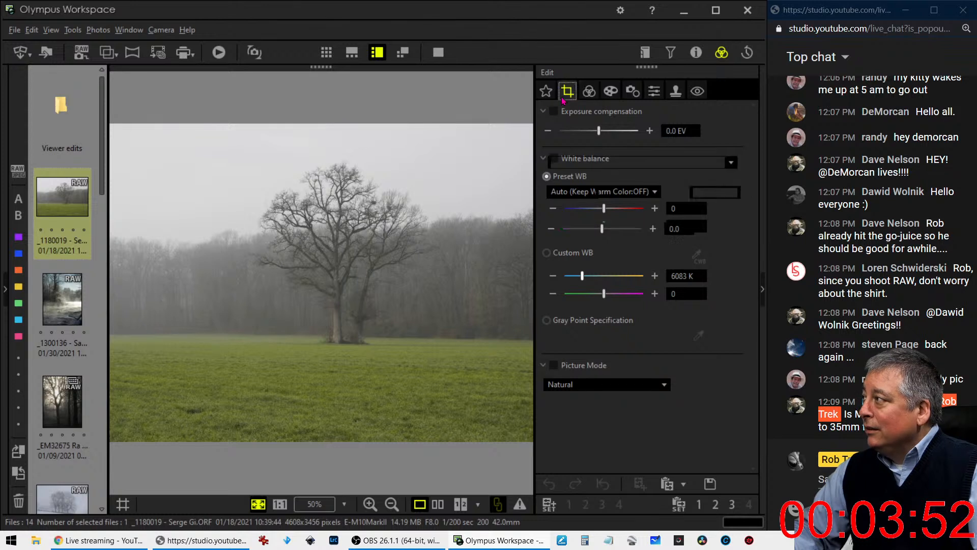
# - Straighten the misty tree photo by setting its crop tilt adjustment to -1.2
pyautogui.click(605, 232)
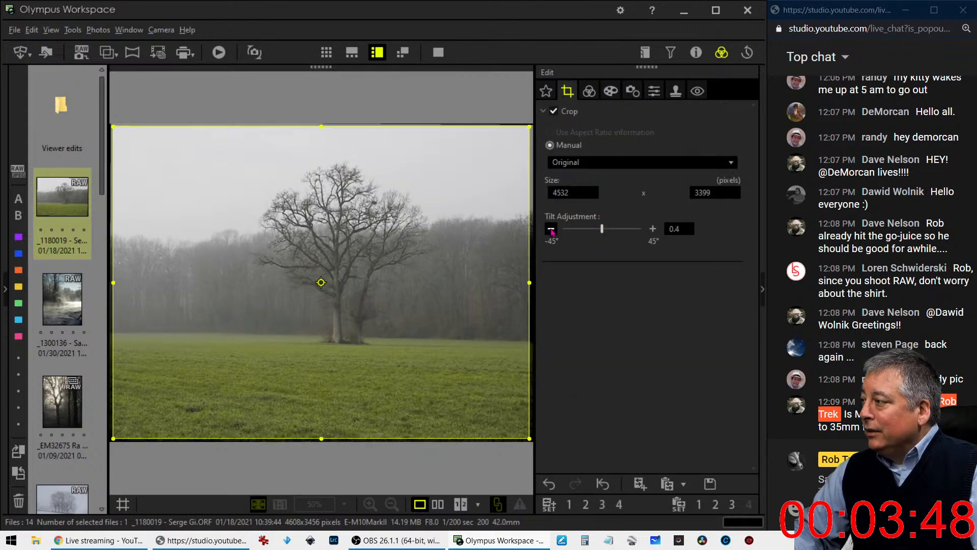
pyautogui.click(550, 229)
pyautogui.click(552, 229)
pyautogui.click(552, 230)
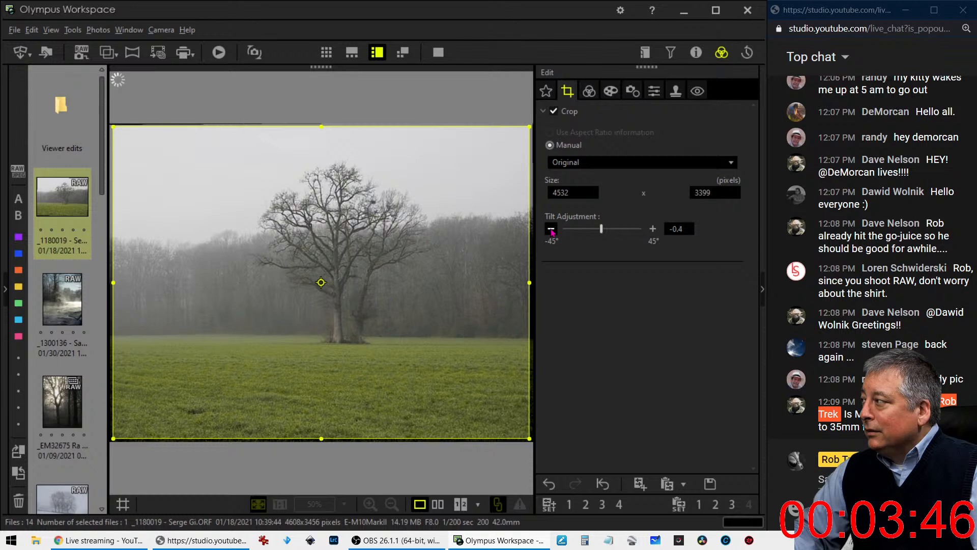
pyautogui.click(551, 230)
pyautogui.click(551, 229)
pyautogui.click(552, 230)
pyautogui.click(551, 230)
pyautogui.click(552, 230)
pyautogui.click(552, 230)
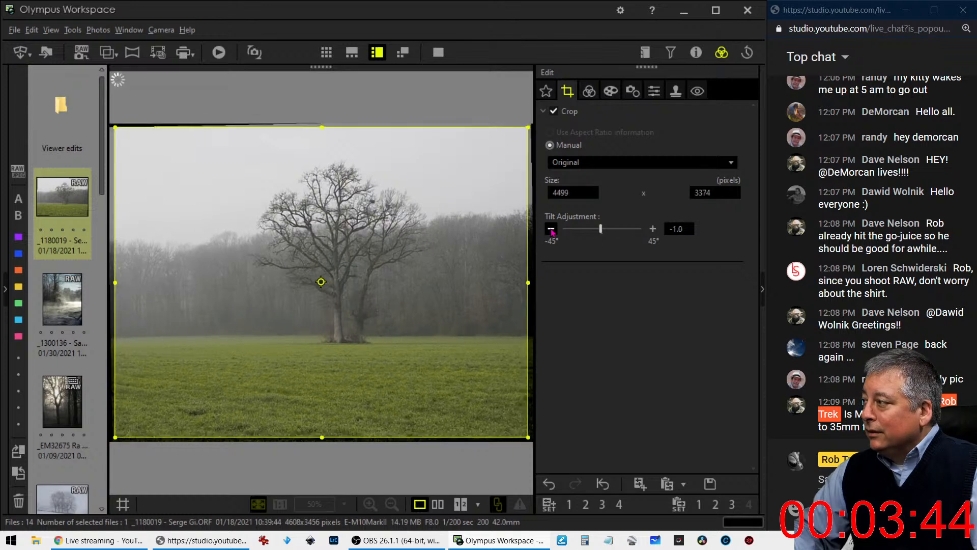
pyautogui.click(552, 229)
pyautogui.click(551, 230)
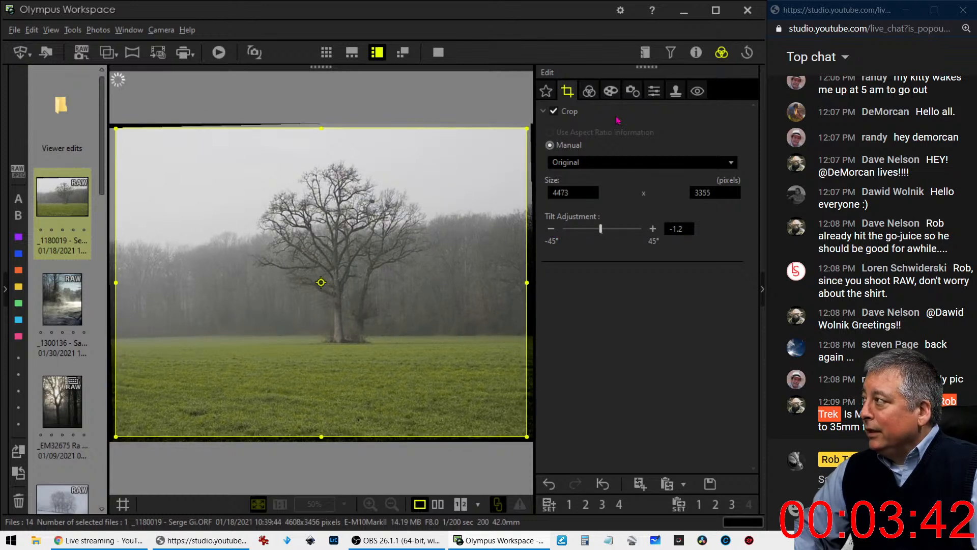
# - Crop the photo to a vertical 4:3 frame of about 2228 x 2970 pixels around the tree, trimming the lower foreground
pyautogui.click(593, 161)
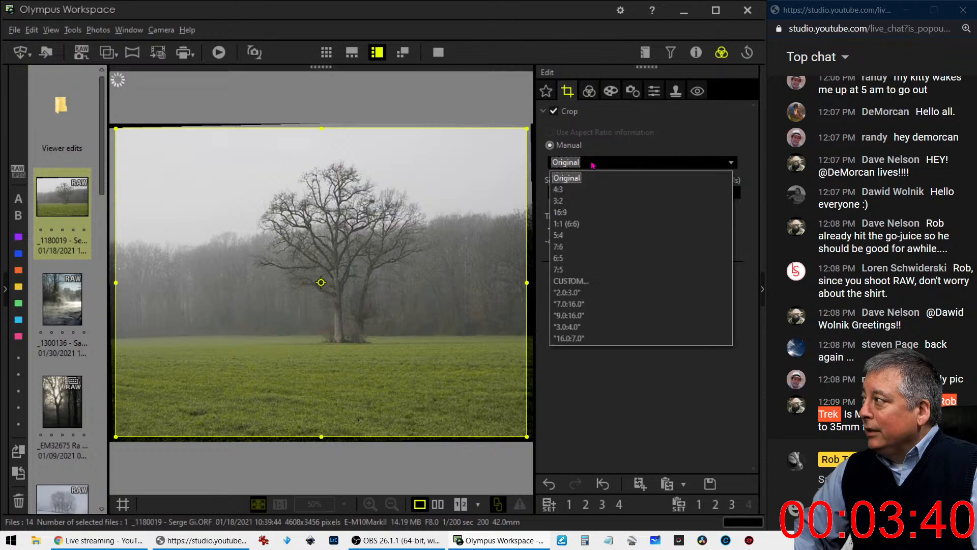
pyautogui.click(559, 189)
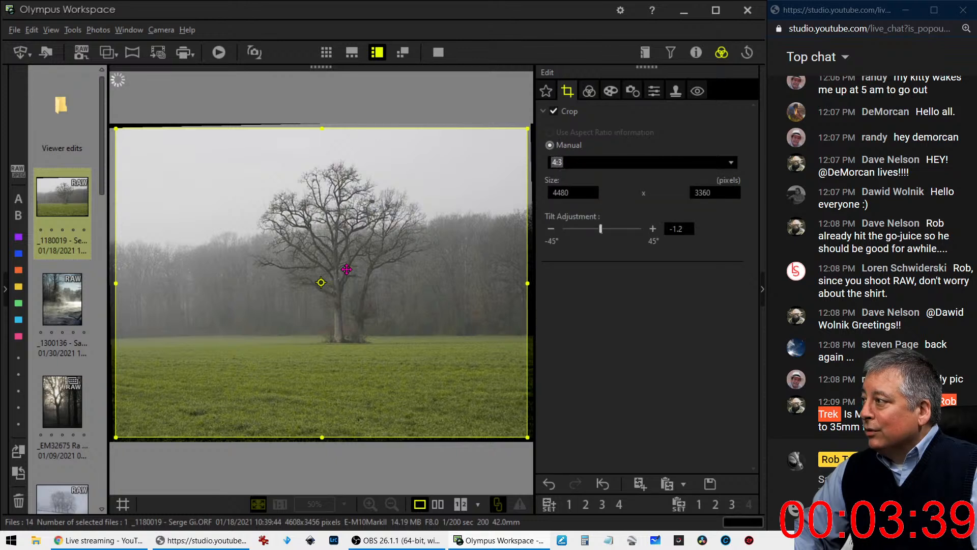
pyautogui.click(322, 283)
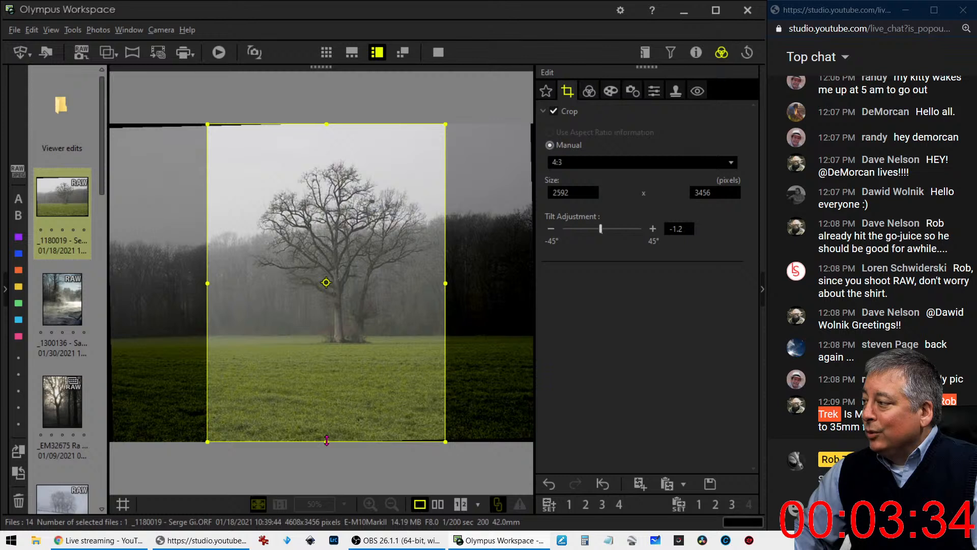
pyautogui.moveTo(328, 437); pyautogui.dragTo(327, 412)
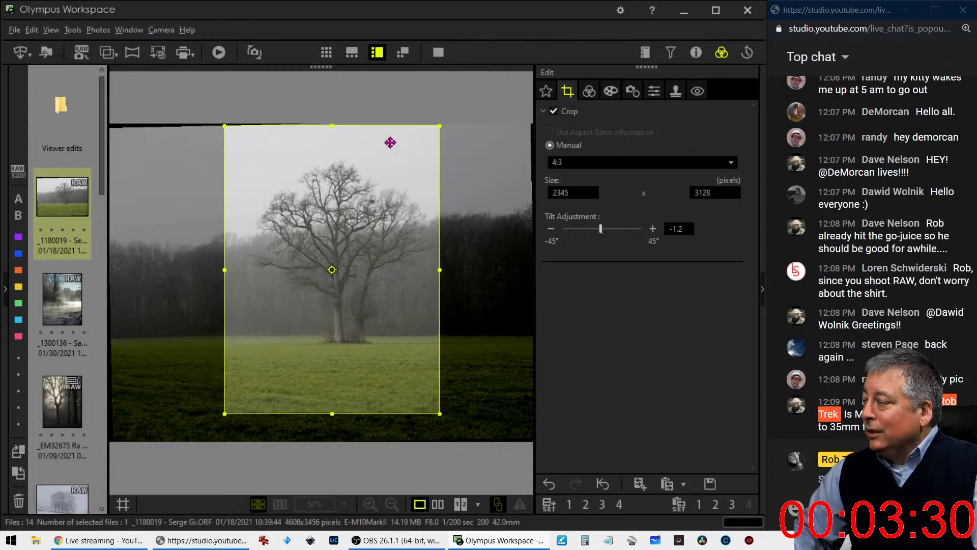
pyautogui.moveTo(323, 382); pyautogui.dragTo(330, 378)
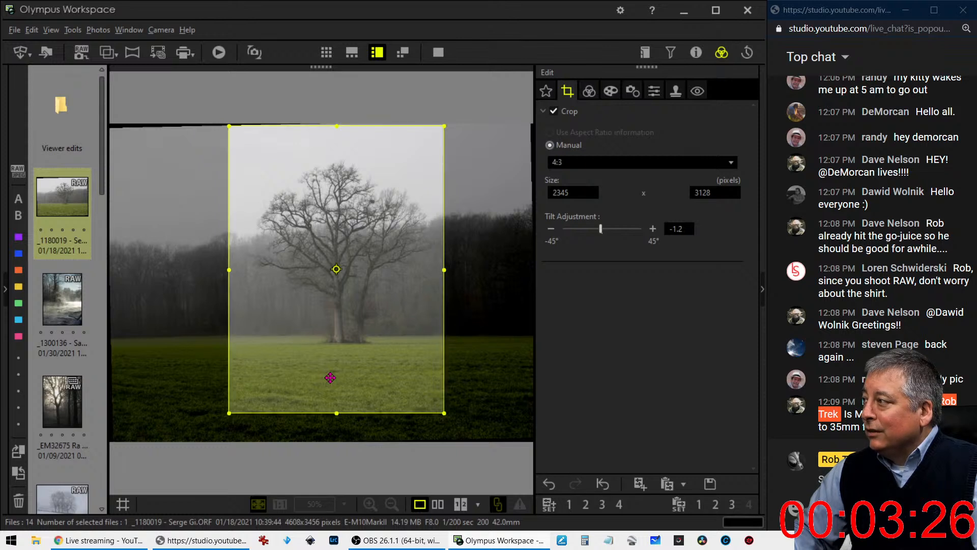
pyautogui.moveTo(340, 411); pyautogui.dragTo(339, 398)
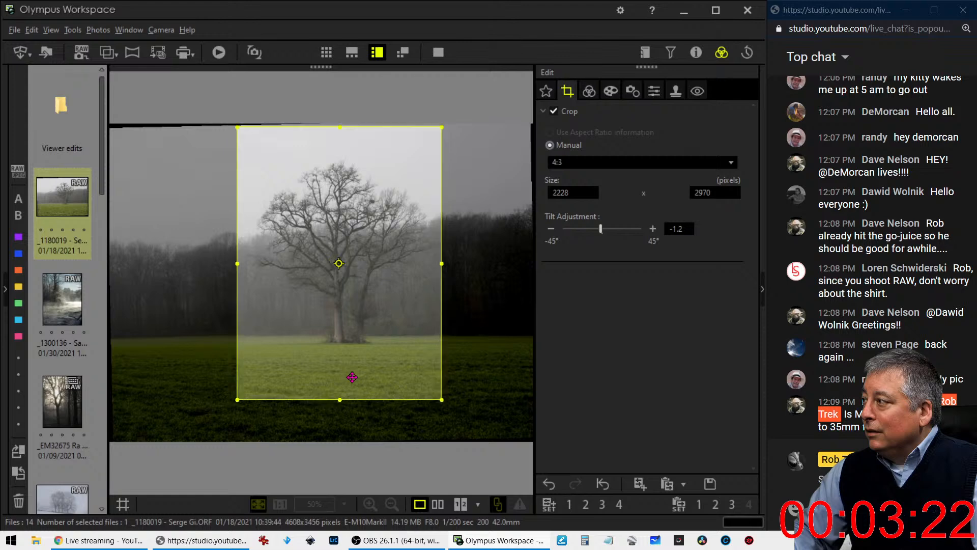
pyautogui.click(589, 91)
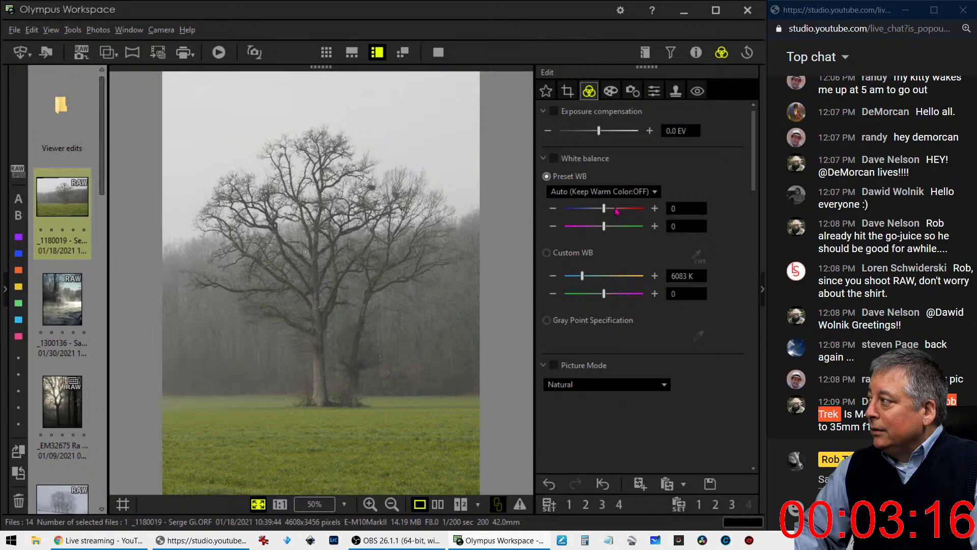
# - Inspect the tree's branches and trunk at full size, and apply the Soft Focus art filter to the photo
pyautogui.click(612, 94)
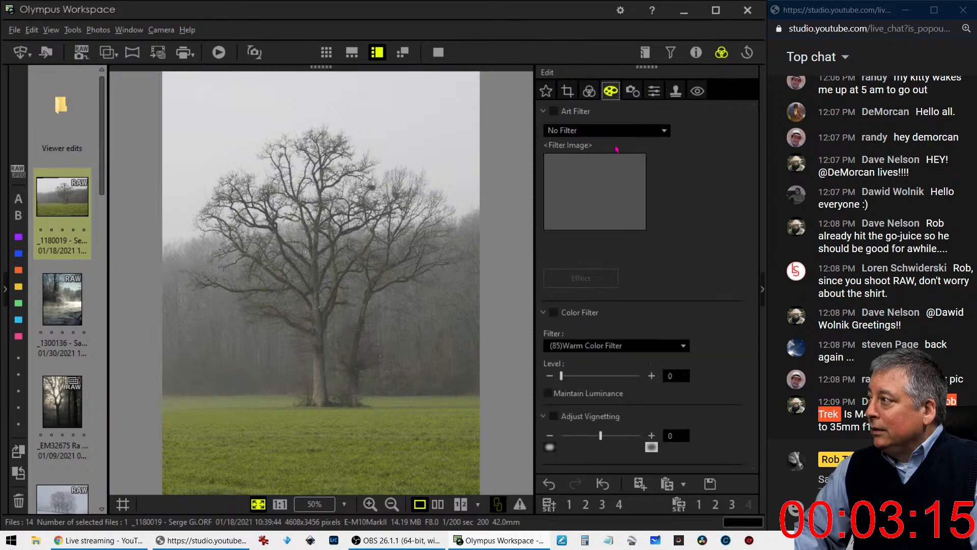
pyautogui.click(313, 152)
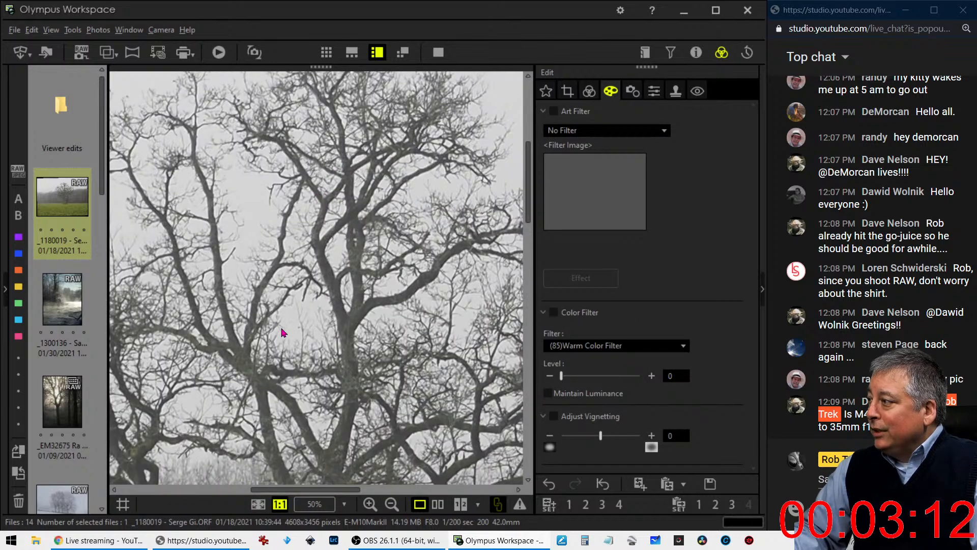
pyautogui.moveTo(283, 330); pyautogui.dragTo(289, 206)
pyautogui.moveTo(307, 343); pyautogui.dragTo(318, 225)
pyautogui.moveTo(348, 342); pyautogui.dragTo(383, 218)
pyautogui.moveTo(403, 366); pyautogui.dragTo(380, 272)
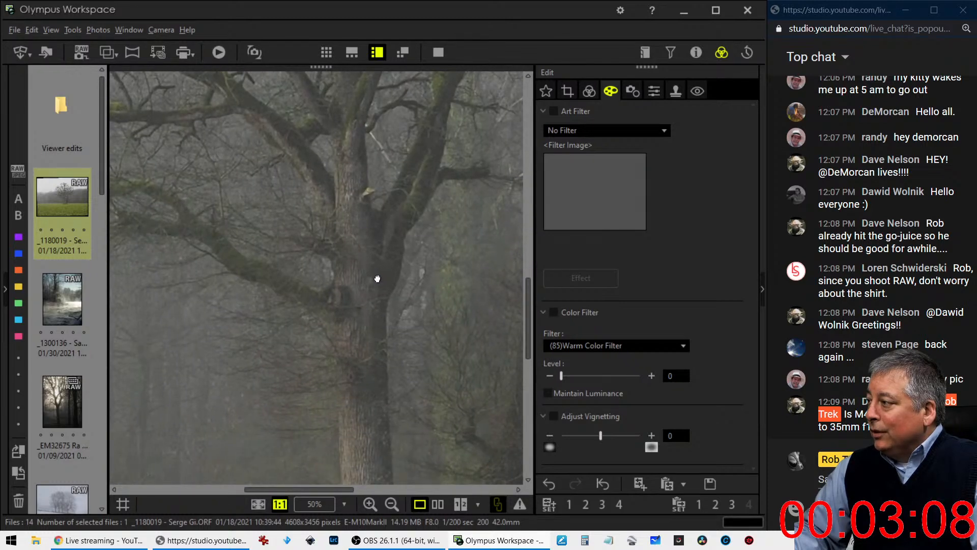
pyautogui.click(377, 277)
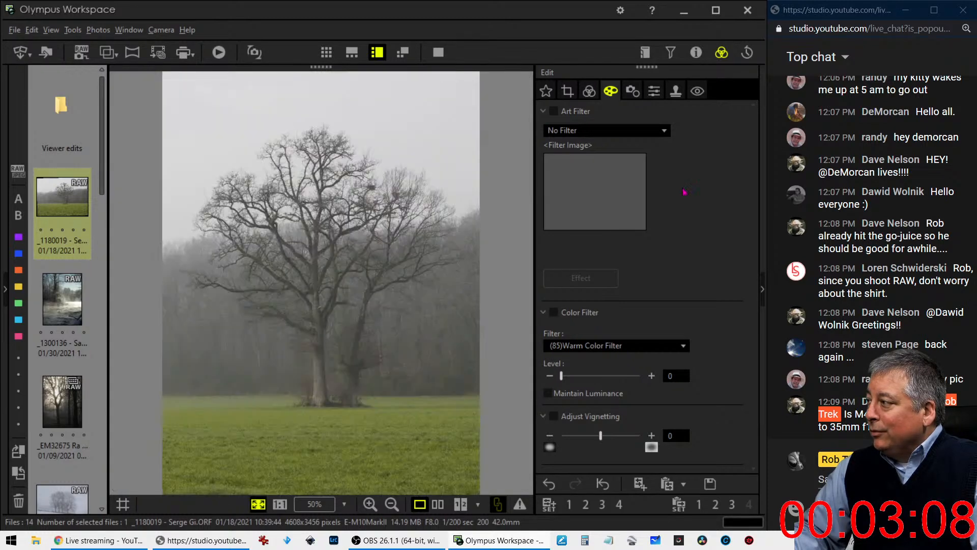
pyautogui.click(616, 130)
pyautogui.click(604, 182)
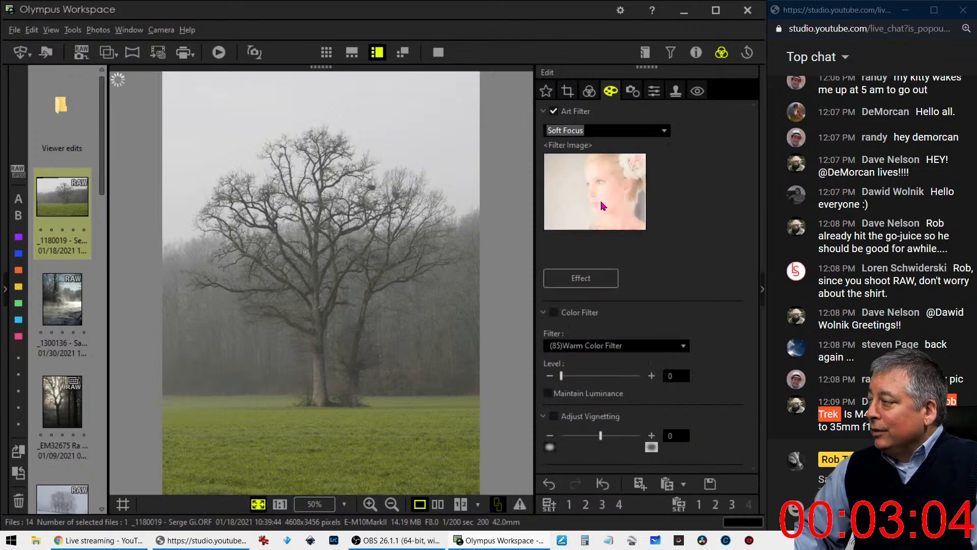
# - Convert the photo to black and white by setting the picture mode to Monotone
pyautogui.click(590, 95)
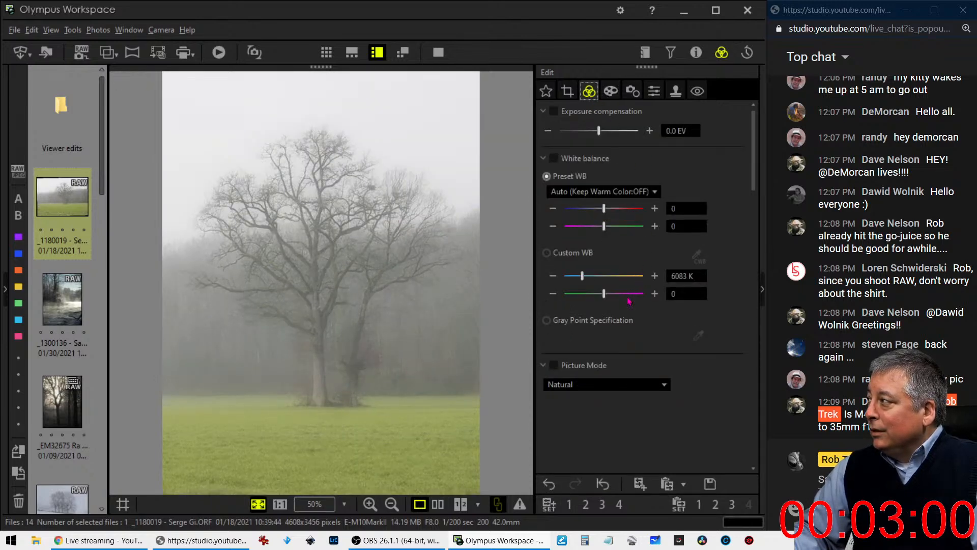
pyautogui.click(626, 385)
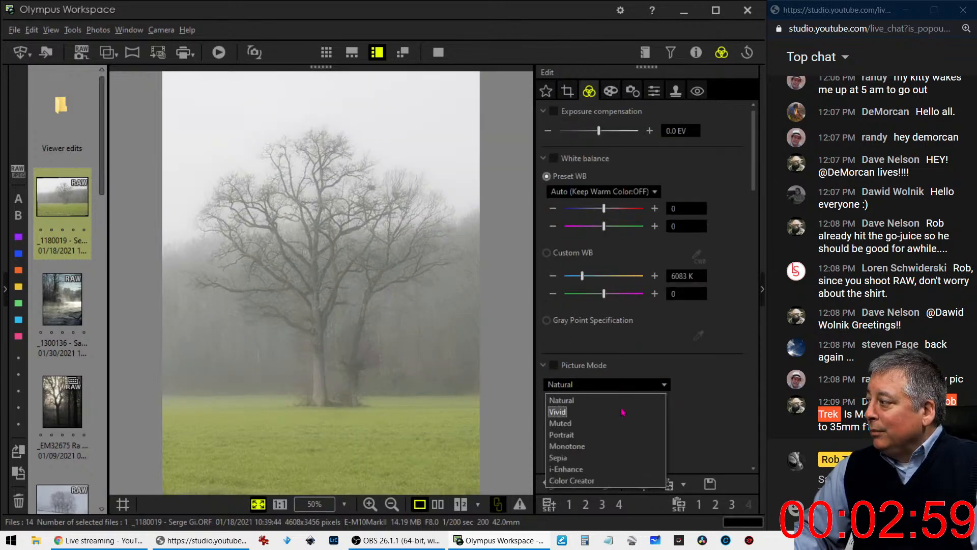
pyautogui.click(617, 446)
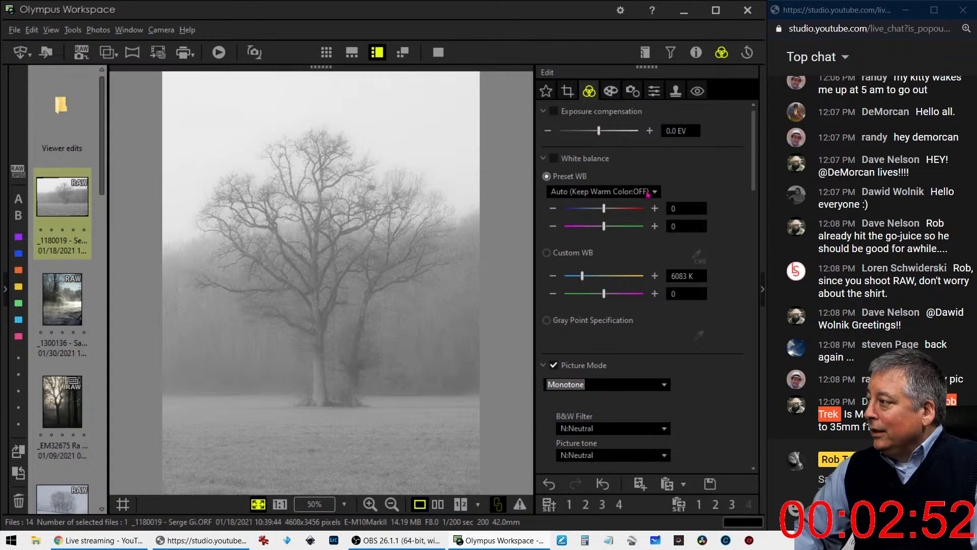
# - Collapse the Adjust Color section and set the Monotone mode's B&W filter to Red
pyautogui.scroll(-3, 701, 367)
pyautogui.scroll(-3, 700, 366)
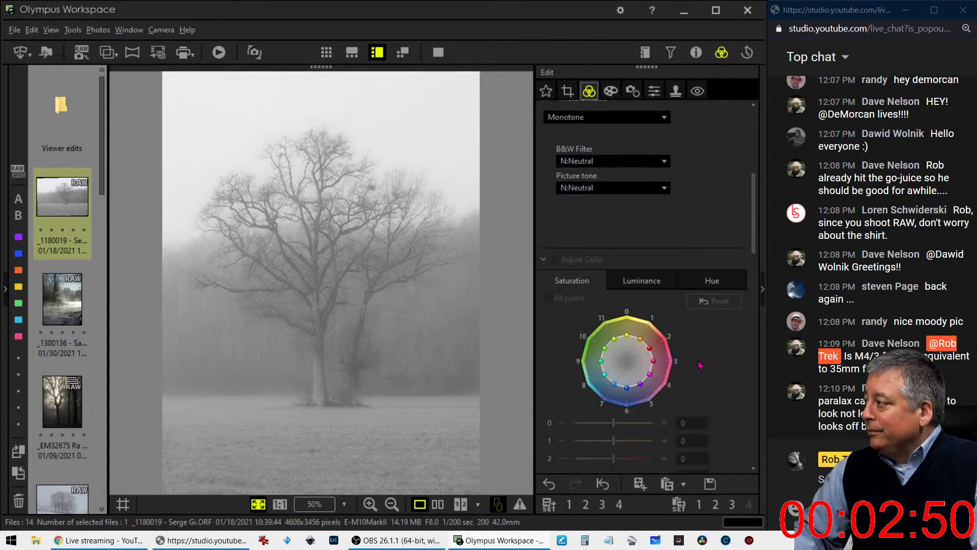
pyautogui.click(542, 186)
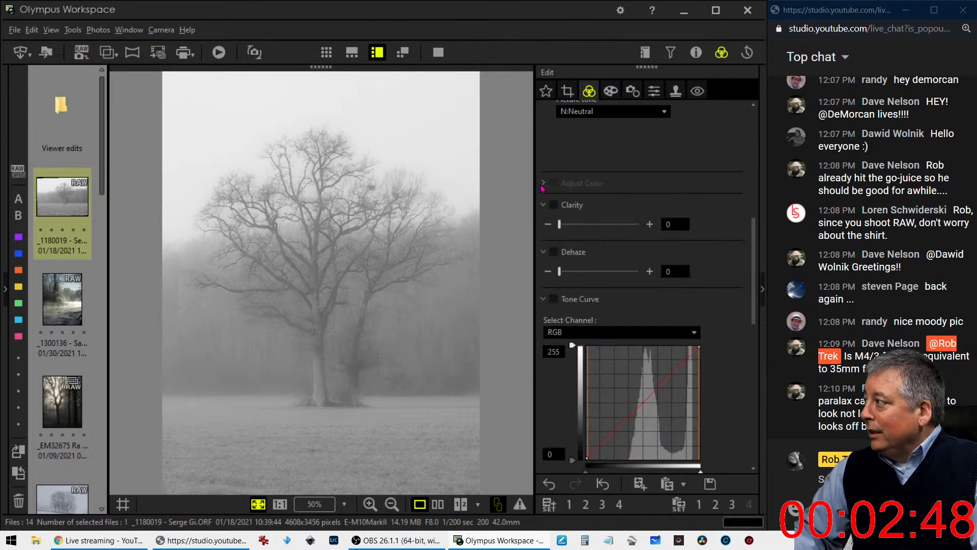
pyautogui.scroll(4, 627, 282)
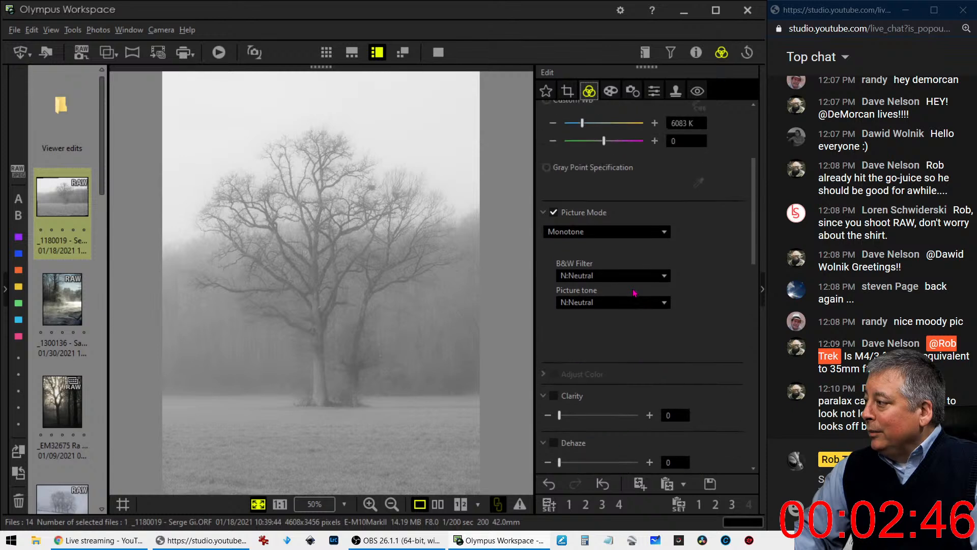
pyautogui.scroll(3, 634, 292)
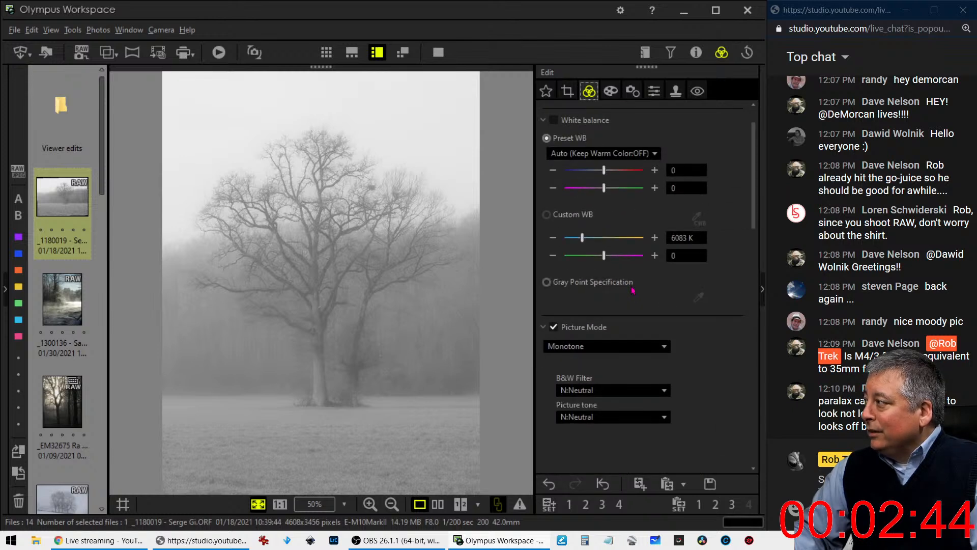
pyautogui.scroll(-1, 629, 315)
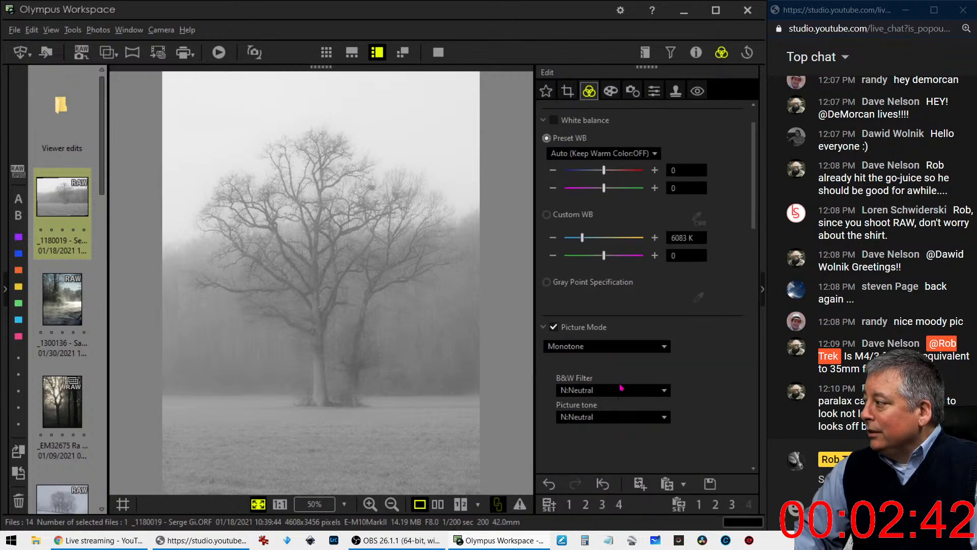
pyautogui.click(621, 389)
pyautogui.click(618, 441)
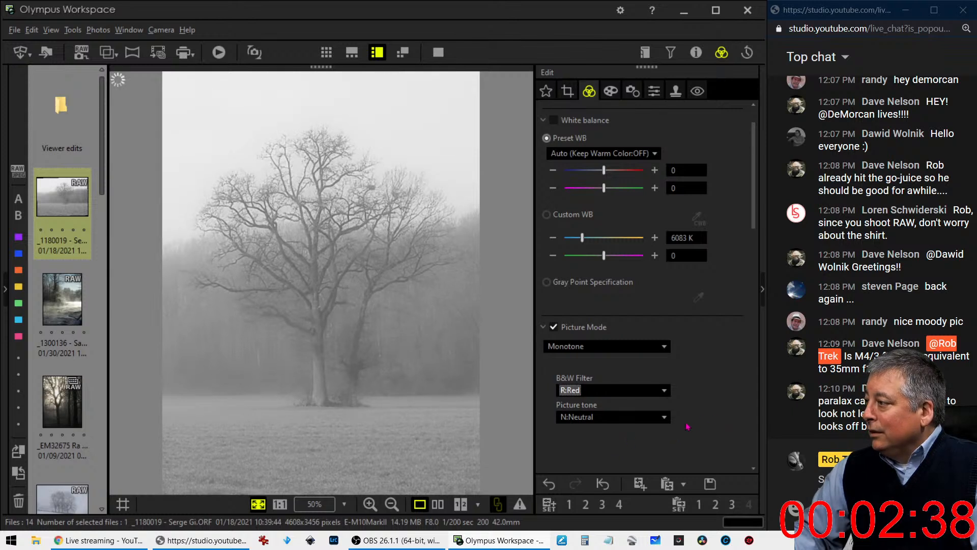
# - Try raising the black point of the RGB tone curve to 70
pyautogui.scroll(-4, 689, 422)
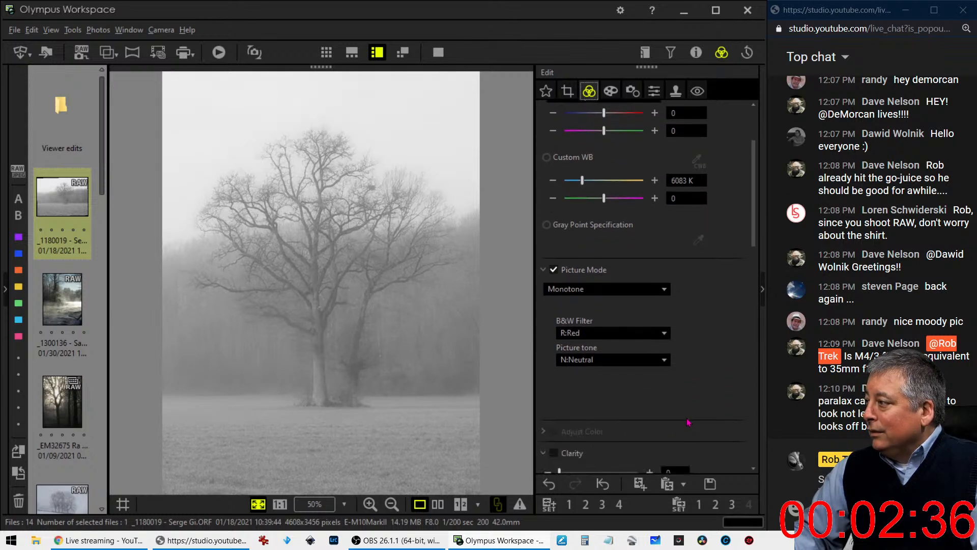
pyautogui.scroll(-1, 687, 407)
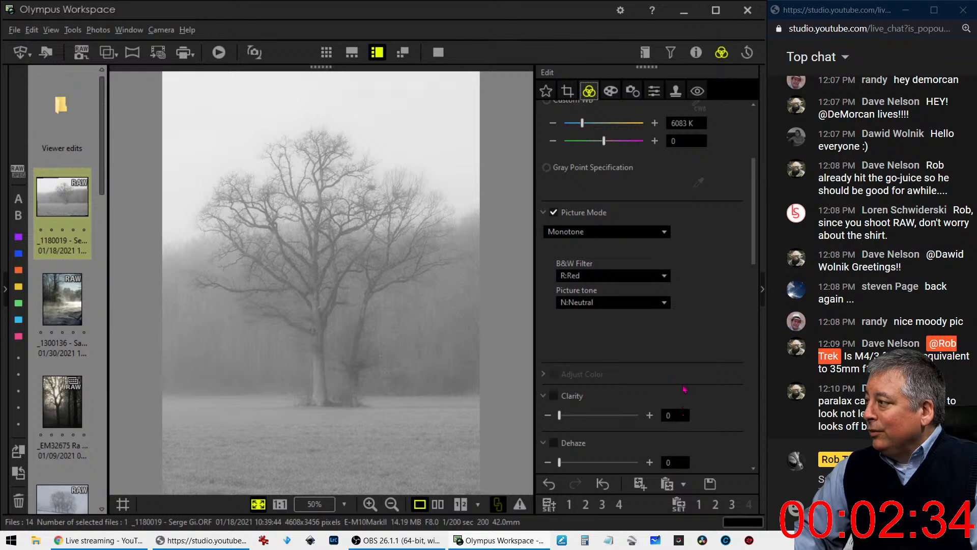
pyautogui.scroll(-3, 624, 367)
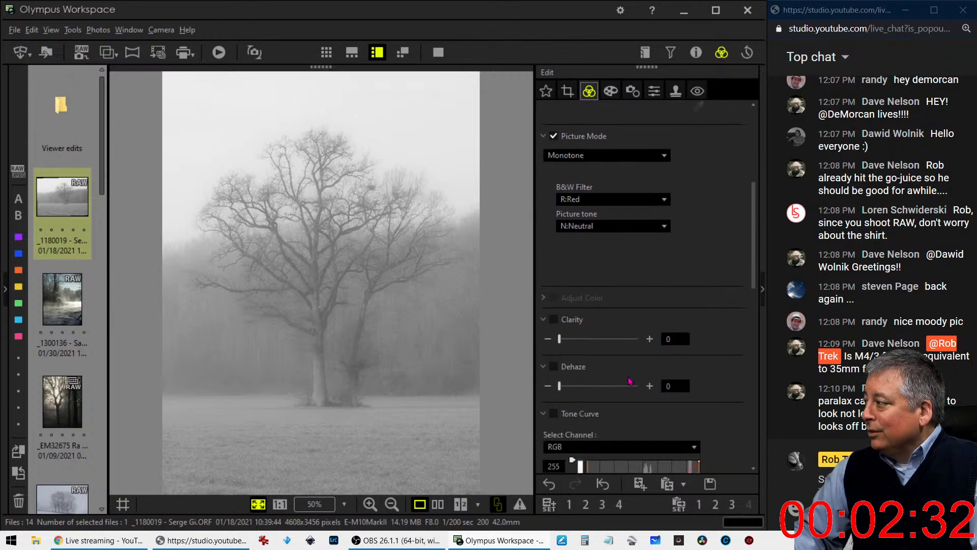
pyautogui.scroll(-7, 595, 387)
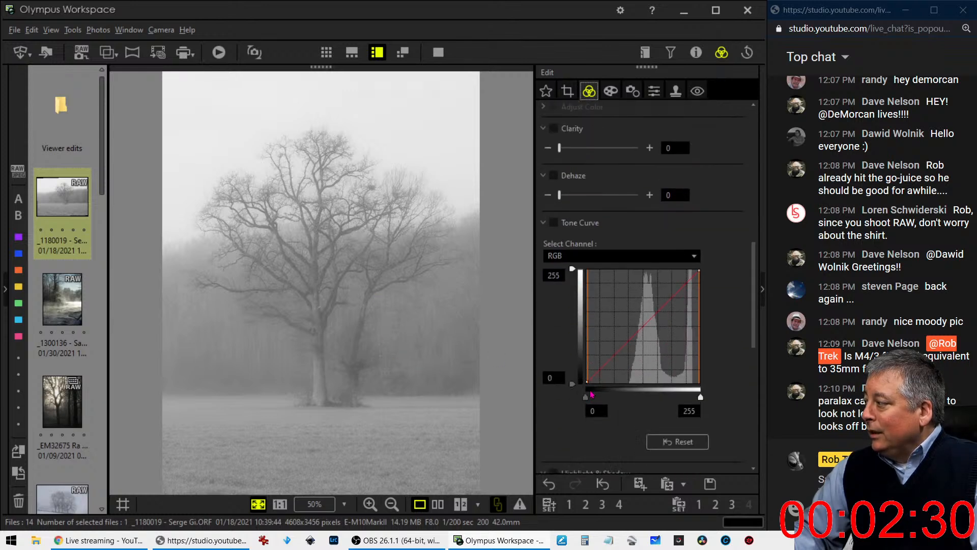
pyautogui.moveTo(590, 402); pyautogui.dragTo(619, 401)
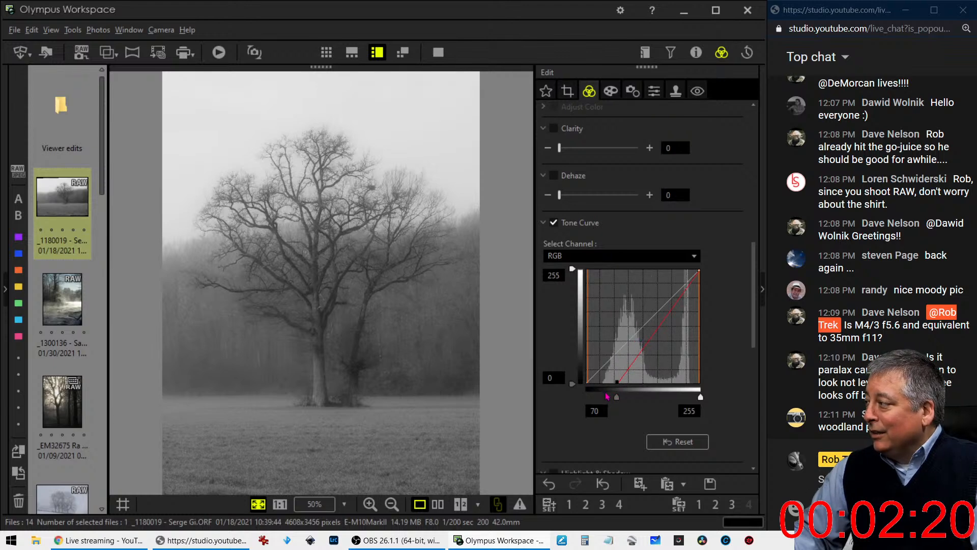
pyautogui.moveTo(616, 399); pyautogui.dragTo(549, 400)
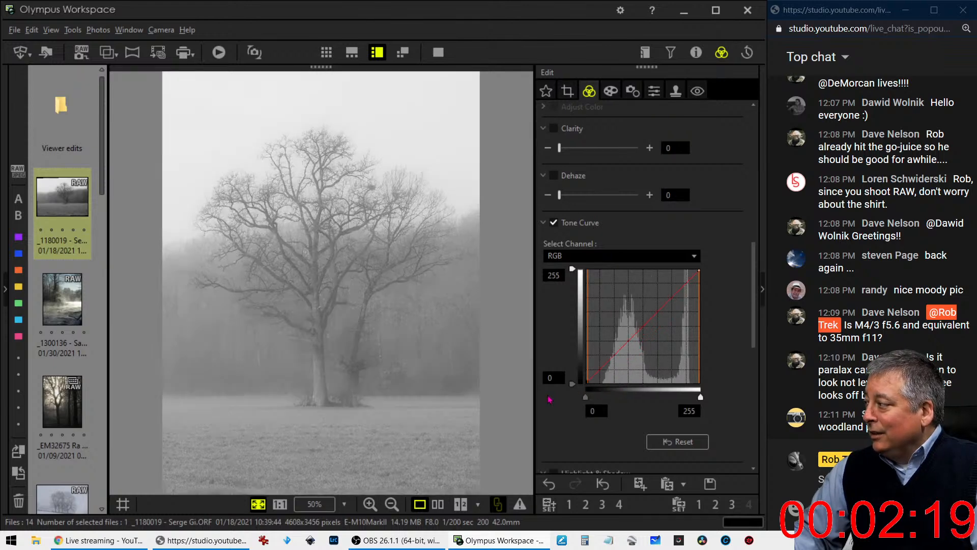
# - Darken the shadows by adding control points to the lower part of the RGB tone curve and pulling them below the diagonal
pyautogui.click(614, 365)
pyautogui.moveTo(614, 366); pyautogui.dragTo(596, 378)
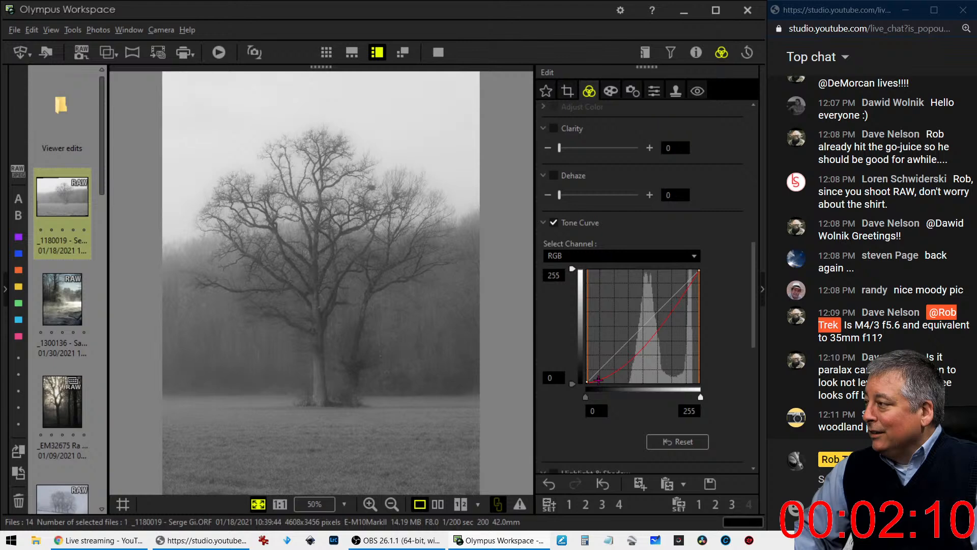
pyautogui.moveTo(611, 378)
pyautogui.mouseDown()
pyautogui.moveTo(621, 365)
pyautogui.moveTo(609, 378)
pyautogui.mouseUp()
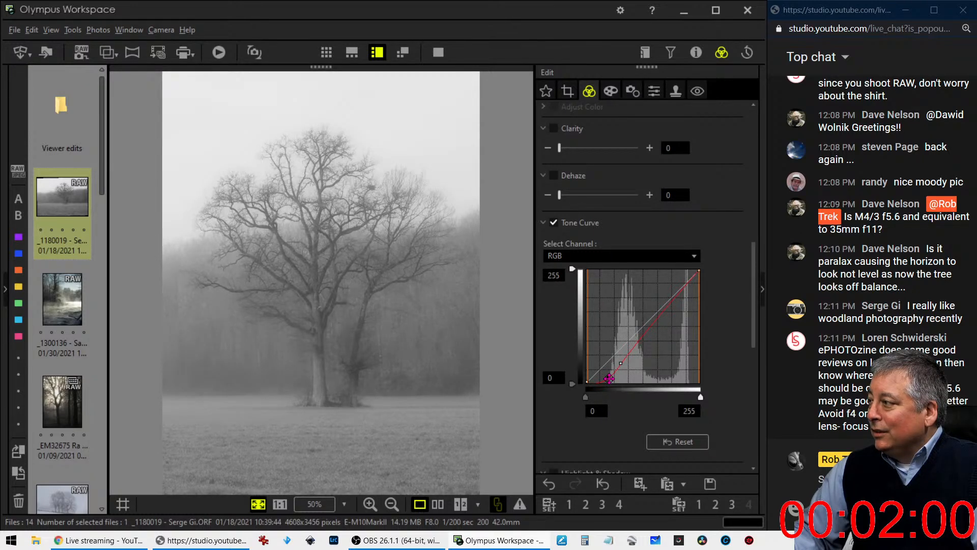
pyautogui.moveTo(623, 360); pyautogui.dragTo(612, 378)
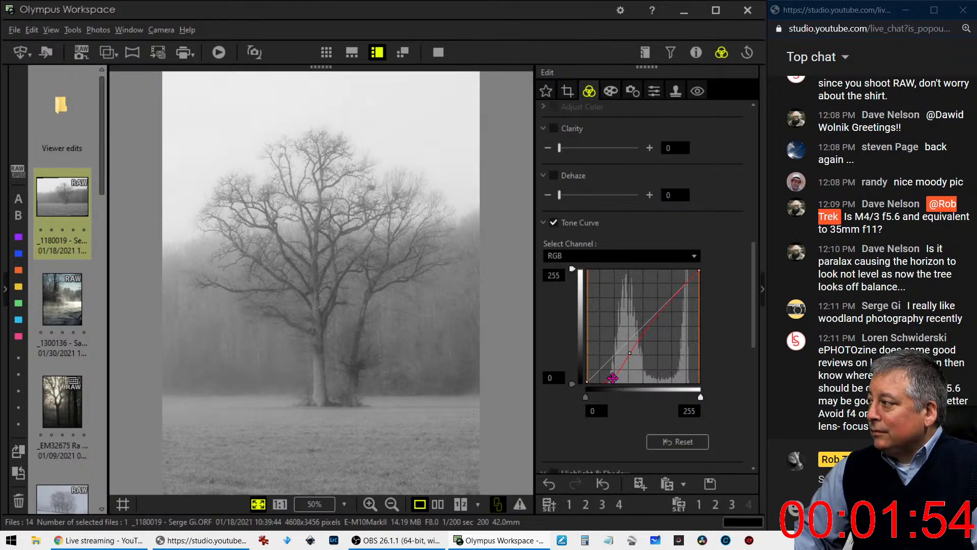
# - Apply a vignetting adjustment of -7 and fine-tune the lower control points of the RGB tone curve to deepen the shadows
pyautogui.click(610, 90)
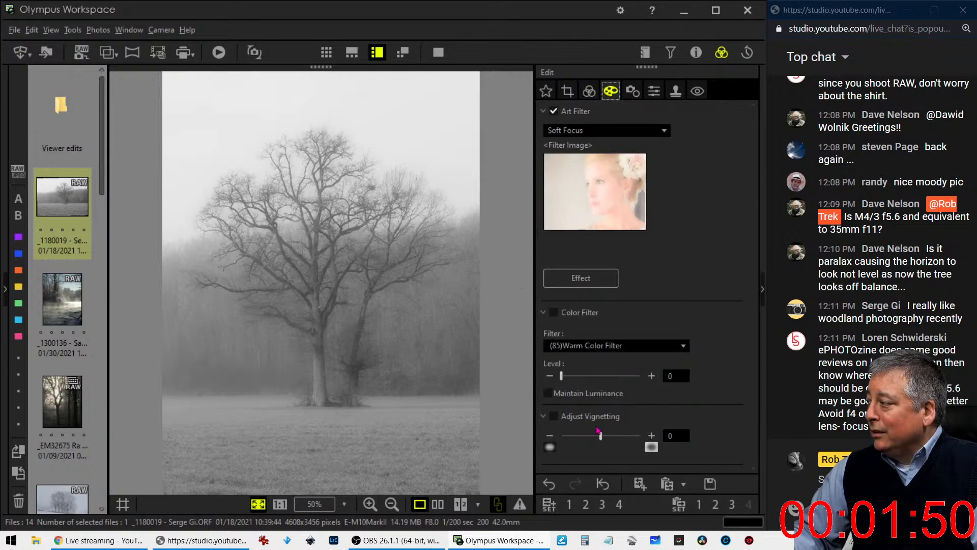
pyautogui.moveTo(601, 435); pyautogui.dragTo(593, 436)
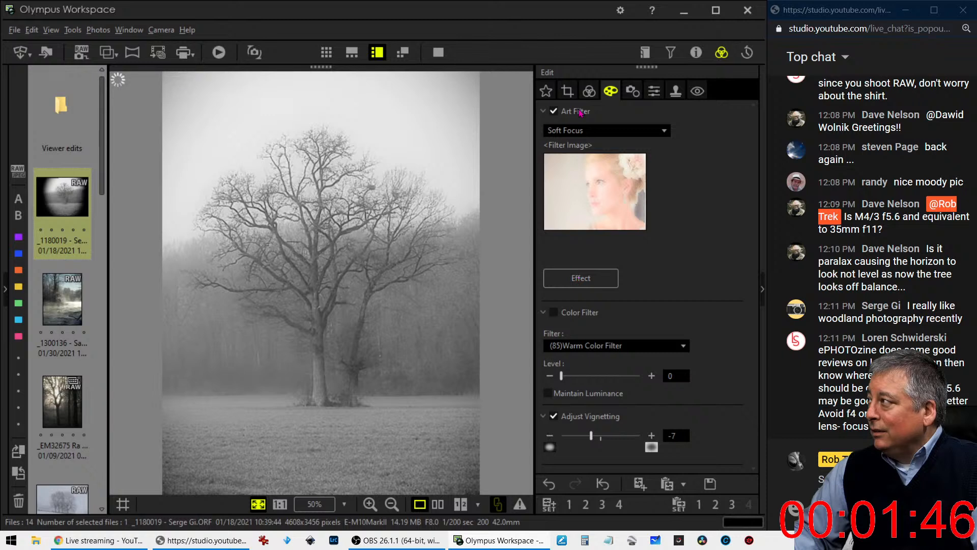
pyautogui.click(589, 91)
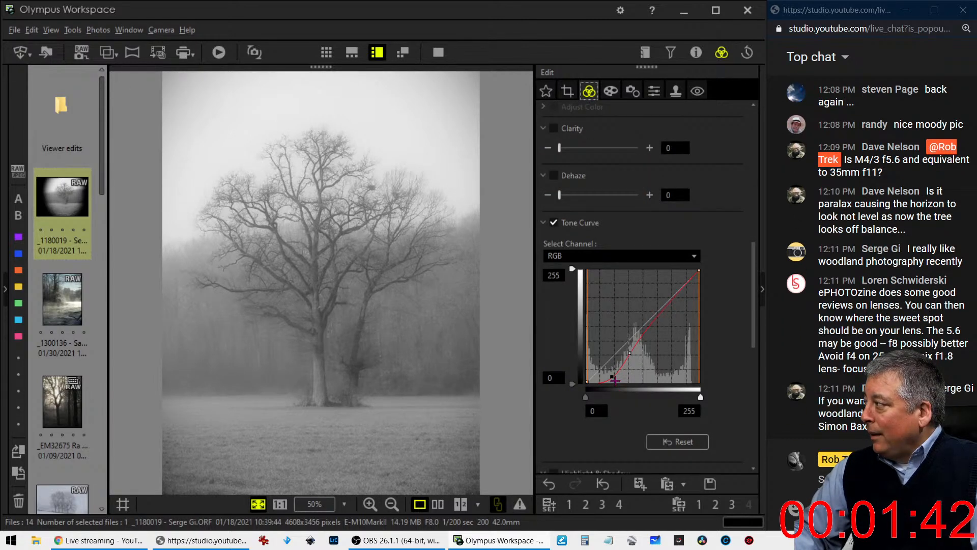
pyautogui.moveTo(616, 381); pyautogui.dragTo(639, 344)
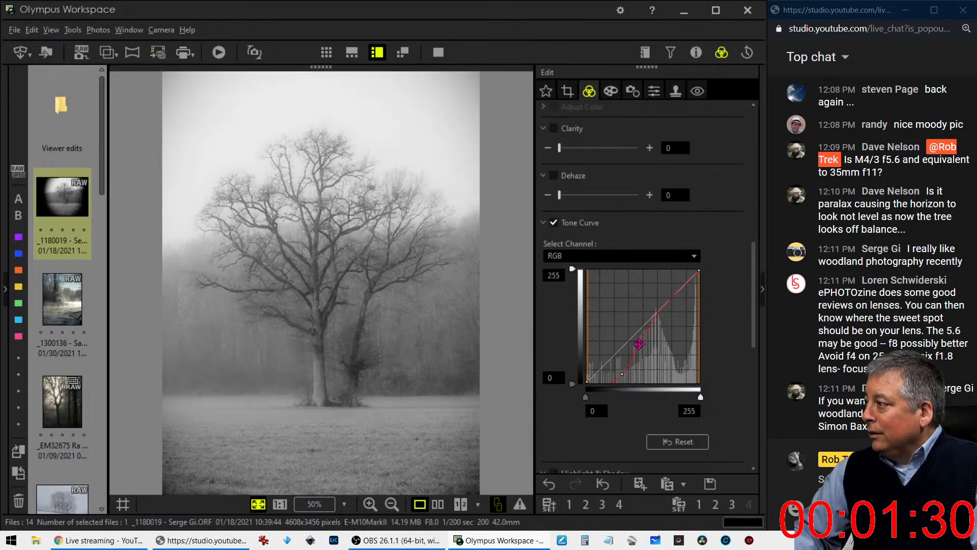
# - Split-tone the photo with the red channel's tone curve, pulling the highlights slightly below the diagonal and lifting the shadows slightly above it
pyautogui.click(626, 255)
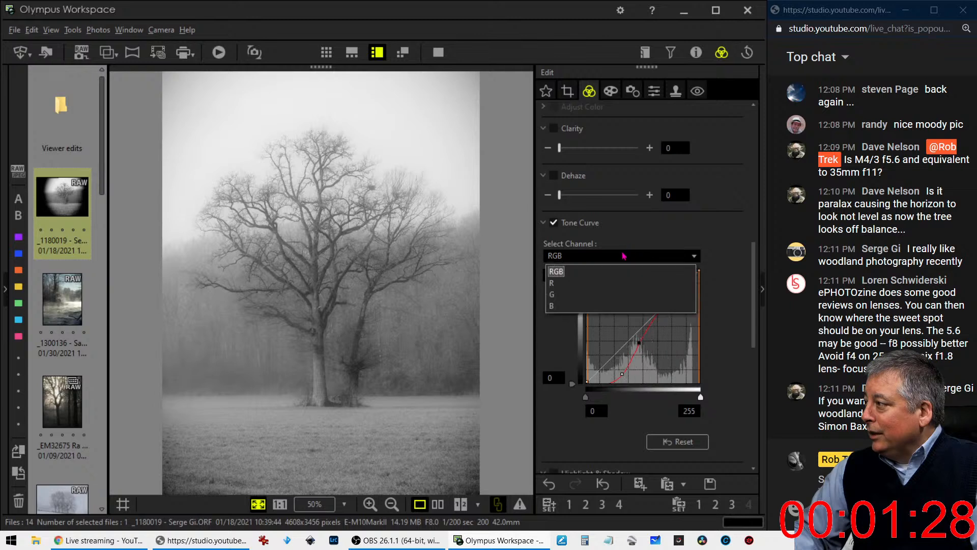
pyautogui.click(615, 285)
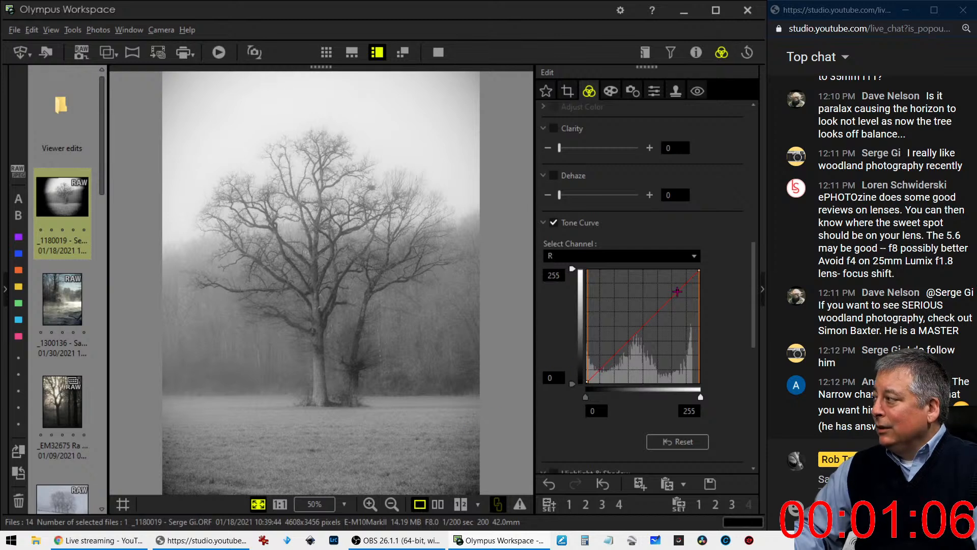
pyautogui.moveTo(677, 291); pyautogui.dragTo(678, 293)
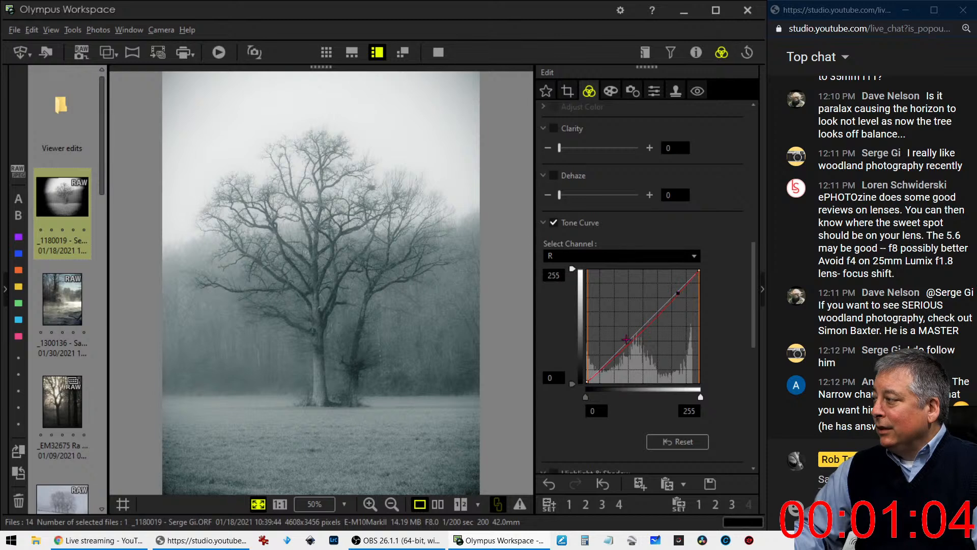
pyautogui.moveTo(600, 367); pyautogui.dragTo(601, 363)
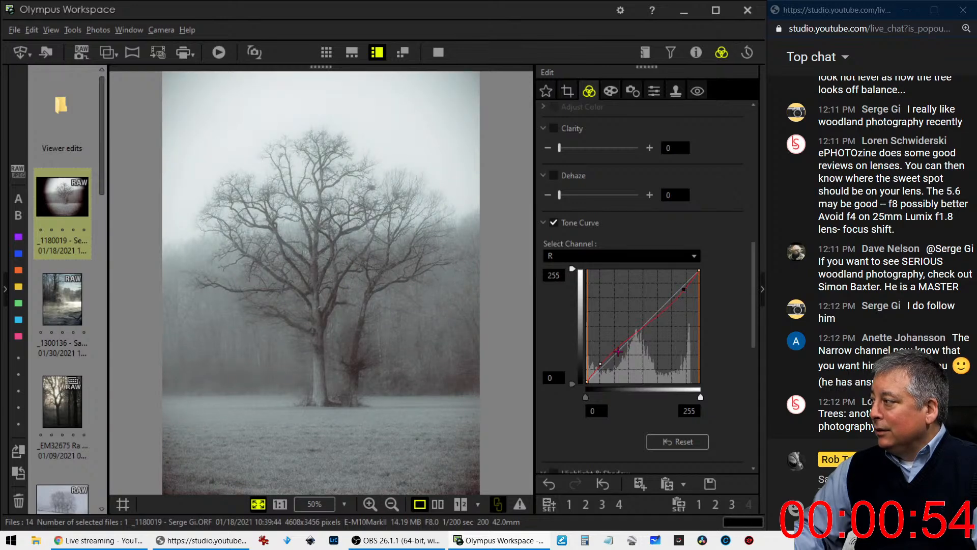
pyautogui.moveTo(595, 365); pyautogui.dragTo(596, 368)
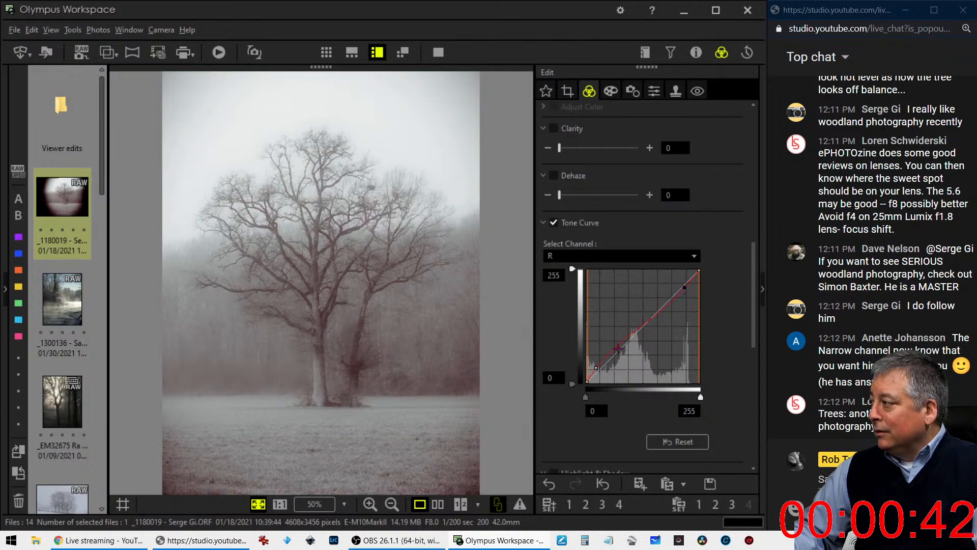
pyautogui.moveTo(599, 363); pyautogui.dragTo(599, 367)
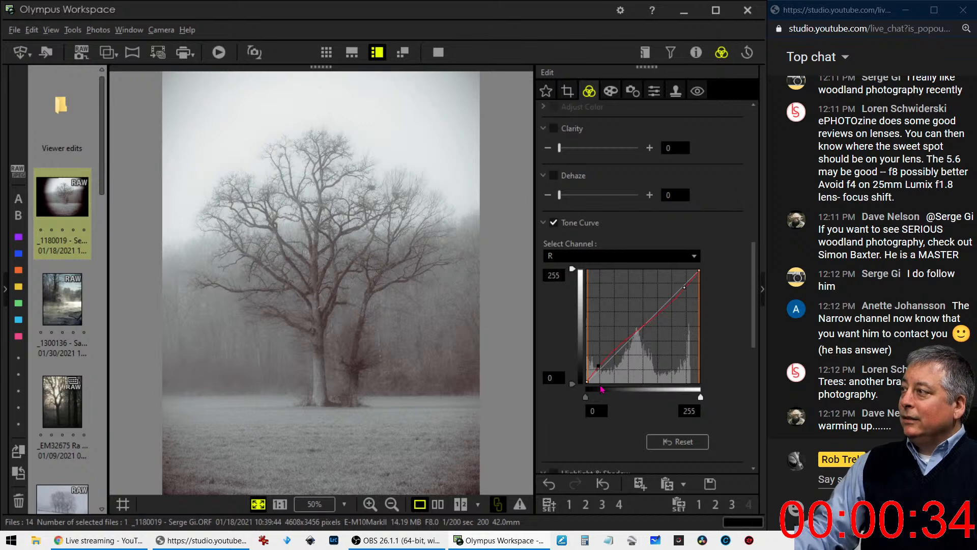
# - Change the crop to a vertical 5:4 frame of about 2169 x 2714 pixels around the tree
pyautogui.click(568, 91)
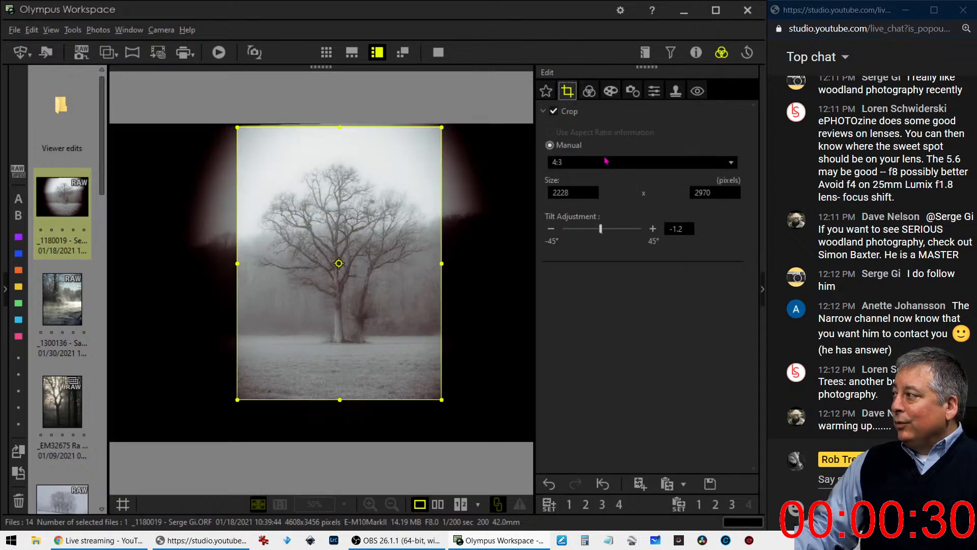
pyautogui.click(607, 162)
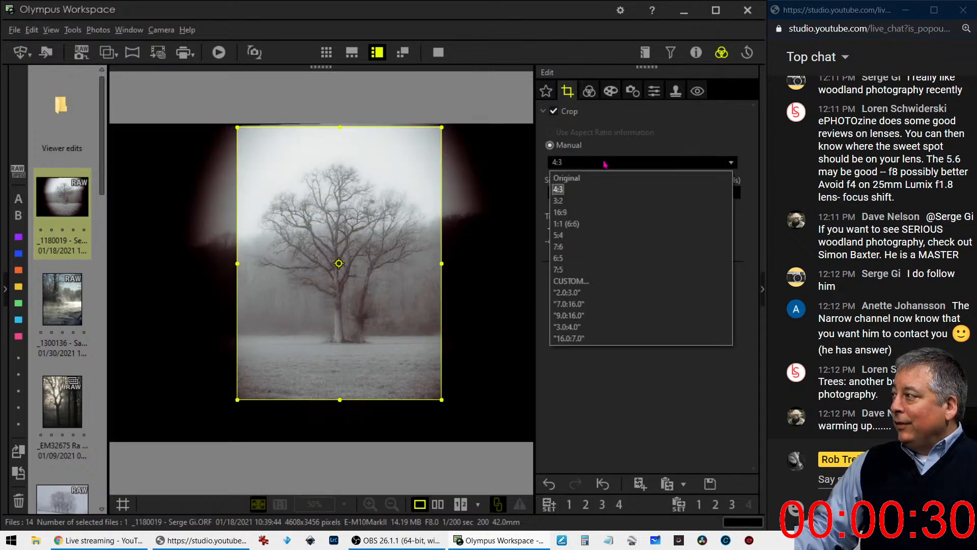
pyautogui.click(585, 235)
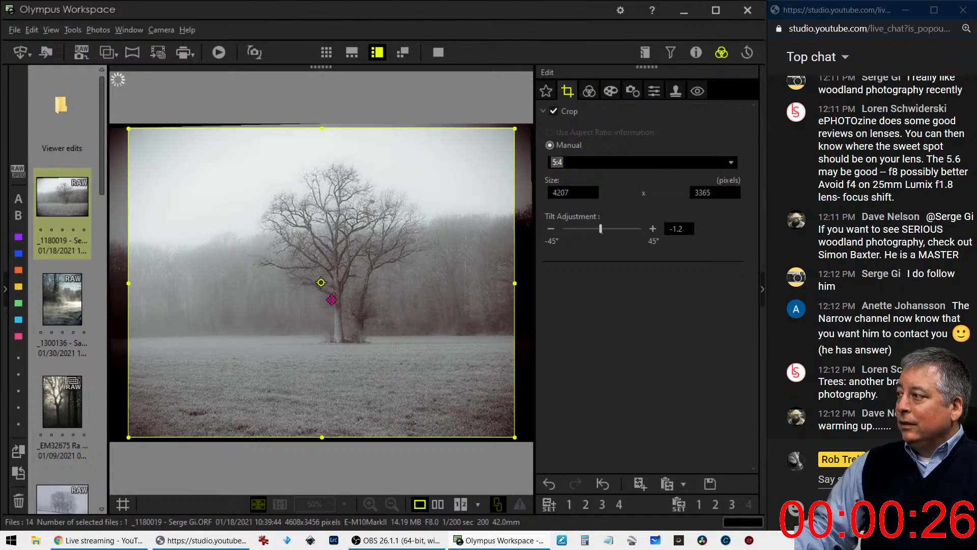
pyautogui.click(321, 282)
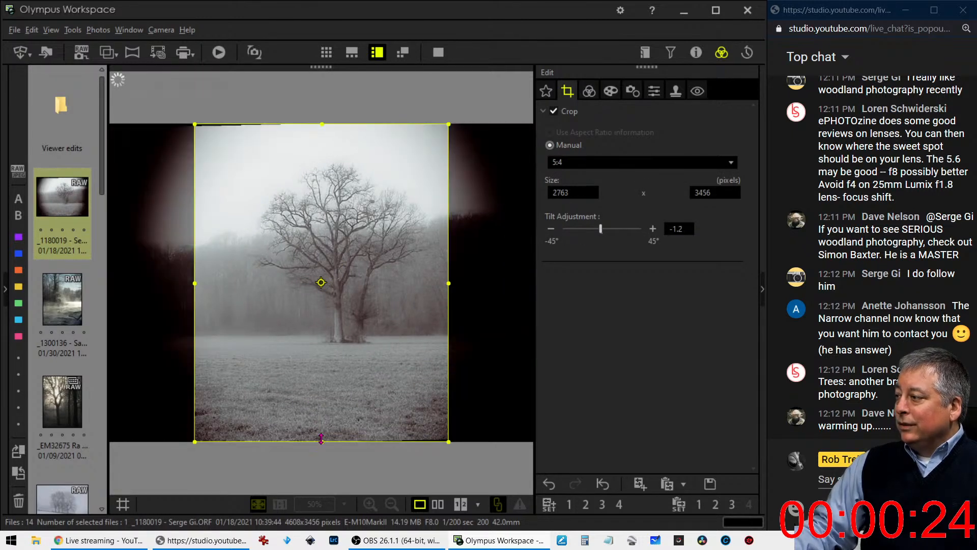
pyautogui.moveTo(322, 441); pyautogui.dragTo(338, 381)
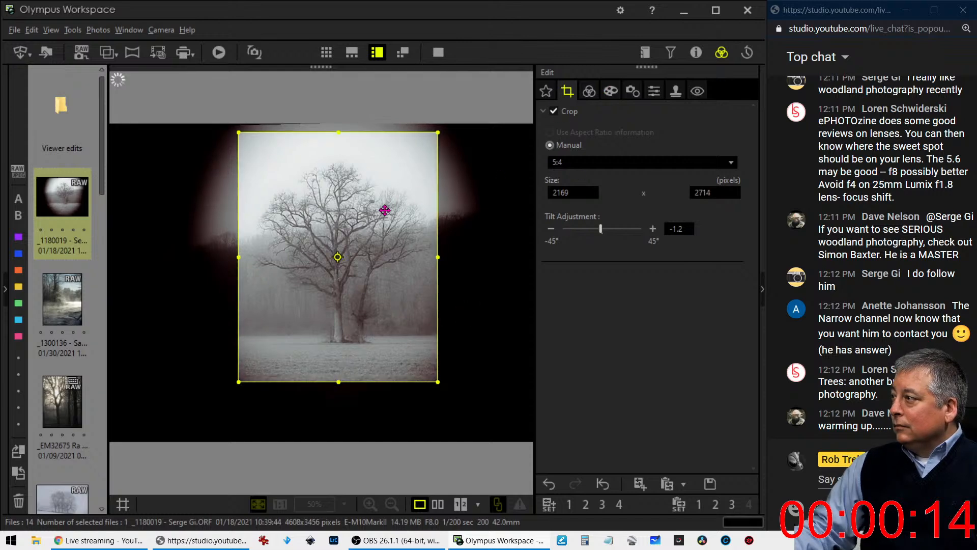
pyautogui.click(589, 91)
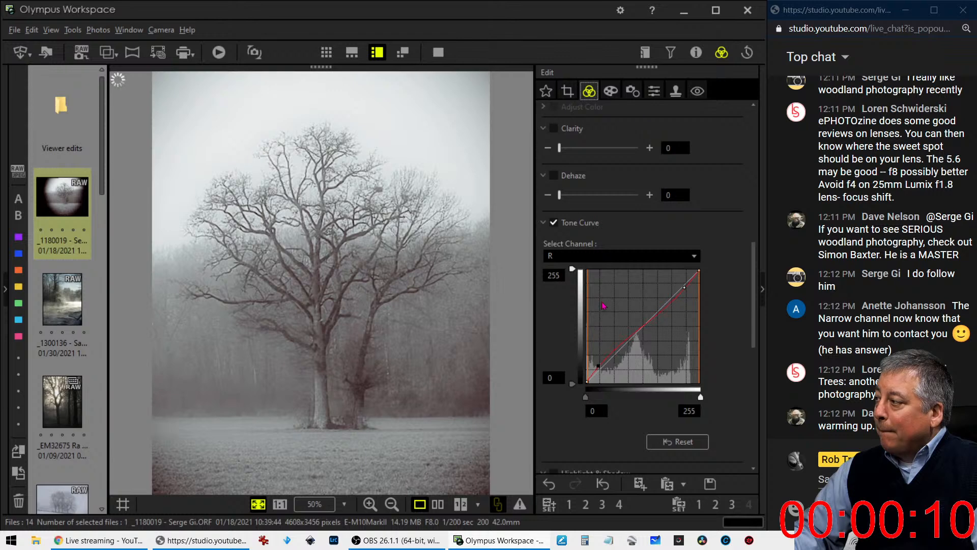
# - Set the crop's tilt adjustment to -0.9
pyautogui.click(567, 91)
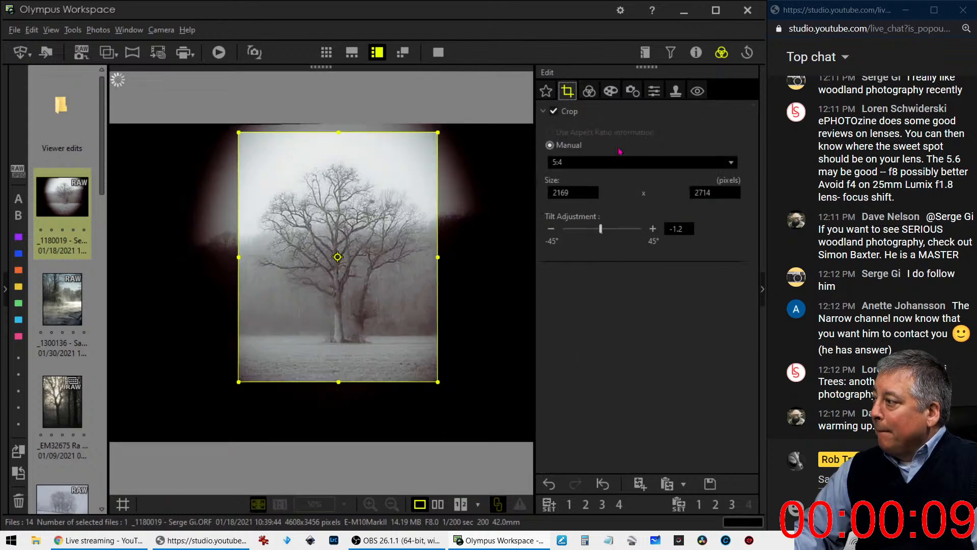
pyautogui.click(653, 230)
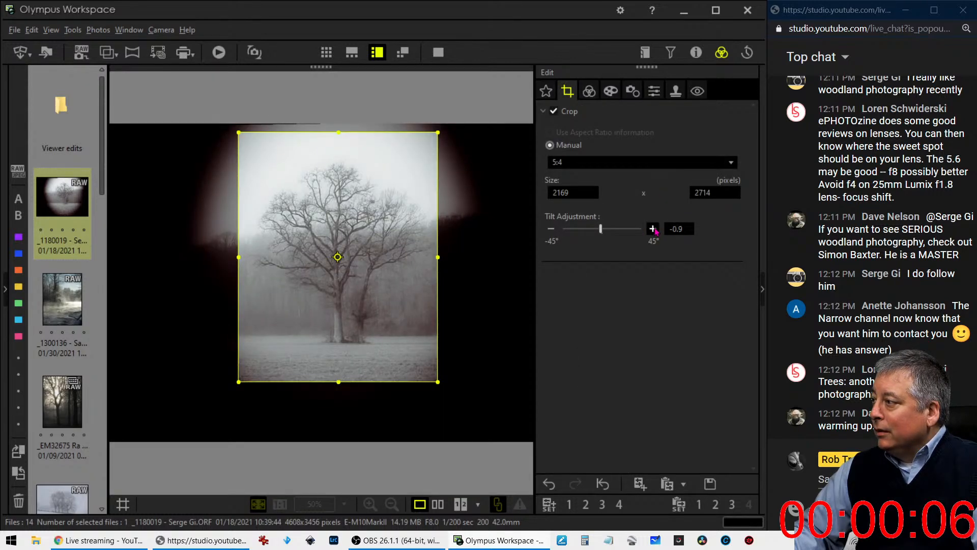
pyautogui.click(589, 91)
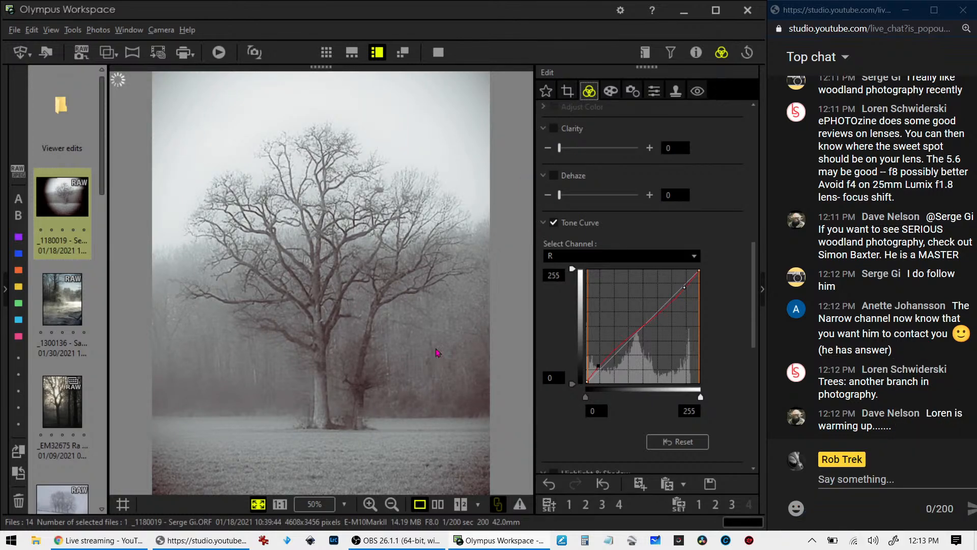
# - Compare the edited tree photo with the original side by side in full screen
pyautogui.click(438, 504)
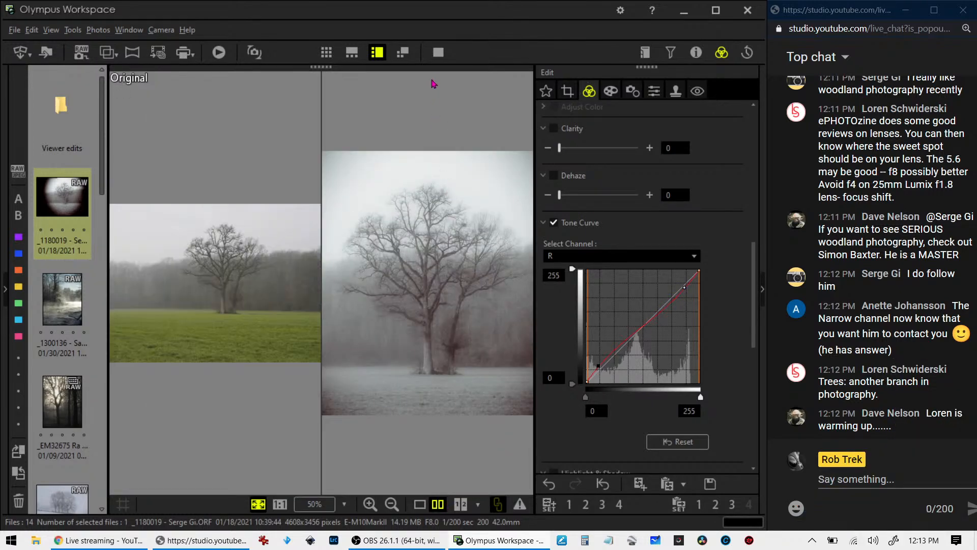
pyautogui.click(438, 52)
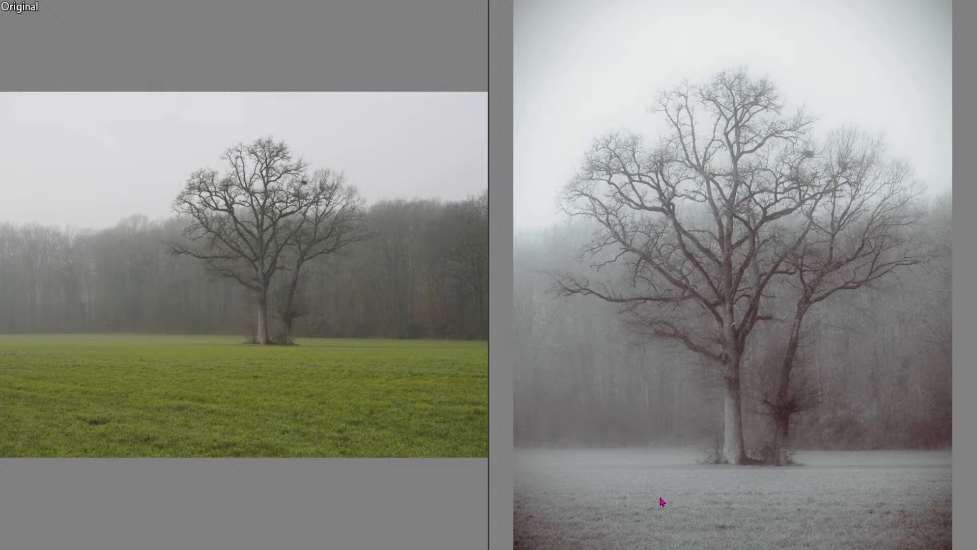
pyautogui.press('Escape')
# - Switch to the misty river RAW photo and show it alone in the single-image view
pyautogui.moveTo(531, 539)
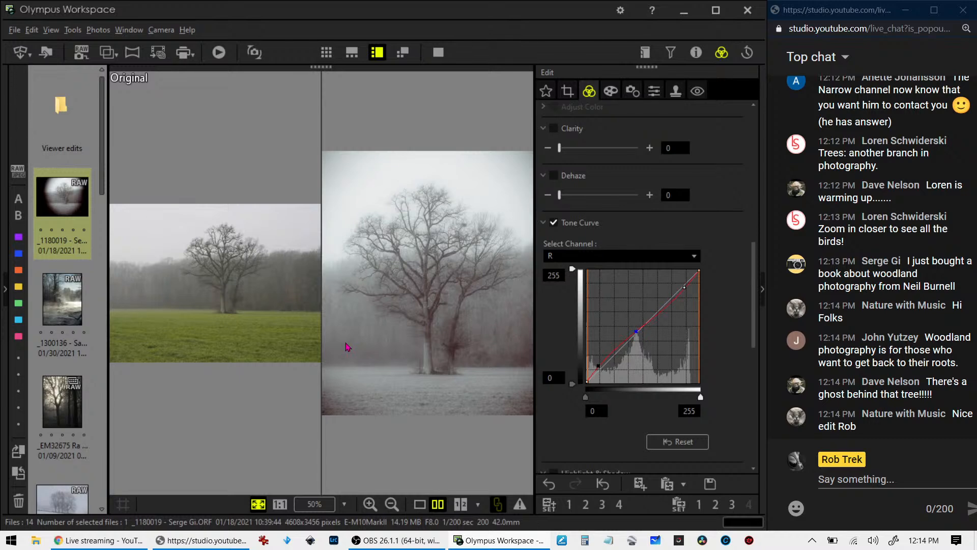
pyautogui.click(67, 306)
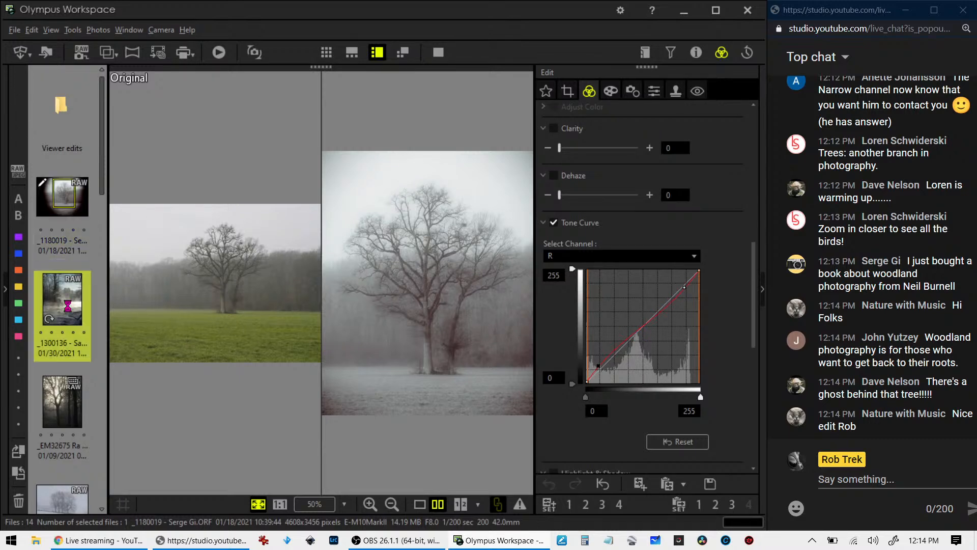
pyautogui.click(420, 504)
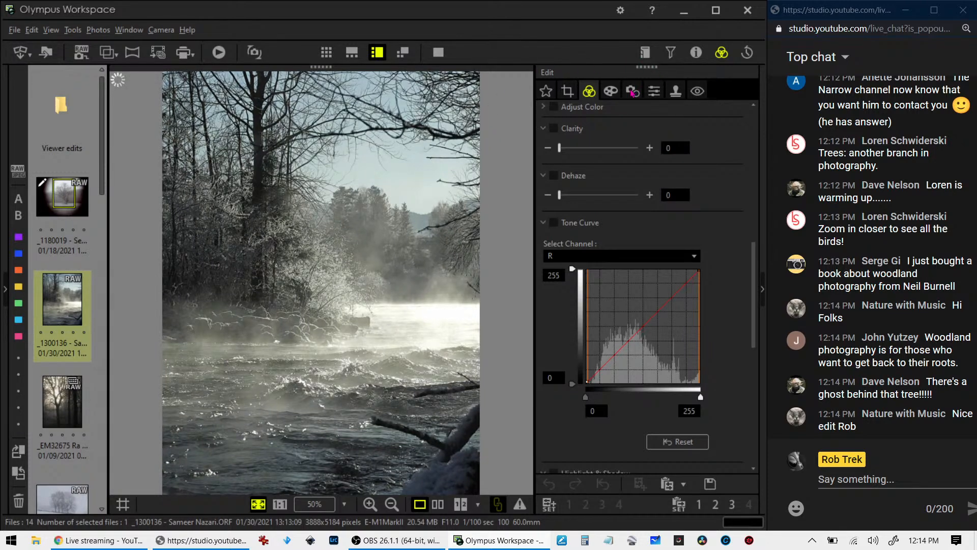
# - Examine the river photo's shooting properties, such as lens, aperture and shutter speed, and inspect the image in full screen
pyautogui.click(696, 53)
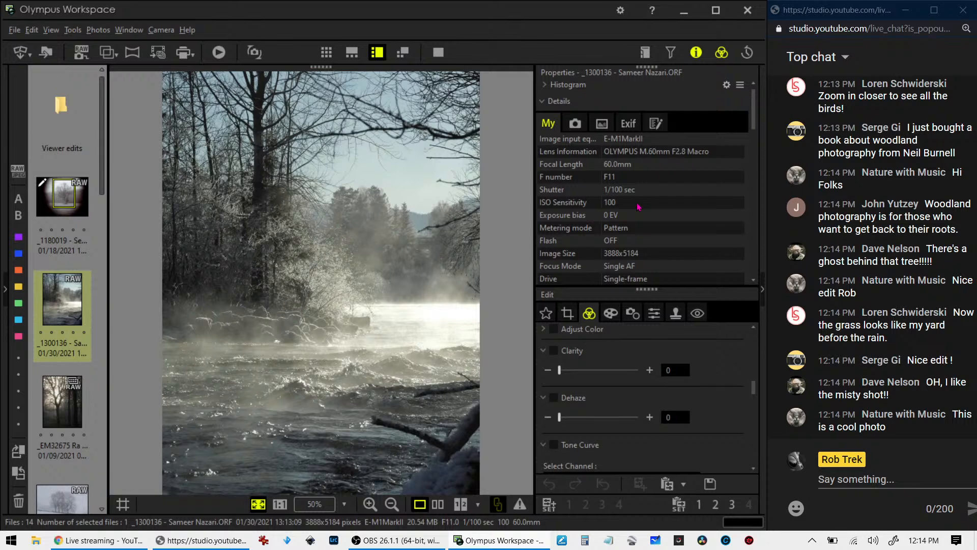
pyautogui.scroll(-3, 691, 219)
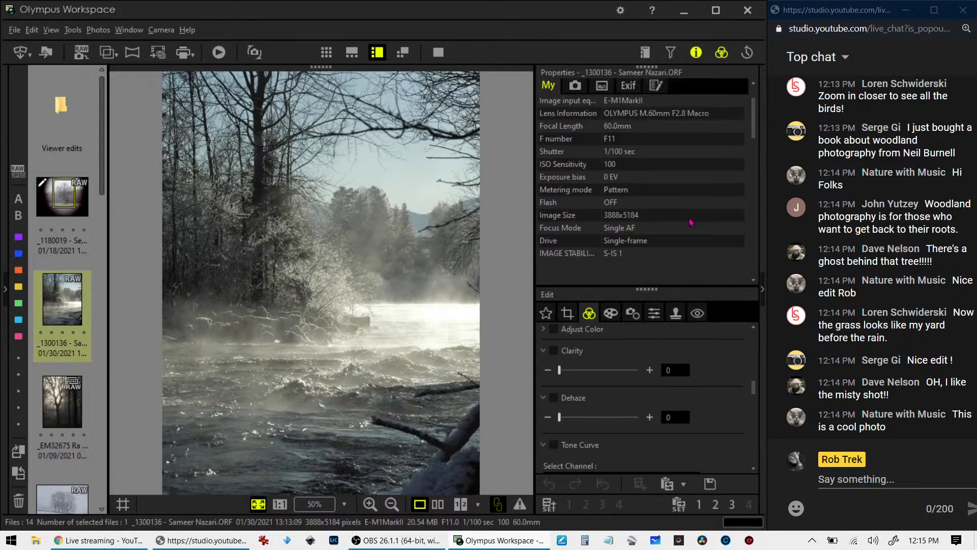
pyautogui.scroll(3, 691, 222)
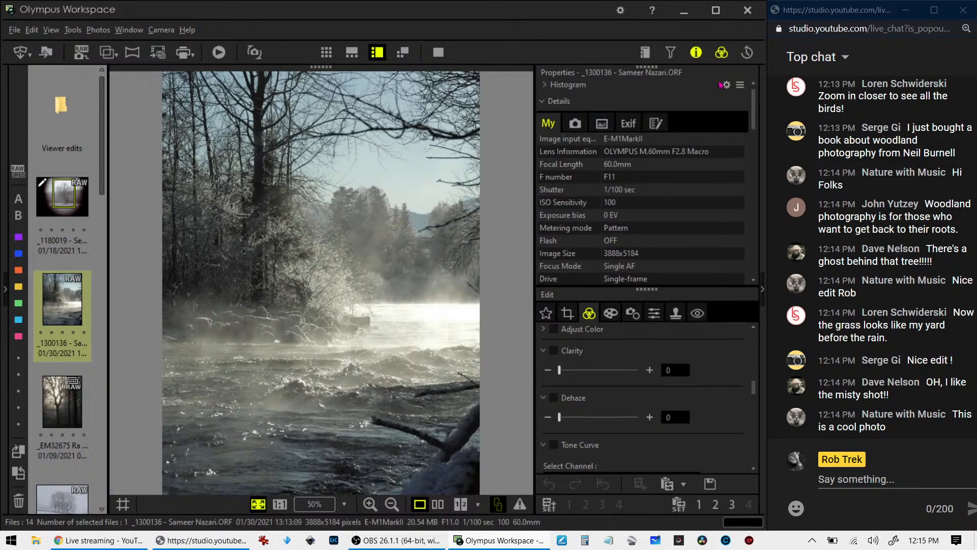
pyautogui.click(696, 52)
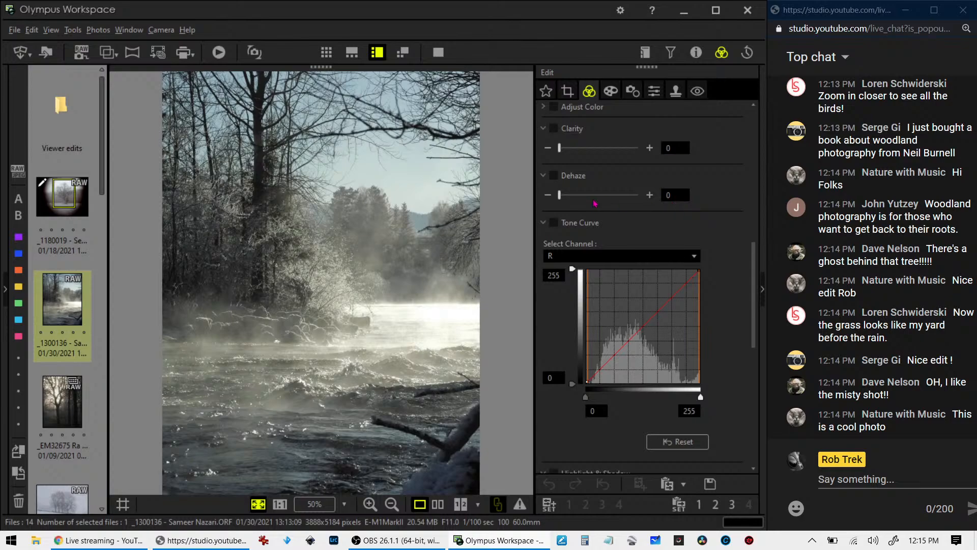
pyautogui.click(438, 52)
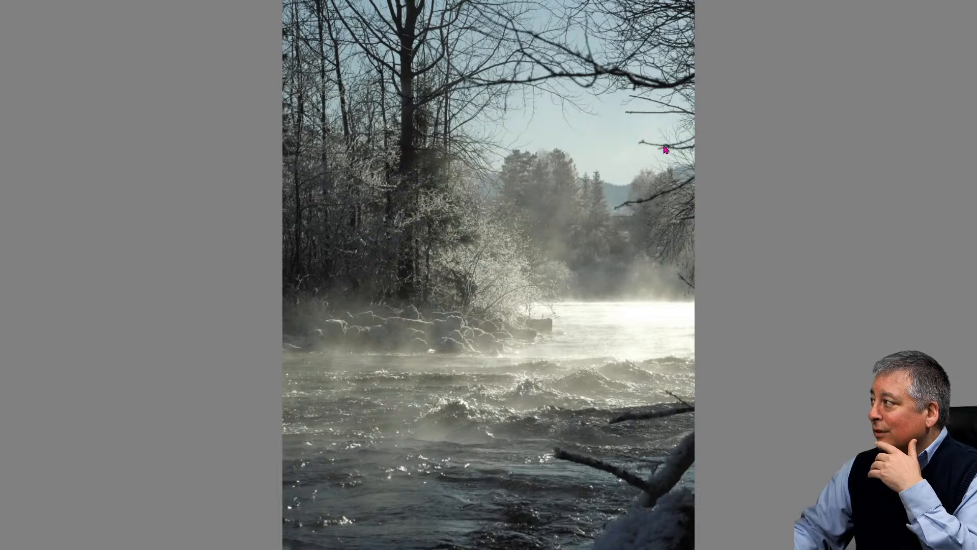
pyautogui.press('Escape')
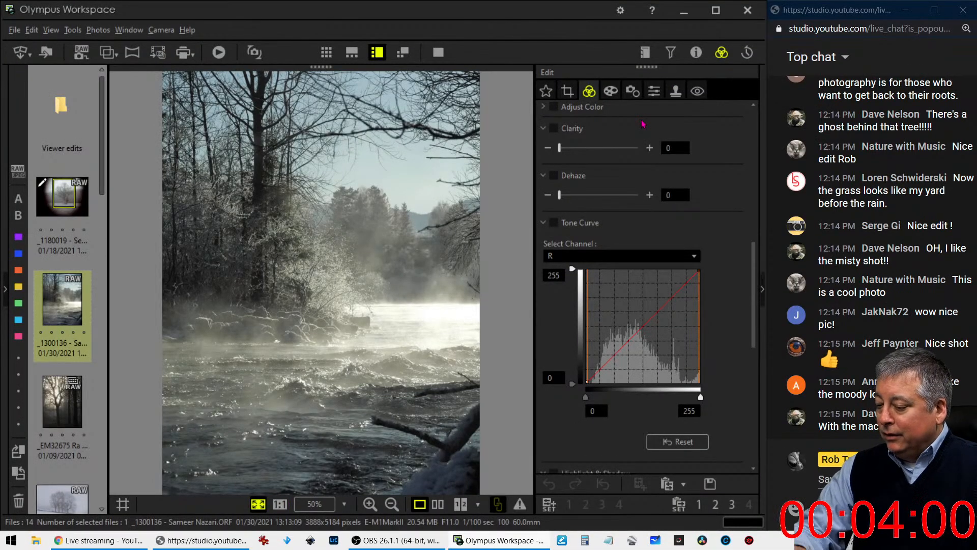
pyautogui.click(693, 51)
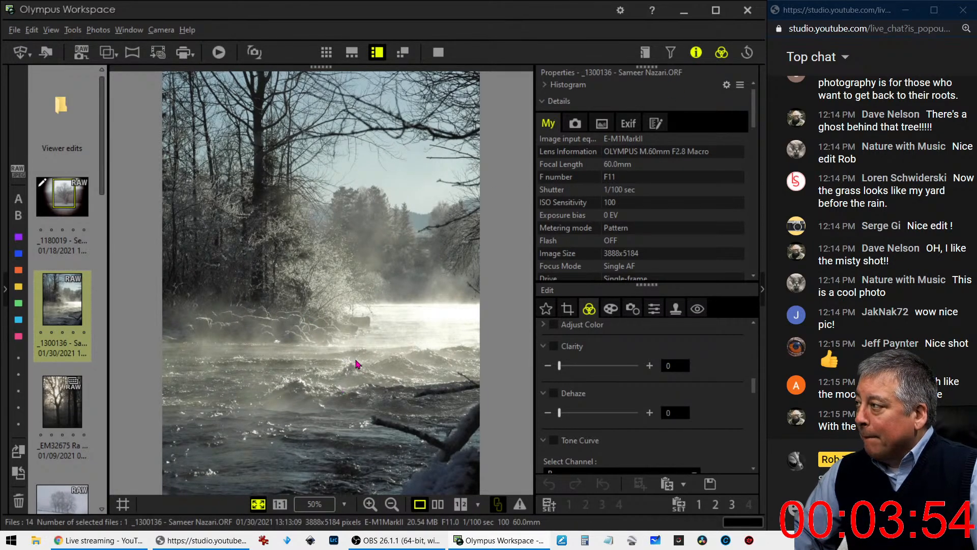
pyautogui.click(697, 52)
# - Apply the Pop Art filter to the river photo and set its effect level to 2
pyautogui.click(611, 91)
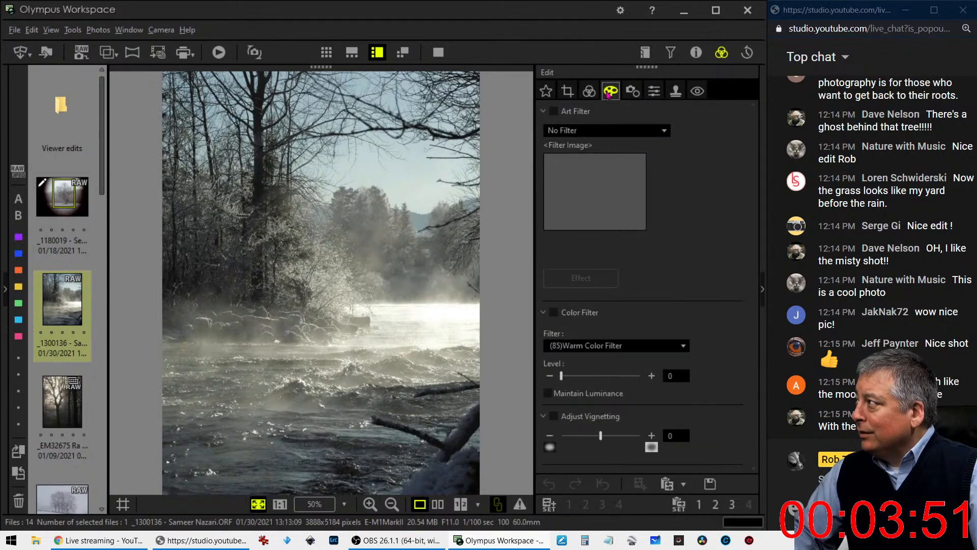
pyautogui.click(602, 131)
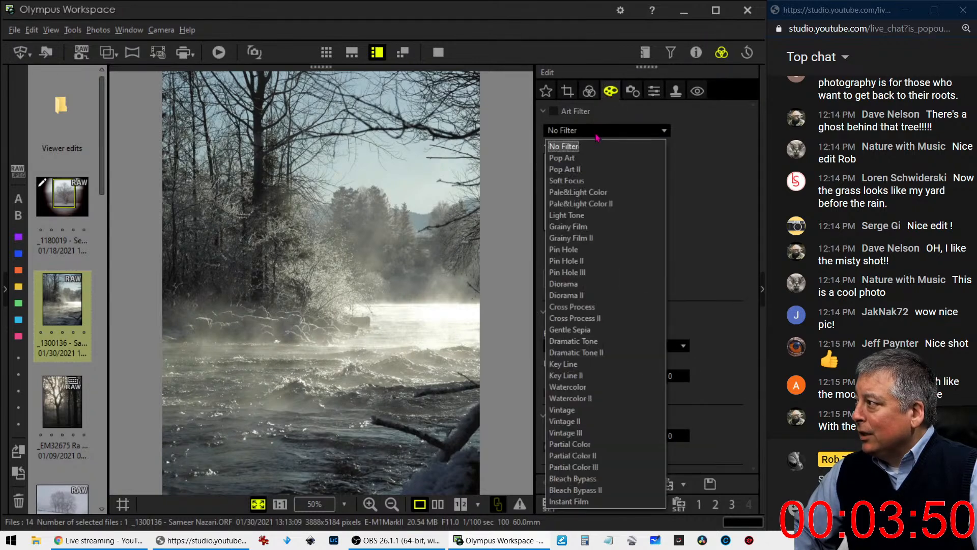
pyautogui.click(584, 161)
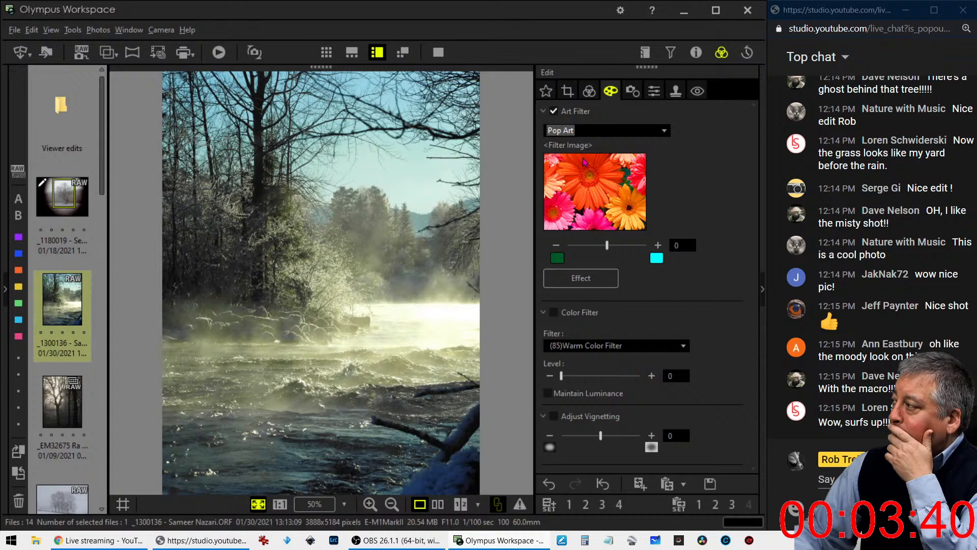
pyautogui.click(608, 246)
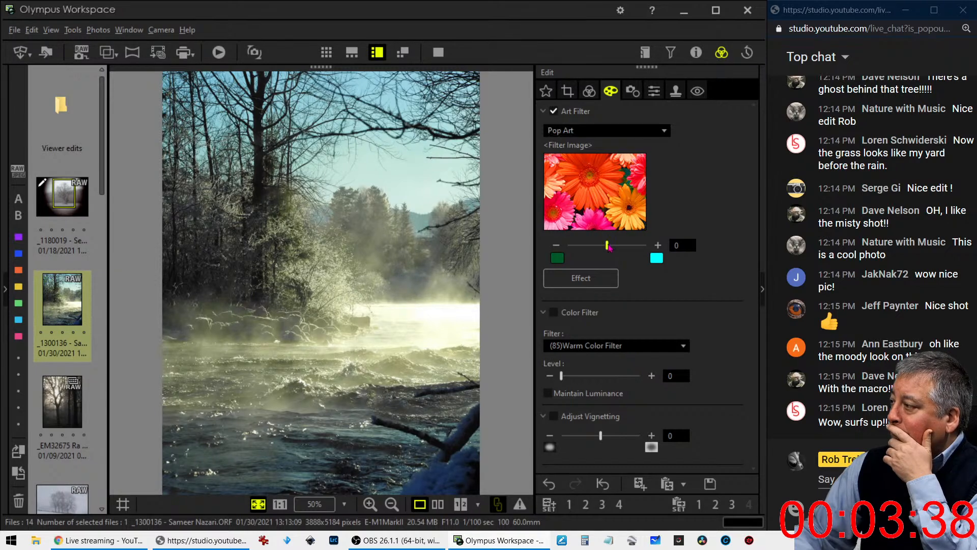
pyautogui.moveTo(614, 248); pyautogui.dragTo(623, 248)
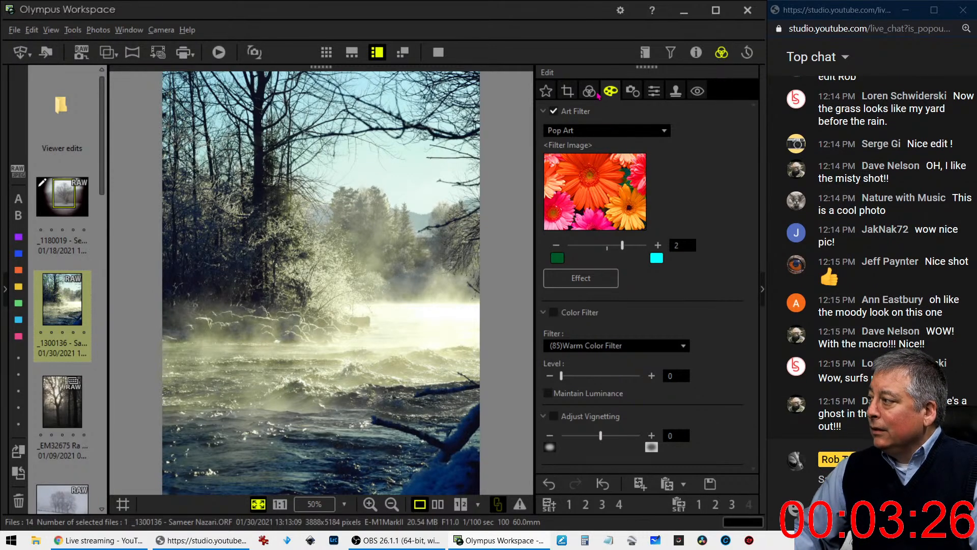
# - Select the RGB channel for the river photo's tone curve
pyautogui.click(589, 95)
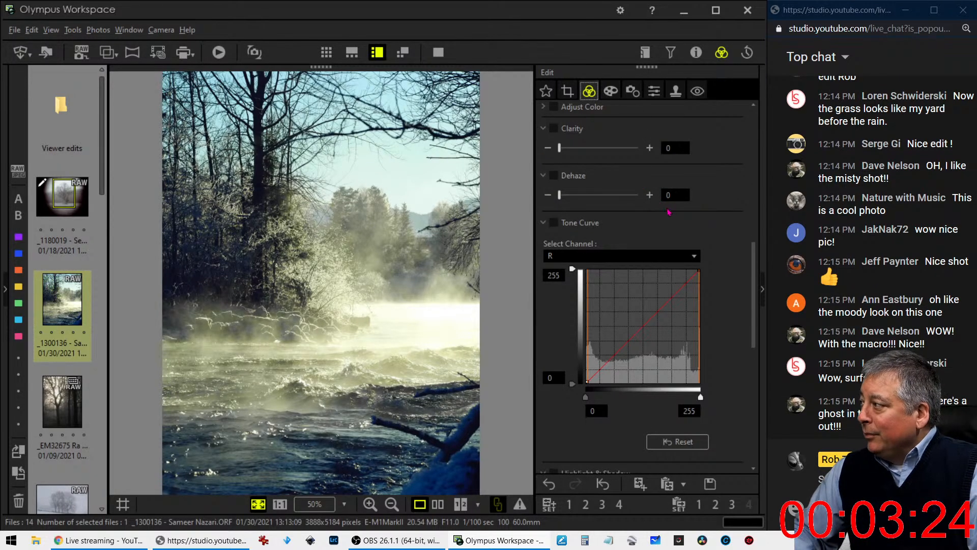
pyautogui.click(649, 252)
pyautogui.click(643, 271)
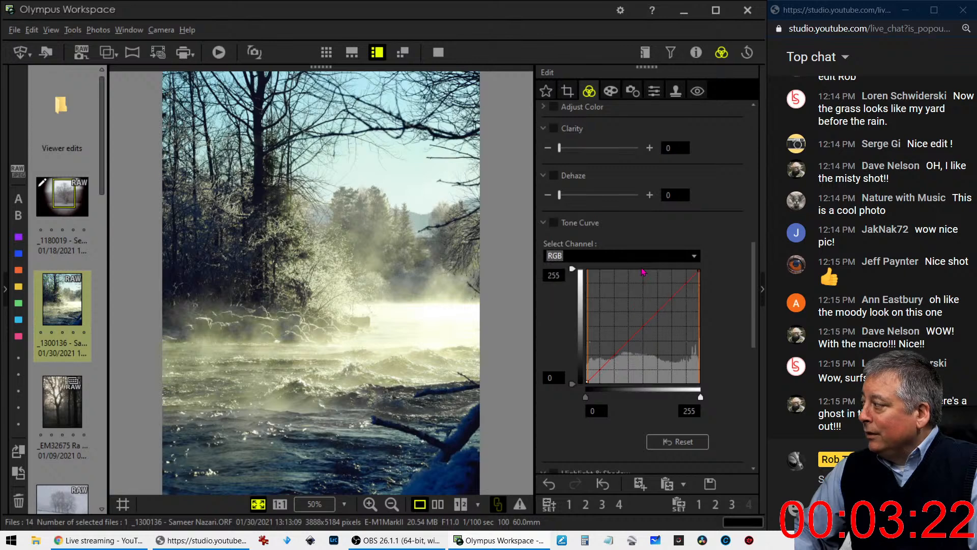
# - Darken the river photo by setting its exposure compensation to -0.8 EV
pyautogui.scroll(5, 651, 232)
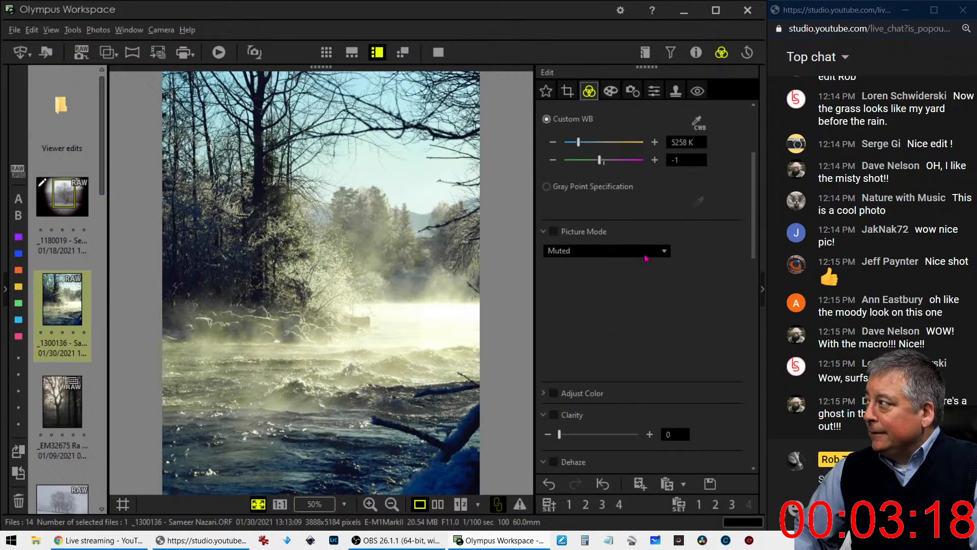
pyautogui.scroll(4, 604, 181)
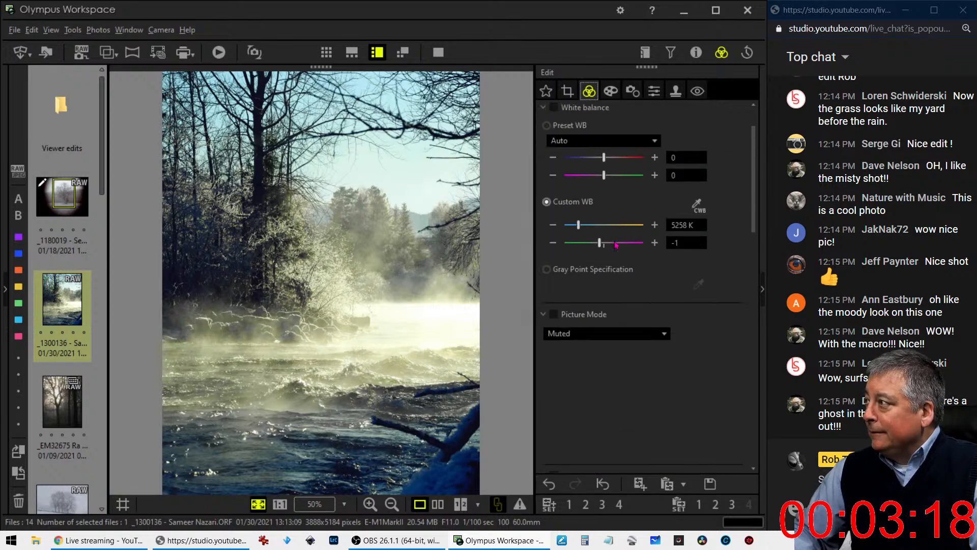
pyautogui.click(567, 91)
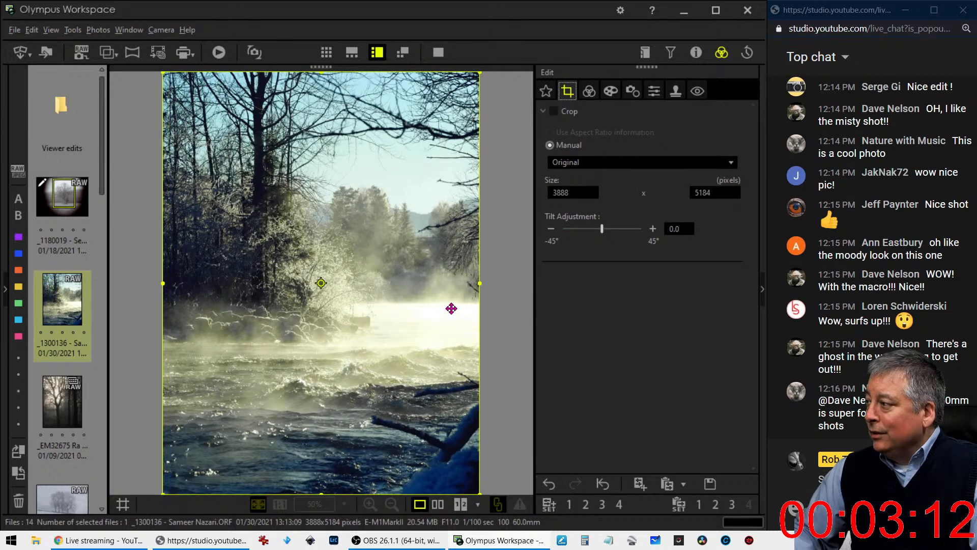
pyautogui.click(588, 90)
pyautogui.moveTo(599, 134); pyautogui.dragTo(585, 138)
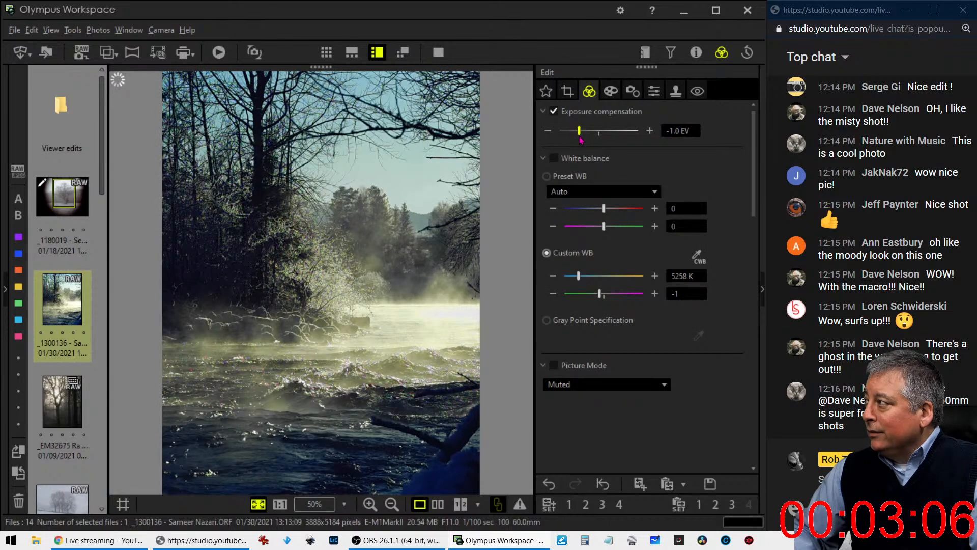
pyautogui.moveTo(581, 138); pyautogui.dragTo(584, 141)
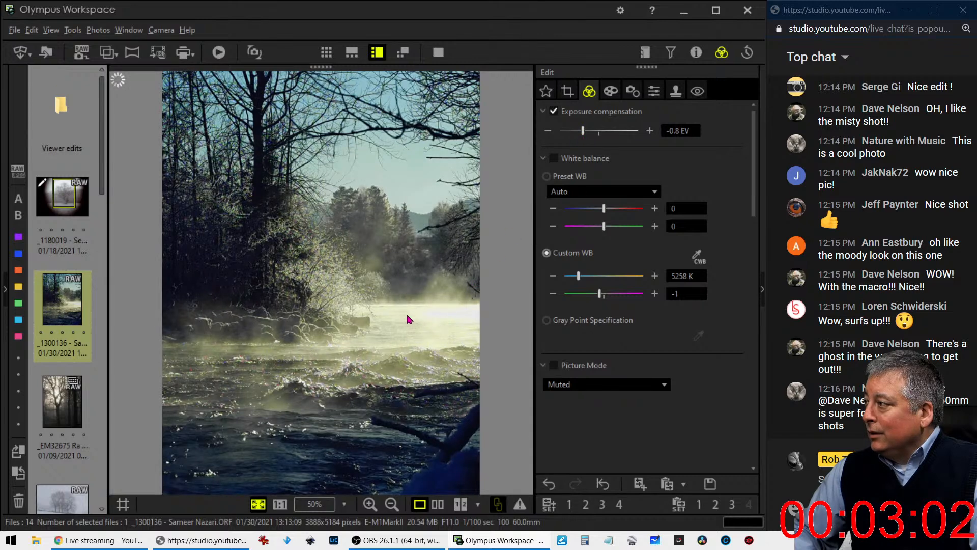
# - Remove the Pop Art effect by setting the art filter to No Filter
pyautogui.click(610, 91)
pyautogui.click(604, 127)
pyautogui.click(595, 147)
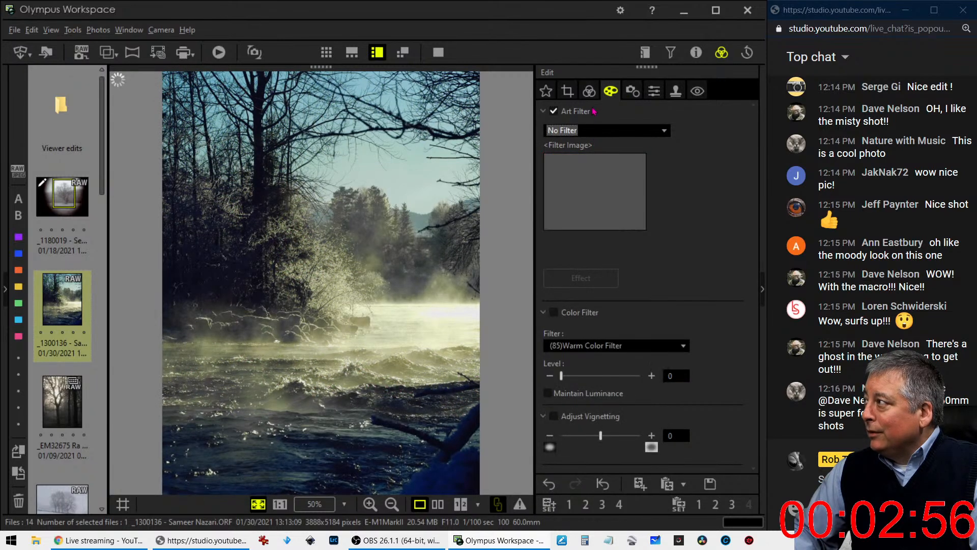
# - Set the river photo's gradation to AUTO
pyautogui.click(589, 90)
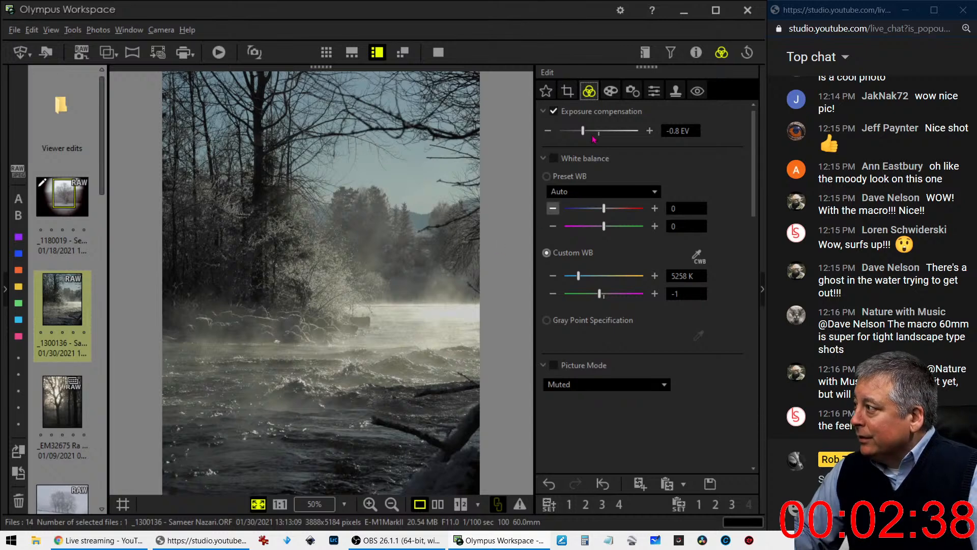
pyautogui.scroll(-10, 729, 368)
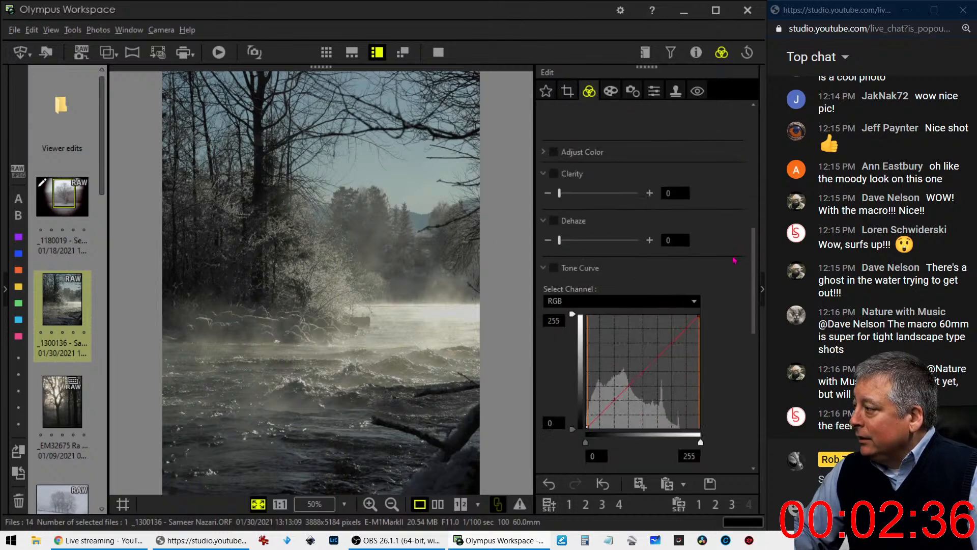
pyautogui.scroll(-2, 729, 367)
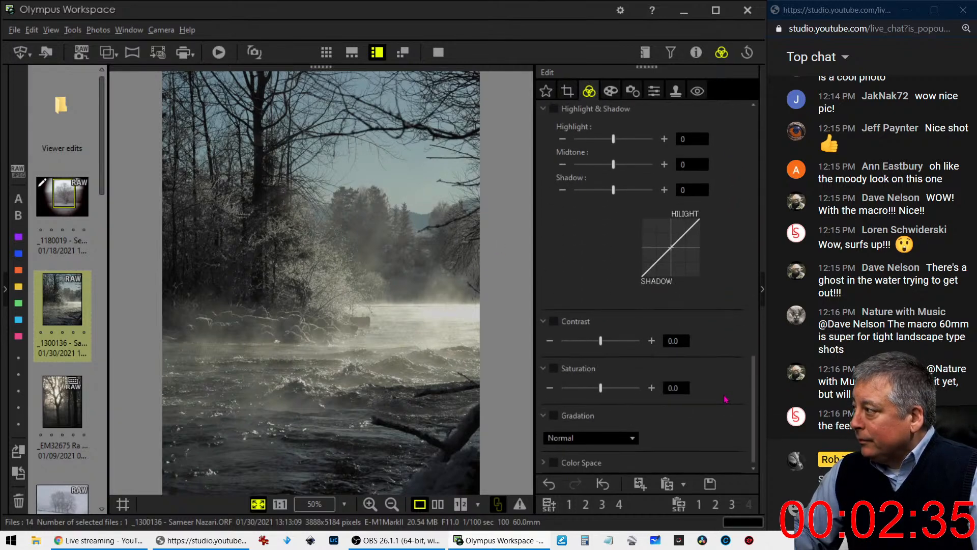
pyautogui.click(610, 441)
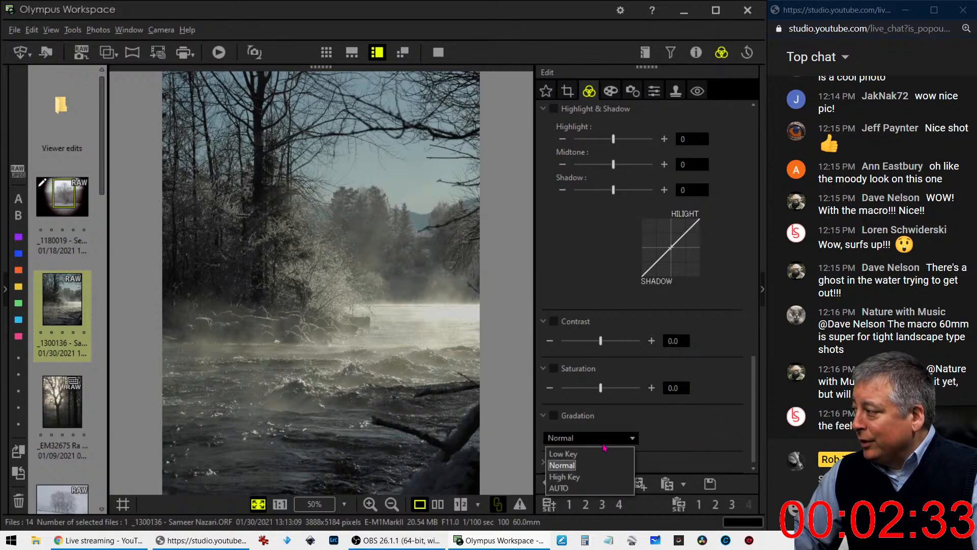
pyautogui.click(592, 487)
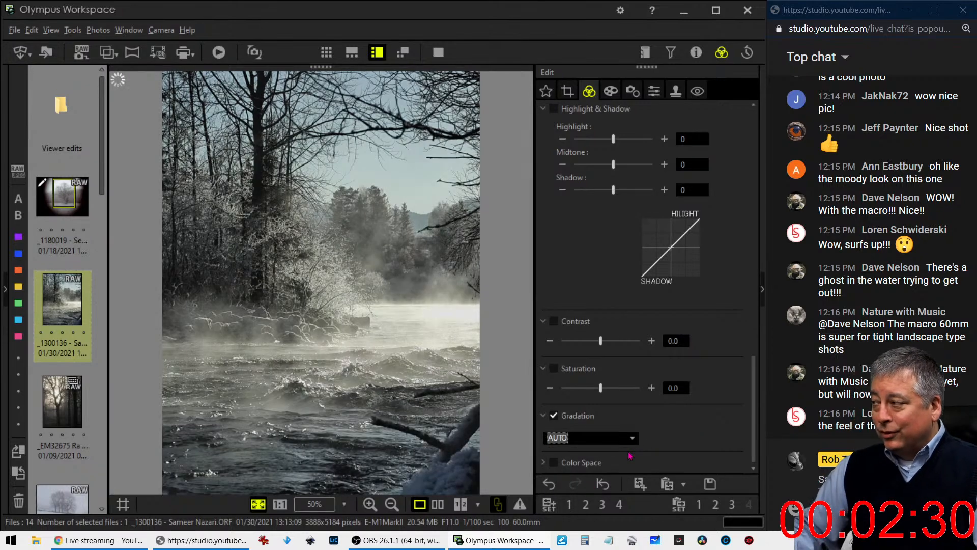
# - Turn on cropping for the river photo with a 4:3 aspect ratio
pyautogui.scroll(5, 647, 399)
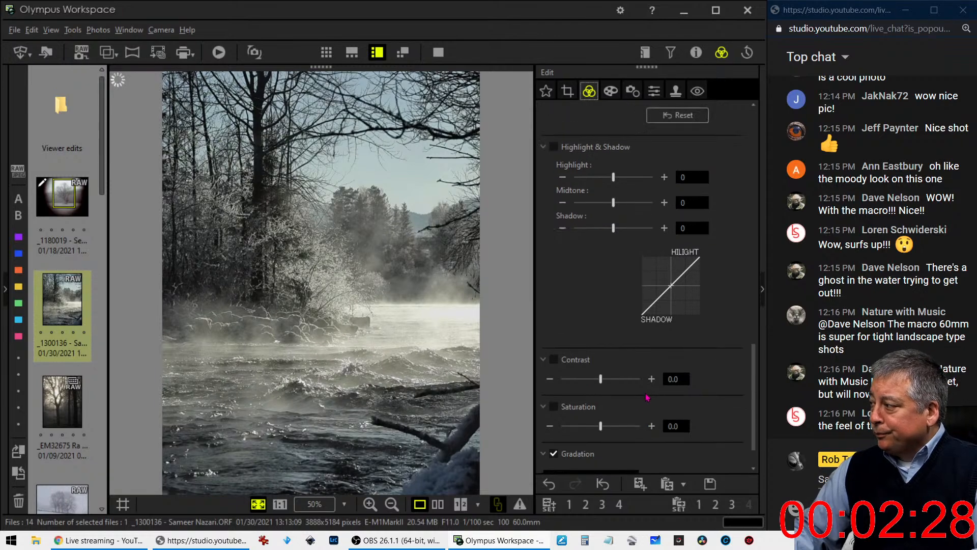
pyautogui.scroll(8, 647, 403)
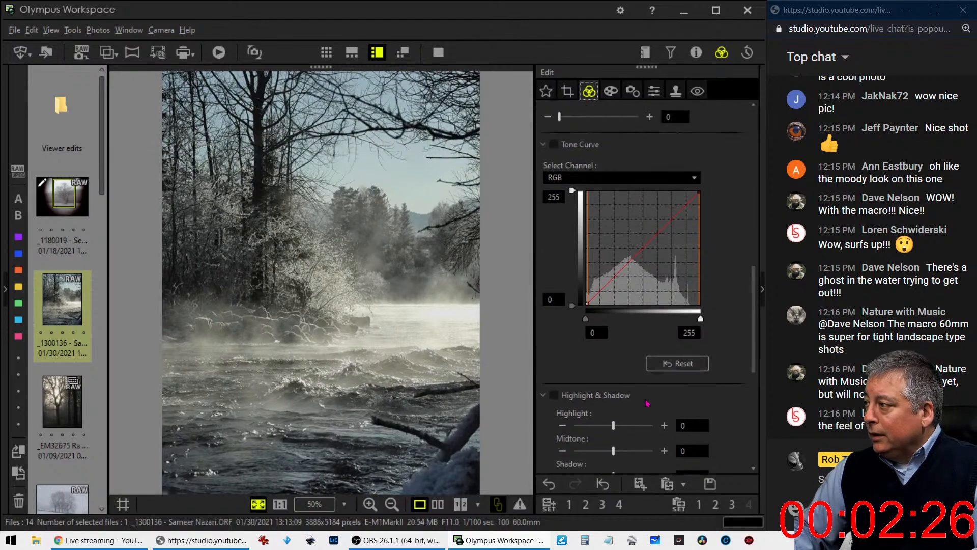
pyautogui.scroll(10, 647, 403)
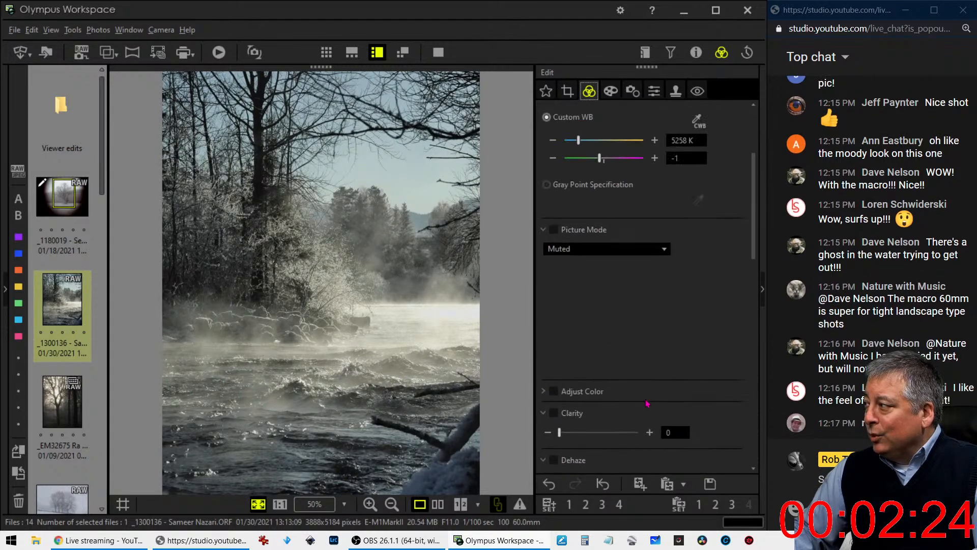
pyautogui.scroll(5, 647, 402)
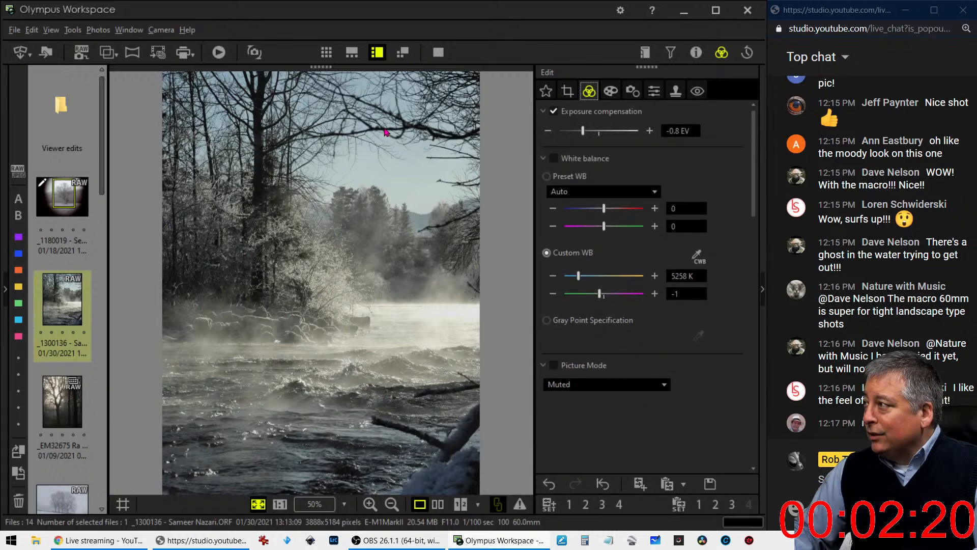
pyautogui.click(567, 92)
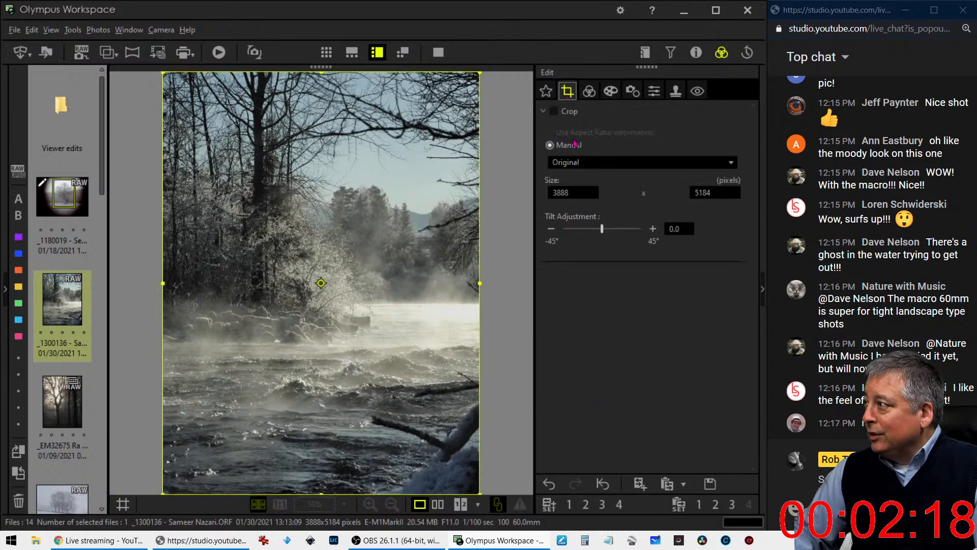
pyautogui.click(589, 164)
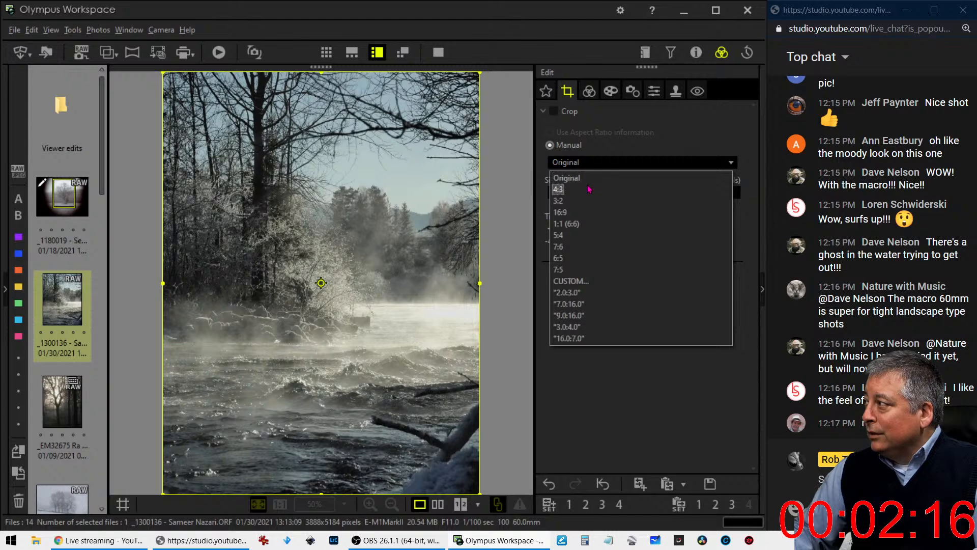
pyautogui.click(589, 189)
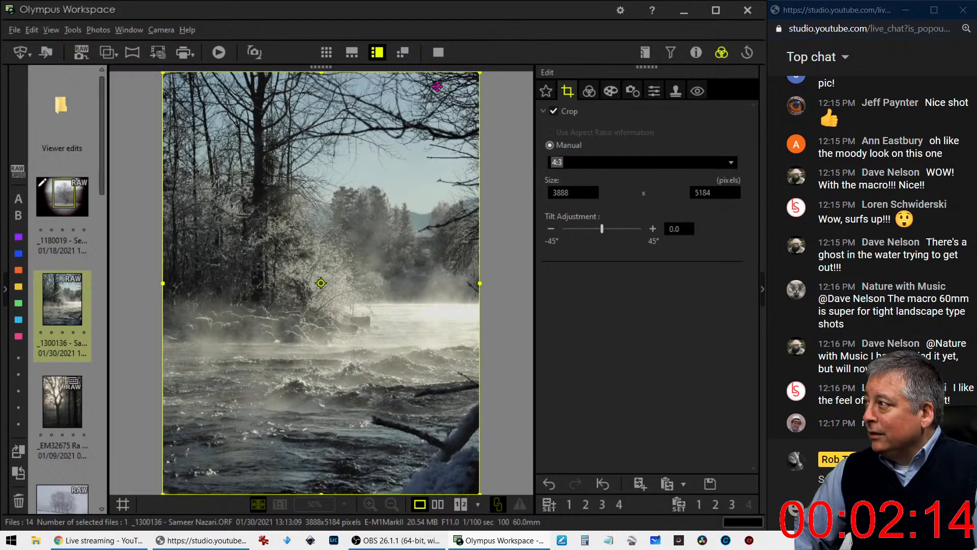
# - Shrink the crop frame to about 3377 x 2531 pixels in landscape orientation and place it over the frosty trees and misty shoreline
pyautogui.moveTo(322, 73); pyautogui.dragTo(326, 148)
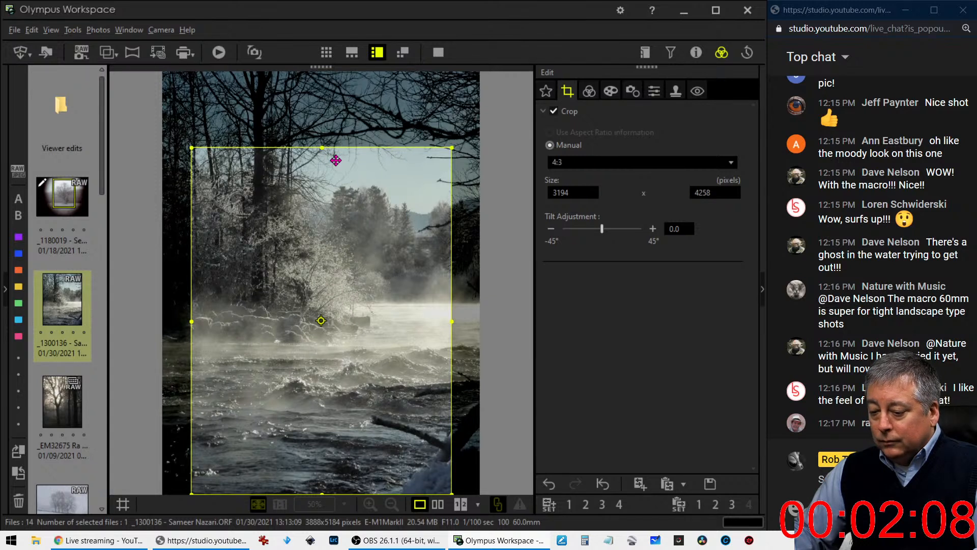
pyautogui.moveTo(366, 247); pyautogui.dragTo(330, 250)
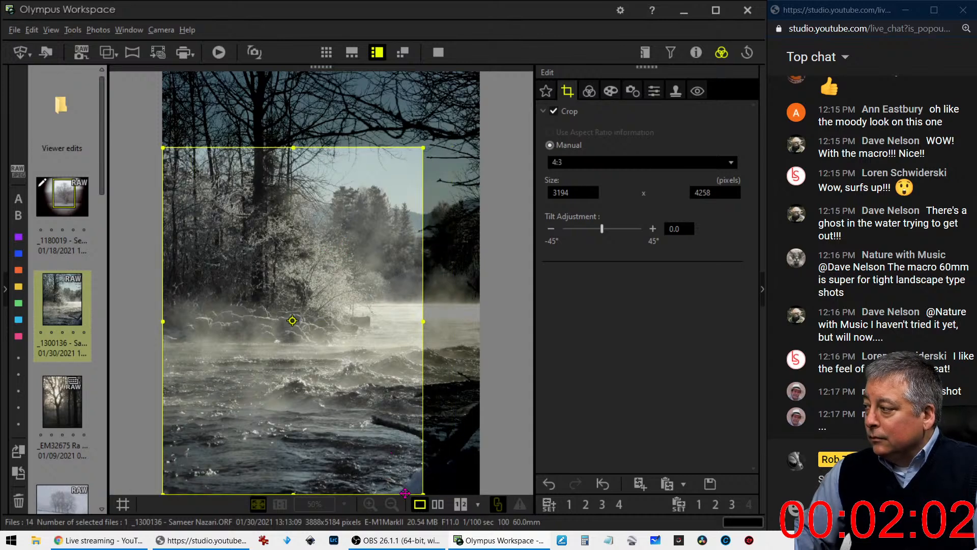
pyautogui.moveTo(421, 492); pyautogui.dragTo(359, 421)
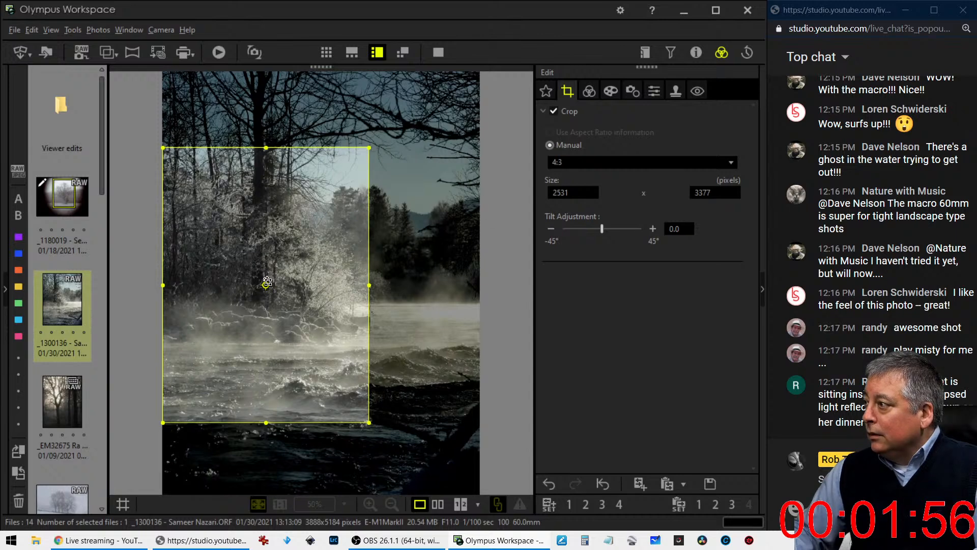
pyautogui.click(268, 283)
pyautogui.moveTo(276, 276); pyautogui.dragTo(303, 260)
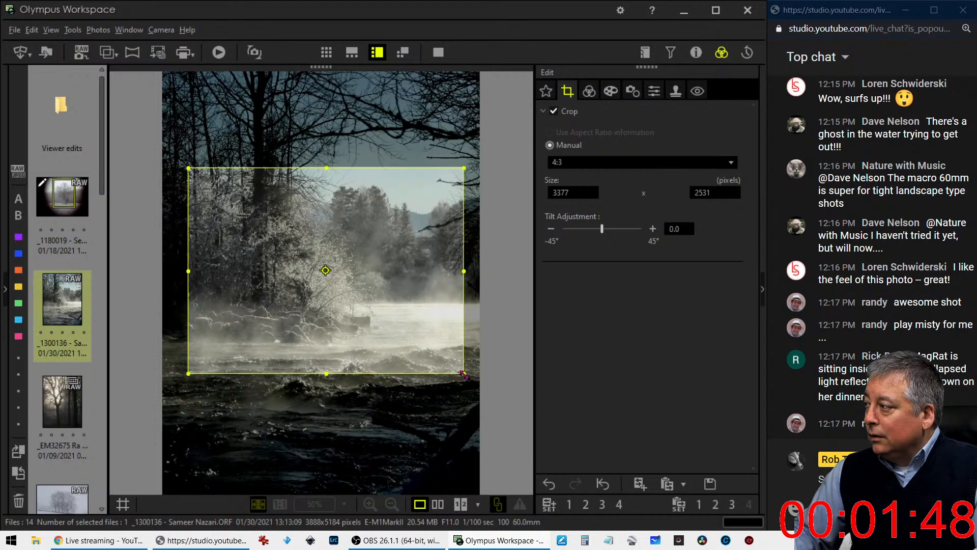
# - Undo the accidental tilt and enlarge the landscape crop to the photo's full width, about 3888 x 2886 pixels
pyautogui.moveTo(478, 395); pyautogui.dragTo(469, 382)
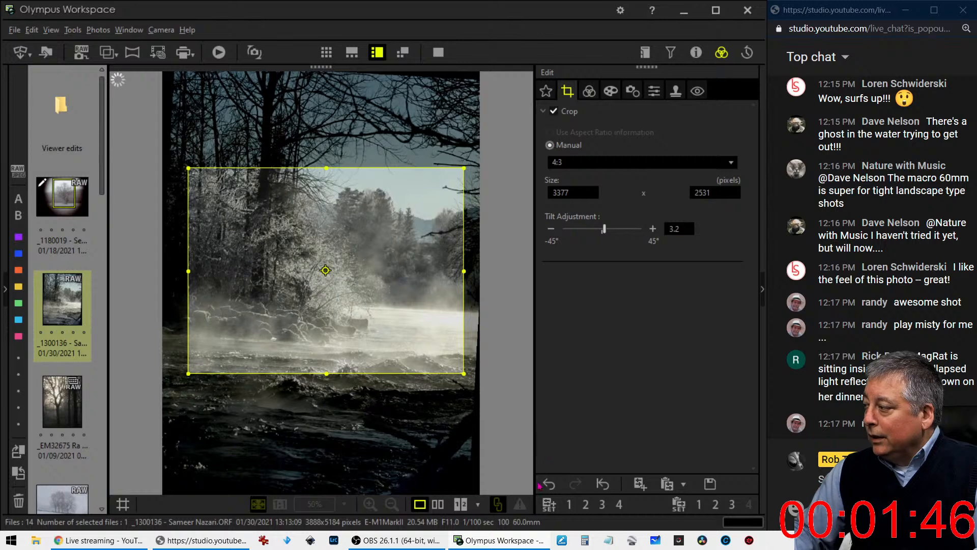
pyautogui.hotkey('ctrl', 'z')
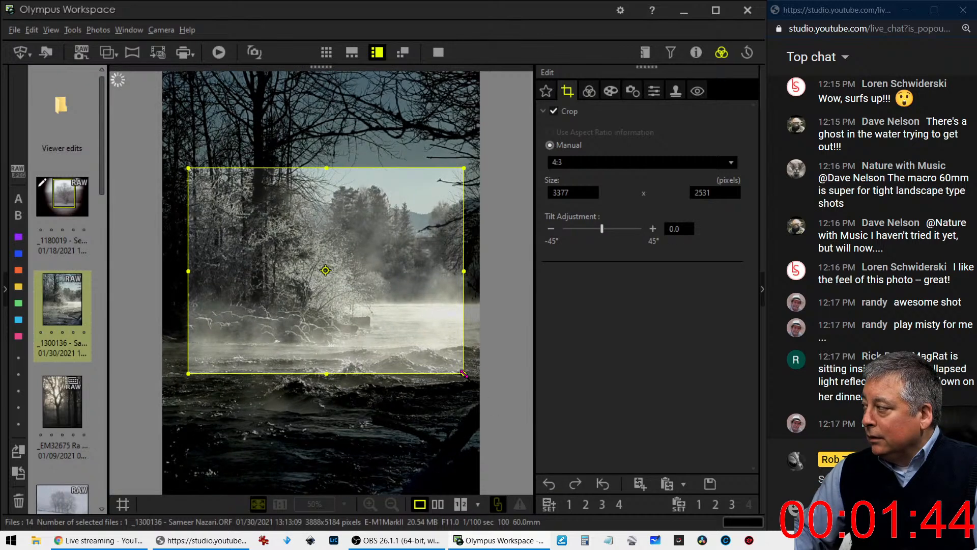
pyautogui.moveTo(467, 381); pyautogui.dragTo(480, 398)
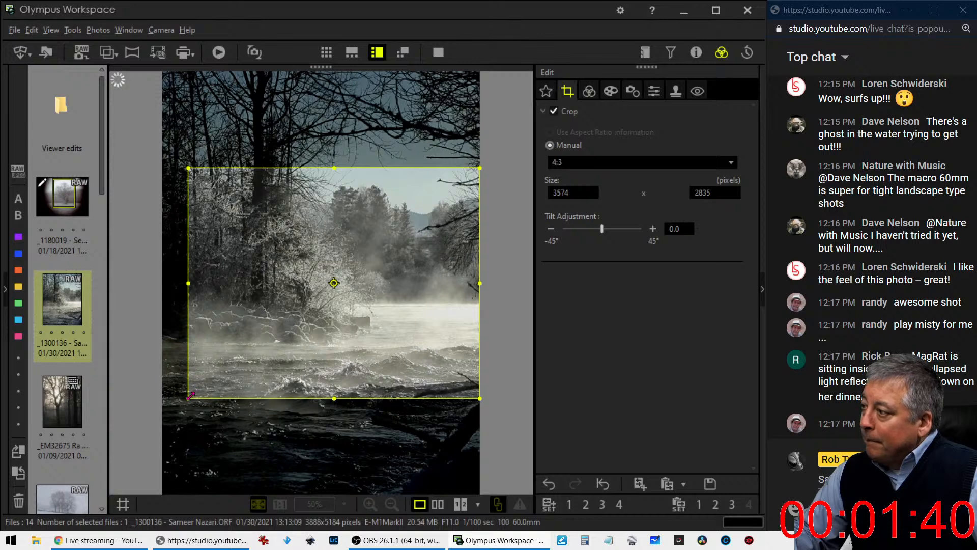
pyautogui.moveTo(188, 399); pyautogui.dragTo(162, 402)
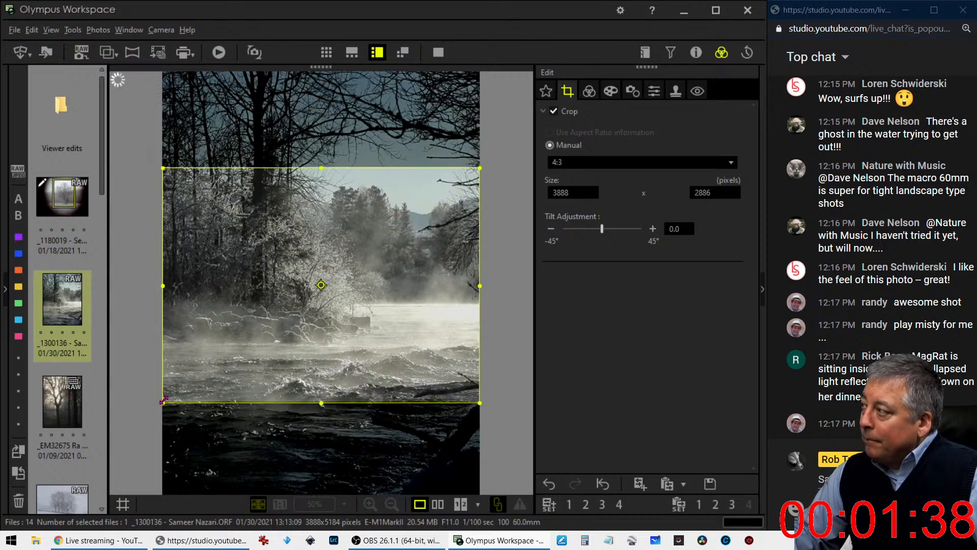
# - Preview the cropped river photo and return to its crop frame
pyautogui.click(584, 94)
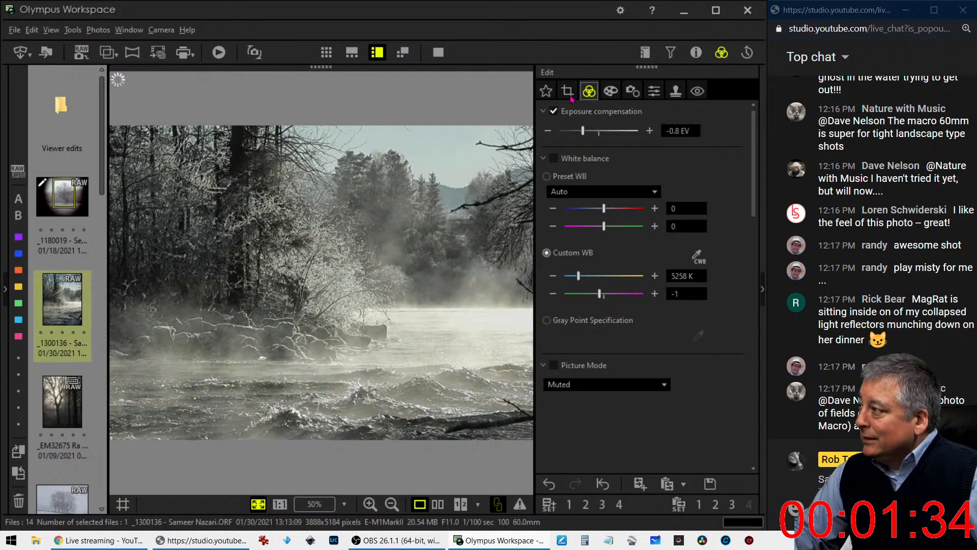
pyautogui.click(569, 95)
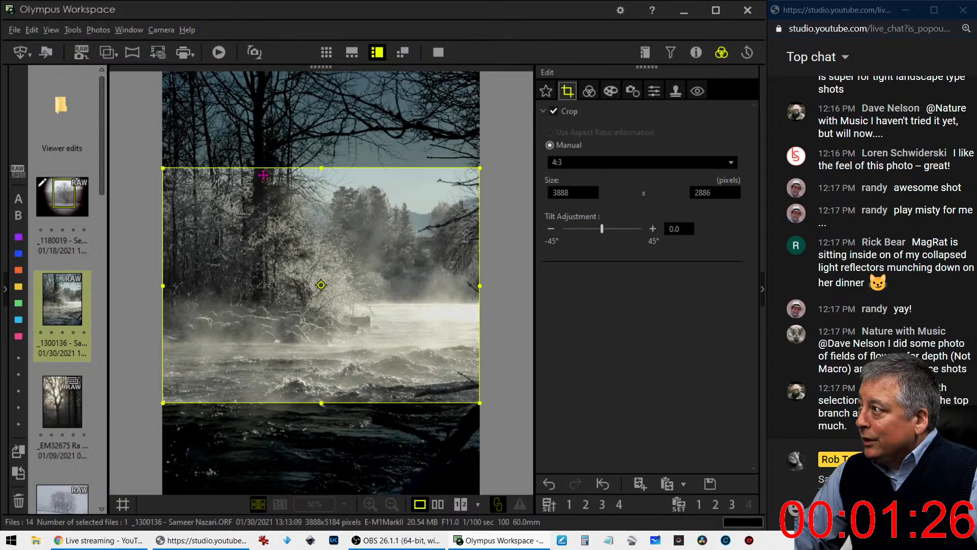
# - Move the landscape crop frame higher on the river photo to take in more sky, and preview the cropped result
pyautogui.moveTo(342, 234); pyautogui.dragTo(346, 236)
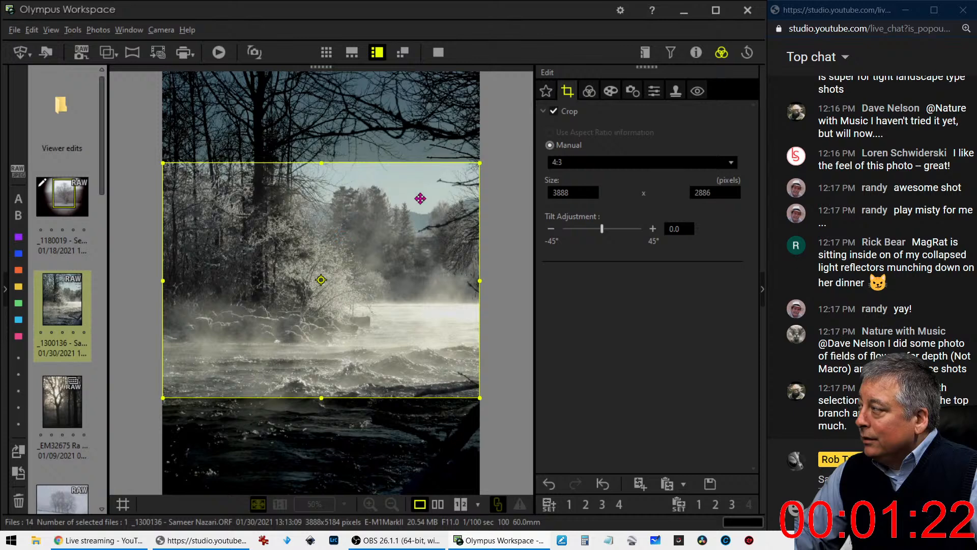
pyautogui.click(589, 92)
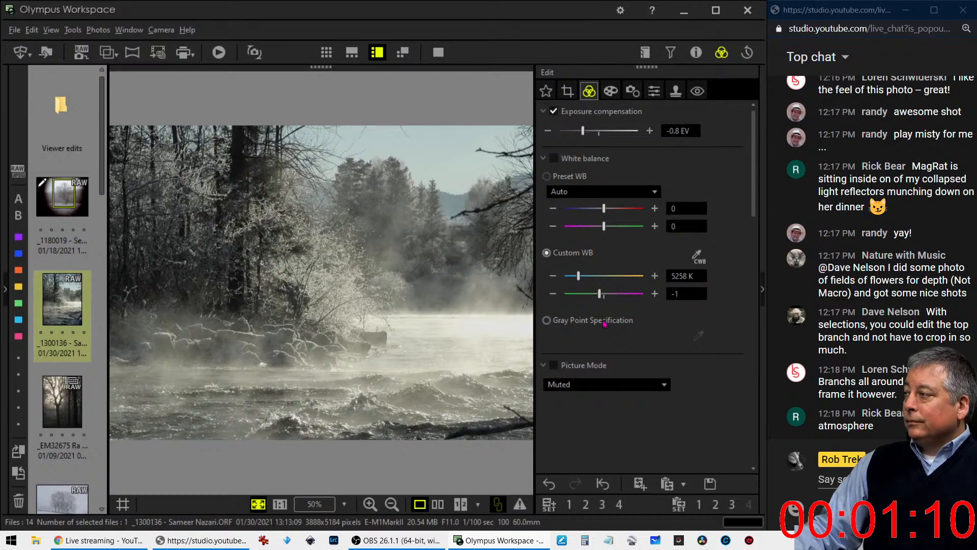
pyautogui.click(569, 93)
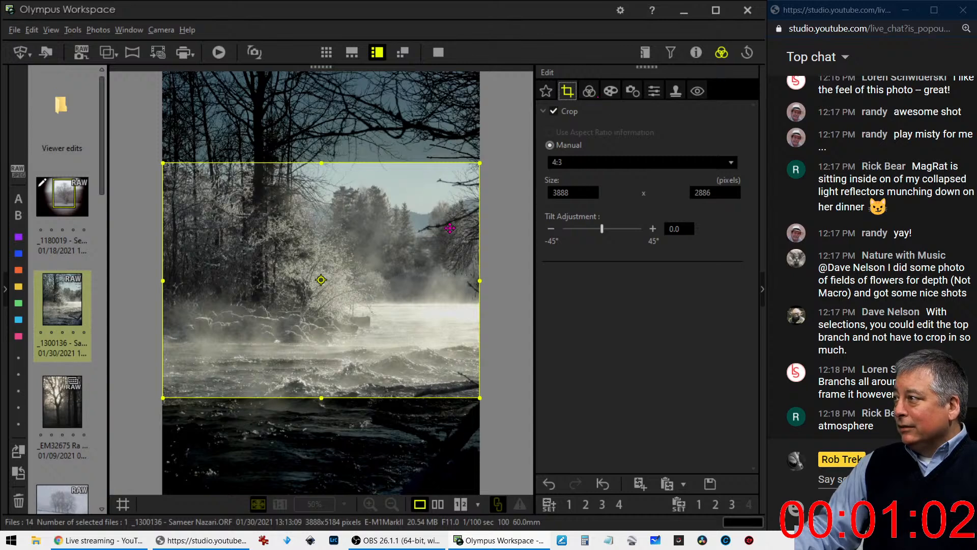
pyautogui.moveTo(449, 228)
pyautogui.mouseDown()
pyautogui.moveTo(448, 171)
pyautogui.moveTo(440, 214)
pyautogui.mouseUp()
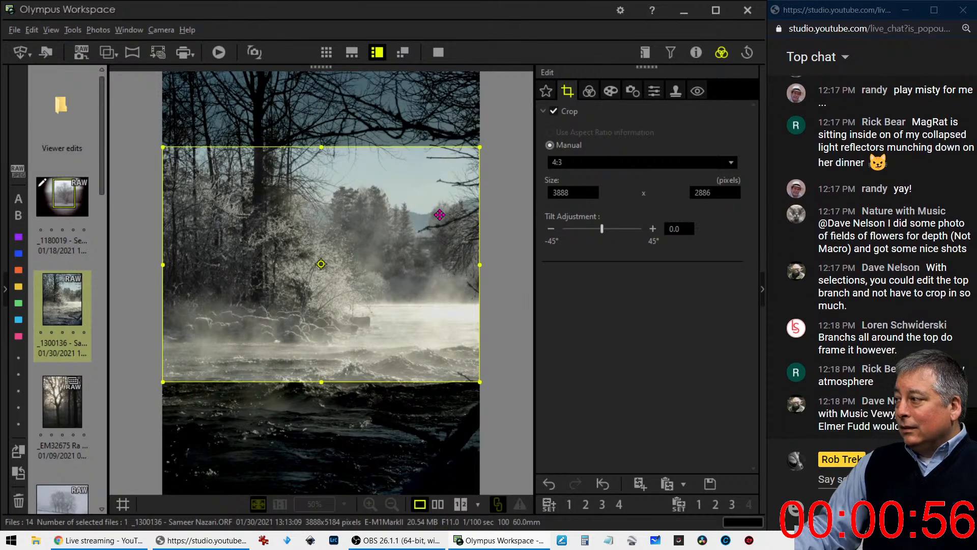
pyautogui.click(589, 92)
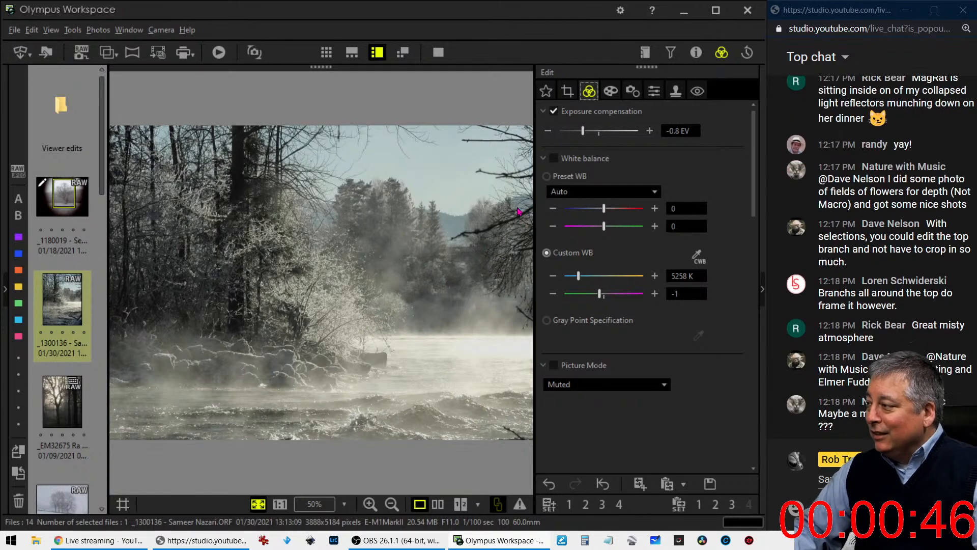
# - Set the river photo's picture mode to Vivid
pyautogui.scroll(-2, 661, 364)
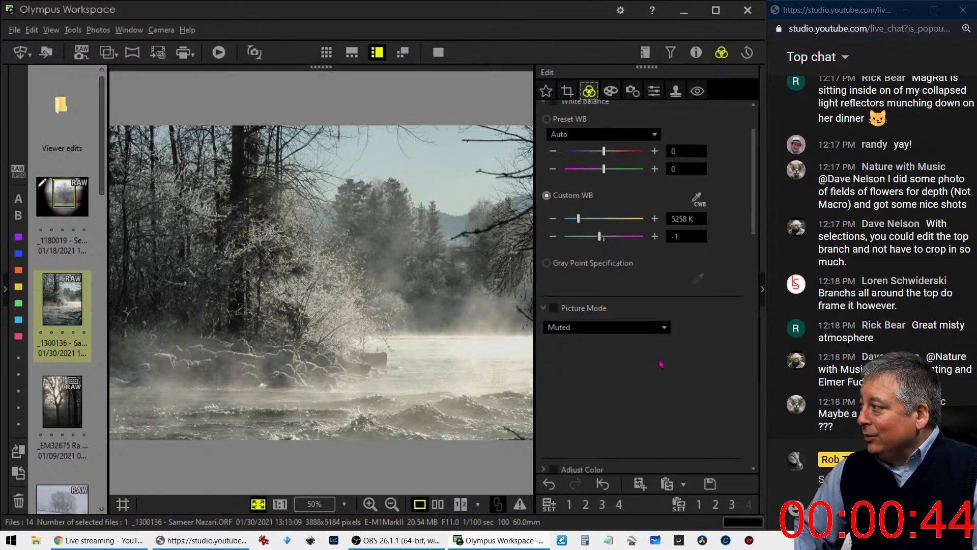
pyautogui.click(638, 330)
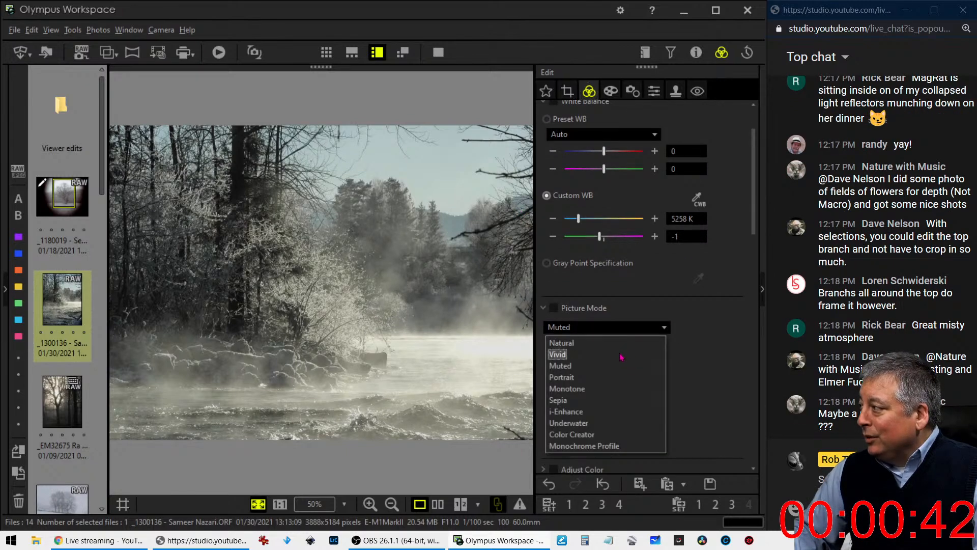
pyautogui.click(621, 356)
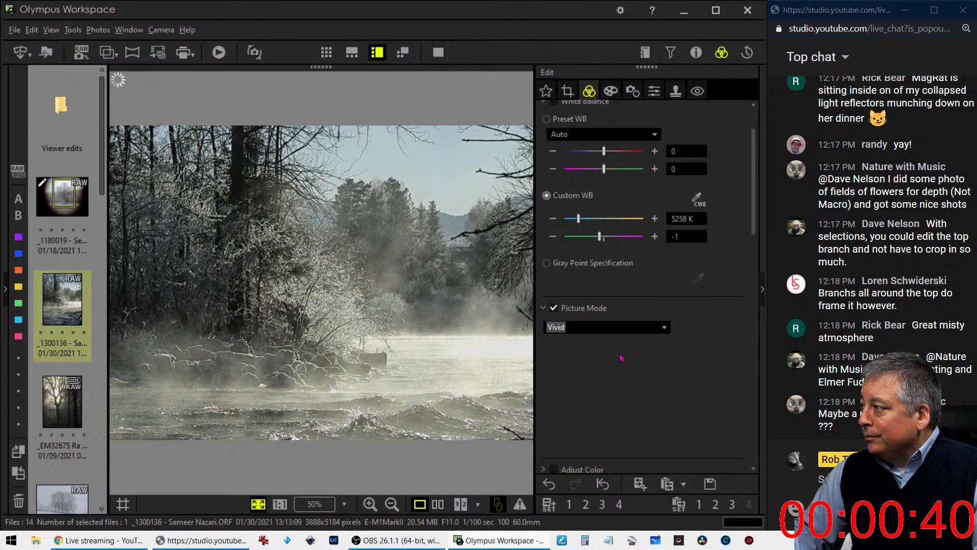
# - Raise the river photo's Clarity to 71 and Dehaze to 12
pyautogui.scroll(-8, 621, 365)
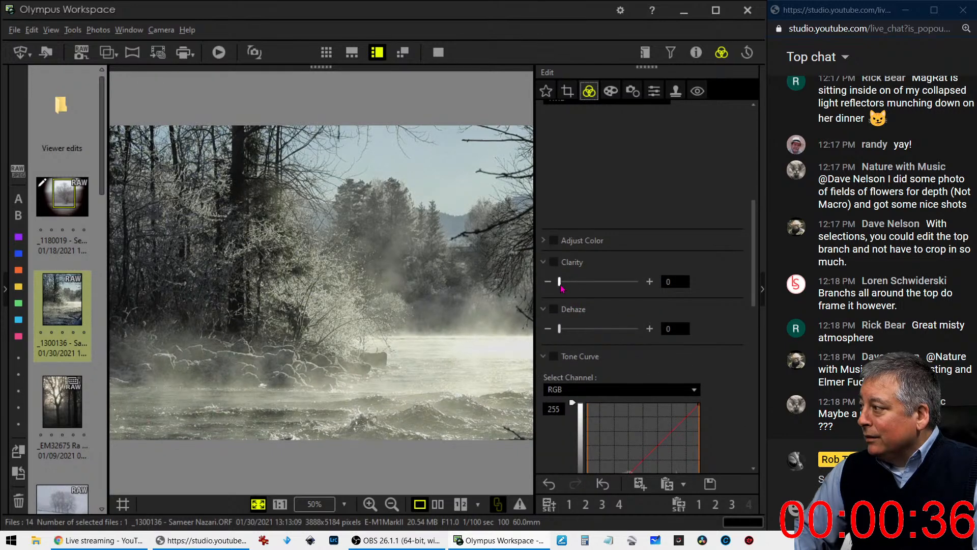
pyautogui.moveTo(559, 283); pyautogui.dragTo(604, 283)
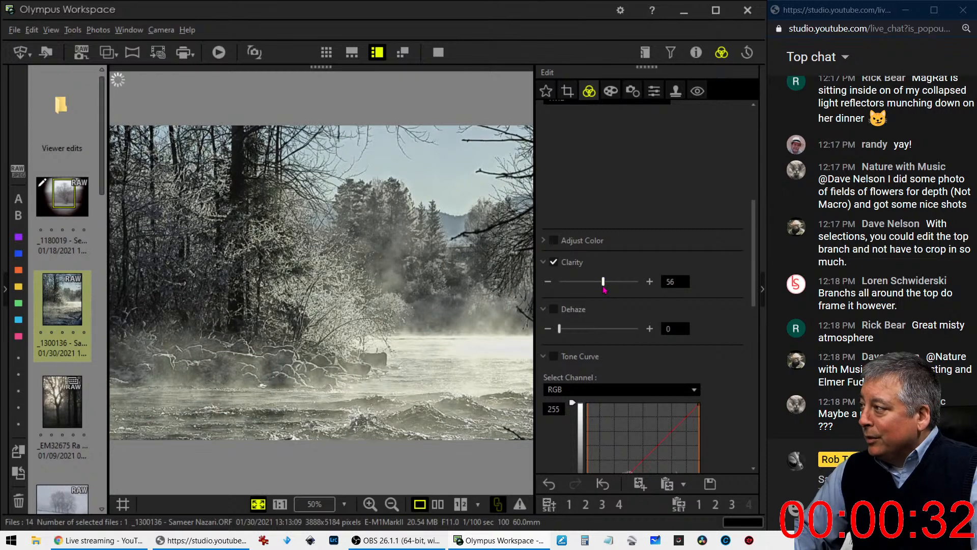
pyautogui.moveTo(605, 289); pyautogui.dragTo(616, 290)
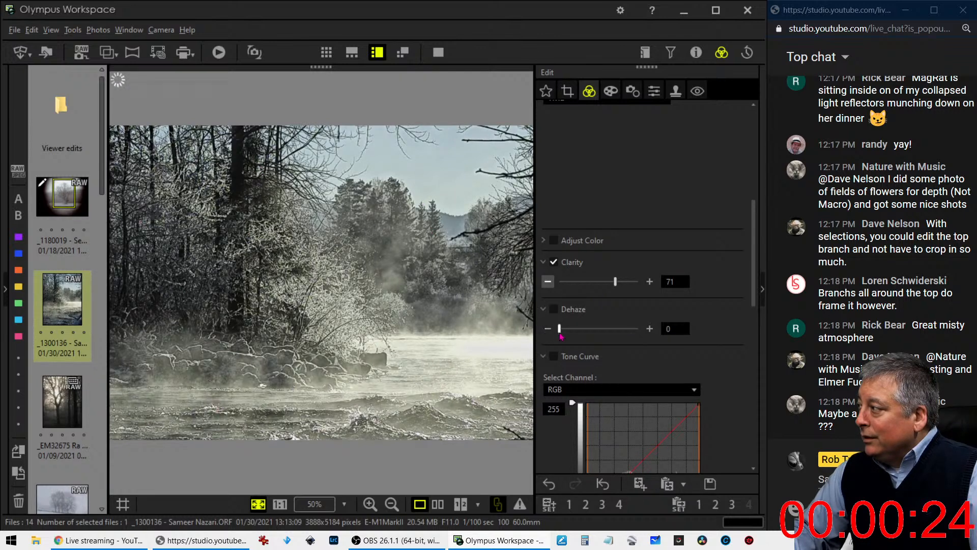
pyautogui.moveTo(560, 328); pyautogui.dragTo(572, 333)
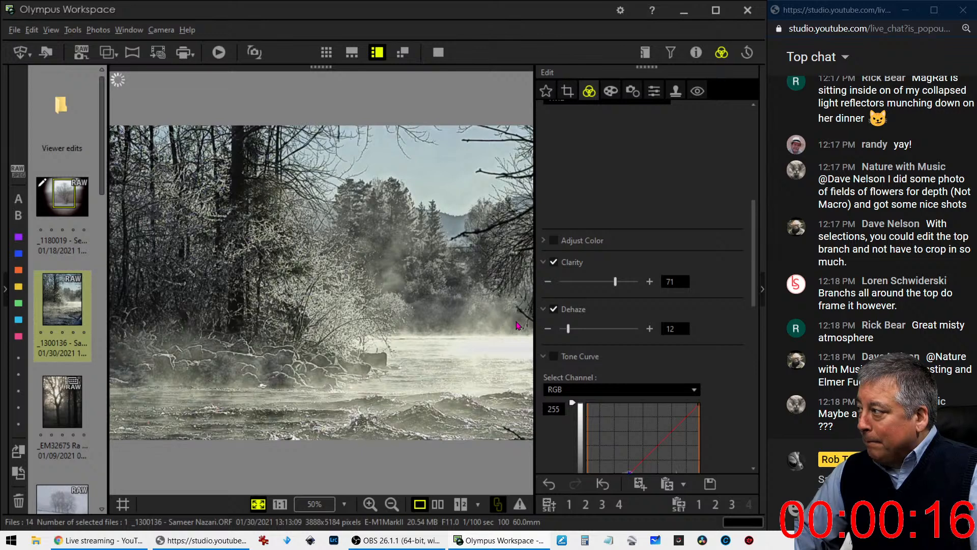
# - Shape the RGB tone curve with a lowered shadow point and a midtone point slightly above the diagonal
pyautogui.scroll(-3, 606, 357)
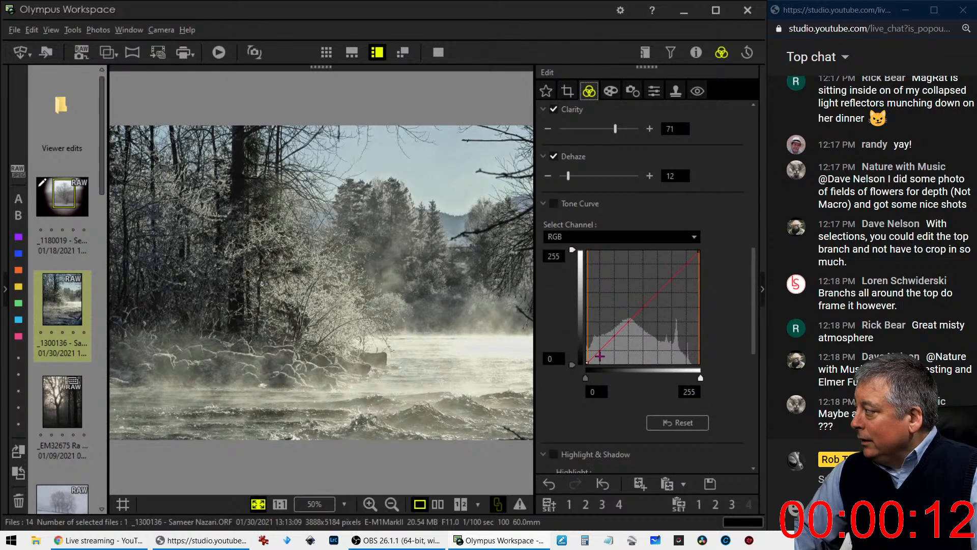
pyautogui.moveTo(595, 355); pyautogui.dragTo(598, 358)
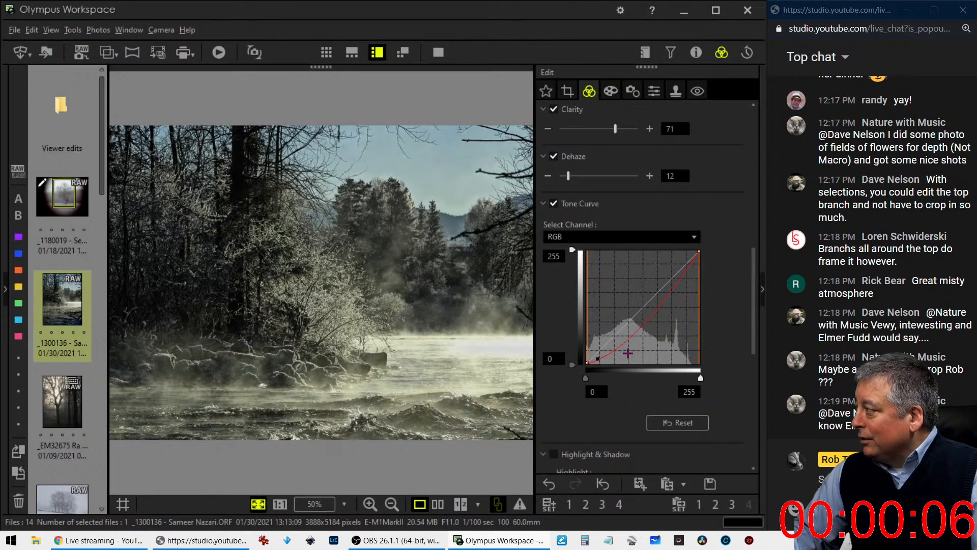
pyautogui.click(628, 353)
pyautogui.moveTo(628, 353); pyautogui.dragTo(632, 317)
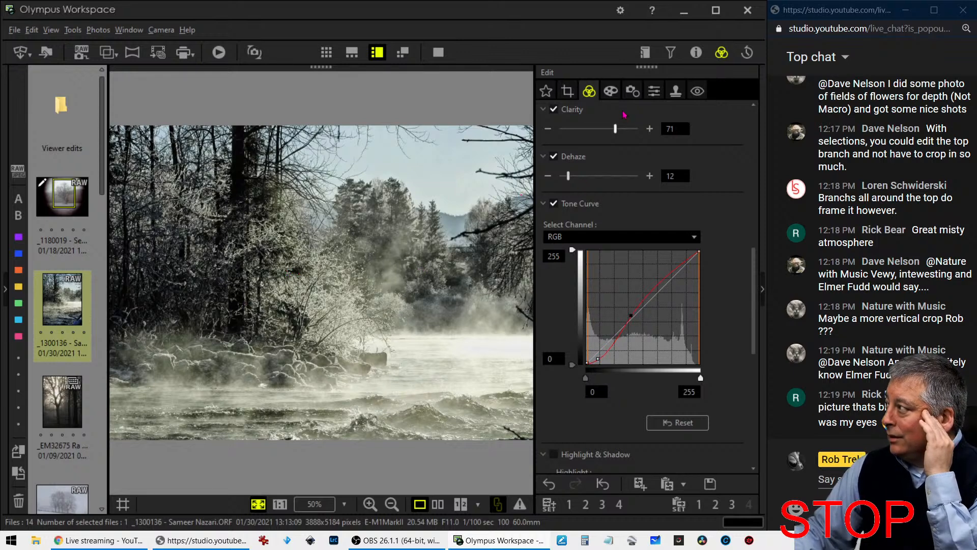
# - Apply the Soft Focus art filter to the river photo
pyautogui.click(613, 93)
pyautogui.click(620, 130)
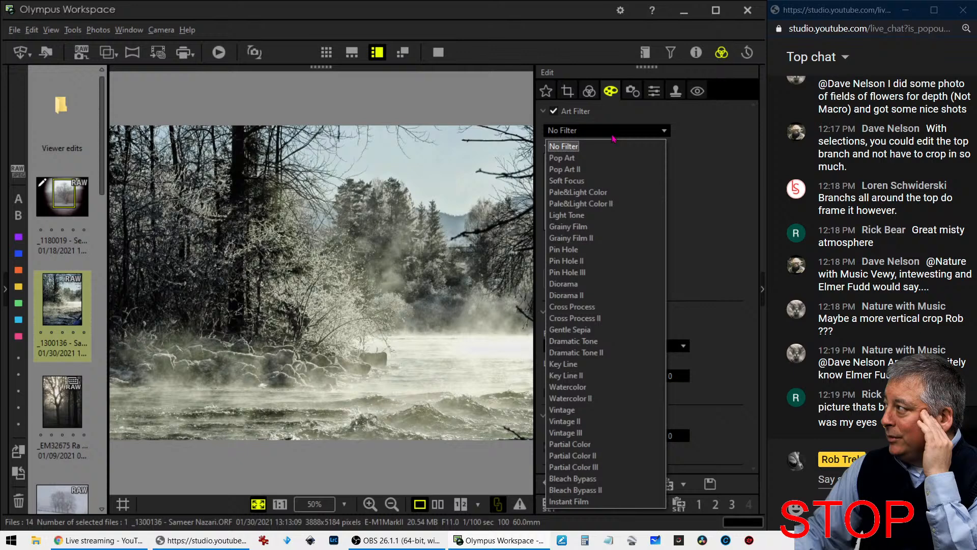
pyautogui.click(603, 178)
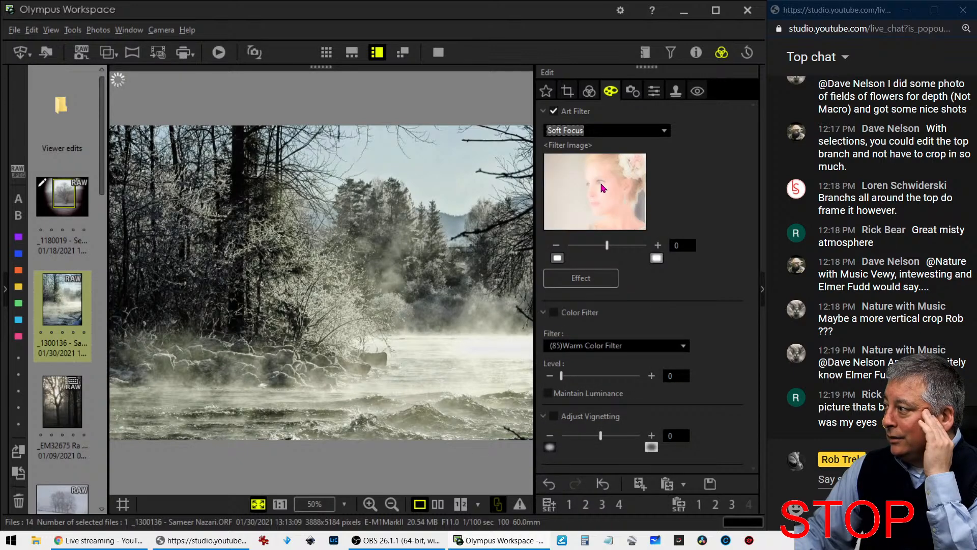
# - Refine the RGB tone curve by shifting the midtone point up along the diagonal and the shadow point slightly inward
pyautogui.click(589, 92)
pyautogui.scroll(-2, 684, 275)
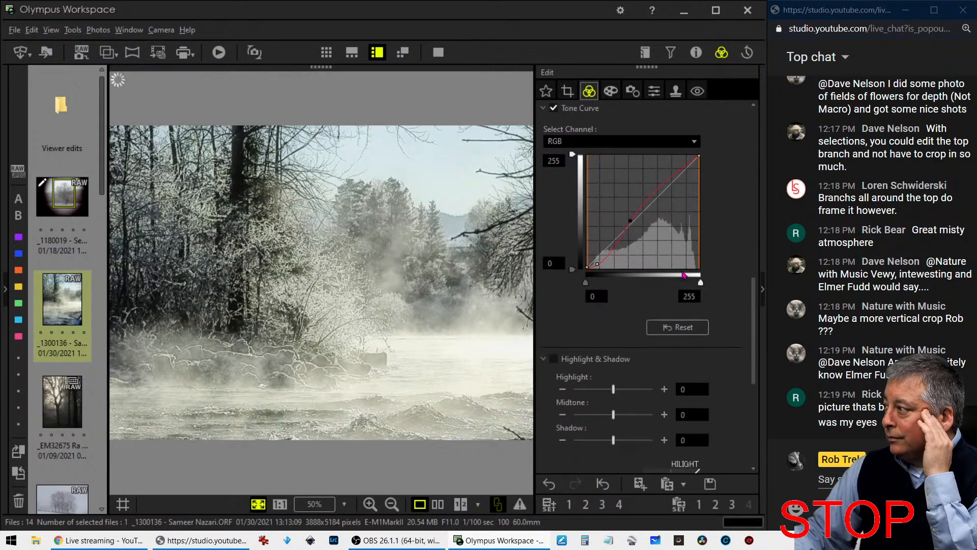
pyautogui.scroll(-2, 685, 276)
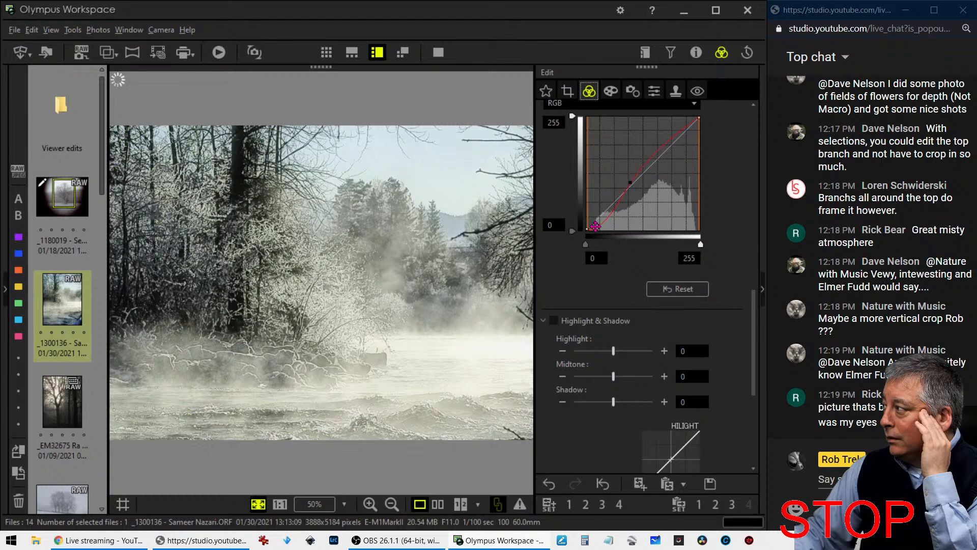
pyautogui.moveTo(631, 182); pyautogui.dragTo(642, 176)
pyautogui.moveTo(603, 221); pyautogui.dragTo(603, 222)
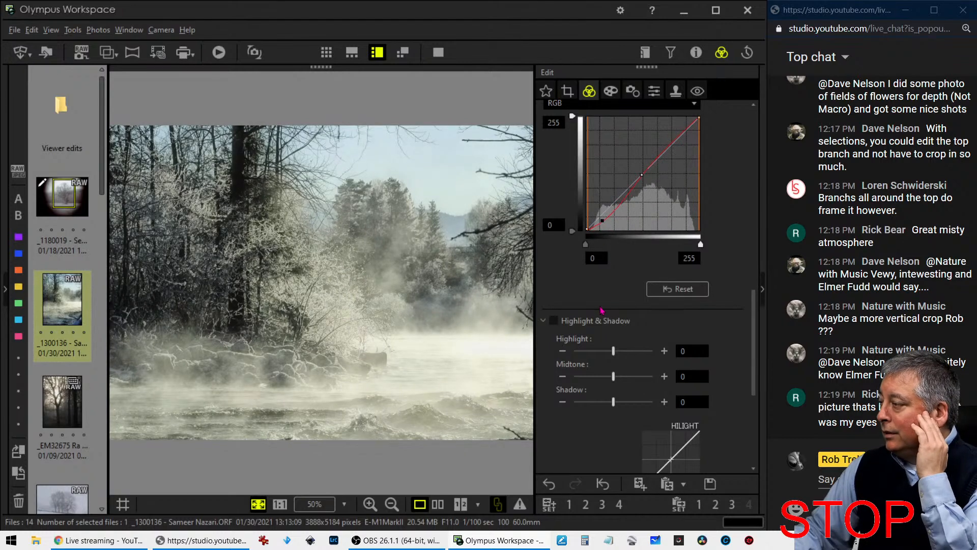
# - Lower the river photo's contrast to -2.0
pyautogui.scroll(-2, 598, 312)
pyautogui.scroll(-2, 598, 312)
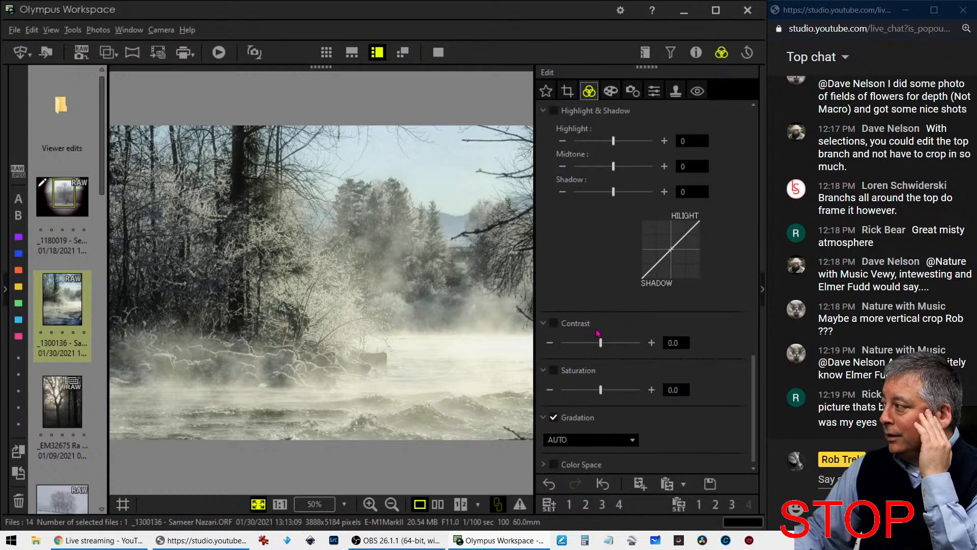
pyautogui.moveTo(601, 343); pyautogui.dragTo(552, 343)
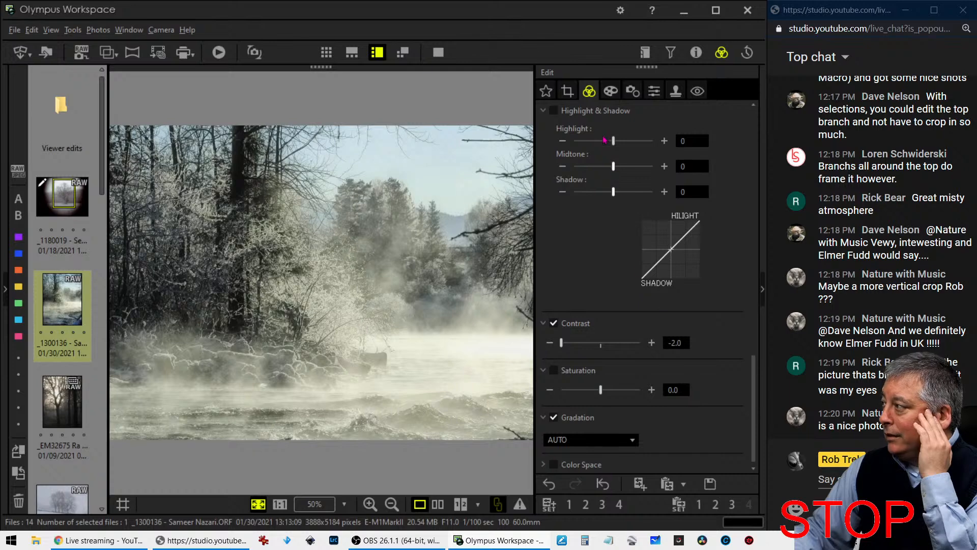
# - Set the crop's tilt adjustment to -0.3 and preview the straightened river photo
pyautogui.click(567, 91)
pyautogui.click(551, 229)
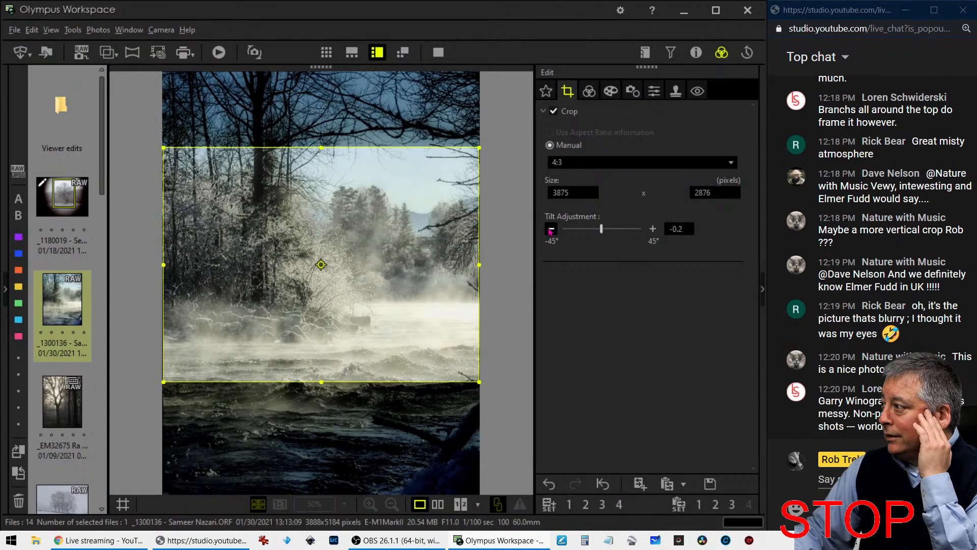
pyautogui.click(551, 229)
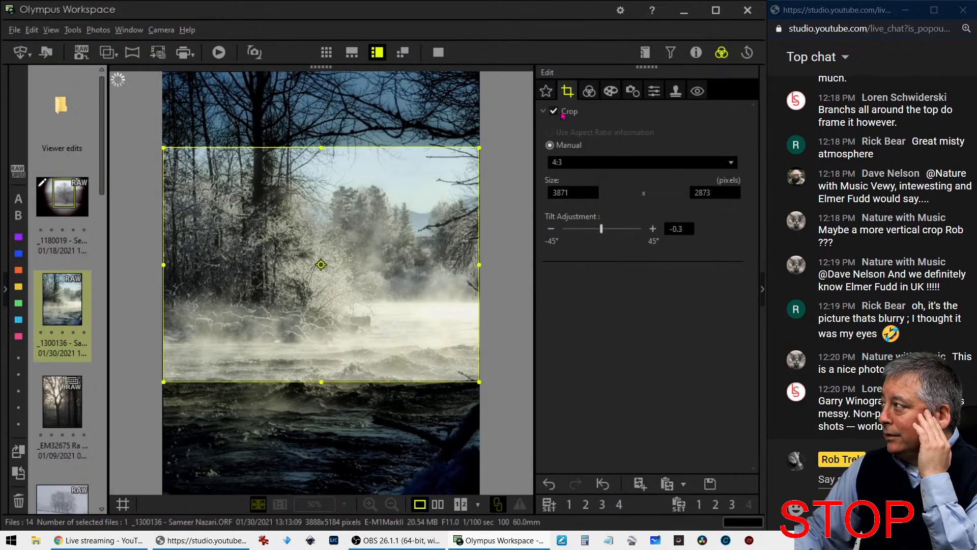
pyautogui.click(589, 92)
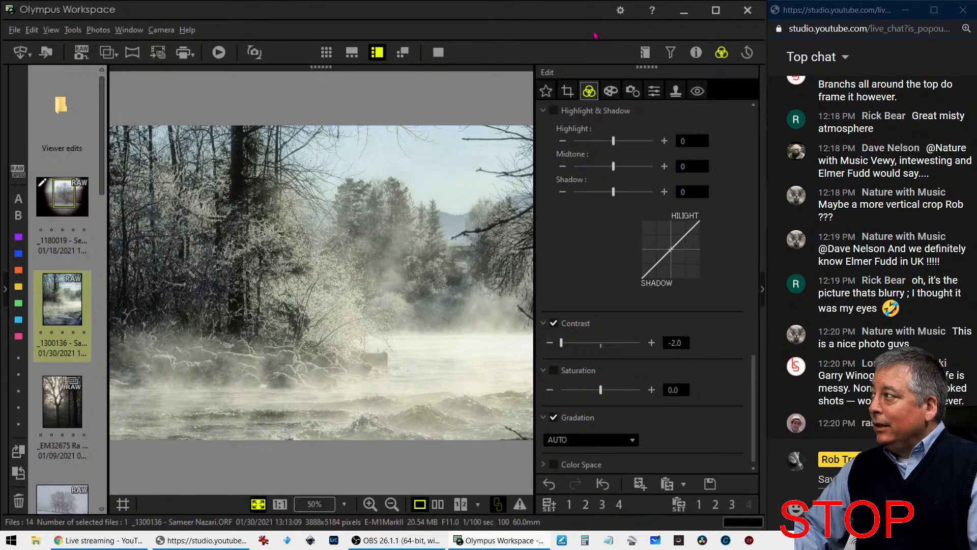
# - Change the 4:3 crop to portrait orientation, about 2516 x 3387 pixels, and place it over the frosty trees and rapids
pyautogui.click(571, 93)
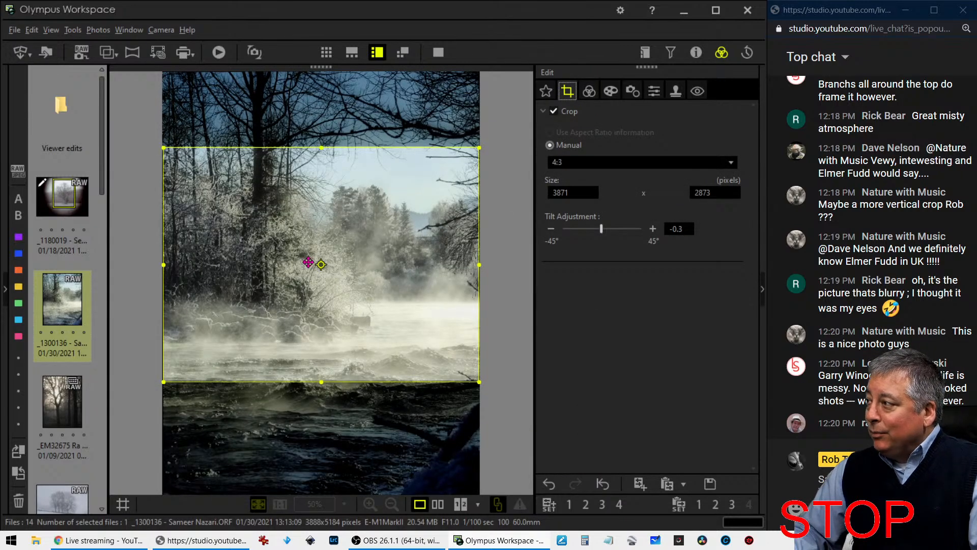
pyautogui.rightClick(319, 265)
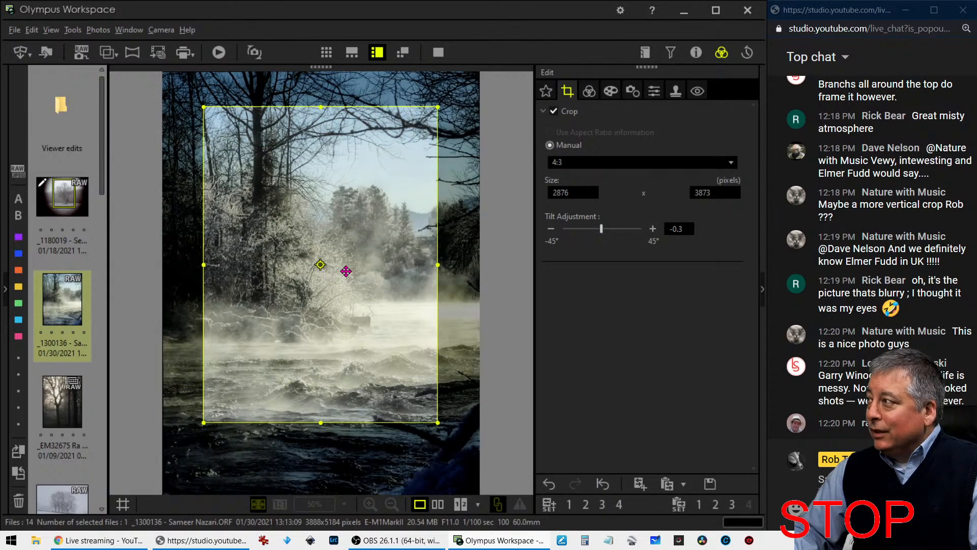
pyautogui.rightClick(436, 421)
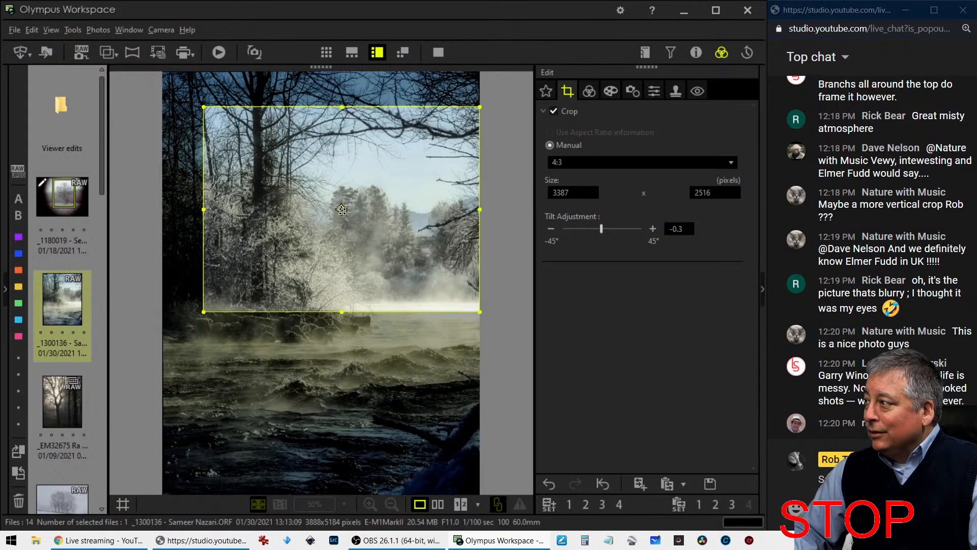
pyautogui.rightClick(374, 298)
pyautogui.moveTo(349, 284); pyautogui.dragTo(330, 358)
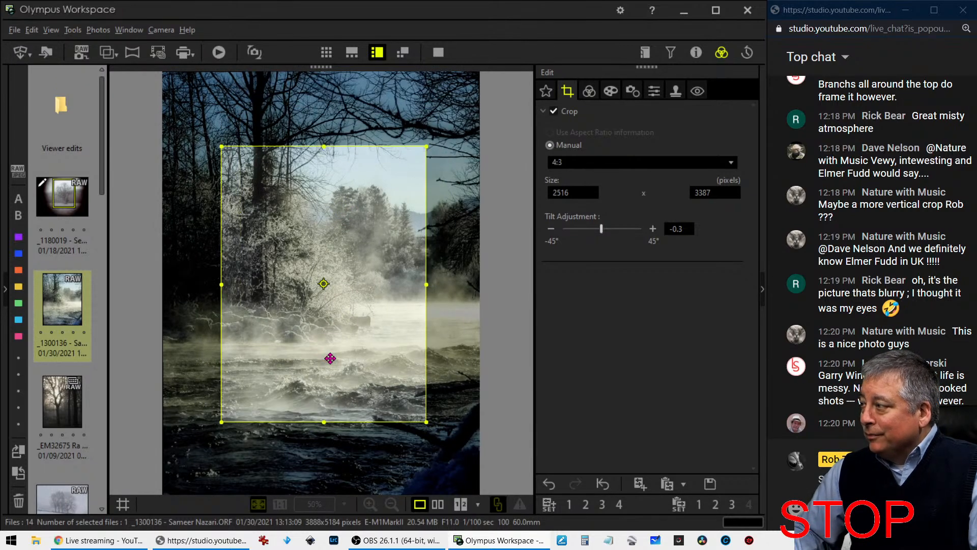
# - Preview the portrait crop and shift its frame slightly to the right to include more of the far treeline
pyautogui.click(587, 92)
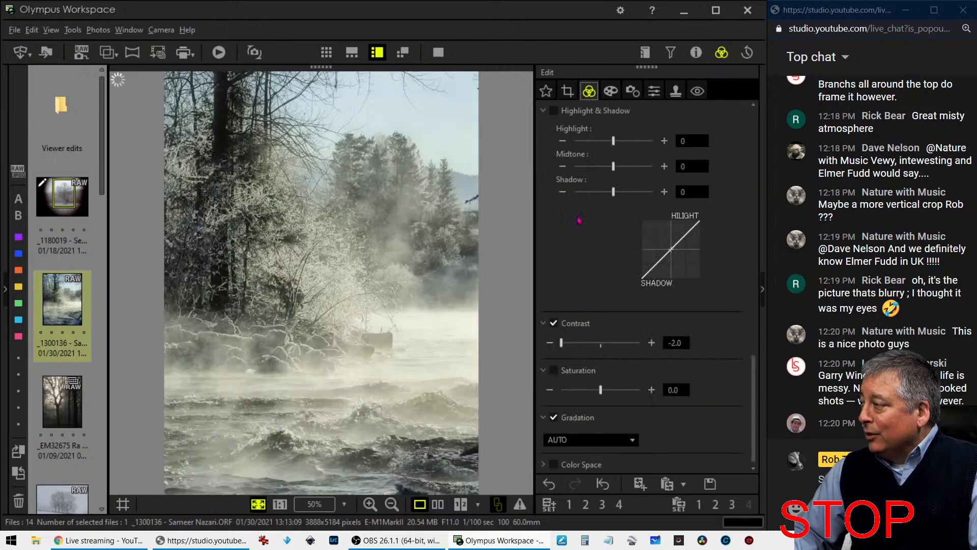
pyautogui.click(568, 92)
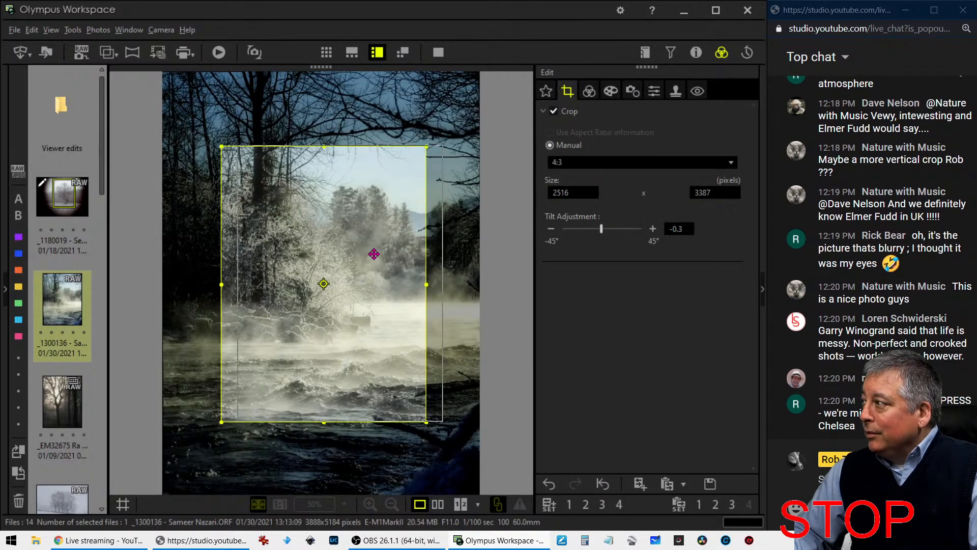
pyautogui.click(589, 91)
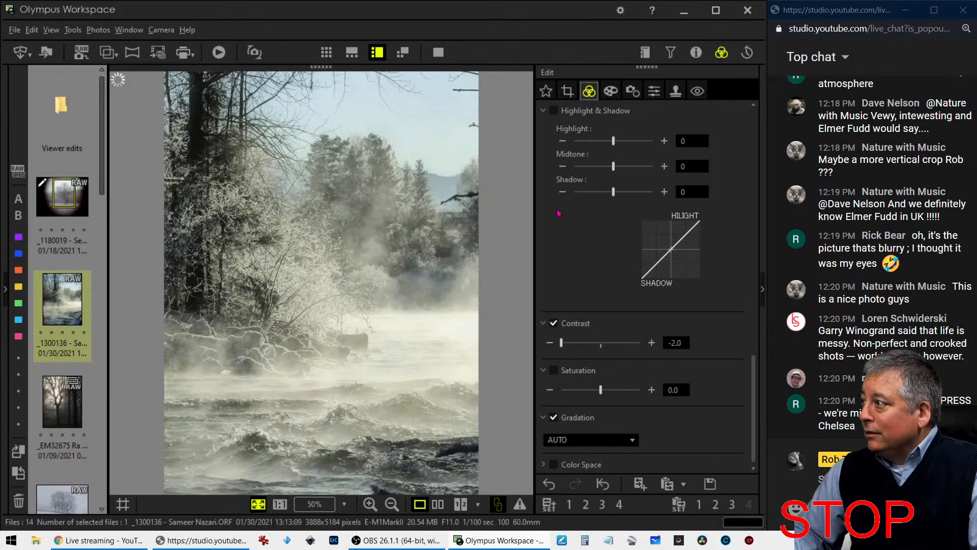
# - Darken the river photo's edges with a vignetting adjustment of -13
pyautogui.click(612, 92)
pyautogui.click(593, 437)
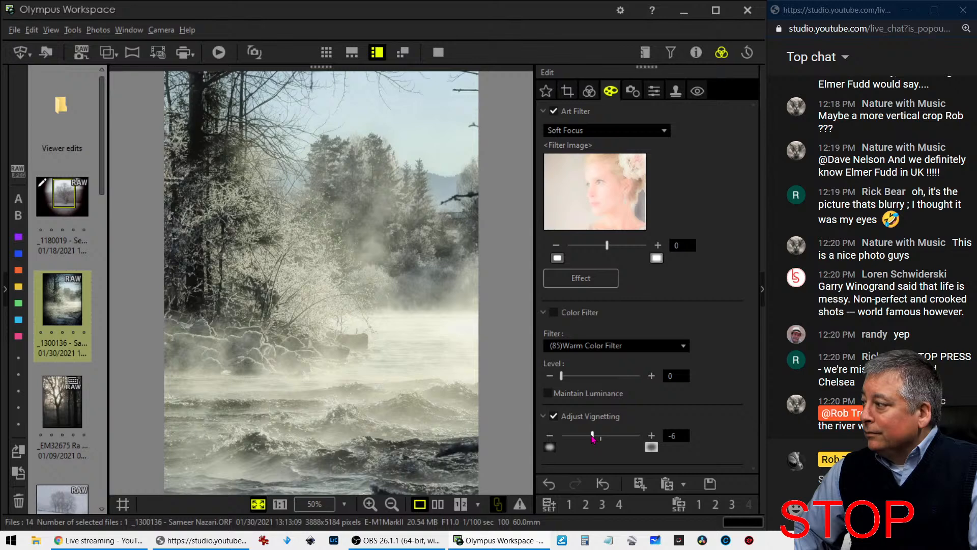
pyautogui.moveTo(593, 436); pyautogui.dragTo(585, 438)
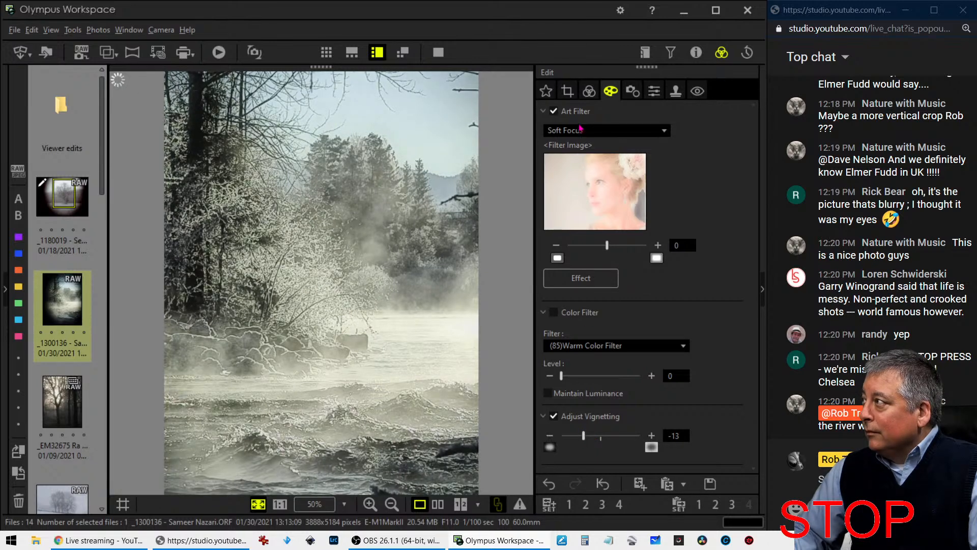
pyautogui.click(589, 92)
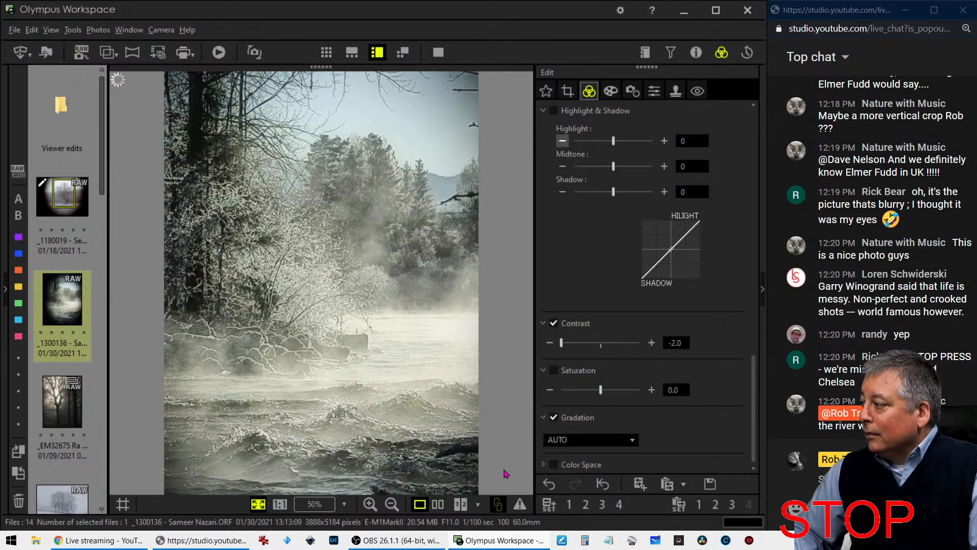
# - Compare the edited river photo side by side with its original at full-screen size
pyautogui.click(444, 505)
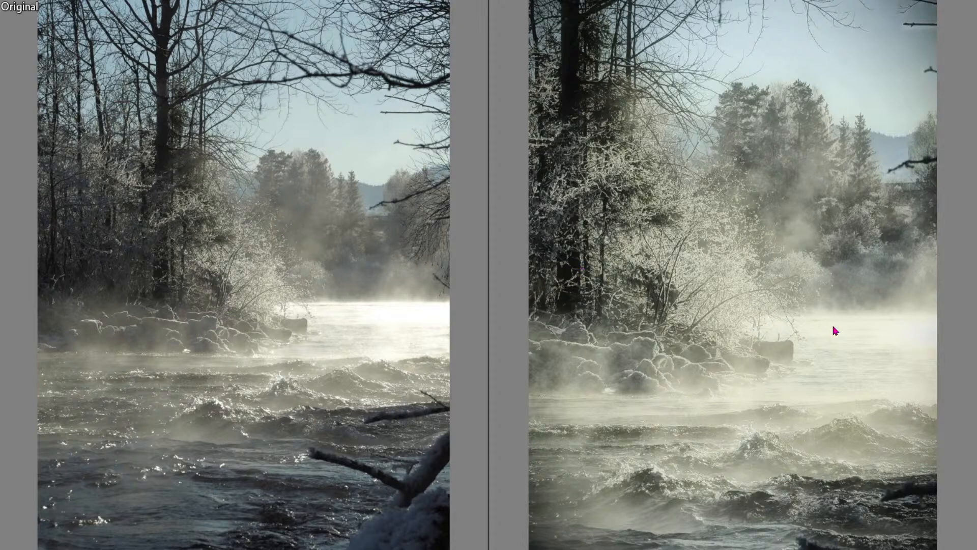
pyautogui.press('Escape')
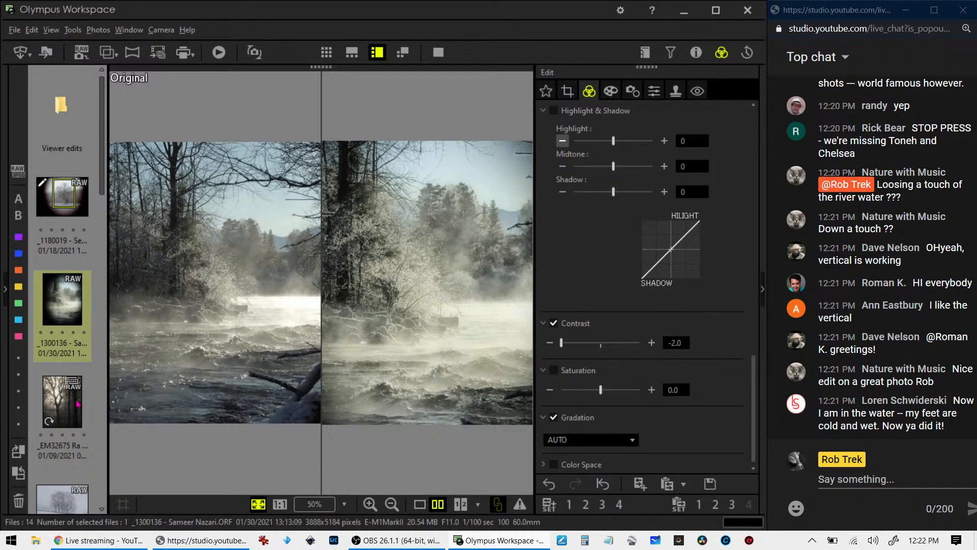
# - Open the misty forest photo with the forked tree in single view and review its shooting properties
pyautogui.click(77, 403)
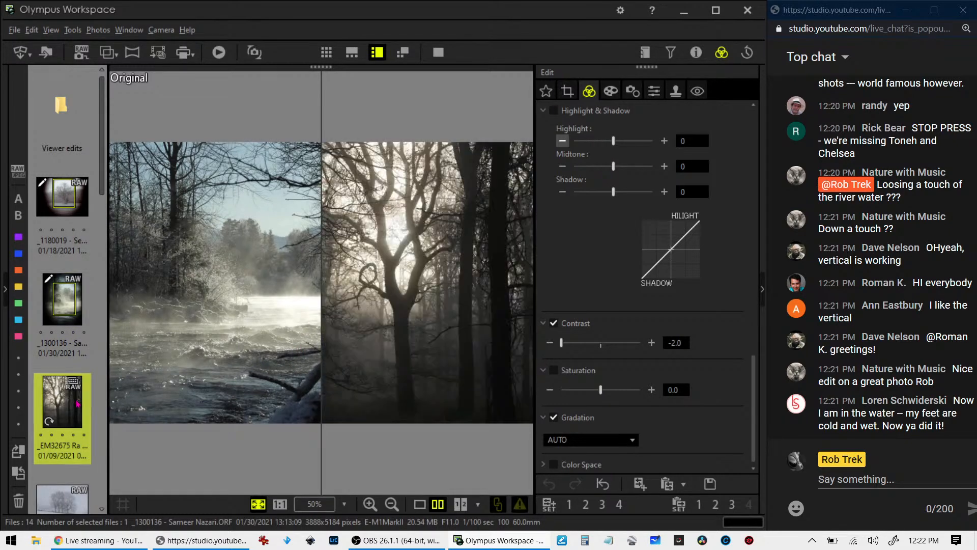
pyautogui.click(420, 504)
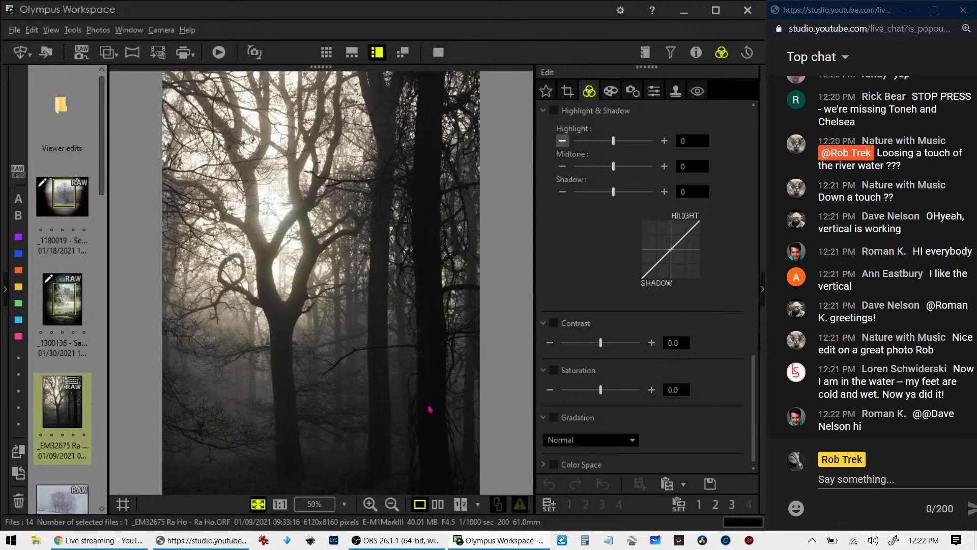
pyautogui.click(695, 52)
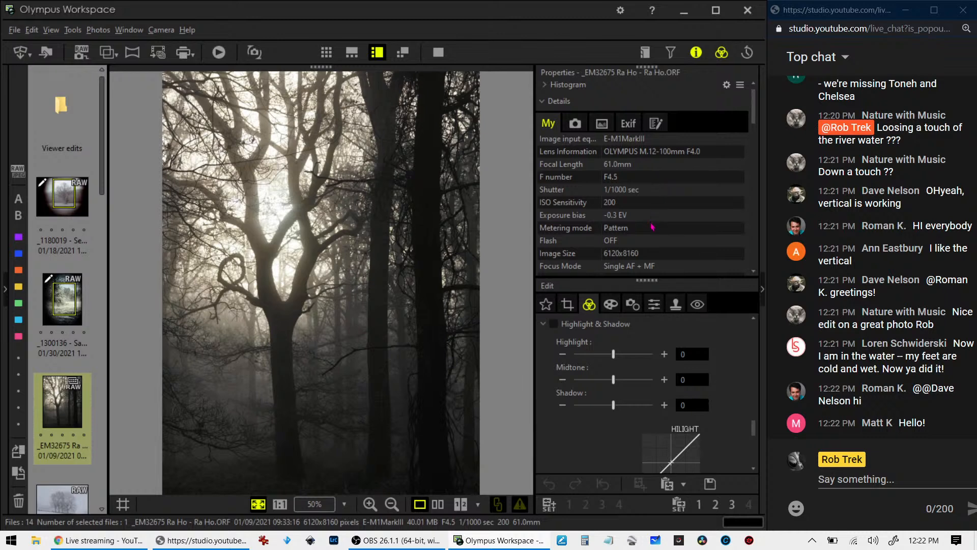
pyautogui.click(696, 52)
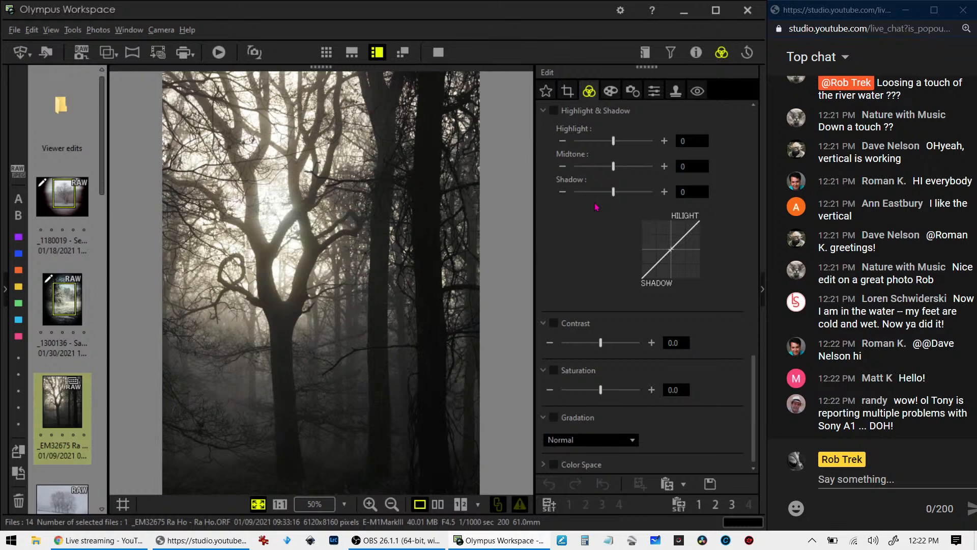
# - Straighten the forest photo with a crop tilt adjustment of 0.5
pyautogui.click(567, 92)
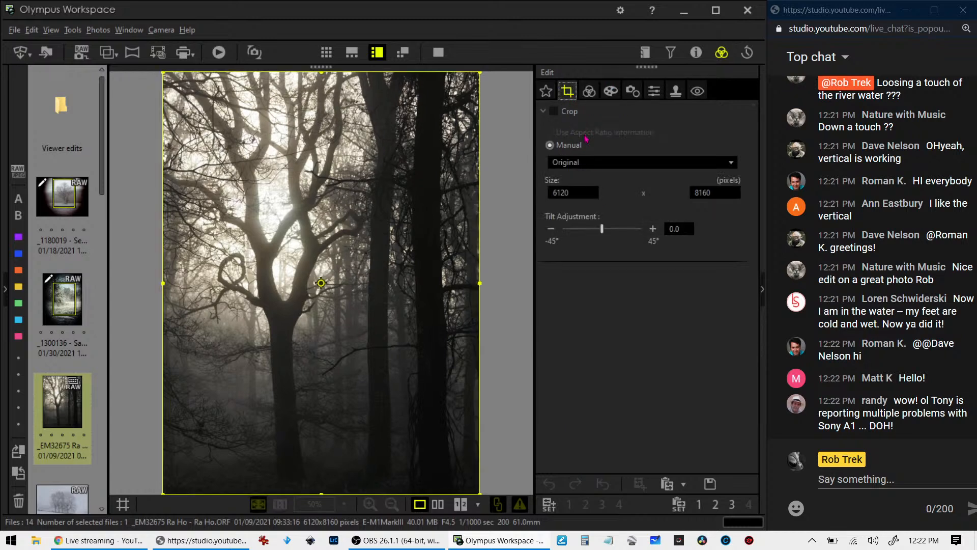
pyautogui.click(658, 235)
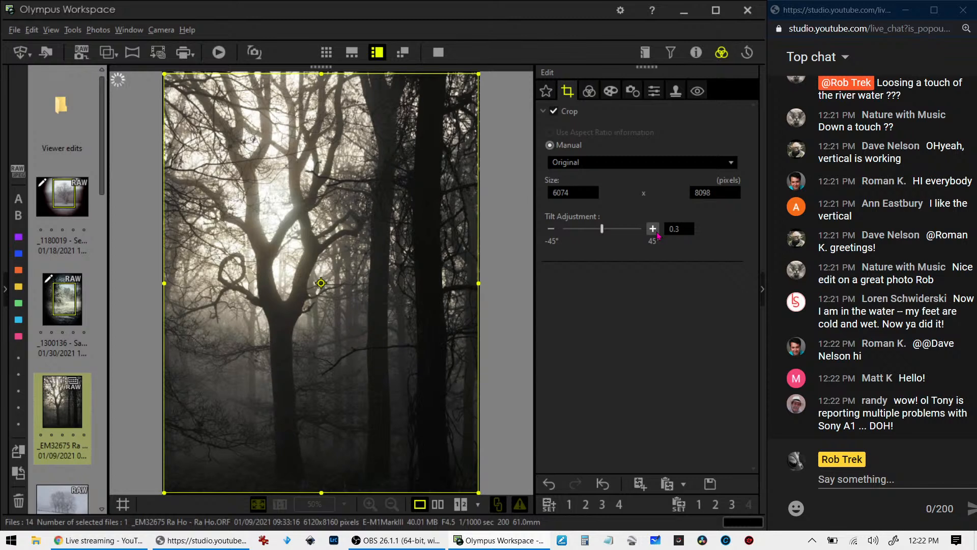
pyautogui.click(658, 234)
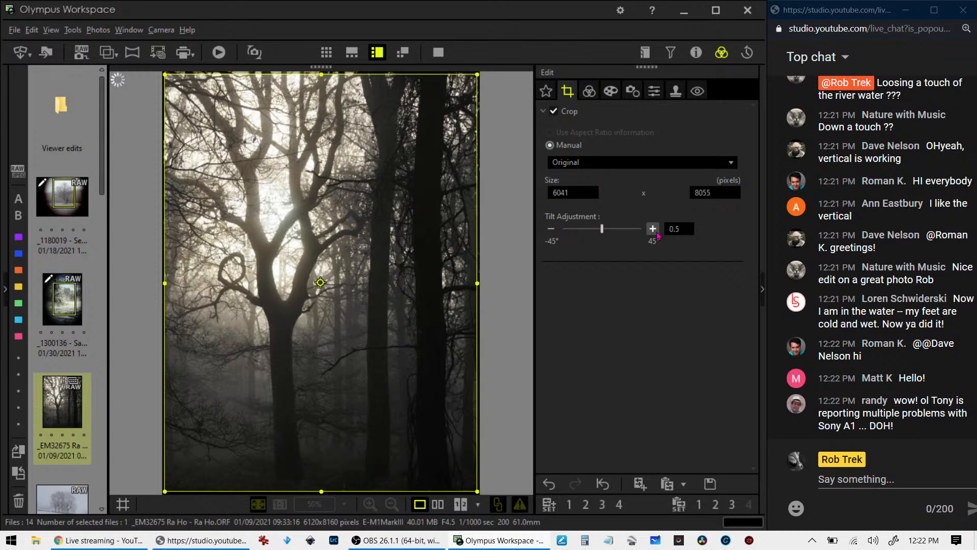
# - Apply the Soft Focus art filter to the forest photo
pyautogui.click(611, 92)
pyautogui.click(604, 131)
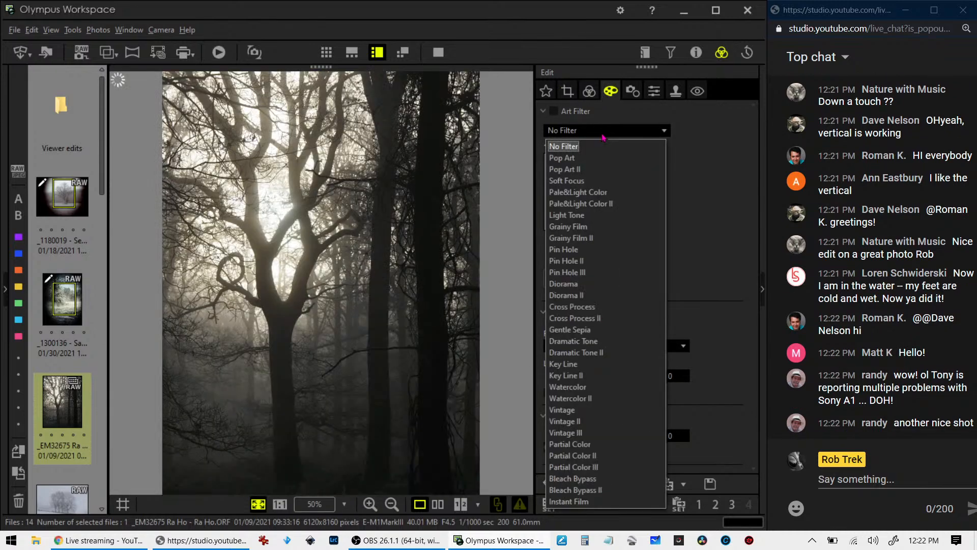
pyautogui.click(589, 93)
pyautogui.click(589, 93)
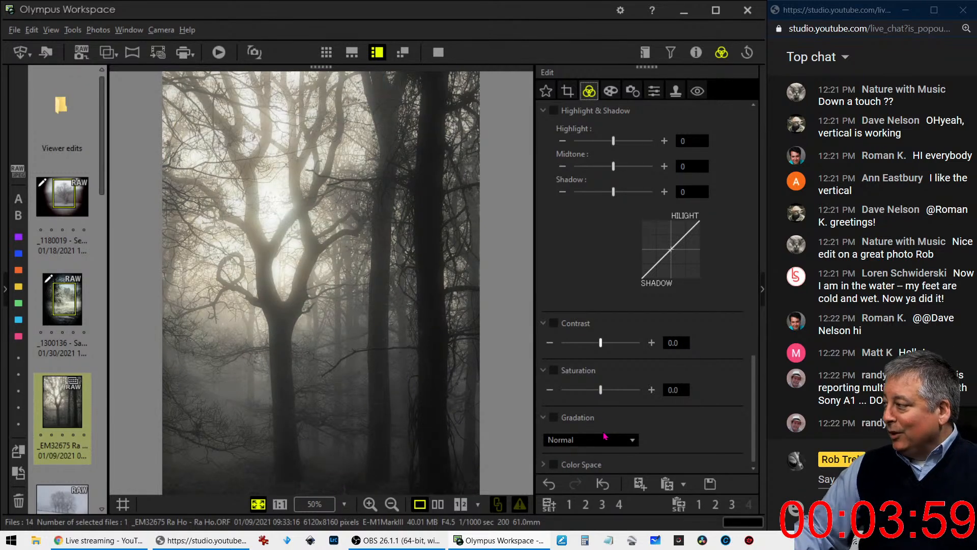
# - Convert the forest photo to black and white with the Monotone picture mode
pyautogui.scroll(5, 611, 305)
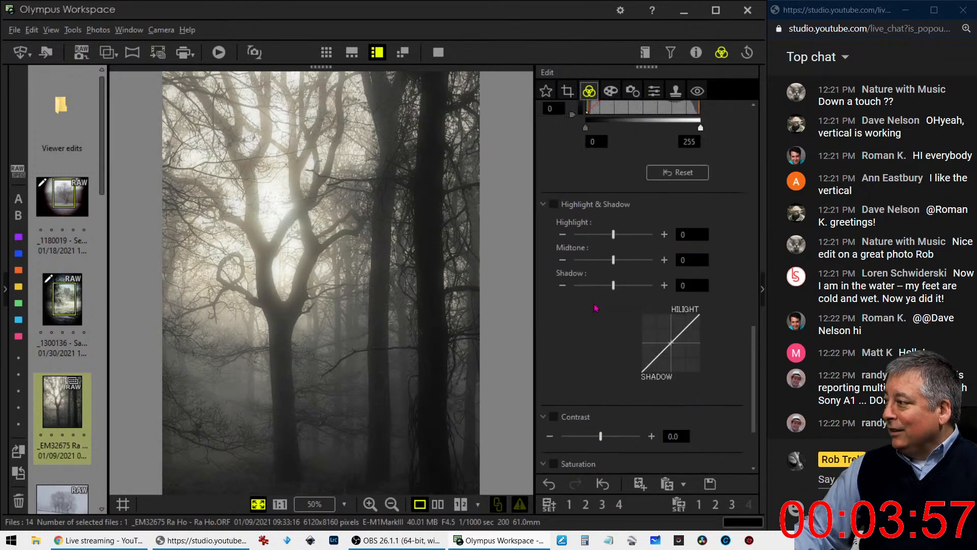
pyautogui.scroll(8, 595, 307)
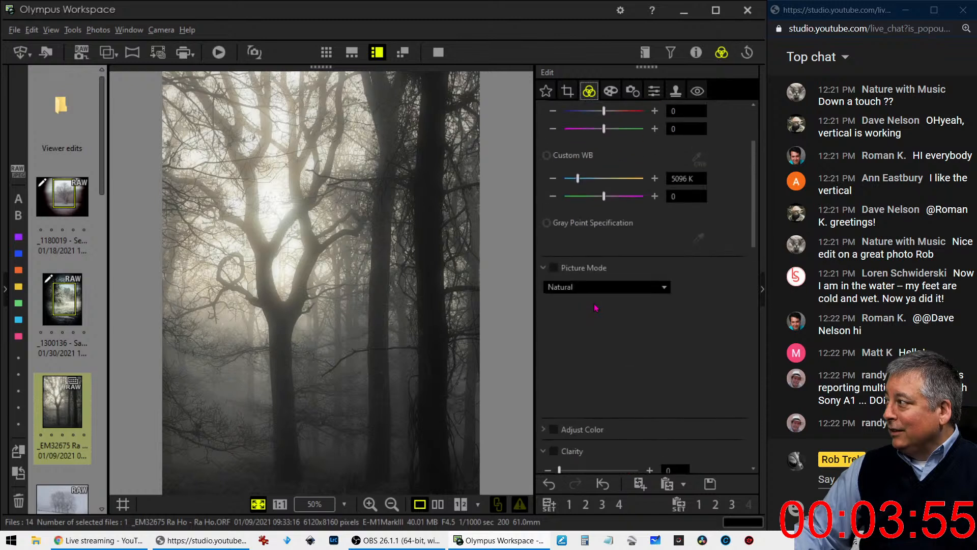
pyautogui.click(593, 294)
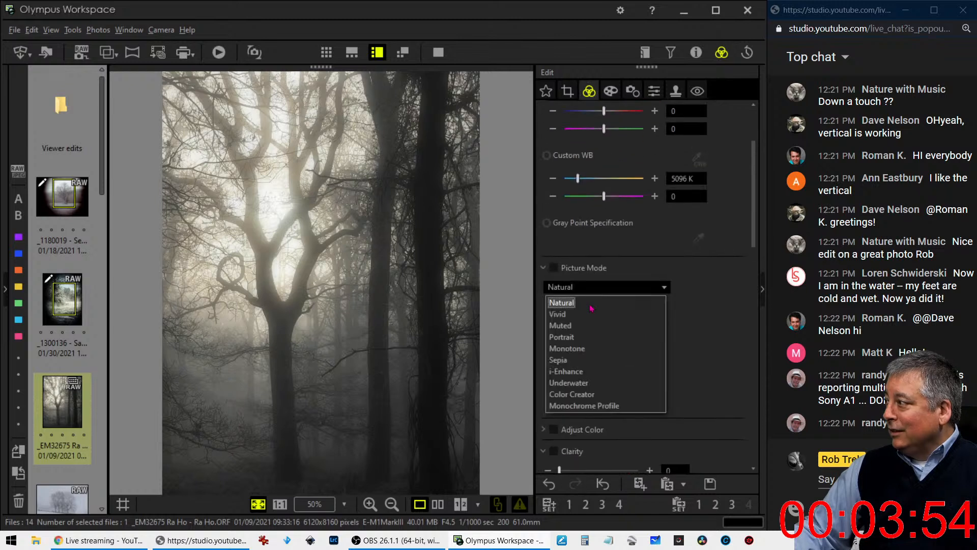
pyautogui.click(589, 349)
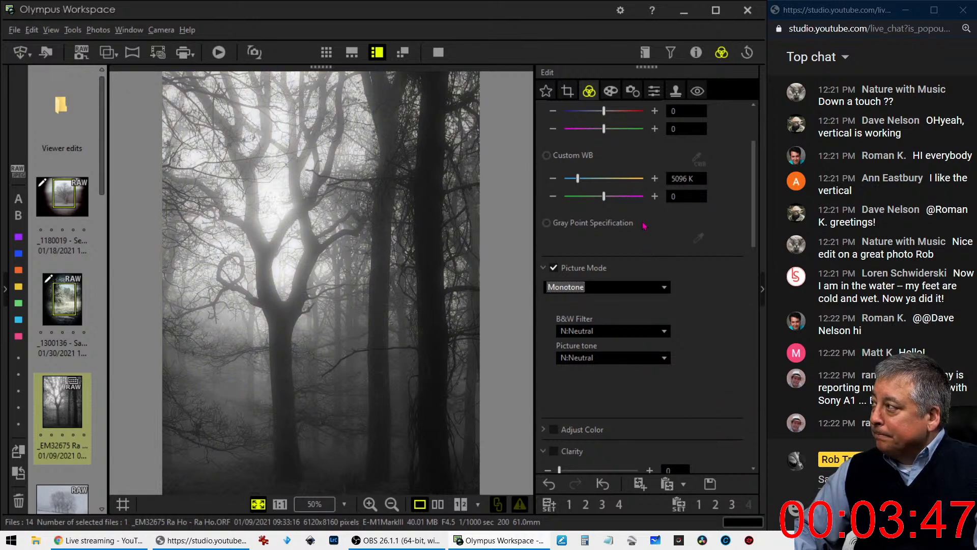
# - Darken the forest photo with an exposure compensation of -0.4 EV
pyautogui.scroll(3, 699, 274)
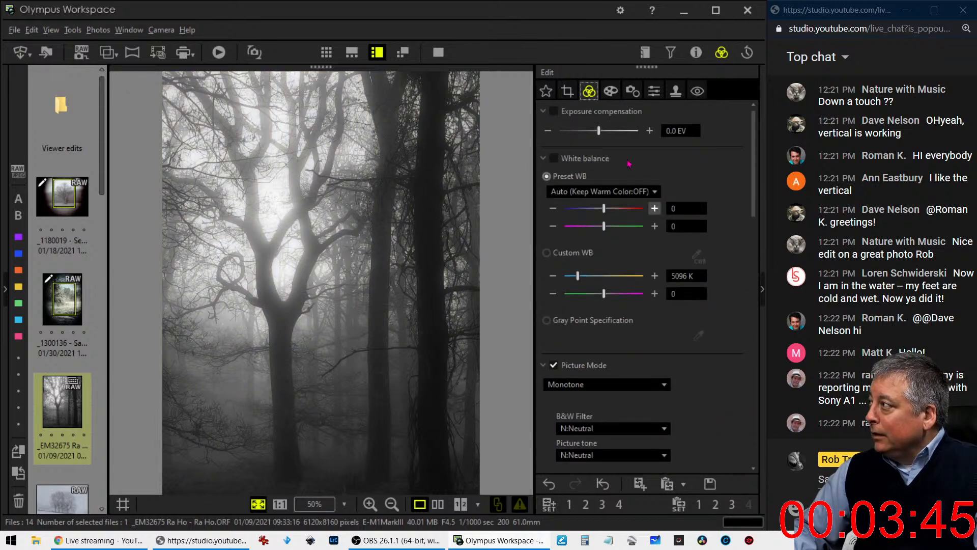
pyautogui.moveTo(599, 131); pyautogui.dragTo(588, 134)
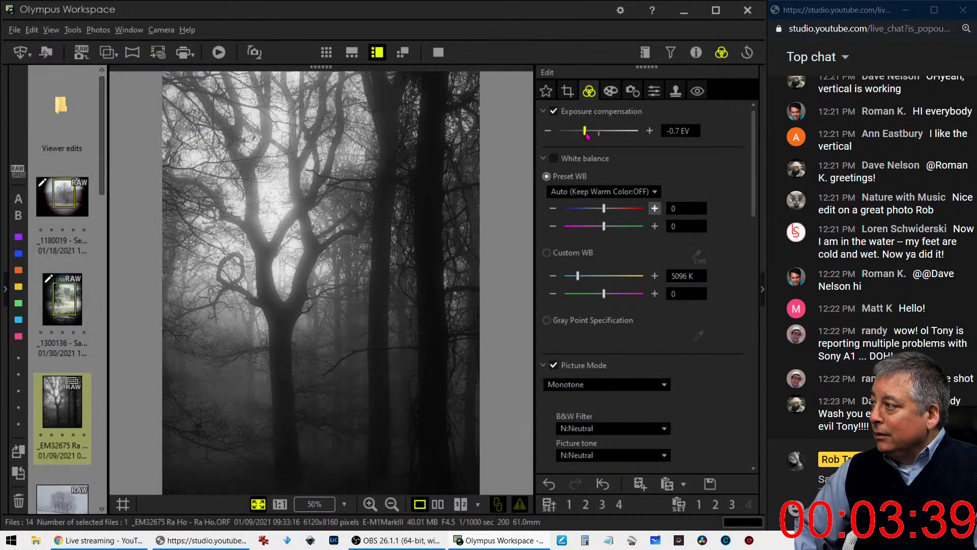
pyautogui.moveTo(586, 134); pyautogui.dragTo(592, 135)
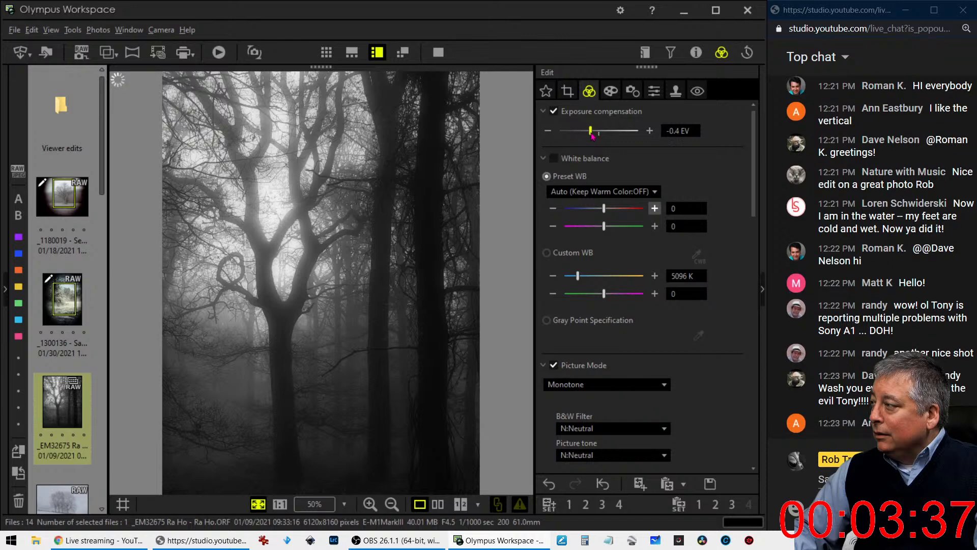
# - Shape the RGB tone curve with one point in the deep shadows and another slightly raised in the darker midtones
pyautogui.scroll(-5, 682, 315)
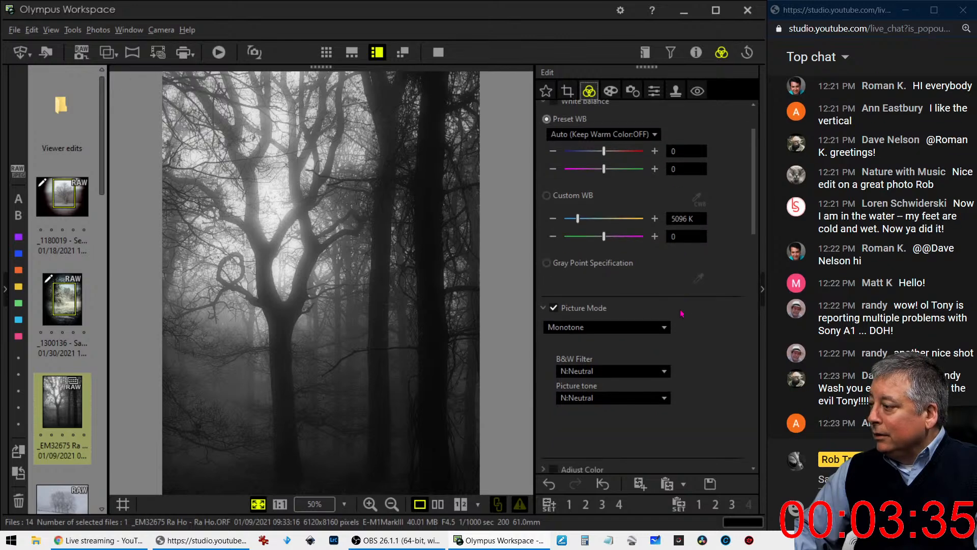
pyautogui.scroll(-1, 691, 337)
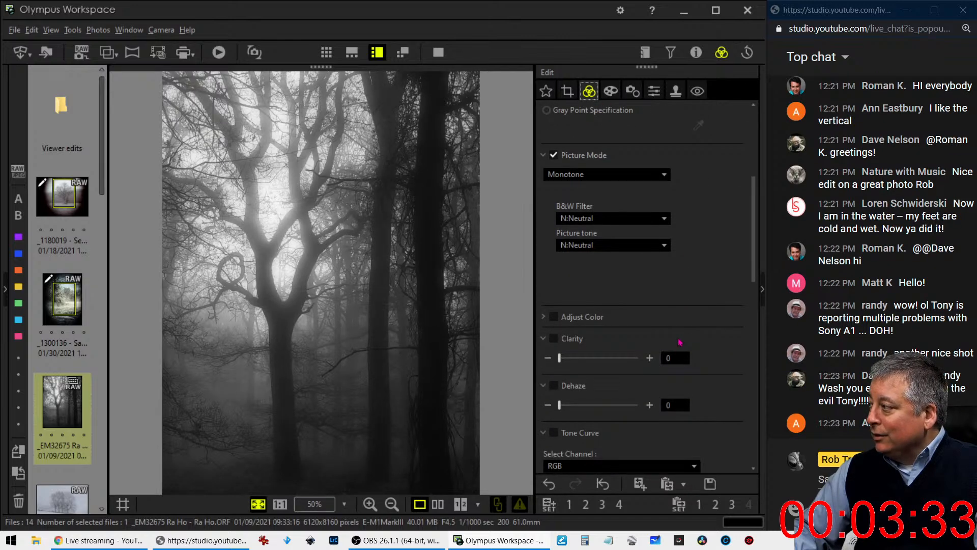
pyautogui.scroll(-3, 679, 340)
pyautogui.scroll(-1, 679, 341)
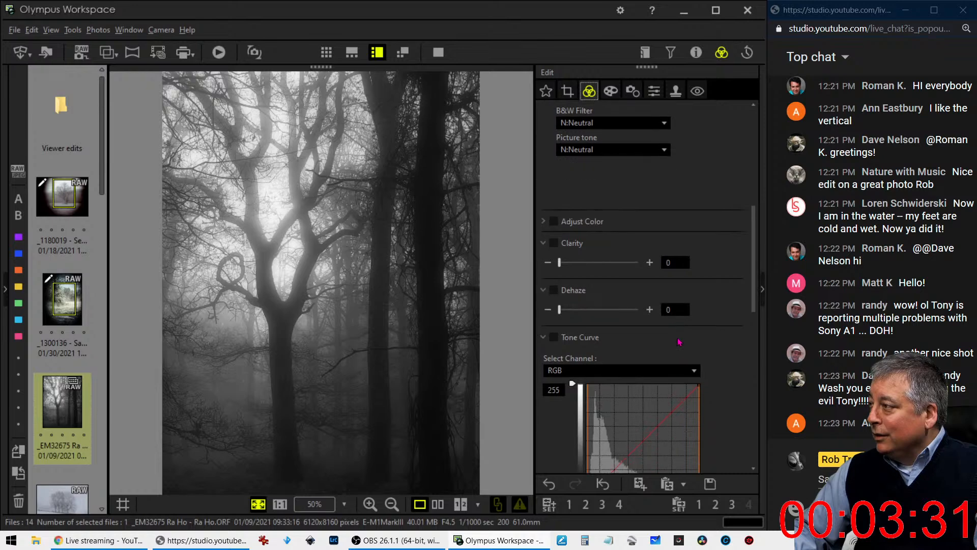
pyautogui.scroll(-3, 679, 341)
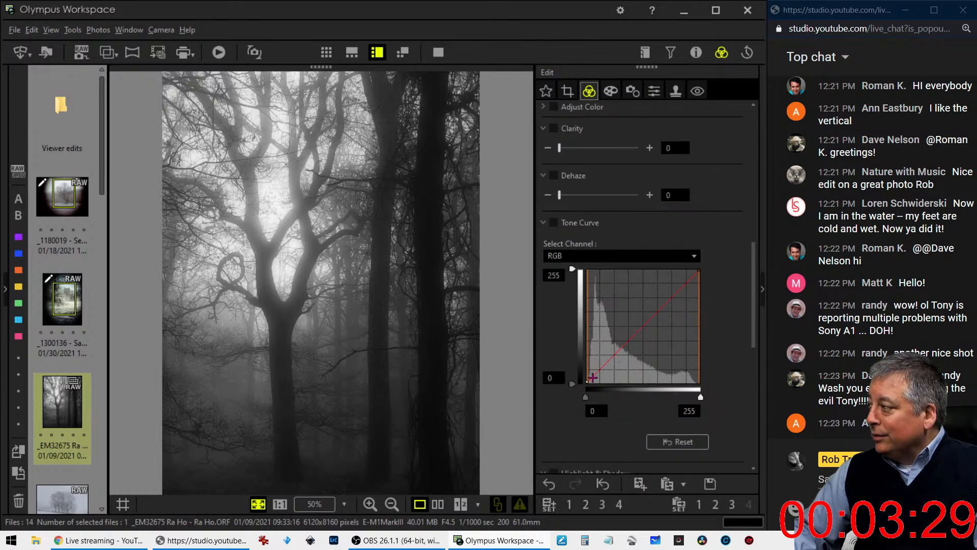
pyautogui.moveTo(599, 370); pyautogui.dragTo(615, 347)
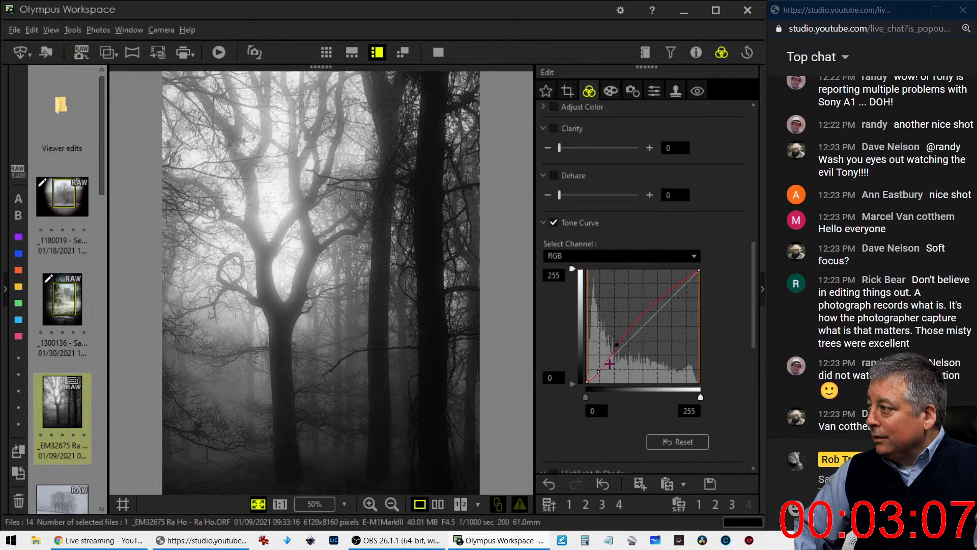
pyautogui.moveTo(603, 371)
pyautogui.mouseDown()
pyautogui.moveTo(655, 298)
pyautogui.moveTo(594, 376)
pyautogui.mouseUp()
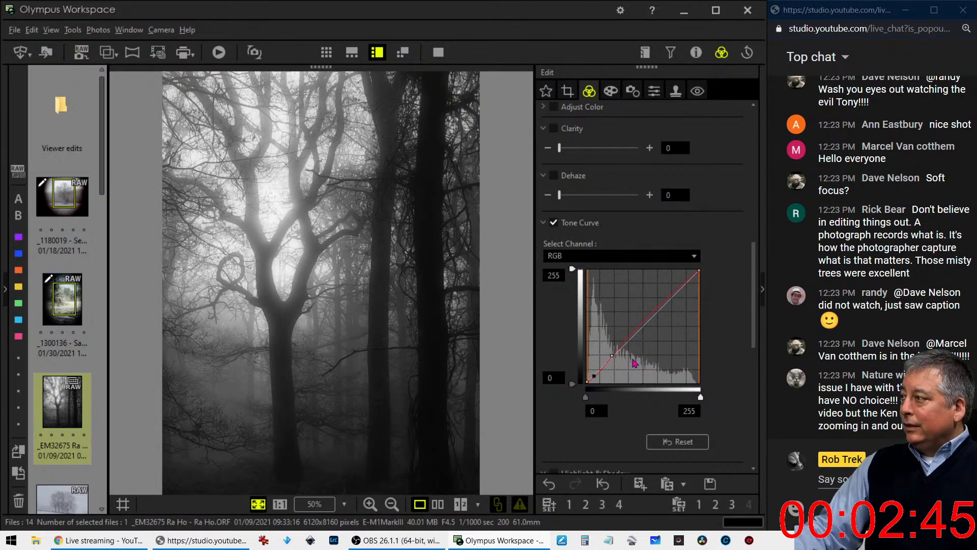
# - Try an original-ratio crop of about 5140 x 7523 pixels that trims the dark trunks and upper branches, and preview it
pyautogui.click(567, 91)
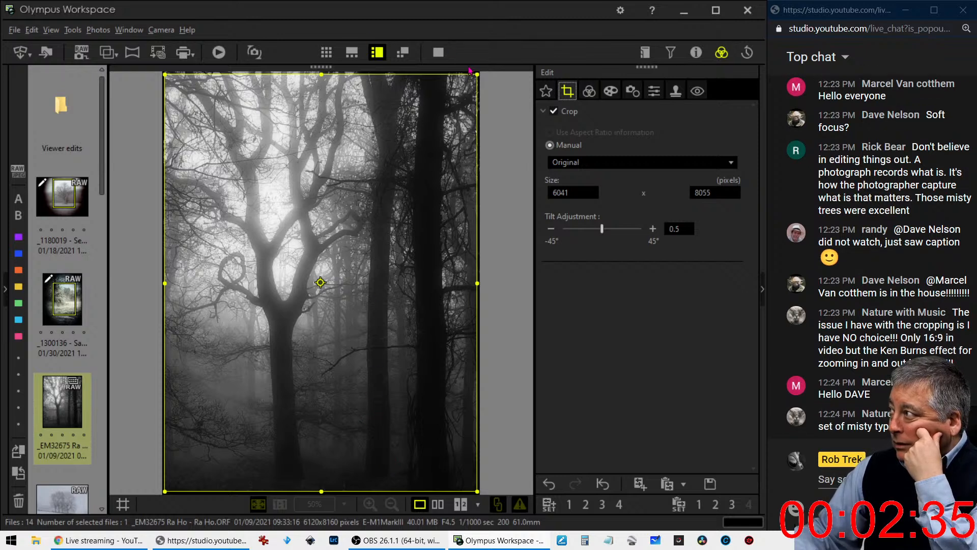
pyautogui.moveTo(477, 73); pyautogui.dragTo(430, 122)
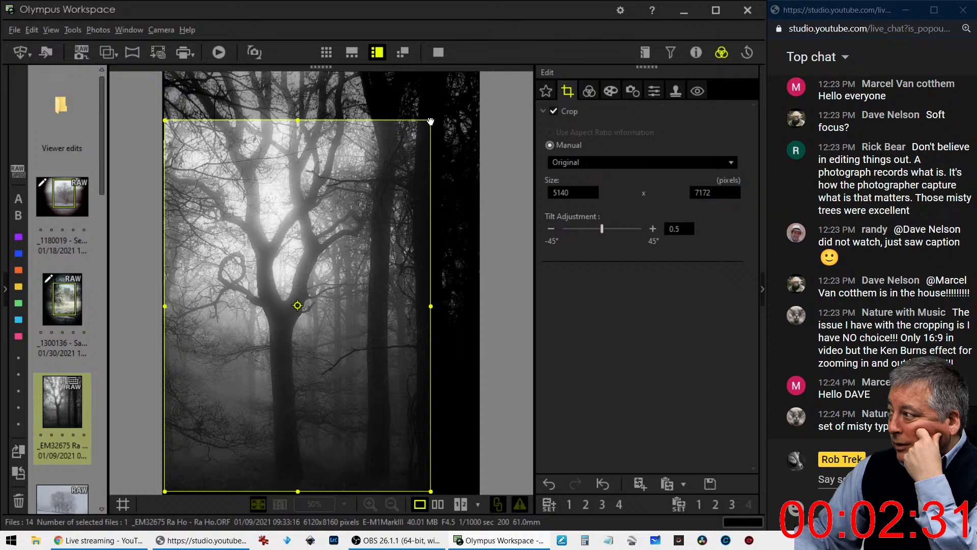
pyautogui.moveTo(397, 169)
pyautogui.mouseDown()
pyautogui.moveTo(393, 130)
pyautogui.moveTo(389, 152)
pyautogui.mouseUp()
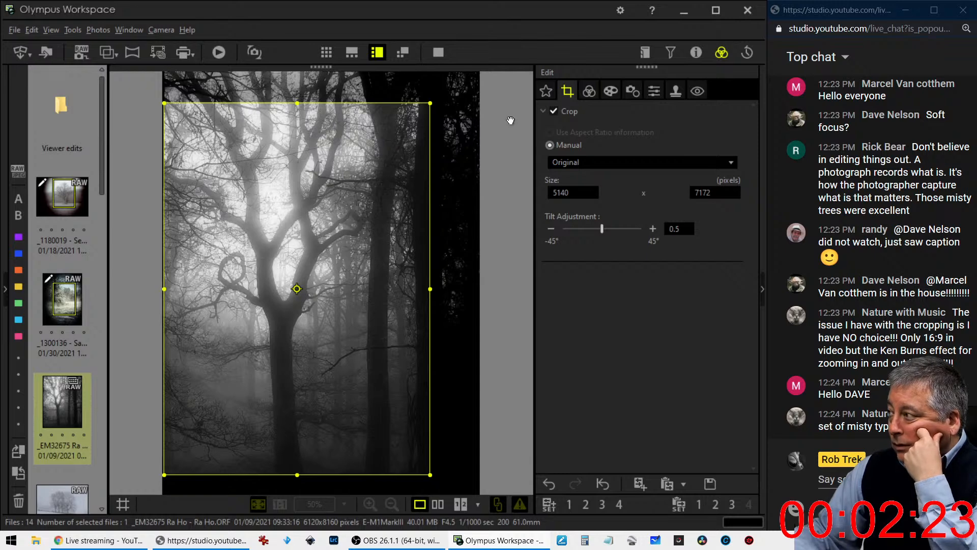
pyautogui.click(589, 92)
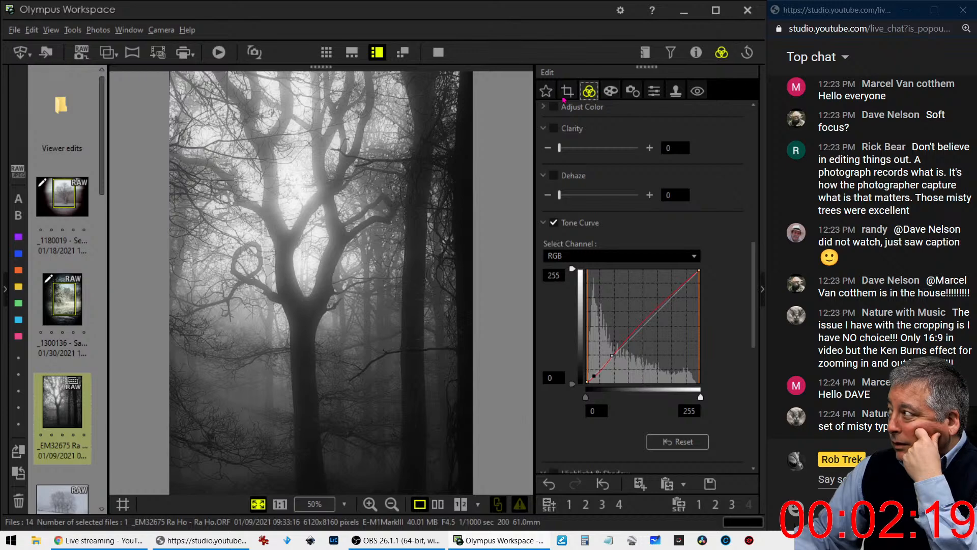
pyautogui.click(567, 91)
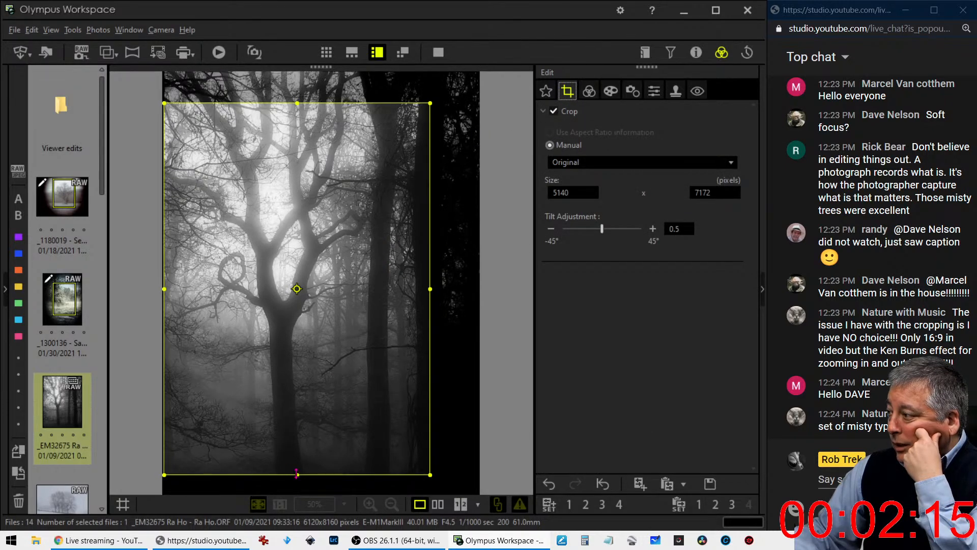
pyautogui.moveTo(297, 474); pyautogui.dragTo(297, 490)
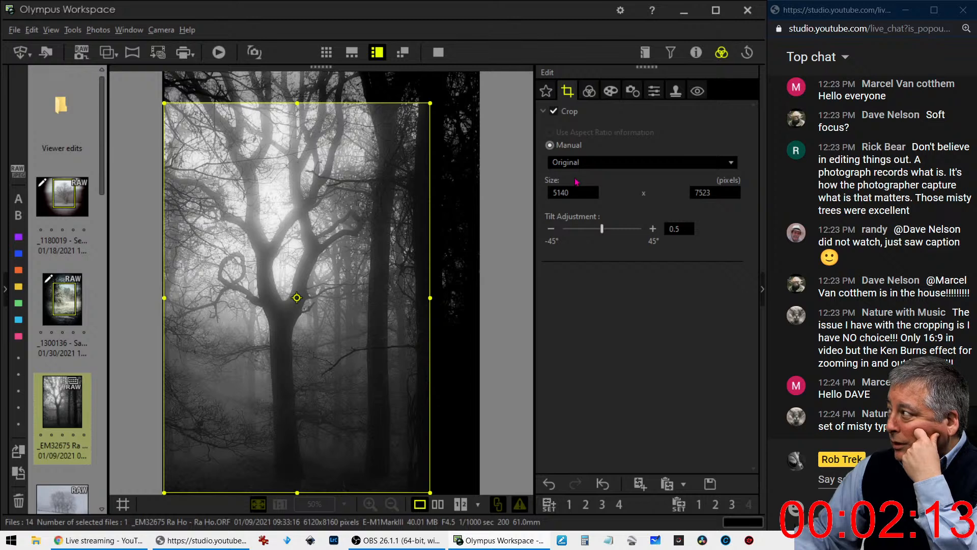
# - Set the crop ratio to 4:3, size it to about 4749 x 6335 pixels and align it with the photo's lower-left corner around the forked tree
pyautogui.click(565, 162)
pyautogui.click(570, 192)
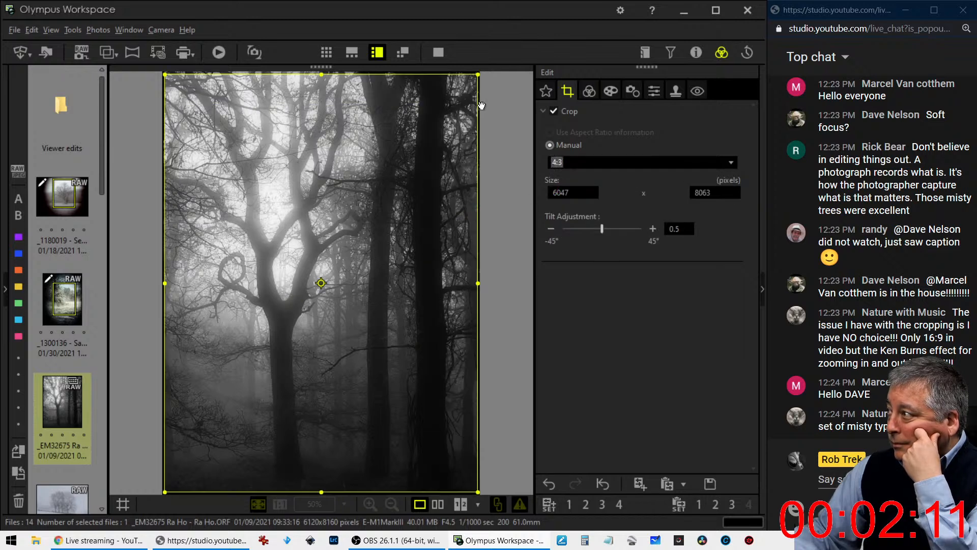
pyautogui.moveTo(478, 76); pyautogui.dragTo(357, 168)
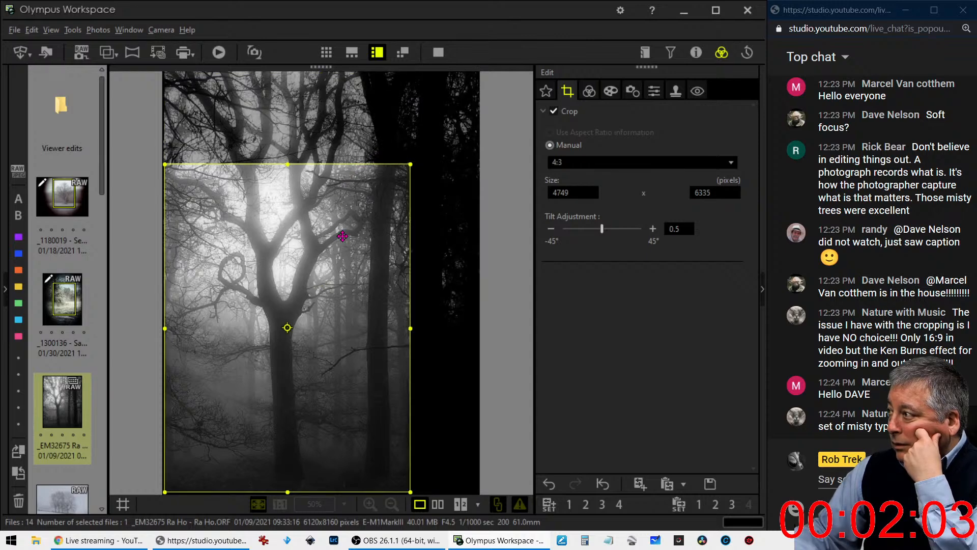
pyautogui.moveTo(342, 236); pyautogui.dragTo(296, 154)
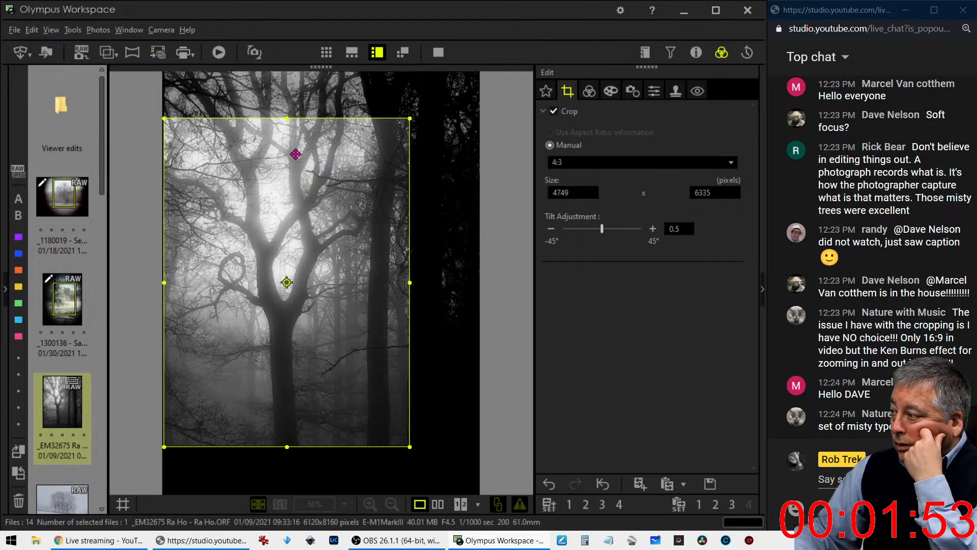
pyautogui.moveTo(295, 154); pyautogui.dragTo(289, 171)
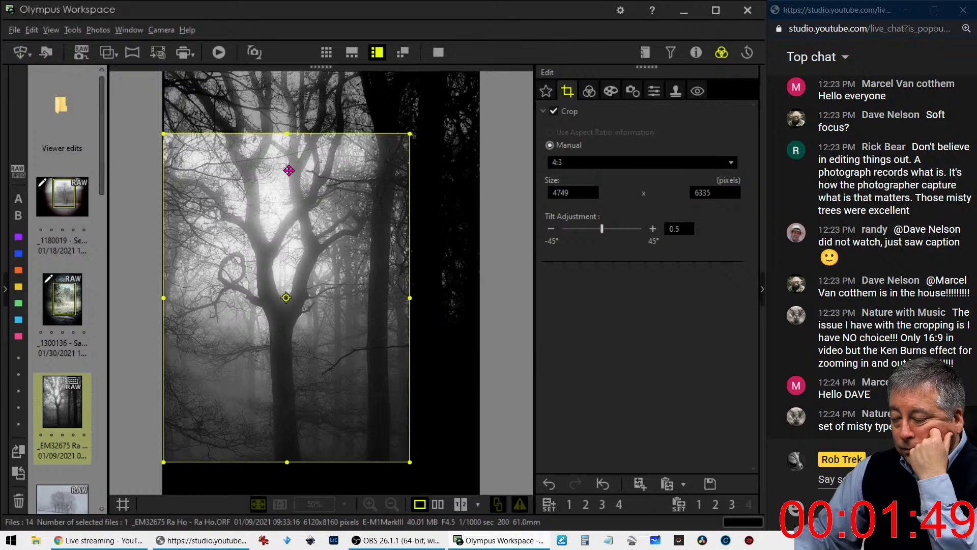
pyautogui.moveTo(289, 170); pyautogui.dragTo(270, 225)
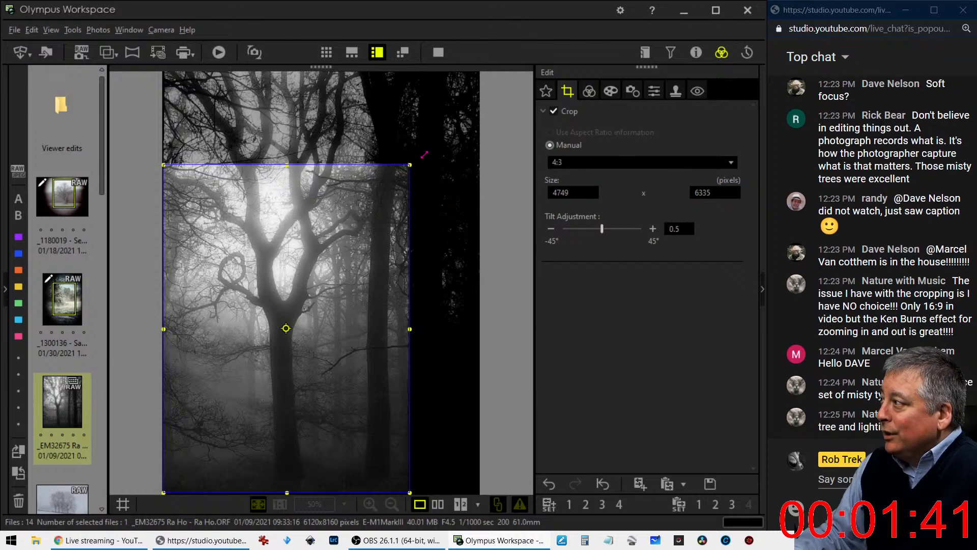
# - Change the forest photo's crop ratio to 3:2 and size it to about 5092 x 7642 pixels, keeping the forked tree and neighbouring trunks
pyautogui.click(556, 163)
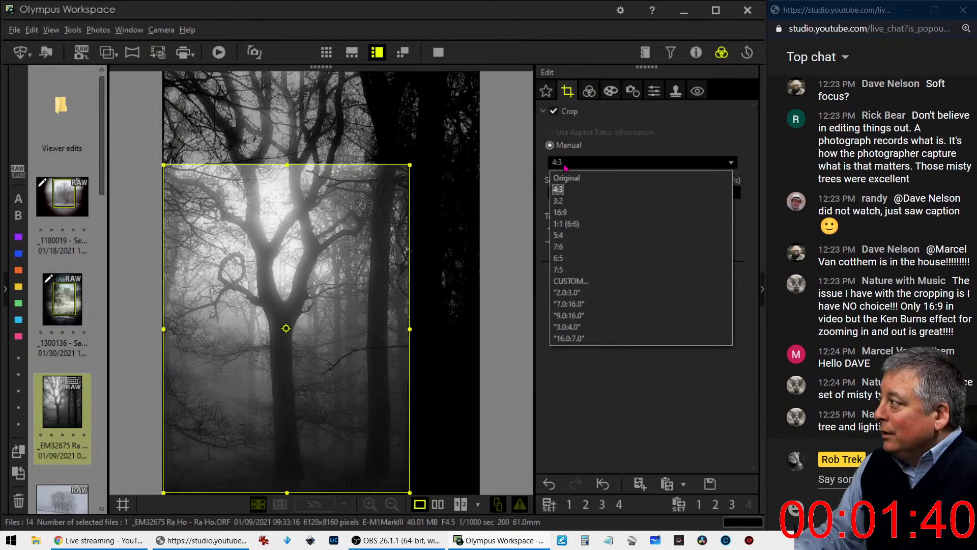
pyautogui.click(560, 201)
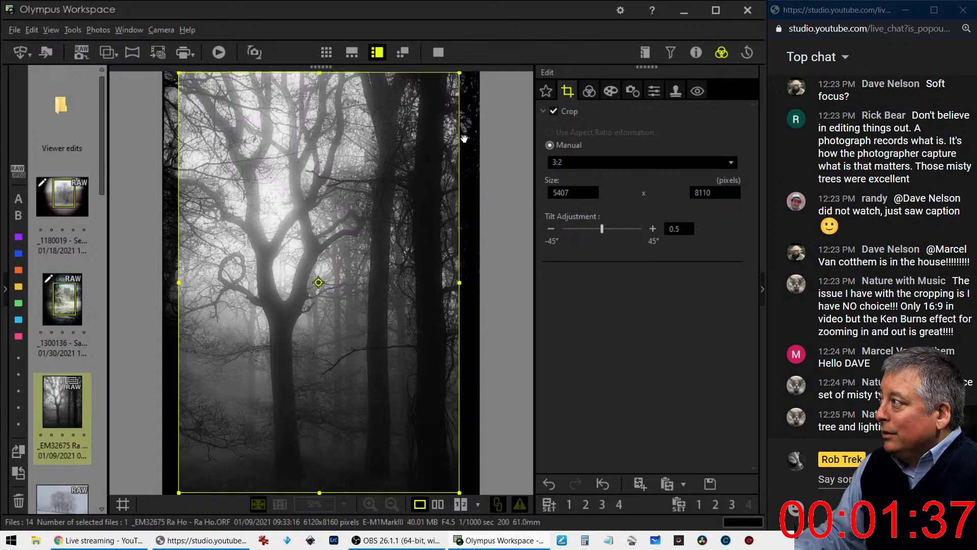
pyautogui.moveTo(460, 74); pyautogui.dragTo(444, 94)
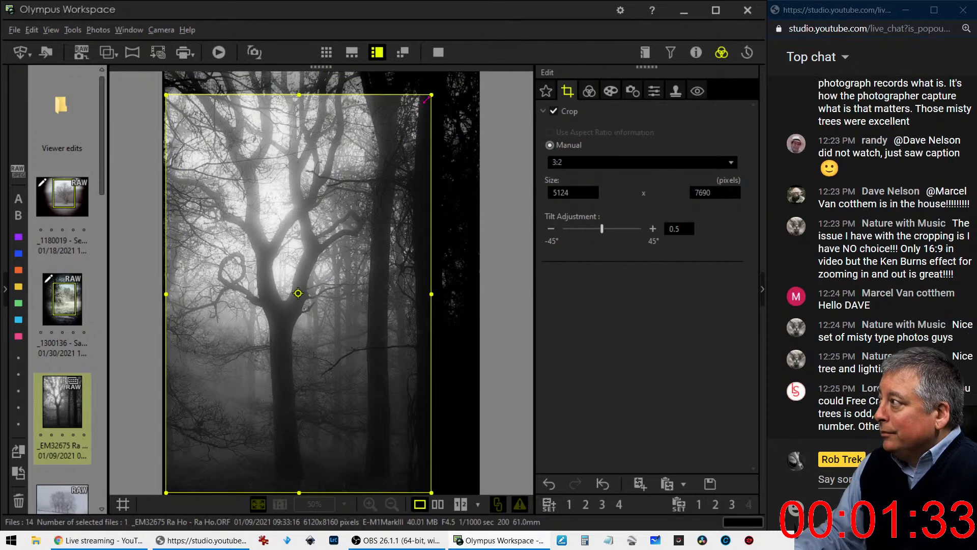
pyautogui.moveTo(426, 99); pyautogui.dragTo(344, 195)
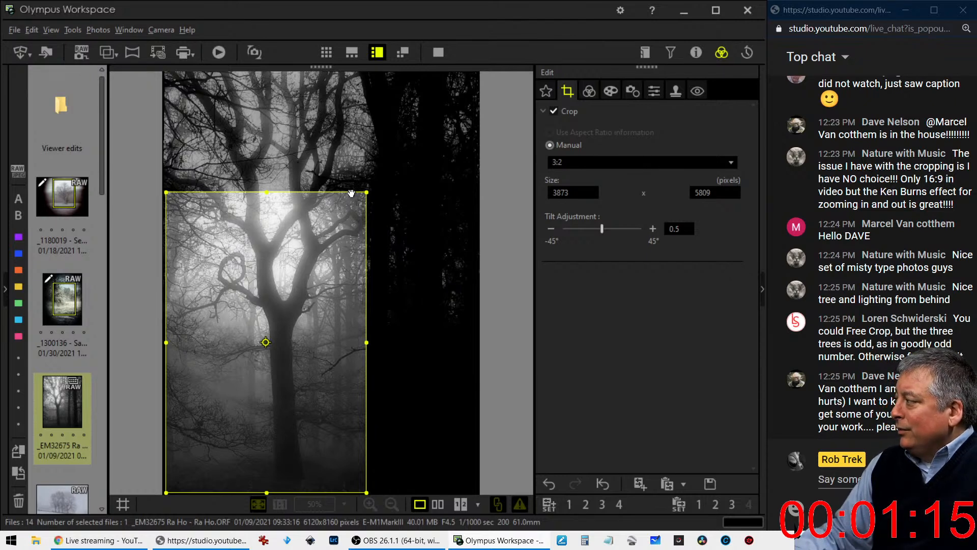
pyautogui.moveTo(364, 193); pyautogui.dragTo(422, 108)
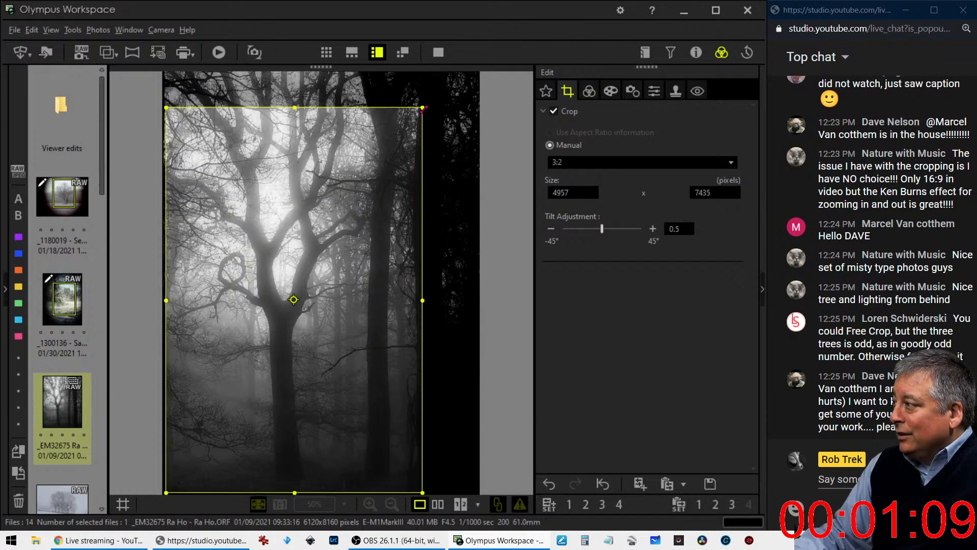
pyautogui.moveTo(422, 109)
pyautogui.mouseDown()
pyautogui.moveTo(413, 122)
pyautogui.moveTo(429, 112)
pyautogui.mouseUp()
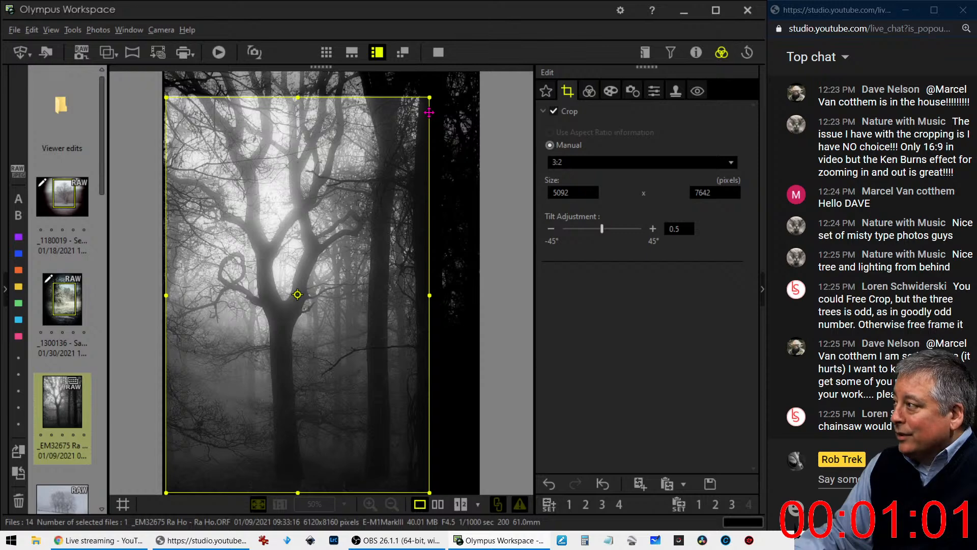
# - On the tone curve's green channel, add a highlight point pulled slightly below the diagonal to tint the forest photo magenta
pyautogui.click(585, 93)
pyautogui.click(555, 223)
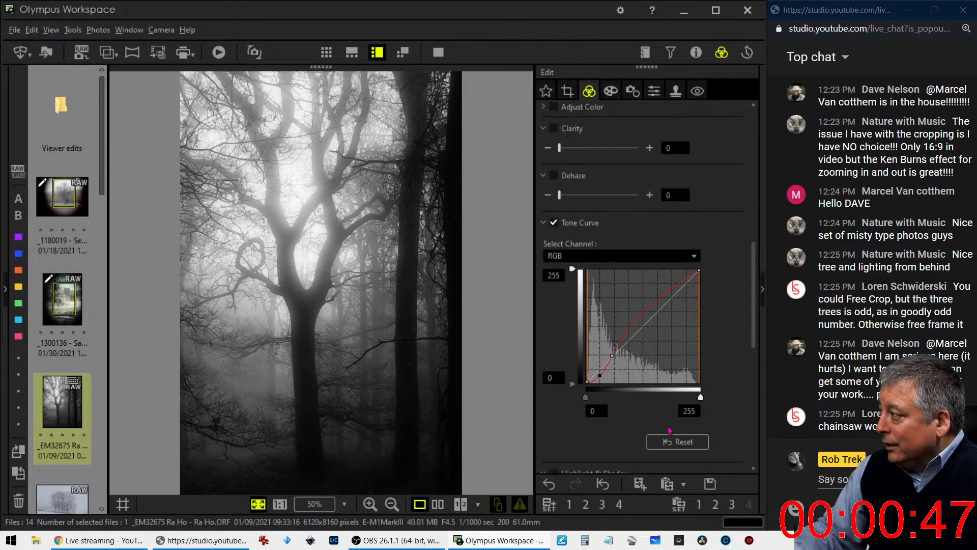
pyautogui.scroll(-5, 616, 427)
pyautogui.click(645, 142)
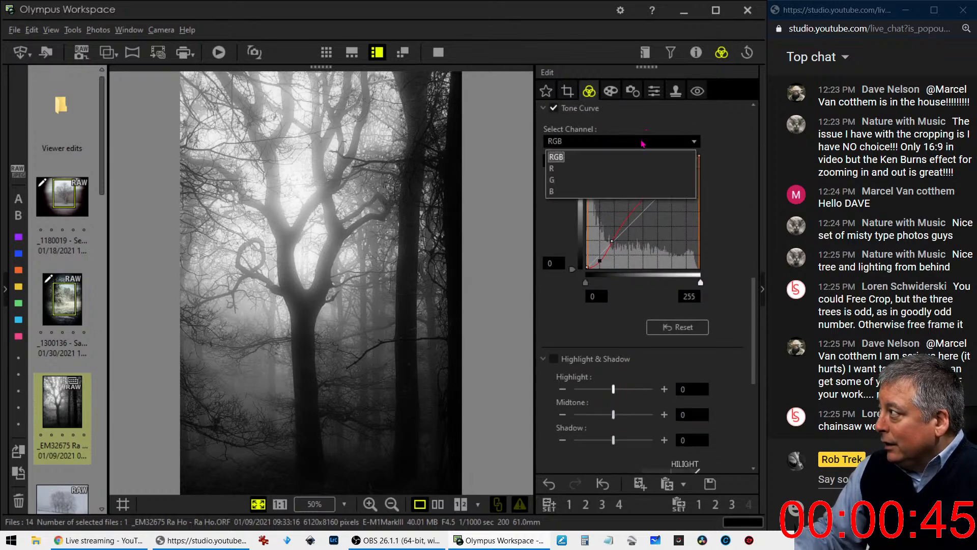
pyautogui.click(632, 168)
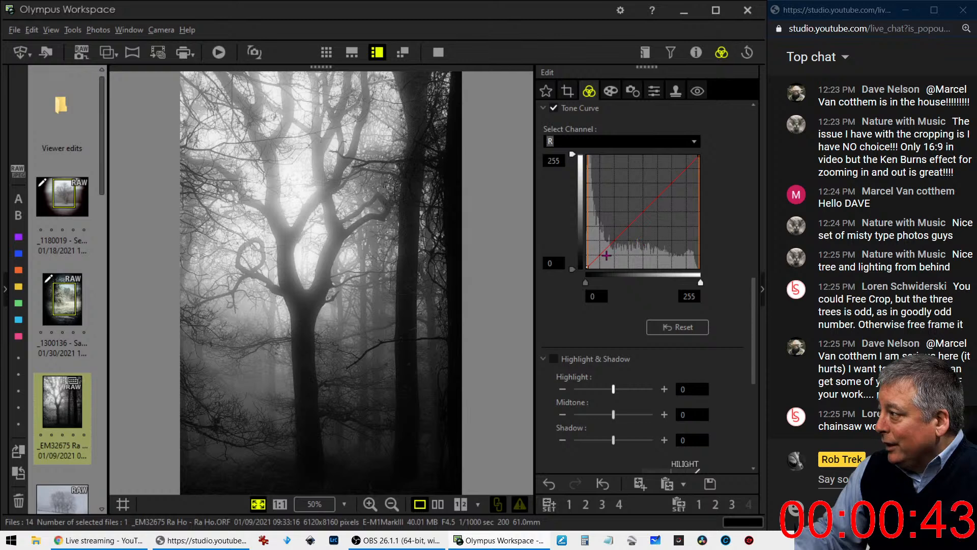
pyautogui.click(578, 143)
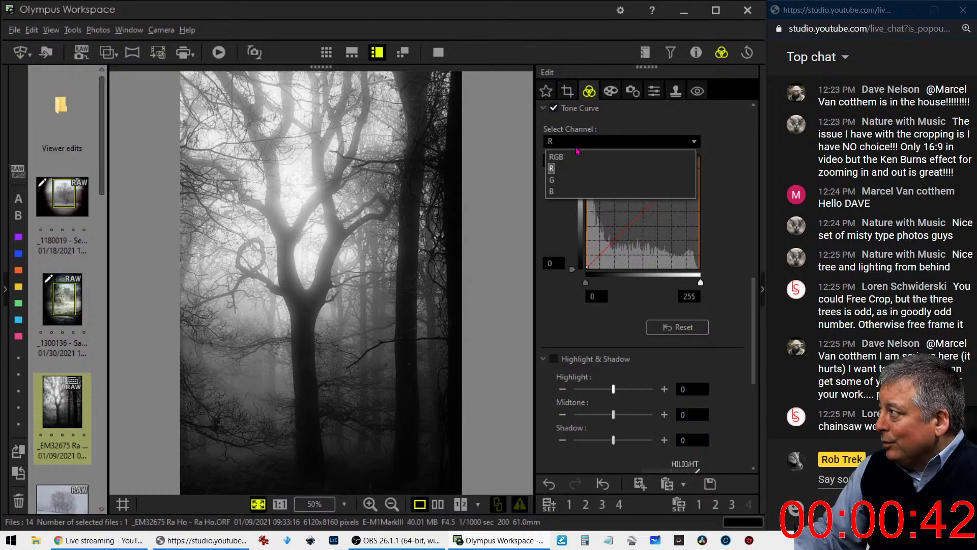
pyautogui.click(552, 182)
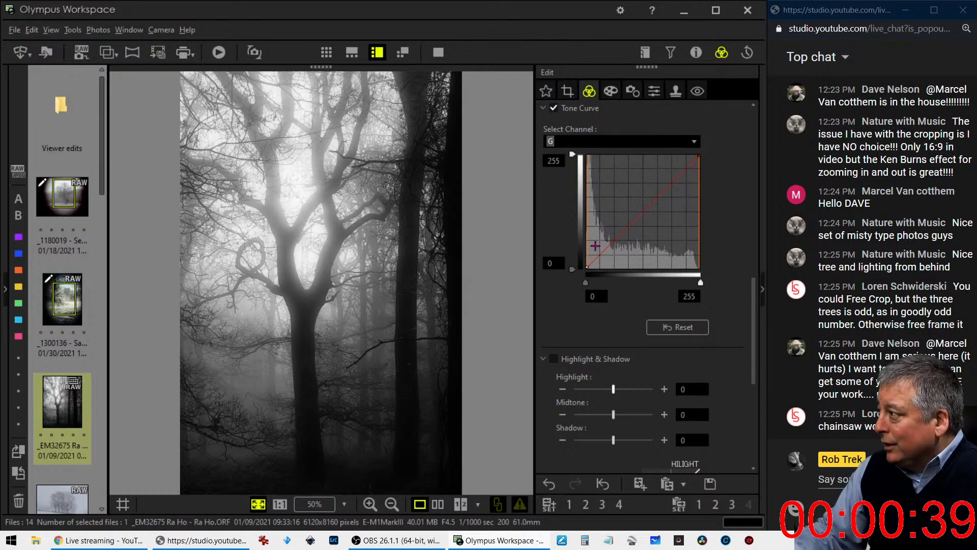
pyautogui.moveTo(682, 172); pyautogui.dragTo(683, 175)
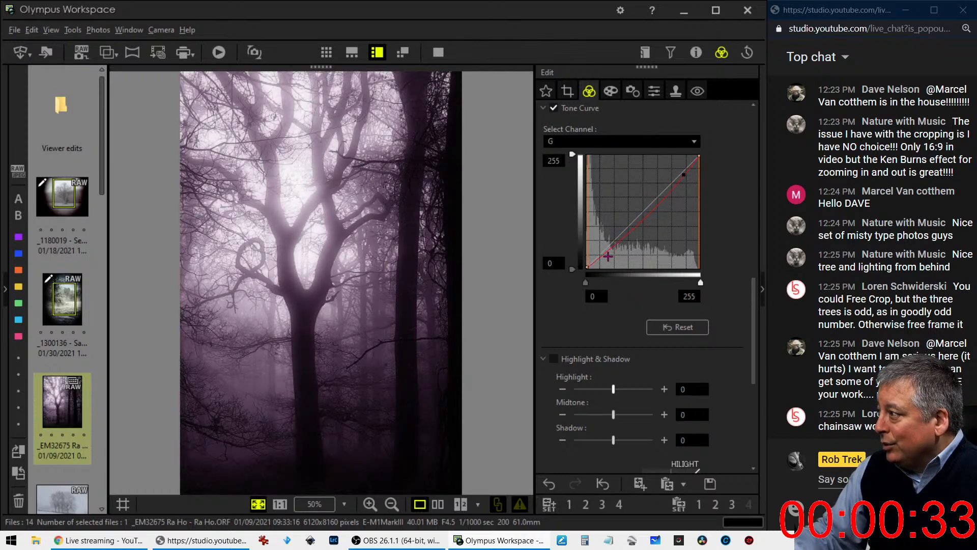
# - Add a shadow point slightly above the diagonal on the green curve and shift the highlight point closer to white
pyautogui.moveTo(607, 254); pyautogui.dragTo(604, 249)
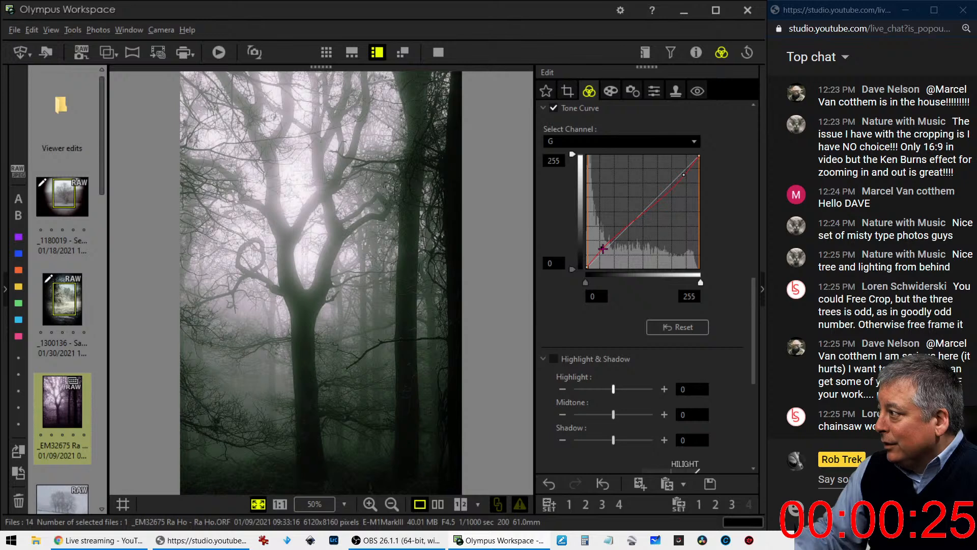
pyautogui.moveTo(687, 172); pyautogui.dragTo(693, 169)
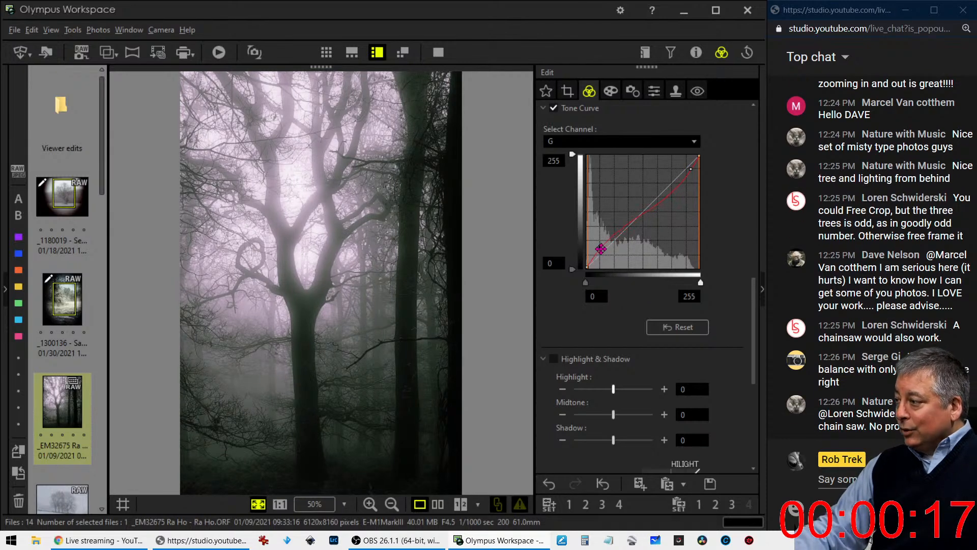
pyautogui.moveTo(601, 248); pyautogui.dragTo(602, 249)
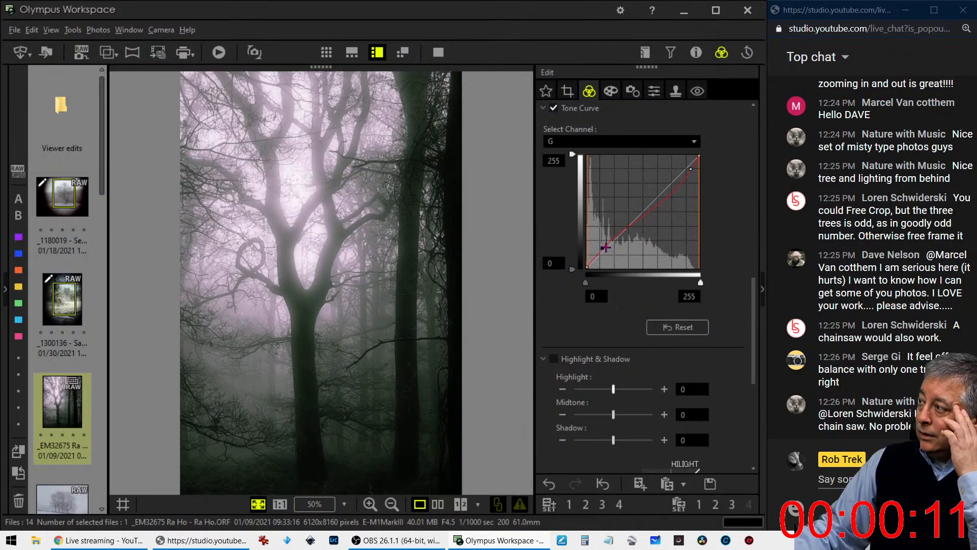
# - Try a tighter 3:2 crop of about 4670 x 7005 pixels around the forked tree and preview it
pyautogui.click(568, 92)
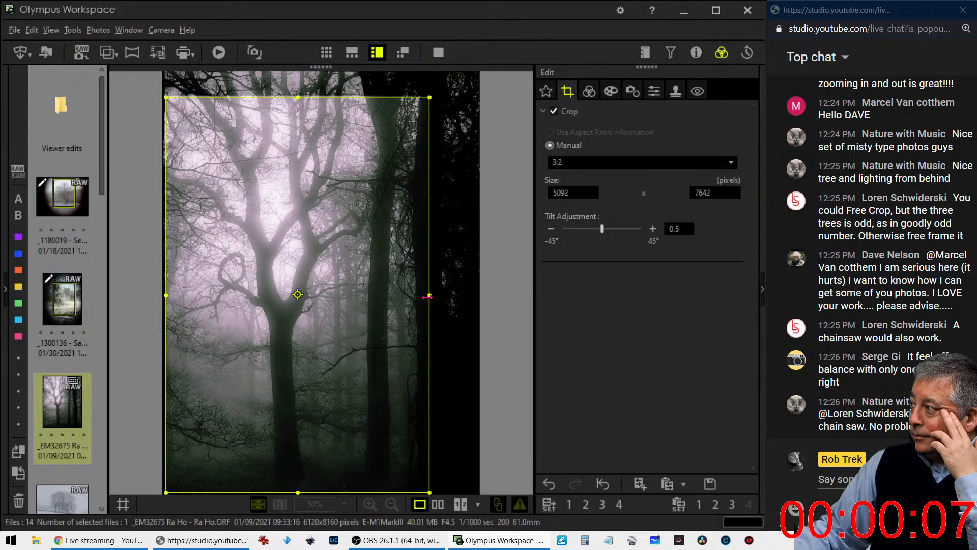
pyautogui.moveTo(427, 297); pyautogui.dragTo(338, 329)
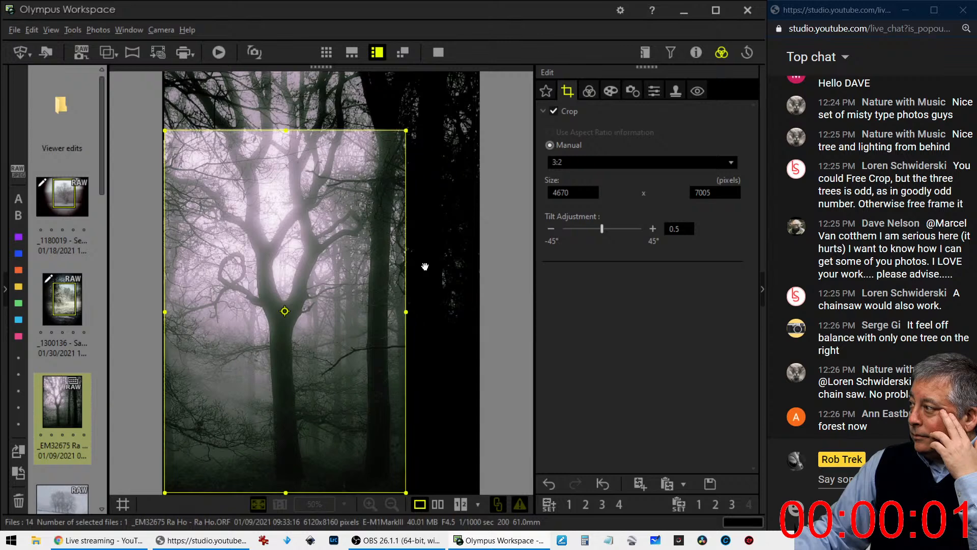
pyautogui.click(588, 93)
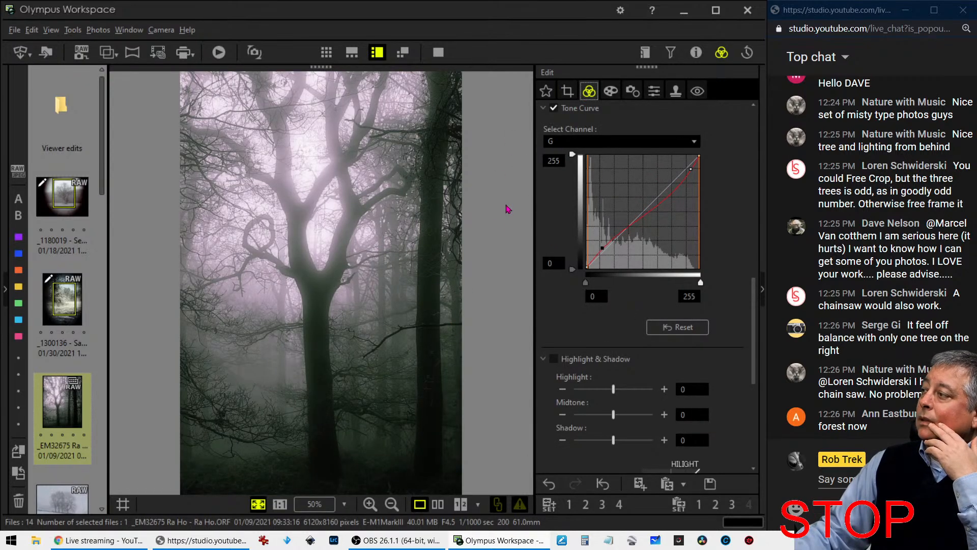
# - Enlarge the forest photo's 3:2 crop to about 5299 x 7953 pixels so it includes the dark right-hand trunk, and preview it
pyautogui.click(568, 92)
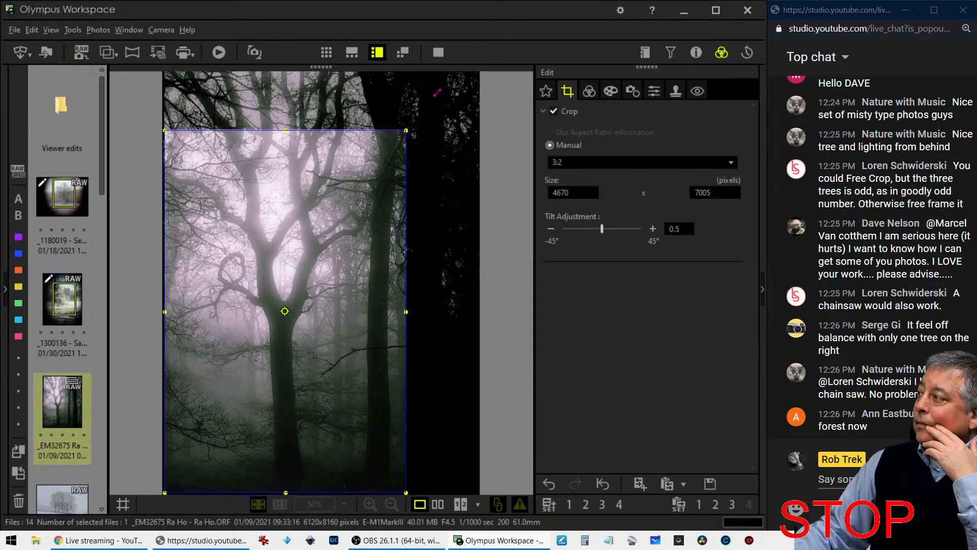
pyautogui.moveTo(371, 158); pyautogui.dragTo(374, 154)
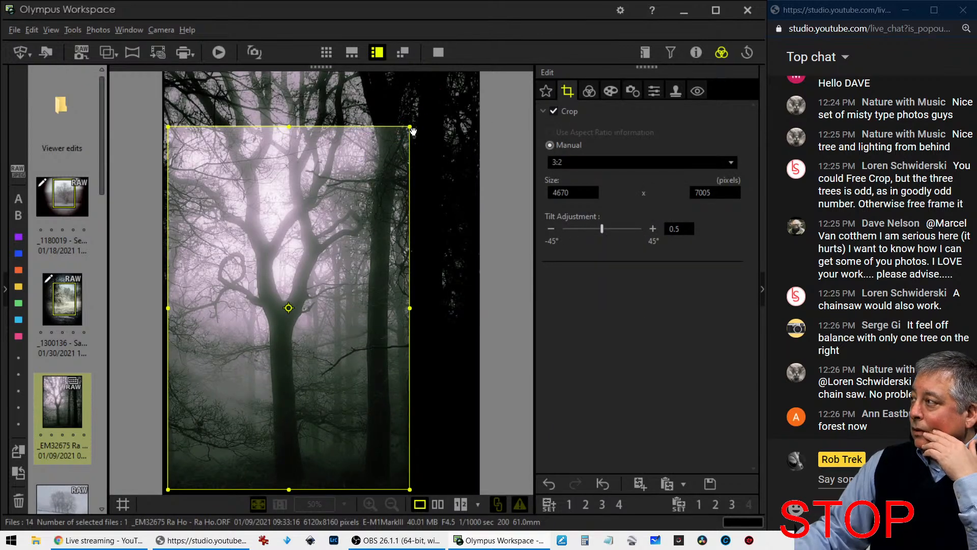
pyautogui.moveTo(410, 127); pyautogui.dragTo(443, 77)
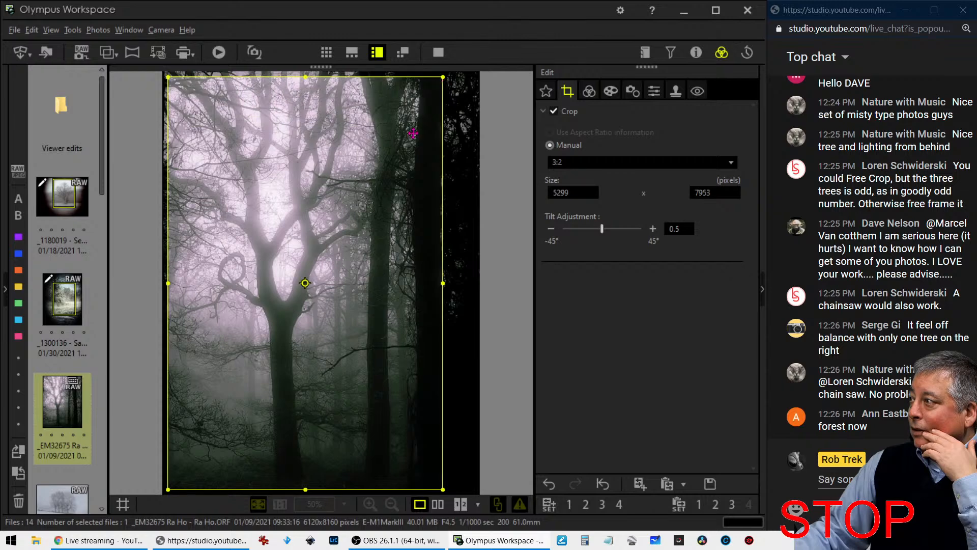
pyautogui.click(589, 90)
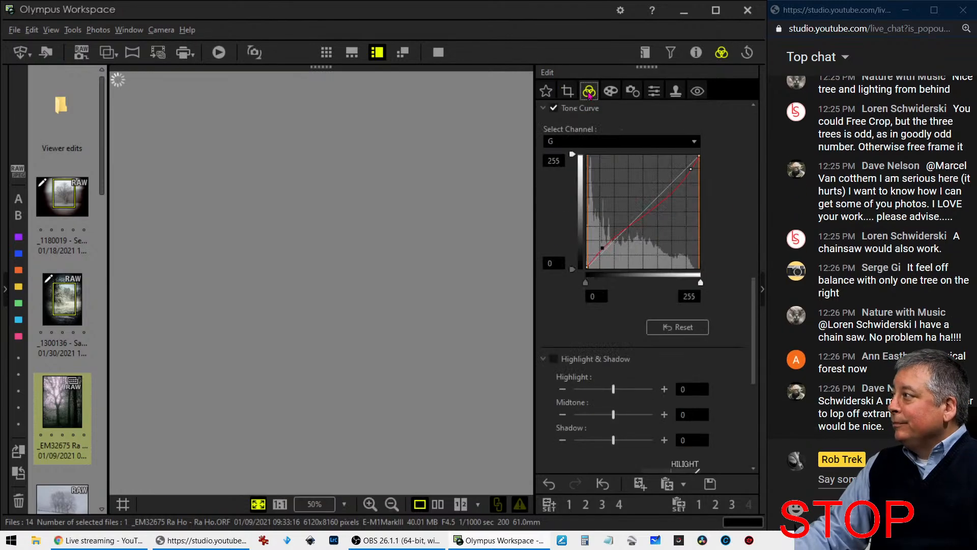
# - Compare the edited forest photo with its original side by side and in full screen, then return to the single-image view
pyautogui.click(438, 507)
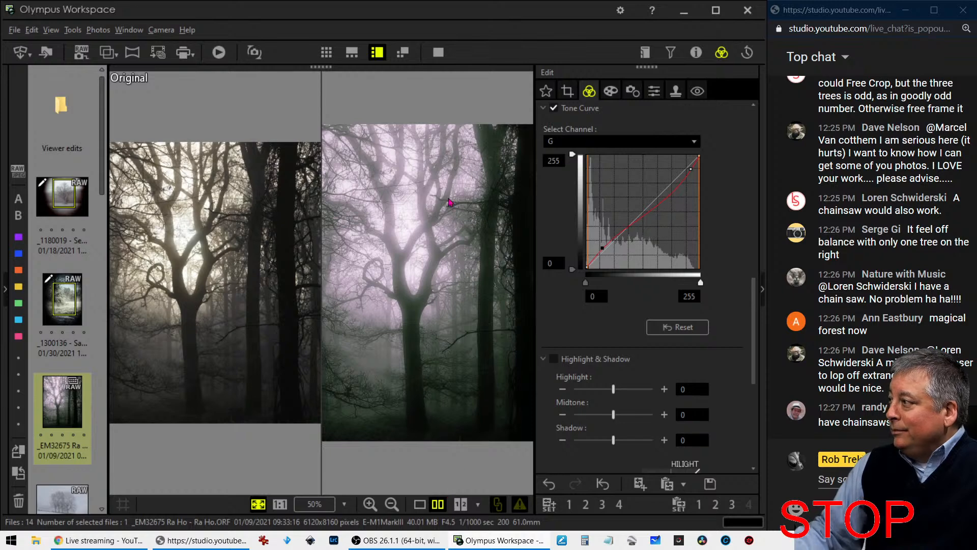
pyautogui.click(438, 52)
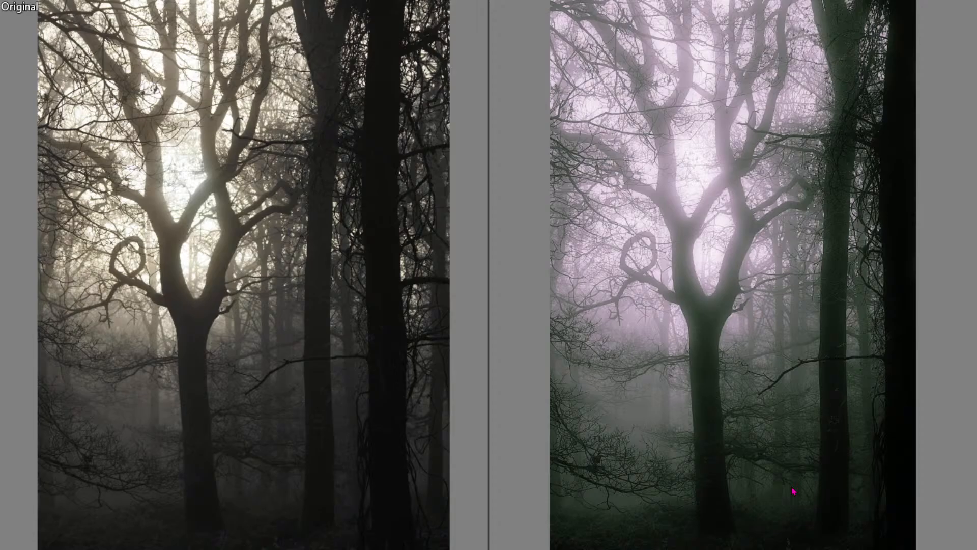
pyautogui.press('Escape')
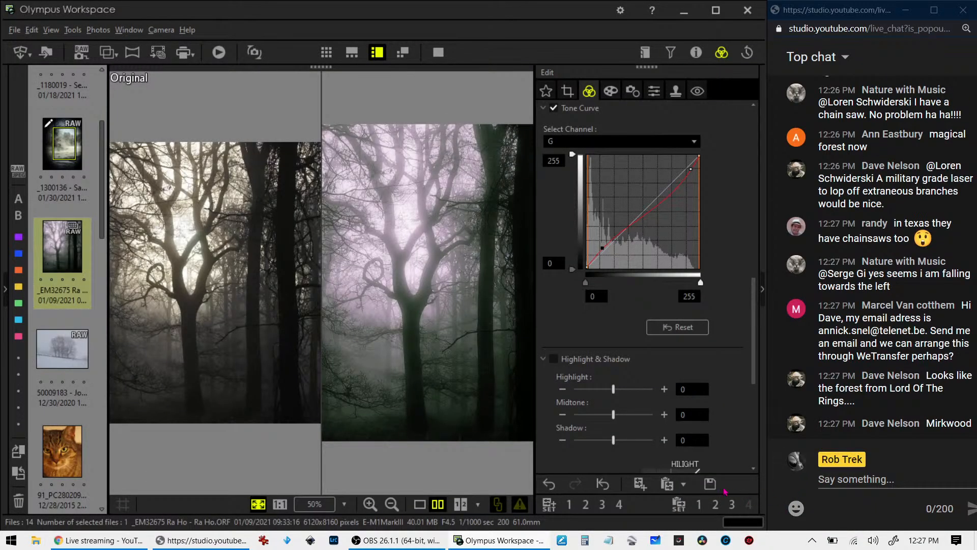
pyautogui.click(419, 504)
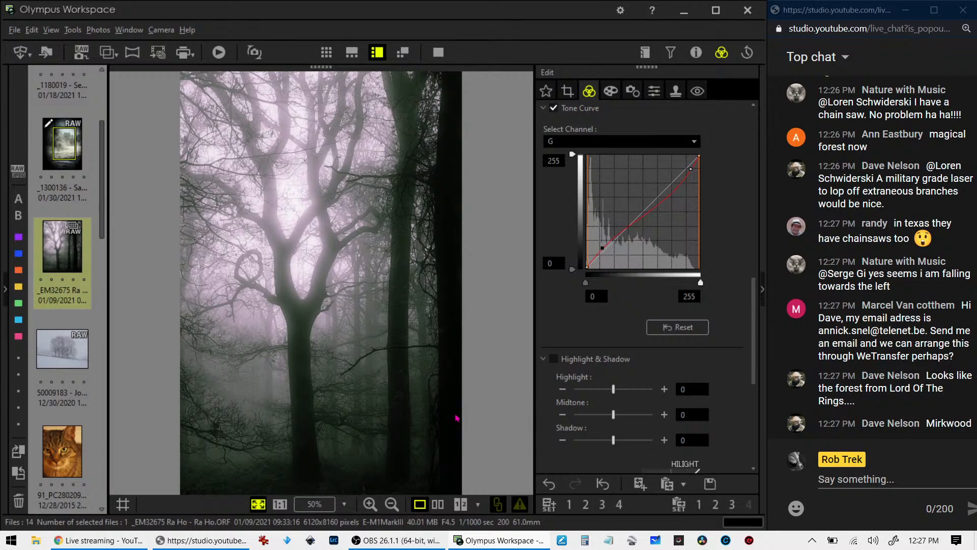
# - Open the snowy hillside tree photo, review its shooting details and inspect the misty background building at 1:1
pyautogui.click(43, 361)
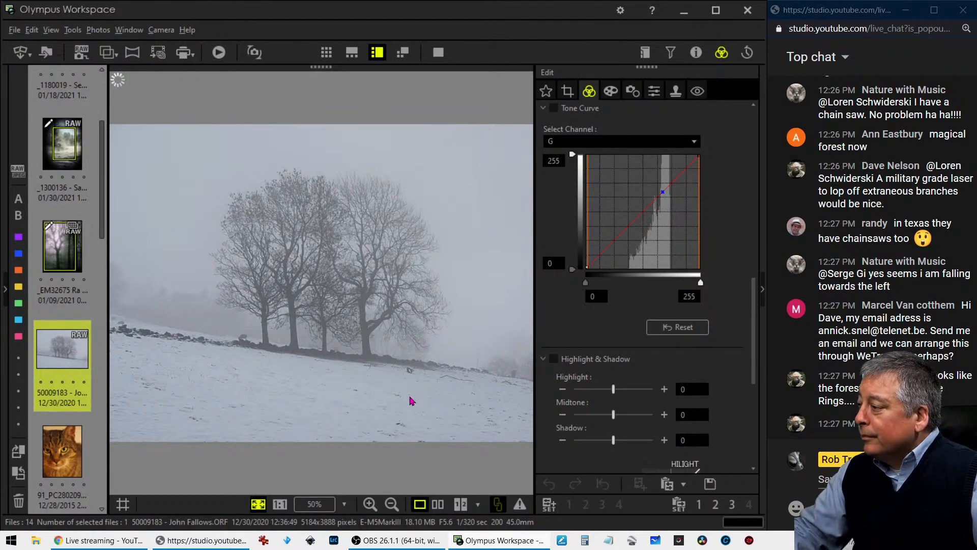
pyautogui.click(695, 52)
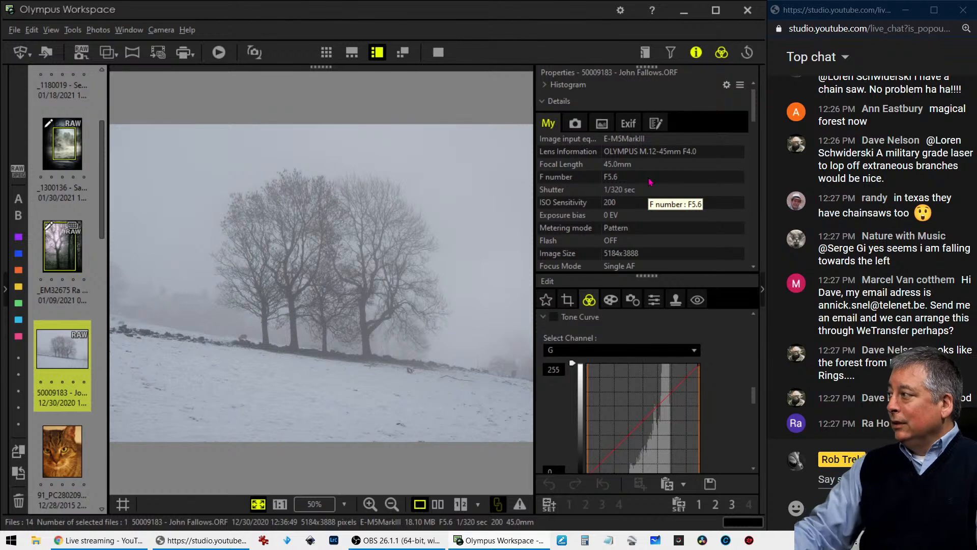
pyautogui.scroll(-3, 648, 231)
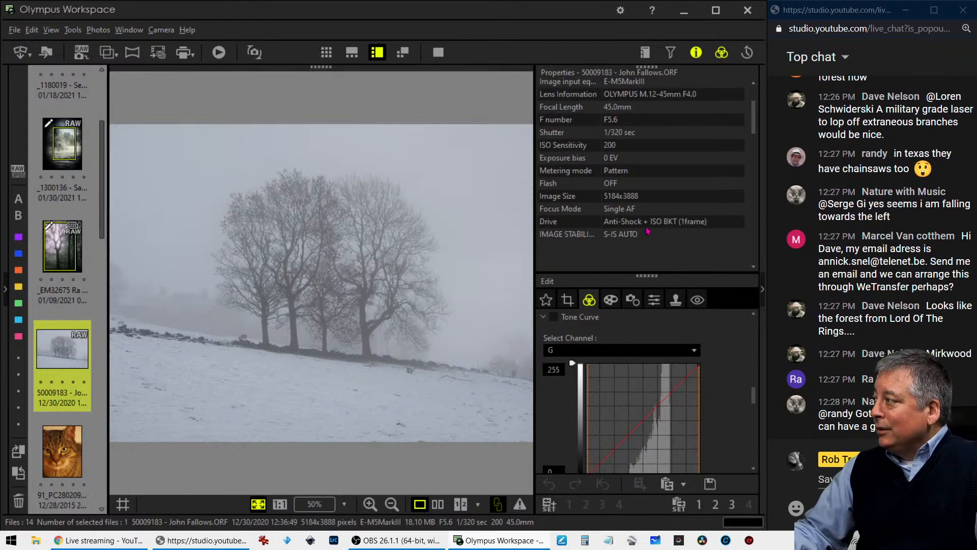
pyautogui.scroll(3, 649, 233)
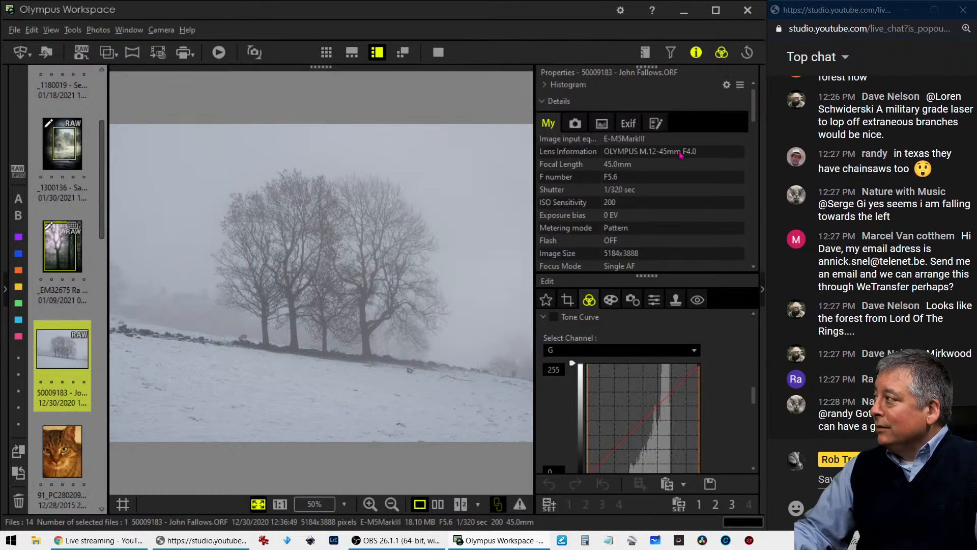
pyautogui.click(696, 54)
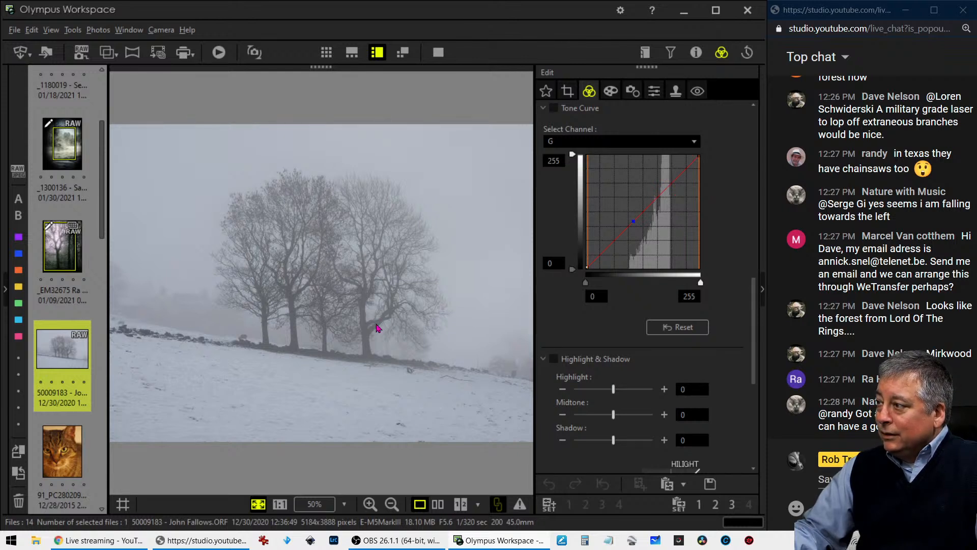
pyautogui.moveTo(171, 318); pyautogui.dragTo(367, 338)
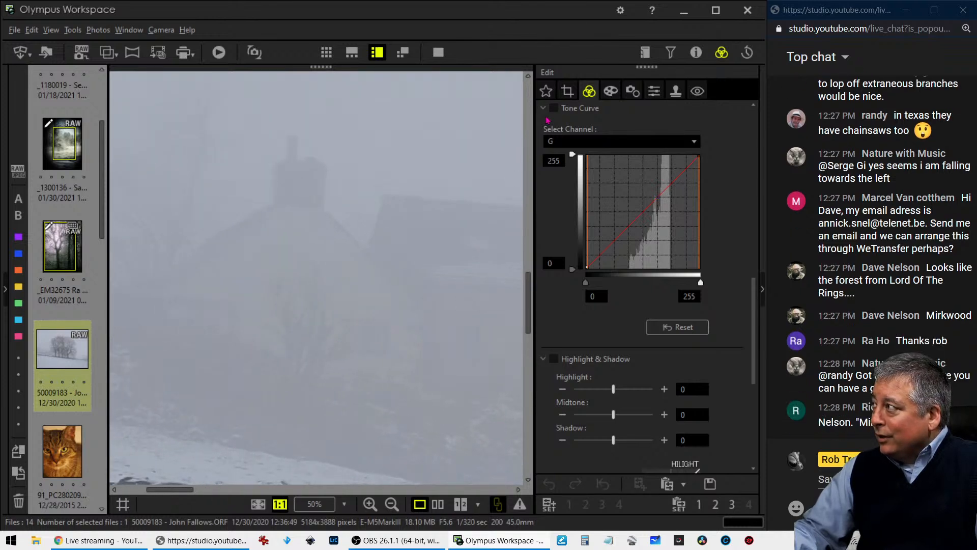
# - Straighten the snowy hillside tree photo with a tilt adjustment of -0.5 degrees
pyautogui.click(568, 90)
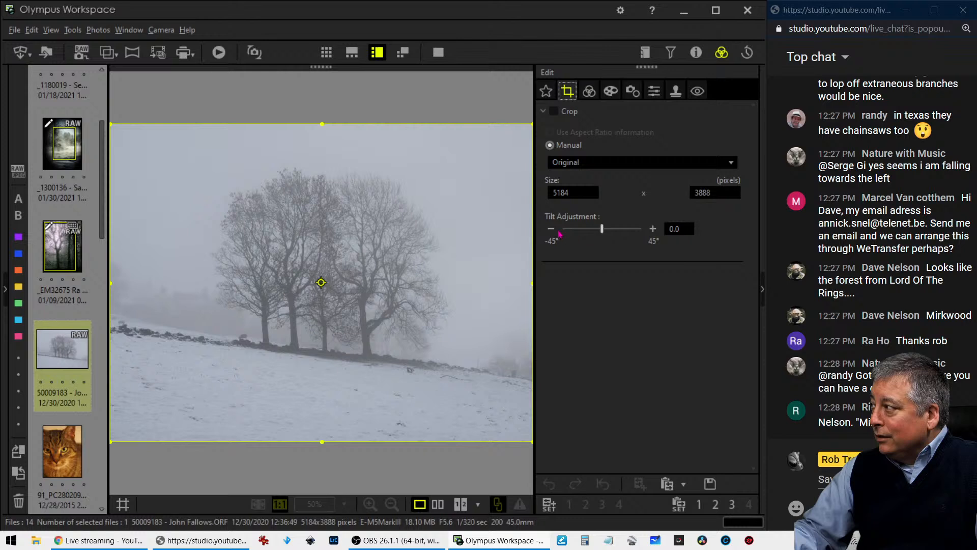
pyautogui.click(556, 230)
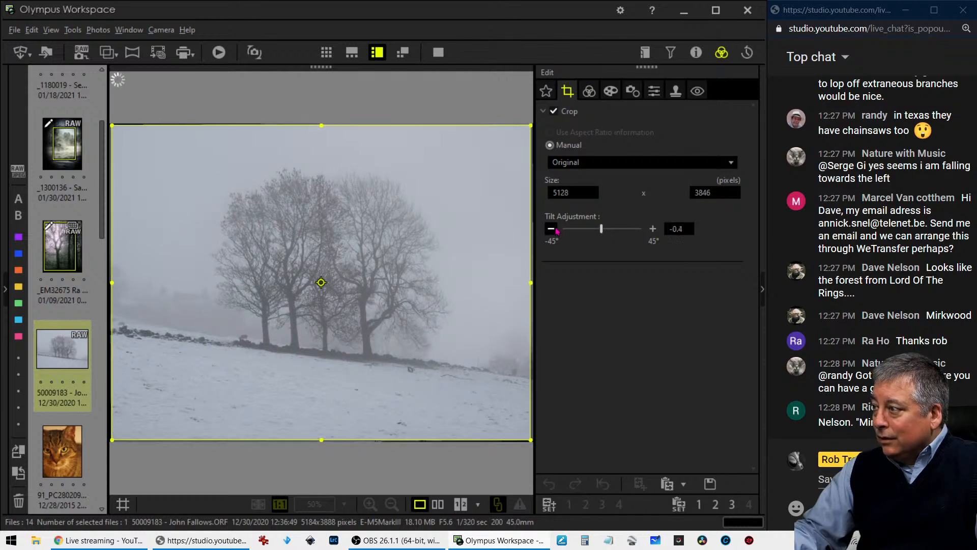
pyautogui.click(556, 230)
pyautogui.click(556, 229)
pyautogui.click(555, 229)
pyautogui.click(555, 230)
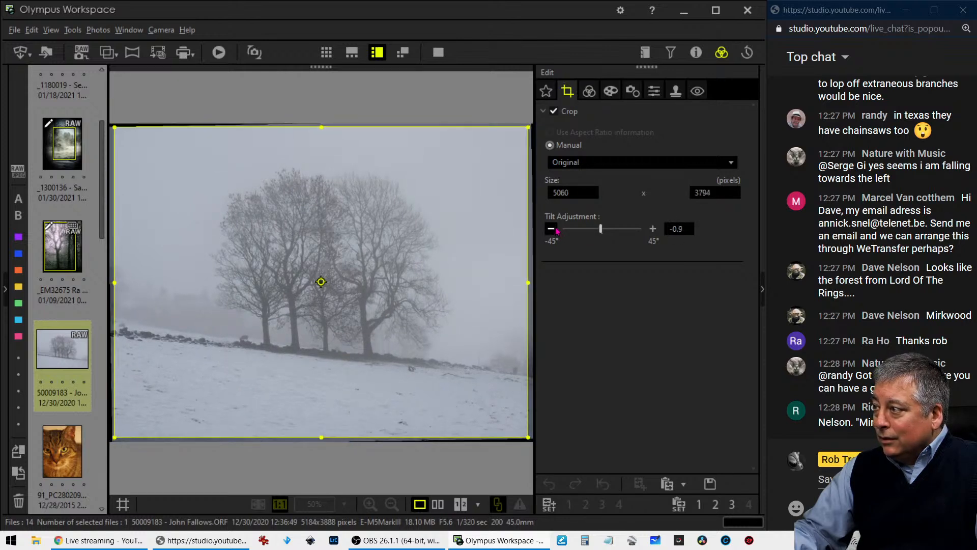
pyautogui.click(556, 229)
pyautogui.click(556, 230)
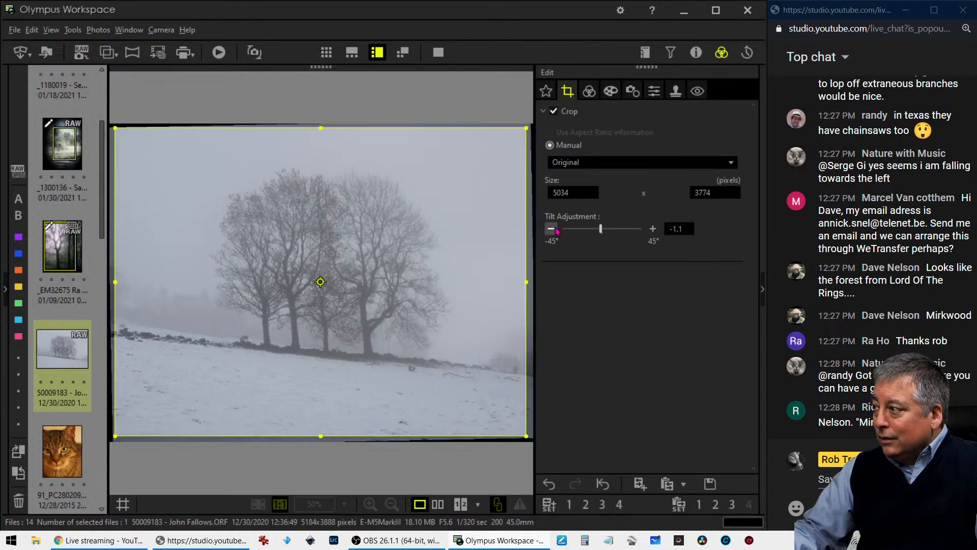
pyautogui.click(653, 229)
pyautogui.click(653, 230)
pyautogui.click(653, 229)
pyautogui.click(653, 229)
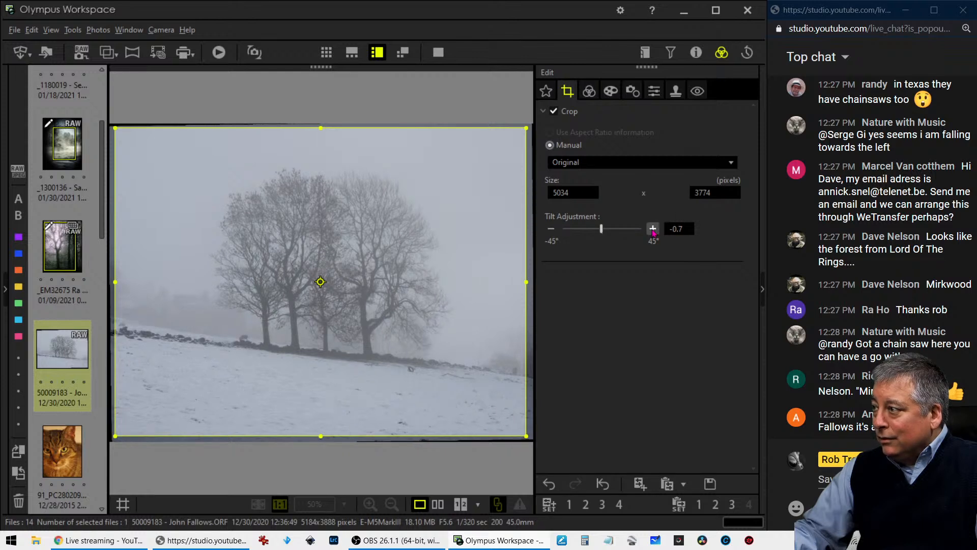
pyautogui.click(653, 229)
pyautogui.click(653, 229)
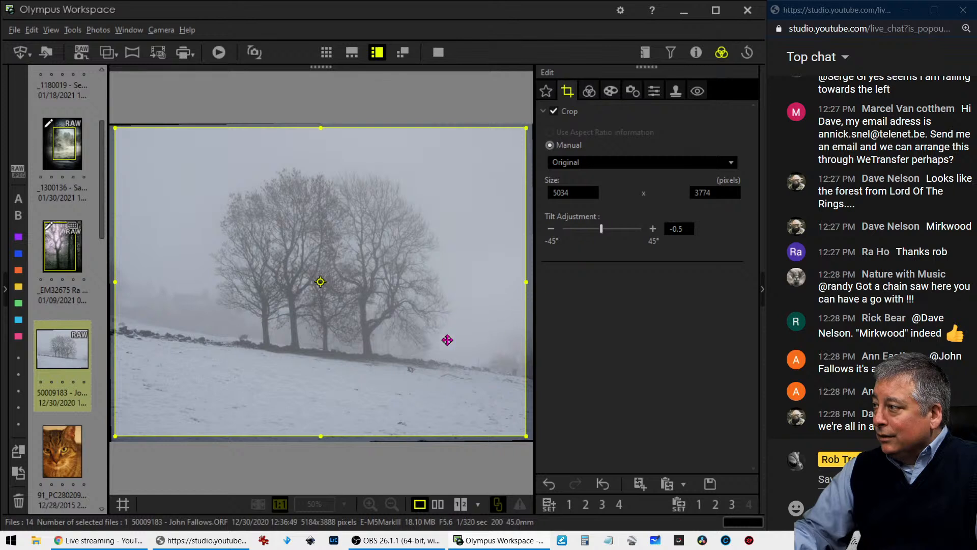
# - Crop the photo to a 5:4 ratio of about 4091 x 3270 pixels around the trees, and preview the whole cropped image
pyautogui.moveTo(118, 282); pyautogui.dragTo(153, 281)
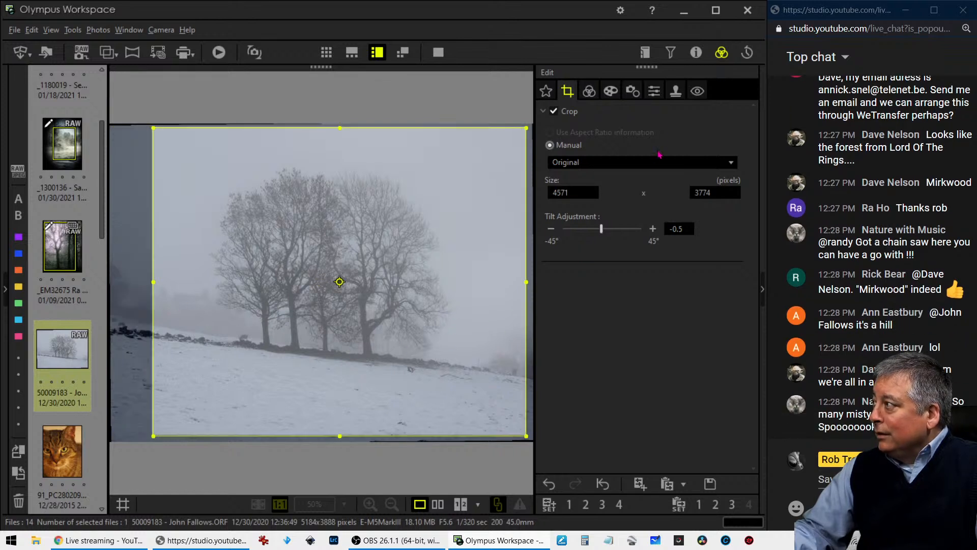
pyautogui.click(613, 162)
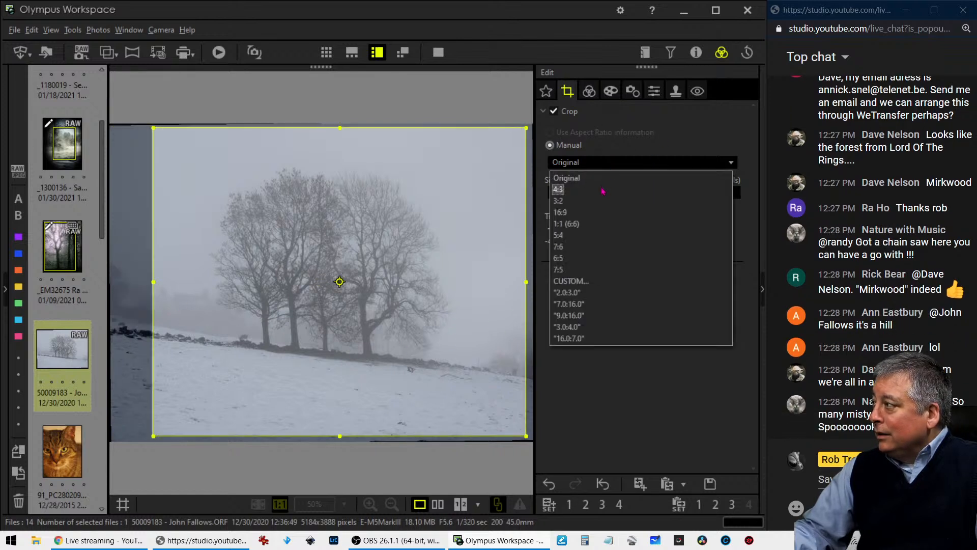
pyautogui.click(600, 235)
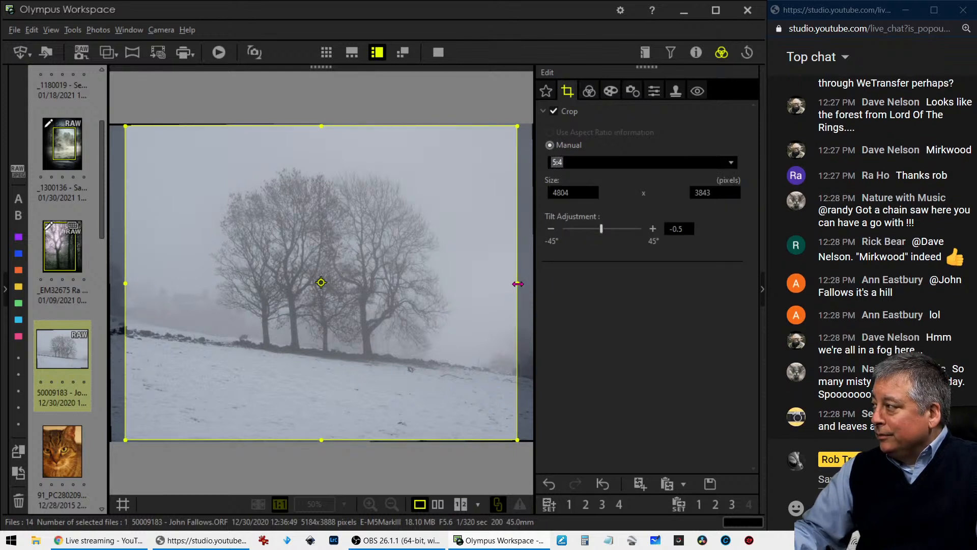
pyautogui.moveTo(518, 283); pyautogui.dragTo(396, 272)
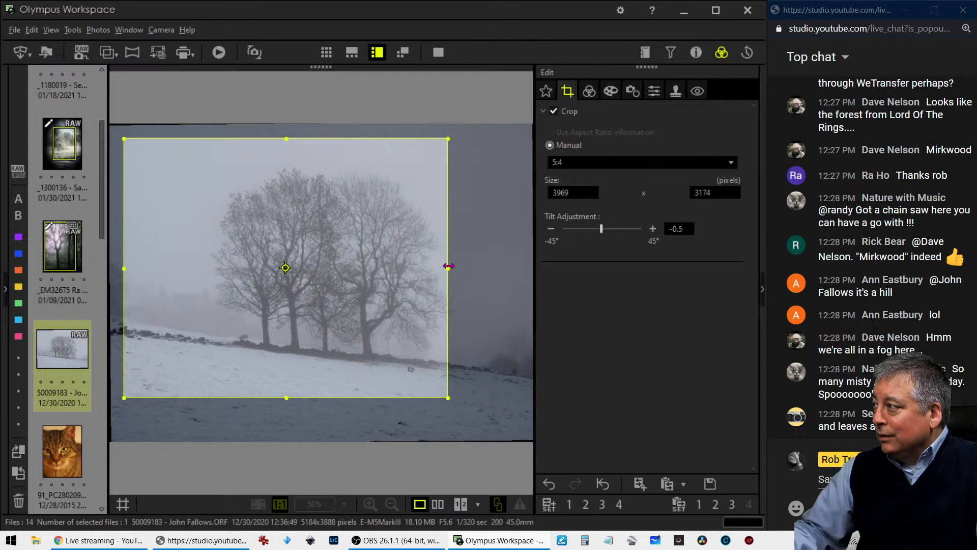
pyautogui.moveTo(448, 265); pyautogui.dragTo(435, 283)
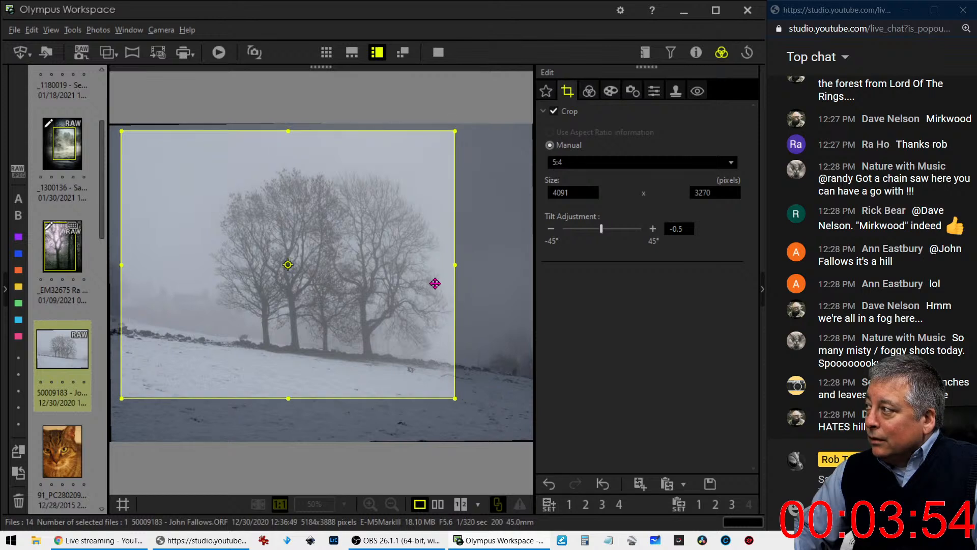
pyautogui.click(589, 90)
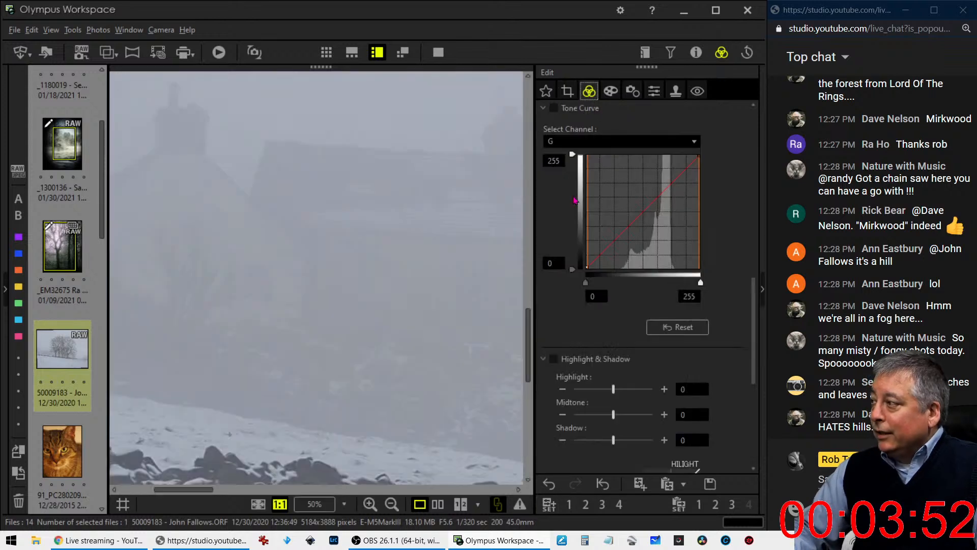
pyautogui.doubleClick(290, 283)
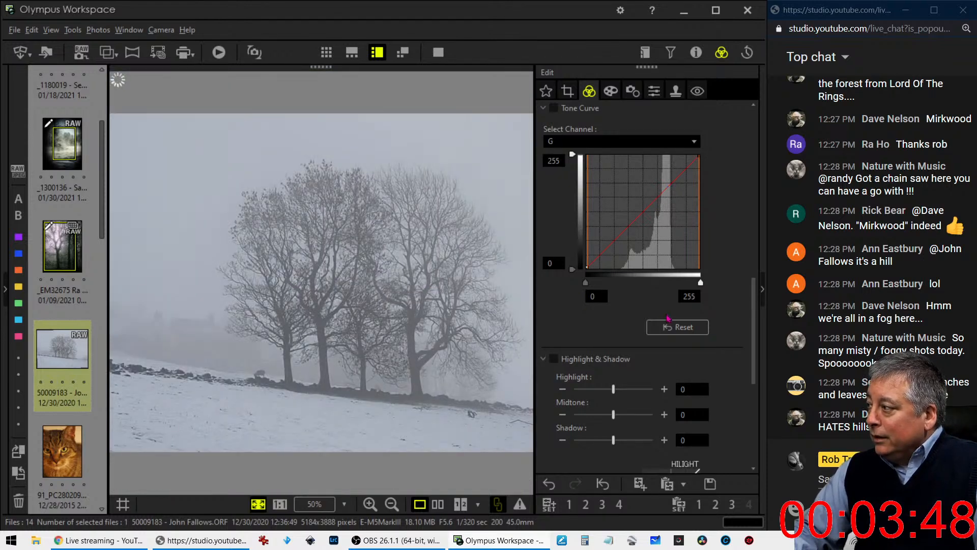
# - Convert the tree photo to black and white with the Monotone picture mode
pyautogui.scroll(5, 614, 296)
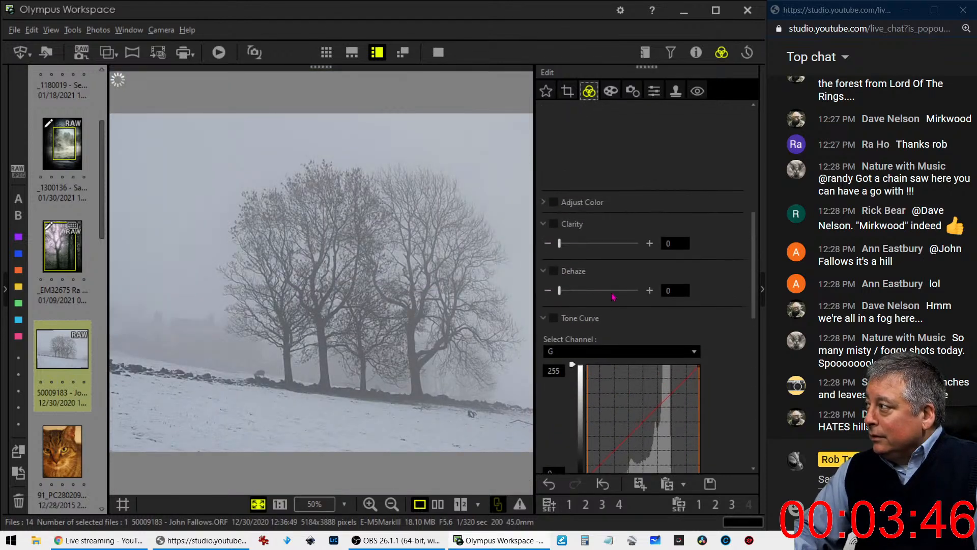
pyautogui.scroll(4, 613, 297)
pyautogui.click(618, 252)
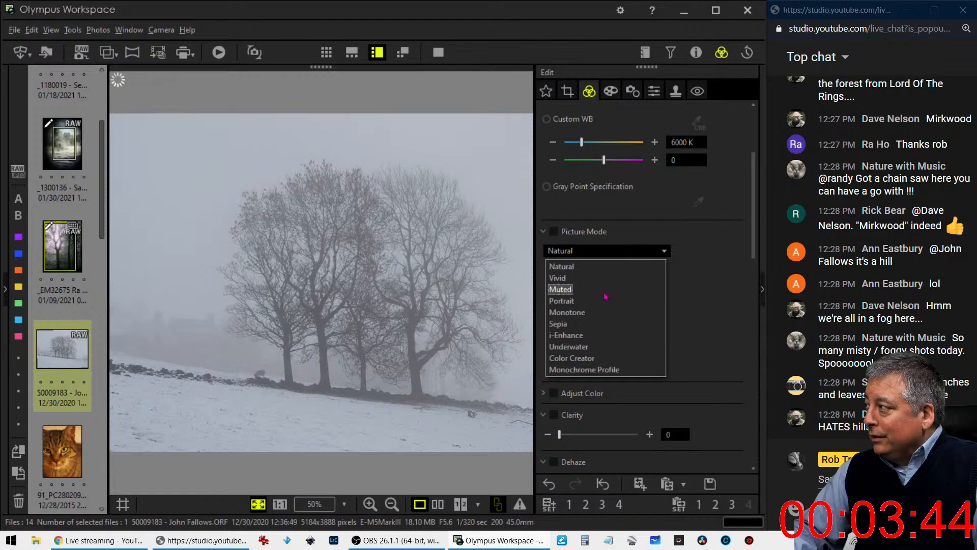
pyautogui.click(601, 312)
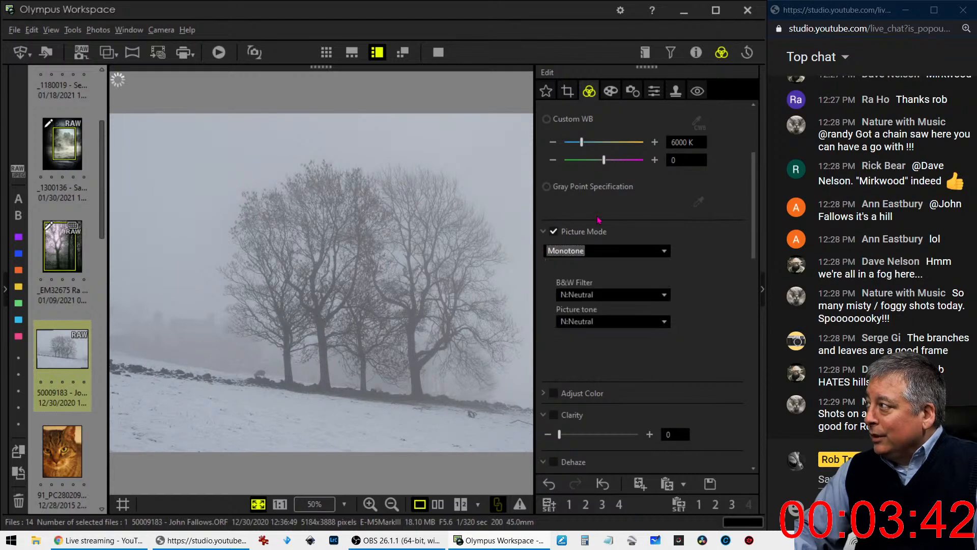
# - Apply the Soft Focus art filter to the monotone tree photo
pyautogui.click(614, 97)
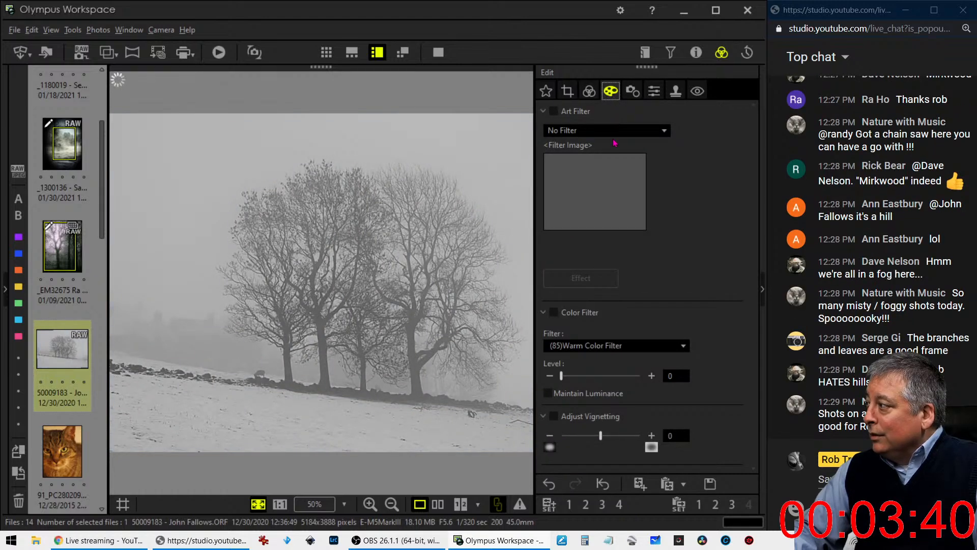
pyautogui.click(590, 92)
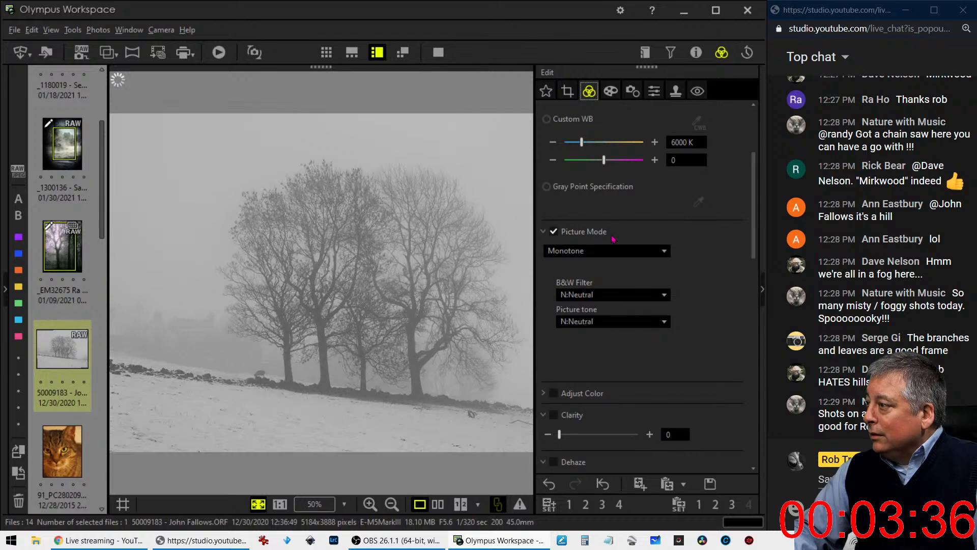
pyautogui.scroll(-6, 614, 239)
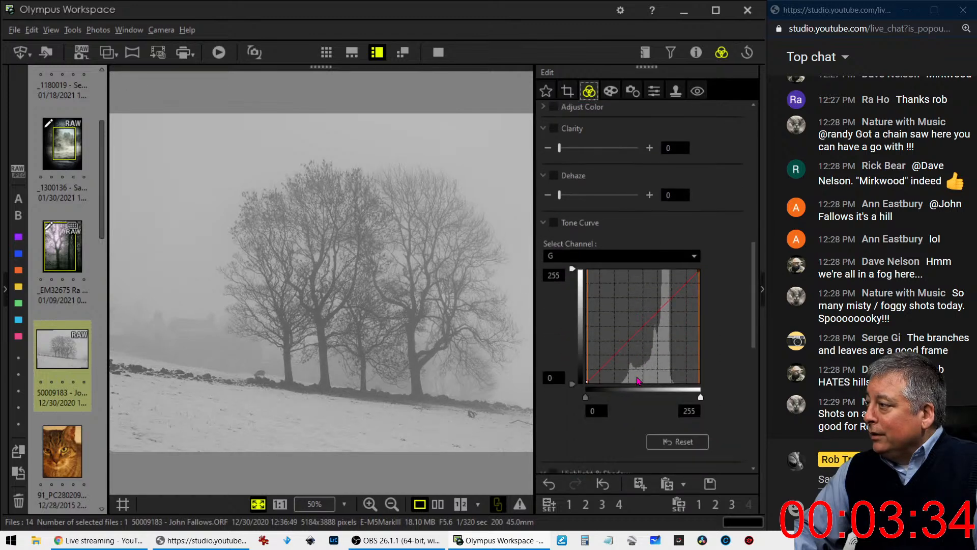
pyautogui.scroll(6, 636, 361)
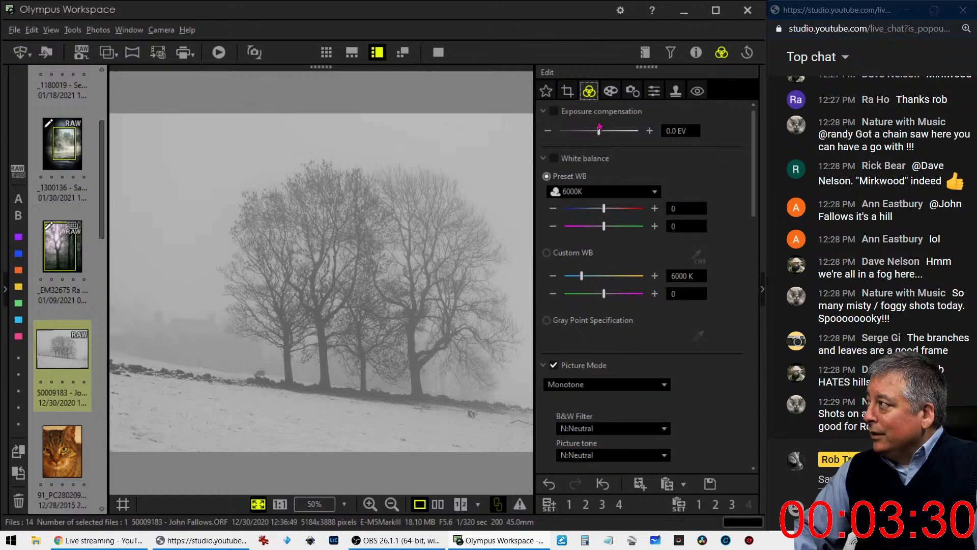
pyautogui.click(611, 91)
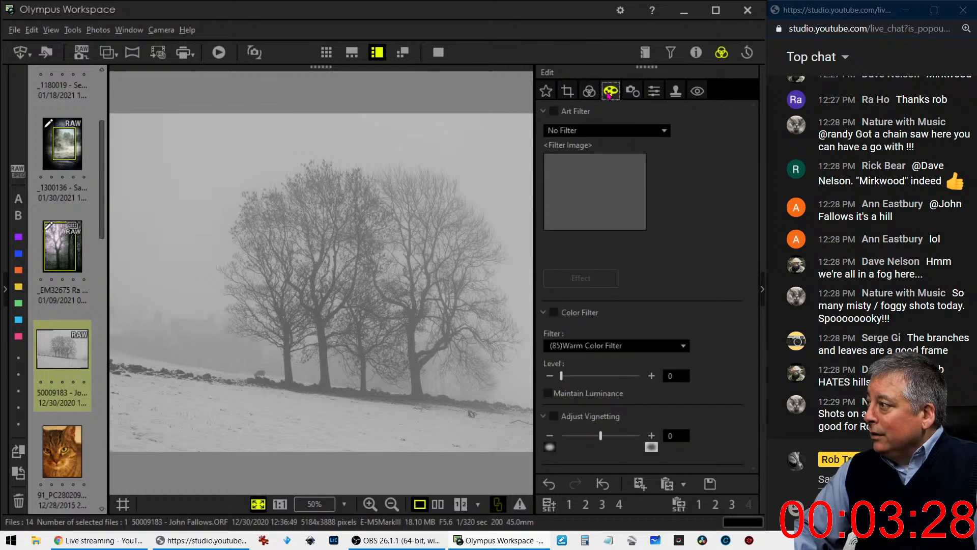
pyautogui.click(600, 136)
pyautogui.click(599, 178)
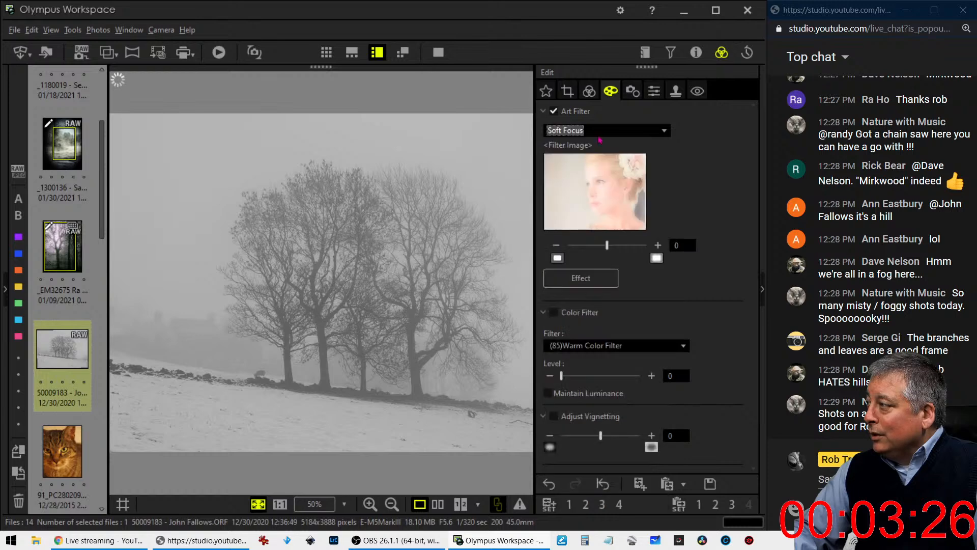
# - Try pulling down the shadows of the green channel's tone curve, and reset the curve
pyautogui.click(589, 91)
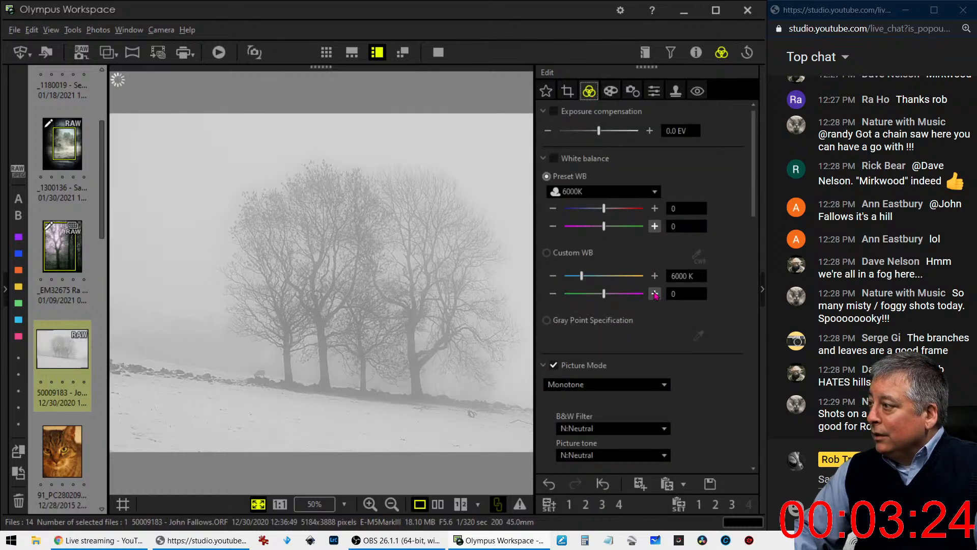
pyautogui.scroll(-5, 657, 306)
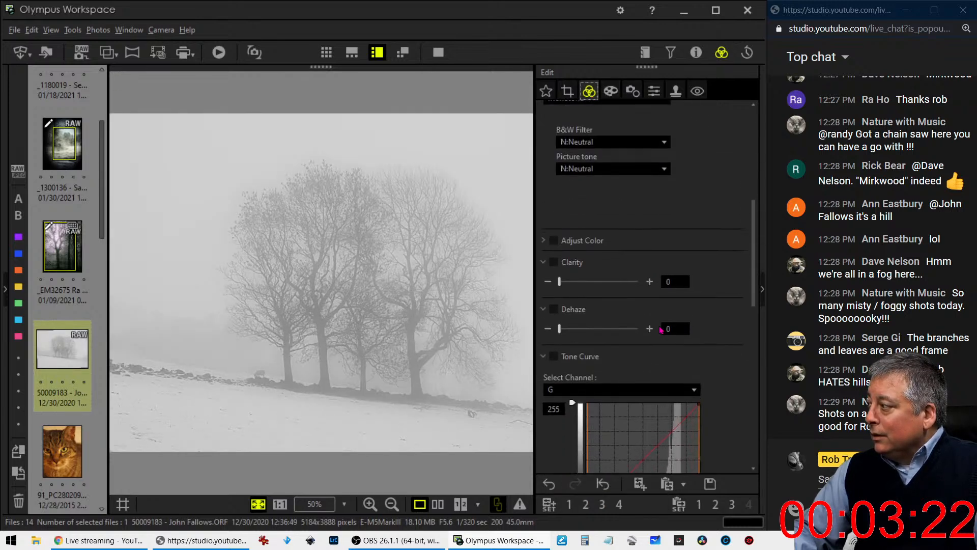
pyautogui.scroll(-2, 661, 330)
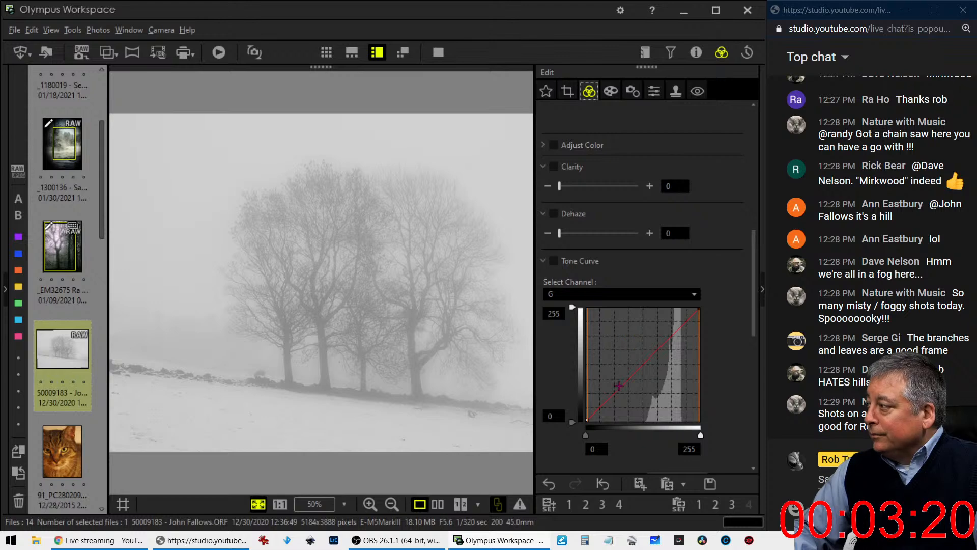
pyautogui.moveTo(604, 408); pyautogui.dragTo(604, 410)
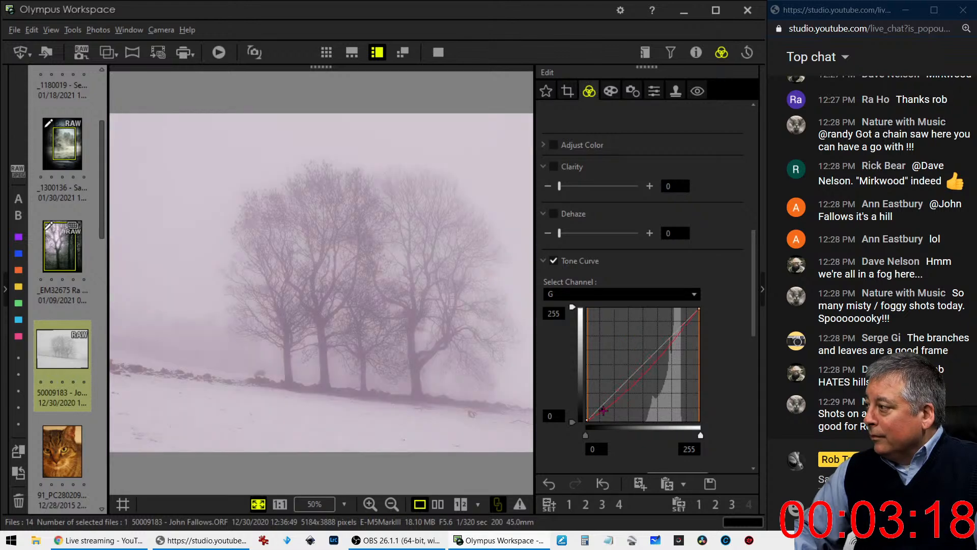
pyautogui.scroll(-2, 633, 446)
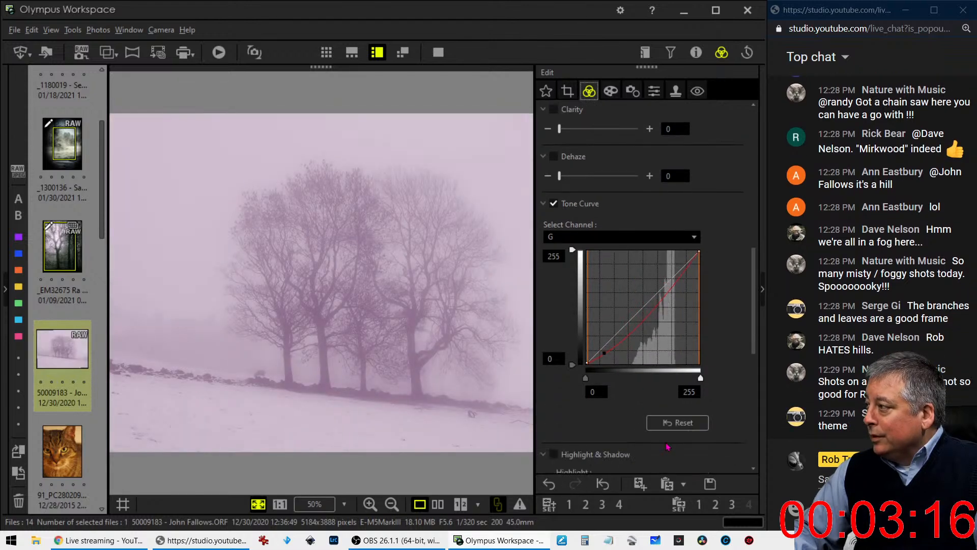
pyautogui.click(677, 423)
# - Shape the RGB tone curve by pulling the dark tones down steeply and adding a second point in the highlights to deepen the trees
pyautogui.click(556, 253)
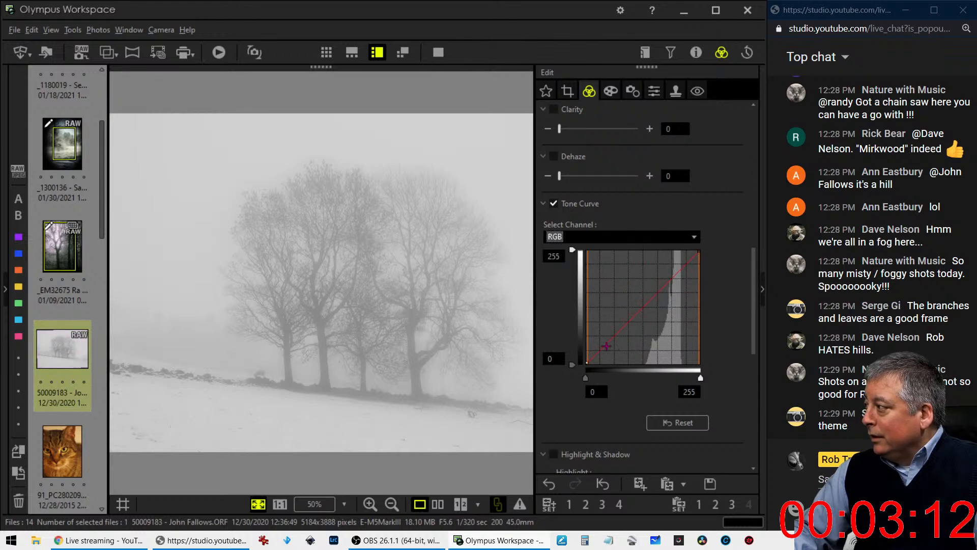
pyautogui.moveTo(609, 341); pyautogui.dragTo(672, 288)
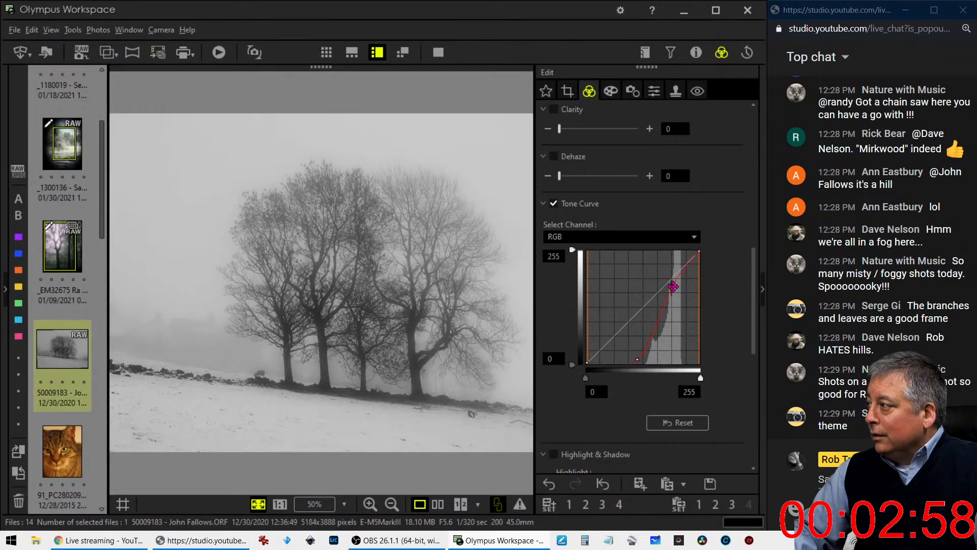
# - Try a slightly dark vignette on the tree photo, and settle on a light vignette with a value of 19
pyautogui.click(611, 91)
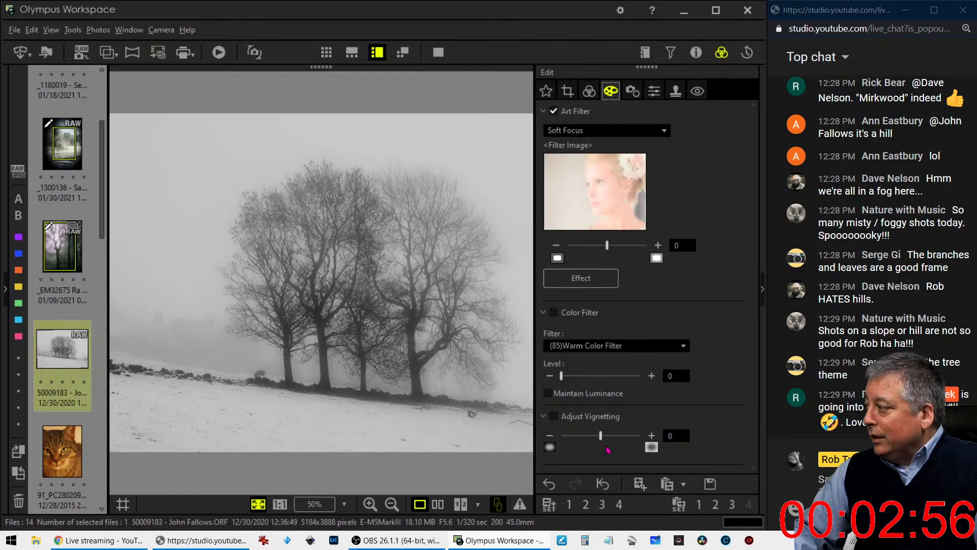
pyautogui.moveTo(602, 437)
pyautogui.mouseDown()
pyautogui.moveTo(593, 440)
pyautogui.moveTo(602, 442)
pyautogui.mouseUp()
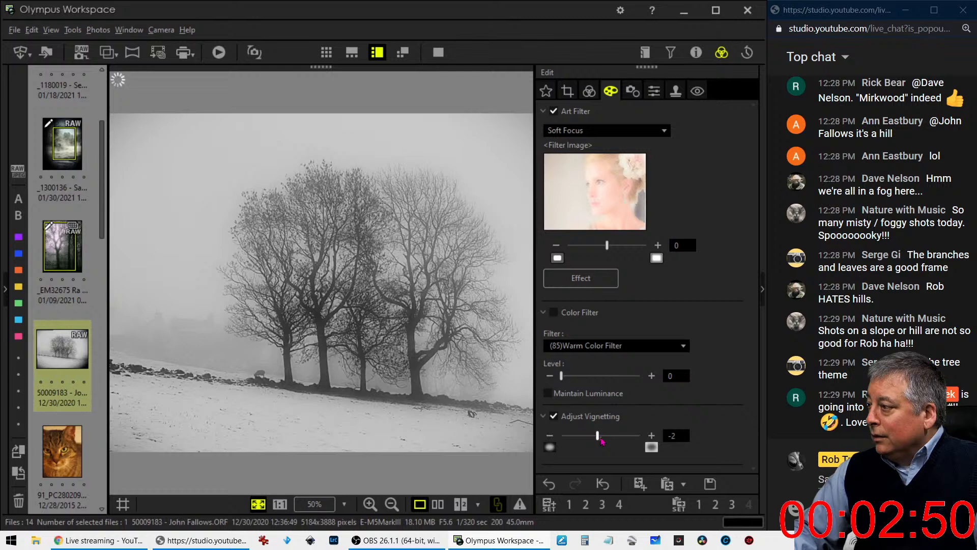
pyautogui.moveTo(600, 440); pyautogui.dragTo(625, 444)
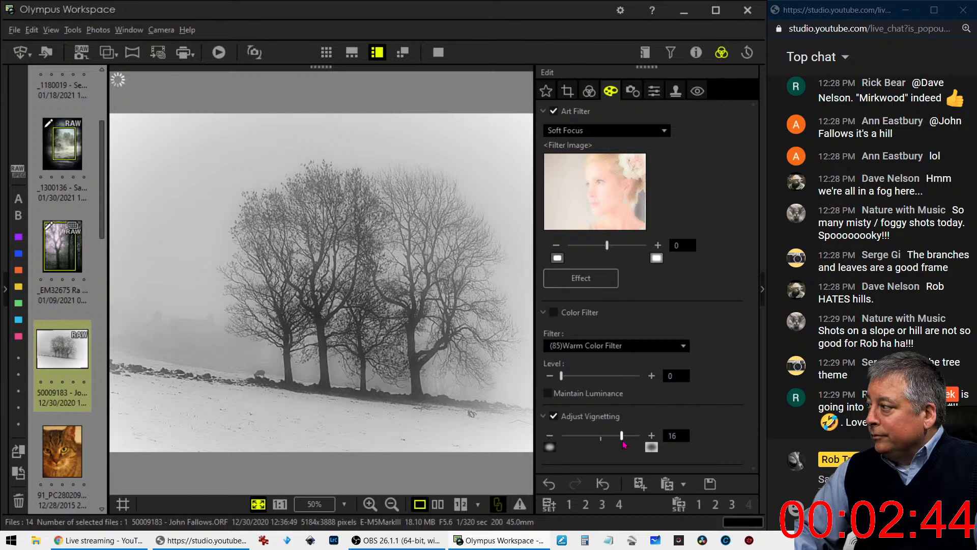
pyautogui.moveTo(625, 445); pyautogui.dragTo(627, 445)
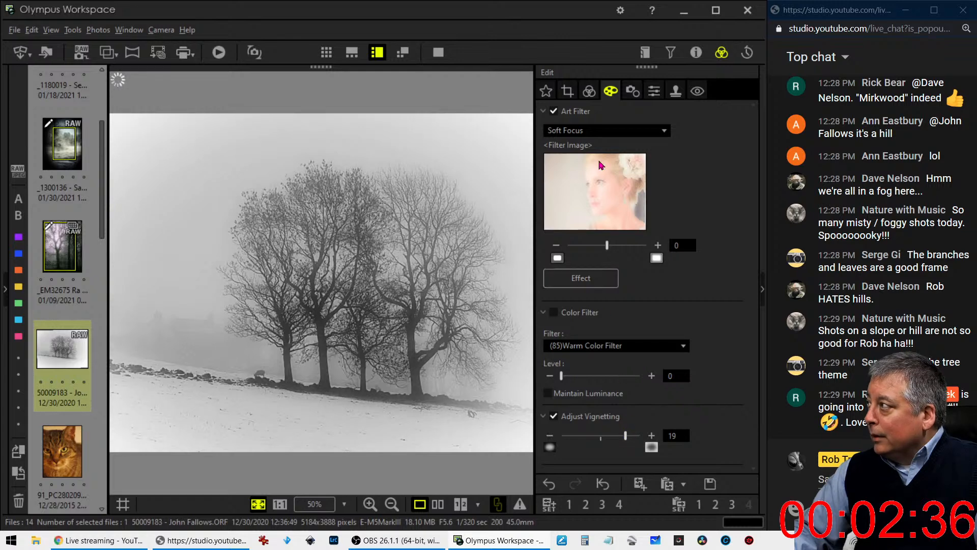
# - Add a shadow point and a highlight point to the blue channel's tone curve on the tree photo
pyautogui.click(589, 91)
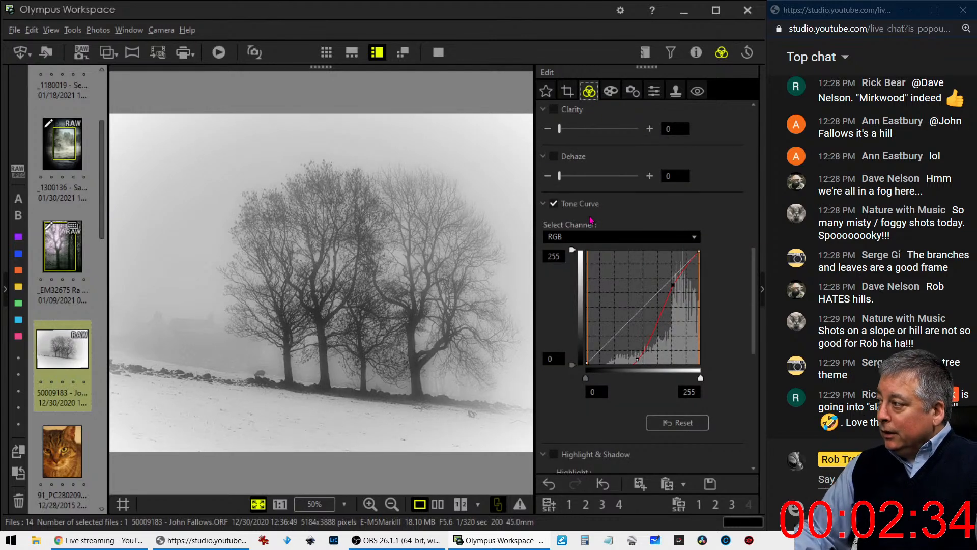
pyautogui.click(619, 237)
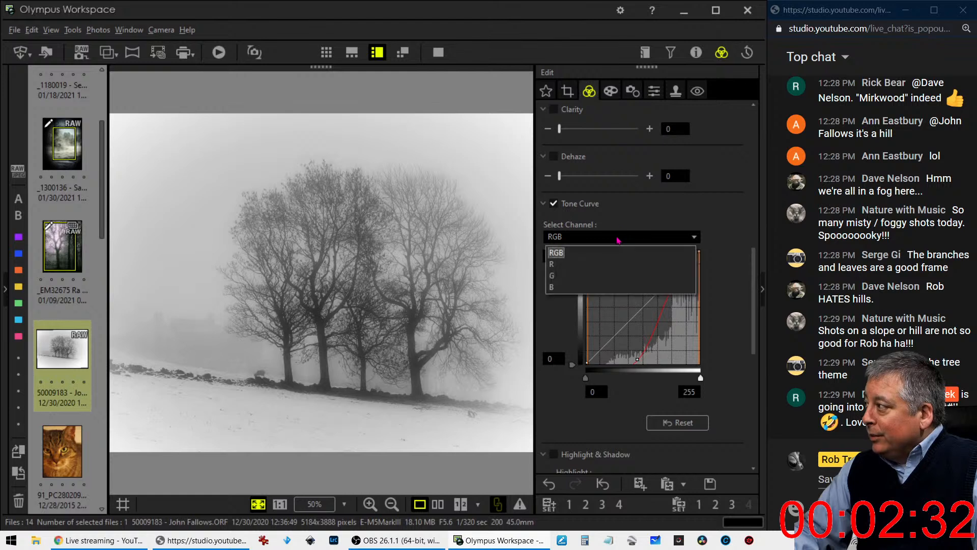
pyautogui.click(605, 290)
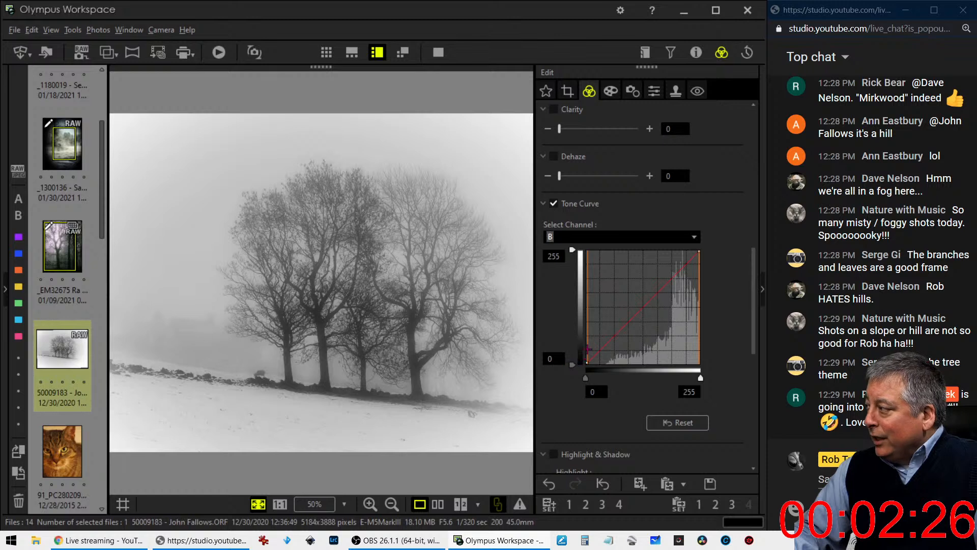
pyautogui.moveTo(603, 348); pyautogui.dragTo(613, 334)
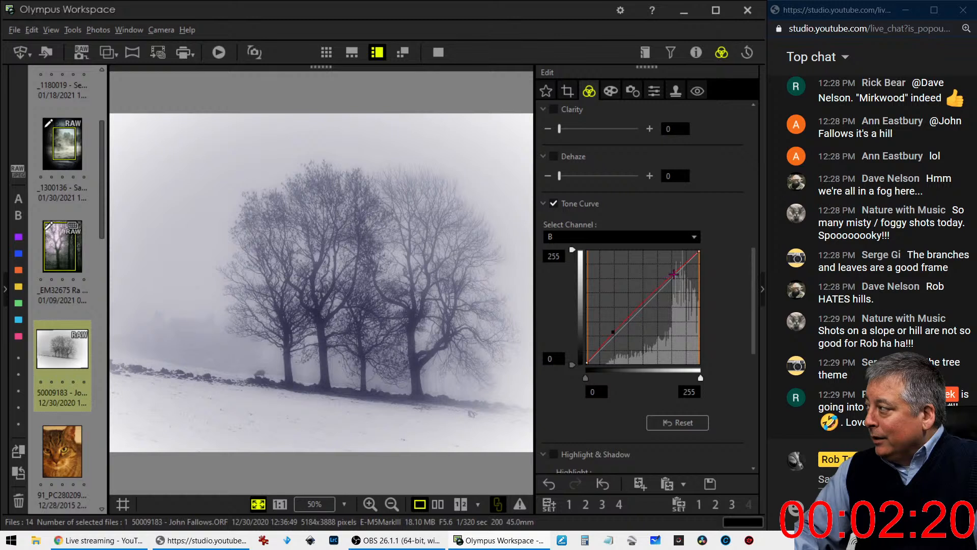
pyautogui.moveTo(678, 269); pyautogui.dragTo(680, 269)
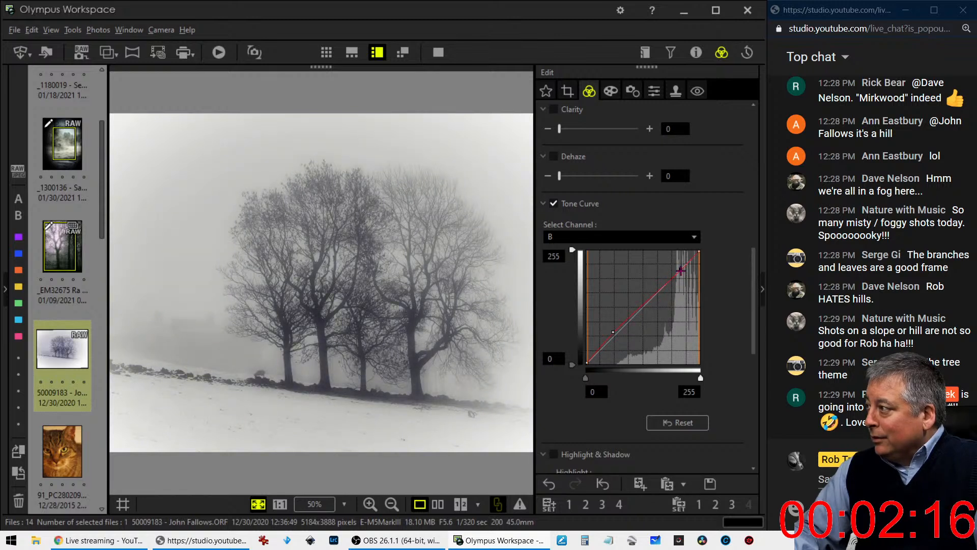
# - Fine-tune the blue curve's two points, pulling the shadows below the diagonal and lifting the highlights slightly above it
pyautogui.moveTo(612, 332); pyautogui.dragTo(613, 329)
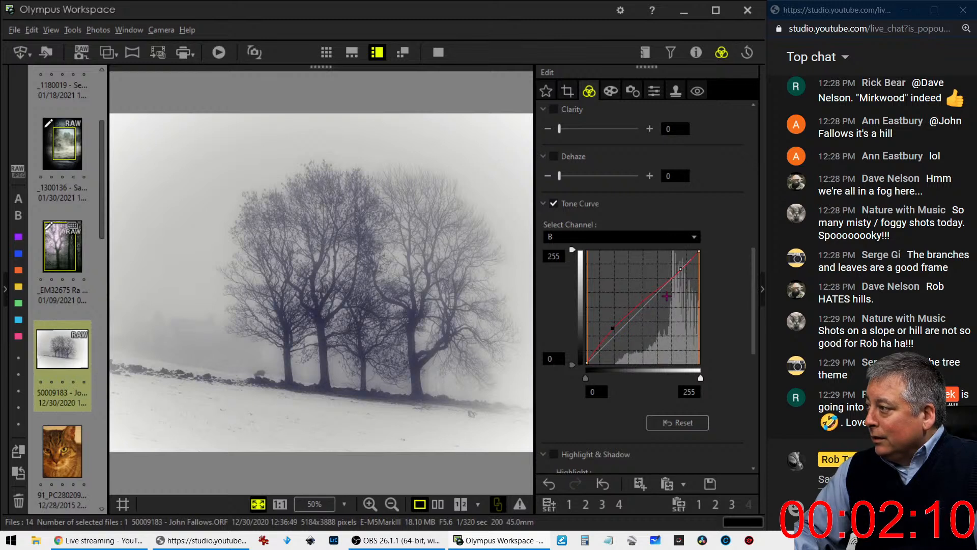
pyautogui.moveTo(613, 329); pyautogui.dragTo(616, 336)
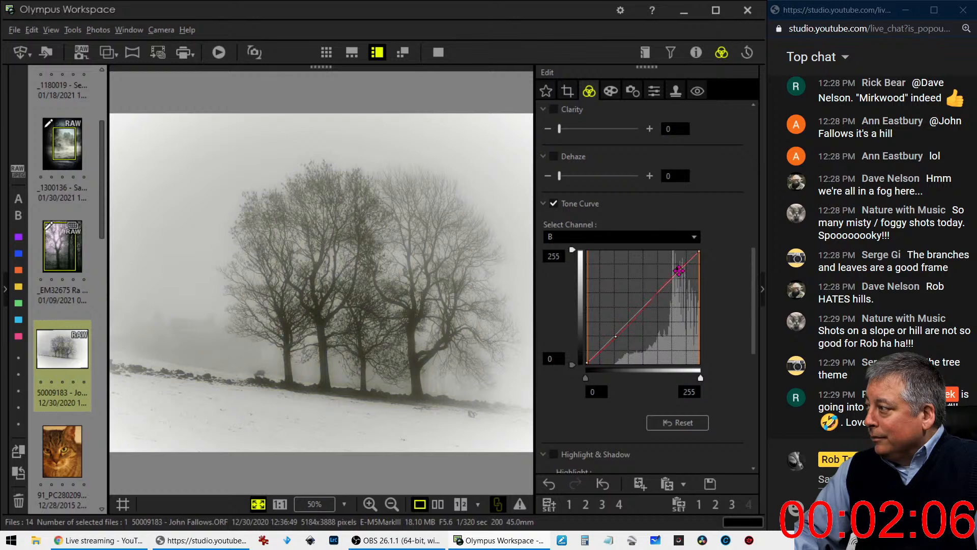
pyautogui.moveTo(680, 270); pyautogui.dragTo(676, 266)
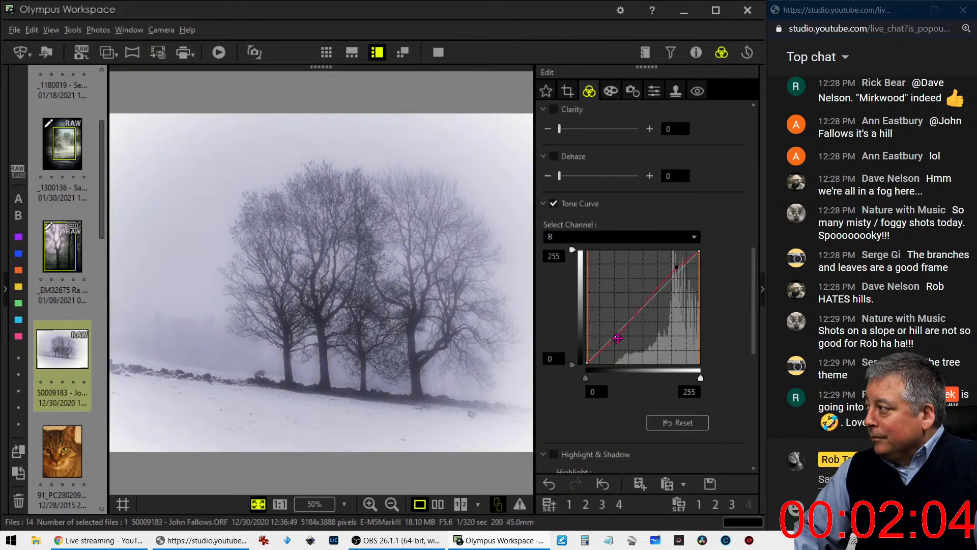
pyautogui.moveTo(617, 339); pyautogui.dragTo(612, 347)
pyautogui.moveTo(676, 267); pyautogui.dragTo(676, 268)
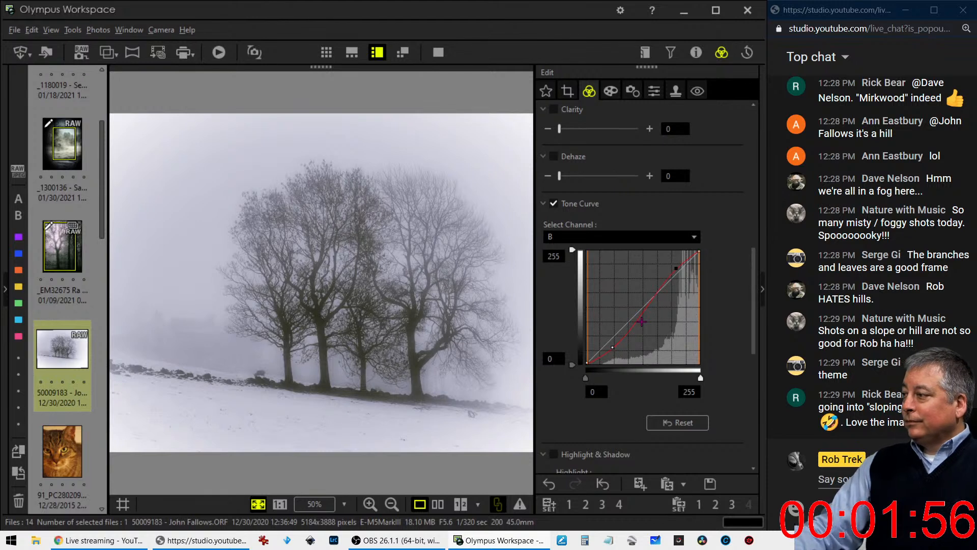
pyautogui.click(611, 347)
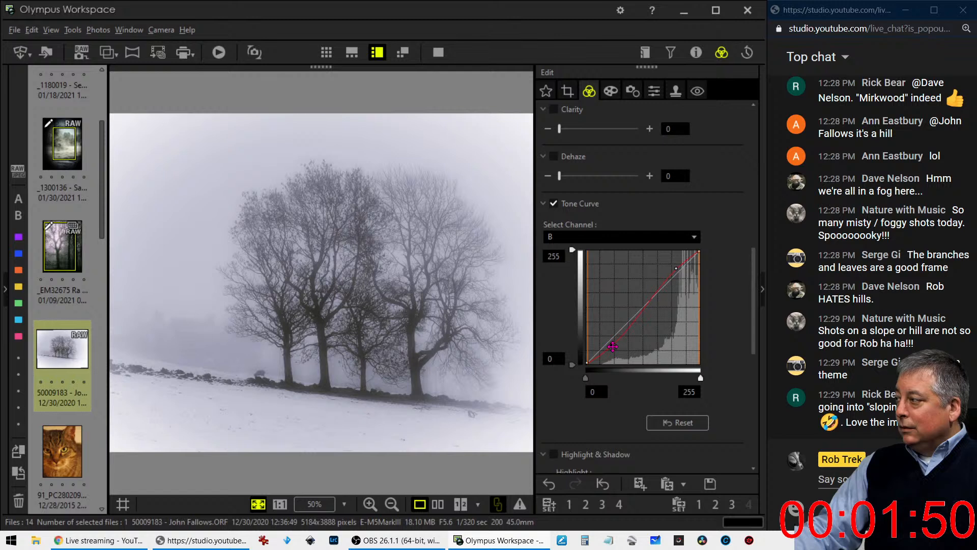
pyautogui.moveTo(612, 346); pyautogui.dragTo(606, 355)
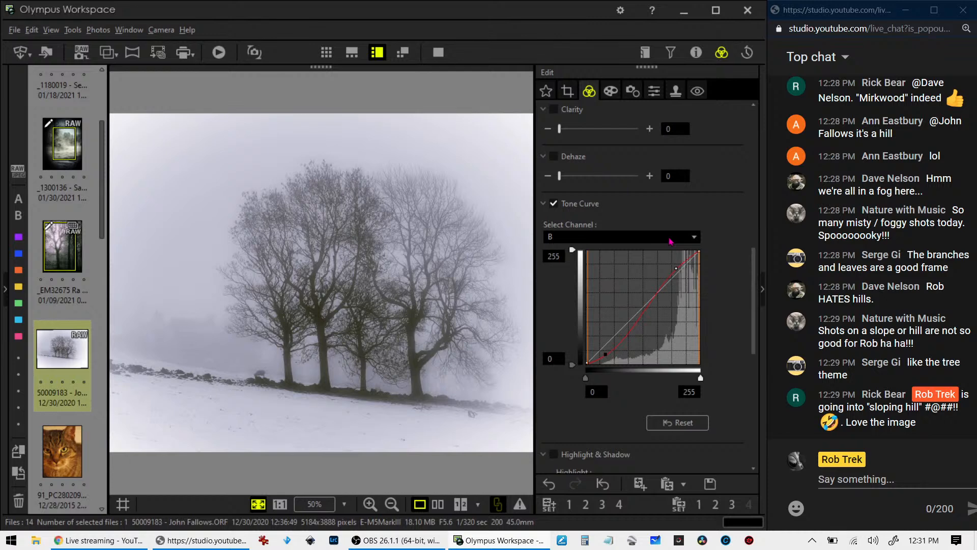
# - Compare the original and edited tree photo side by side in full screen, and return to the single-image view
pyautogui.click(438, 504)
pyautogui.click(438, 52)
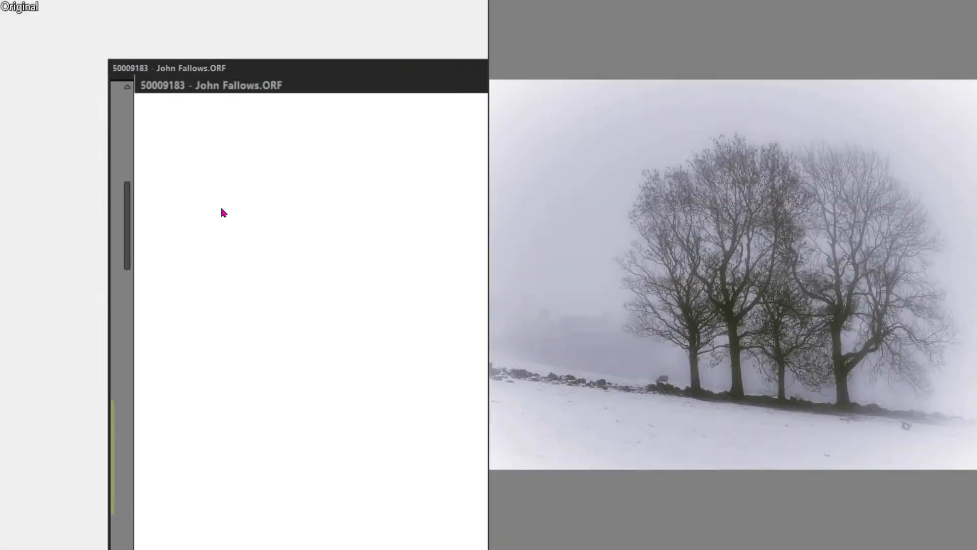
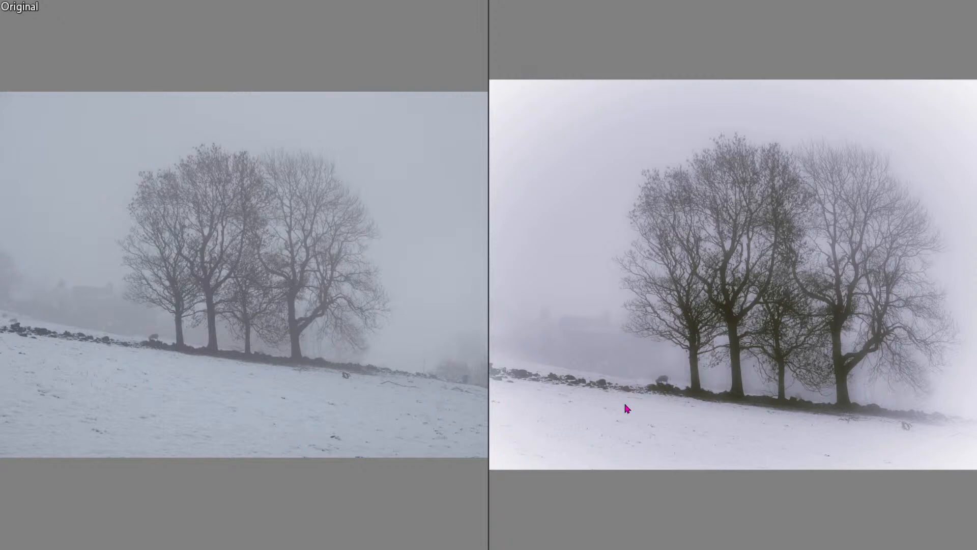
pyautogui.press('Escape')
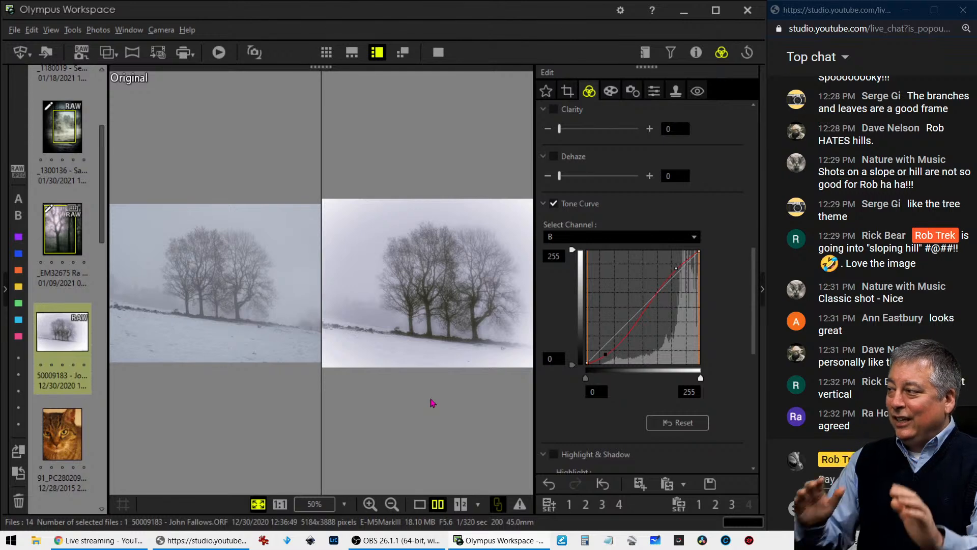
pyautogui.click(425, 507)
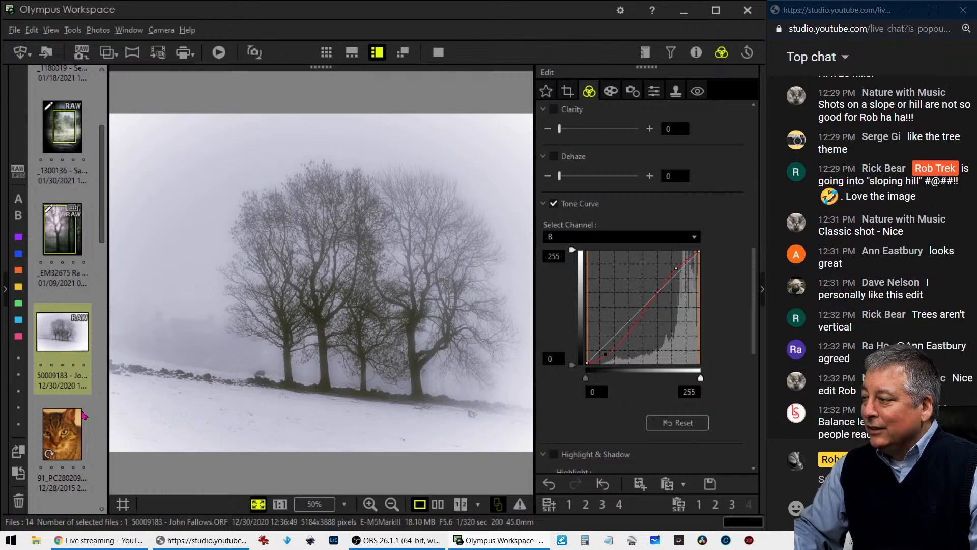
# - Open the cat photo and review its shooting details, including lens, shutter speed and ISO sensitivity
pyautogui.moveTo(84, 415)
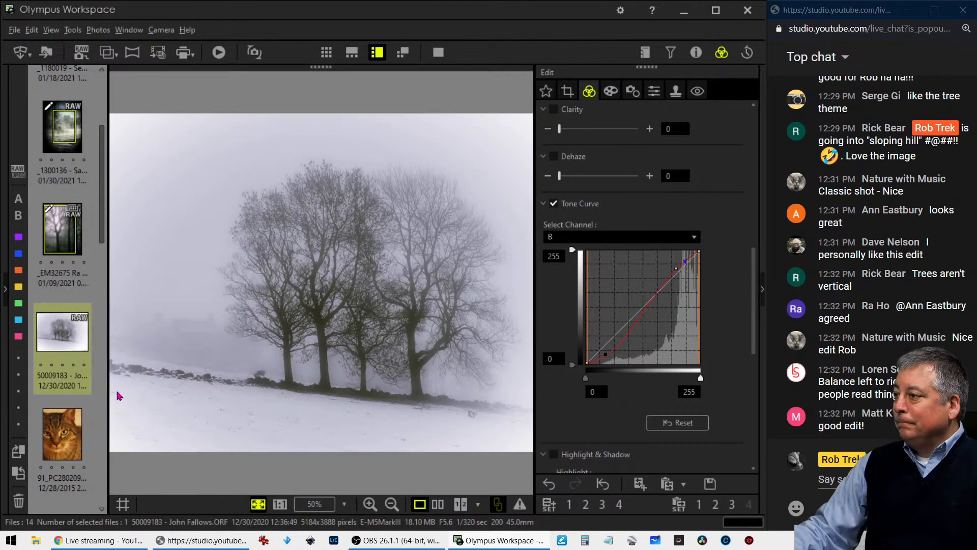
pyautogui.click(80, 441)
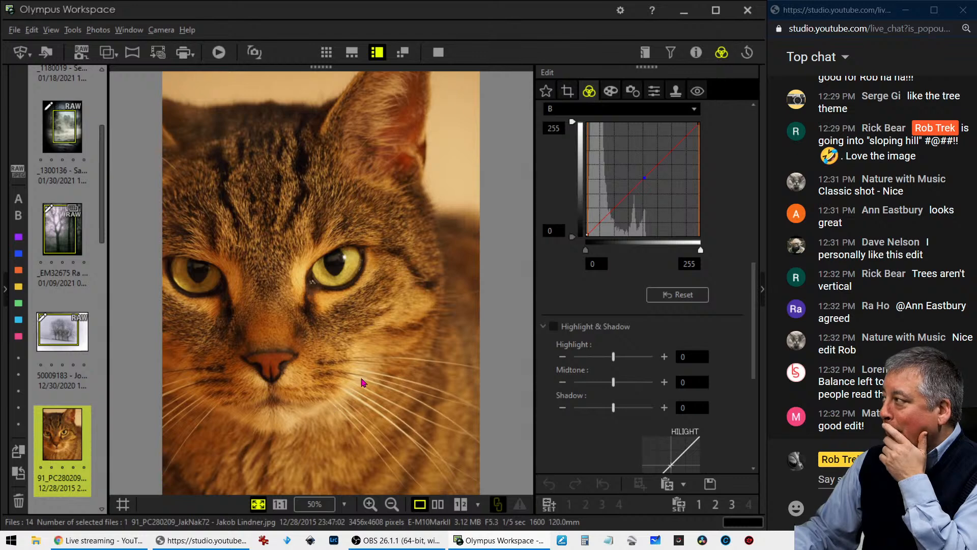
pyautogui.click(697, 54)
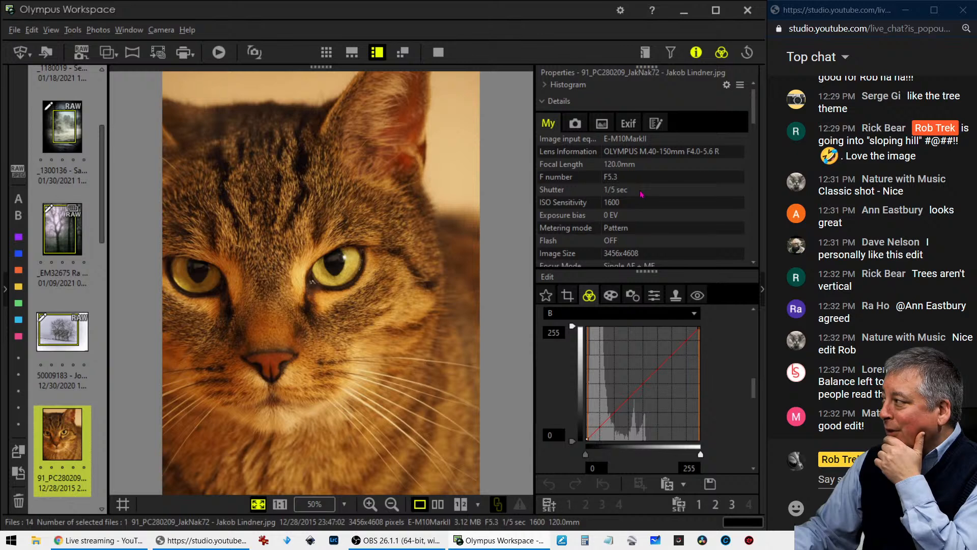
pyautogui.scroll(-3, 650, 221)
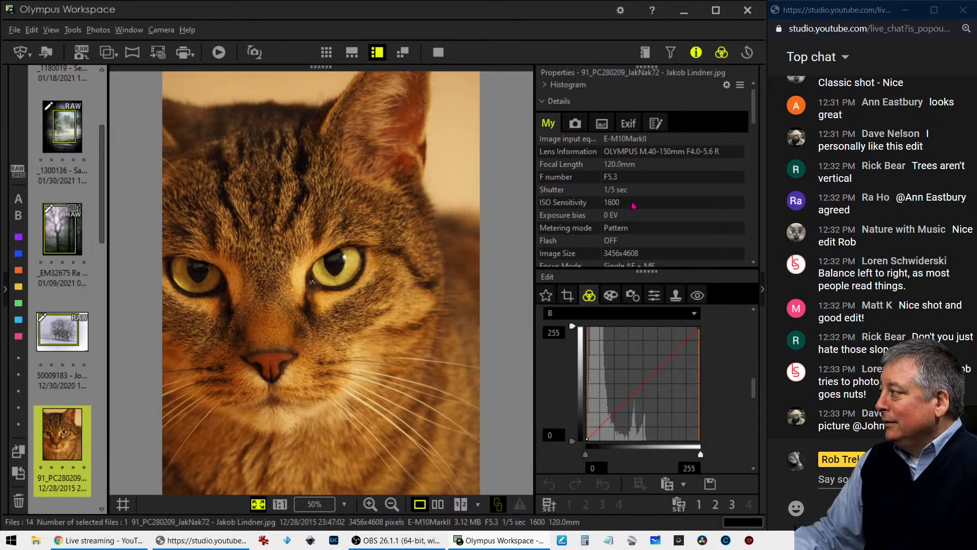
pyautogui.click(696, 52)
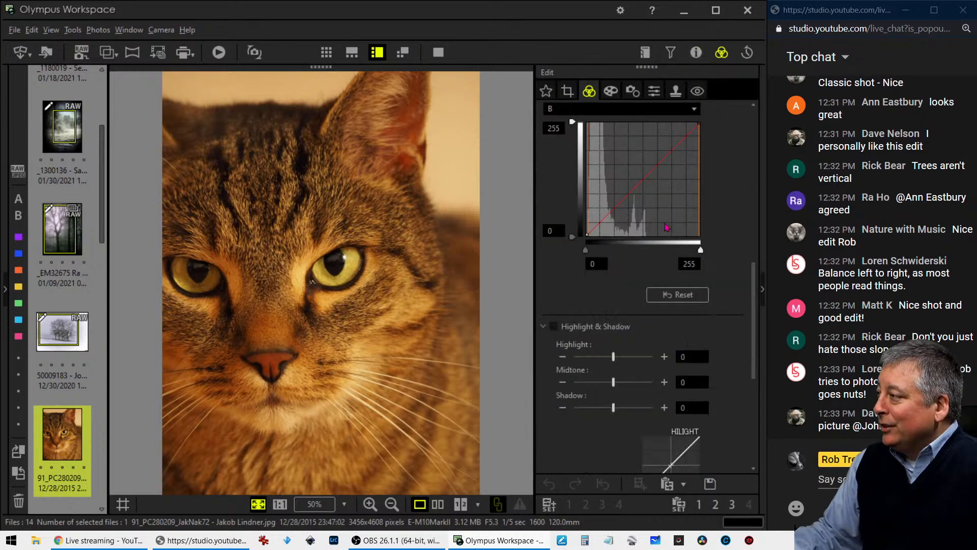
# - Inspect the cat's eyes, fur and ear at 1:1 magnification, and return to the full-image view
pyautogui.click(317, 262)
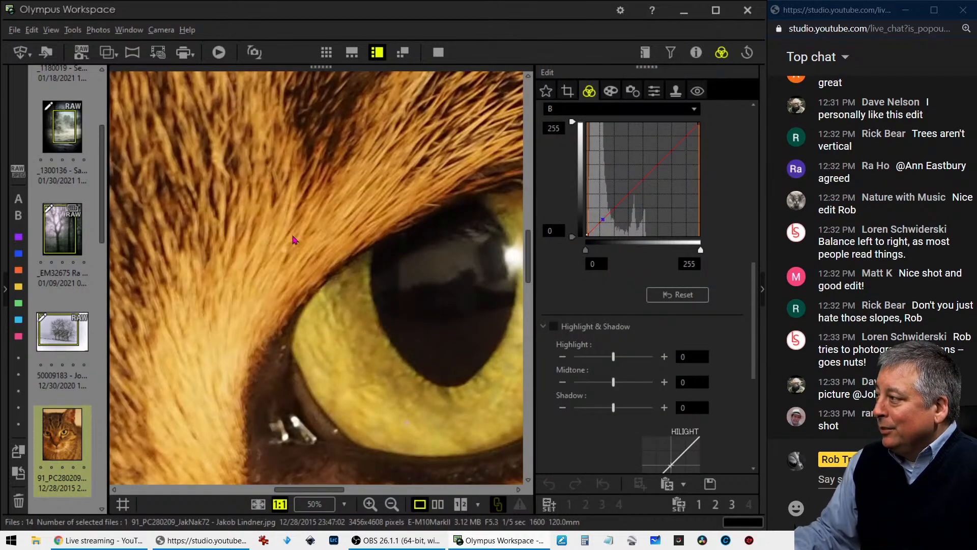
pyautogui.moveTo(274, 211); pyautogui.dragTo(326, 377)
pyautogui.moveTo(396, 130); pyautogui.dragTo(389, 283)
pyautogui.moveTo(398, 175); pyautogui.dragTo(388, 239)
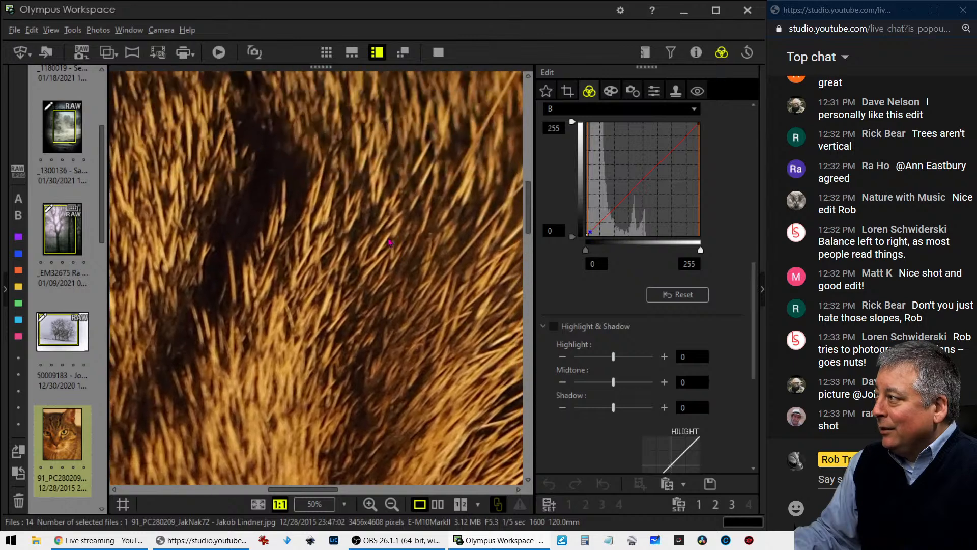
pyautogui.moveTo(388, 160); pyautogui.dragTo(383, 247)
pyautogui.moveTo(447, 185); pyautogui.dragTo(406, 219)
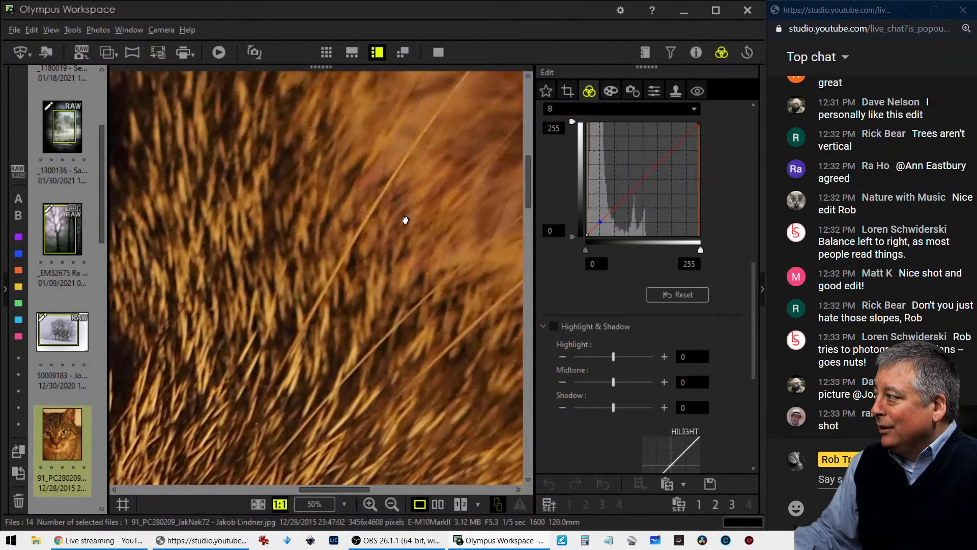
pyautogui.click(406, 220)
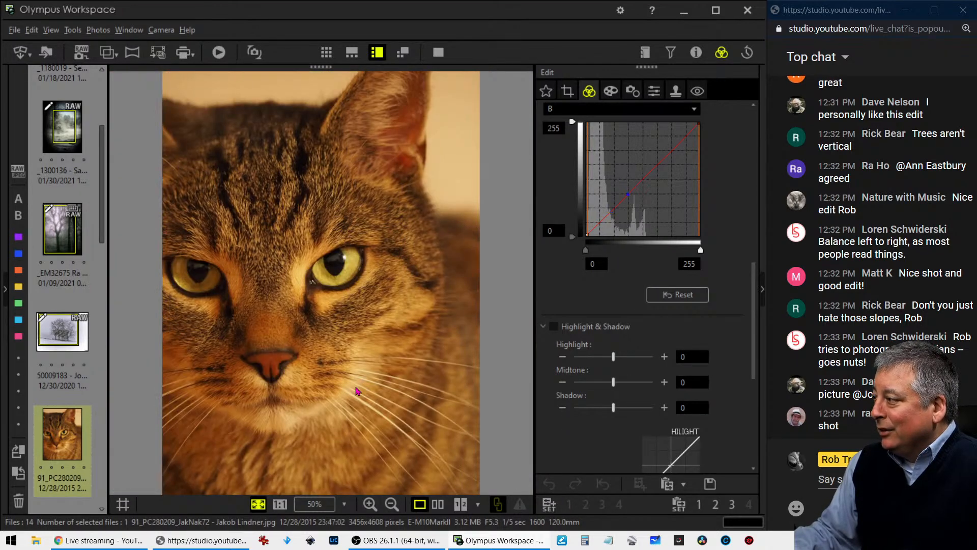
pyautogui.click(311, 372)
pyautogui.moveTo(260, 379)
pyautogui.mouseDown()
pyautogui.moveTo(410, 338)
pyautogui.moveTo(383, 281)
pyautogui.moveTo(342, 374)
pyautogui.moveTo(437, 270)
pyautogui.mouseUp()
pyautogui.moveTo(374, 324); pyautogui.dragTo(440, 246)
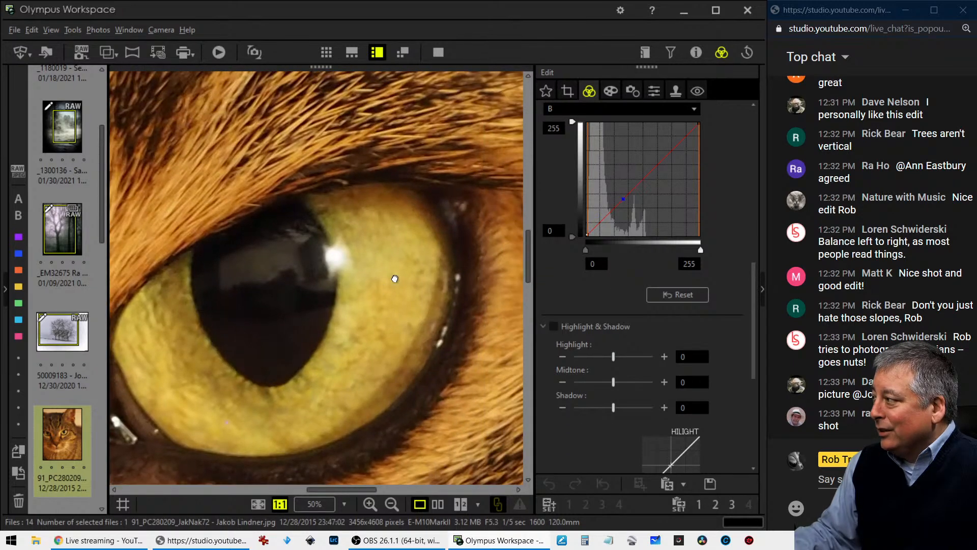
pyautogui.click(395, 278)
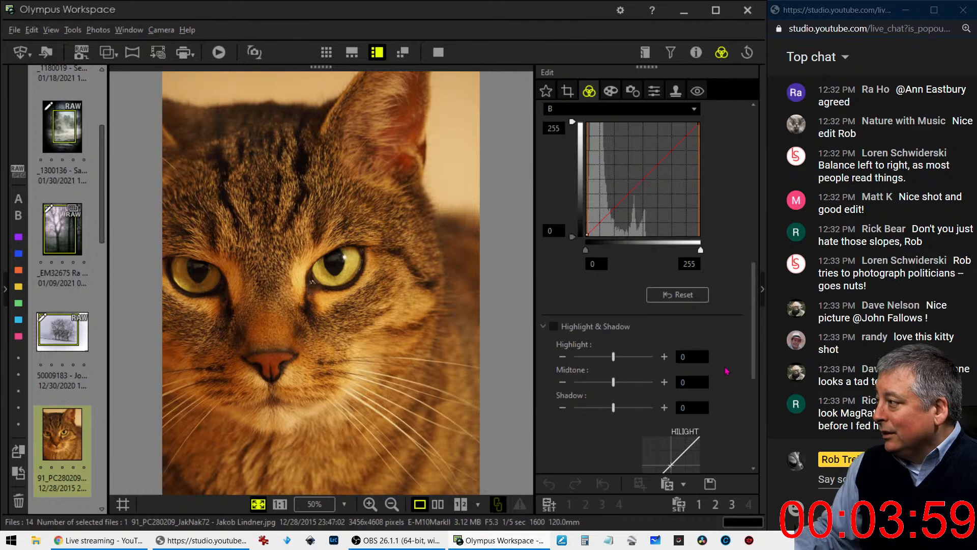
# - Cool the cat photo by setting the blue-amber value of the custom white balance to -1.1
pyautogui.scroll(10, 726, 370)
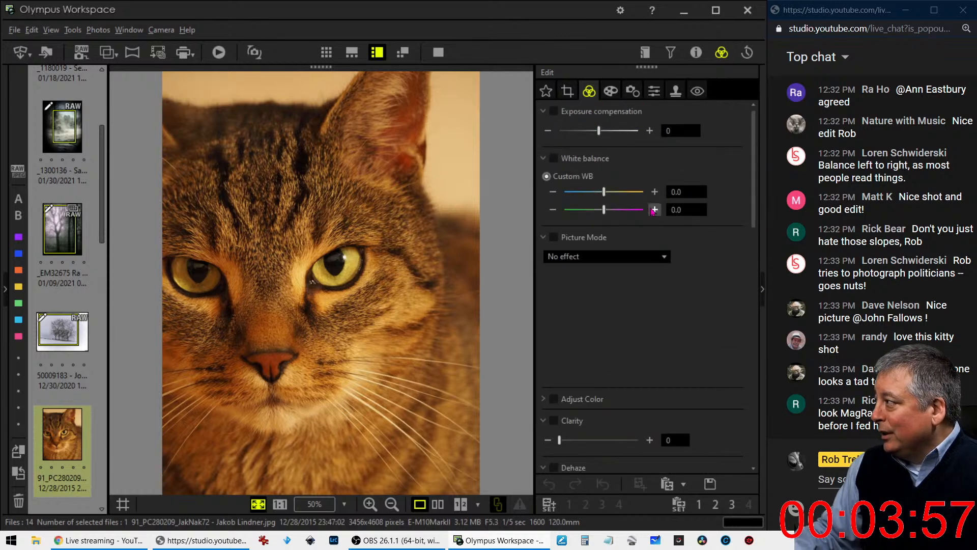
pyautogui.click(605, 196)
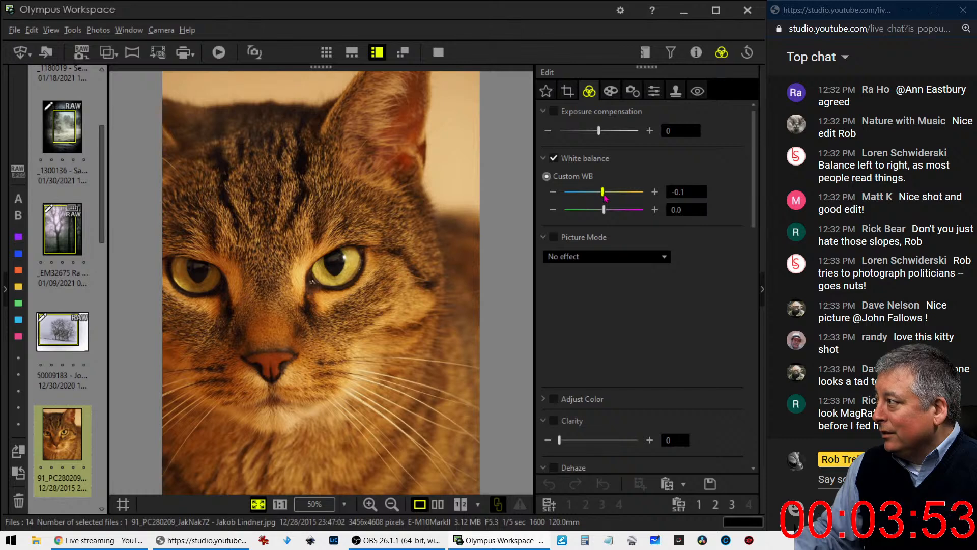
pyautogui.moveTo(606, 197); pyautogui.dragTo(599, 198)
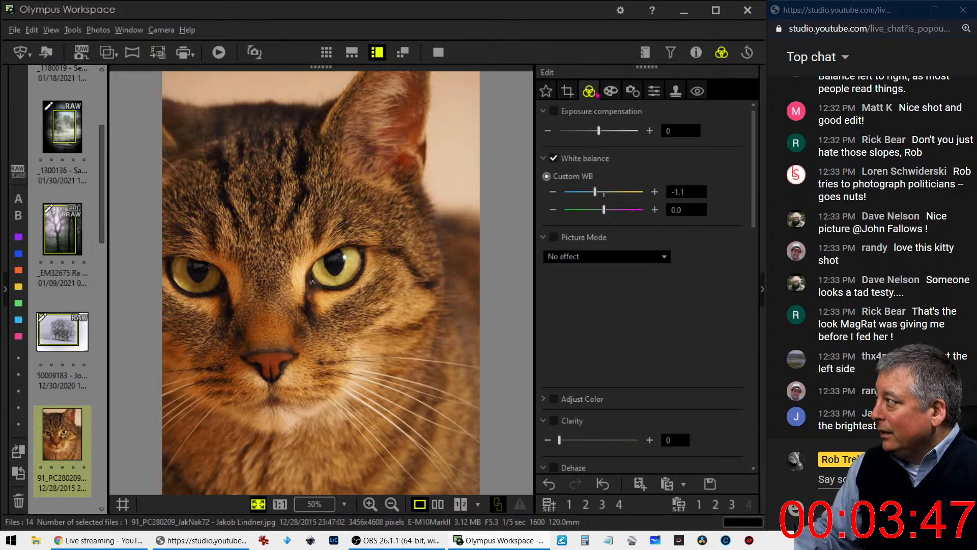
# - Level the cat's eyes against a horizontal grid line with a crop tilt adjustment of 2.9, and hide the grid
pyautogui.click(569, 92)
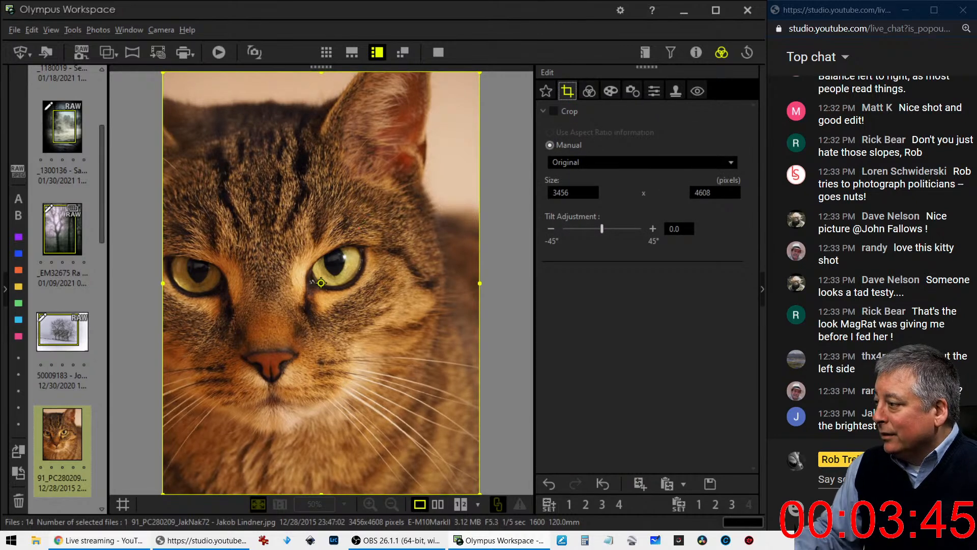
pyautogui.click(124, 504)
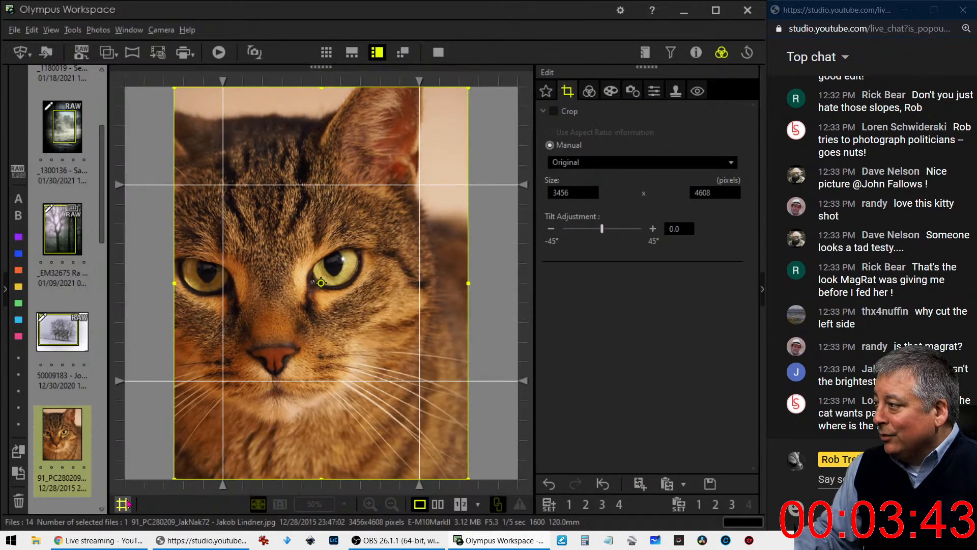
pyautogui.moveTo(120, 195); pyautogui.dragTo(121, 289)
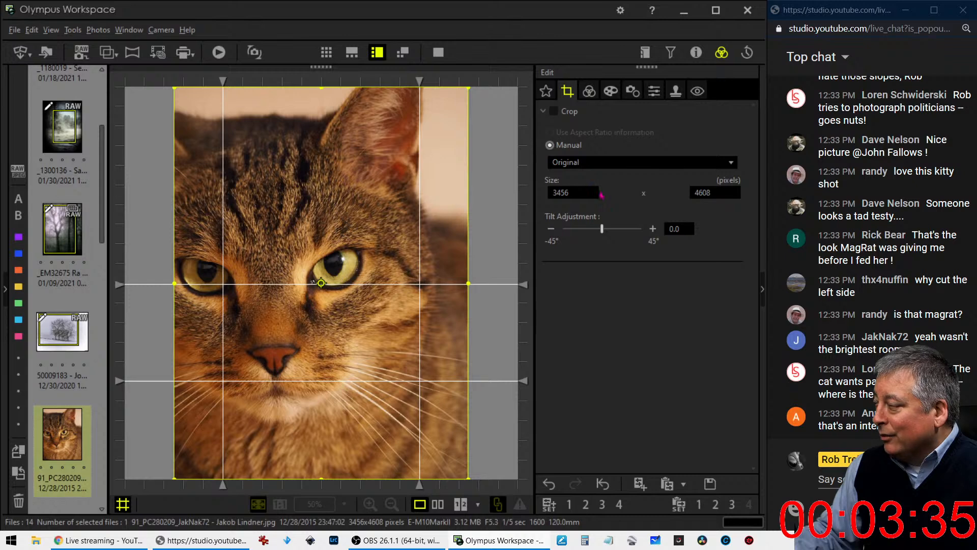
pyautogui.moveTo(603, 230); pyautogui.dragTo(606, 232)
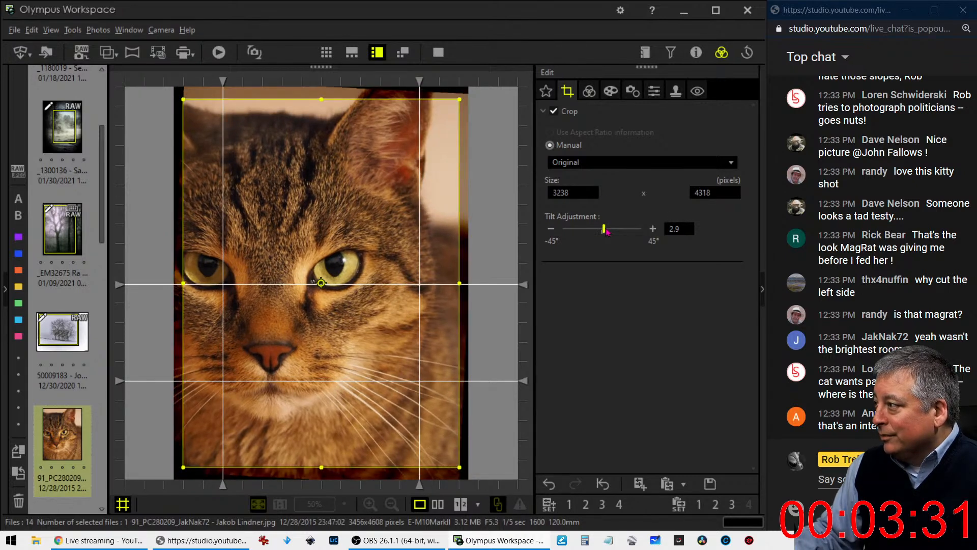
pyautogui.moveTo(120, 288); pyautogui.dragTo(118, 278)
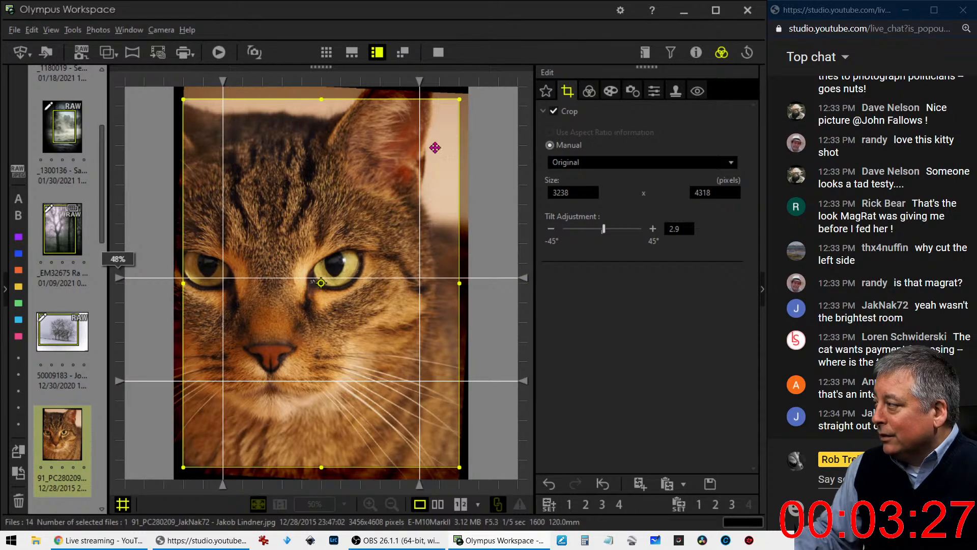
pyautogui.click(122, 503)
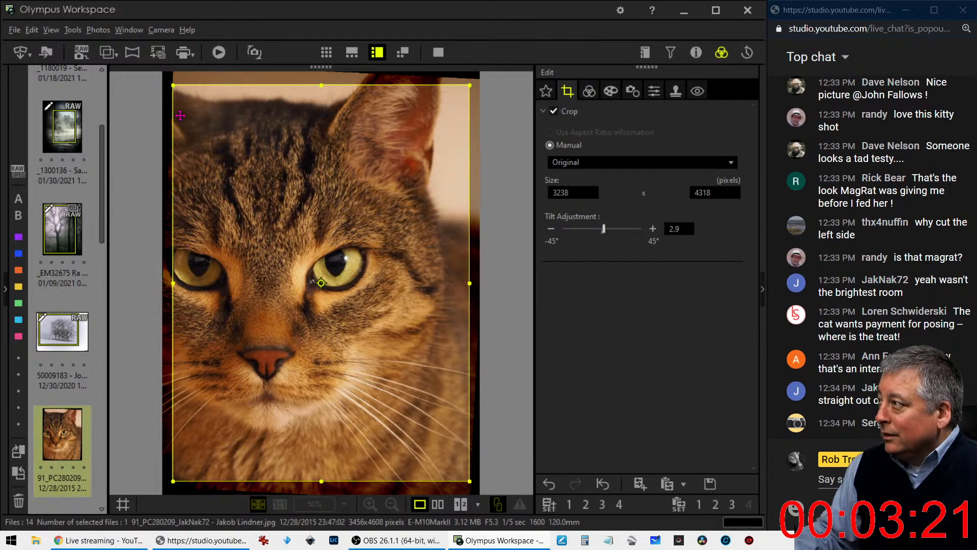
# - Crop the cat portrait at a 4:3 ratio around one eye, the nose and the whiskers, about 2241 x 2988 pixels, and preview it
pyautogui.moveTo(175, 87); pyautogui.dragTo(259, 164)
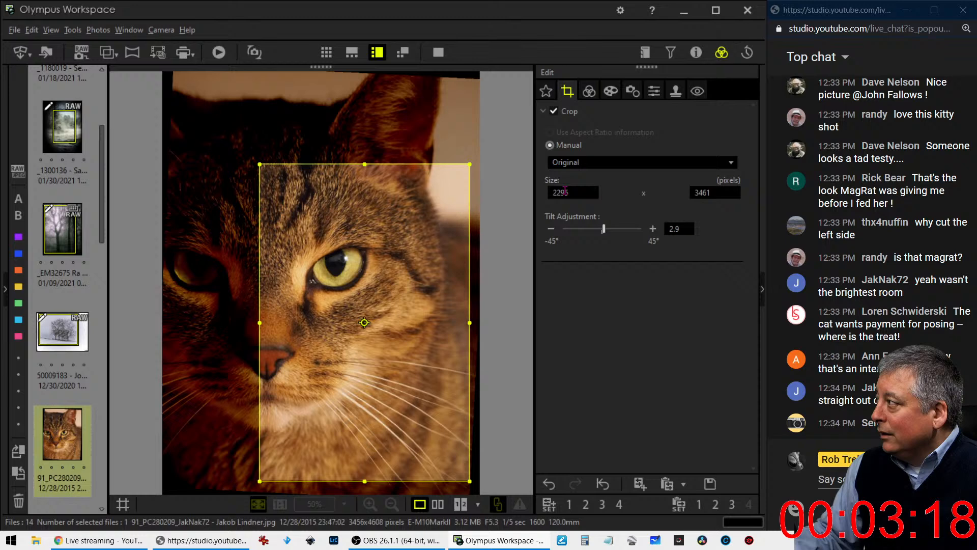
pyautogui.click(588, 168)
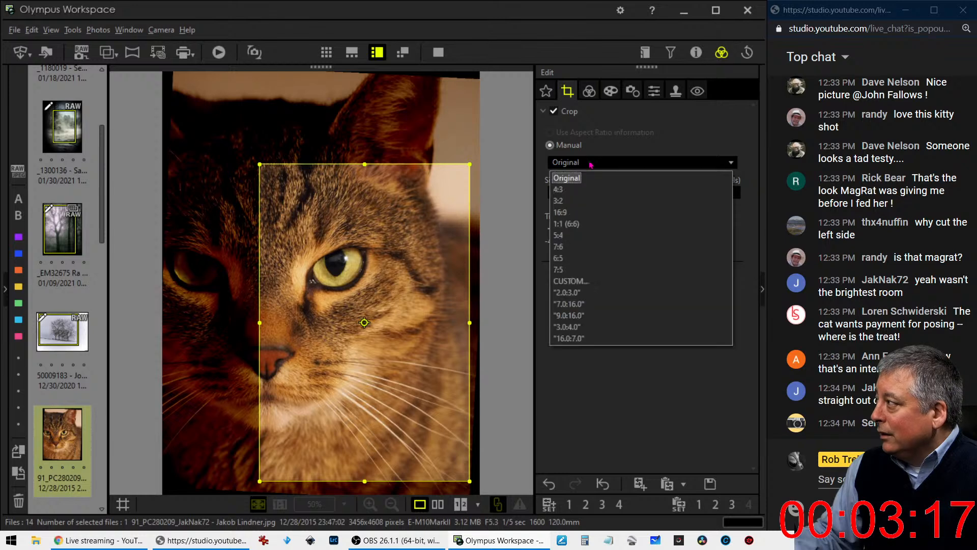
pyautogui.click(584, 192)
pyautogui.moveTo(173, 86); pyautogui.dragTo(274, 207)
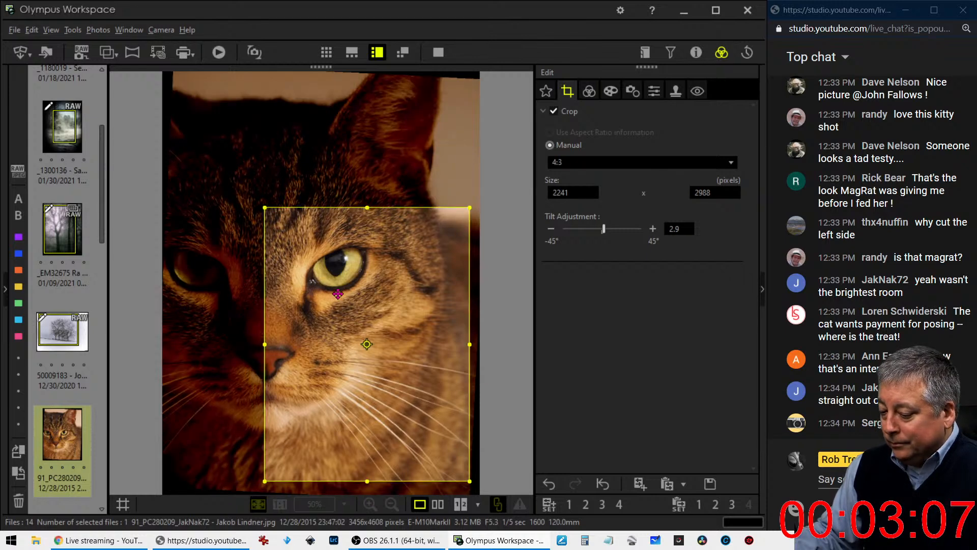
pyautogui.click(589, 92)
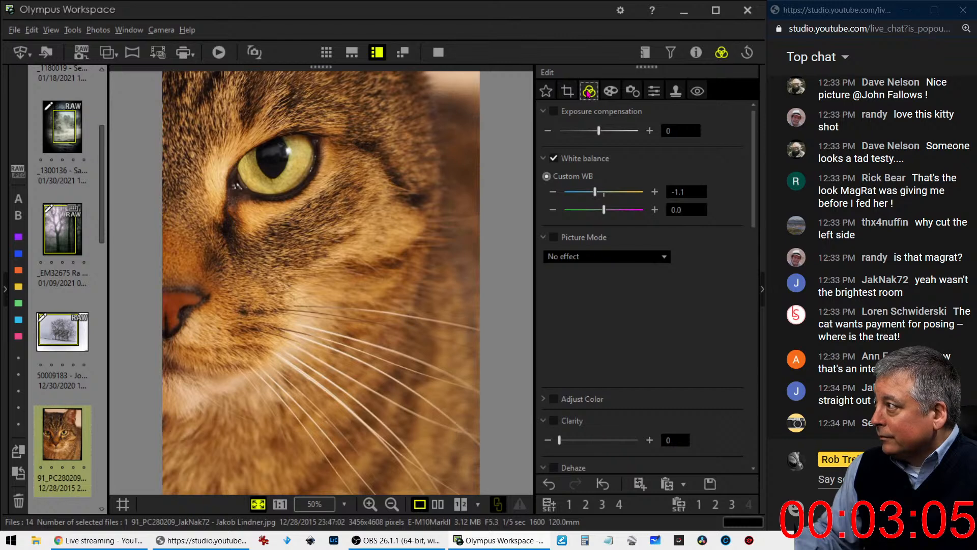
# - Refine the 4:3 crop around the single eye and whiskers, resizing the frame to about 2214 x 2952 pixels
pyautogui.click(569, 92)
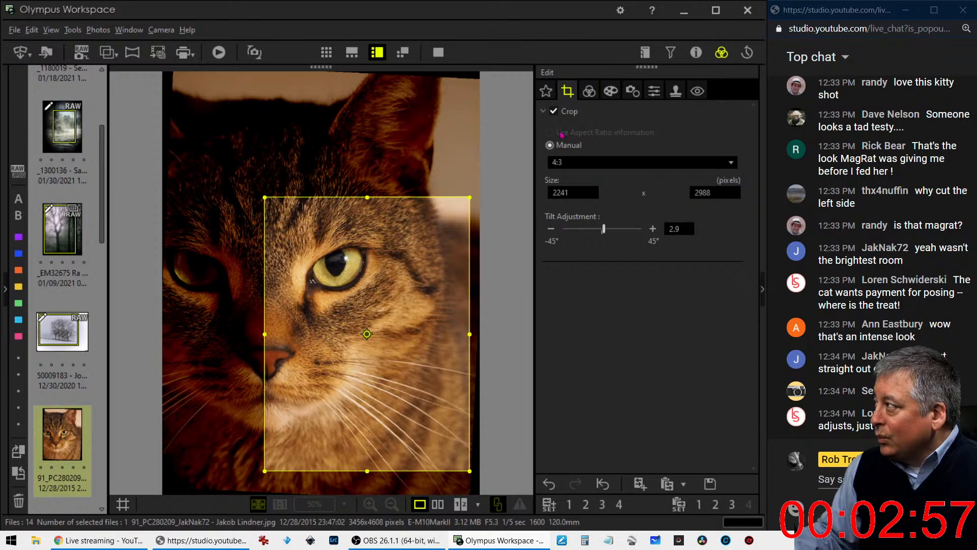
pyautogui.click(589, 93)
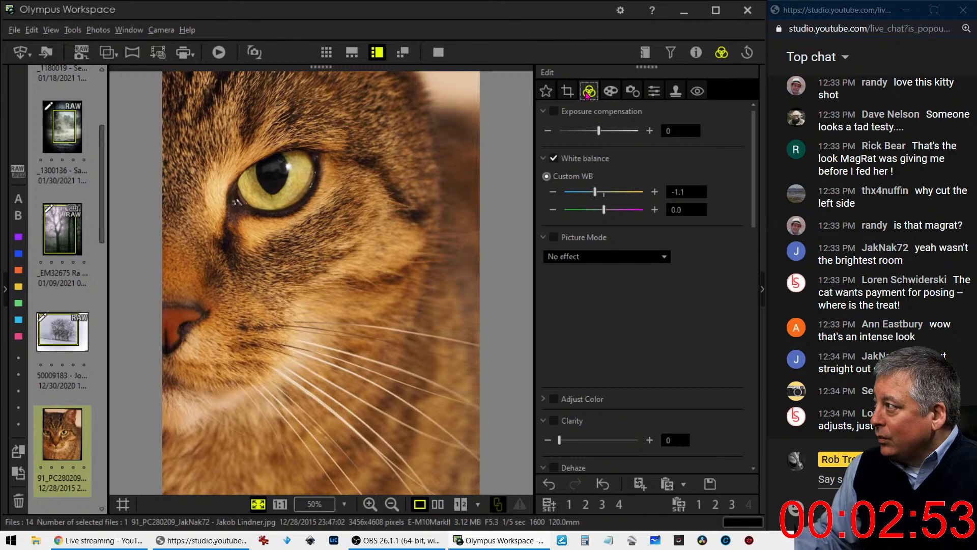
pyautogui.click(567, 91)
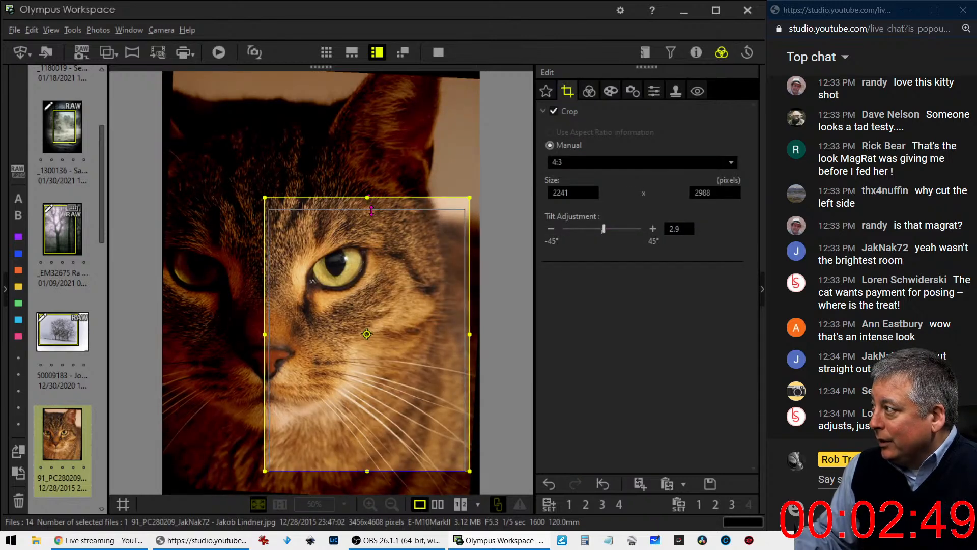
pyautogui.moveTo(373, 217); pyautogui.dragTo(373, 216)
pyautogui.moveTo(376, 262); pyautogui.dragTo(372, 262)
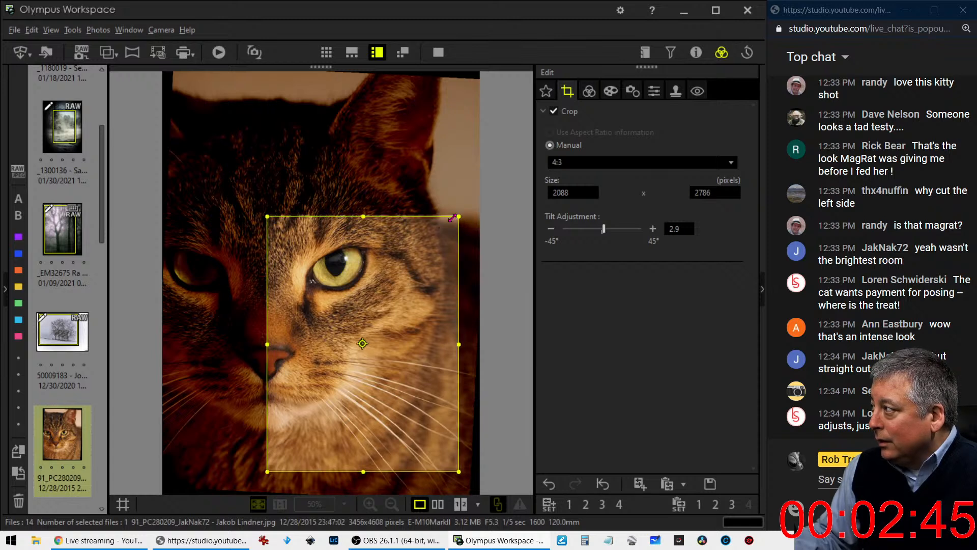
pyautogui.moveTo(458, 216); pyautogui.dragTo(499, 191)
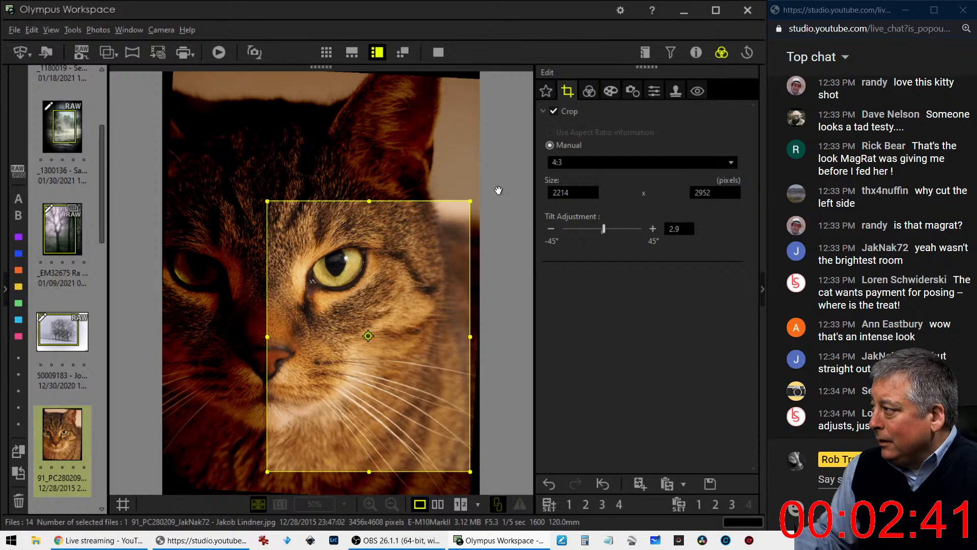
# - Change the crop ratio to 5:4 and frame one eye and the whiskers at about 2223 x 2781 pixels, and preview the result
pyautogui.click(559, 164)
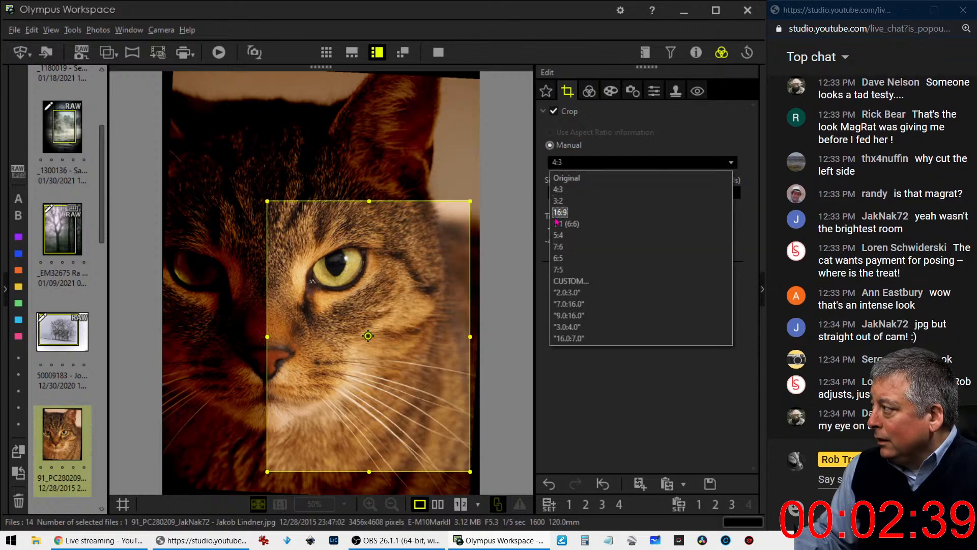
pyautogui.click(558, 235)
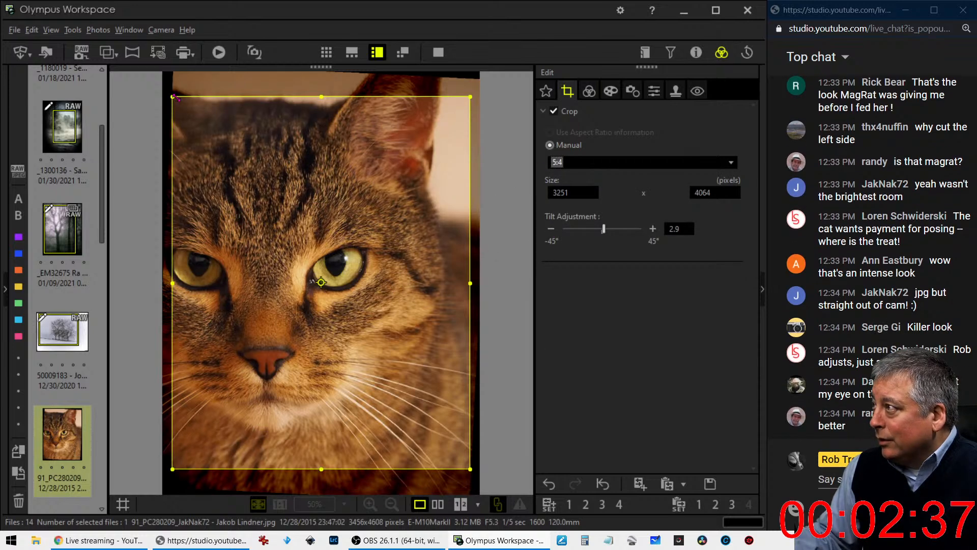
pyautogui.moveTo(174, 97); pyautogui.dragTo(291, 216)
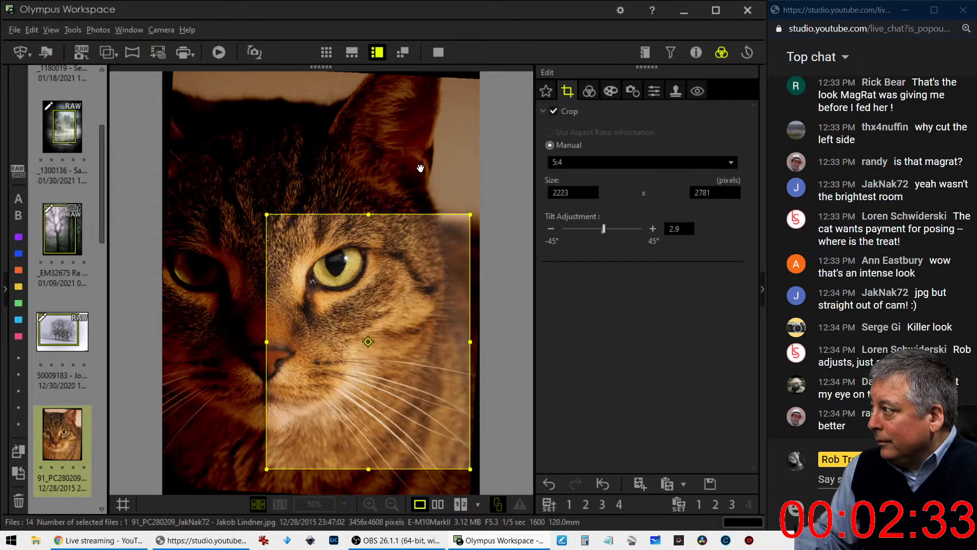
pyautogui.click(588, 91)
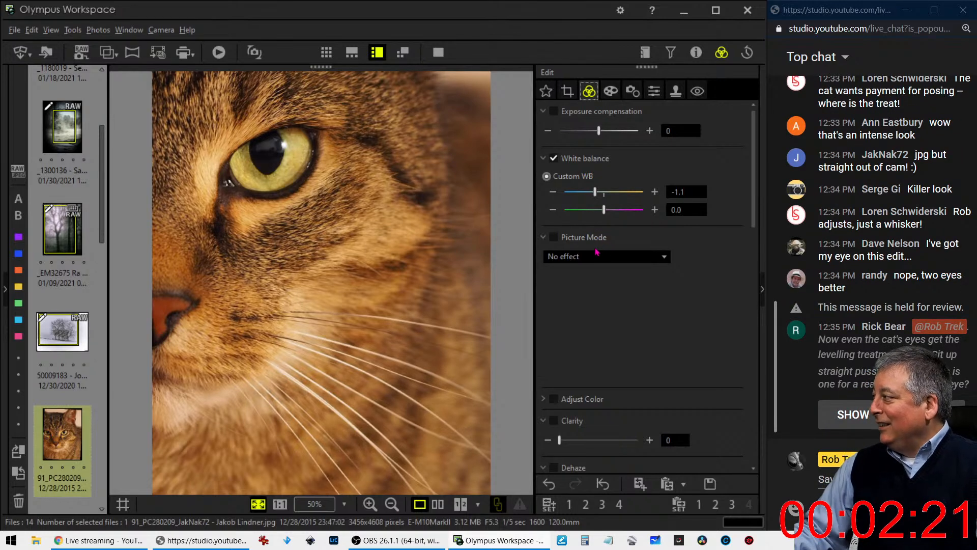
pyautogui.scroll(1, 819, 400)
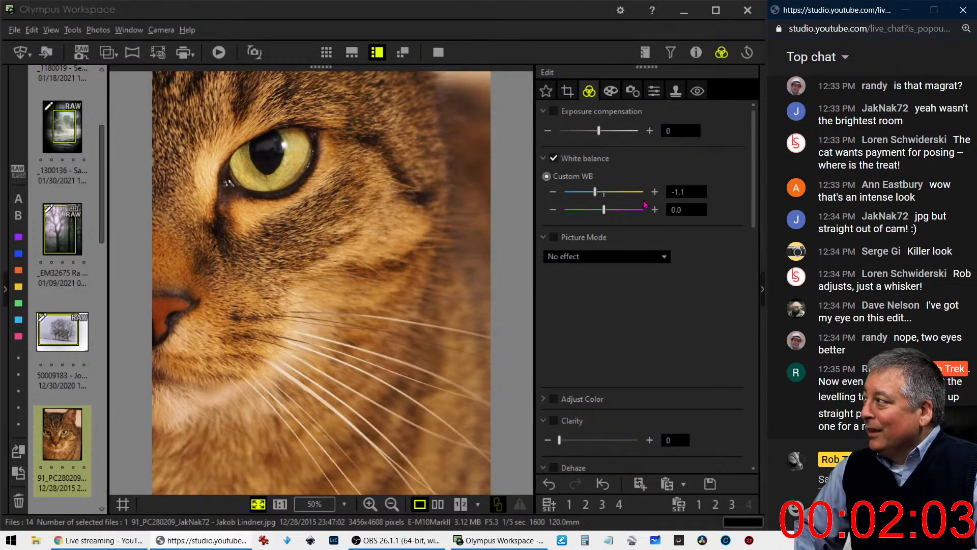
# - Test a sharpness of 4 on the cat photo and settle on a value of 2
pyautogui.click(654, 91)
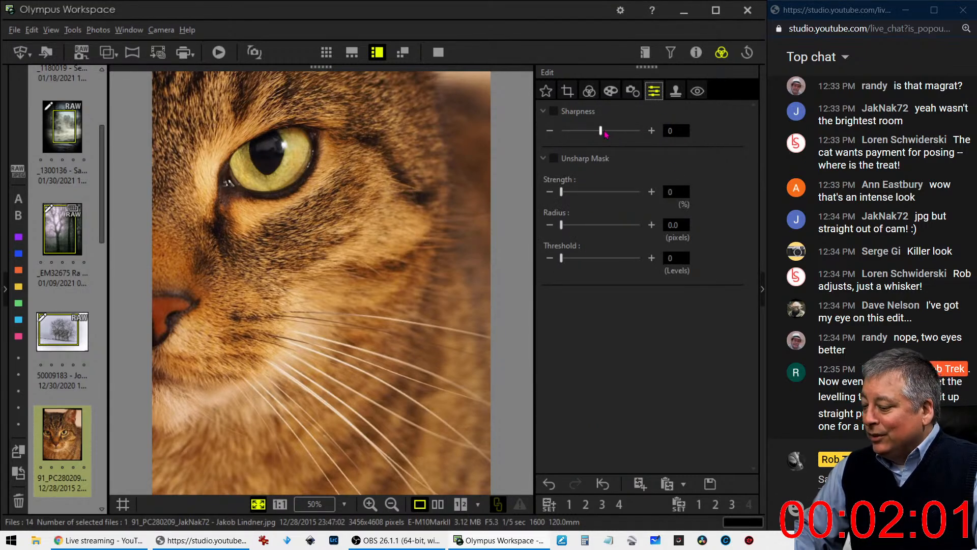
pyautogui.moveTo(601, 131); pyautogui.dragTo(623, 132)
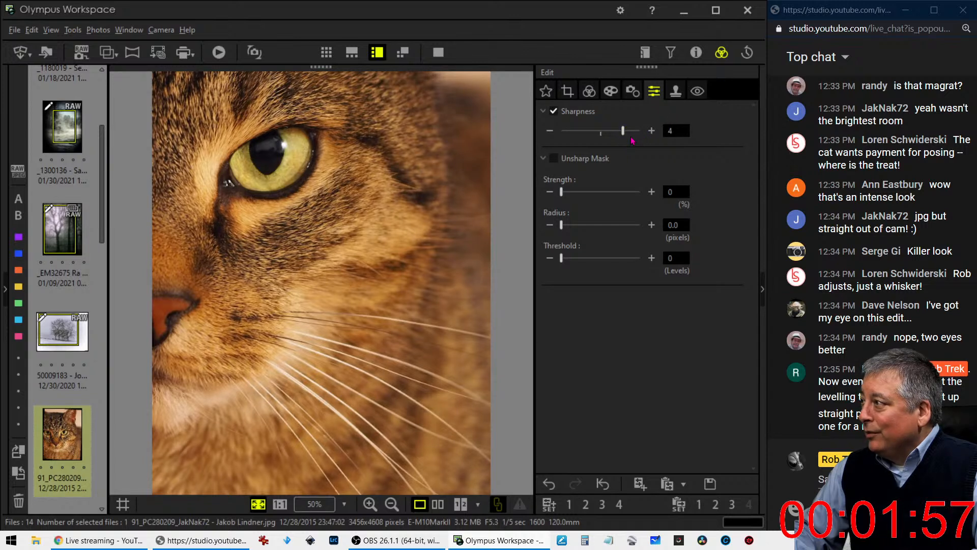
pyautogui.moveTo(623, 134); pyautogui.dragTo(617, 137)
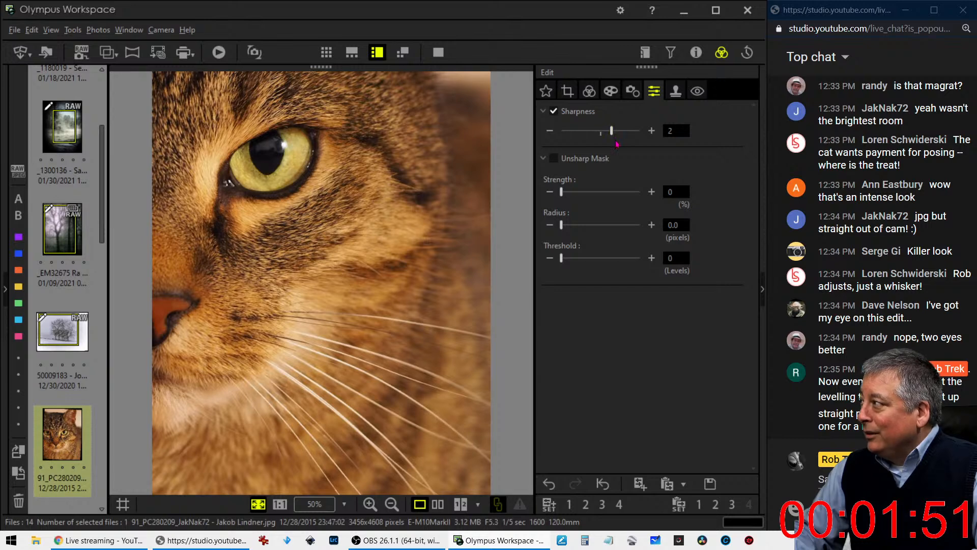
# - Leave the photo without an art filter and cool the custom white balance slightly to a blue-amber value of -1.2
pyautogui.click(613, 94)
pyautogui.click(618, 129)
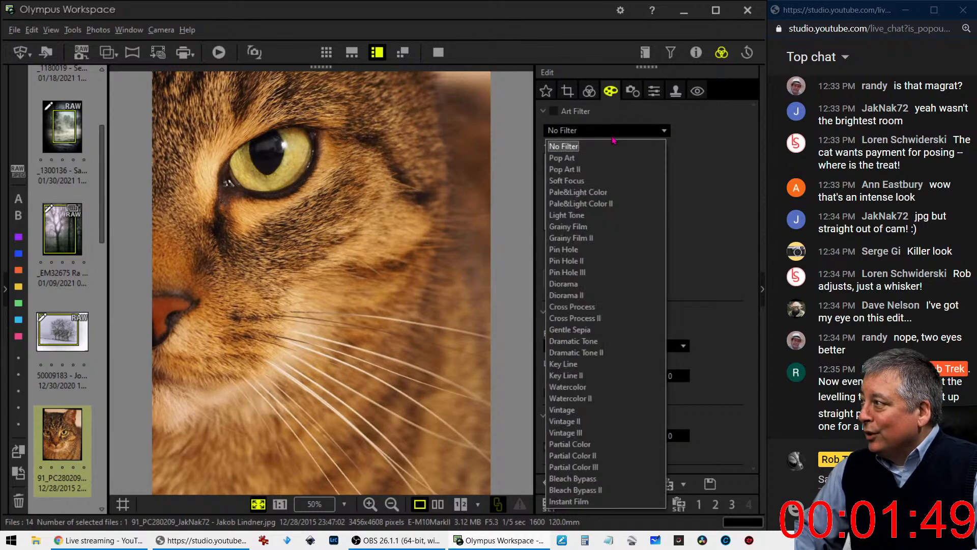
pyautogui.click(591, 91)
pyautogui.click(554, 192)
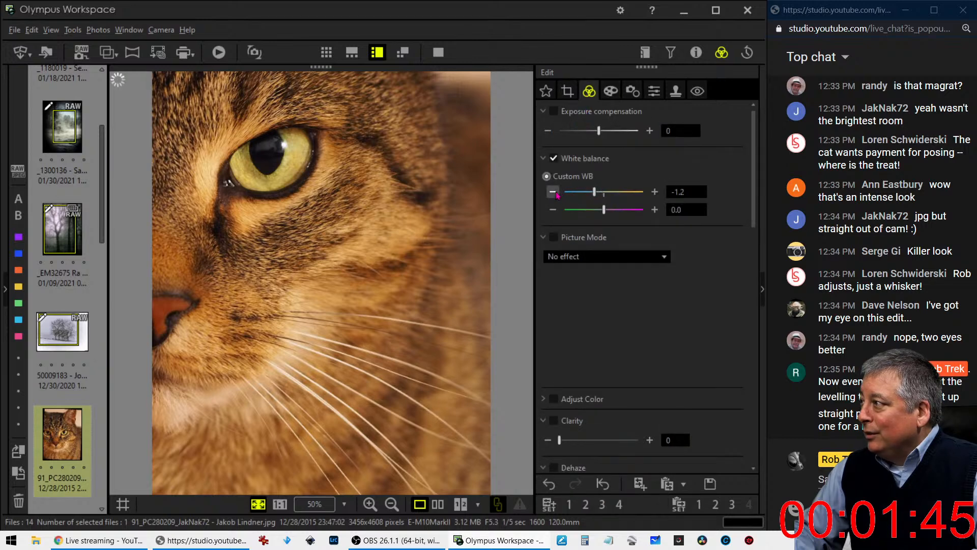
# - In the color adjustments, test the yellow saturation at 7, return it to 0, and raise the red saturation to 7
pyautogui.click(543, 399)
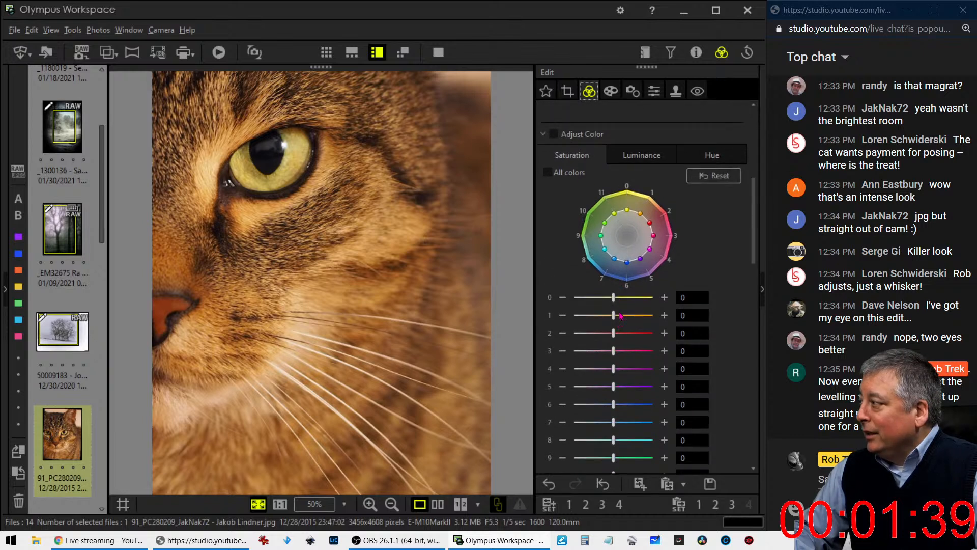
pyautogui.moveTo(613, 300); pyautogui.dragTo(665, 304)
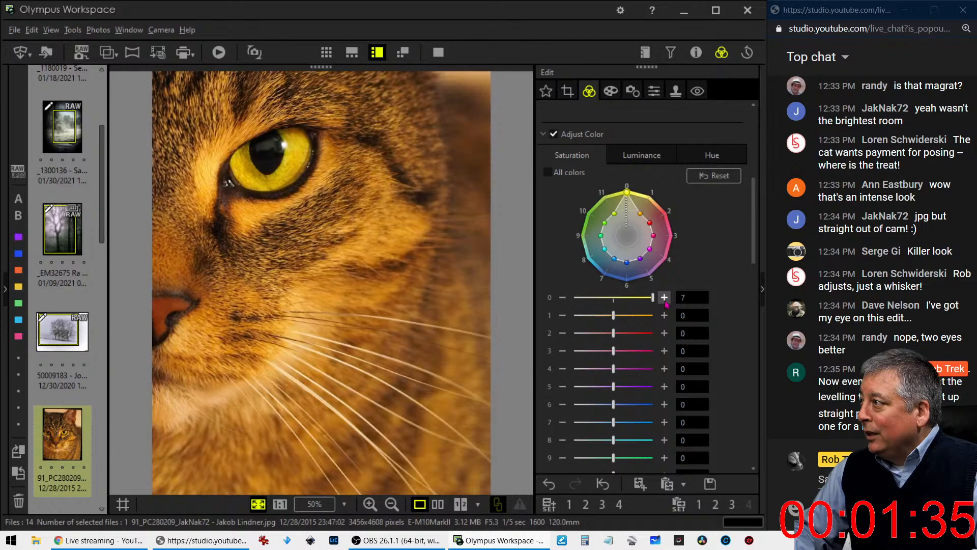
pyautogui.moveTo(654, 300); pyautogui.dragTo(616, 304)
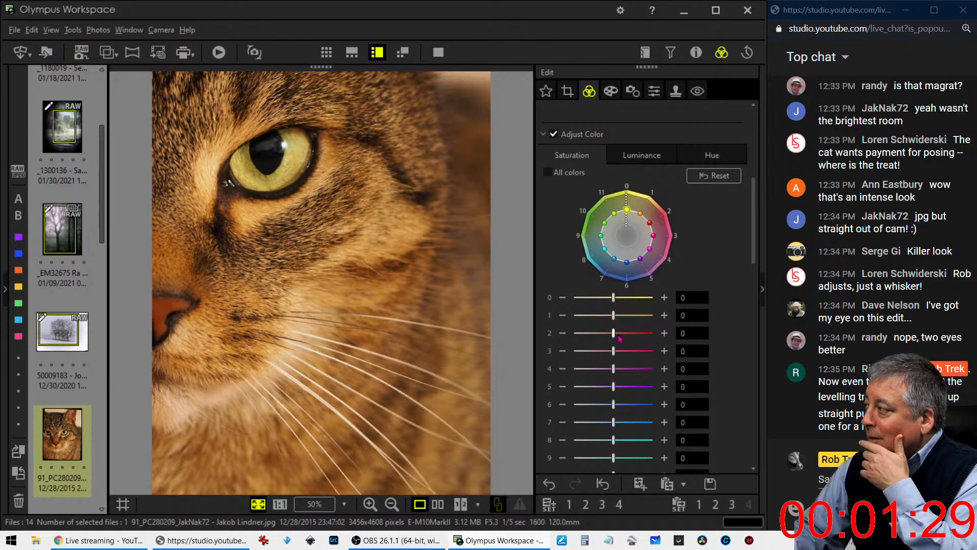
pyautogui.click(634, 334)
pyautogui.moveTo(634, 337); pyautogui.dragTo(656, 338)
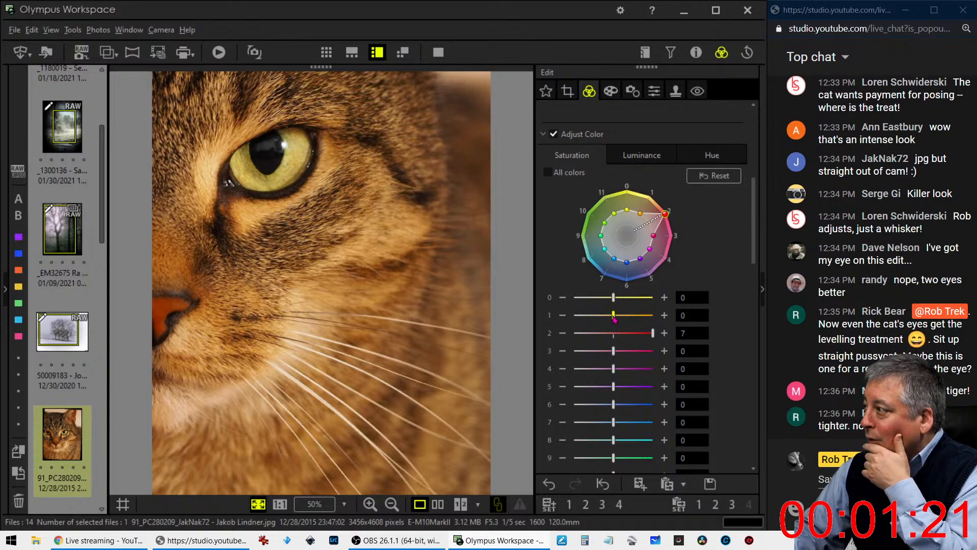
# - Try lowering the orange saturation to -2, and return it to 0
pyautogui.moveTo(614, 316); pyautogui.dragTo(604, 317)
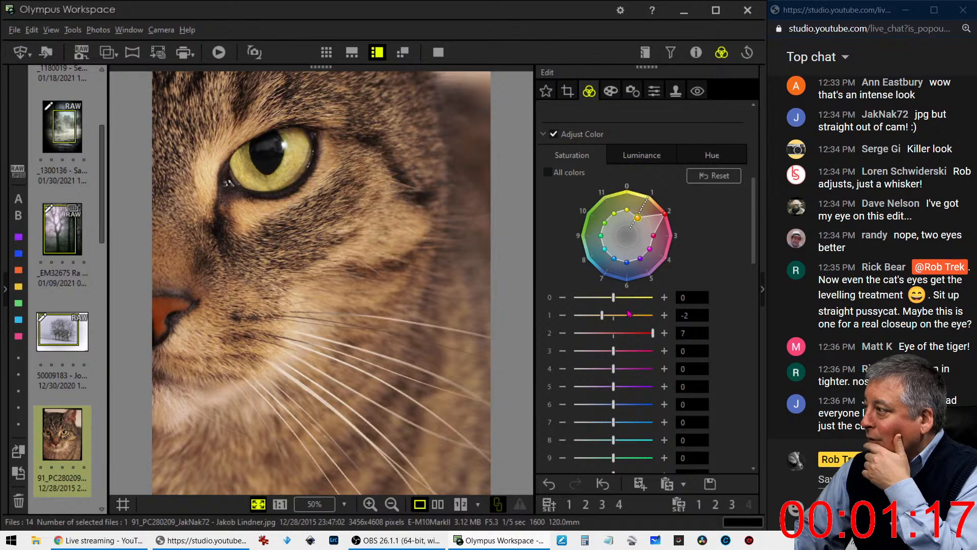
pyautogui.click(663, 316)
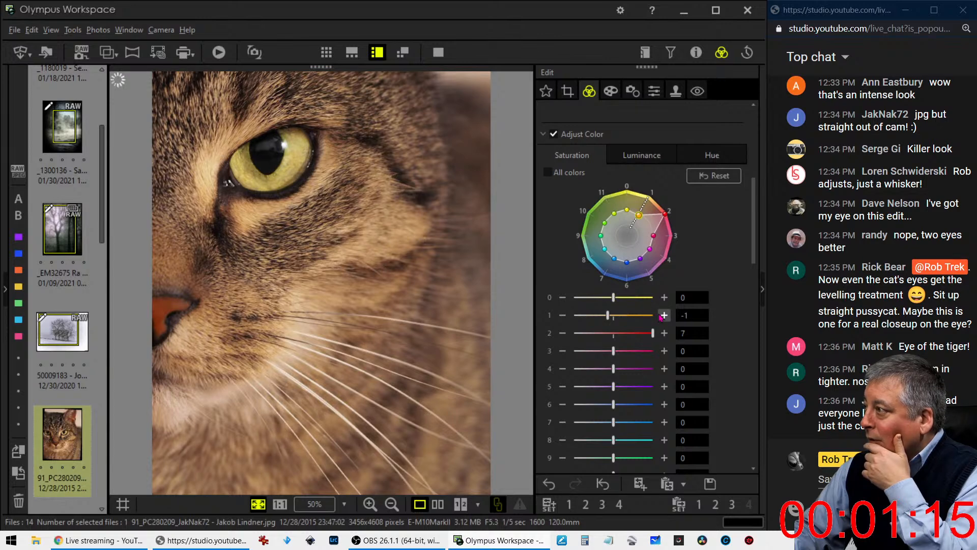
pyautogui.click(663, 315)
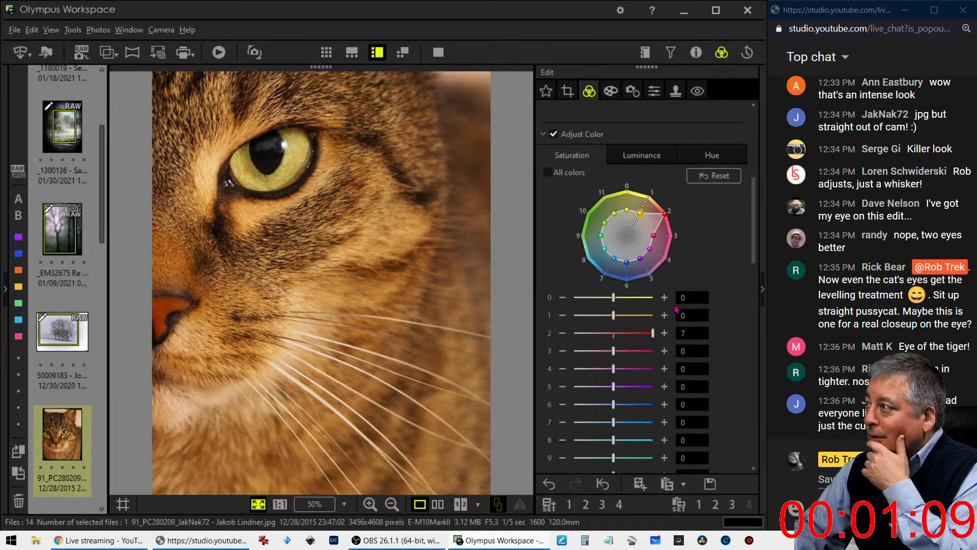
pyautogui.scroll(-5, 676, 309)
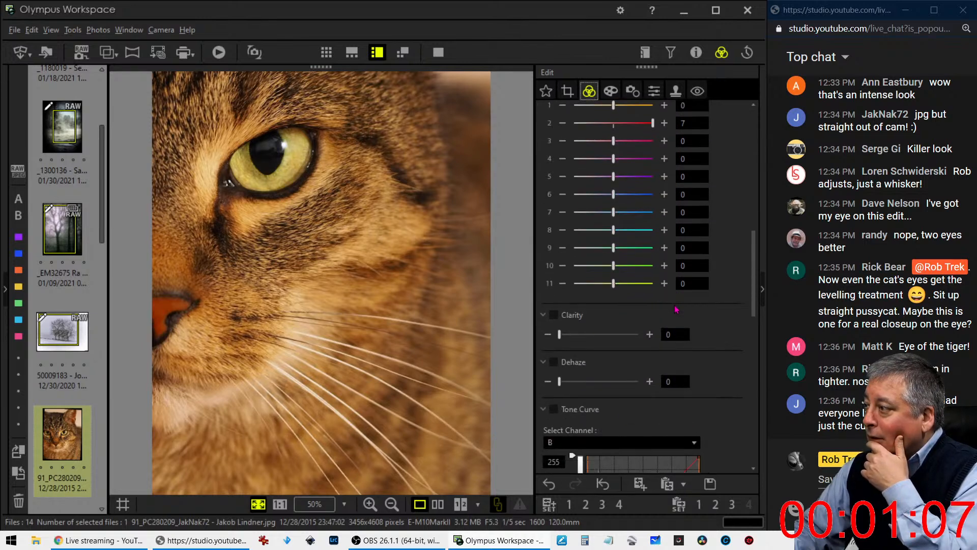
pyautogui.scroll(-1, 676, 309)
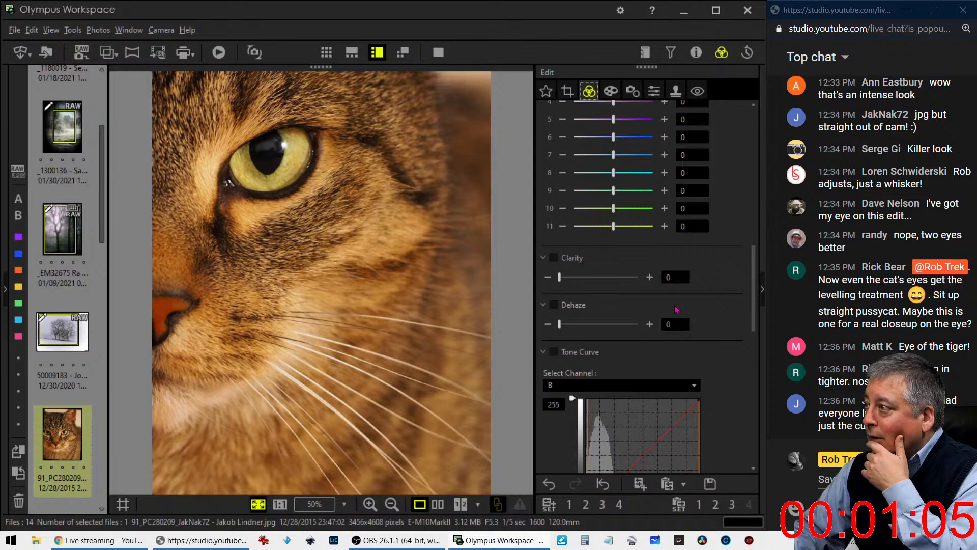
pyautogui.scroll(9, 676, 308)
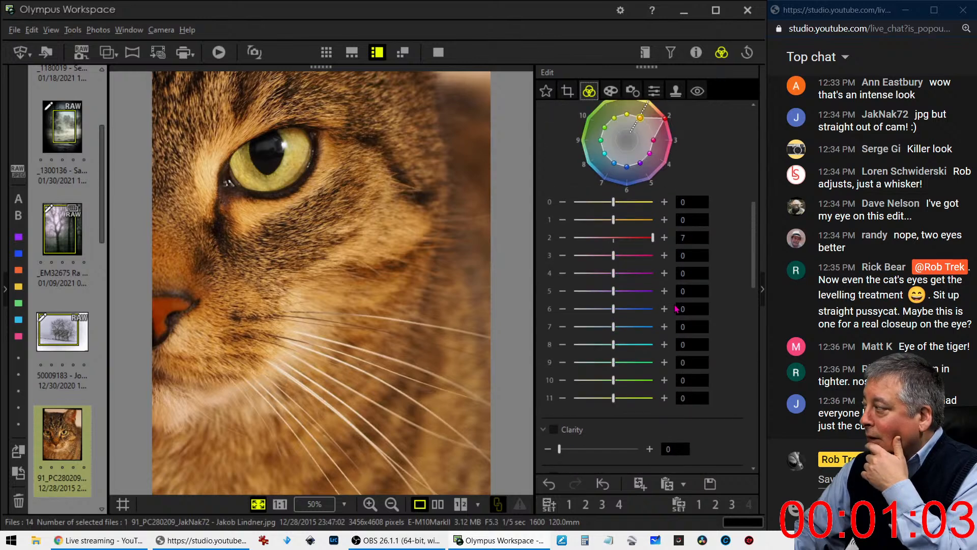
pyautogui.scroll(12, 676, 308)
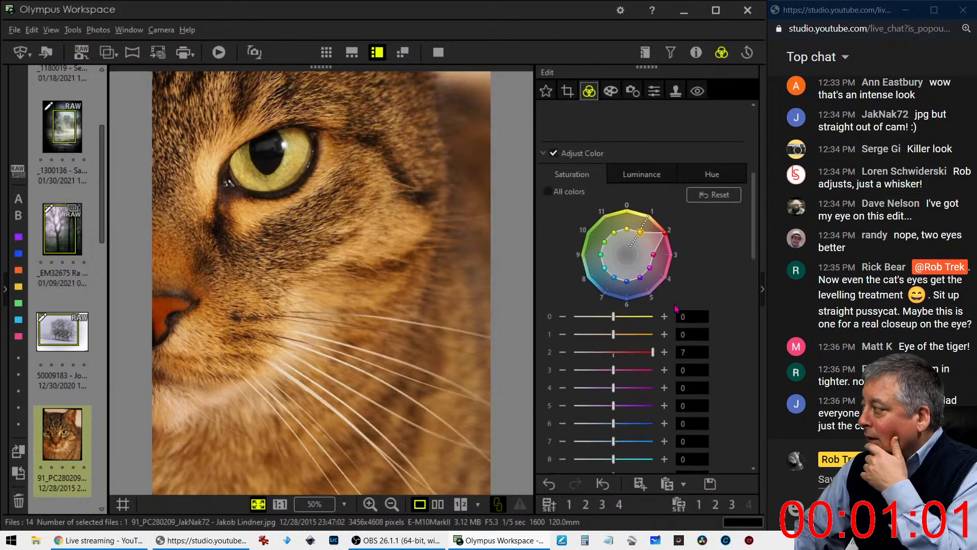
pyautogui.scroll(1, 676, 309)
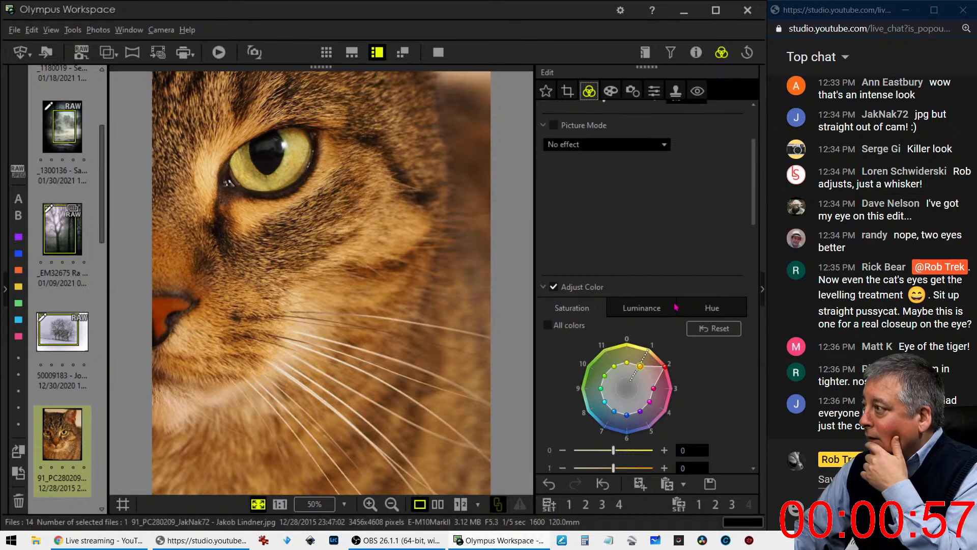
# - Turn the 5:4 crop to landscape orientation and enlarge it to about 3407 x 2727 pixels so it includes both eyes
pyautogui.click(566, 91)
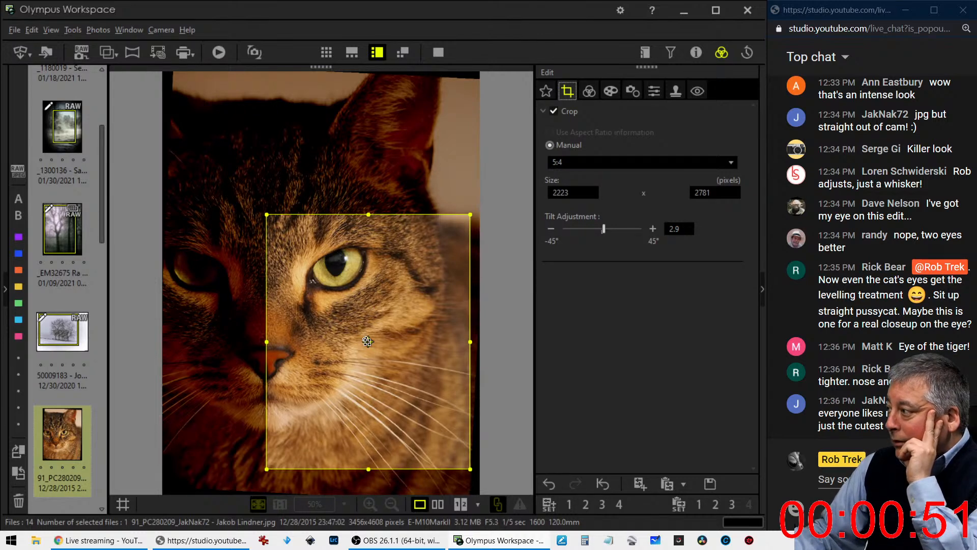
pyautogui.click(367, 341)
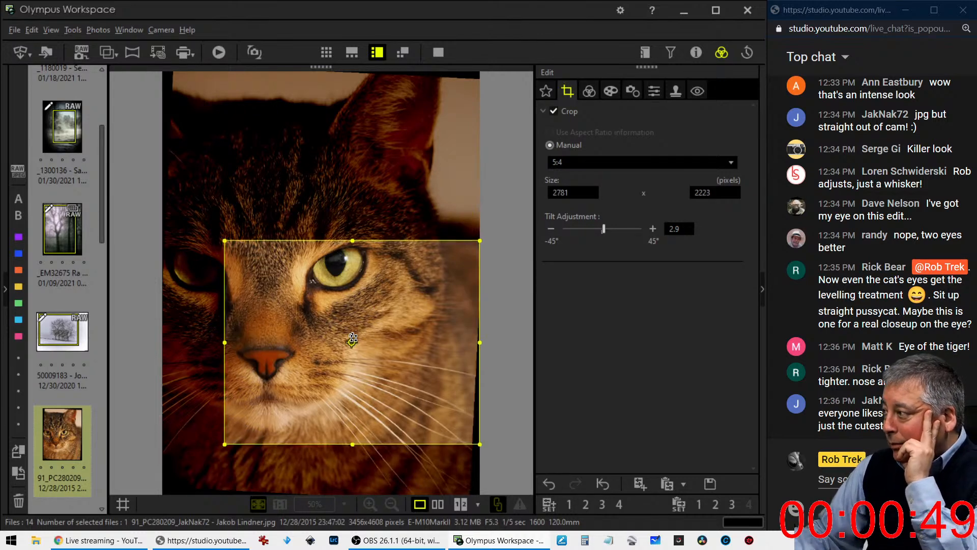
pyautogui.click(352, 342)
pyautogui.click(350, 341)
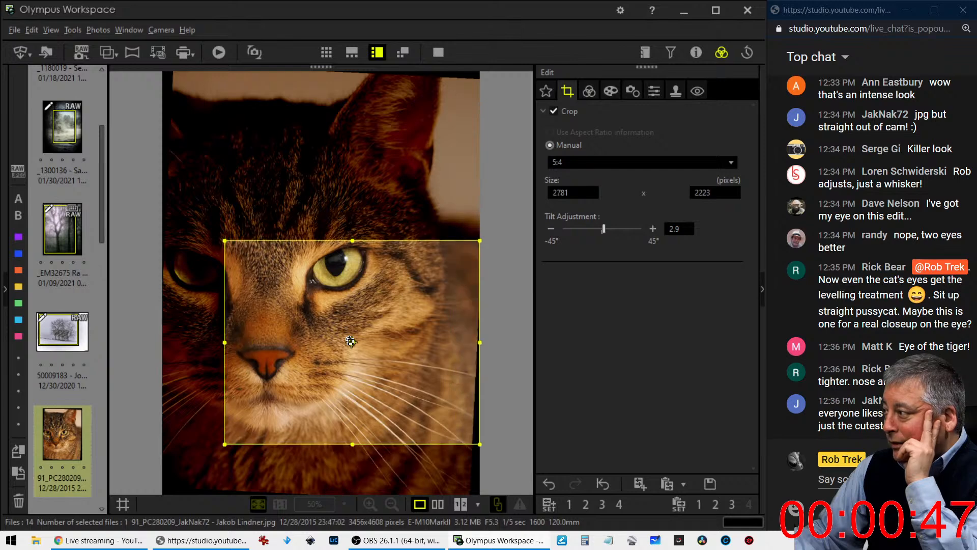
pyautogui.moveTo(225, 240); pyautogui.dragTo(167, 194)
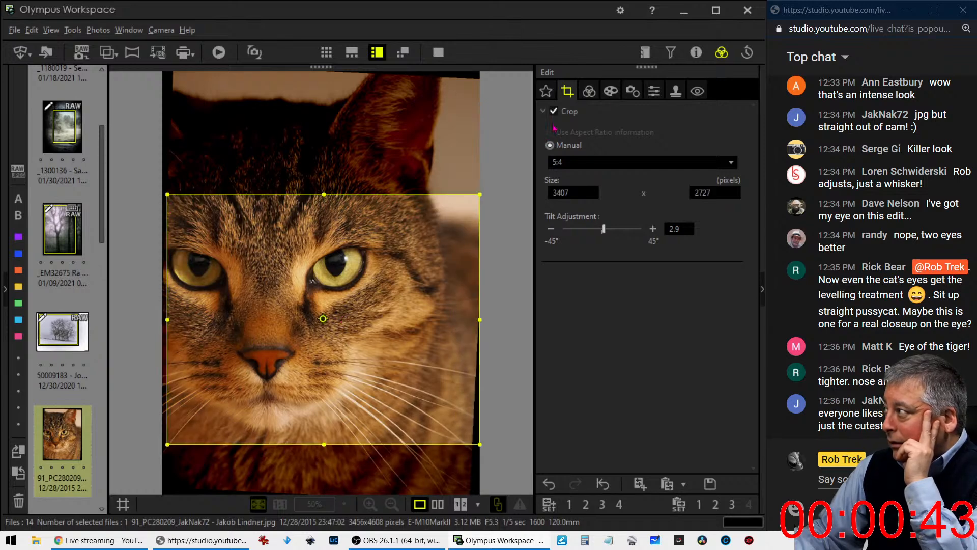
# - Compare the landscape crop of the cat with the earlier portrait crop by undoing and redoing it, and leave the landscape crop undone
pyautogui.click(589, 91)
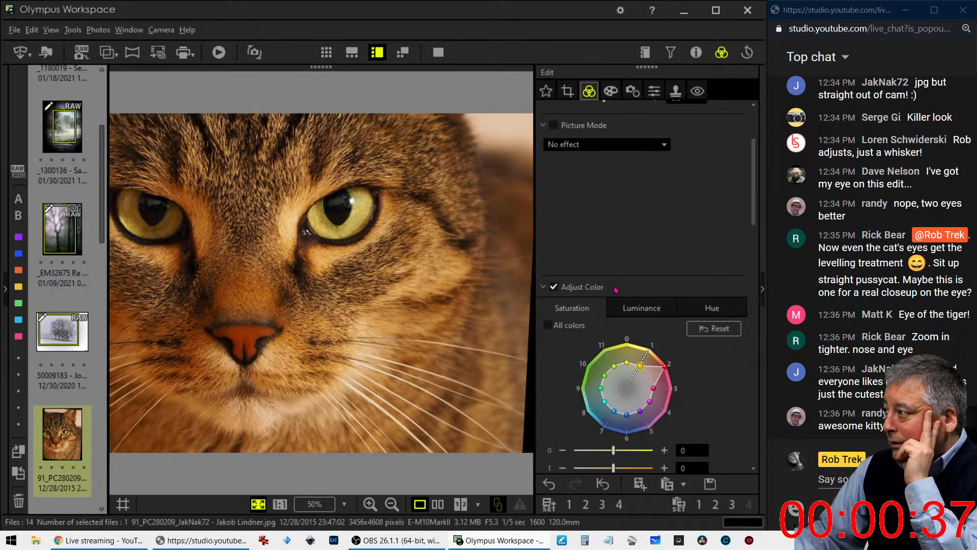
pyautogui.click(549, 484)
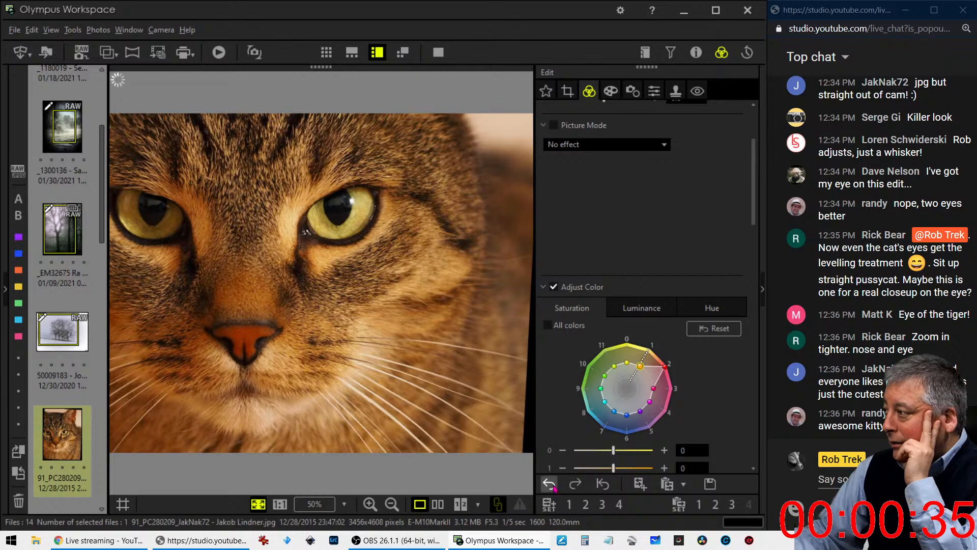
pyautogui.click(550, 484)
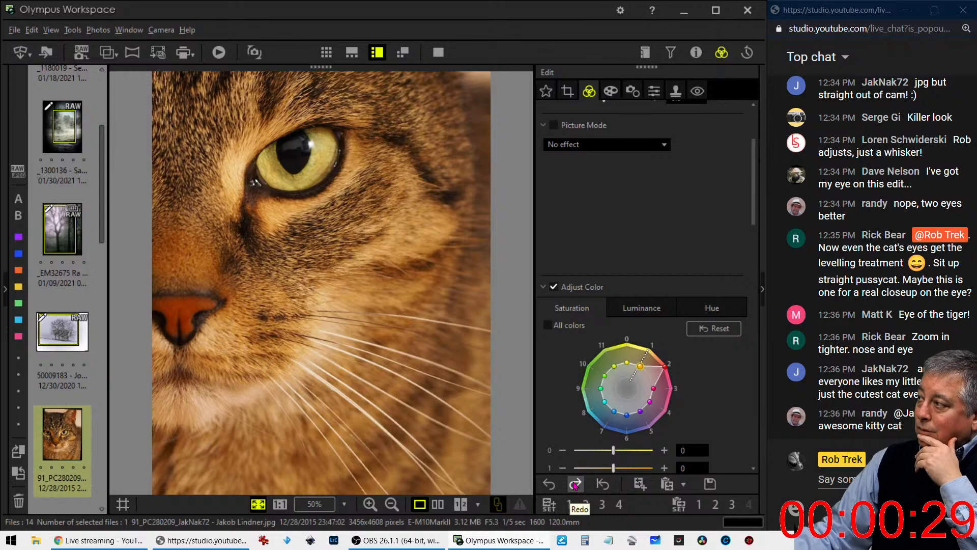
pyautogui.click(578, 485)
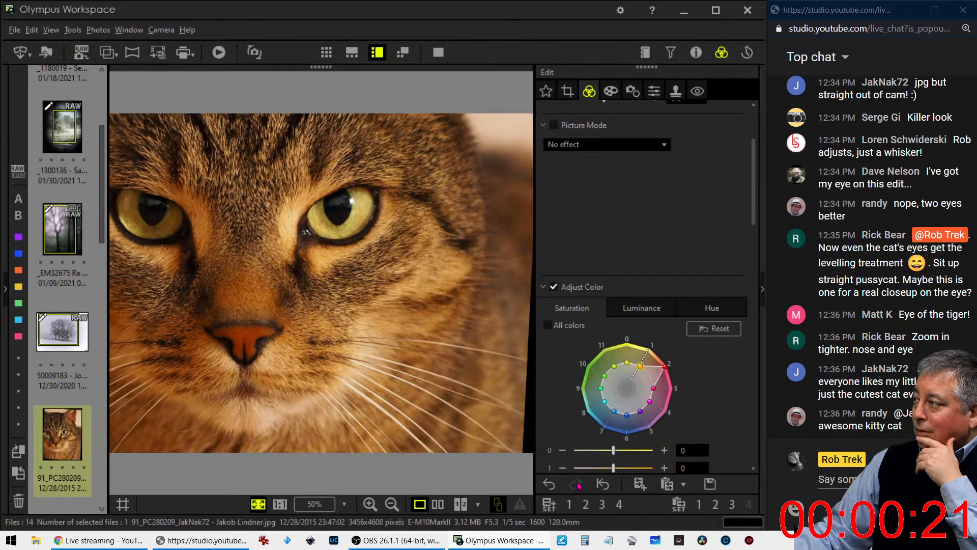
pyautogui.click(551, 485)
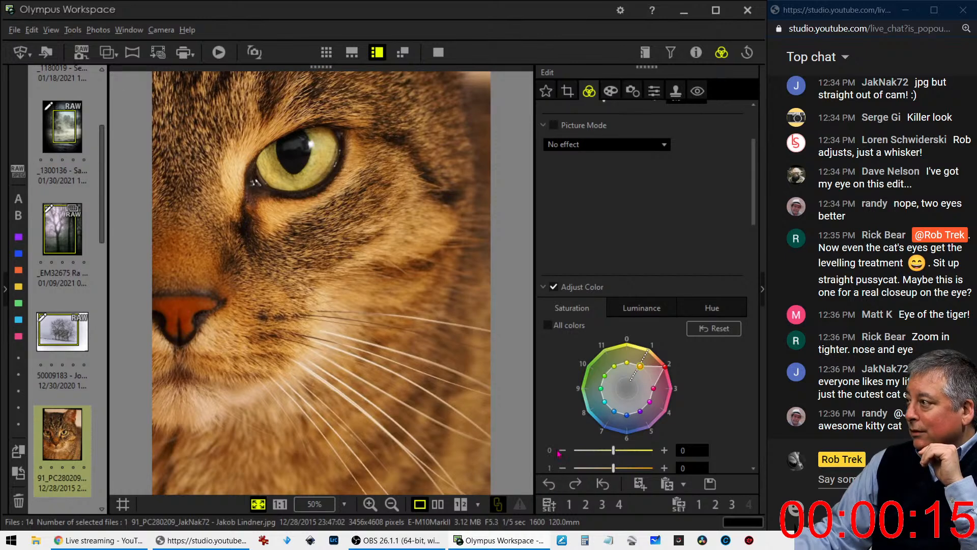
# - Shift the 5:4 portrait crop right and slightly up over the cat's face, apply it, and compare the result with the original
pyautogui.click(568, 91)
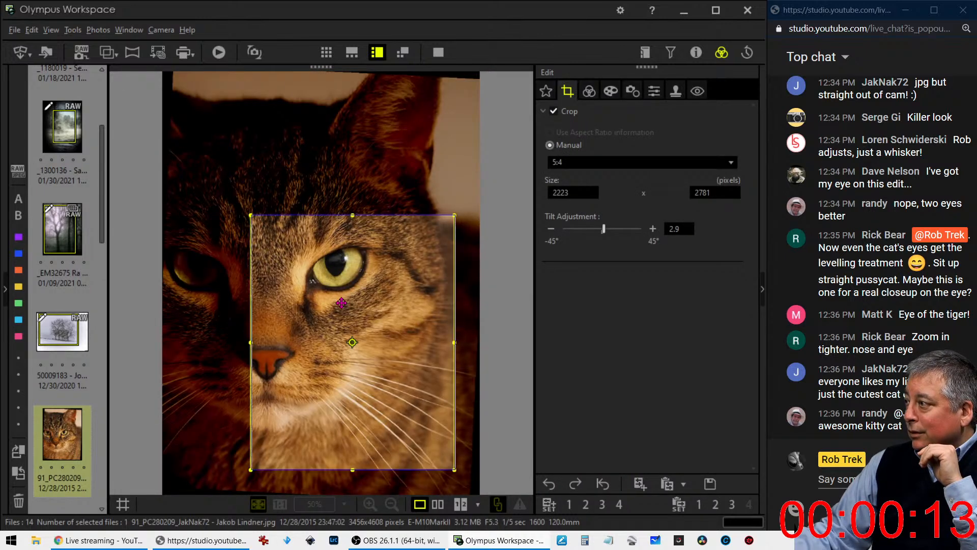
pyautogui.moveTo(346, 301); pyautogui.dragTo(356, 300)
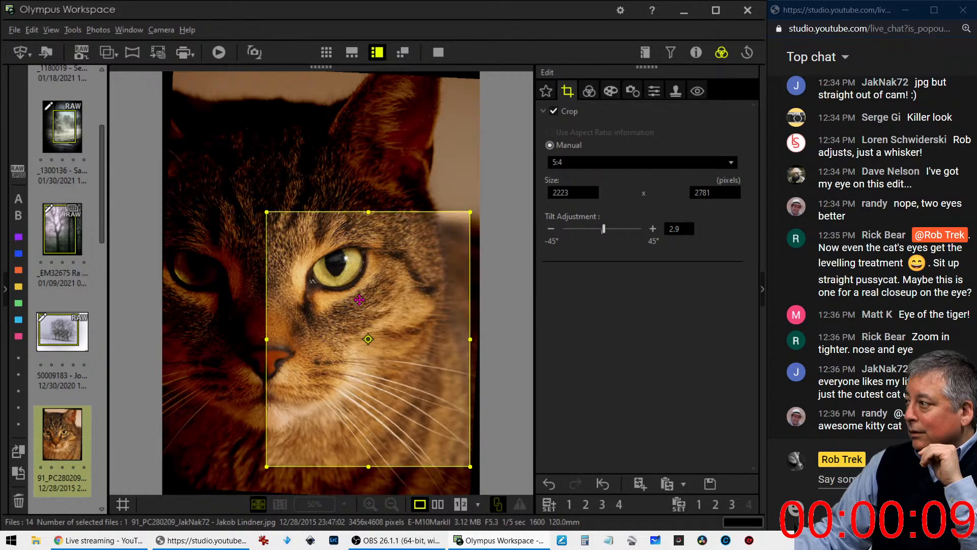
pyautogui.press('Return')
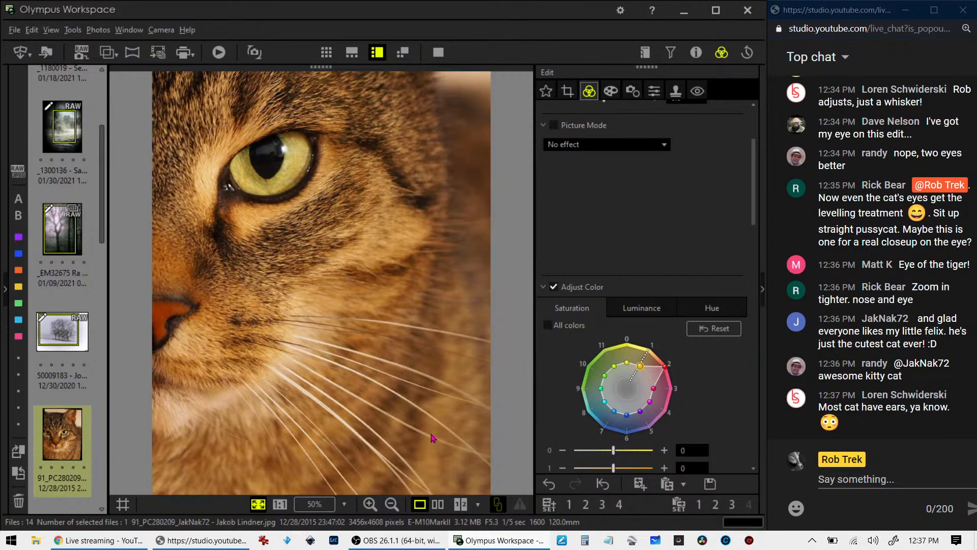
pyautogui.click(437, 504)
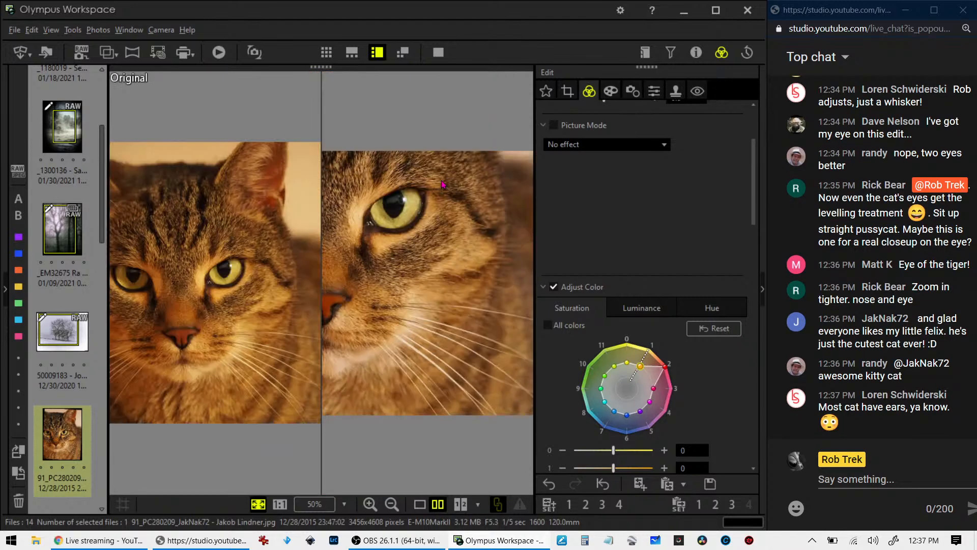
pyautogui.click(438, 52)
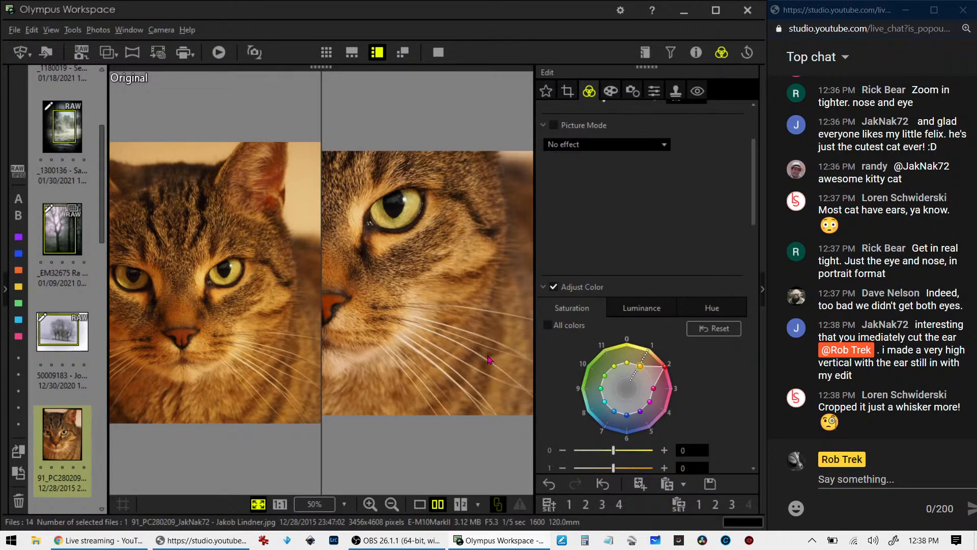
# - Set the cat photo's dehaze to 100 and its clarity to 38, and check the result full screen
pyautogui.scroll(-10, 557, 348)
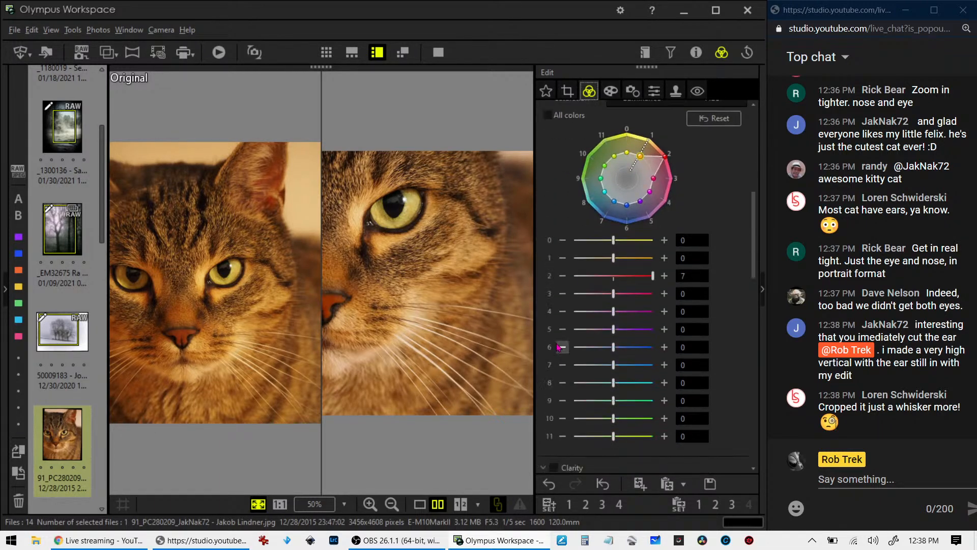
pyautogui.moveTo(565, 309); pyautogui.dragTo(643, 314)
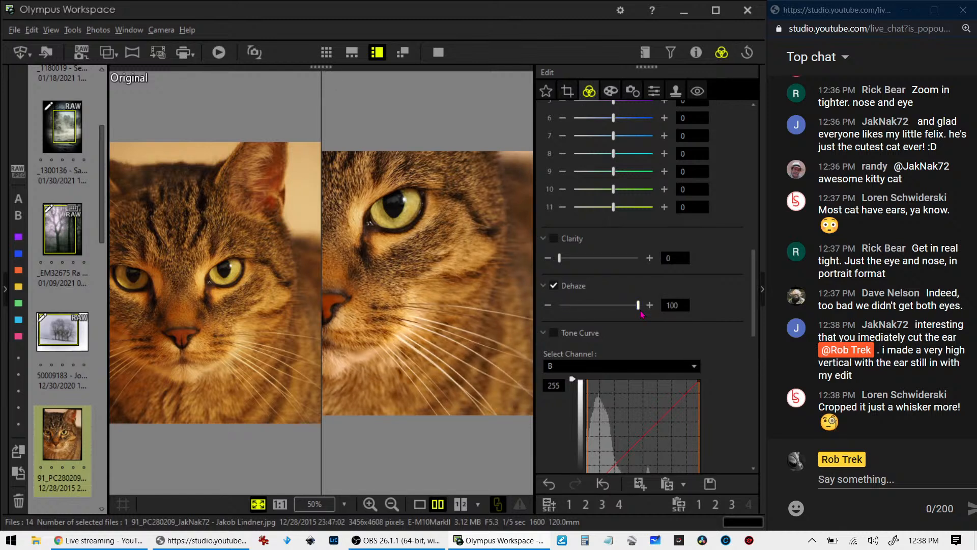
pyautogui.moveTo(559, 258); pyautogui.dragTo(593, 264)
pyautogui.click(439, 52)
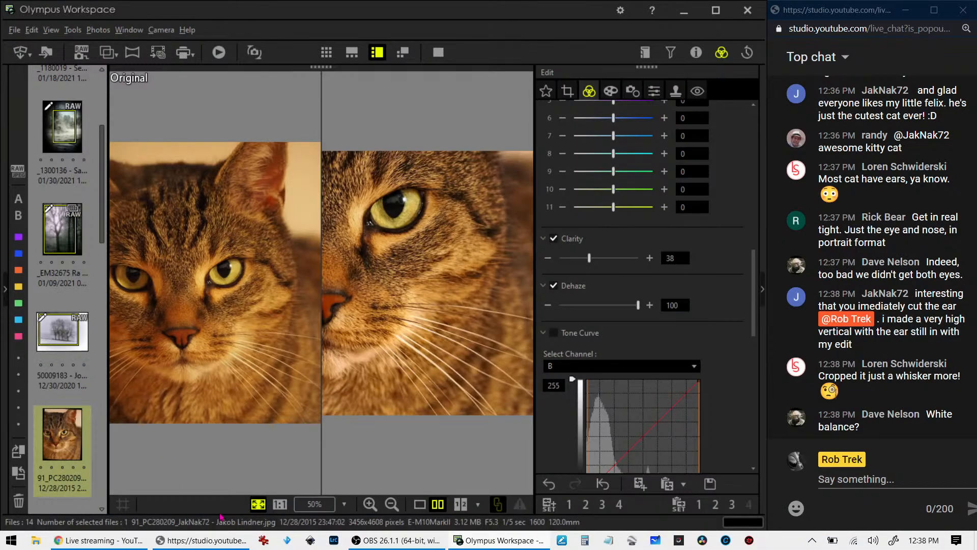
# - Return to the single-image view and cool the custom white balance to a blue-amber value of -1.4
pyautogui.click(419, 504)
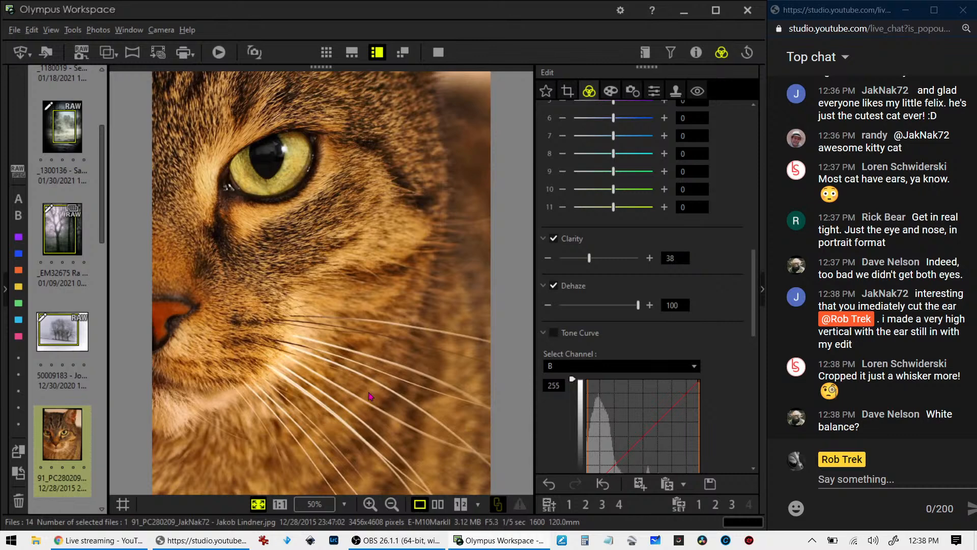
pyautogui.scroll(10, 537, 270)
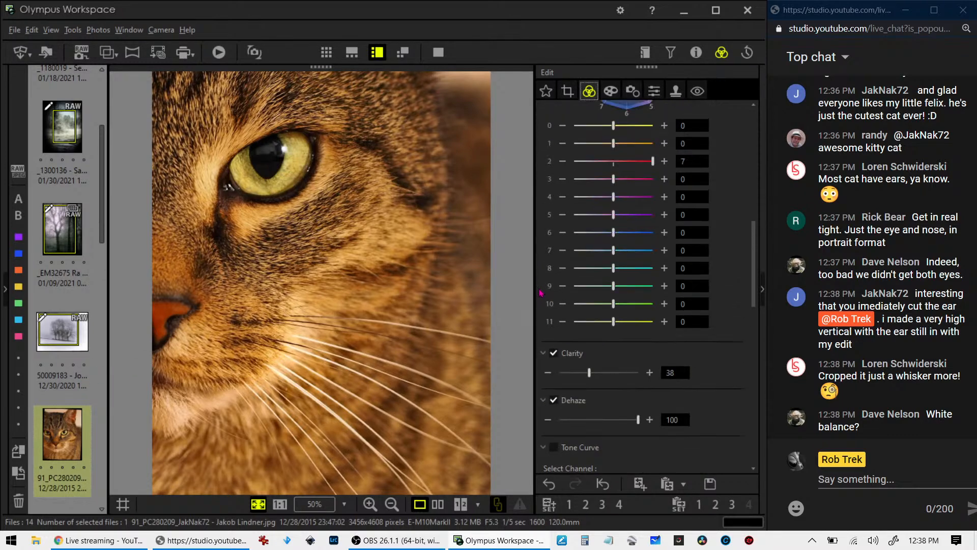
pyautogui.scroll(2, 543, 294)
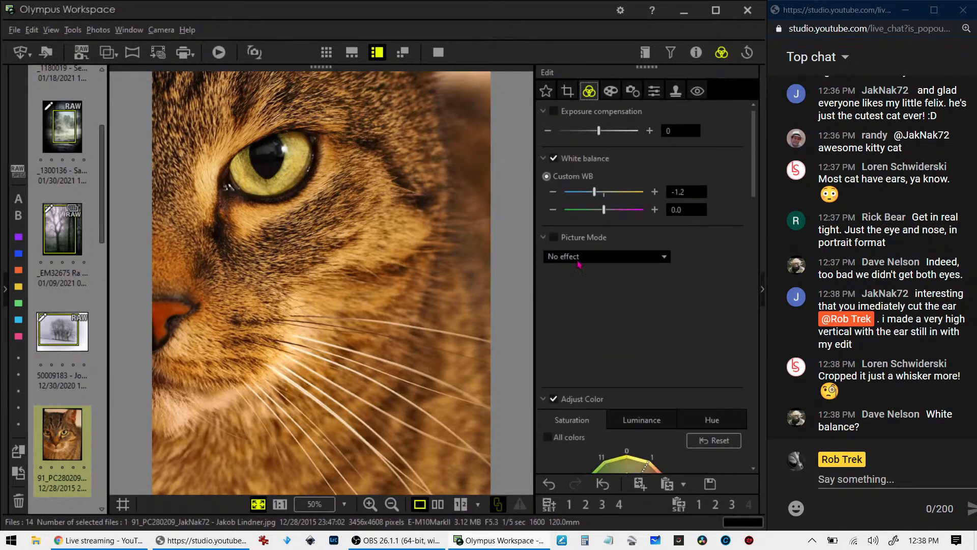
pyautogui.click(553, 191)
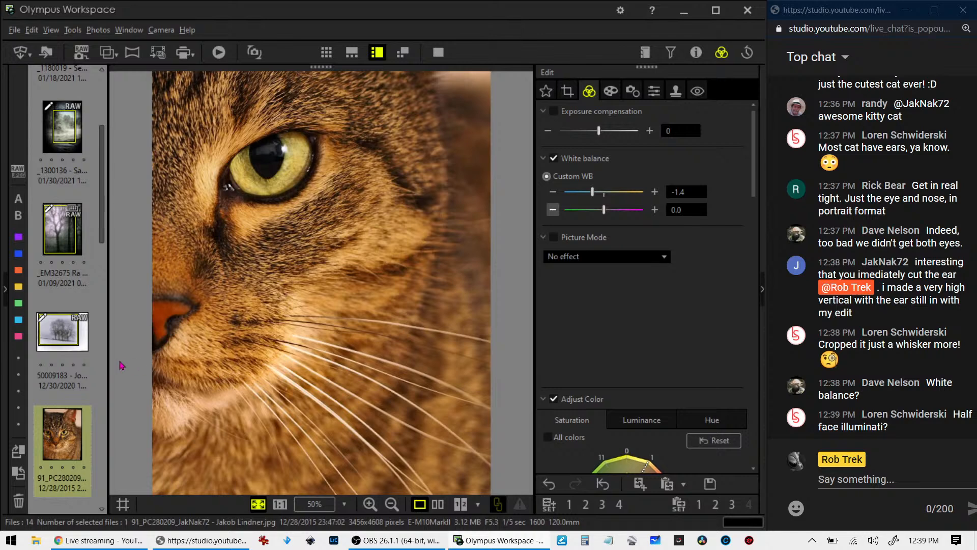
# - Open the AbandonedStaircase photo, check its shooting properties, and view it full screen
pyautogui.scroll(-2, 87, 403)
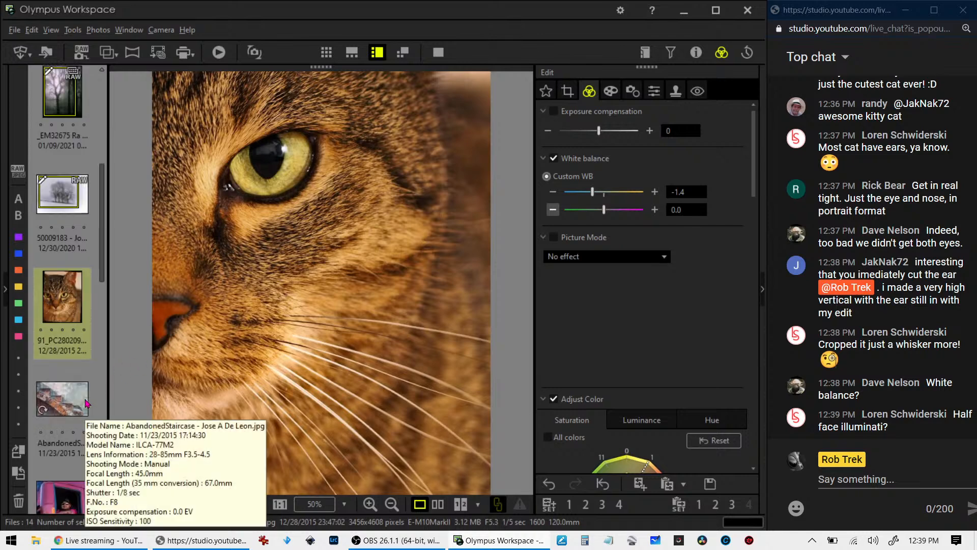
pyautogui.click(87, 404)
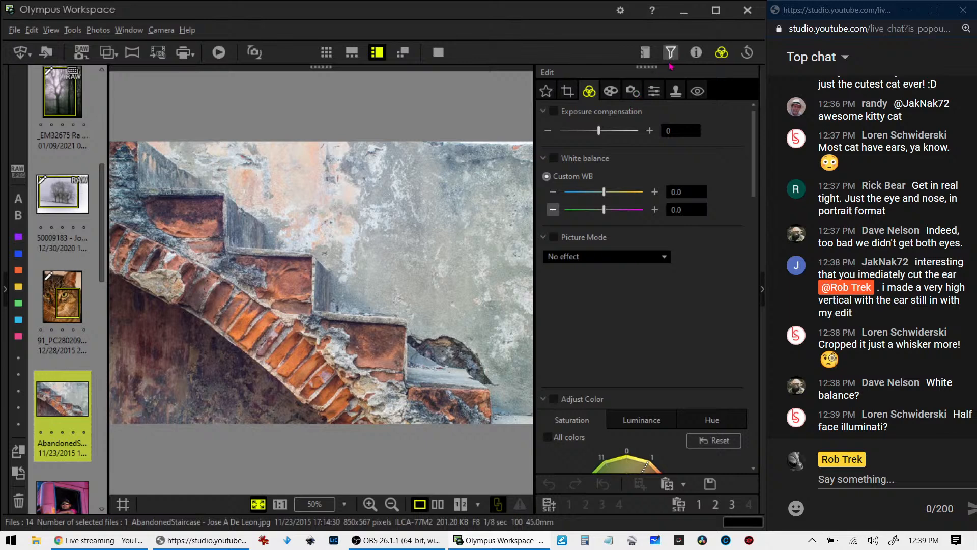
pyautogui.click(695, 55)
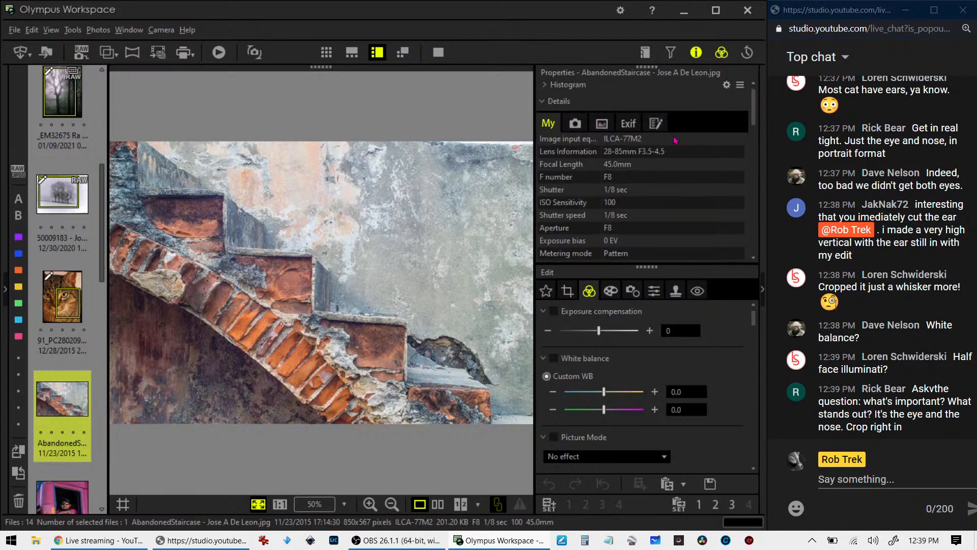
pyautogui.click(697, 52)
pyautogui.click(438, 52)
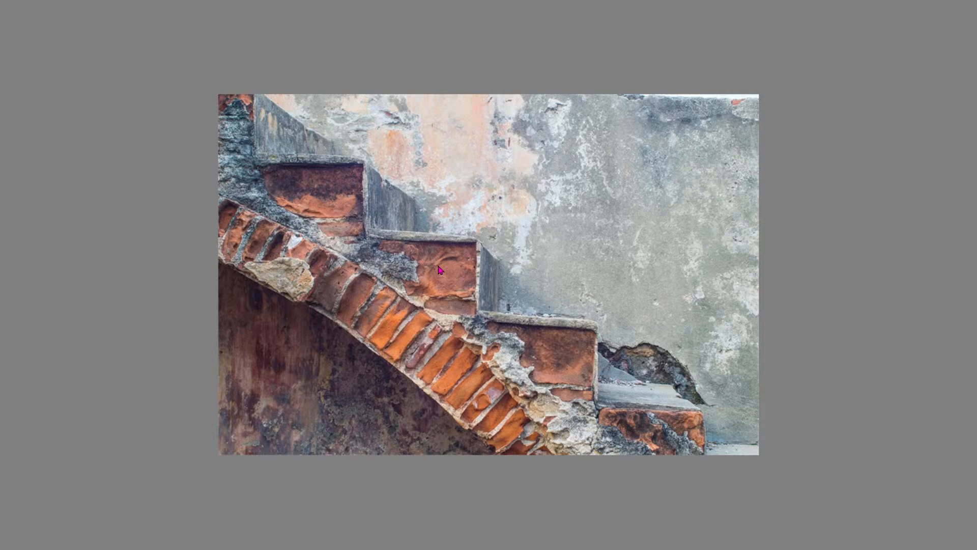
pyautogui.press('Escape')
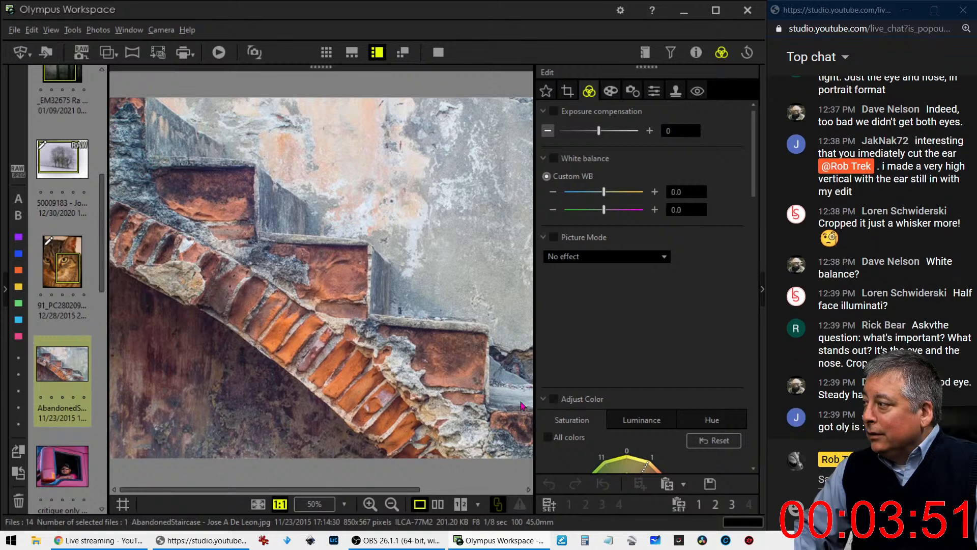
# - Straighten the staircase photo with a tilt adjustment of -1.6 and apply the crop
pyautogui.click(567, 90)
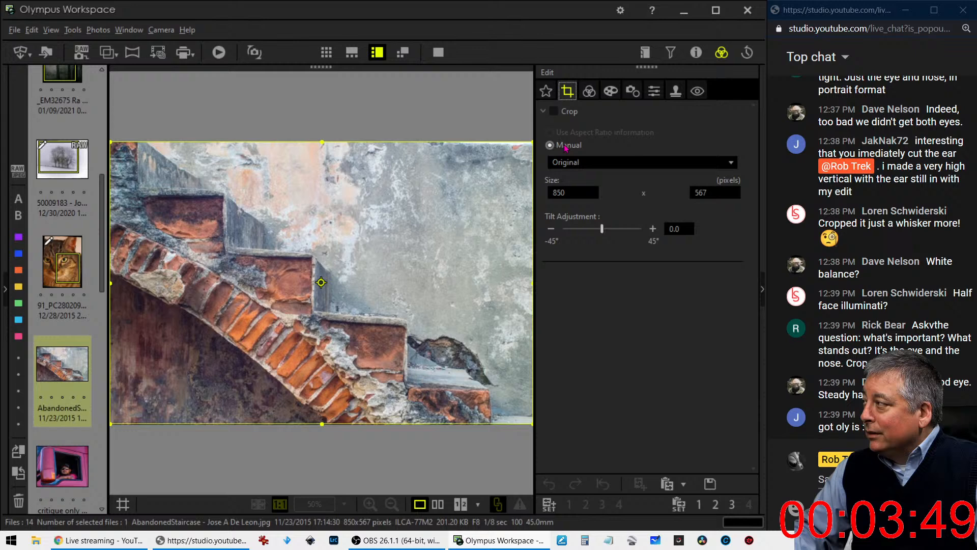
pyautogui.click(551, 233)
pyautogui.click(552, 233)
pyautogui.click(553, 235)
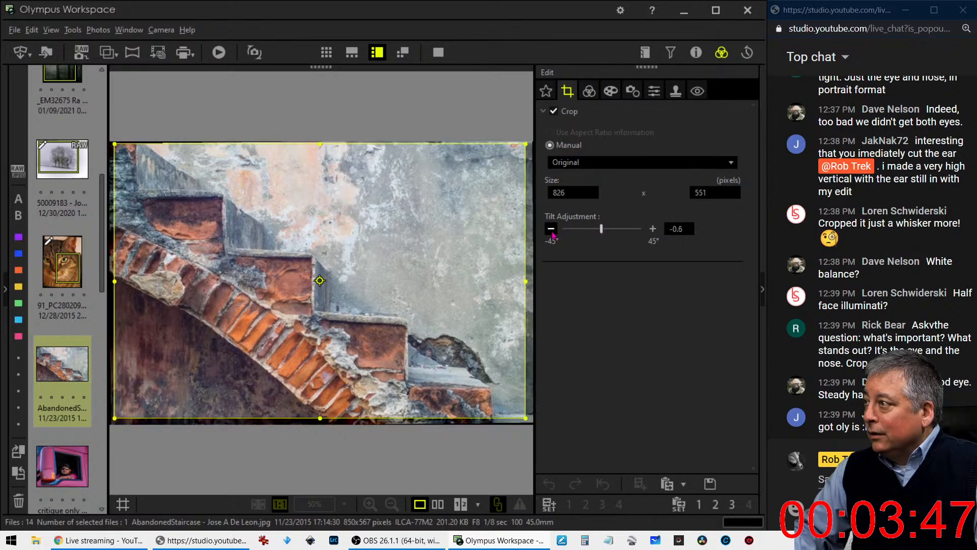
pyautogui.click(552, 232)
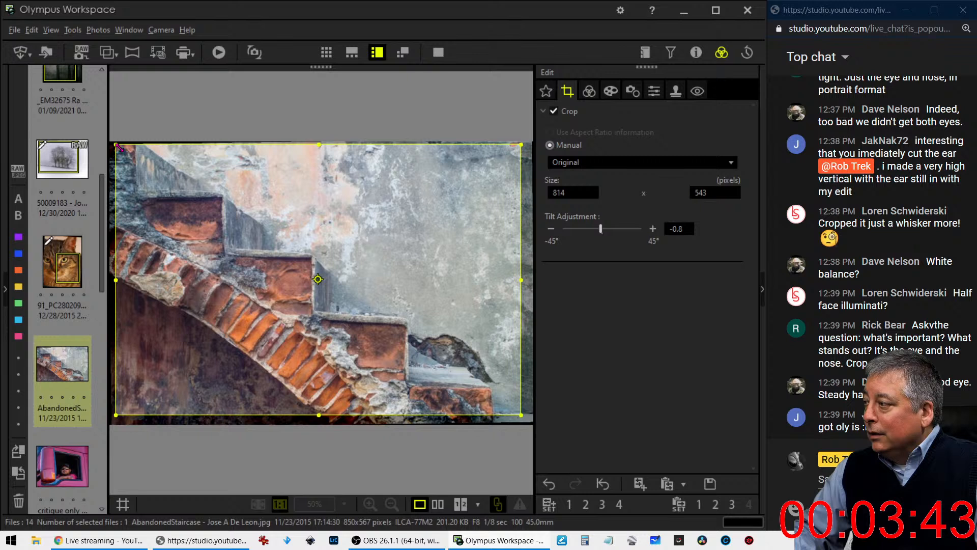
pyautogui.click(551, 230)
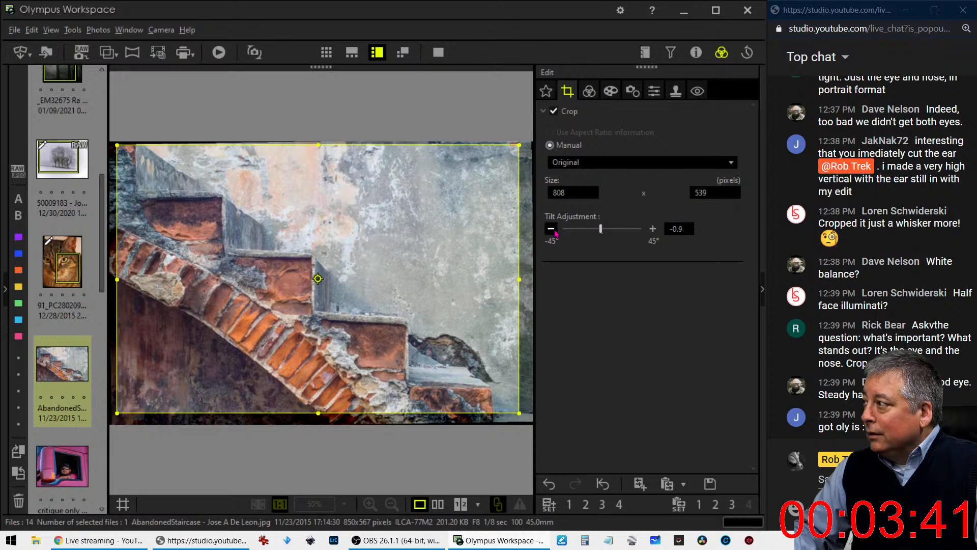
pyautogui.click(552, 230)
pyautogui.click(552, 230)
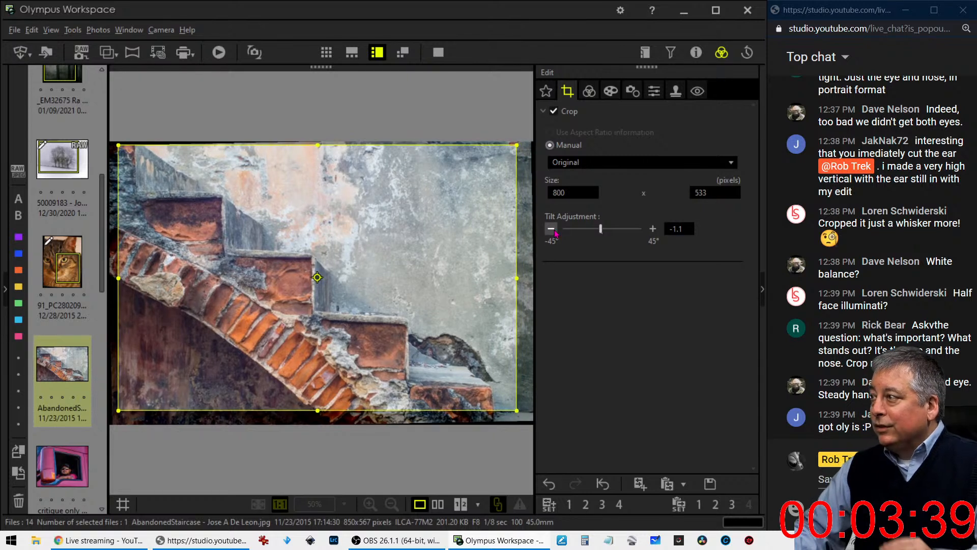
pyautogui.click(558, 232)
pyautogui.click(557, 232)
pyautogui.click(558, 231)
pyautogui.click(558, 231)
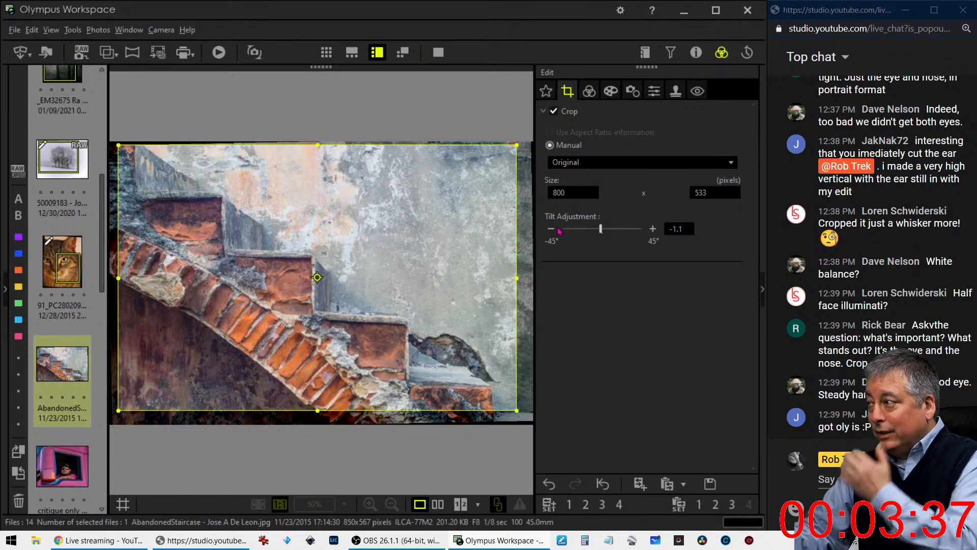
pyautogui.click(558, 231)
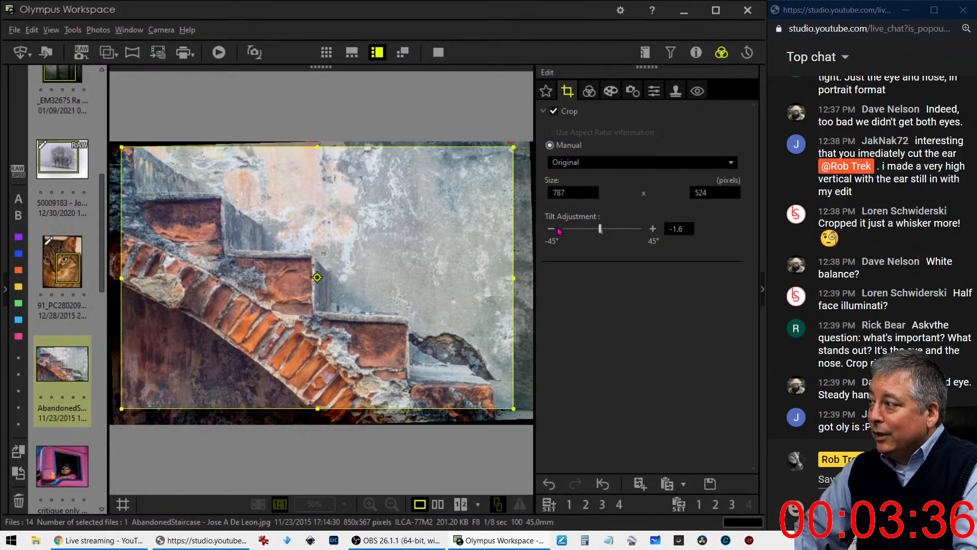
pyautogui.click(588, 97)
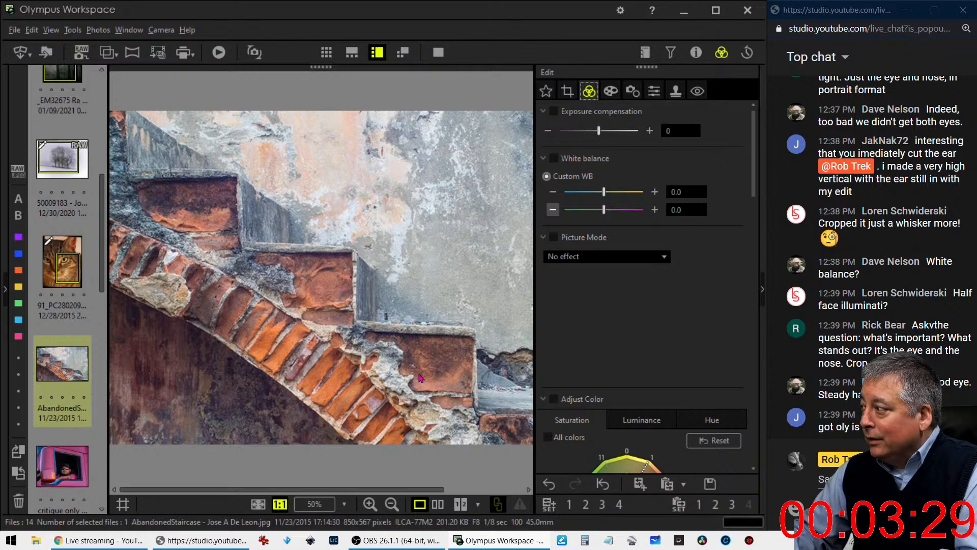
# - Tighten the staircase crop from its lower-right corner to 776 x 514 pixels and apply it
pyautogui.click(568, 91)
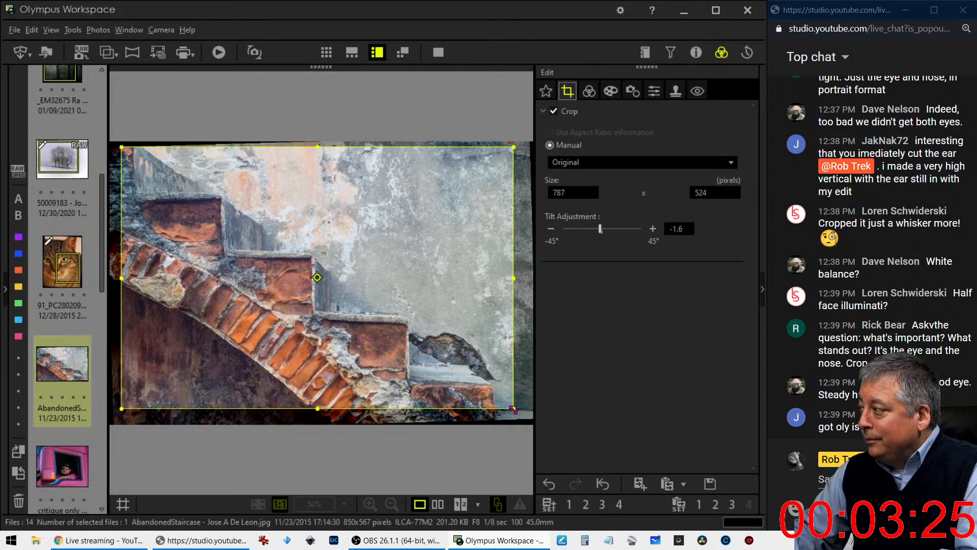
pyautogui.moveTo(513, 410); pyautogui.dragTo(508, 403)
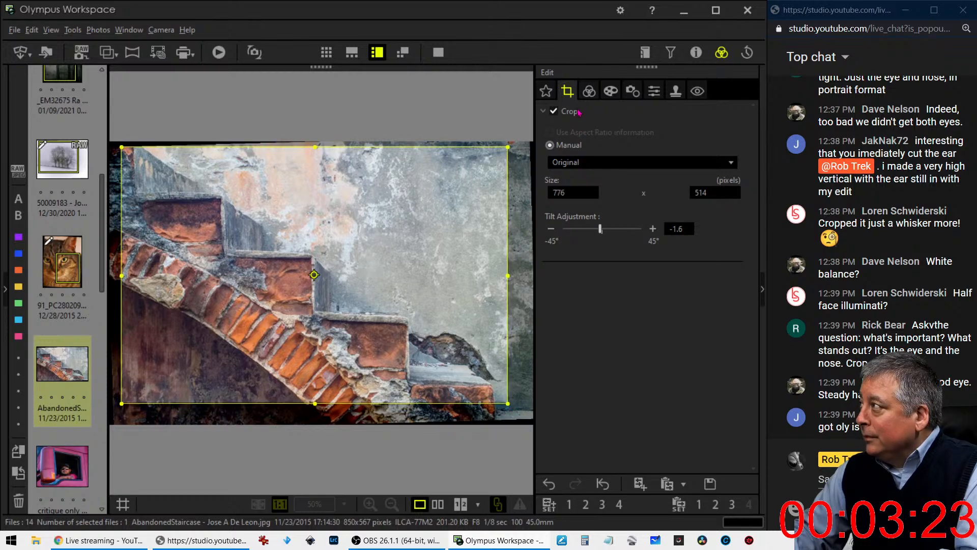
pyautogui.click(586, 96)
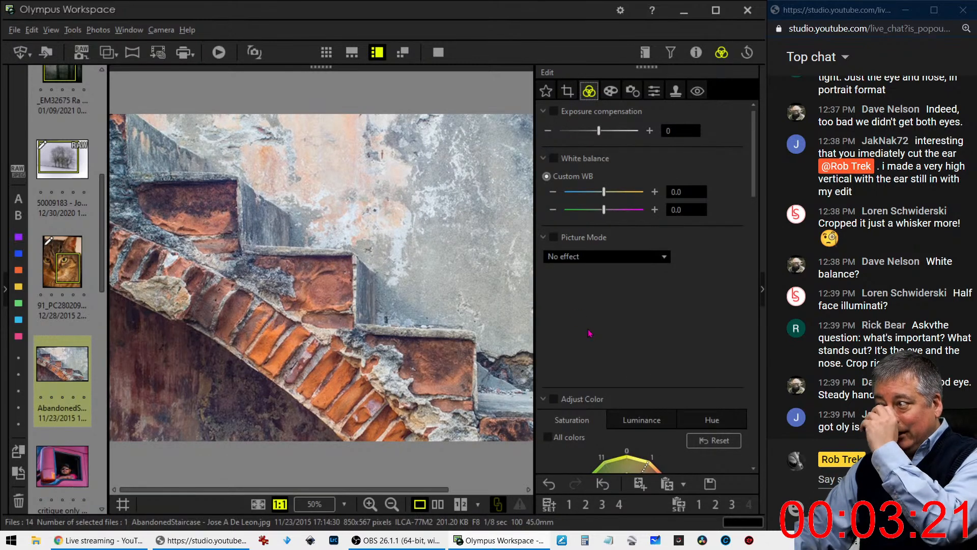
# - Apply the Dramatic Tone art filter to the staircase photo
pyautogui.click(612, 92)
pyautogui.click(605, 130)
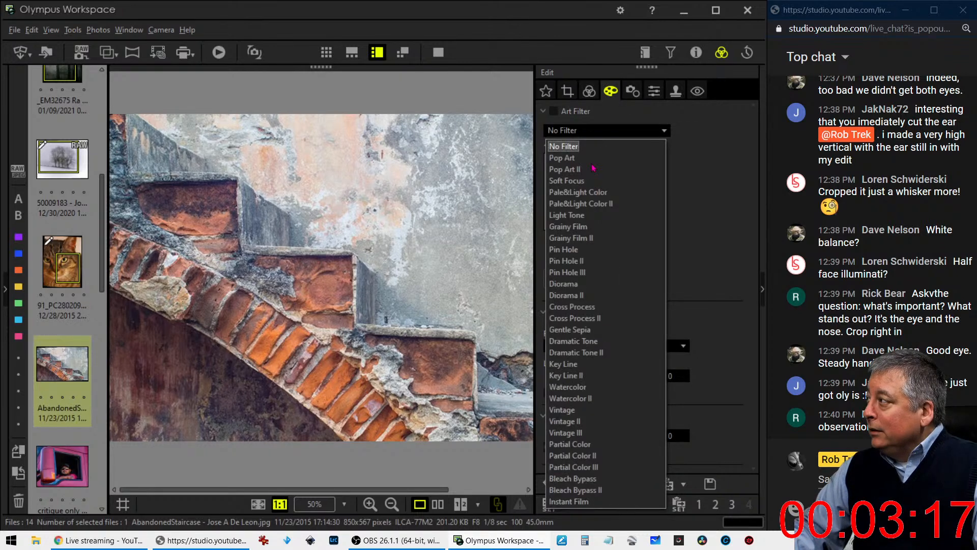
pyautogui.click(582, 344)
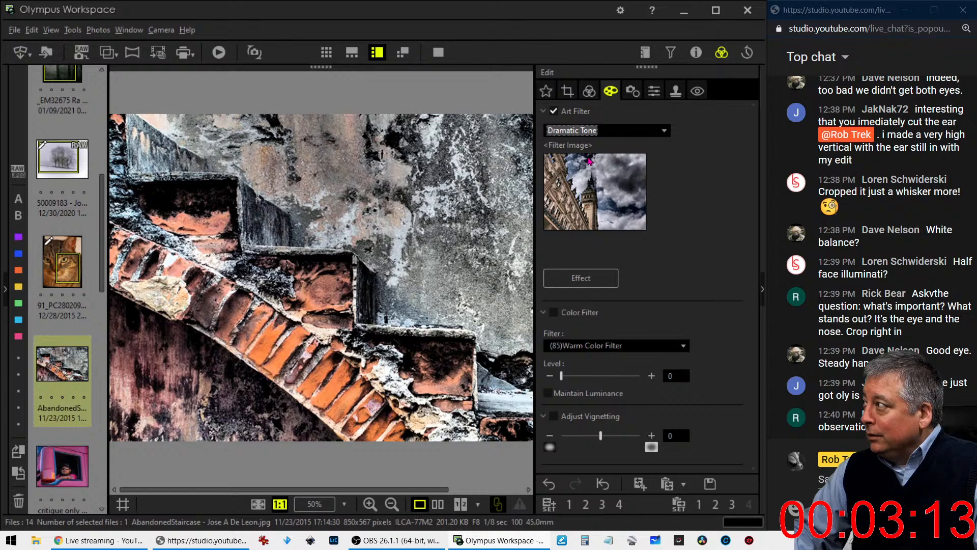
# - Try the Dramatic Tone II art filter on the staircase photo
pyautogui.click(589, 131)
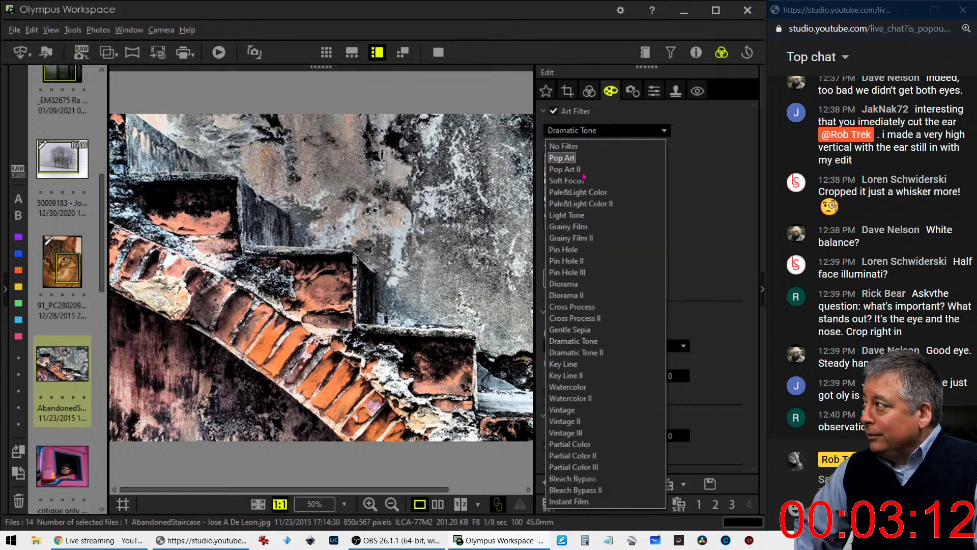
pyautogui.click(589, 341)
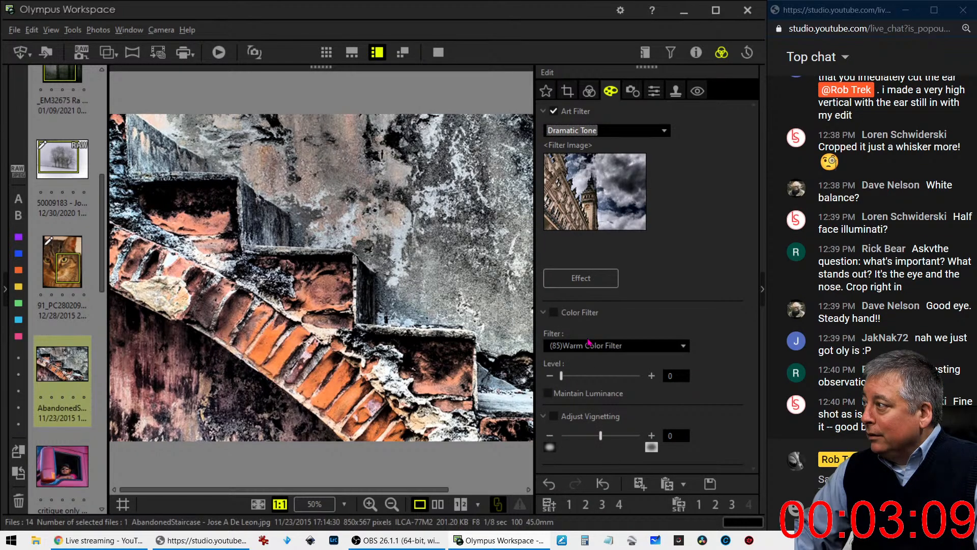
pyautogui.click(613, 130)
pyautogui.click(587, 340)
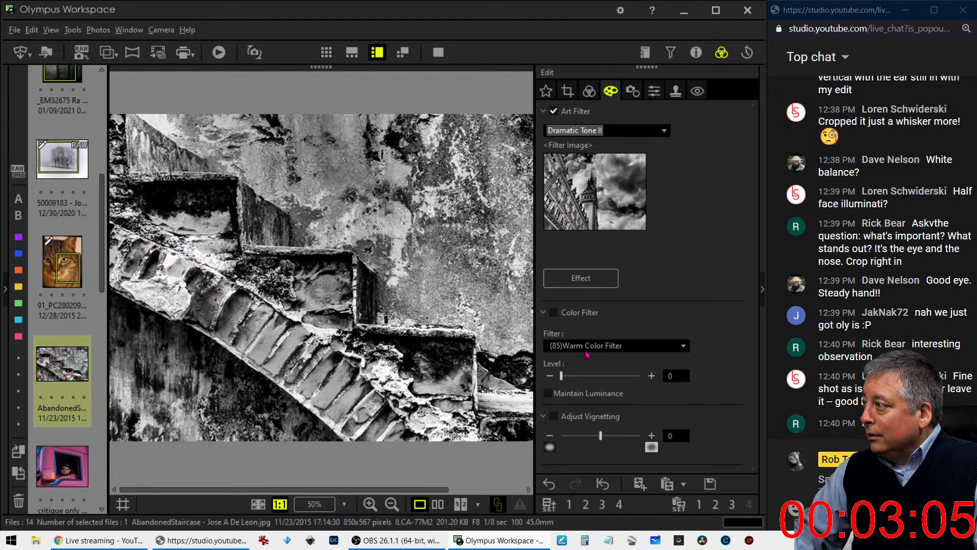
# - Switch the staircase photo's art filter to Pop Art
pyautogui.click(609, 133)
pyautogui.click(598, 161)
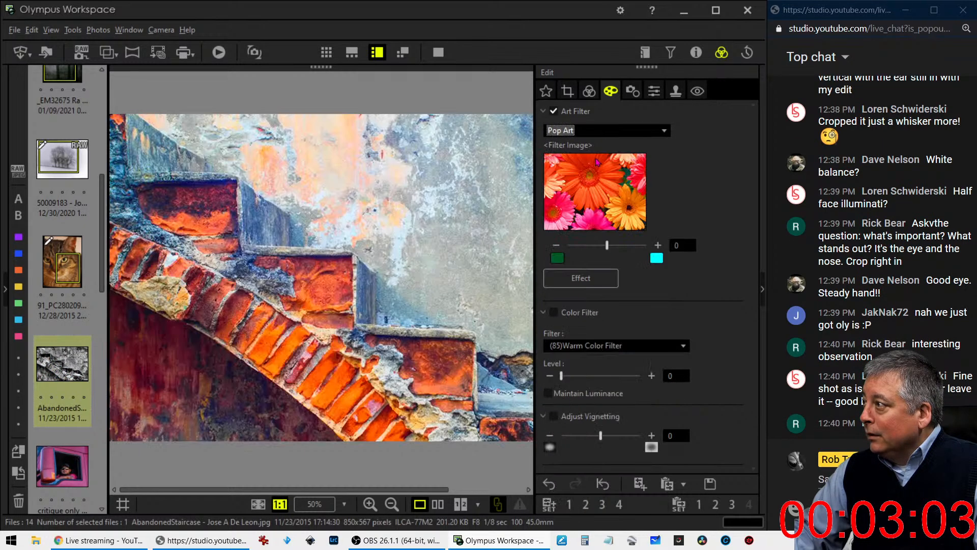
pyautogui.click(599, 132)
pyautogui.click(599, 131)
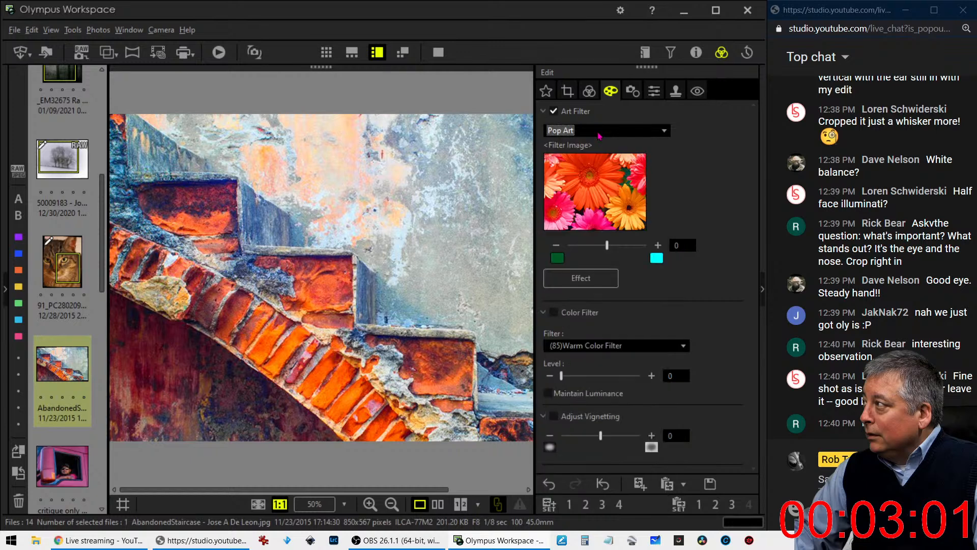
# - Reduce the staircase photo's overall saturation to -22
pyautogui.click(589, 91)
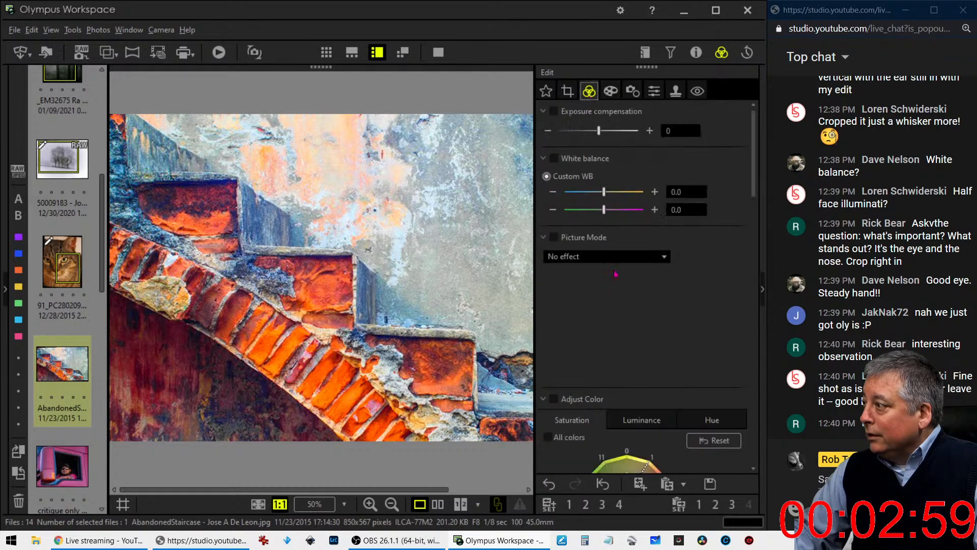
pyautogui.moveTo(757, 192); pyautogui.dragTo(696, 439)
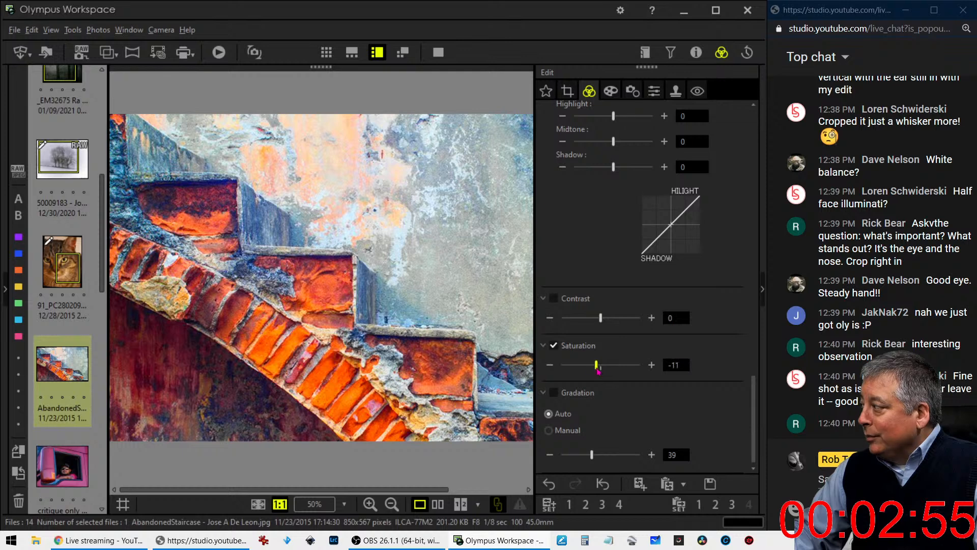
pyautogui.moveTo(598, 370); pyautogui.dragTo(580, 371)
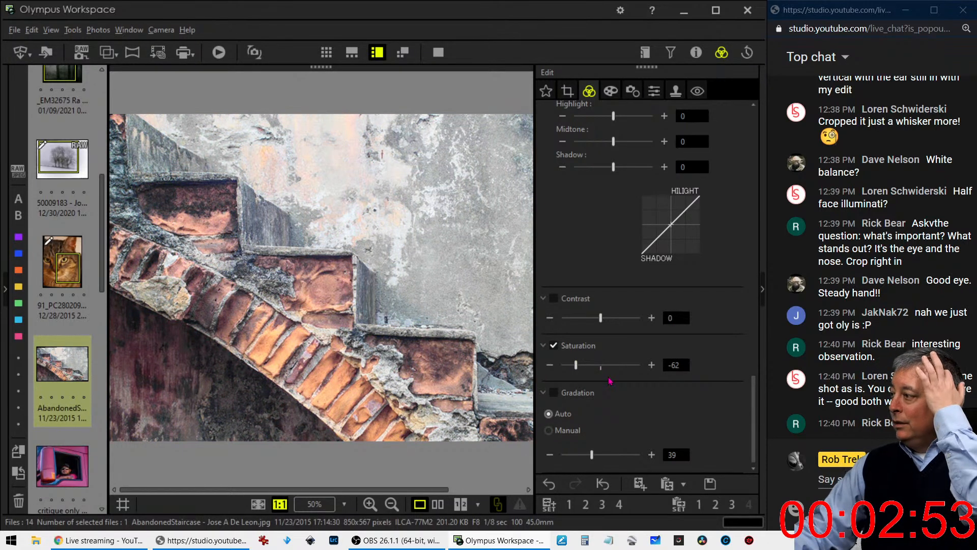
pyautogui.click(583, 366)
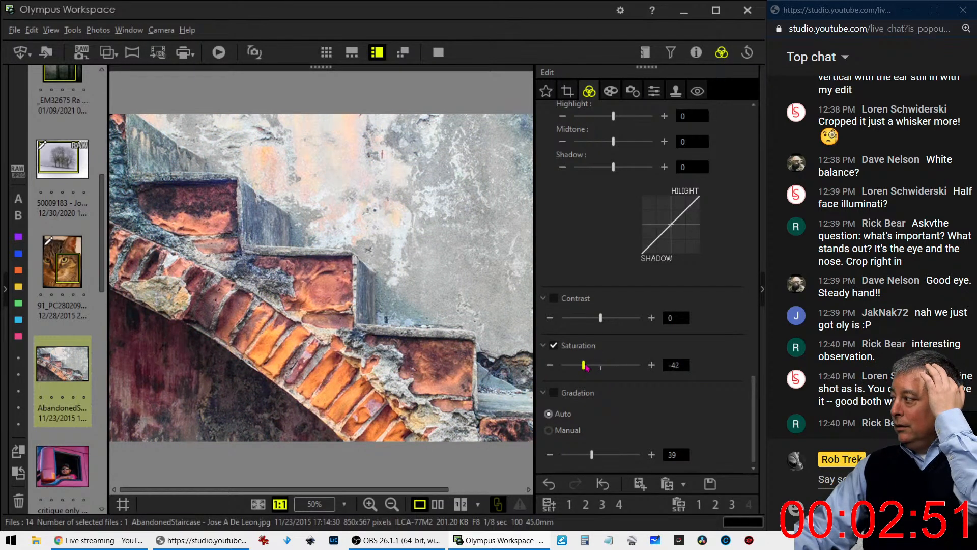
pyautogui.moveTo(586, 367); pyautogui.dragTo(594, 367)
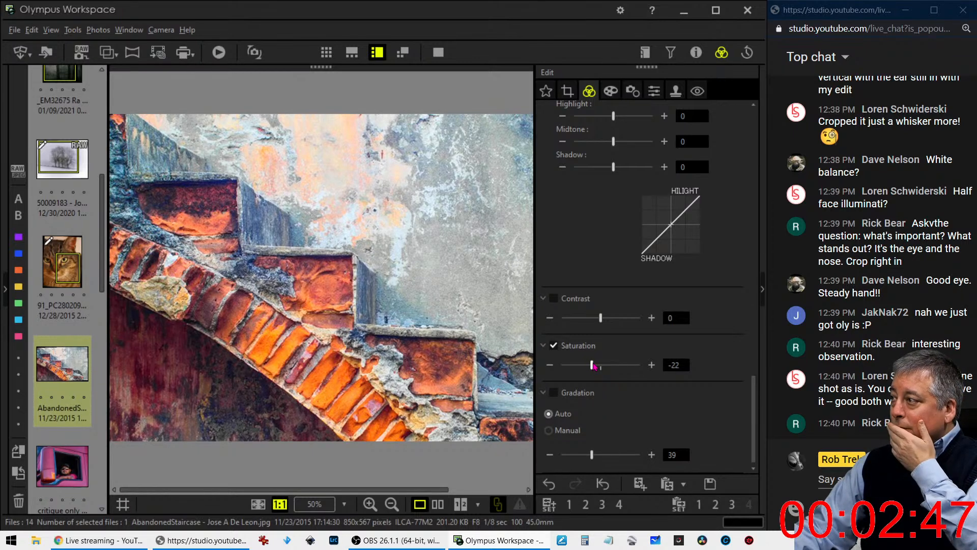
# - Shape the red channel's tone curve by raising the shadows slightly and pulling the highlights below the diagonal
pyautogui.scroll(1, 622, 294)
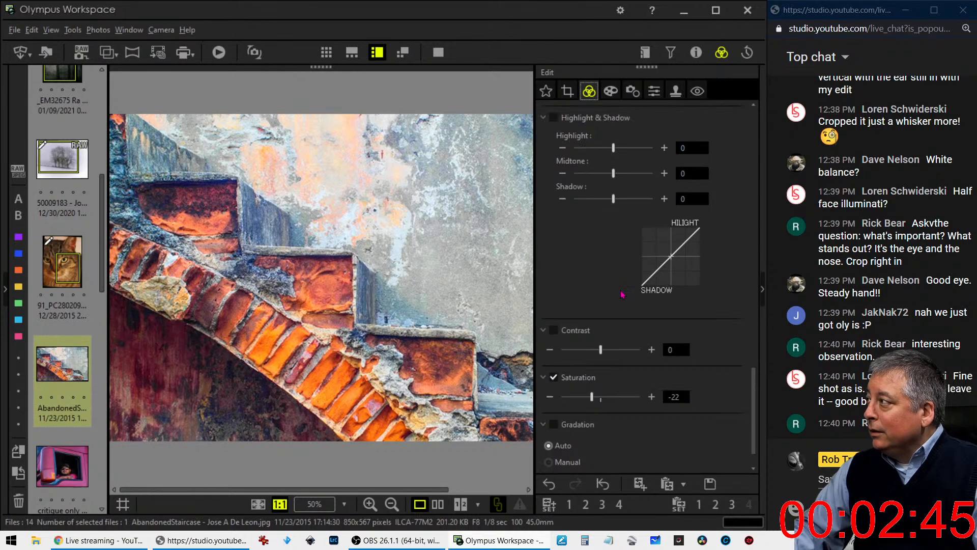
pyautogui.scroll(10, 622, 294)
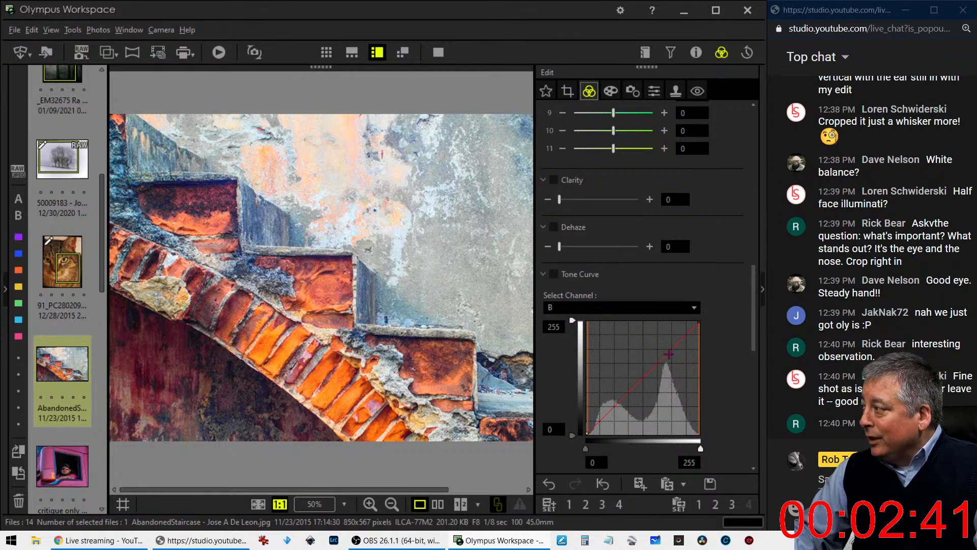
pyautogui.click(590, 308)
pyautogui.click(584, 336)
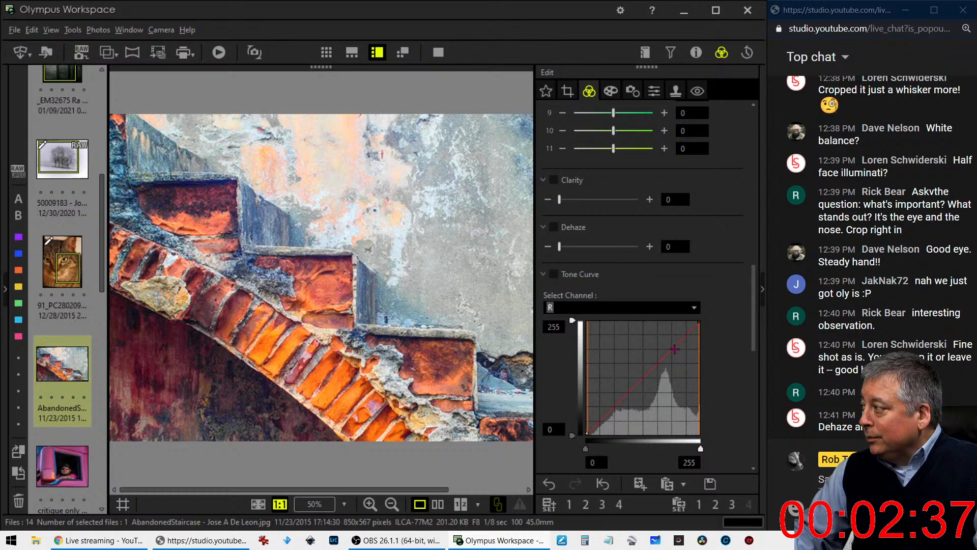
pyautogui.moveTo(674, 349); pyautogui.dragTo(676, 351)
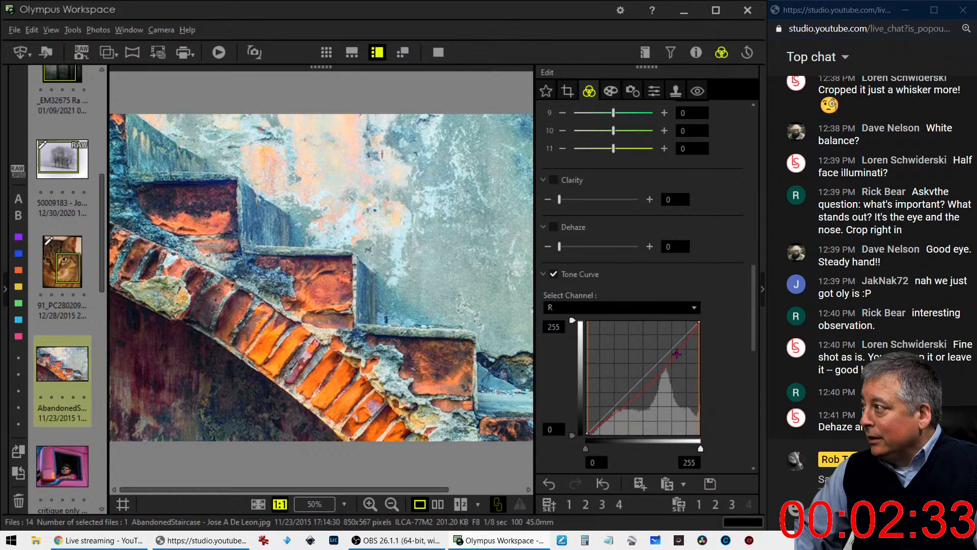
pyautogui.moveTo(607, 407)
pyautogui.mouseDown()
pyautogui.moveTo(604, 421)
pyautogui.moveTo(604, 411)
pyautogui.mouseUp()
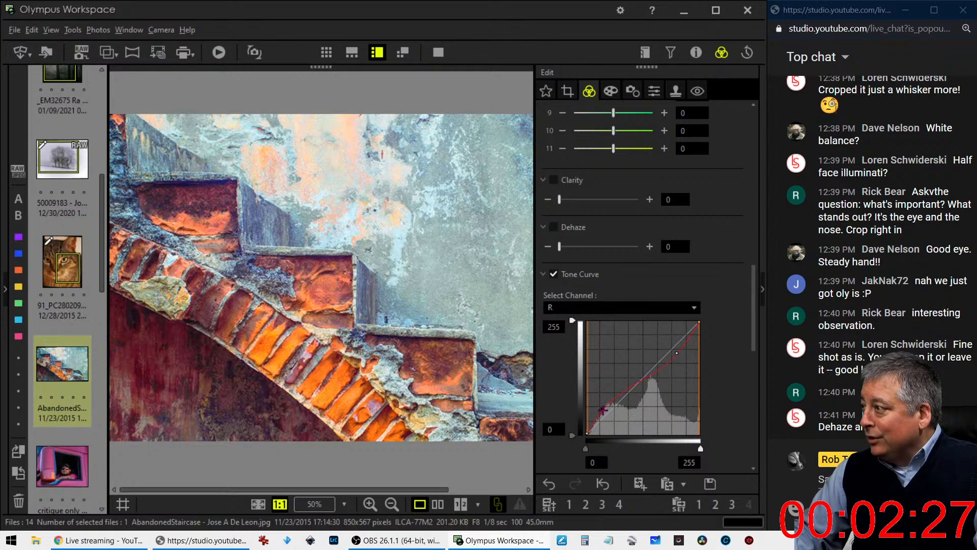
pyautogui.moveTo(677, 353); pyautogui.dragTo(681, 358)
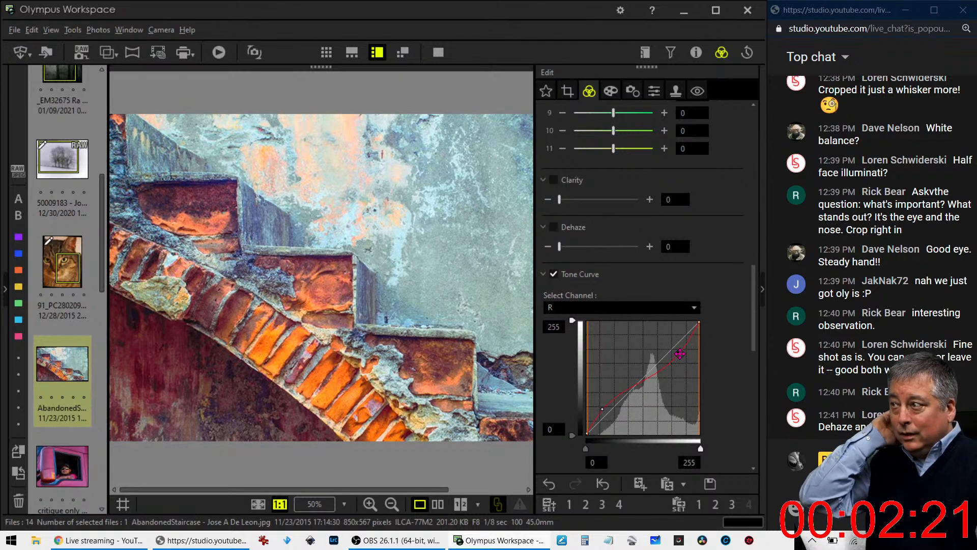
# - Tighten the staircase crop from its upper-right corner to 685 x 434 pixels, shift the frame slightly upward and apply it
pyautogui.click(568, 97)
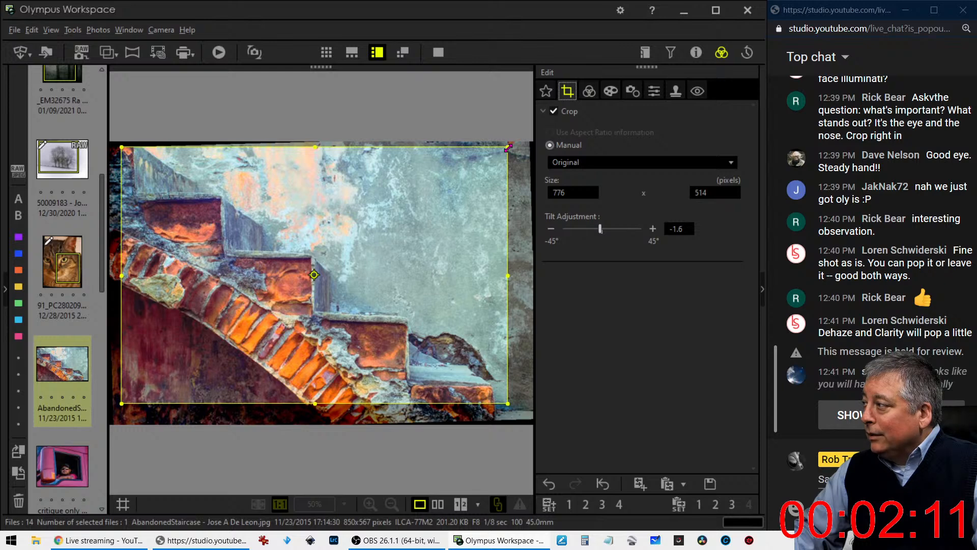
pyautogui.moveTo(509, 147); pyautogui.dragTo(463, 188)
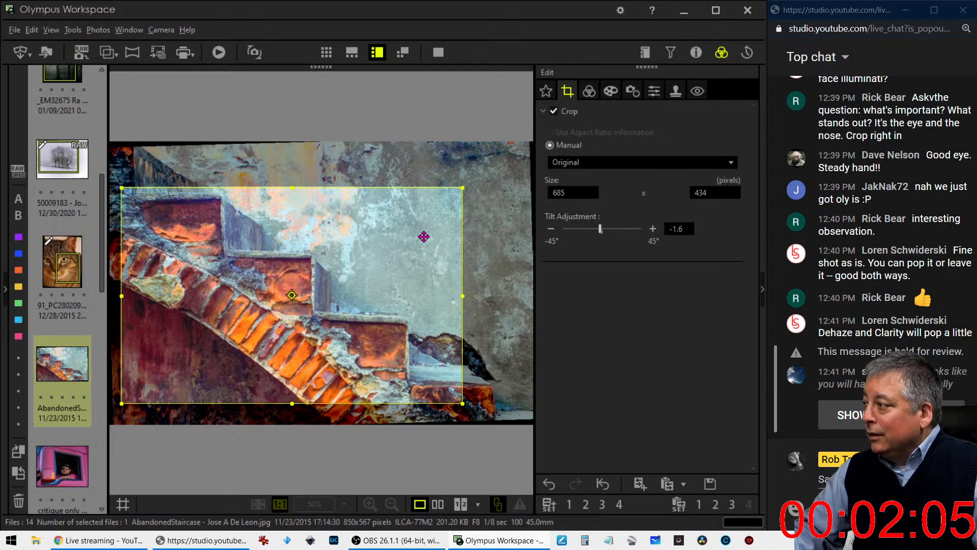
pyautogui.moveTo(424, 236); pyautogui.dragTo(425, 231)
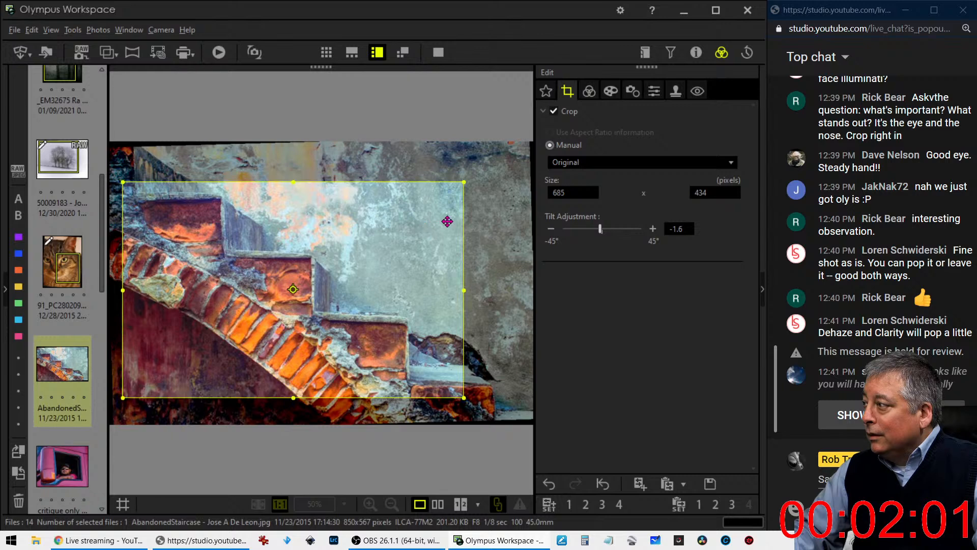
pyautogui.click(588, 95)
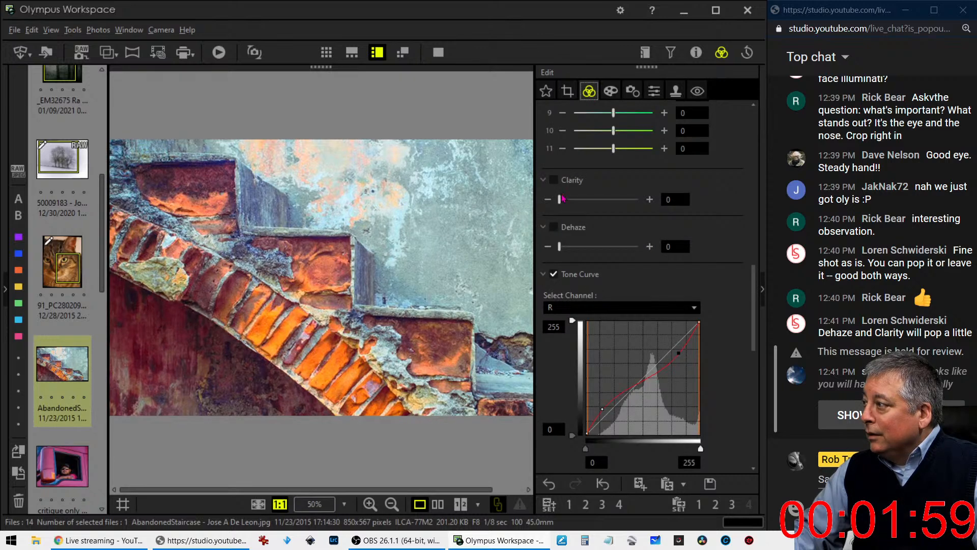
# - Enlarge the staircase crop from its upper-right corner to 793 x 493 pixels and apply it
pyautogui.click(567, 91)
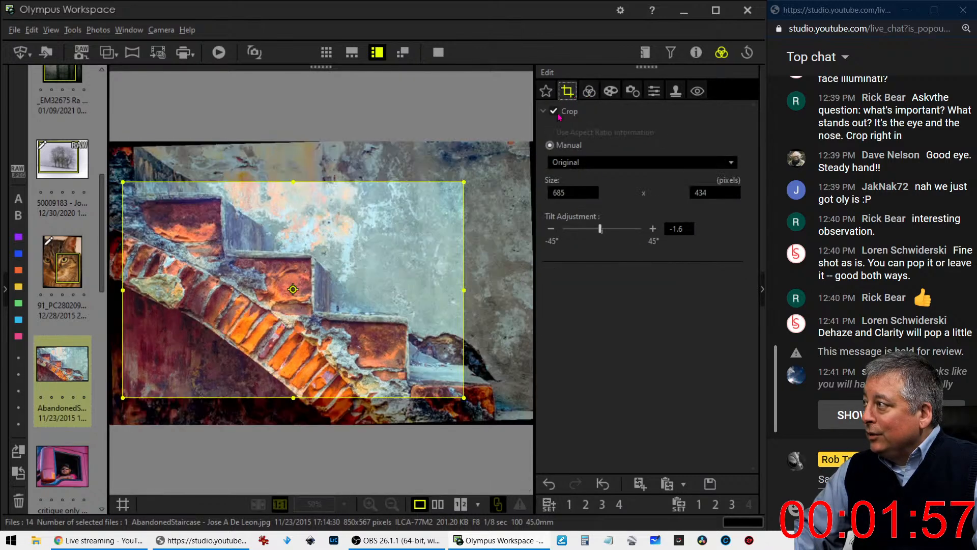
pyautogui.moveTo(463, 182); pyautogui.dragTo(496, 161)
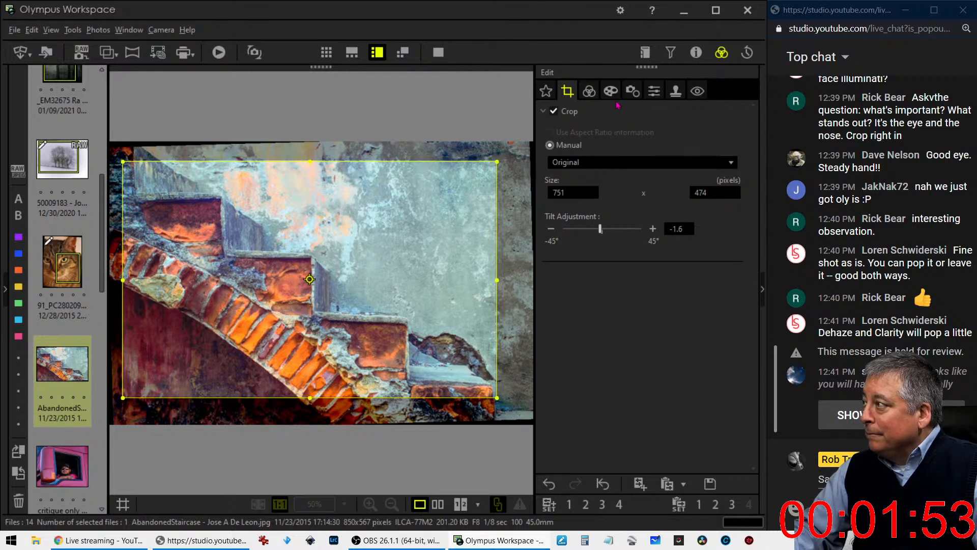
pyautogui.click(589, 91)
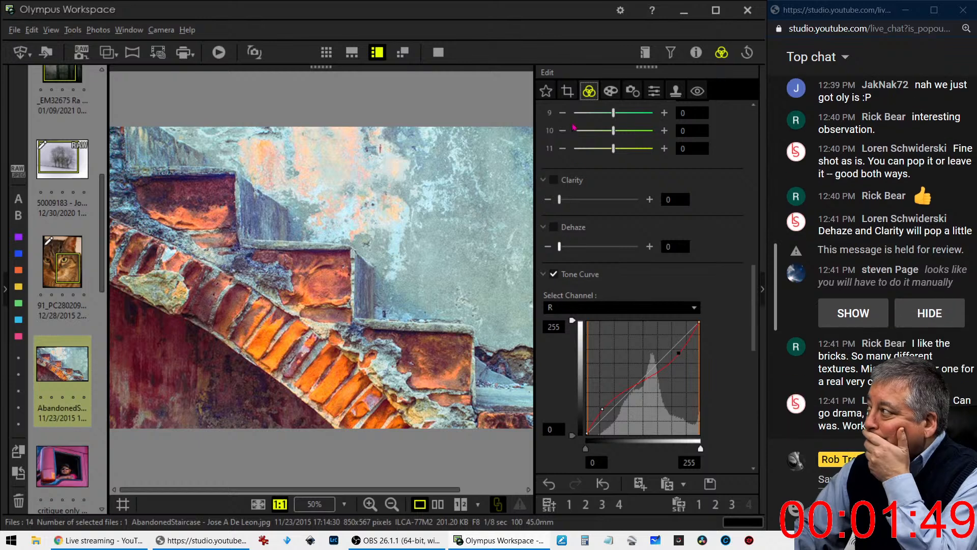
pyautogui.click(567, 91)
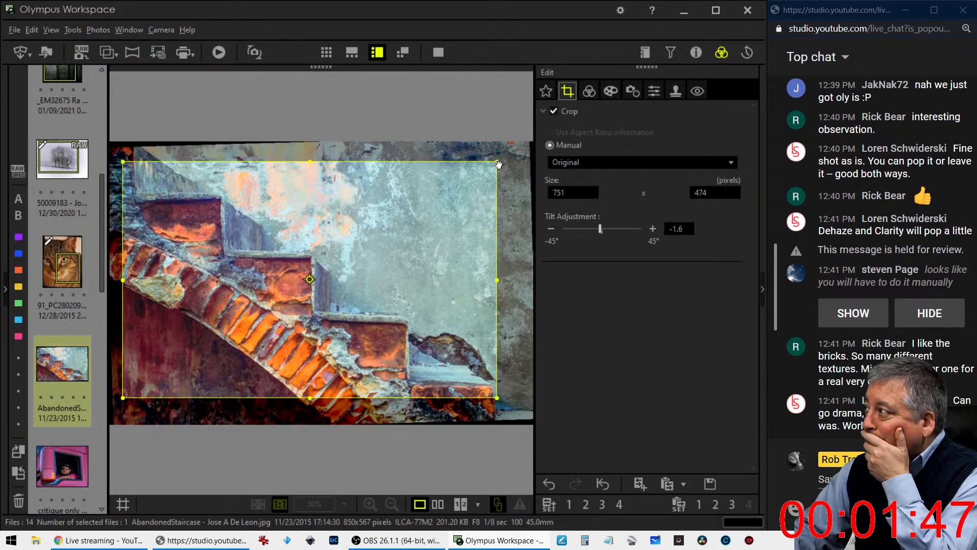
pyautogui.moveTo(499, 164); pyautogui.dragTo(518, 153)
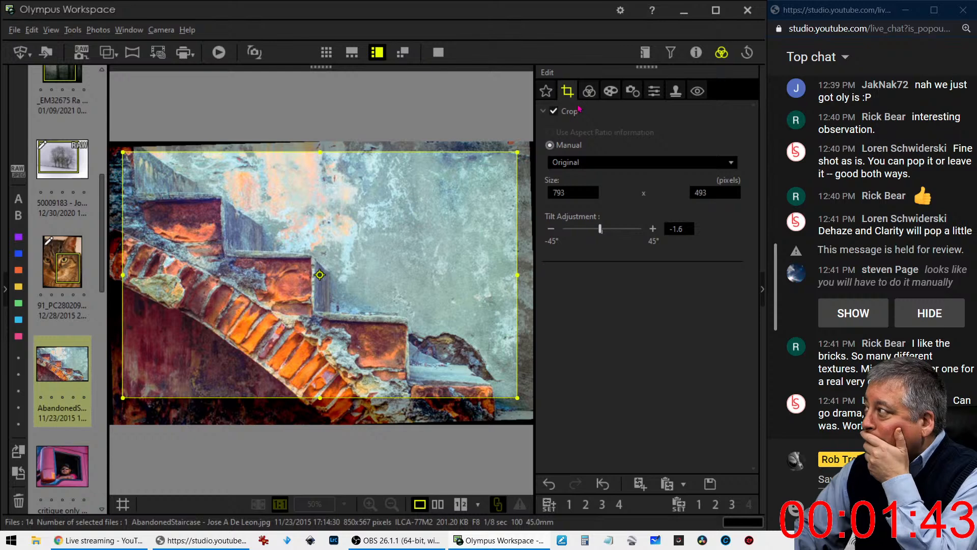
pyautogui.click(589, 92)
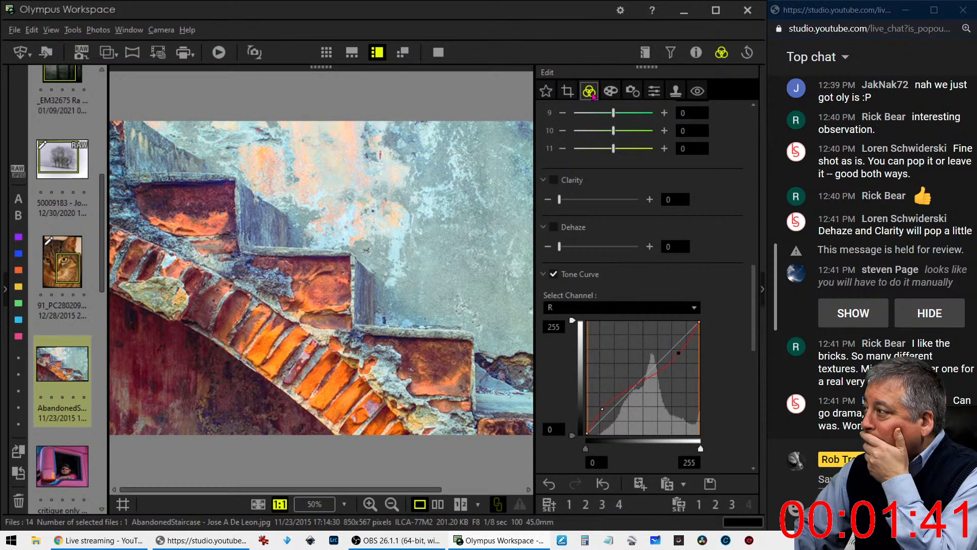
pyautogui.click(568, 92)
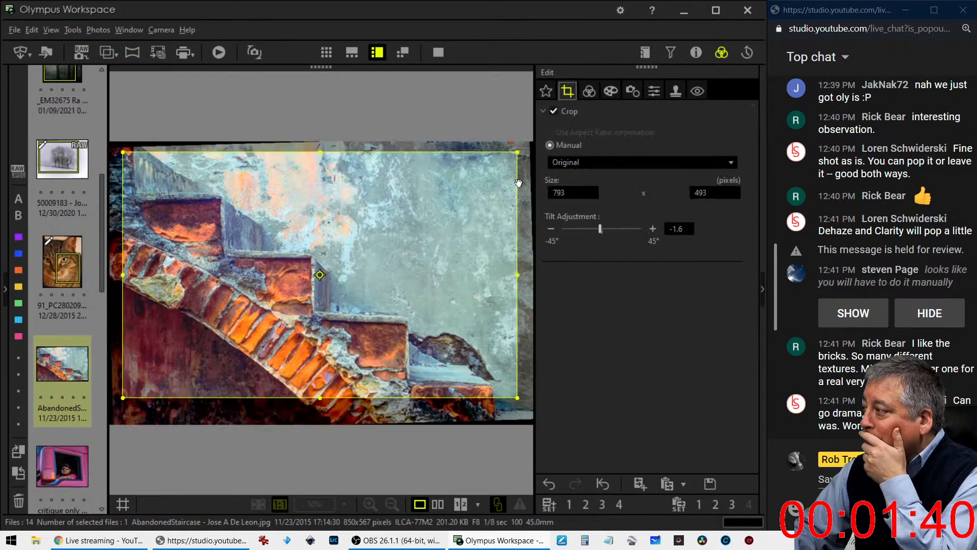
pyautogui.click(589, 92)
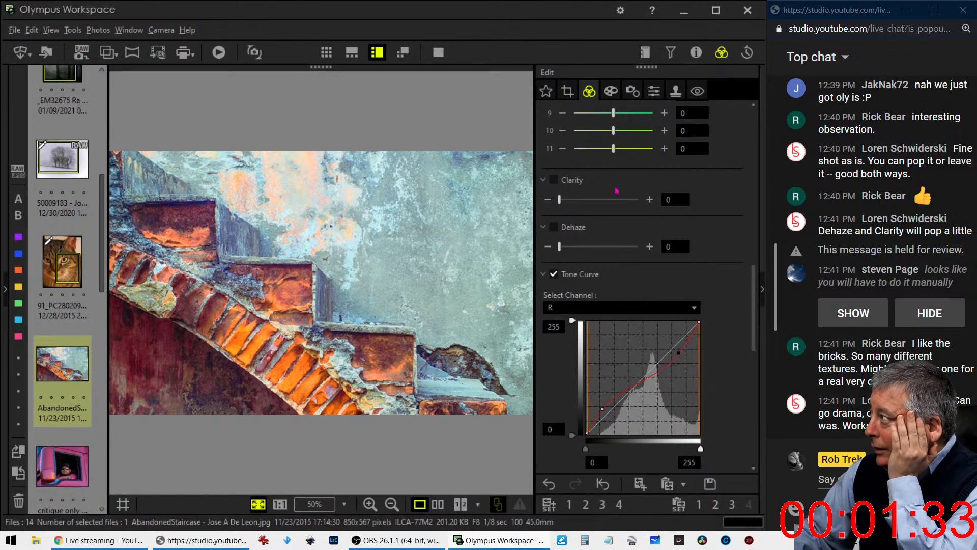
# - Set the staircase photo's sharpness to 5
pyautogui.scroll(-10, 749, 393)
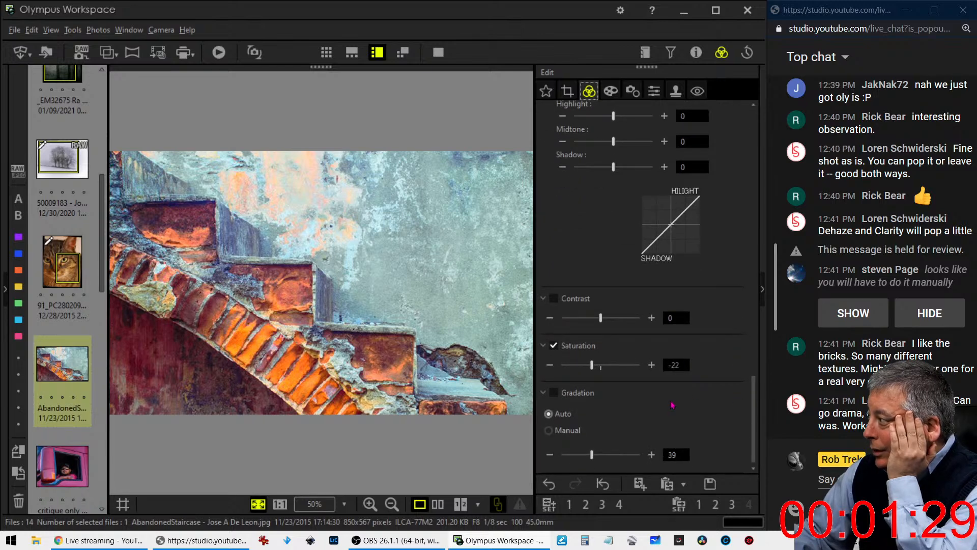
pyautogui.scroll(8, 670, 404)
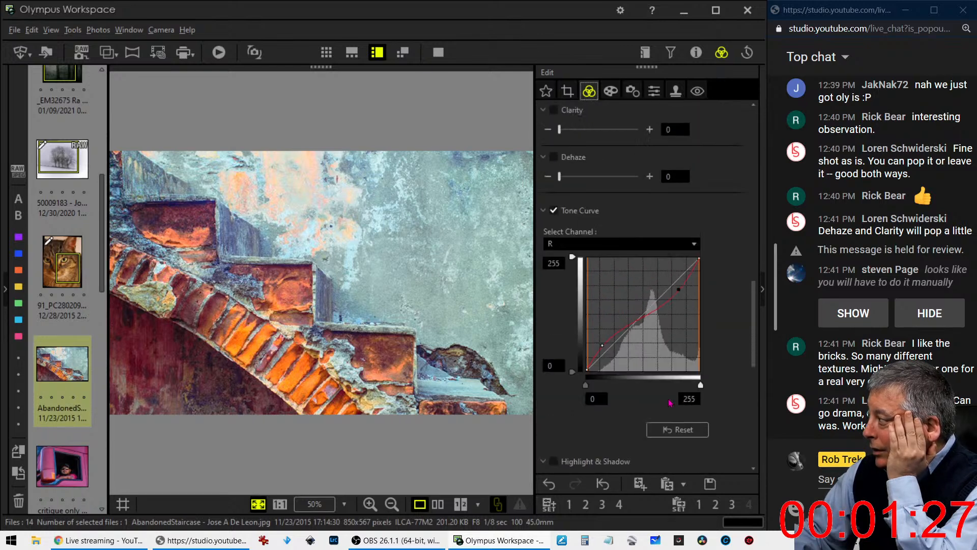
pyautogui.scroll(10, 670, 403)
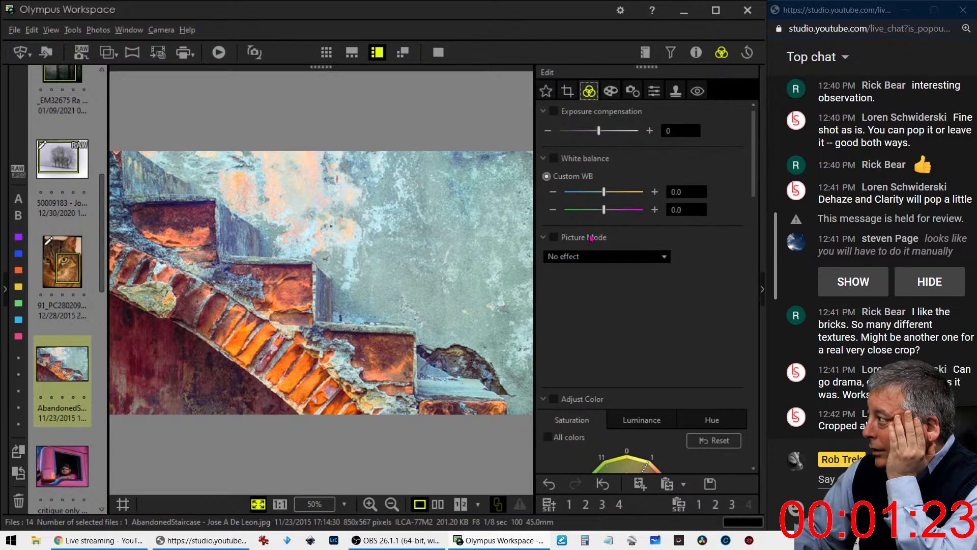
pyautogui.click(655, 90)
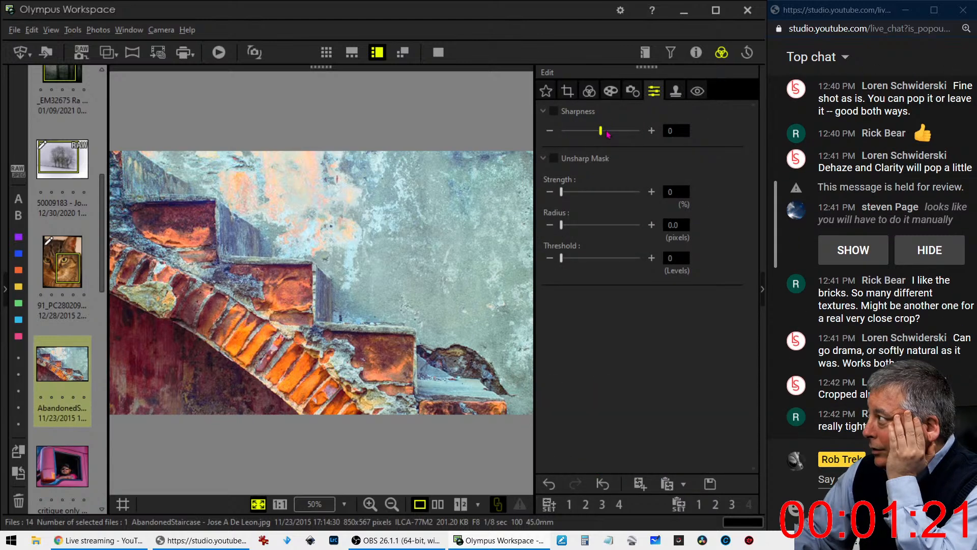
pyautogui.moveTo(607, 132); pyautogui.dragTo(630, 134)
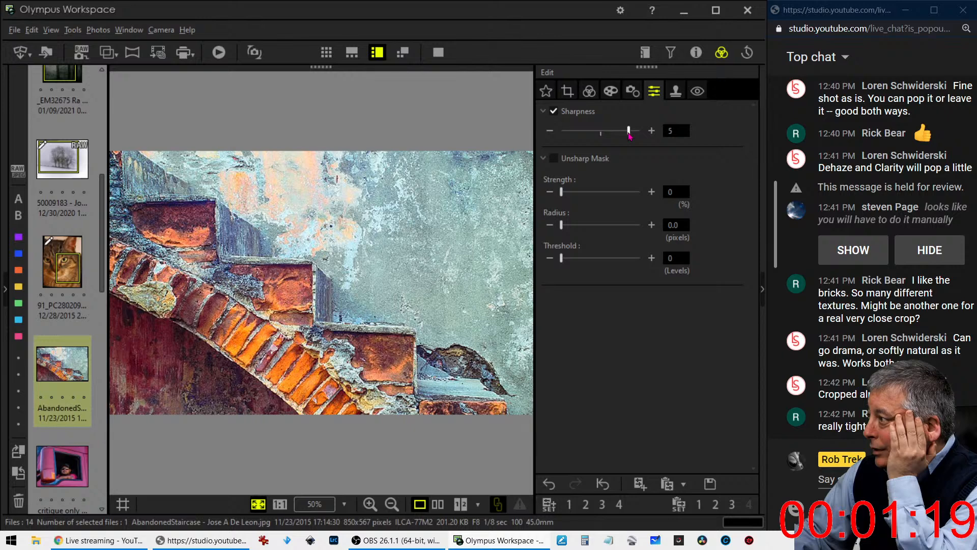
# - Set the staircase photo's dehaze to 40 and its clarity to 28
pyautogui.click(611, 90)
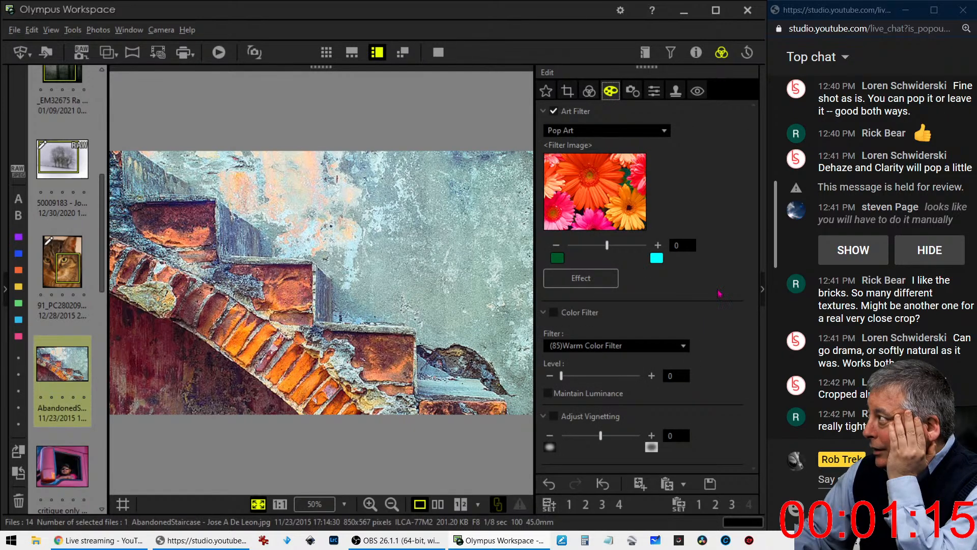
pyautogui.click(589, 91)
pyautogui.scroll(-3, 614, 329)
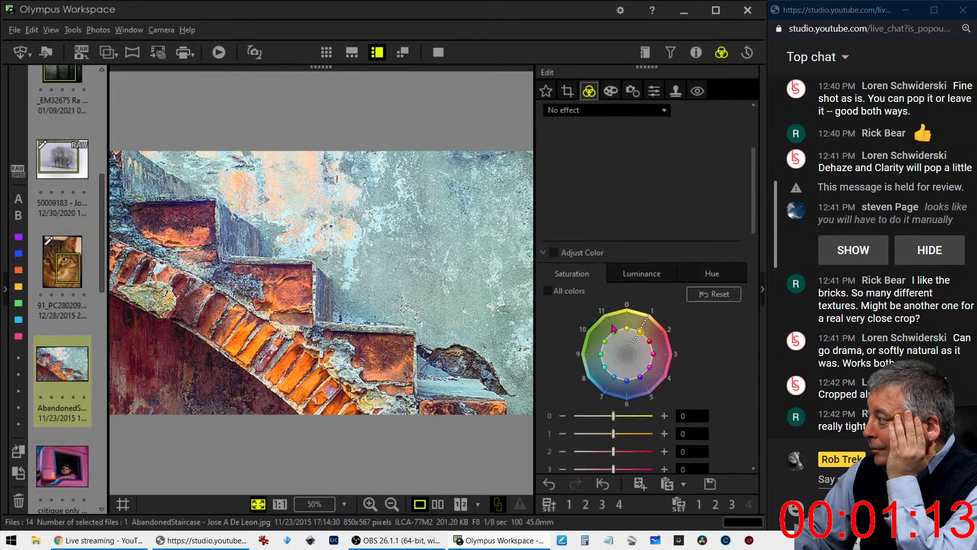
pyautogui.scroll(-8, 613, 328)
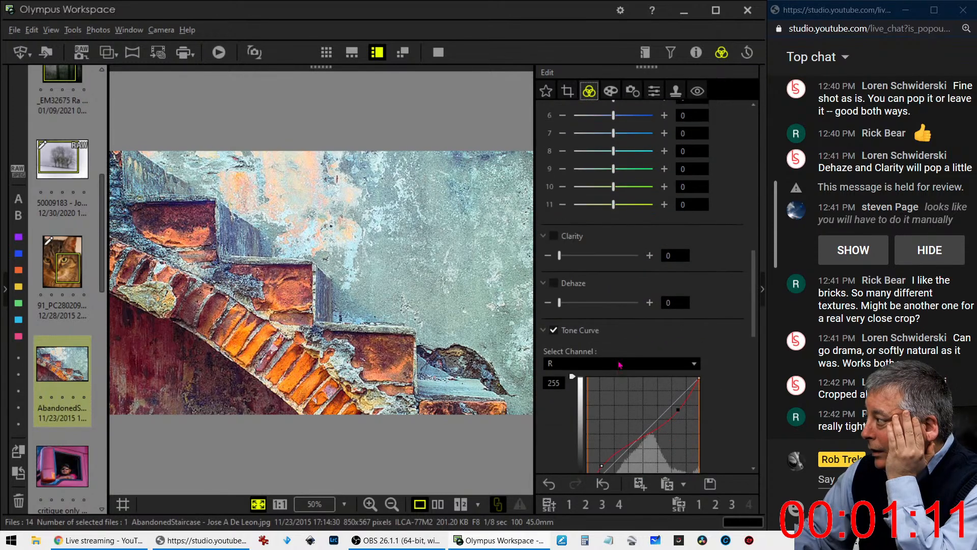
pyautogui.moveTo(568, 304); pyautogui.dragTo(579, 306)
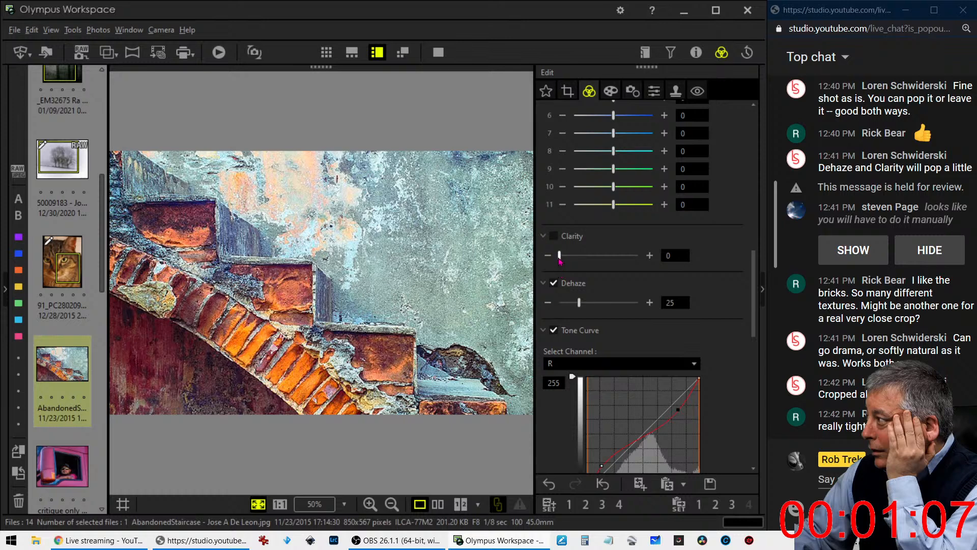
pyautogui.moveTo(579, 304); pyautogui.dragTo(592, 304)
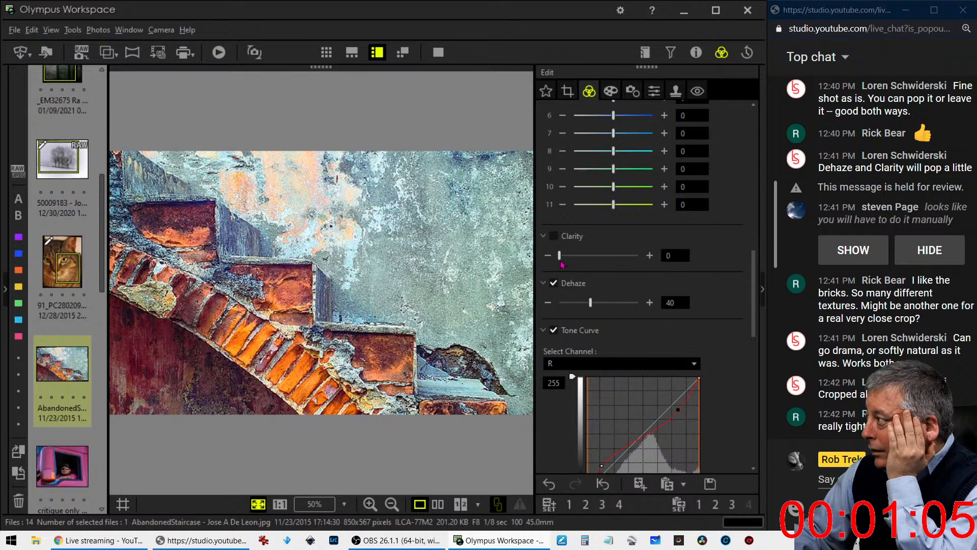
pyautogui.moveTo(562, 263); pyautogui.dragTo(582, 262)
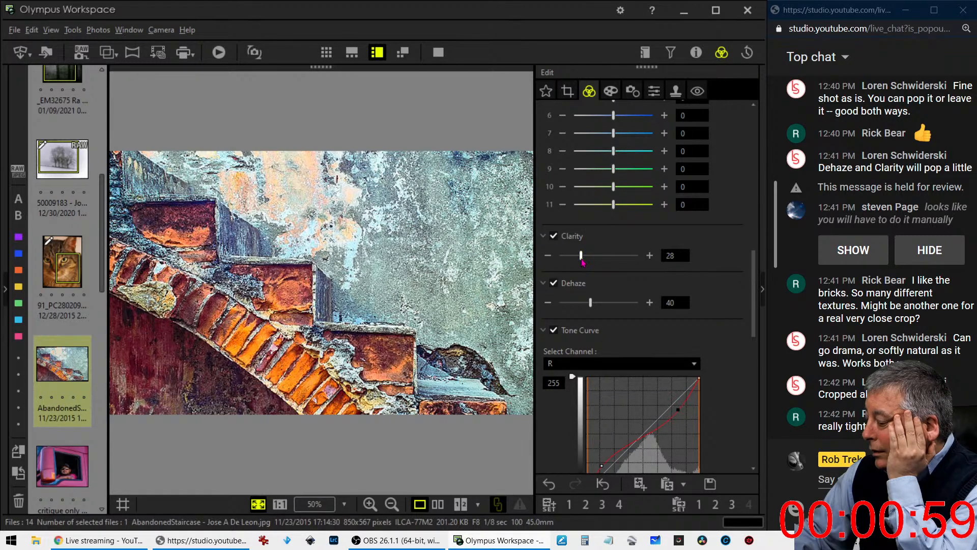
# - Fine-tune the staircase photo's saturation to -20
pyautogui.scroll(-10, 616, 366)
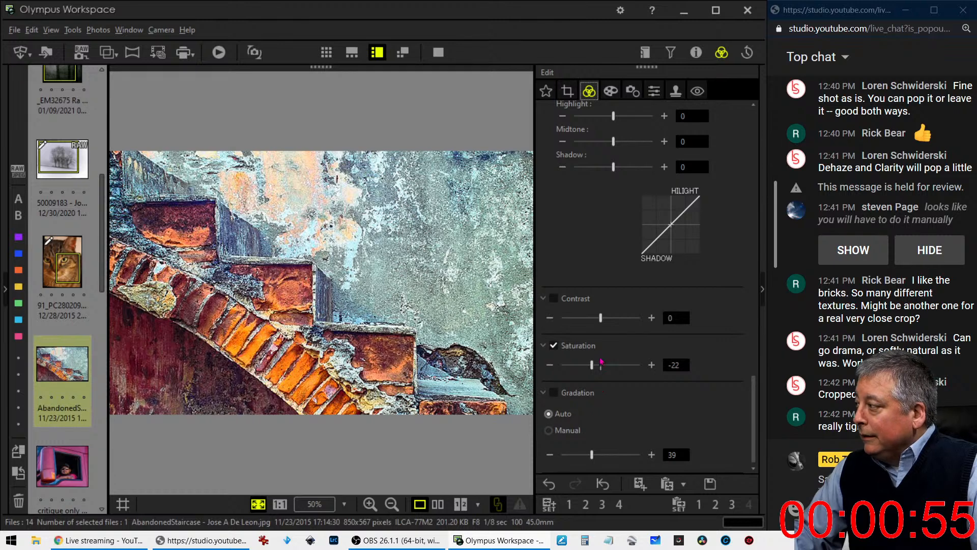
pyautogui.click(550, 368)
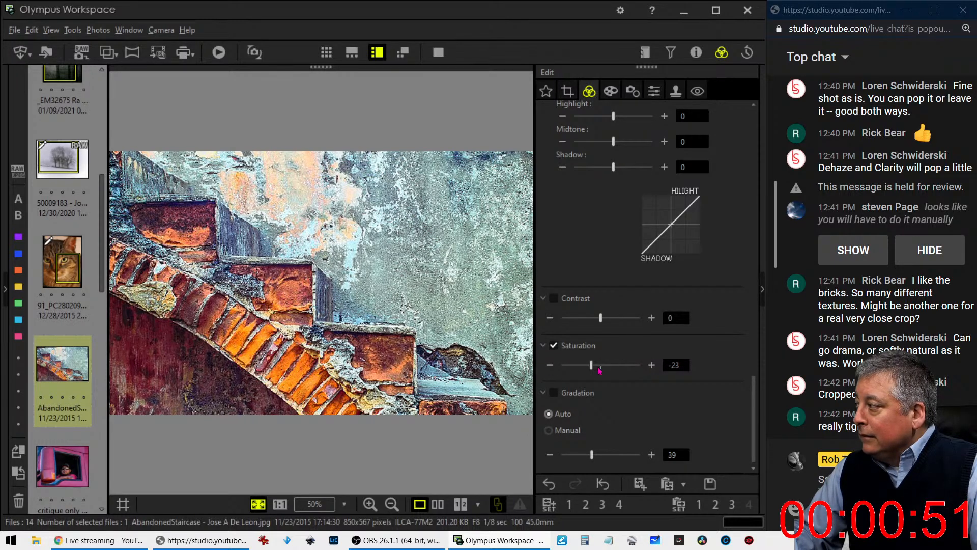
pyautogui.click(598, 371)
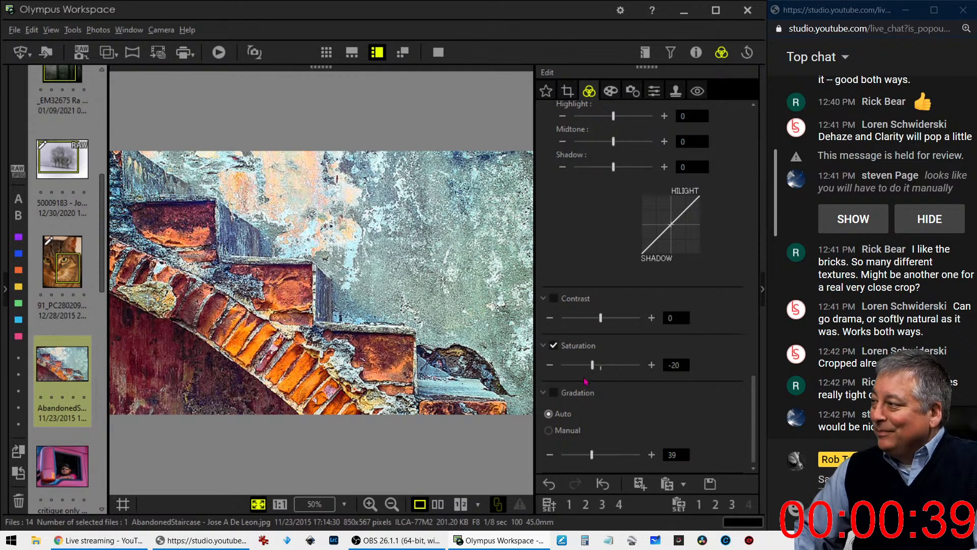
# - Shift the hue of color 1 (orange-yellow) to 2 in Adjust Color to make the bricks redder
pyautogui.scroll(6, 585, 379)
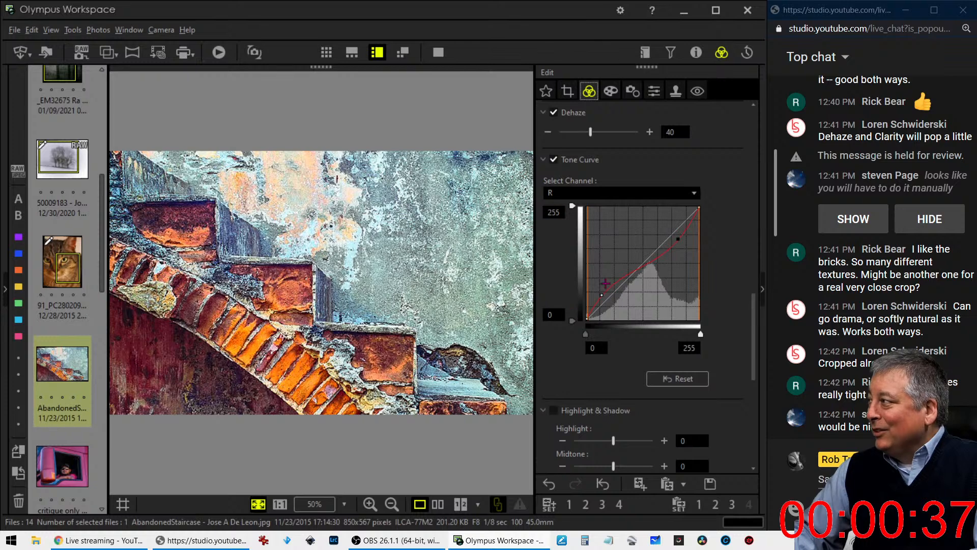
pyautogui.scroll(5, 603, 274)
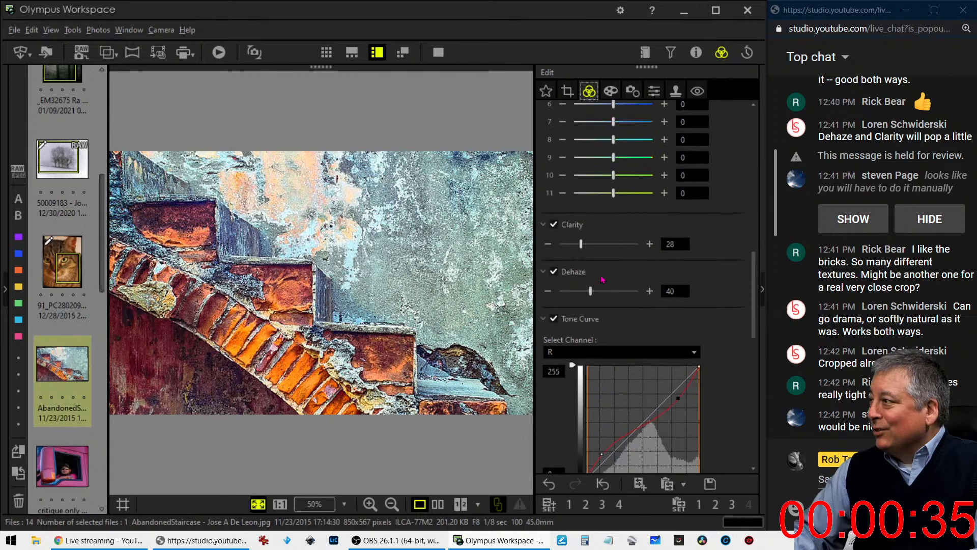
pyautogui.scroll(-2, 601, 285)
pyautogui.scroll(8, 602, 284)
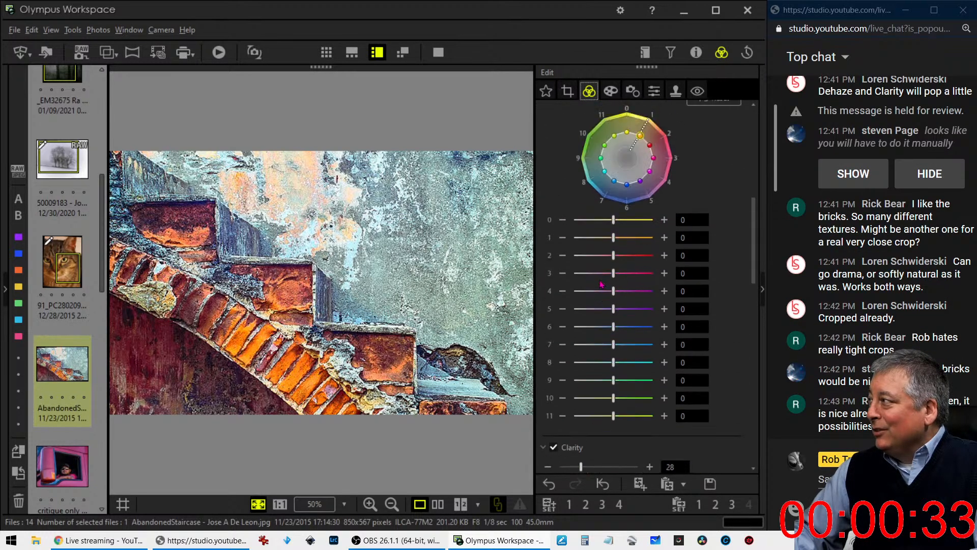
pyautogui.click(712, 191)
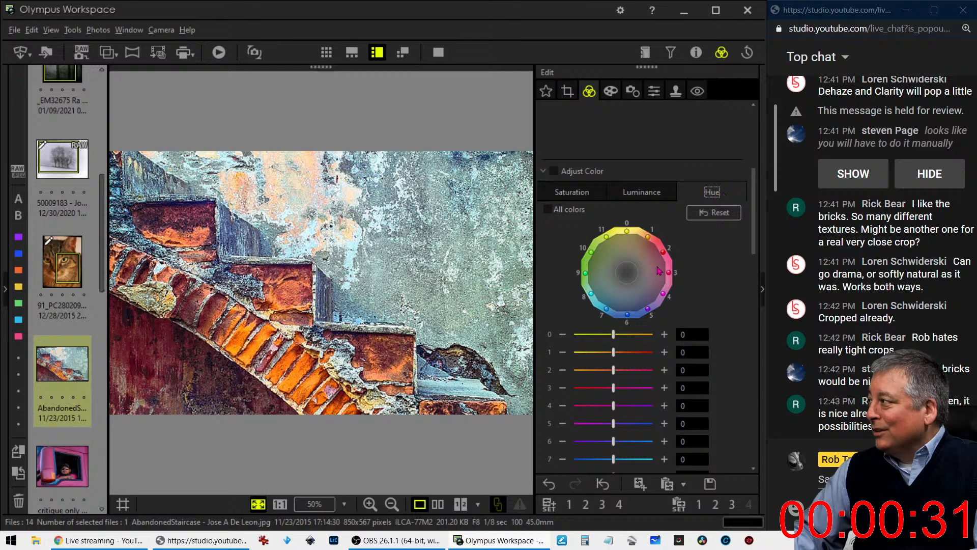
pyautogui.moveTo(650, 242)
pyautogui.mouseDown()
pyautogui.moveTo(669, 217)
pyautogui.moveTo(664, 239)
pyautogui.mouseUp()
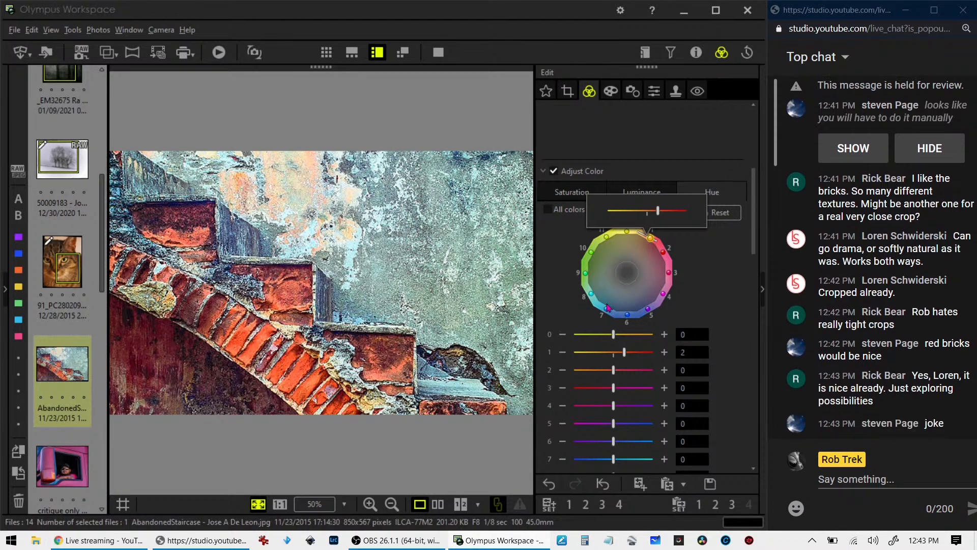
# - Compare the edited staircase side by side with the original in full screen, and return to the single-image view
pyautogui.click(440, 508)
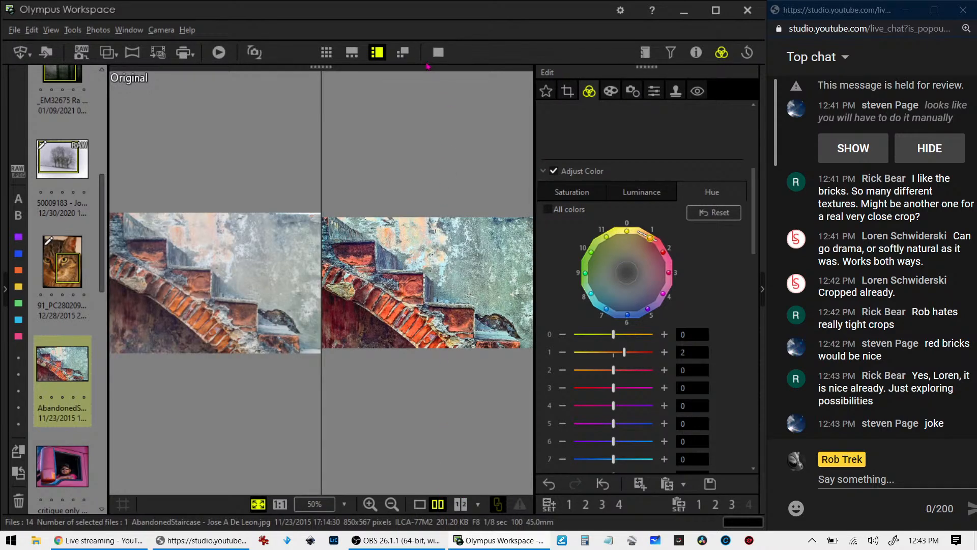
pyautogui.click(438, 52)
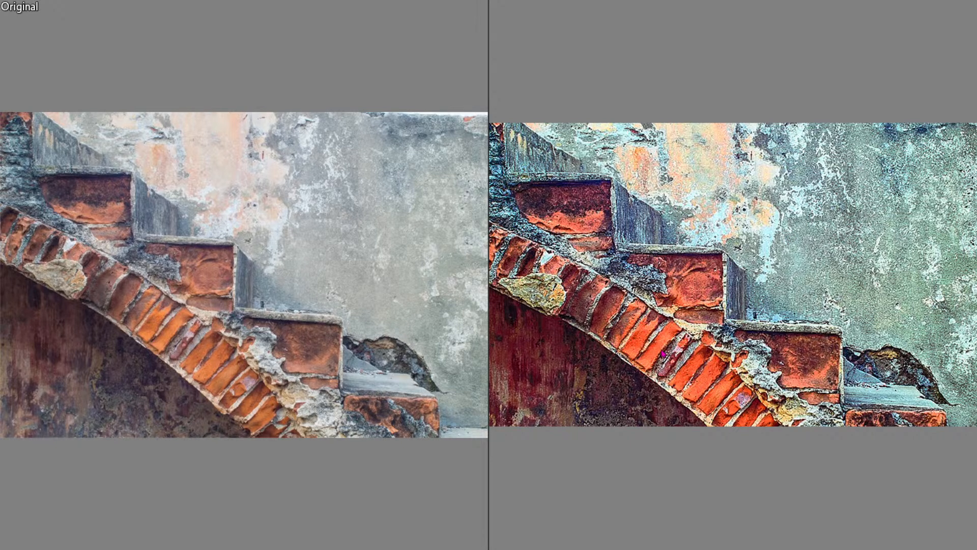
pyautogui.press('Escape')
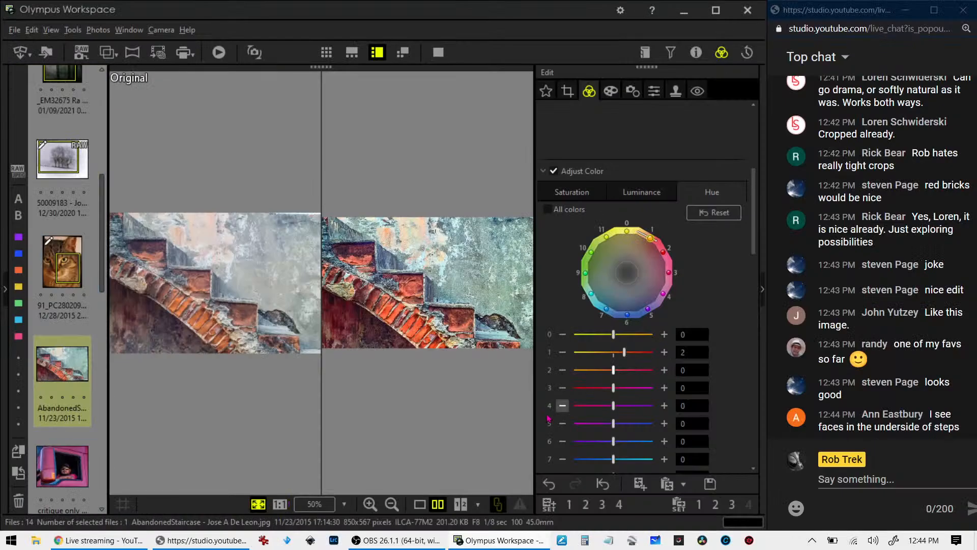
pyautogui.click(420, 505)
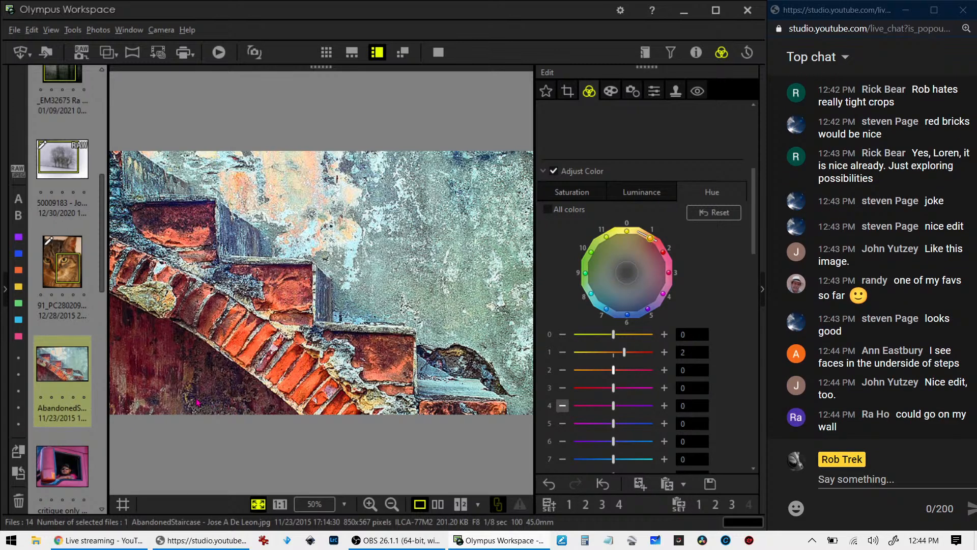
# - Open the photo of the driver in the pink truck window for editing
pyautogui.scroll(-3, 74, 376)
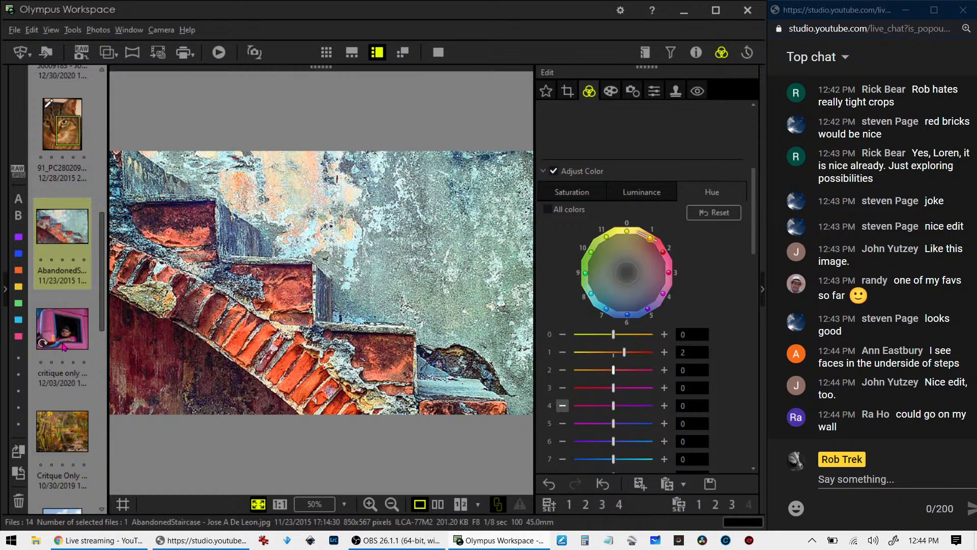
pyautogui.moveTo(63, 347)
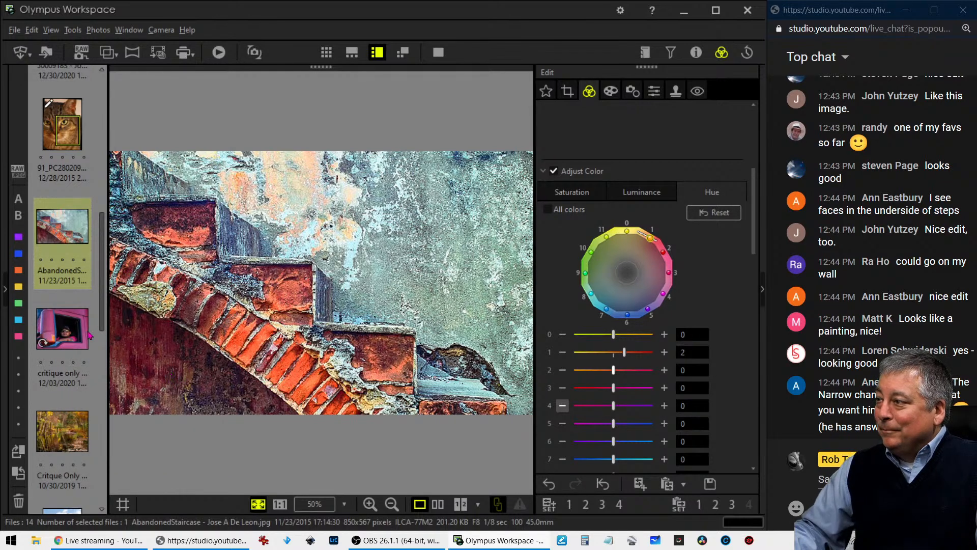
pyautogui.click(74, 336)
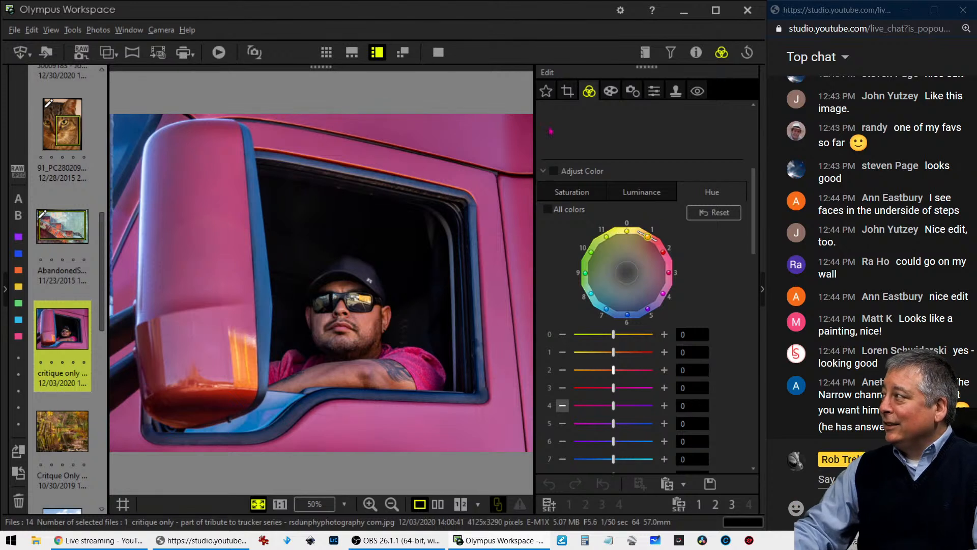
# - Review the truck photo's camera, lens and exposure details, and hide the properties again
pyautogui.click(695, 53)
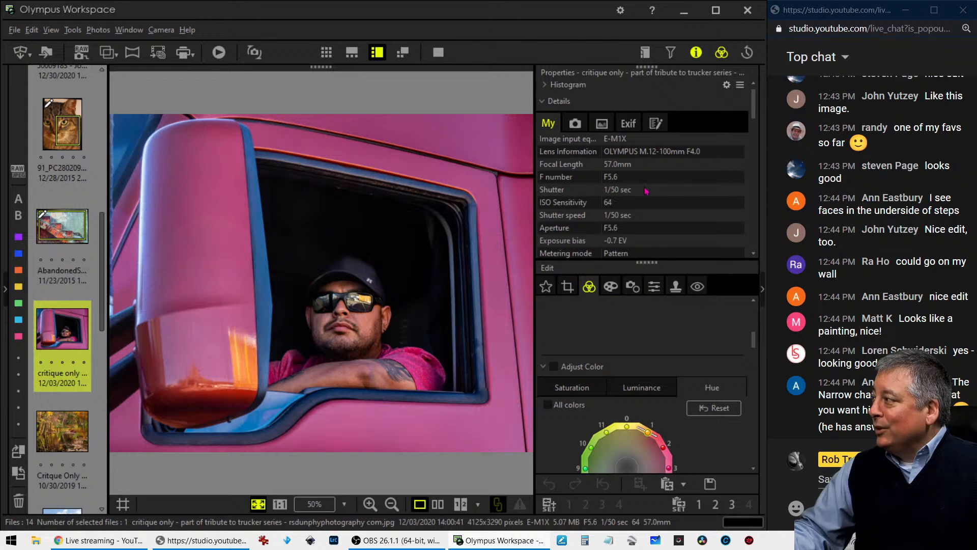
pyautogui.scroll(-2, 647, 202)
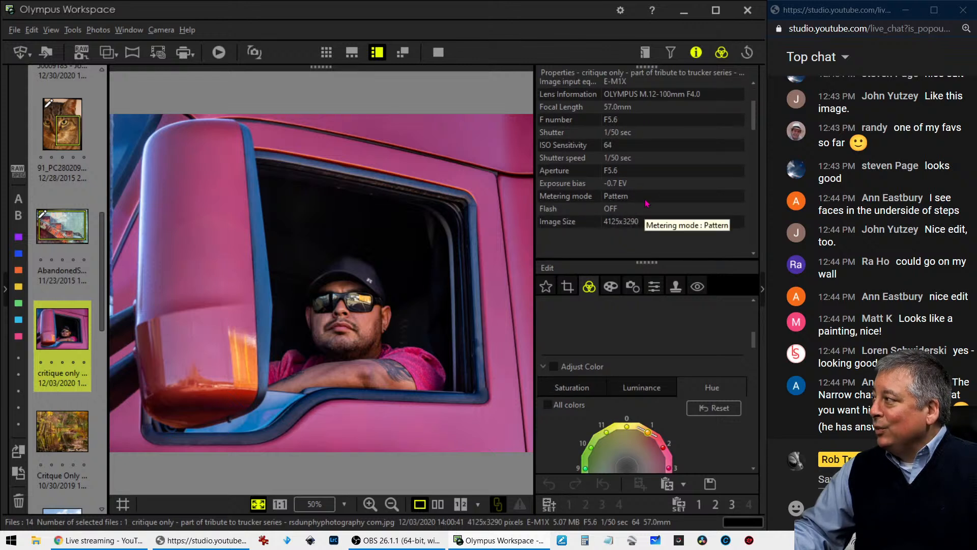
pyautogui.scroll(2, 647, 202)
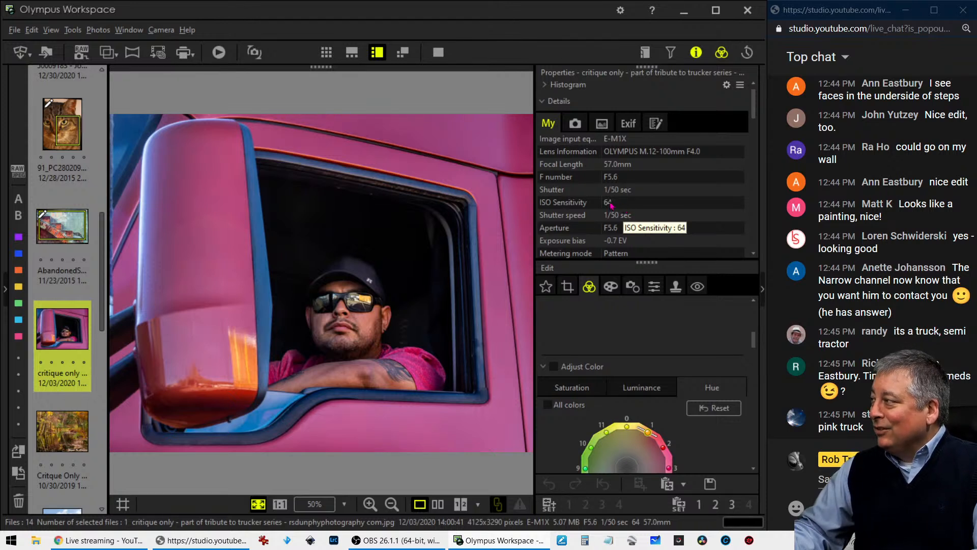
pyautogui.click(697, 52)
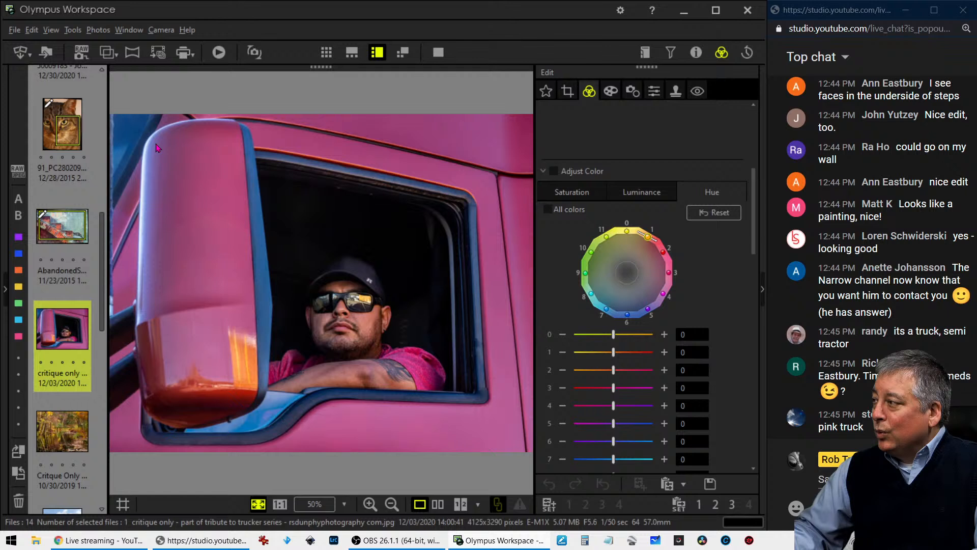
# - Start cropping the truck driver photo
pyautogui.click(567, 90)
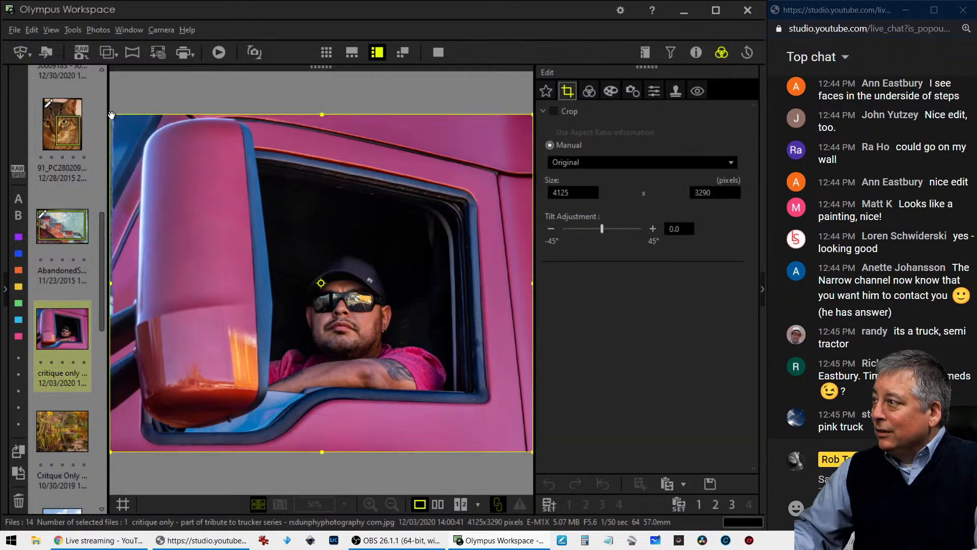
# - Crop the truck photo around the driver's window to about 3142 × 2679 pixels and preview the result
pyautogui.moveTo(112, 115); pyautogui.dragTo(189, 170)
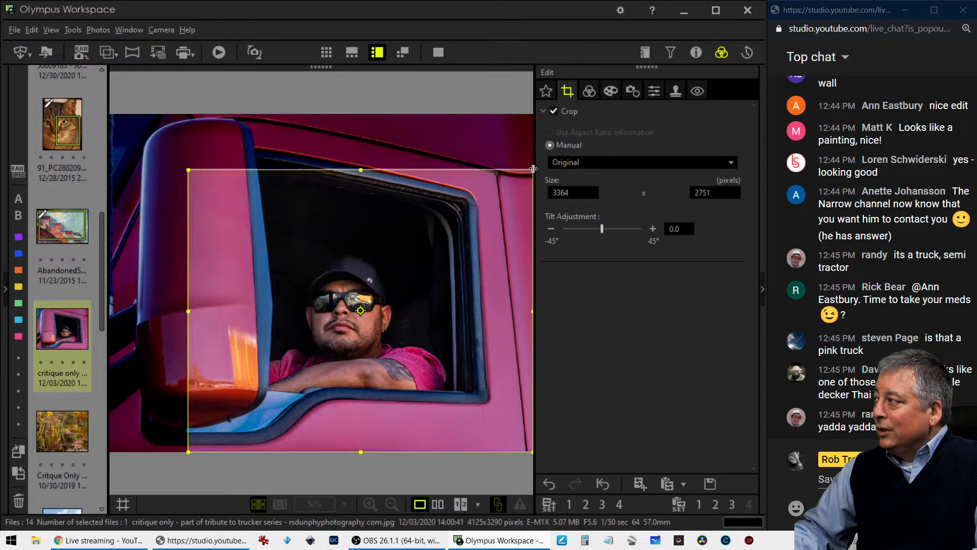
pyautogui.moveTo(530, 172); pyautogui.dragTo(507, 167)
pyautogui.click(589, 91)
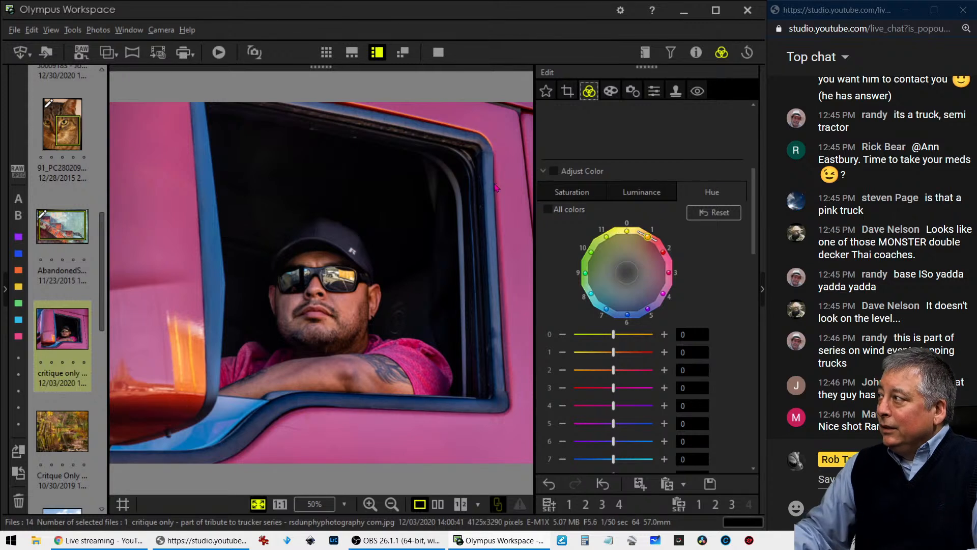
# - Refine the truck photo's crop at the window's upper corner to about 3041 × 2598 pixels, previewing the result
pyautogui.click(568, 91)
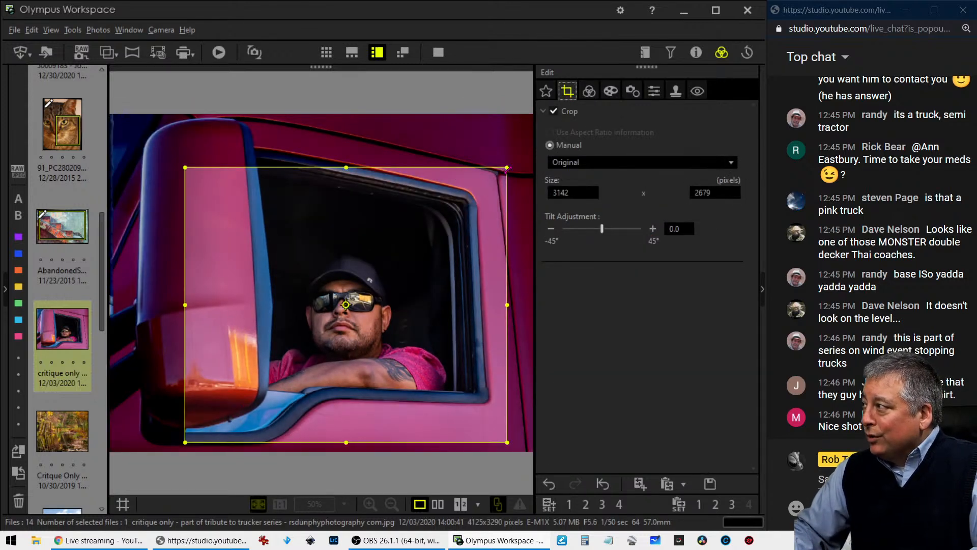
pyautogui.moveTo(507, 169); pyautogui.dragTo(494, 174)
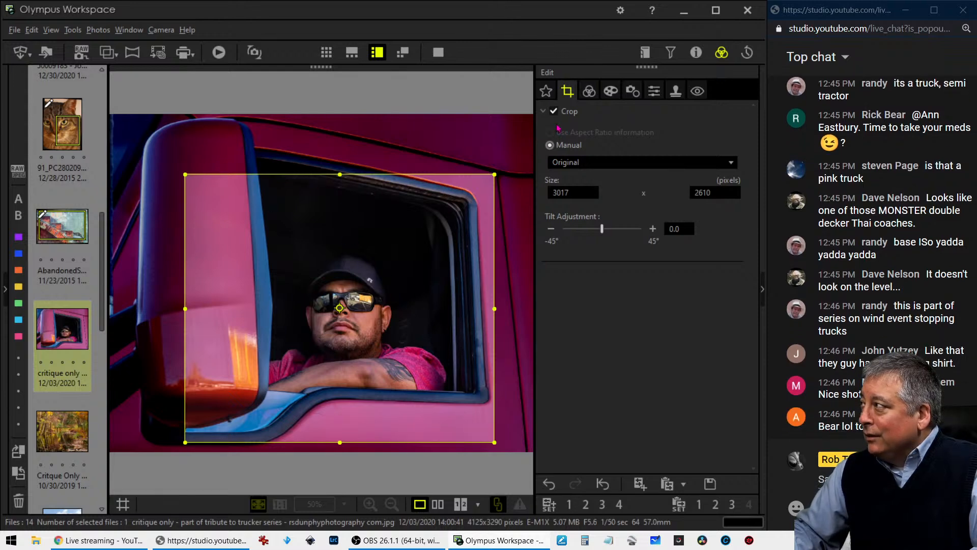
pyautogui.click(589, 91)
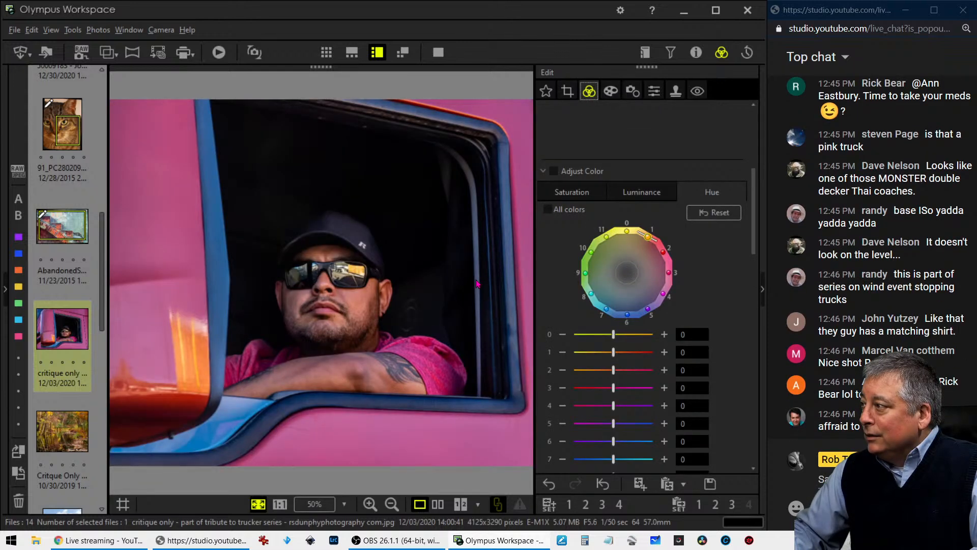
pyautogui.click(568, 92)
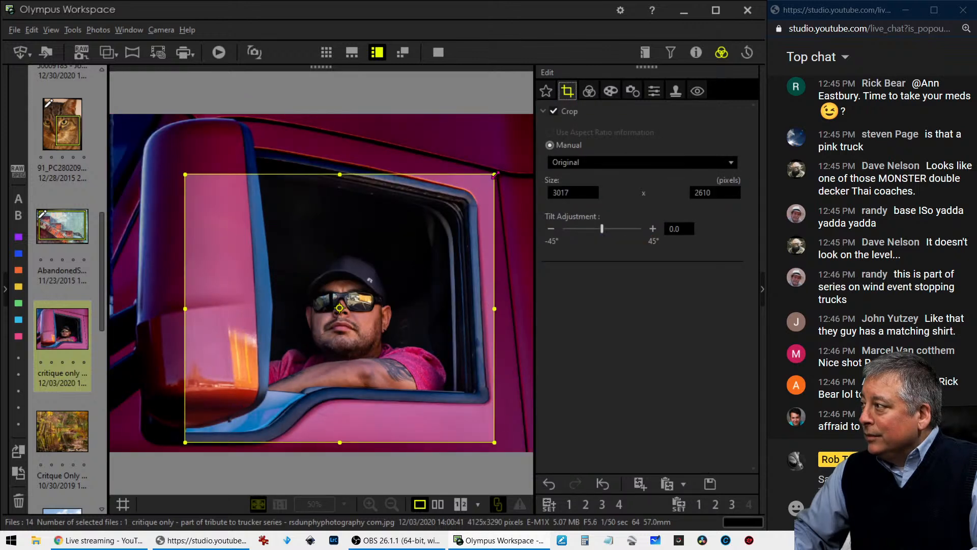
pyautogui.moveTo(495, 174)
pyautogui.mouseDown()
pyautogui.moveTo(503, 169)
pyautogui.moveTo(497, 176)
pyautogui.mouseUp()
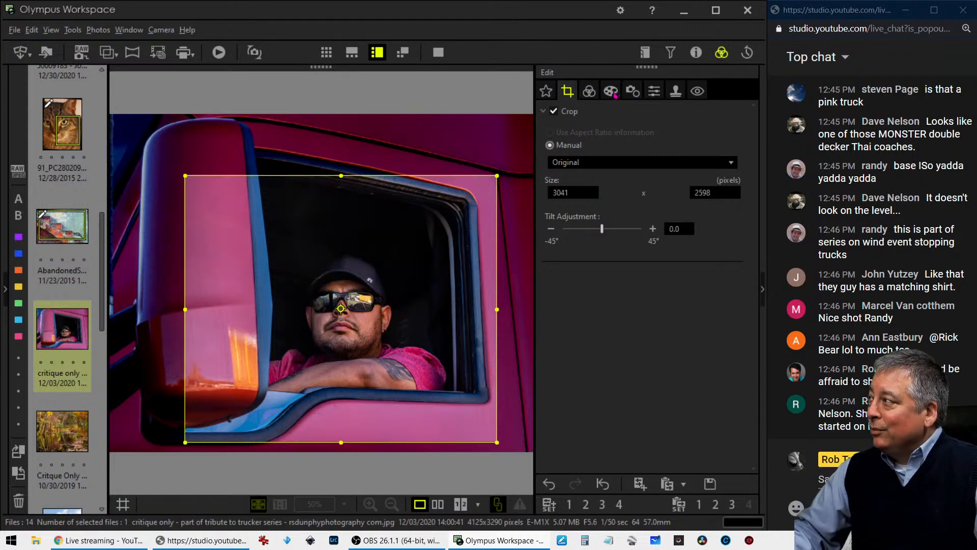
pyautogui.click(590, 92)
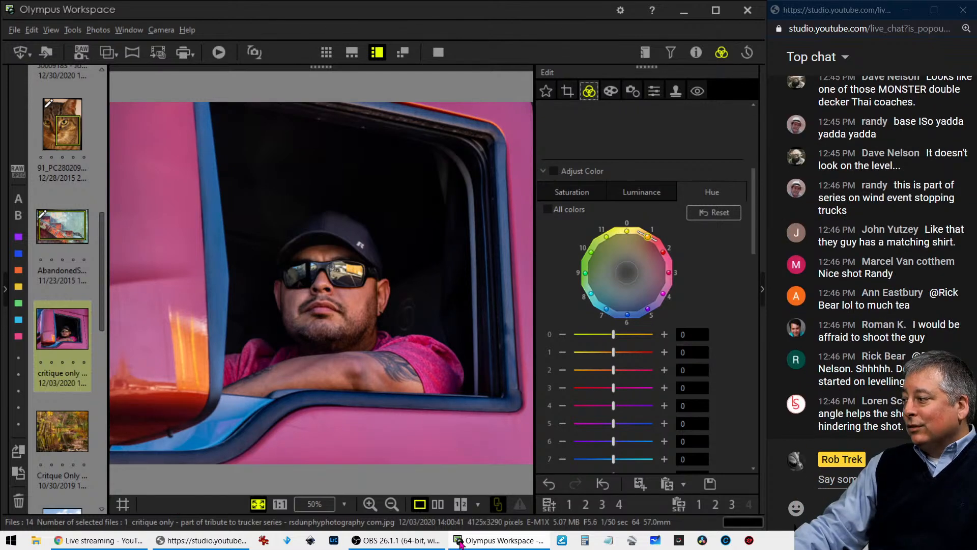
# - Compare the cropped truck photo side by side with its original, and open the autumn bridge photo in single-image view
pyautogui.click(438, 504)
pyautogui.moveTo(462, 539)
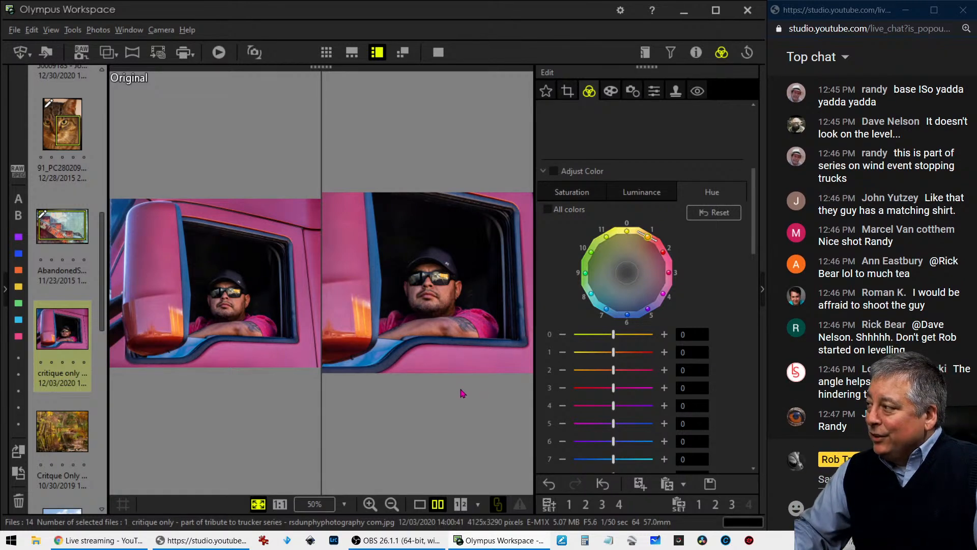
pyautogui.click(74, 425)
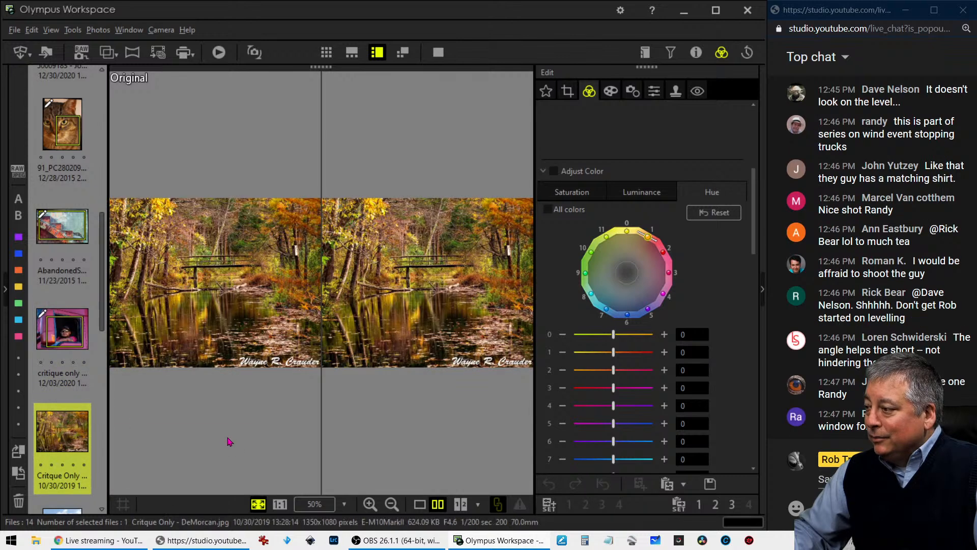
pyautogui.click(426, 504)
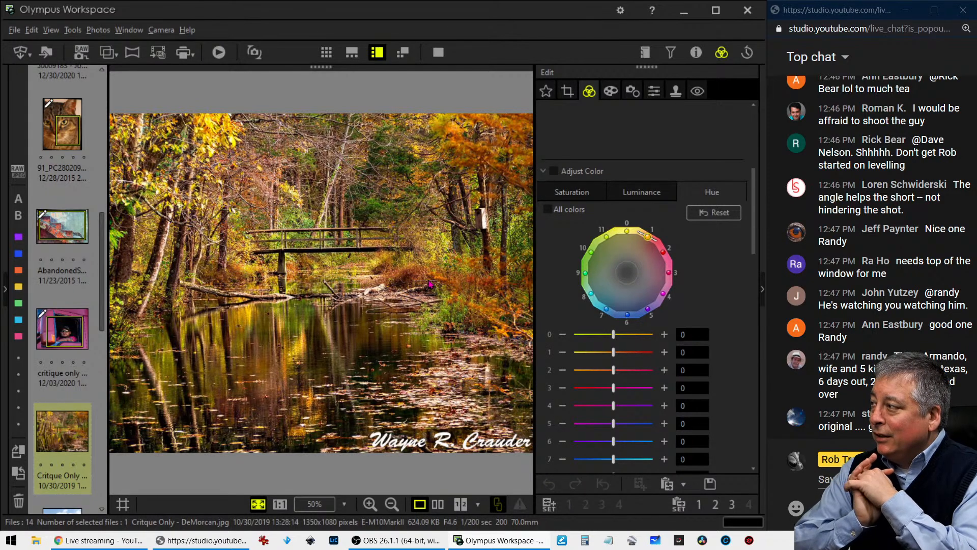
# - Apply the Soft Focus art filter to the bridge photo and darken its edges with a vignetting value of -13
pyautogui.click(611, 90)
pyautogui.click(605, 130)
pyautogui.click(604, 182)
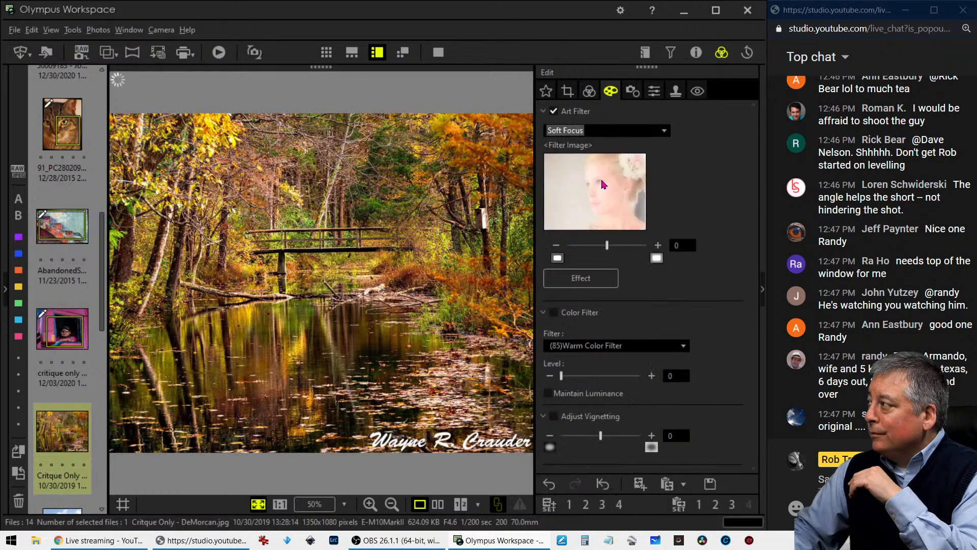
pyautogui.scroll(-4, 638, 198)
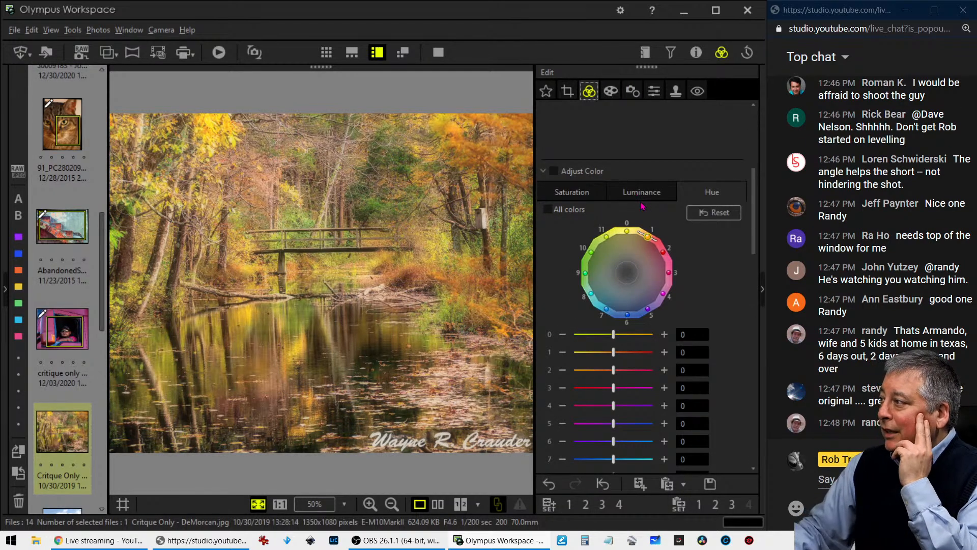
pyautogui.scroll(4, 607, 305)
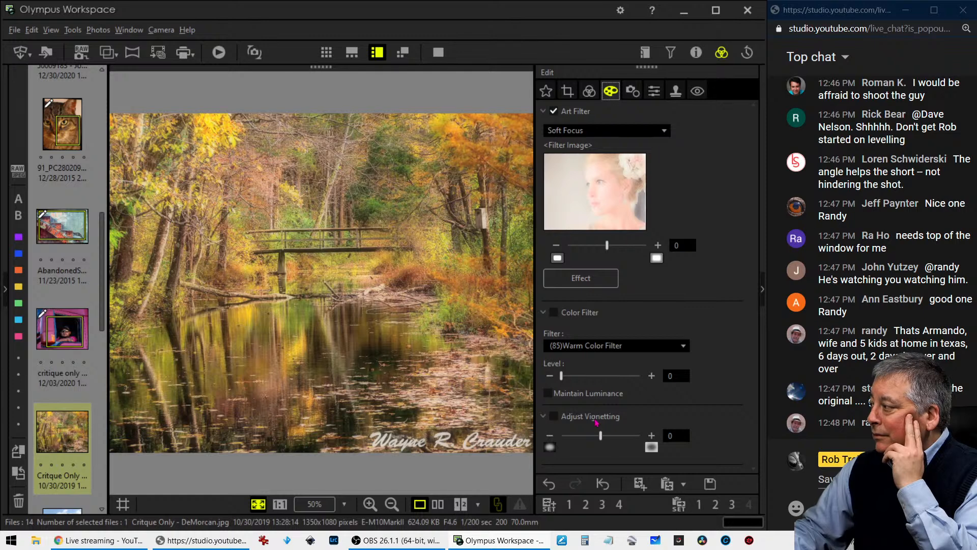
pyautogui.moveTo(601, 436); pyautogui.dragTo(584, 440)
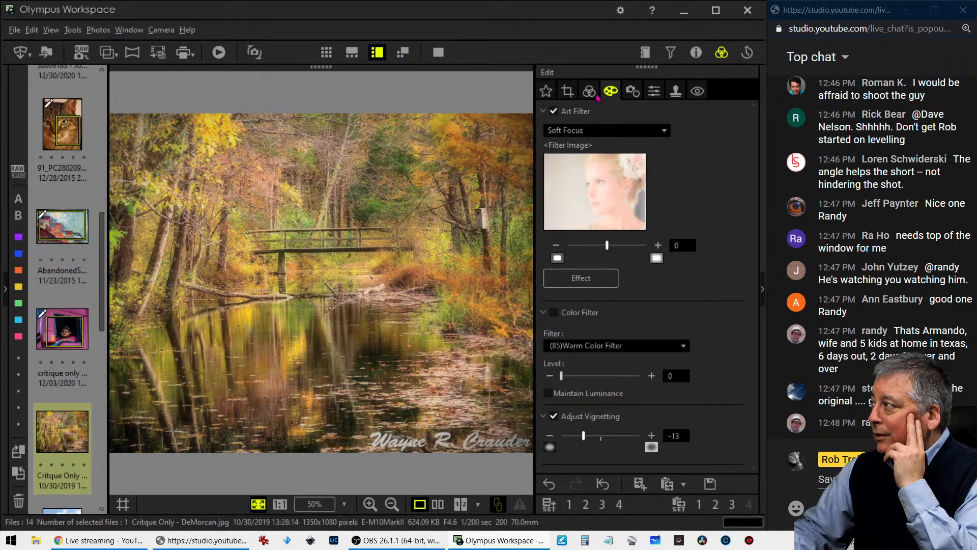
# - Slightly lower the shadow end of the bridge photo's tone curve on the RGB channel
pyautogui.scroll(-4, 606, 263)
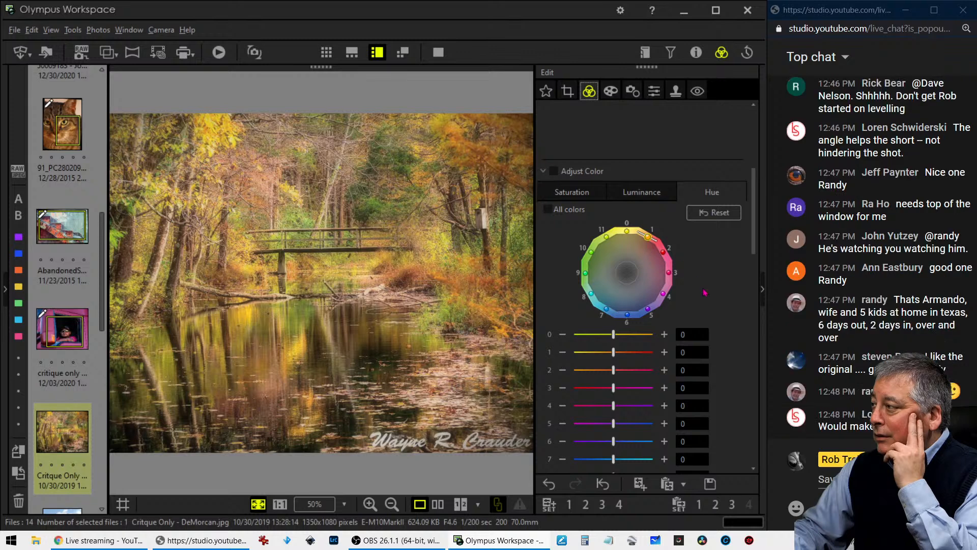
pyautogui.scroll(-2, 705, 294)
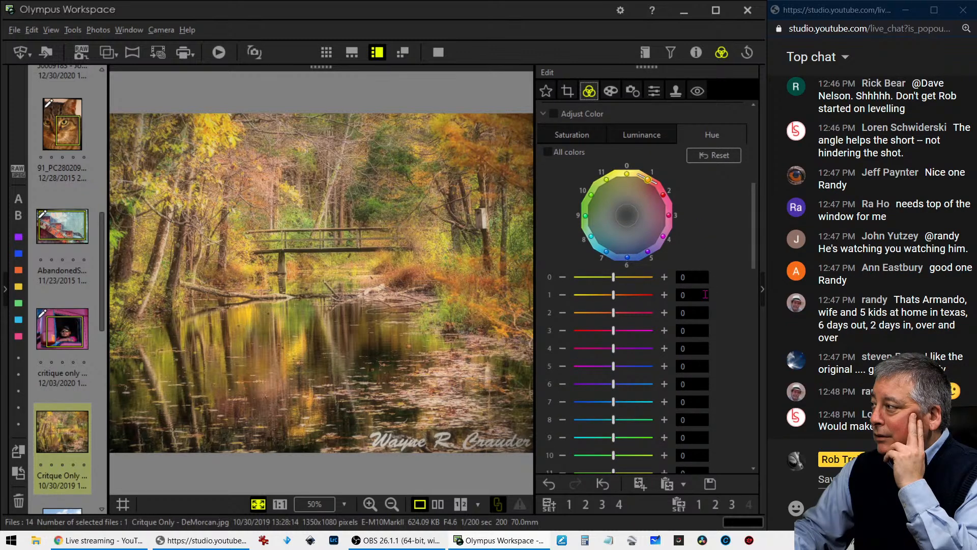
pyautogui.scroll(-12, 705, 294)
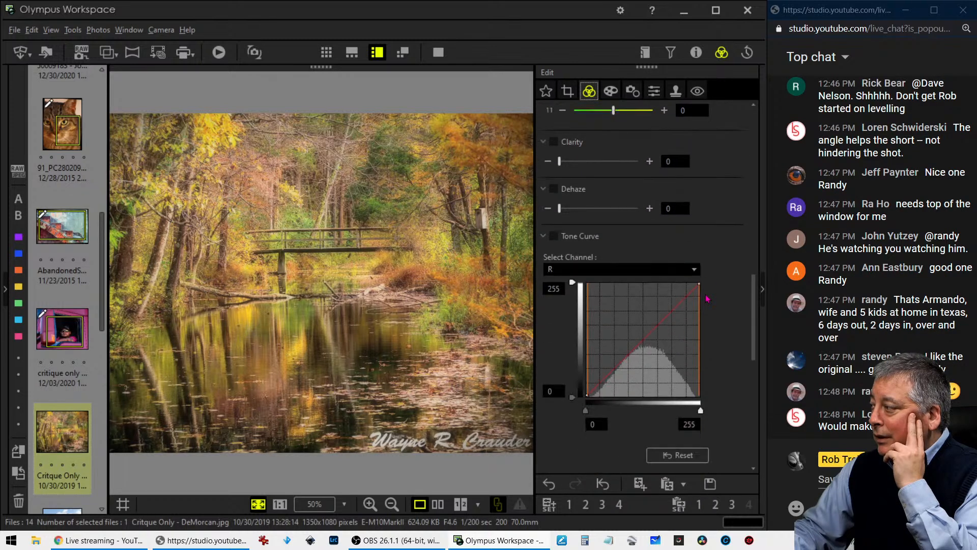
pyautogui.click(607, 274)
pyautogui.click(600, 283)
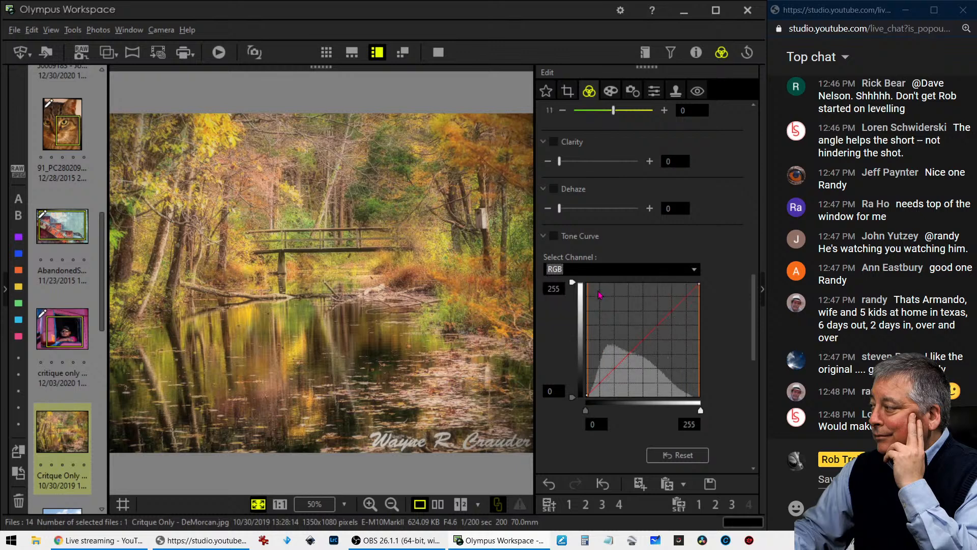
pyautogui.moveTo(604, 377); pyautogui.dragTo(603, 381)
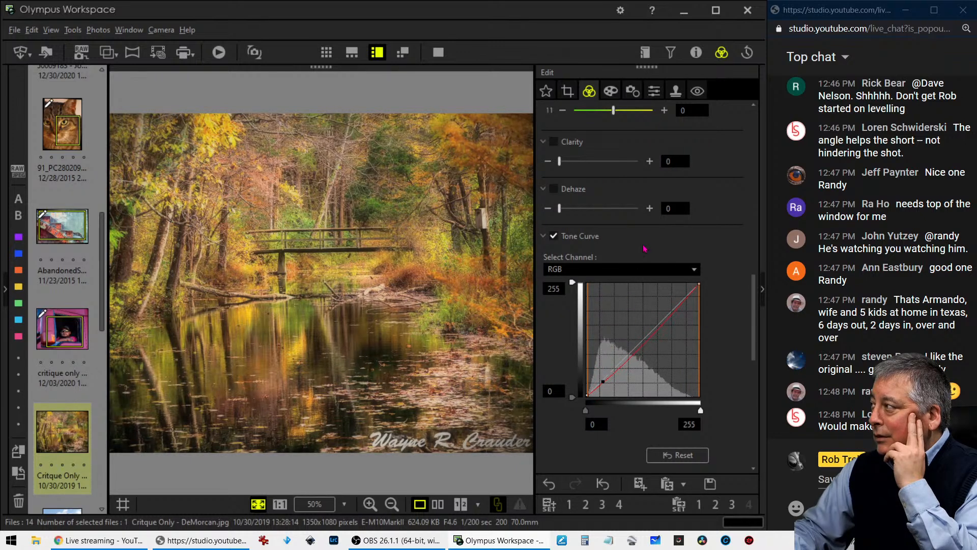
# - Cool the bridge photo's custom white balance slightly, setting the blue–amber value to -0.2
pyautogui.scroll(10, 644, 248)
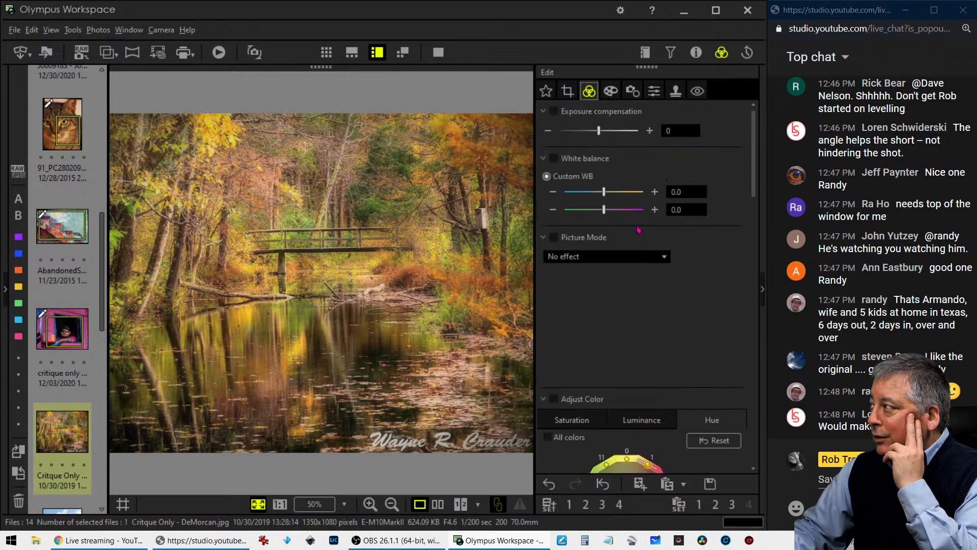
pyautogui.click(553, 192)
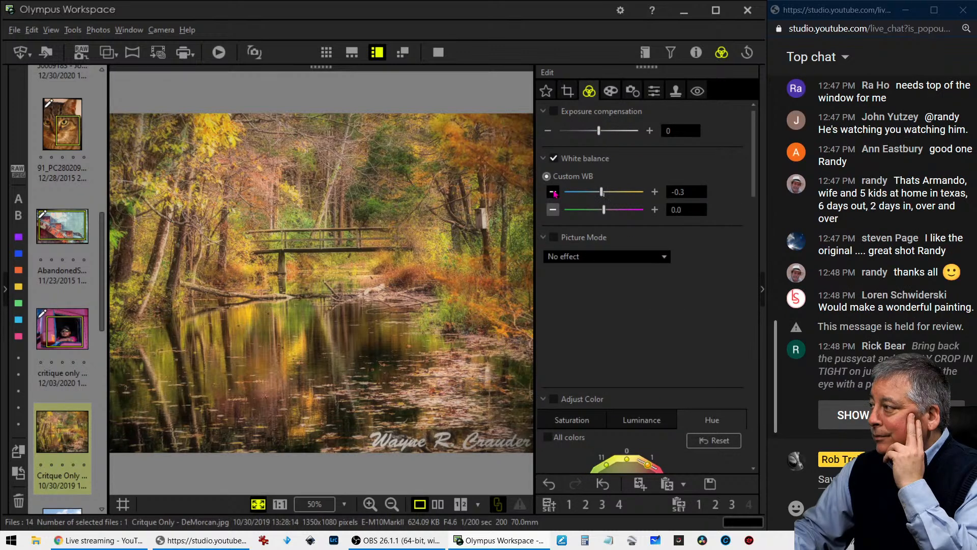
pyautogui.click(554, 191)
pyautogui.click(554, 192)
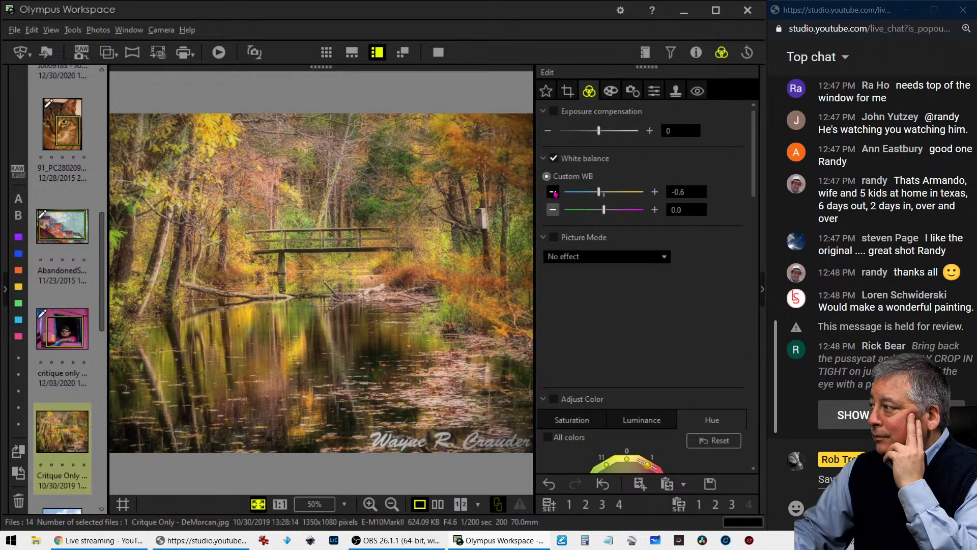
pyautogui.click(654, 192)
pyautogui.click(654, 192)
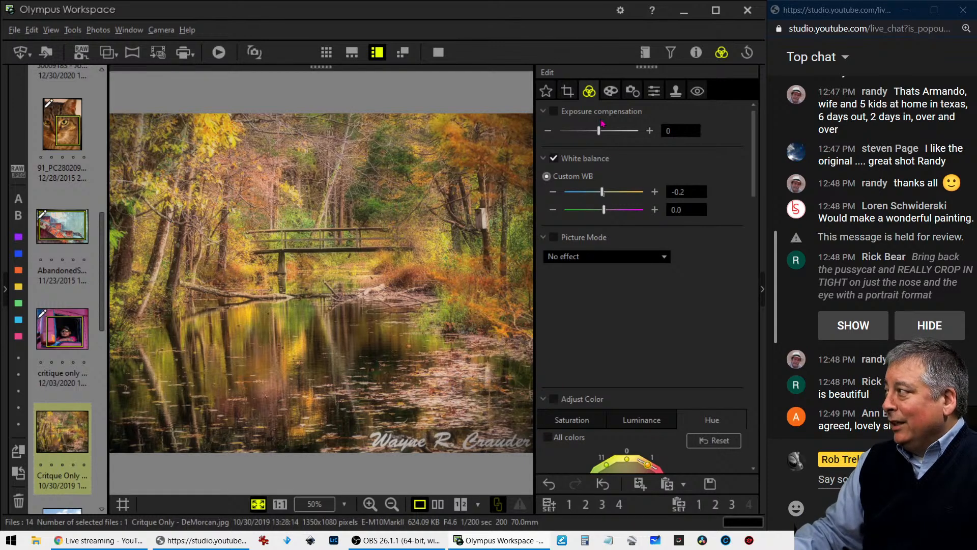
# - Turn on cropping for the bridge photo with a 4:3 aspect ratio
pyautogui.click(571, 95)
pyautogui.click(579, 162)
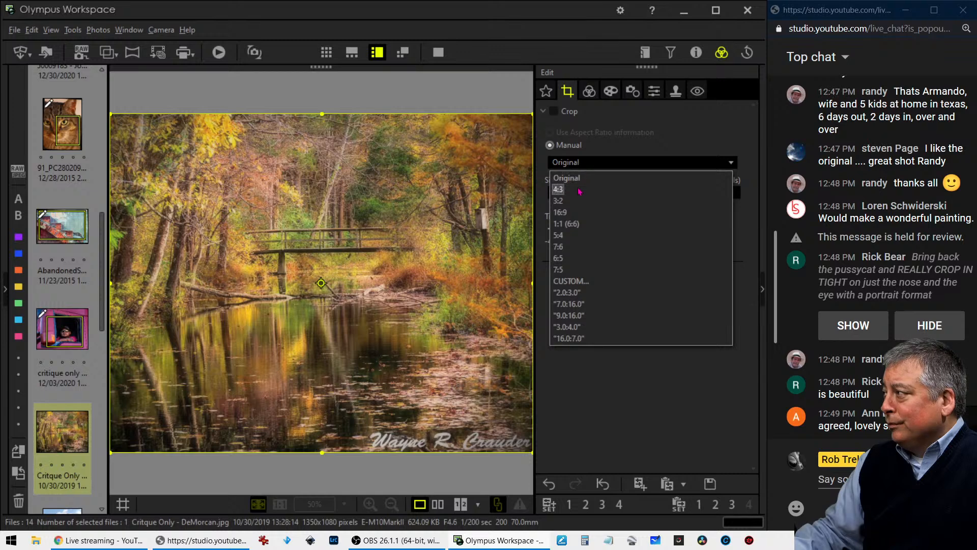
pyautogui.click(560, 188)
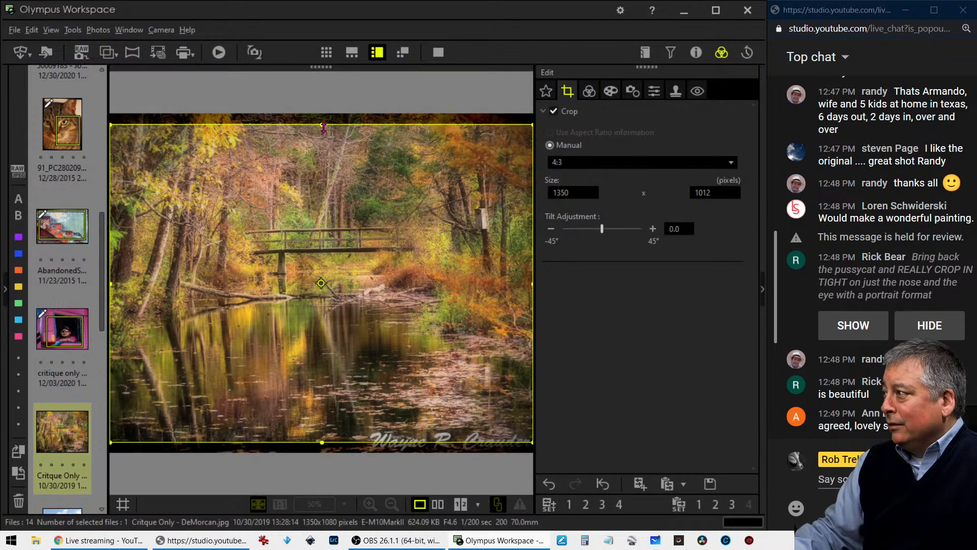
# - Try a tighter 4:3 crop of about 808 × 606 pixels on the bridge and the trees beside it, and preview it
pyautogui.moveTo(322, 125); pyautogui.dragTo(312, 217)
pyautogui.moveTo(434, 389); pyautogui.dragTo(405, 329)
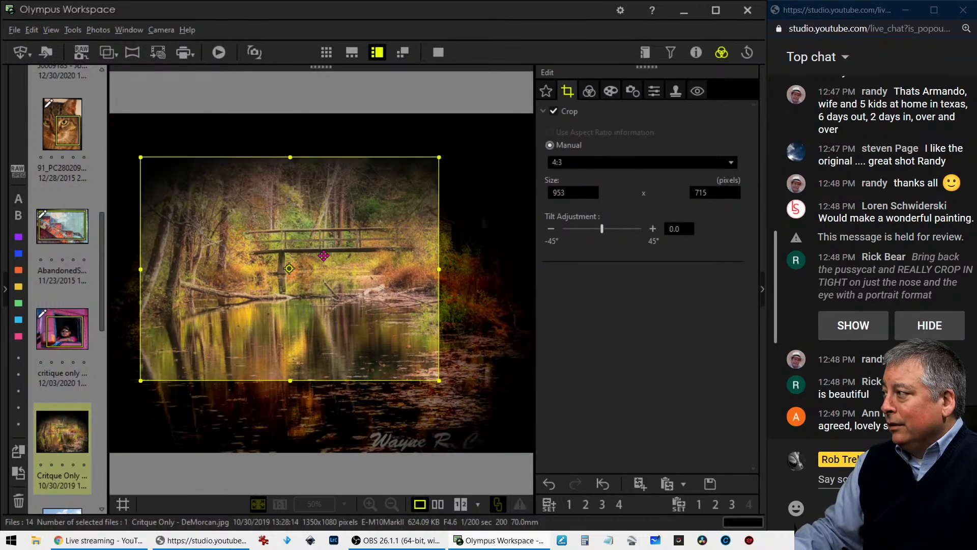
pyautogui.moveTo(439, 379); pyautogui.dragTo(394, 346)
pyautogui.moveTo(359, 318); pyautogui.dragTo(358, 319)
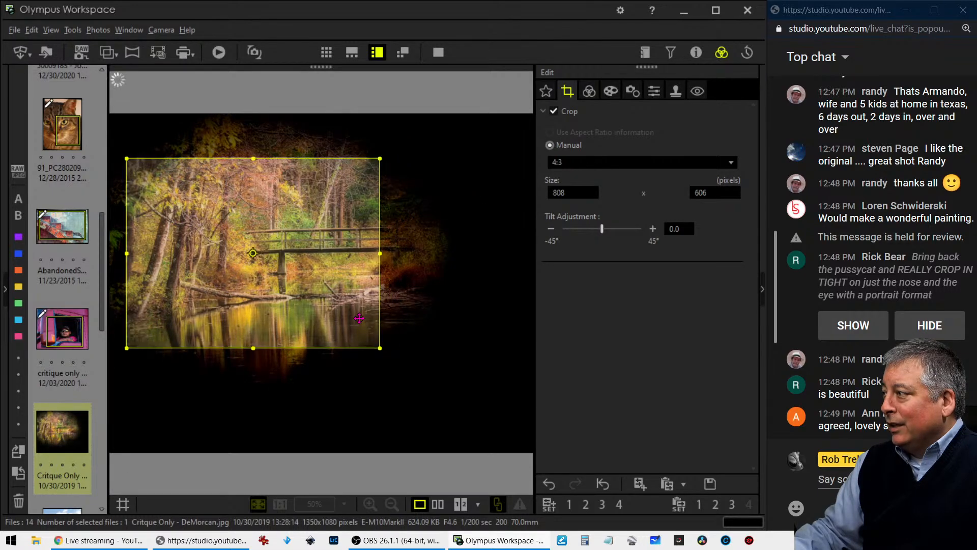
pyautogui.click(586, 91)
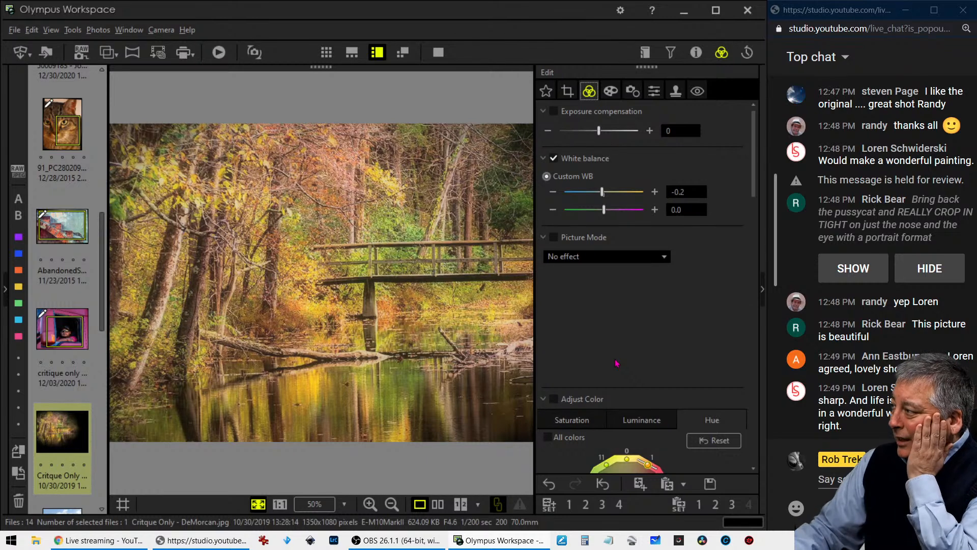
# - Undo the resizing and repositioning of the crop frame, back to the full-width 4:3 crop
pyautogui.click(549, 485)
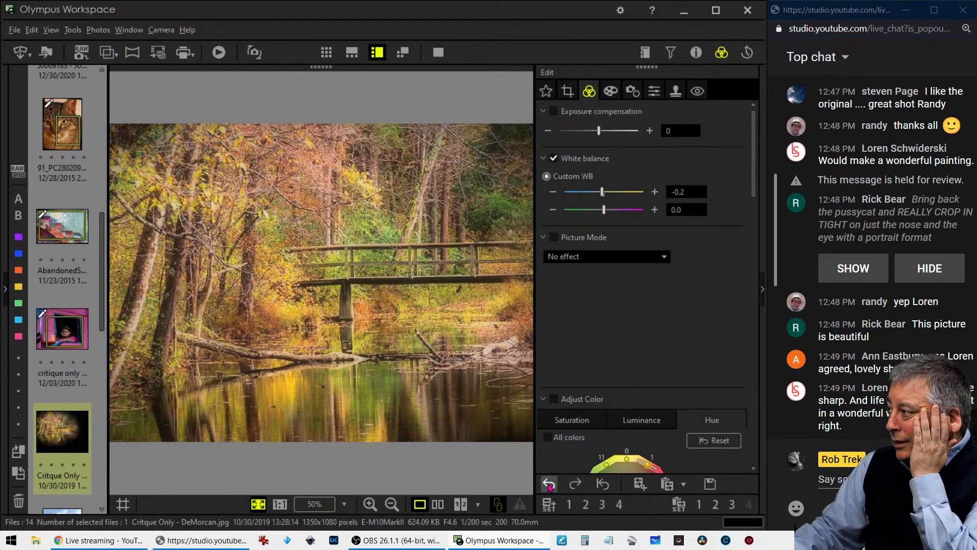
pyautogui.click(549, 485)
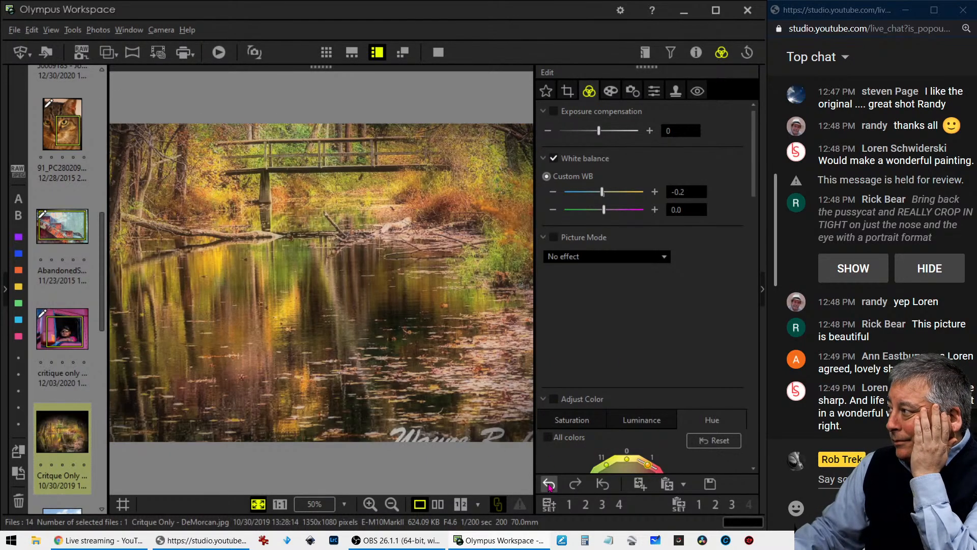
pyautogui.click(549, 485)
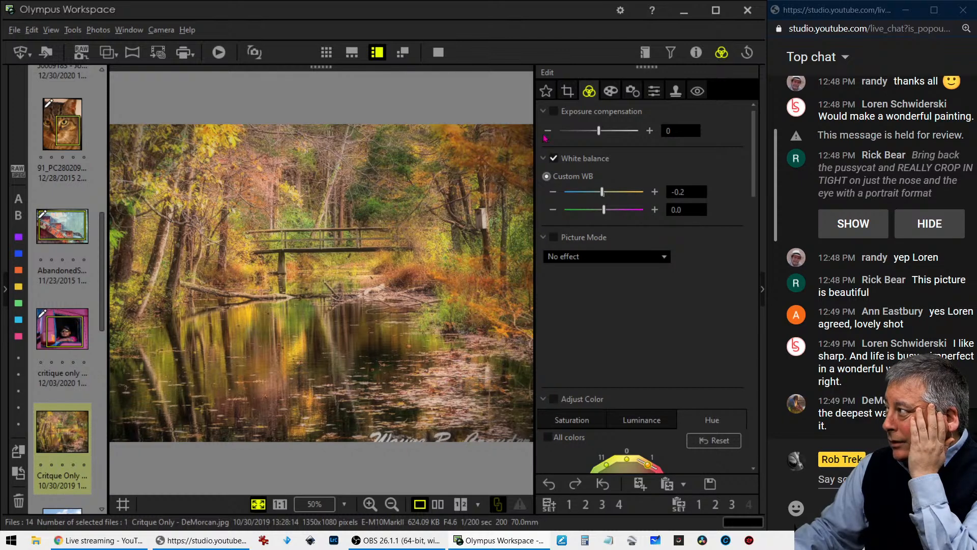
# - Shrink the 4:3 crop to about 645 × 484 pixels and position it over the bridge and the trees behind it
pyautogui.click(569, 92)
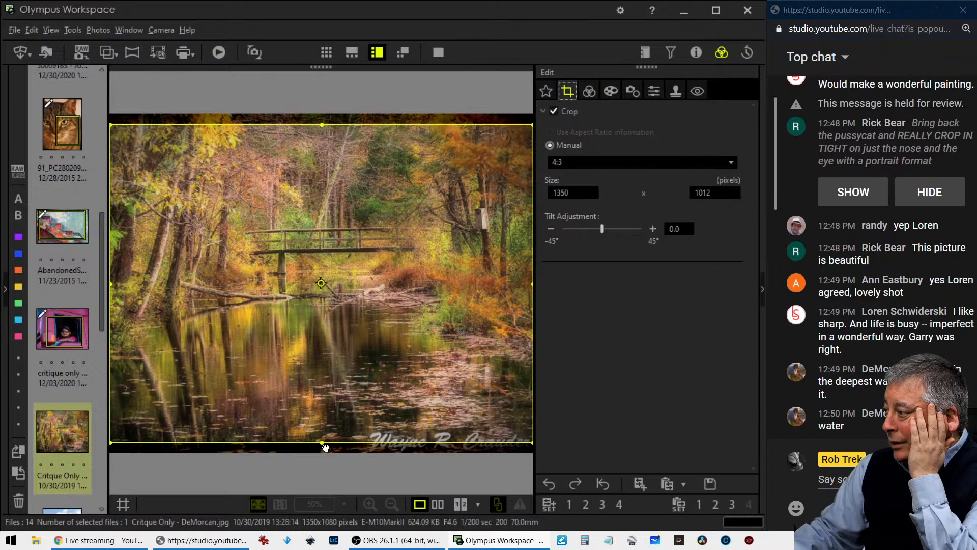
pyautogui.moveTo(323, 441); pyautogui.dragTo(322, 277)
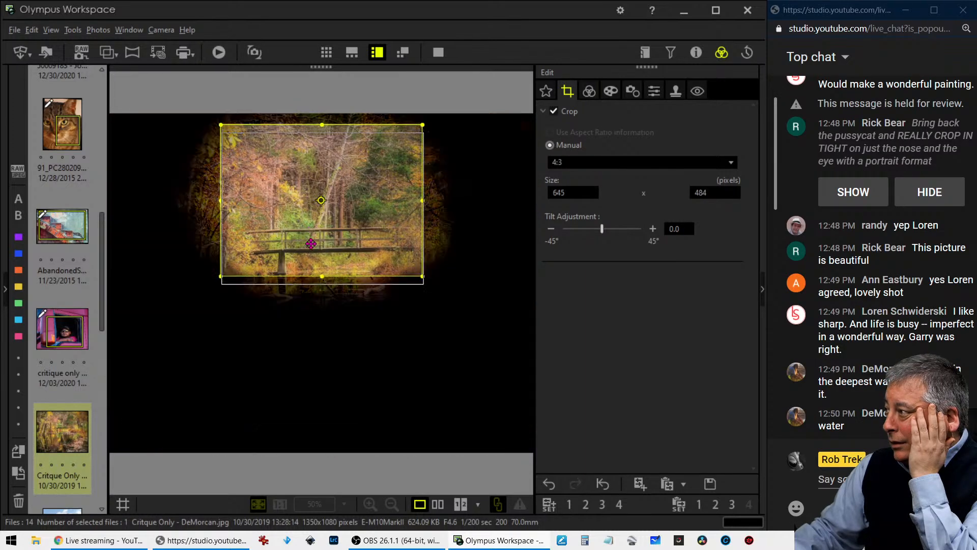
pyautogui.moveTo(309, 231); pyautogui.dragTo(322, 272)
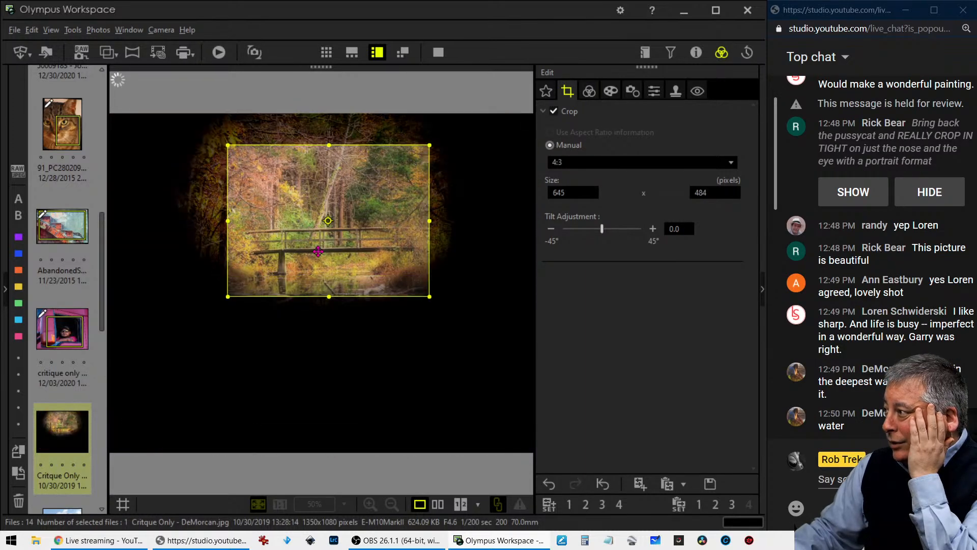
# - Preview the bridge photo's 4:3 crop, and restore the crop to the Original aspect ratio at 1350 × 1080 pixels
pyautogui.click(589, 91)
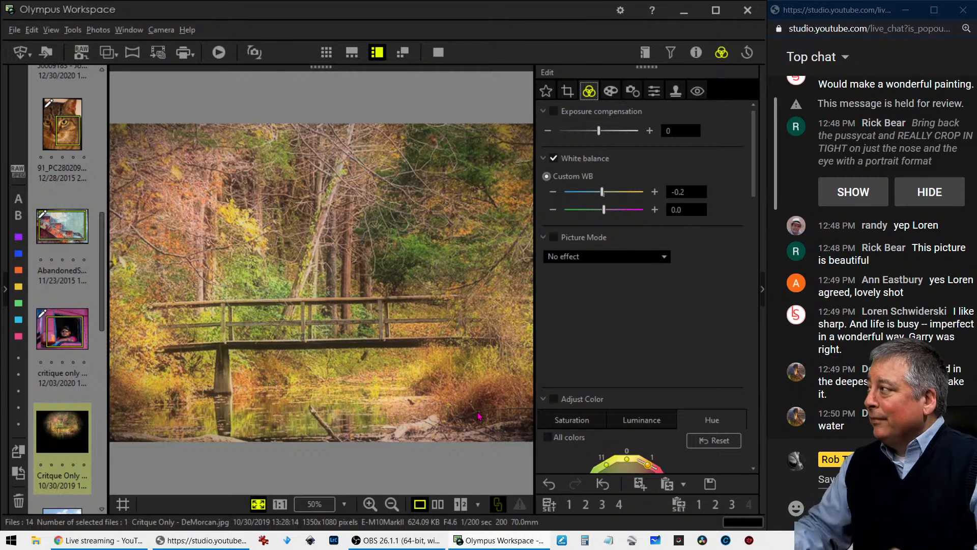
pyautogui.click(567, 96)
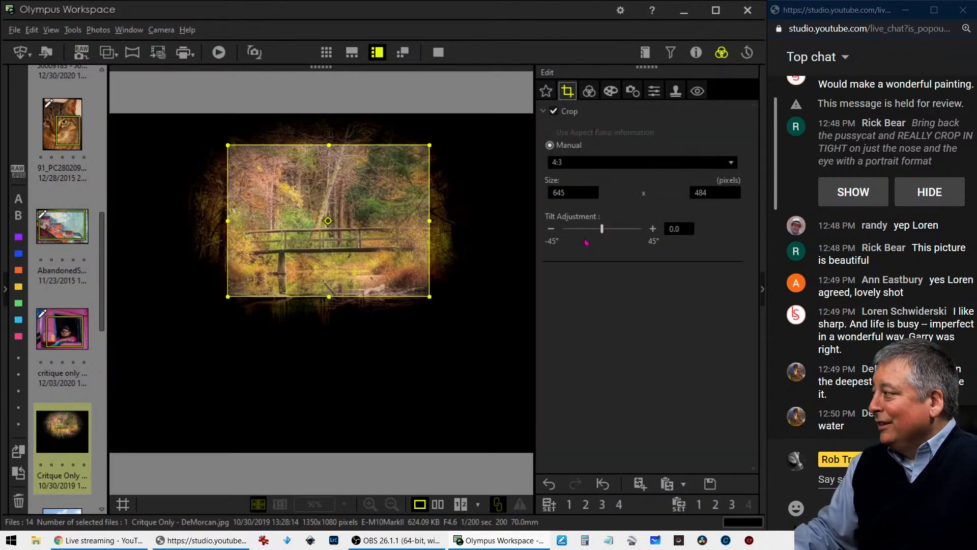
pyautogui.click(602, 162)
pyautogui.click(596, 175)
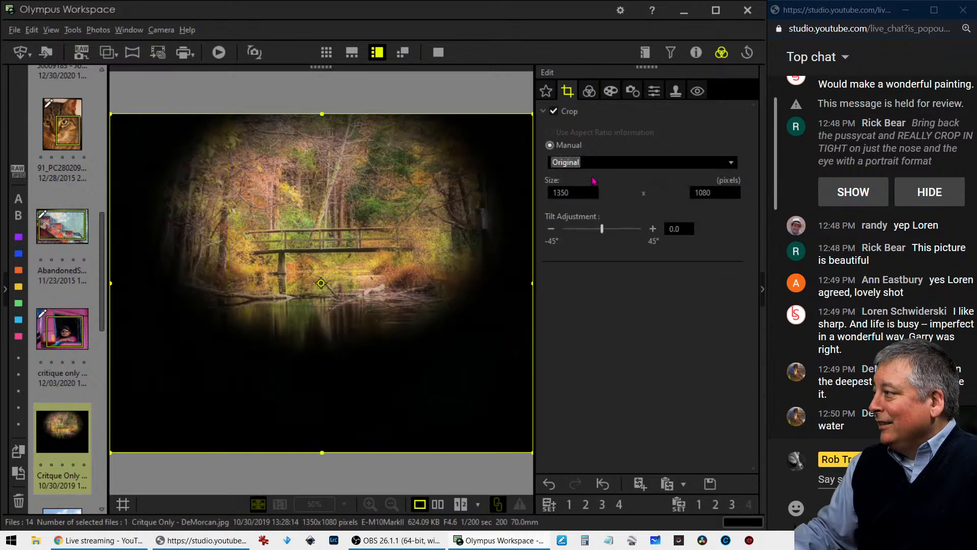
pyautogui.click(588, 91)
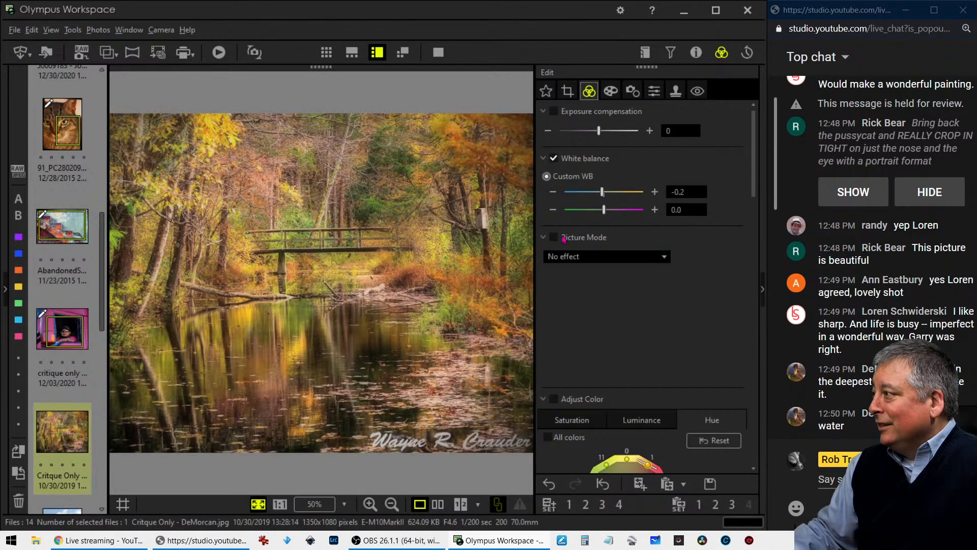
# - Compare the edited bridge photo side by side with its original in full screen, and return to the single-image view
pyautogui.click(437, 504)
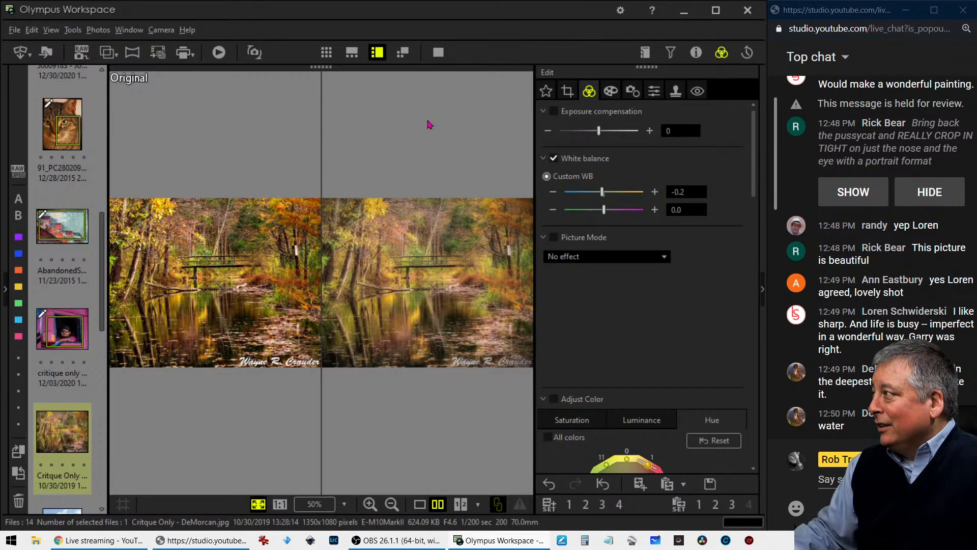
pyautogui.click(438, 52)
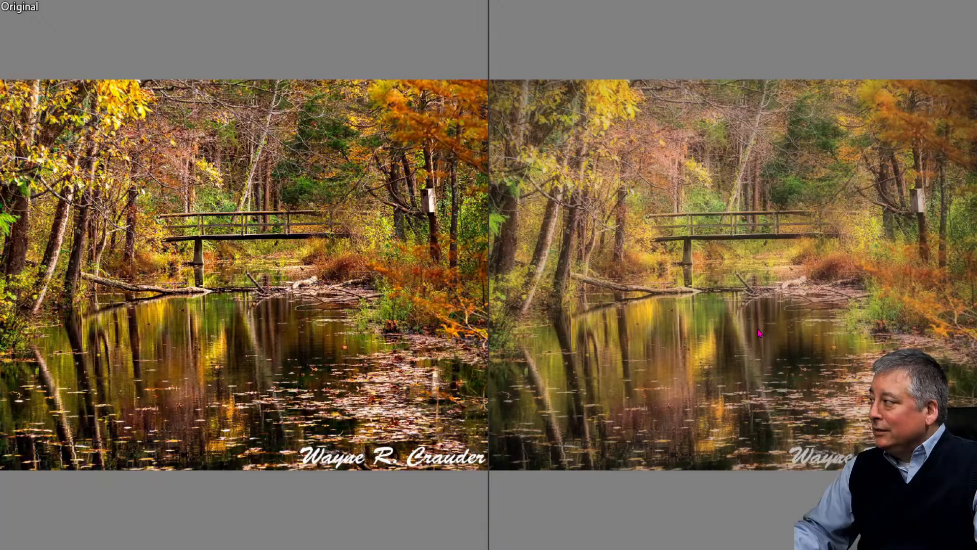
pyautogui.press('Escape')
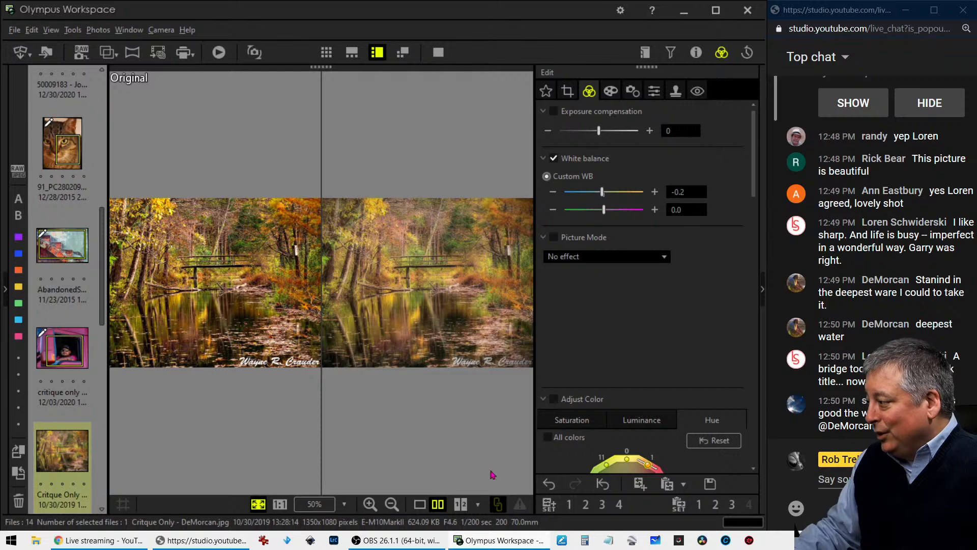
pyautogui.click(419, 504)
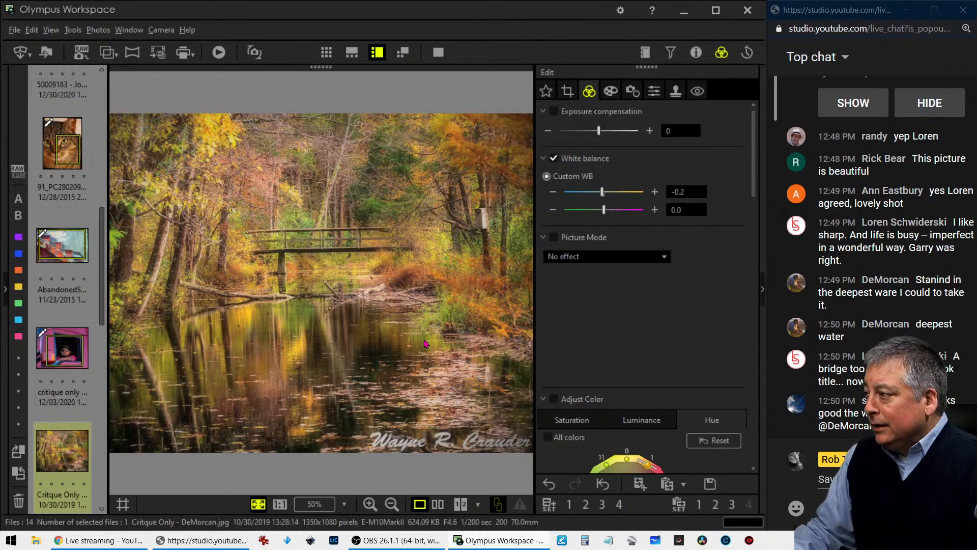
# - Open the mountain photo IMG_6183 and examine its camera, lens and exposure properties
pyautogui.scroll(-3, 61, 386)
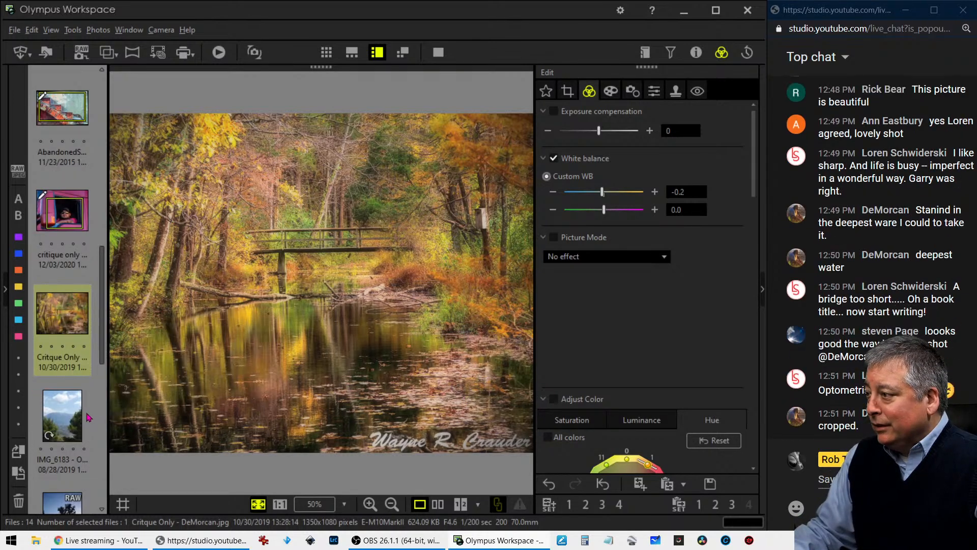
pyautogui.click(78, 420)
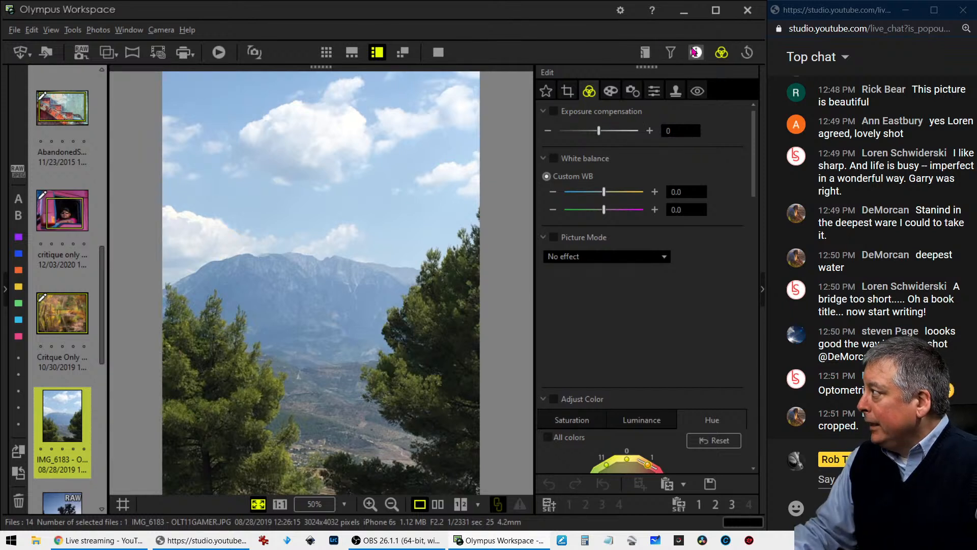
pyautogui.click(694, 52)
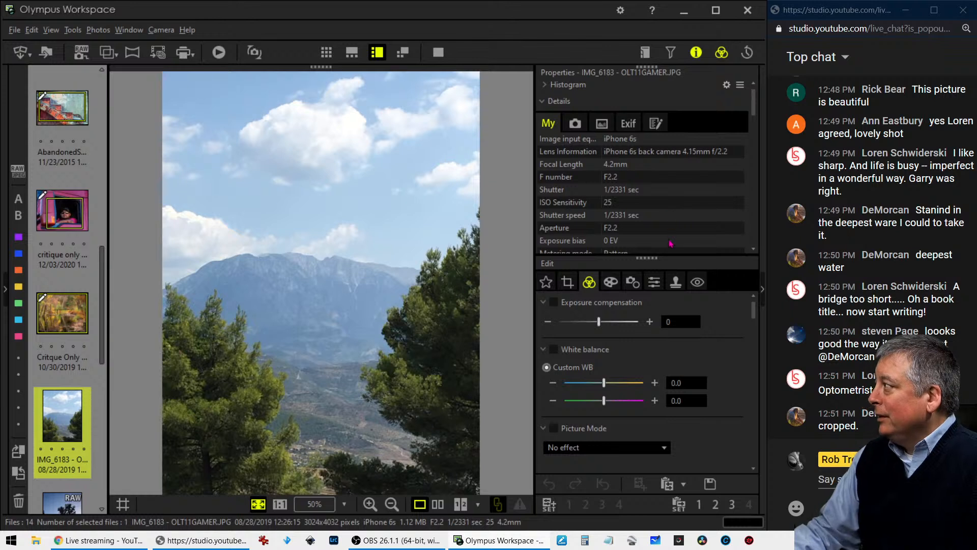
pyautogui.scroll(-3, 668, 246)
pyautogui.scroll(3, 668, 245)
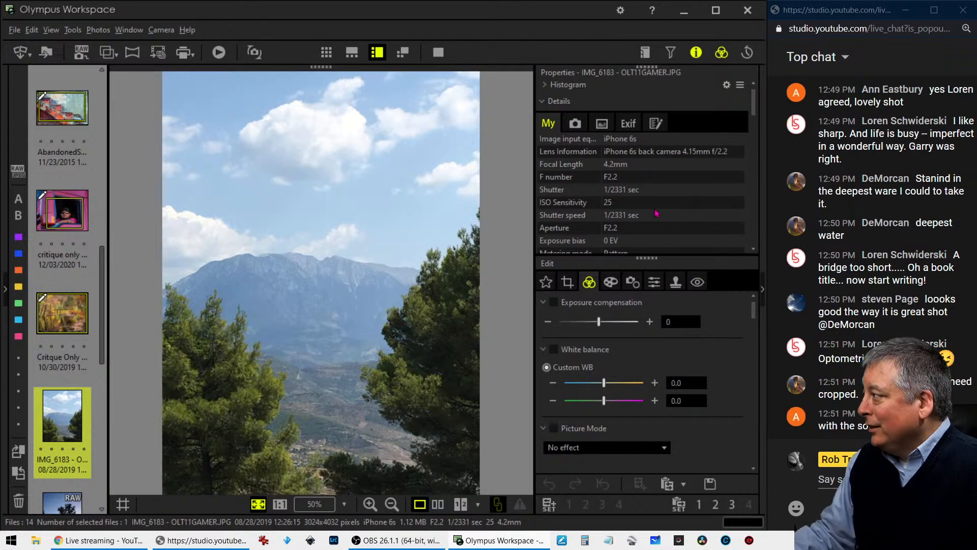
pyautogui.scroll(-1, 657, 212)
pyautogui.scroll(1, 657, 212)
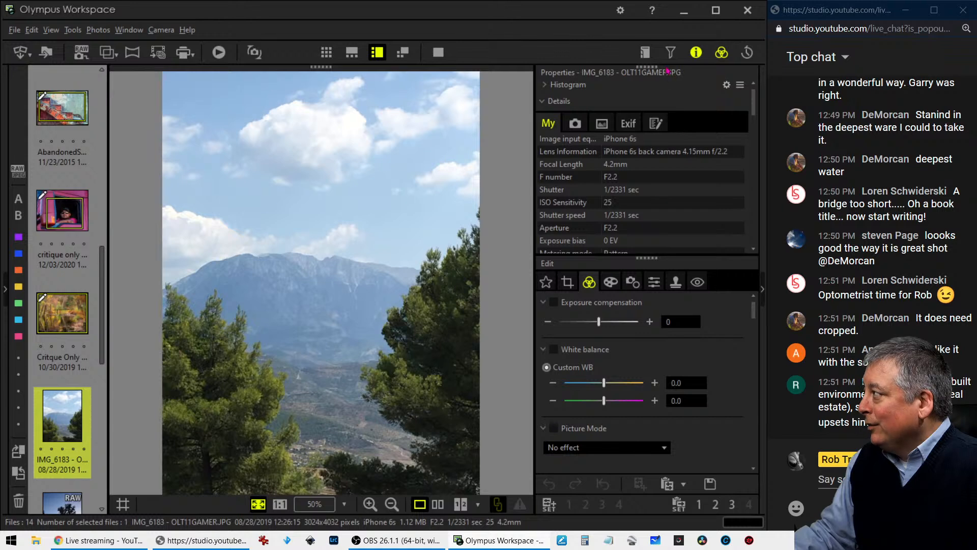
pyautogui.click(696, 53)
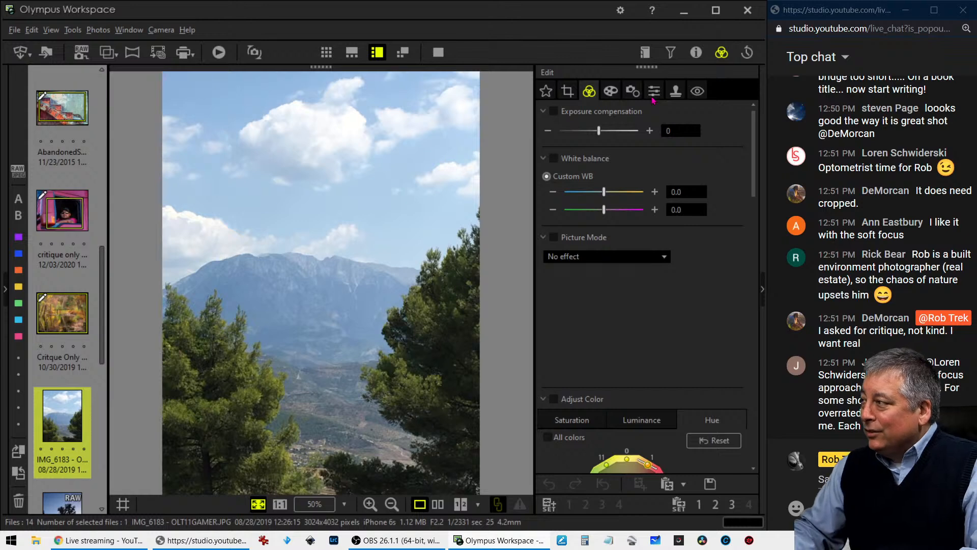
# - Examine the mountain photo in full screen and return to the editing view
pyautogui.click(439, 52)
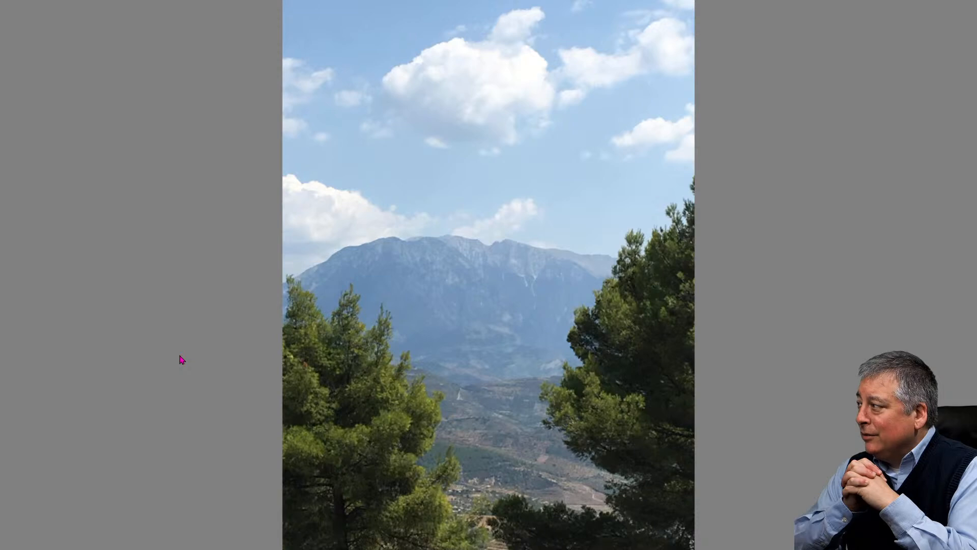
pyautogui.press('Escape')
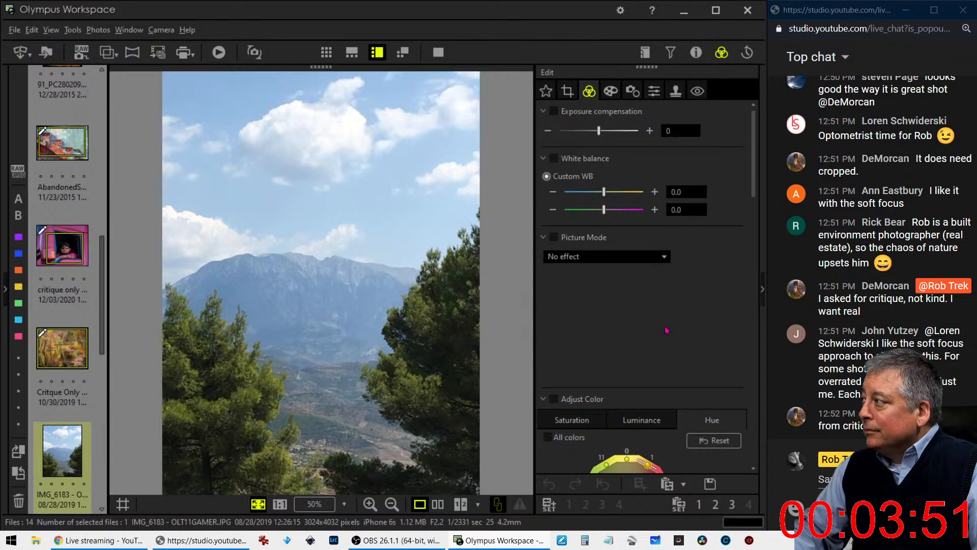
# - Warm the mountain photo by setting the blue–amber value of its custom white balance to 0.6
pyautogui.scroll(-2, 666, 330)
pyautogui.scroll(2, 666, 330)
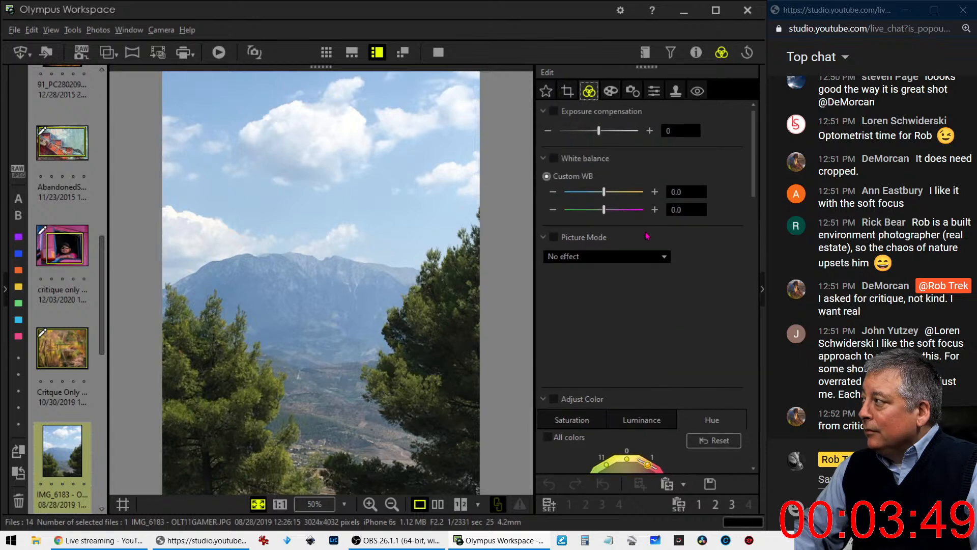
pyautogui.click(655, 192)
pyautogui.click(654, 192)
pyautogui.click(655, 192)
pyautogui.click(656, 198)
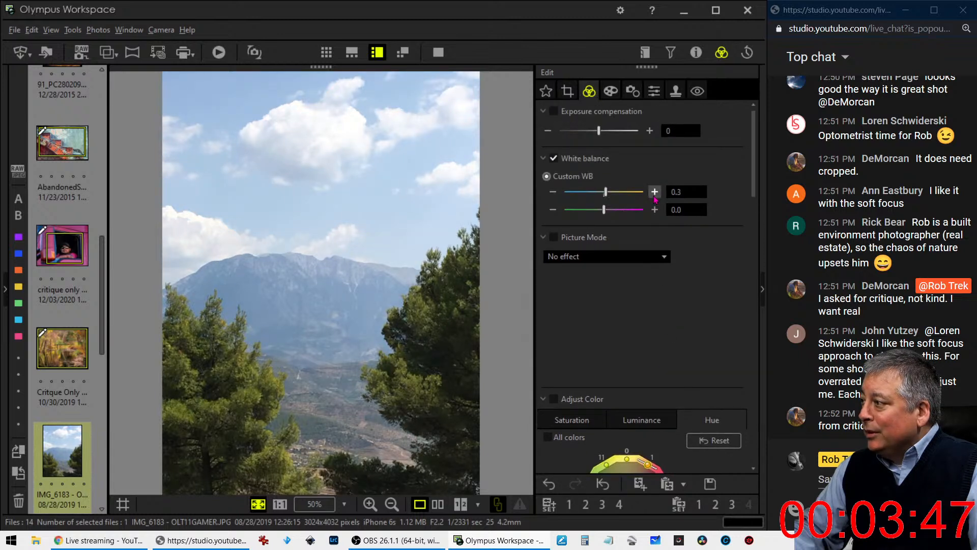
pyautogui.click(655, 198)
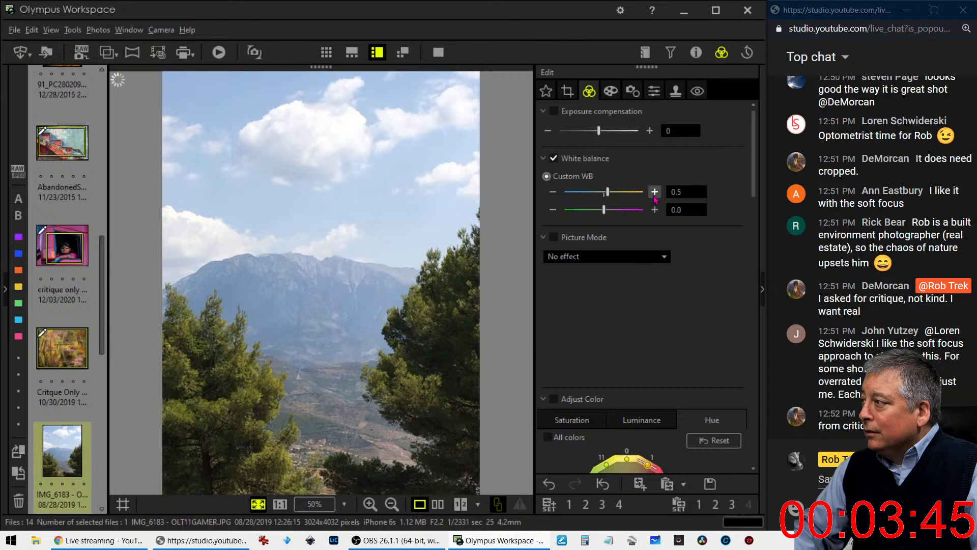
pyautogui.click(655, 198)
pyautogui.scroll(-3, 639, 321)
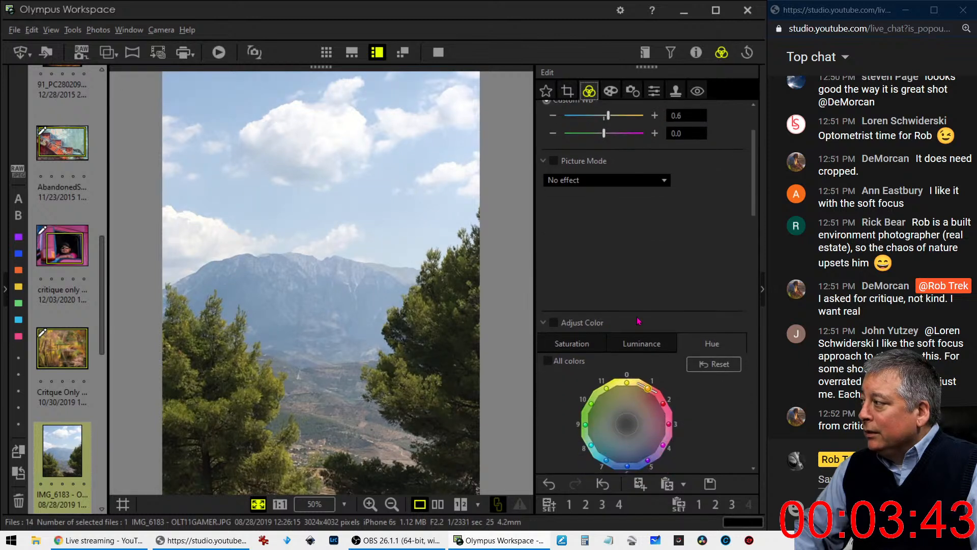
pyautogui.scroll(3, 638, 320)
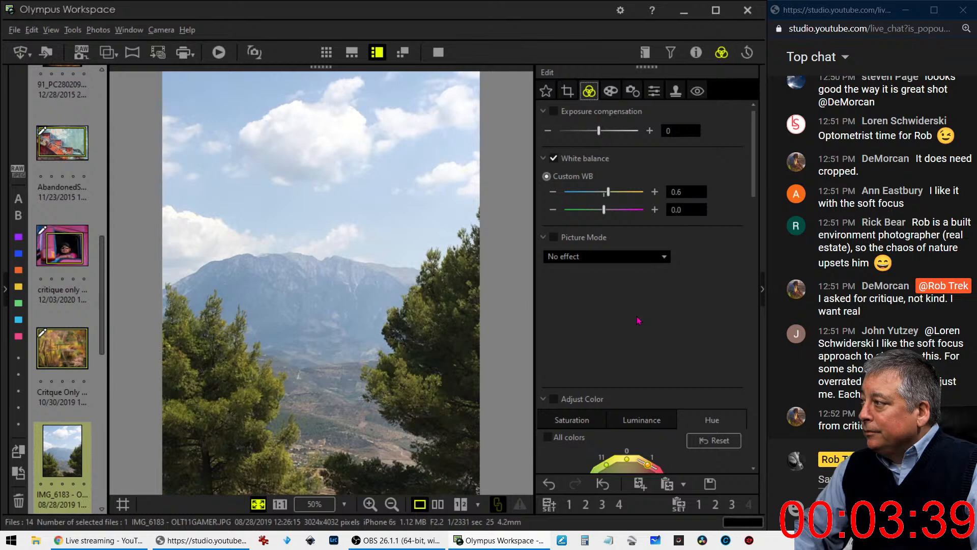
# - Crop the mountain photo to a 1:1 square of 3024 × 3024 pixels, lowered to the photo's bottom edge, and preview it
pyautogui.click(566, 95)
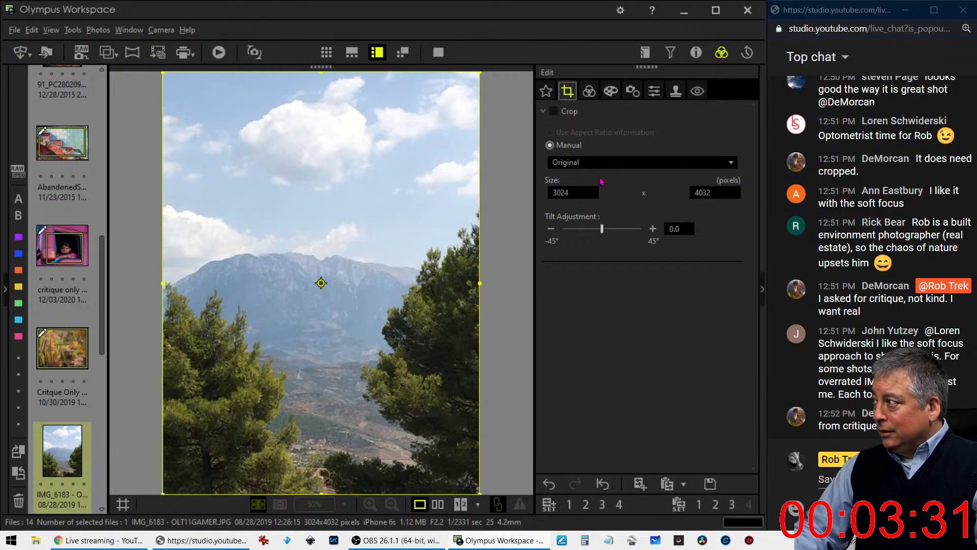
pyautogui.click(601, 161)
pyautogui.click(593, 227)
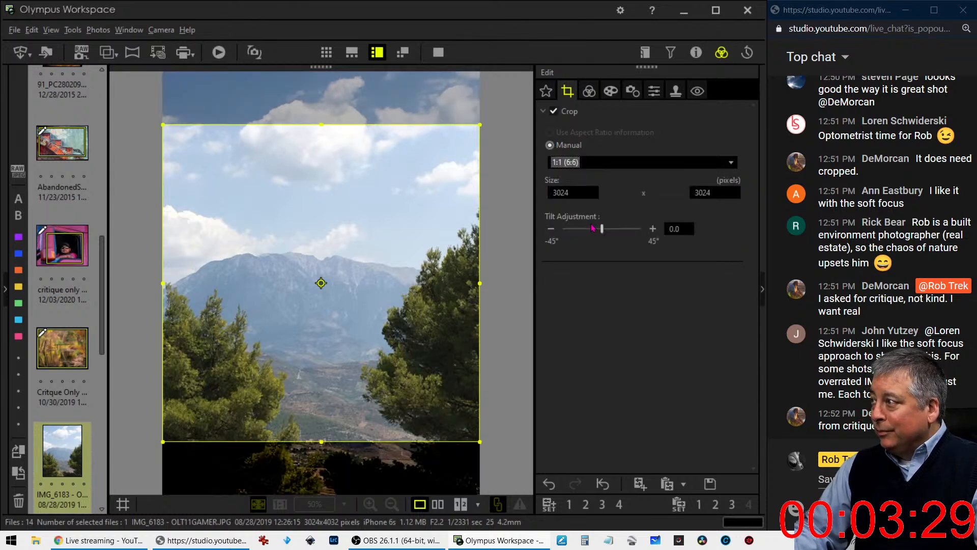
pyautogui.moveTo(378, 271); pyautogui.dragTo(371, 301)
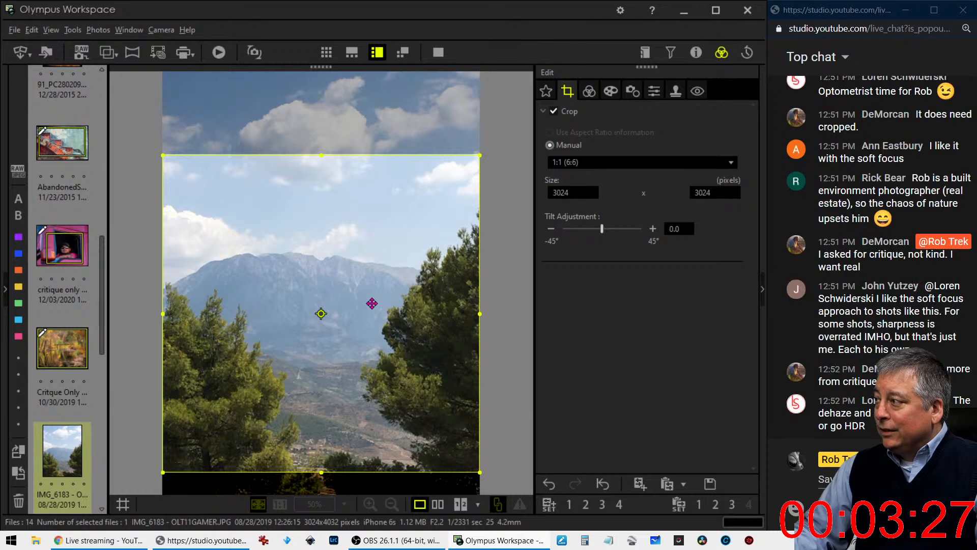
pyautogui.click(594, 90)
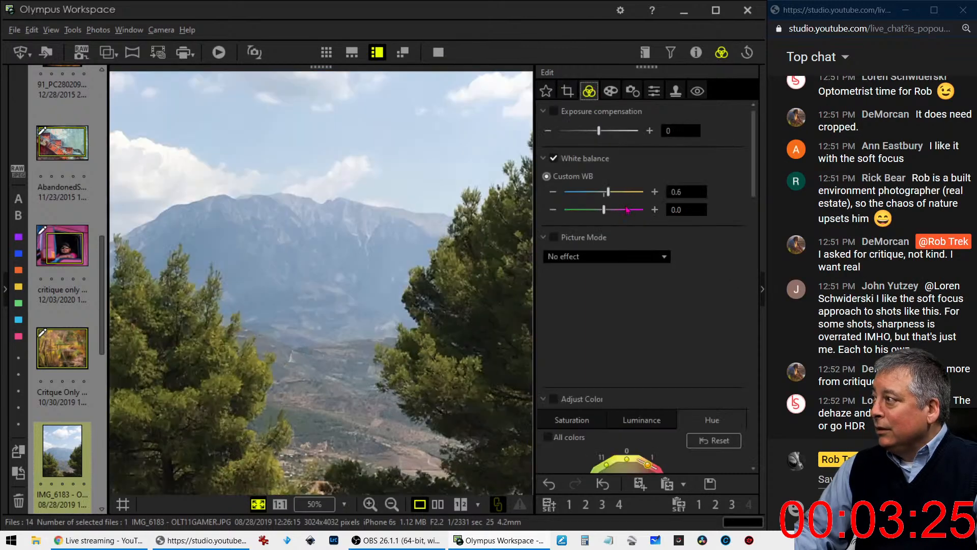
pyautogui.click(564, 91)
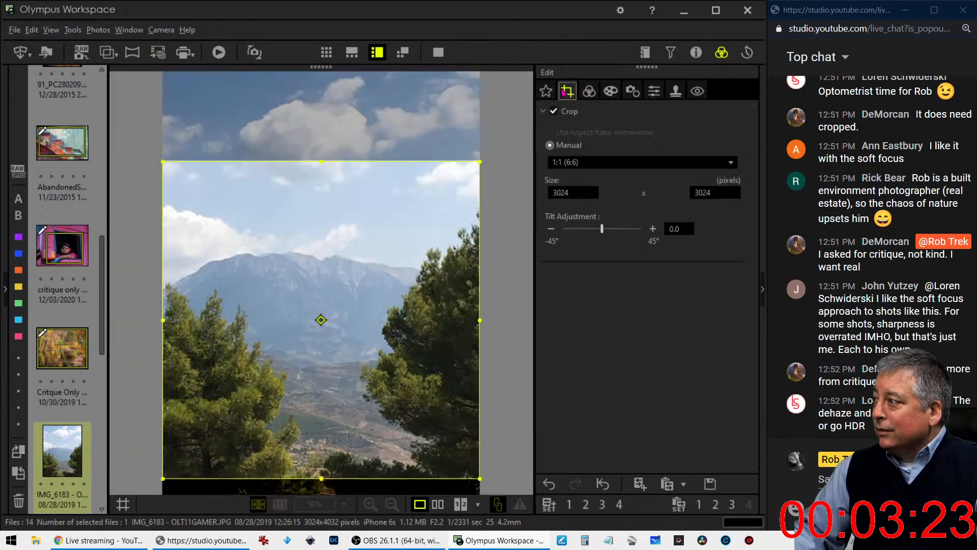
pyautogui.moveTo(420, 207); pyautogui.dragTo(419, 240)
pyautogui.click(590, 94)
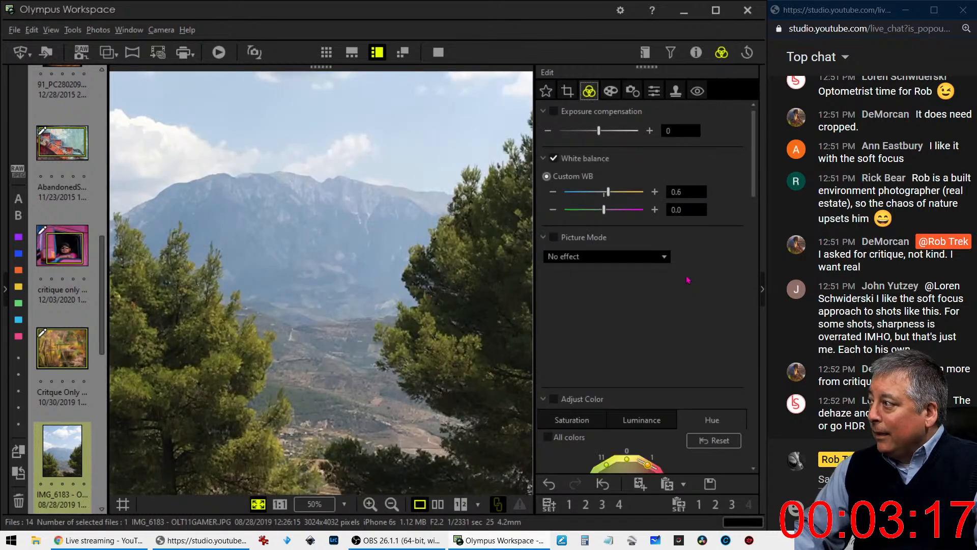
# - Set the mountain photo's Dehaze to 48 and its Clarity to 29
pyautogui.scroll(-7, 657, 356)
pyautogui.scroll(-4, 655, 384)
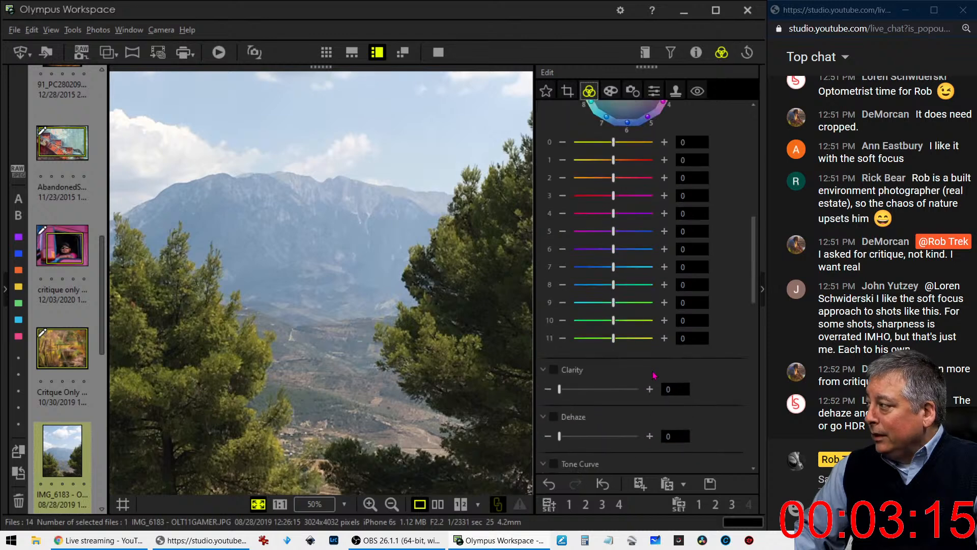
pyautogui.moveTo(558, 340); pyautogui.dragTo(599, 347)
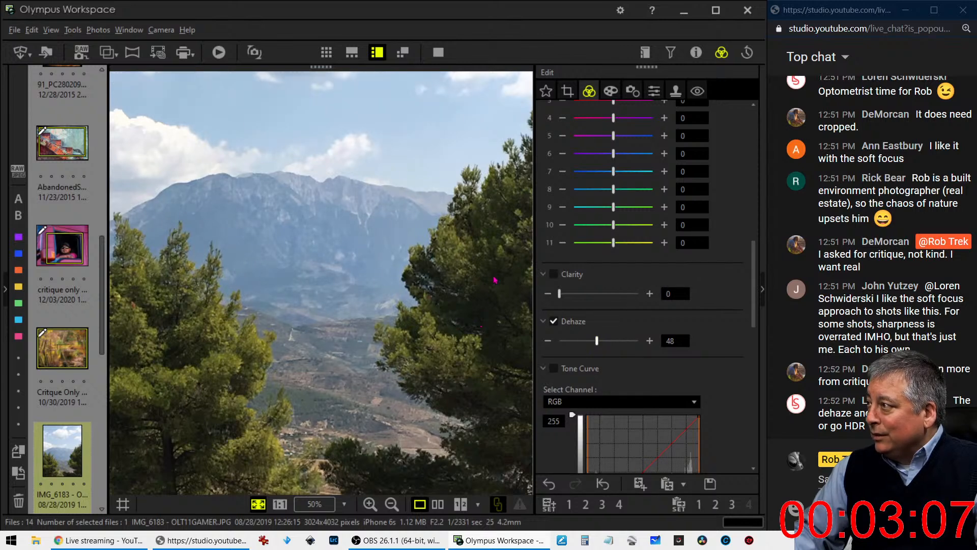
pyautogui.moveTo(560, 294); pyautogui.dragTo(583, 299)
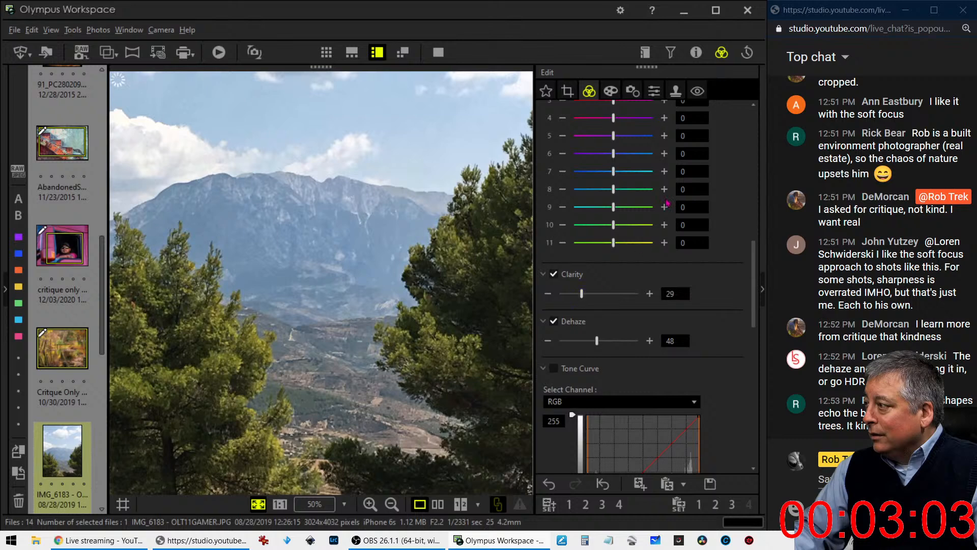
# - Set the mountain photo's Sharpness to 4
pyautogui.click(633, 91)
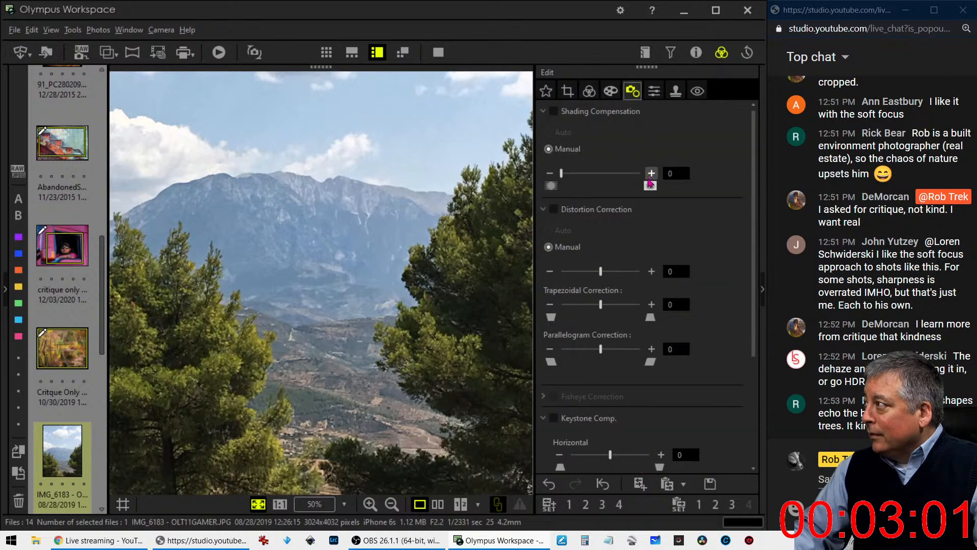
pyautogui.click(654, 91)
pyautogui.moveTo(601, 130); pyautogui.dragTo(633, 130)
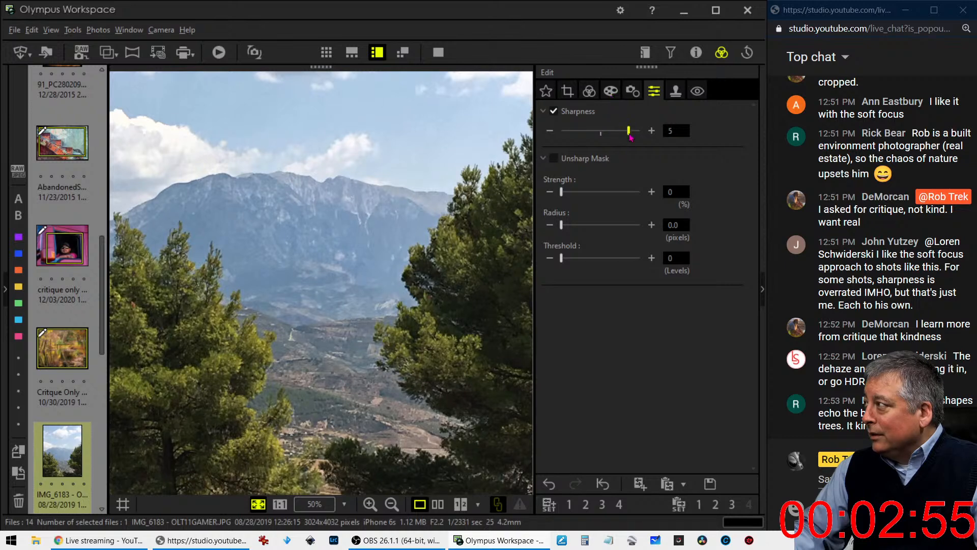
pyautogui.moveTo(631, 135); pyautogui.dragTo(625, 137)
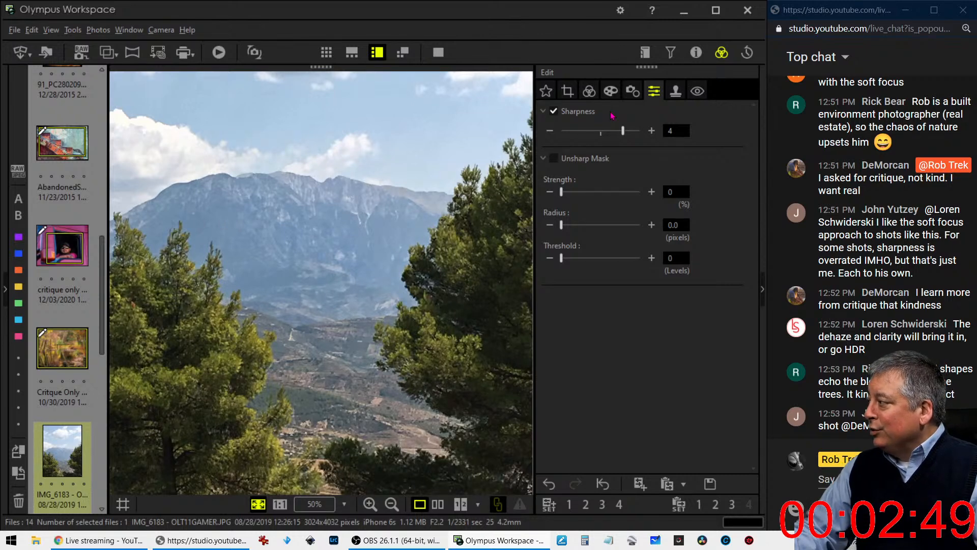
# - Apply the Pop Art filter to the mountain photo
pyautogui.click(594, 94)
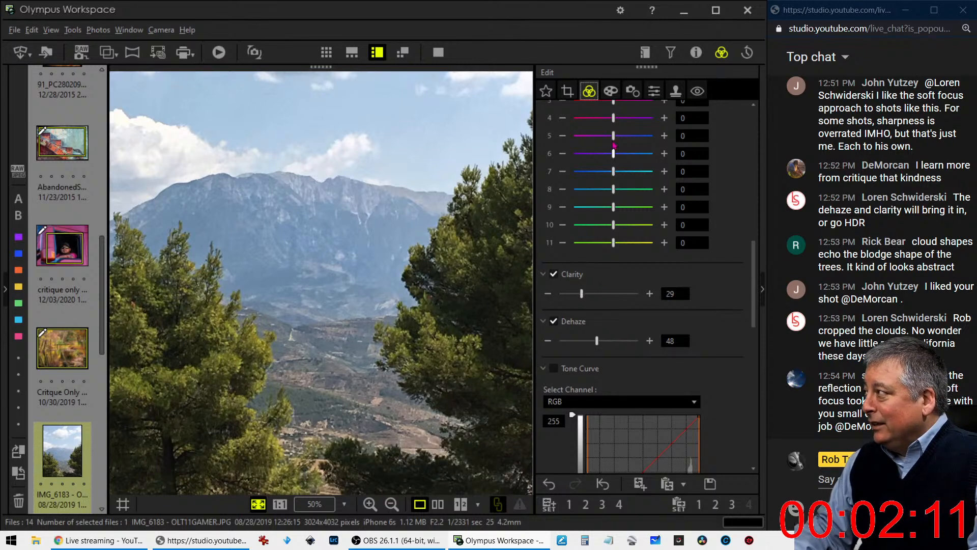
pyautogui.click(611, 92)
pyautogui.click(602, 131)
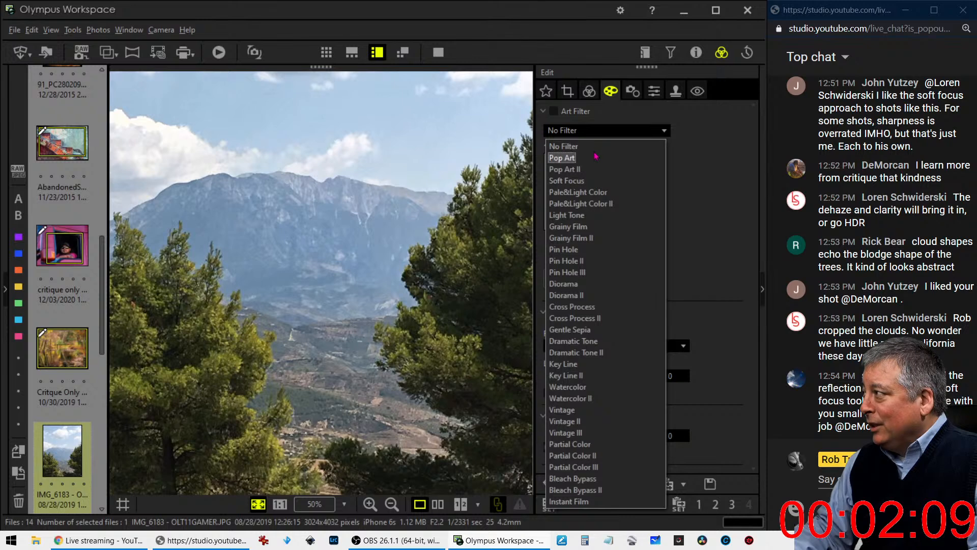
pyautogui.click(597, 146)
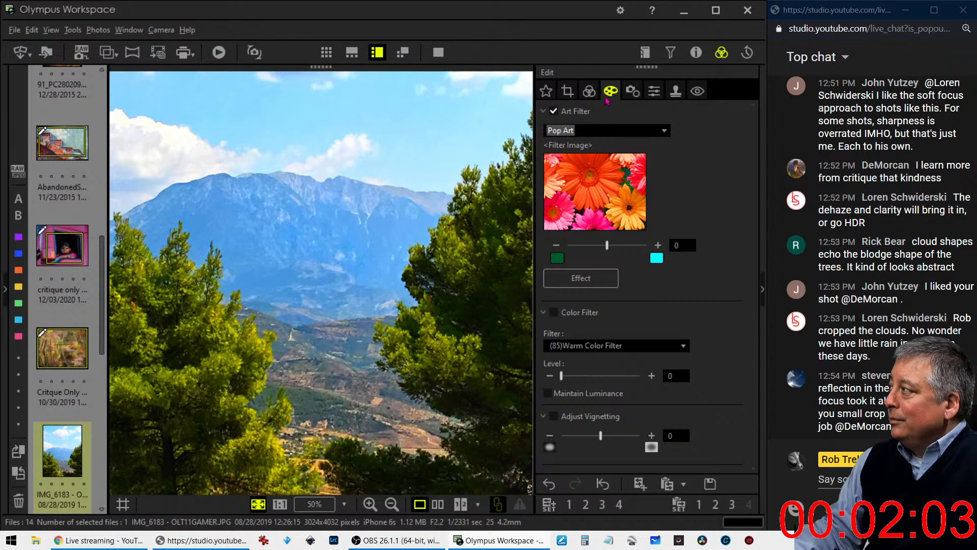
pyautogui.click(592, 132)
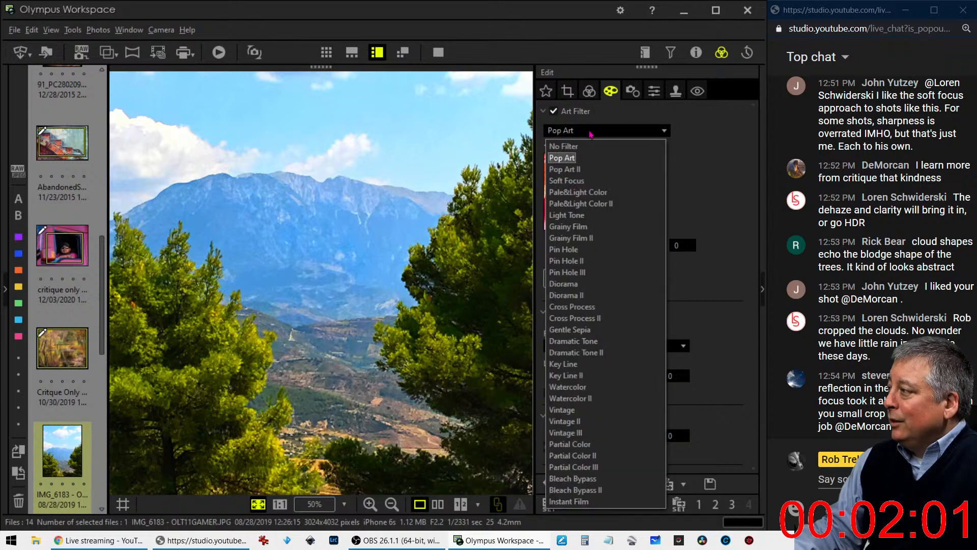
pyautogui.click(610, 93)
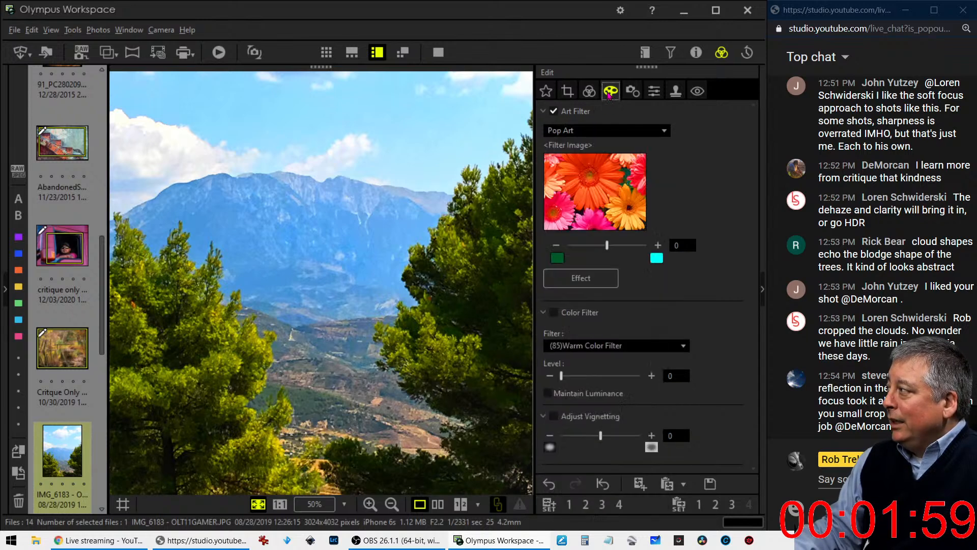
# - Lower the mountain photo's Saturation to -48
pyautogui.click(589, 90)
pyautogui.scroll(-5, 639, 332)
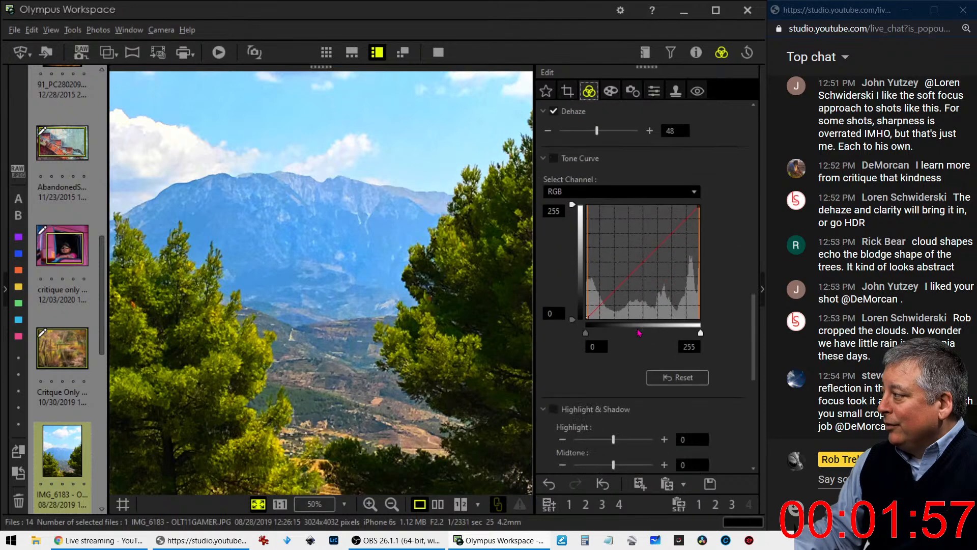
pyautogui.scroll(-6, 638, 410)
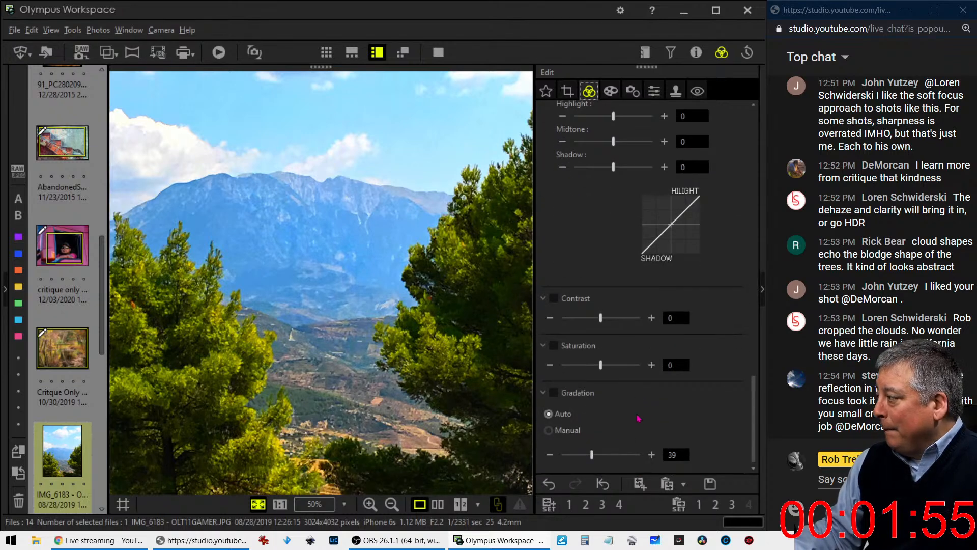
pyautogui.moveTo(601, 366); pyautogui.dragTo(598, 370)
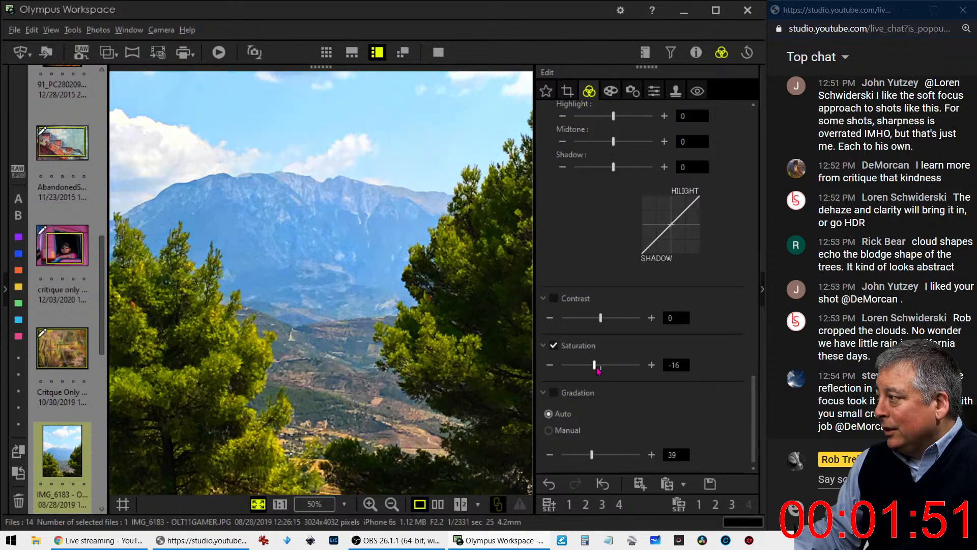
pyautogui.moveTo(598, 370); pyautogui.dragTo(587, 373)
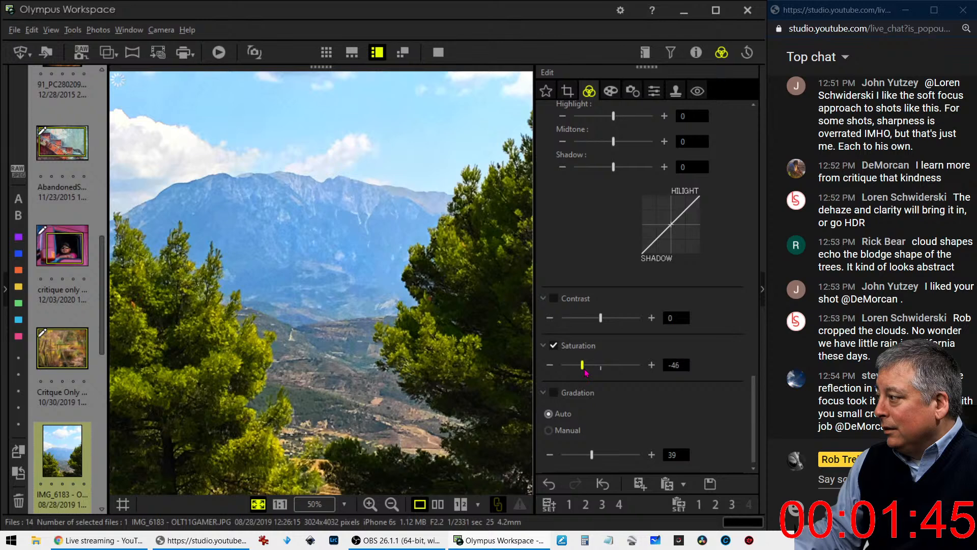
pyautogui.moveTo(585, 373); pyautogui.dragTo(584, 373)
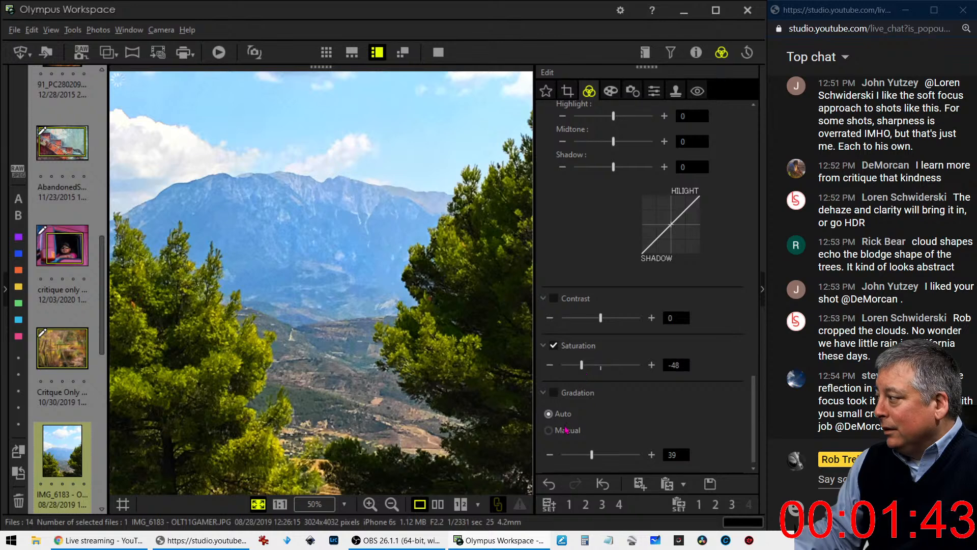
# - Try Manual Gradation with Saturation at -42 on the mountain photo, and switch Gradation back to Auto and off
pyautogui.click(550, 430)
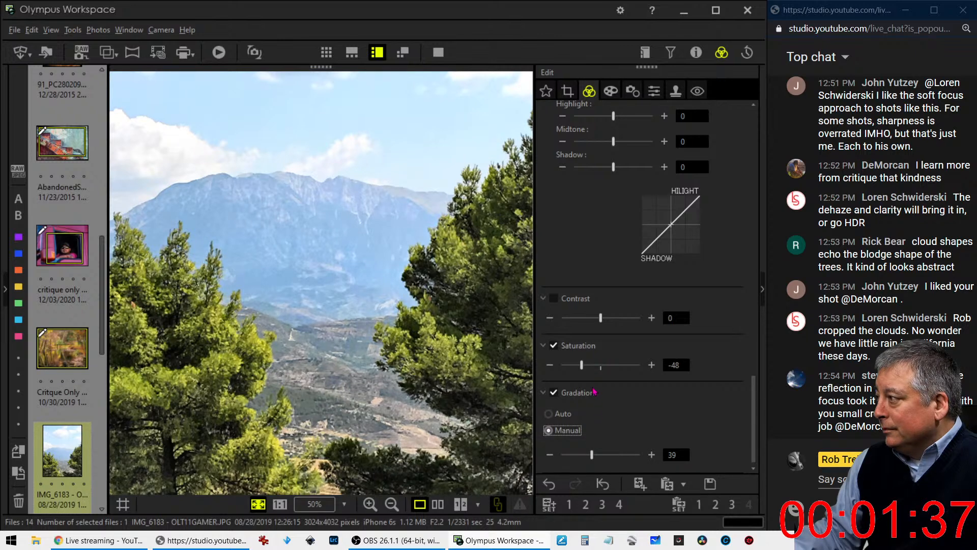
pyautogui.click(584, 368)
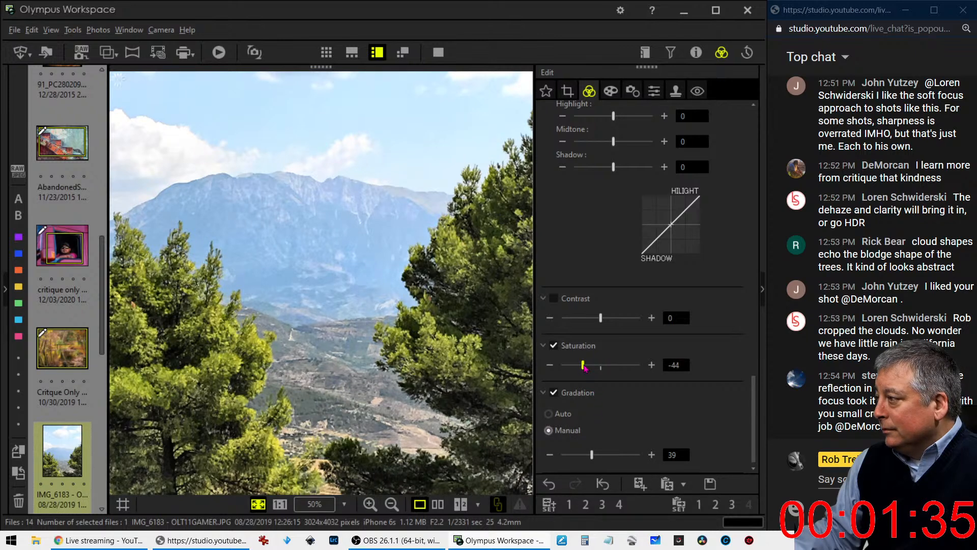
pyautogui.moveTo(584, 368); pyautogui.dragTo(586, 370)
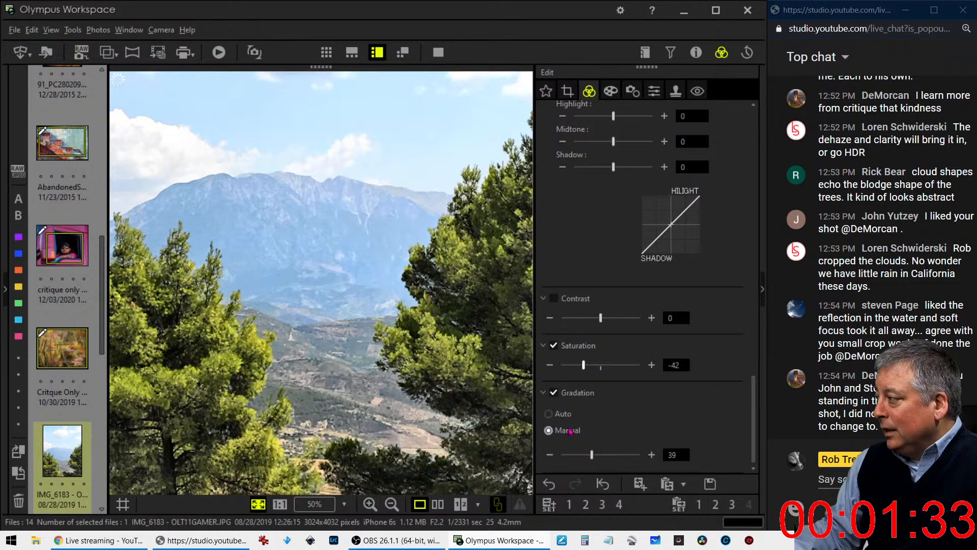
pyautogui.click(549, 413)
pyautogui.click(553, 393)
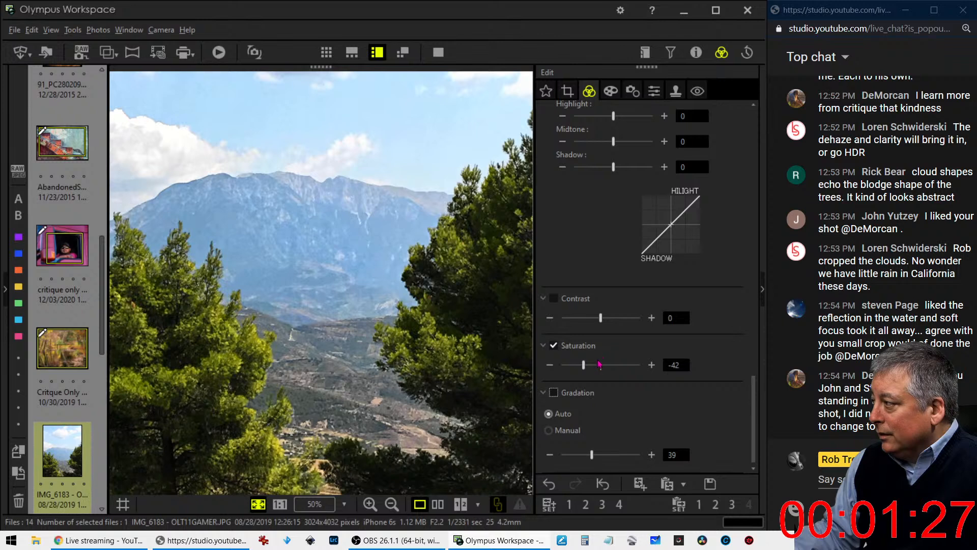
# - Set the mountain photo's Saturation to -36 and pull the midtones of its RGB tone curve slightly down
pyautogui.moveTo(585, 371); pyautogui.dragTo(587, 371)
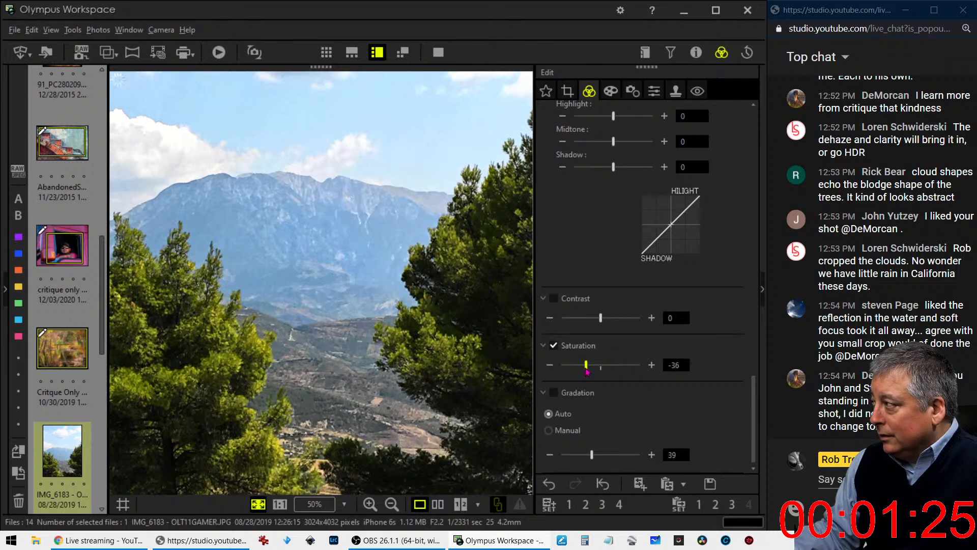
pyautogui.scroll(2, 577, 249)
pyautogui.scroll(5, 577, 249)
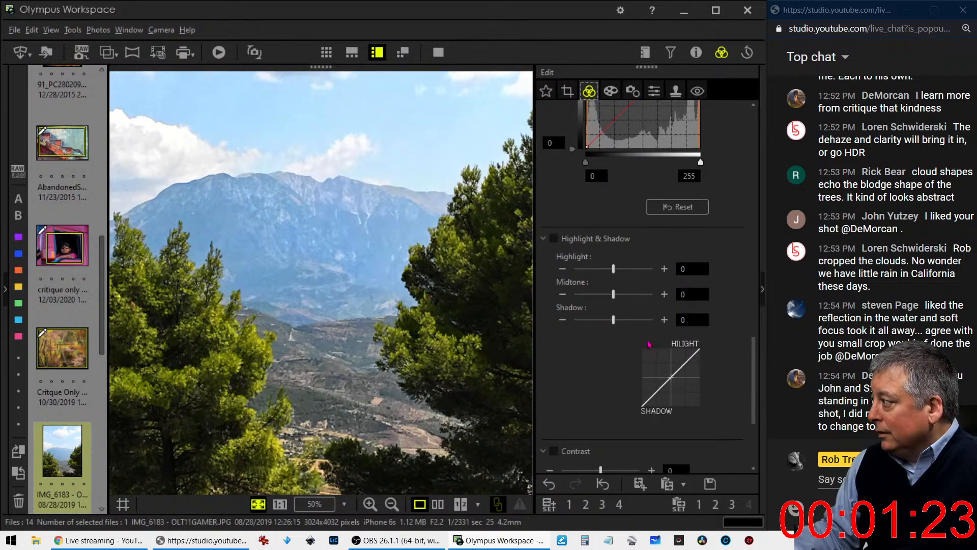
pyautogui.click(646, 267)
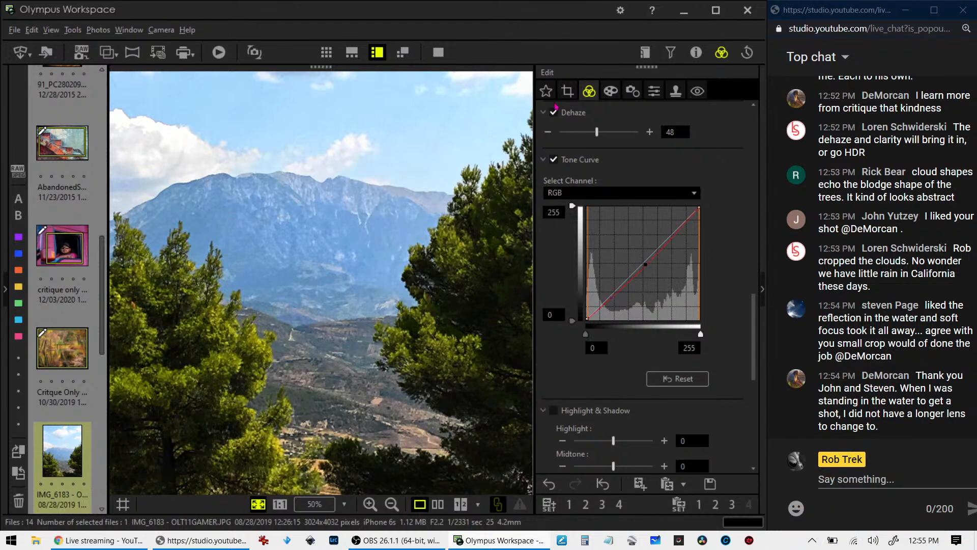
# - Return the mountain photo's crop to the Original ratio at 3024 × 4032 pixels and undo the last crop change
pyautogui.click(568, 91)
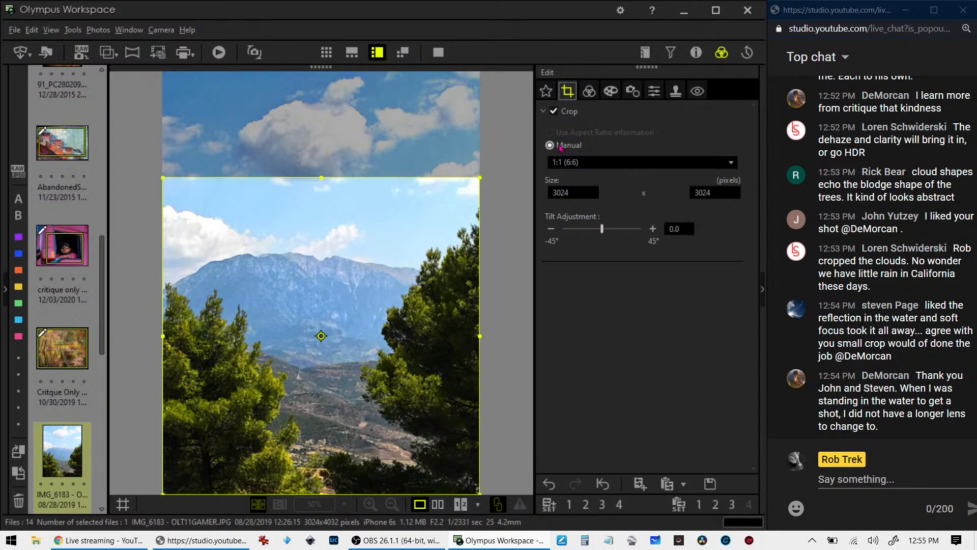
pyautogui.click(588, 163)
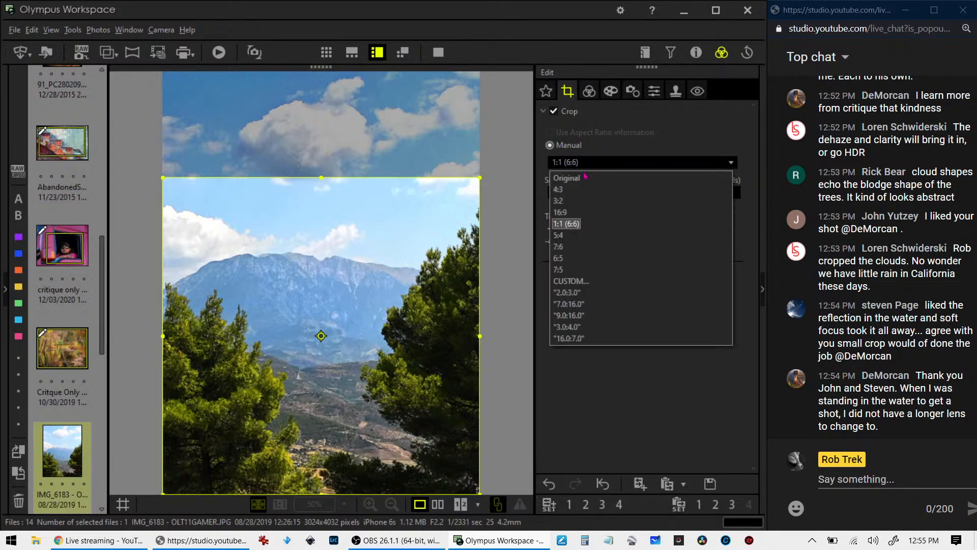
pyautogui.click(579, 180)
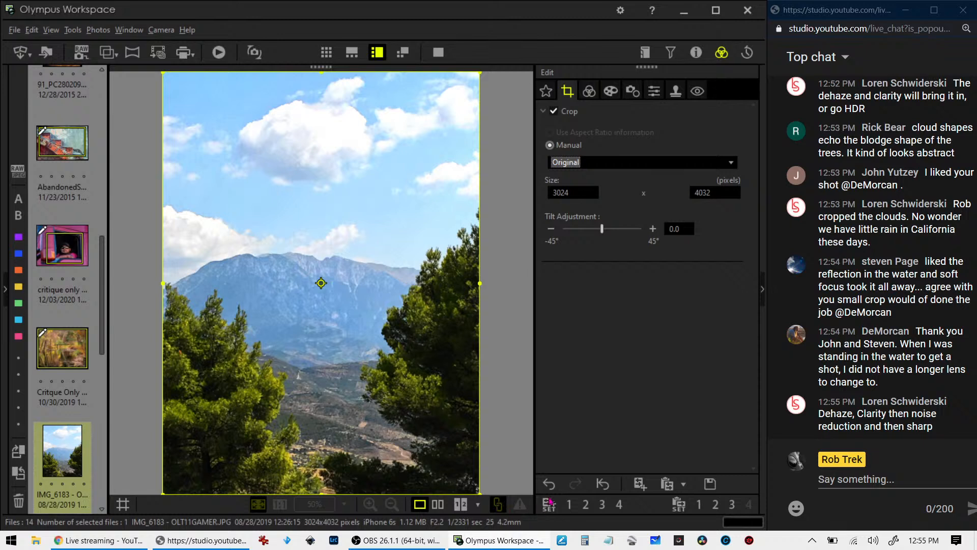
pyautogui.click(549, 484)
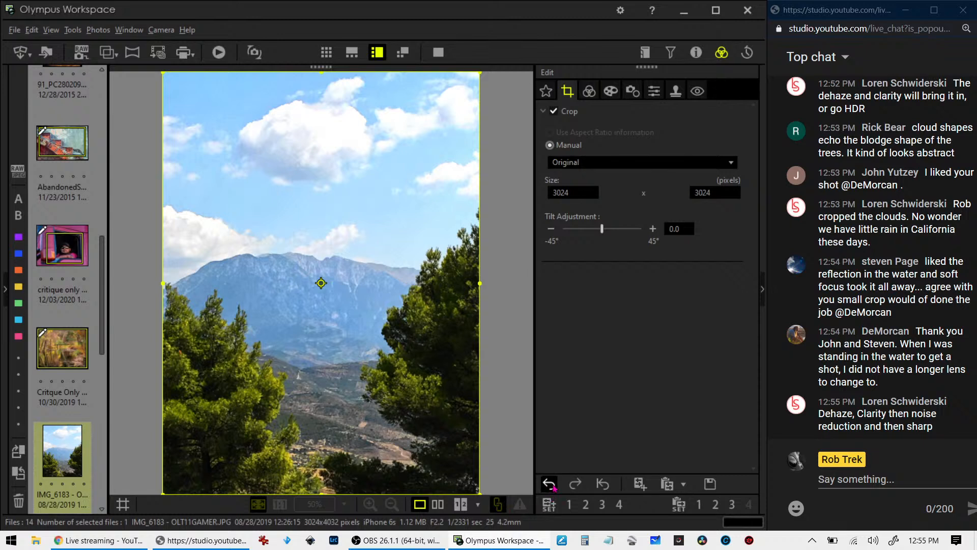
# - Crop the mountain photo to a horizontal 16:9 frame of 3024 × 1701 pixels around the mountain and preview it
pyautogui.click(595, 163)
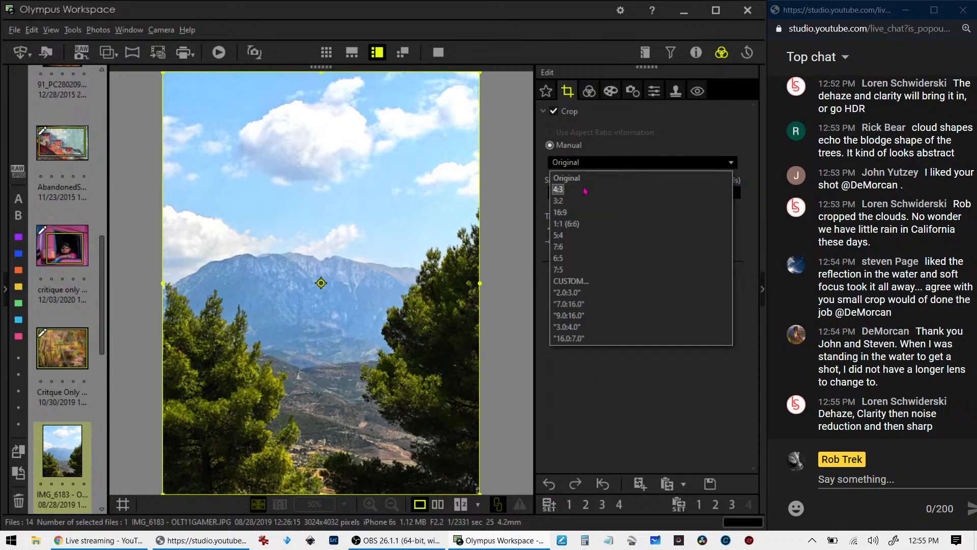
pyautogui.click(579, 217)
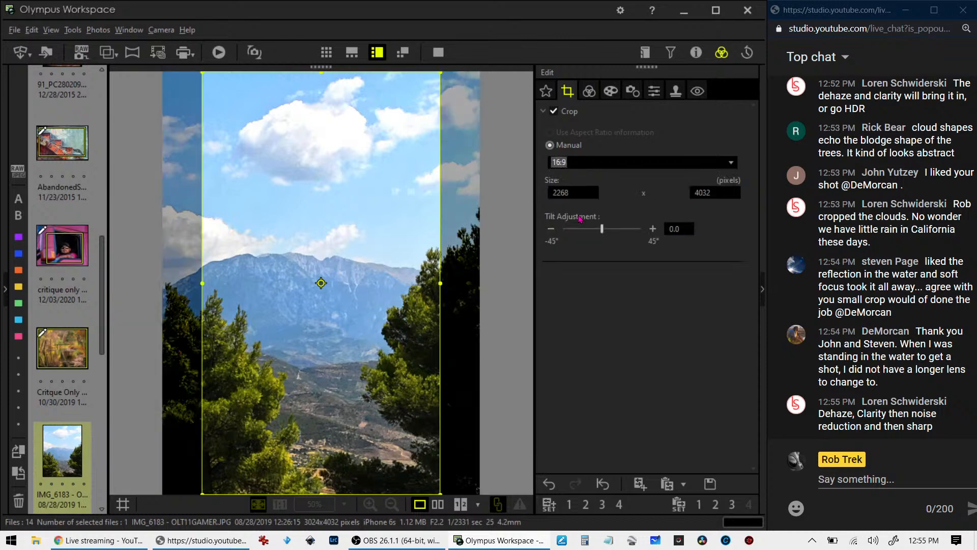
pyautogui.click(322, 282)
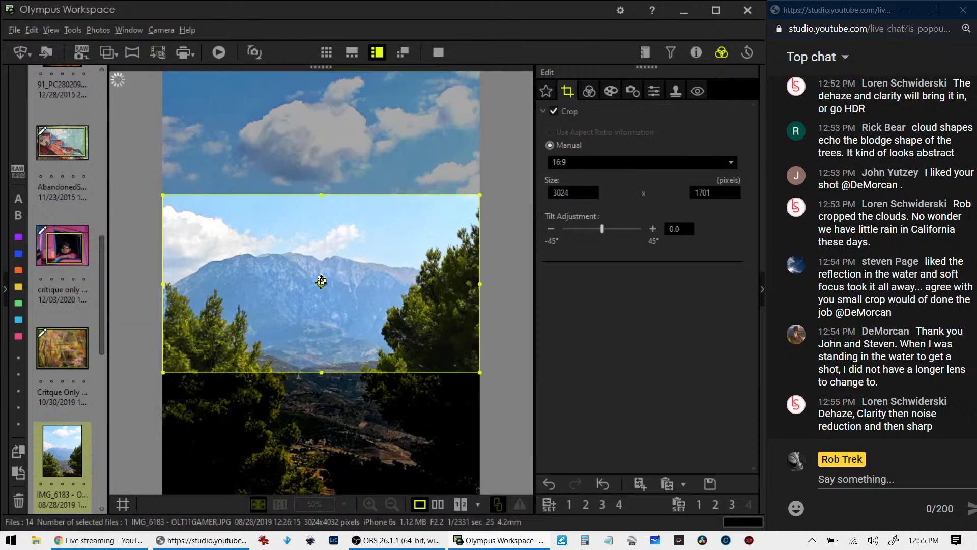
pyautogui.click(321, 282)
pyautogui.click(321, 282)
pyautogui.click(595, 99)
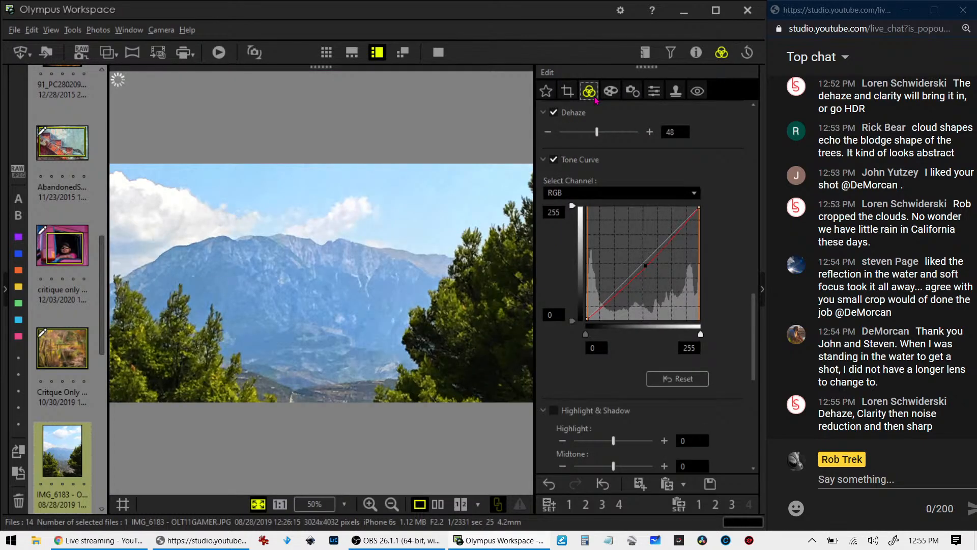
# - Tighten the 16:9 crop to about 2772 × 1559 pixels, reposition it around the mountain and treetops, and preview it
pyautogui.click(569, 95)
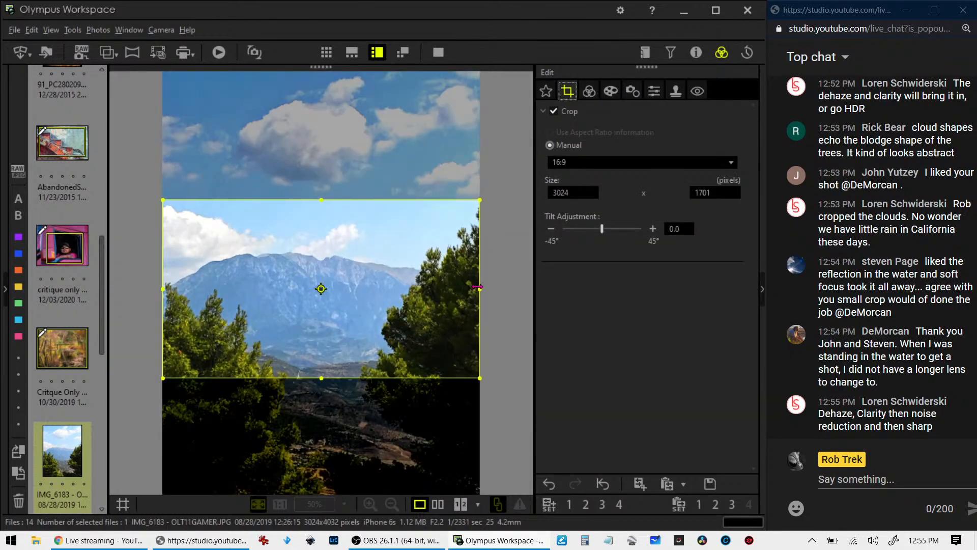
pyautogui.moveTo(463, 291); pyautogui.dragTo(463, 292)
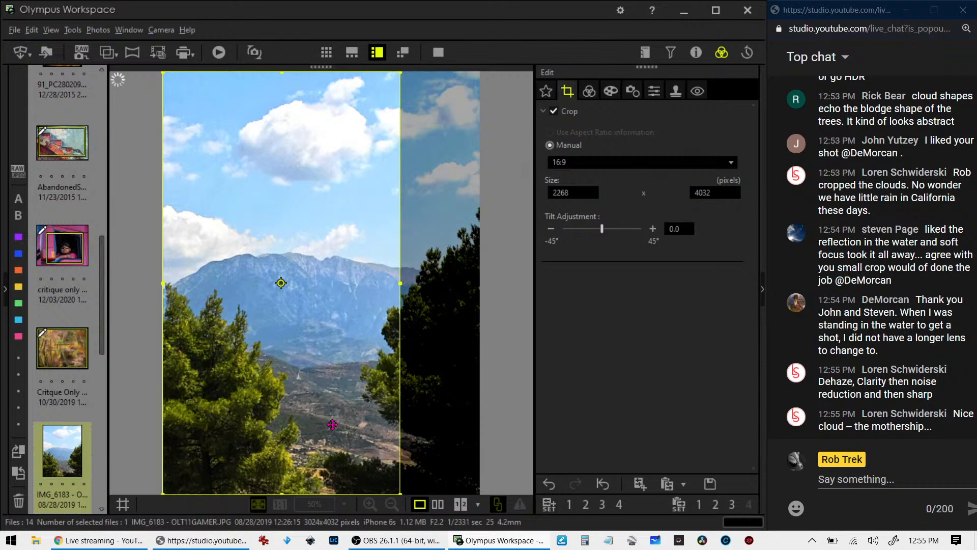
pyautogui.click(282, 283)
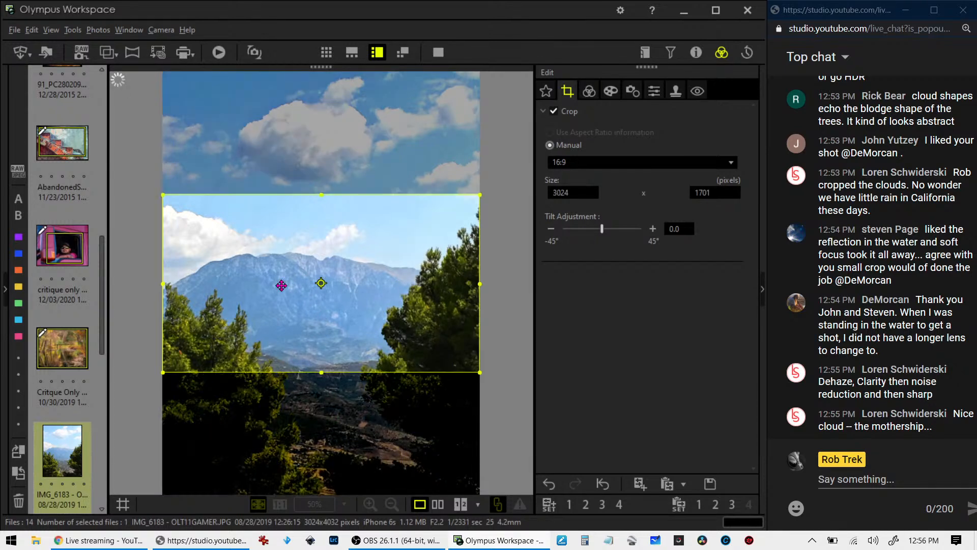
pyautogui.moveTo(348, 273); pyautogui.dragTo(347, 288)
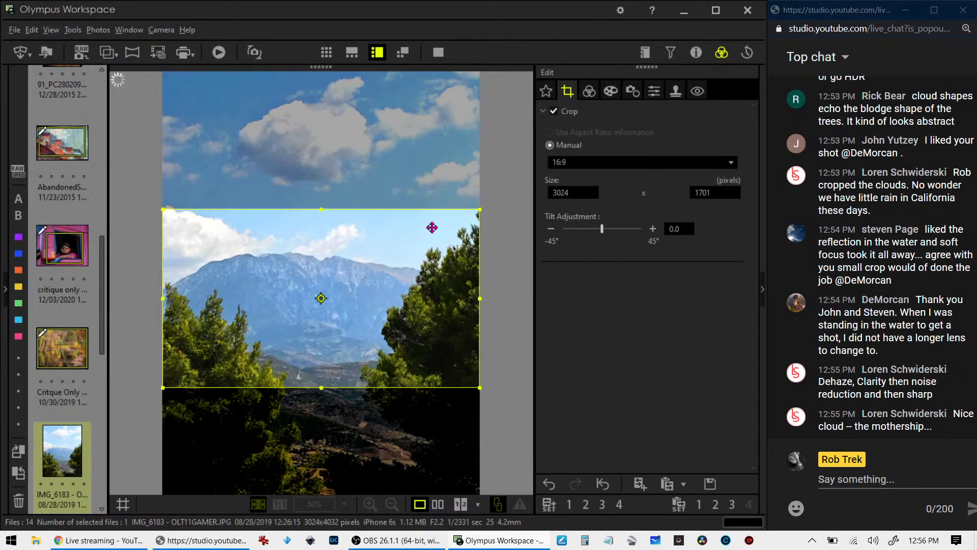
pyautogui.moveTo(478, 213); pyautogui.dragTo(453, 225)
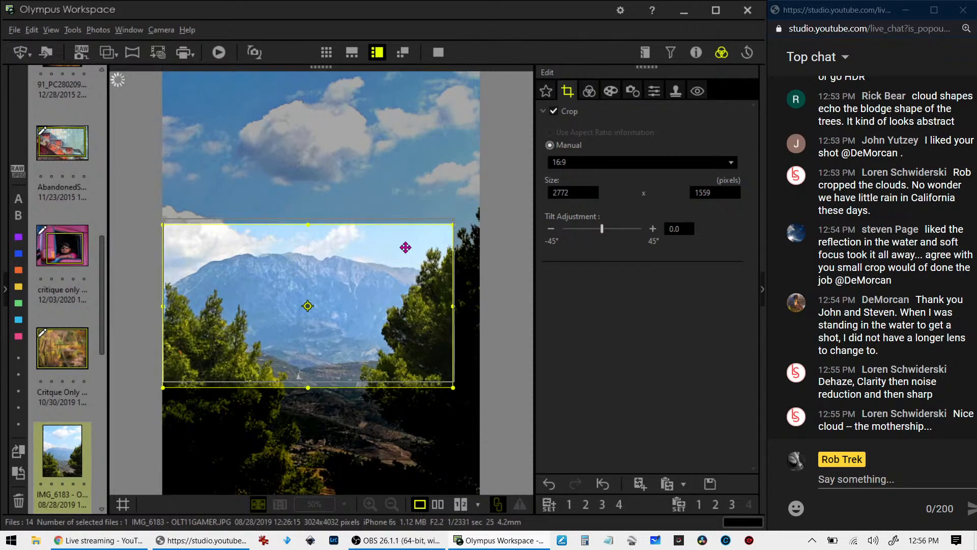
pyautogui.moveTo(404, 247); pyautogui.dragTo(405, 241)
pyautogui.click(590, 92)
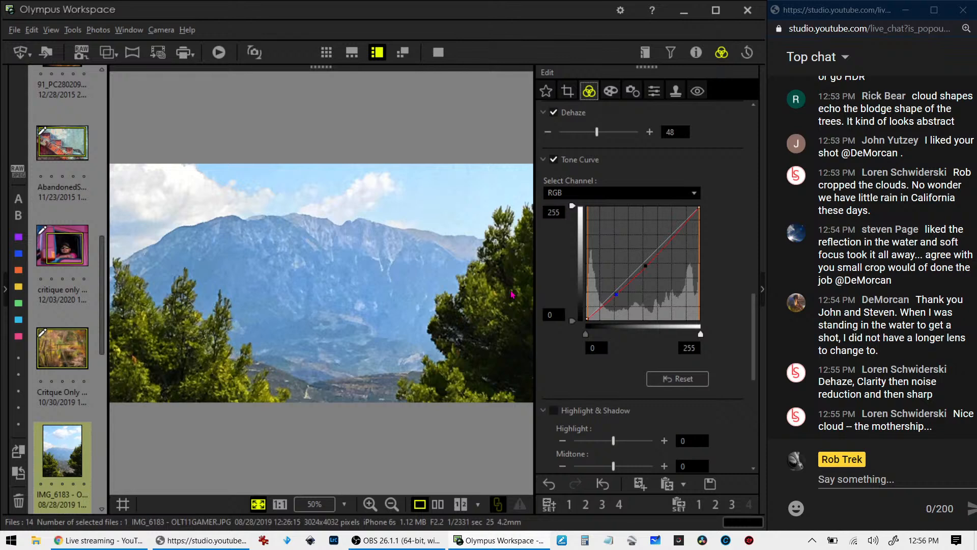
# - Crop the mountain photo to 1:1 at 3024 × 3024 pixels along its bottom edge and compare it side by side with the original
pyautogui.click(567, 91)
pyautogui.click(577, 146)
pyautogui.click(565, 162)
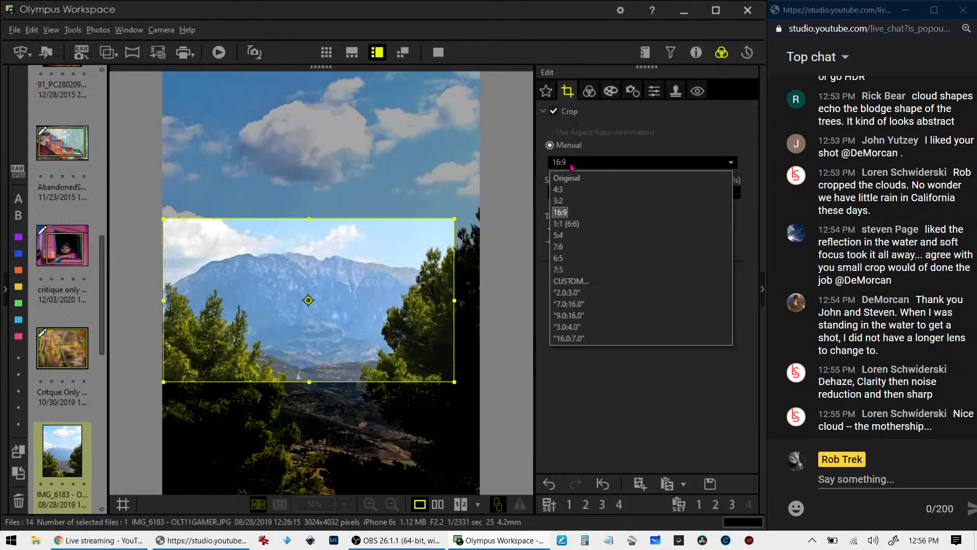
pyautogui.click(565, 223)
pyautogui.moveTo(397, 413); pyautogui.dragTo(397, 466)
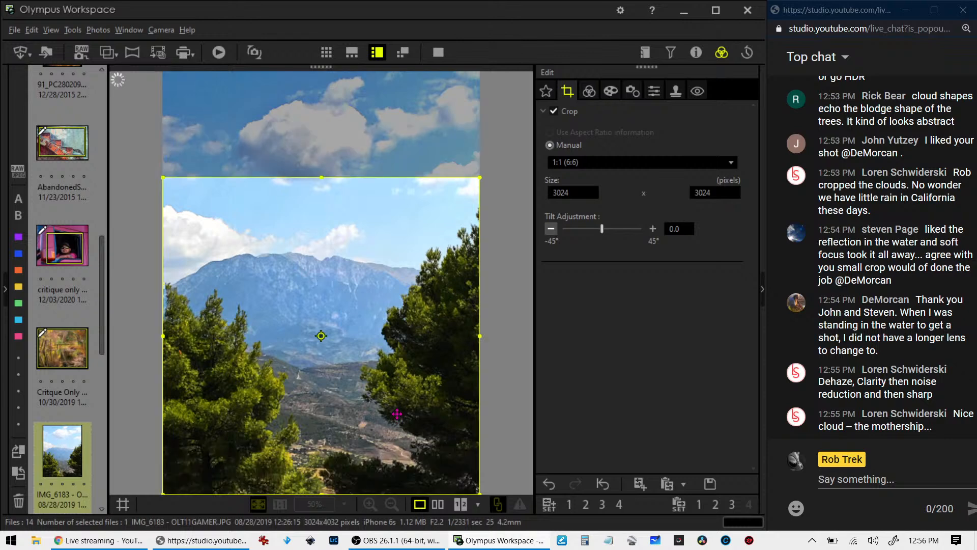
pyautogui.click(588, 91)
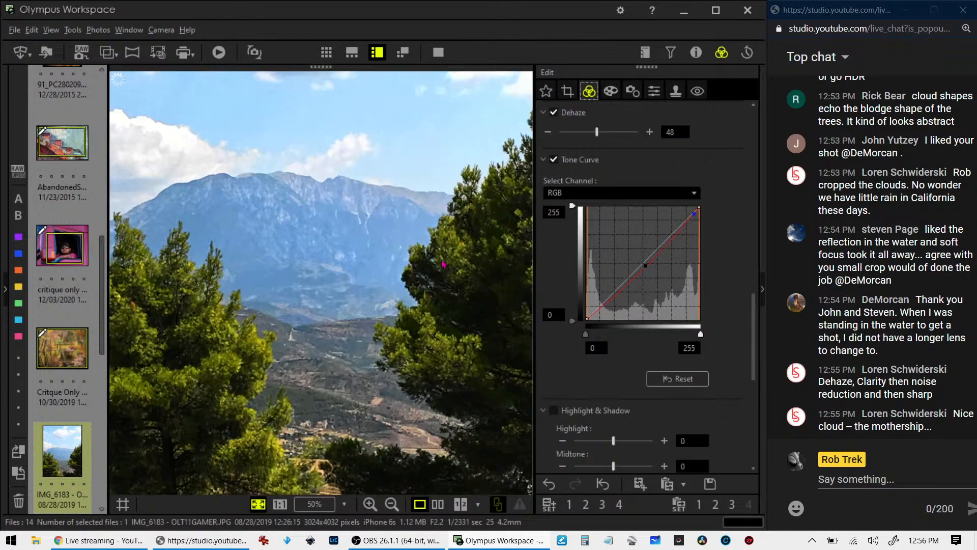
pyautogui.click(444, 505)
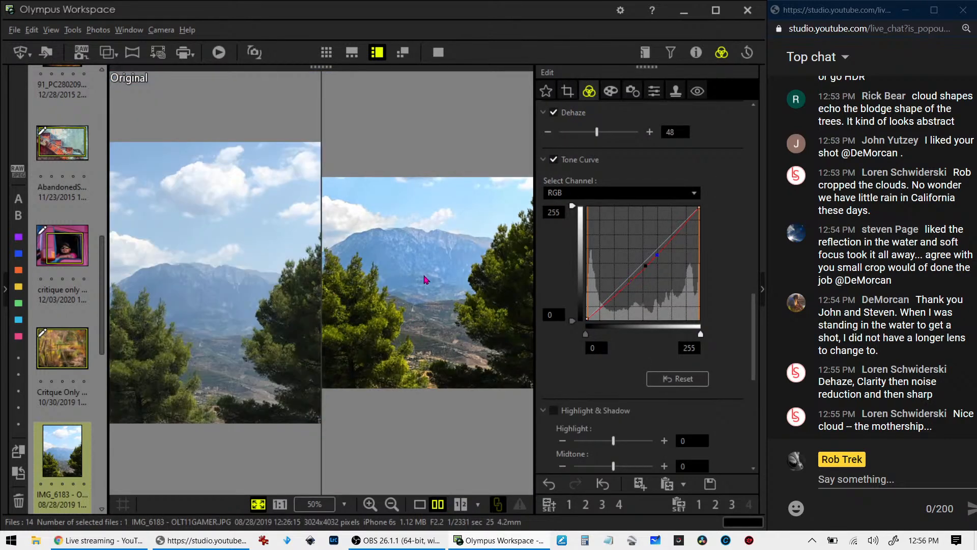
# - View the mountain photo's before-and-after comparison full screen, and return to showing only the edited image
pyautogui.click(439, 51)
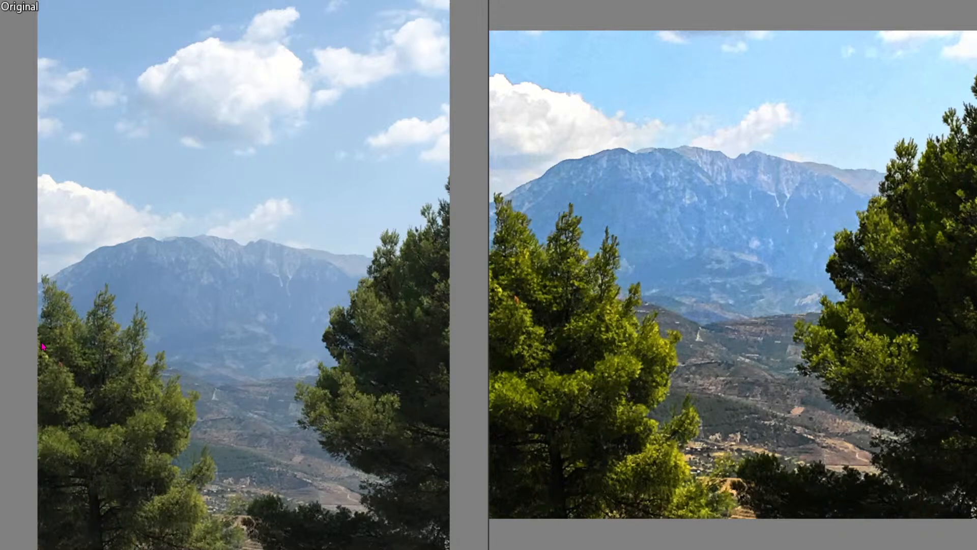
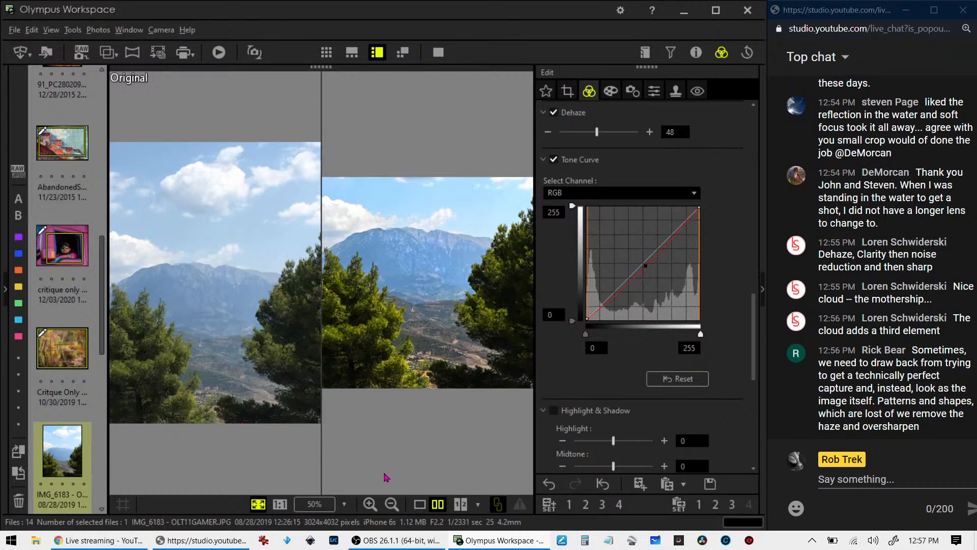
pyautogui.click(419, 505)
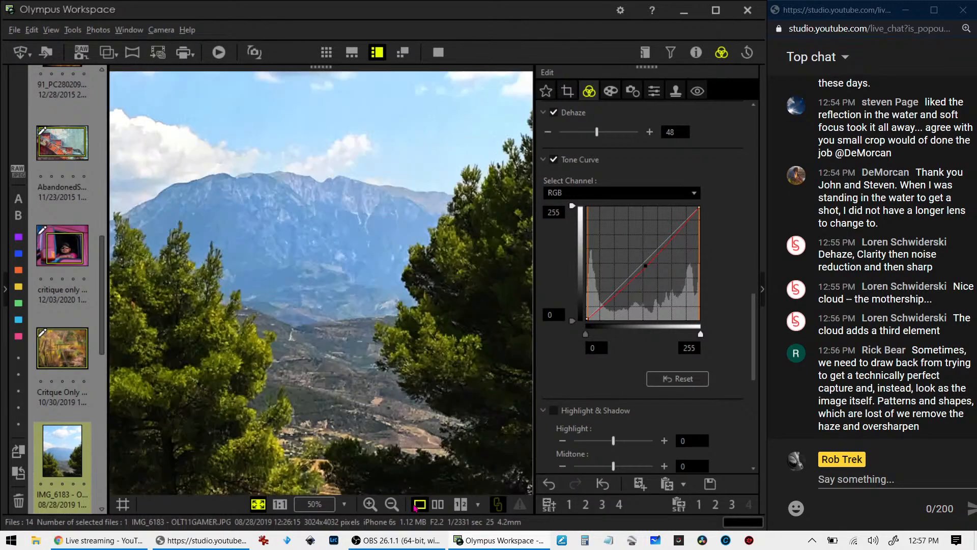
# - Open the Moonrise RAW photo, revisiting the mountain photo for a quick comparison
pyautogui.scroll(-3, 87, 464)
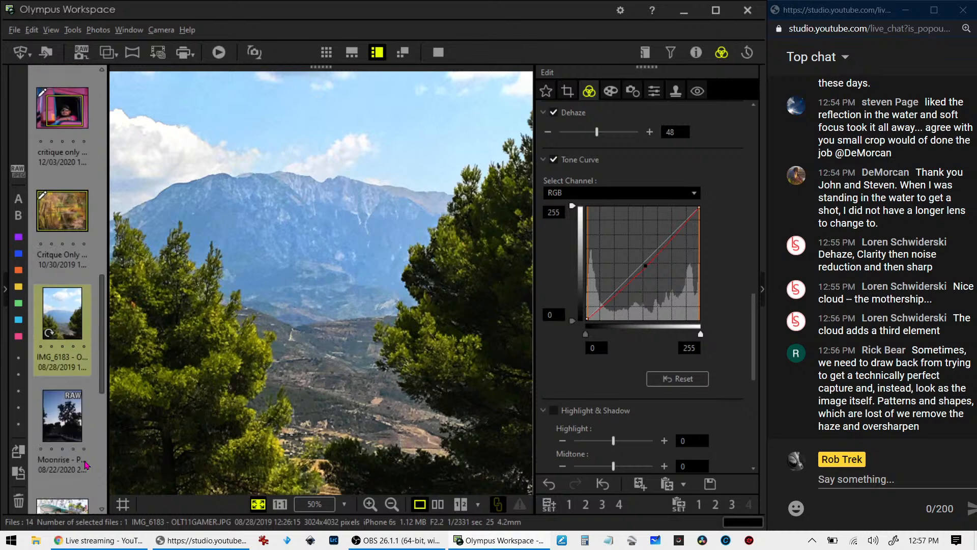
pyautogui.click(79, 437)
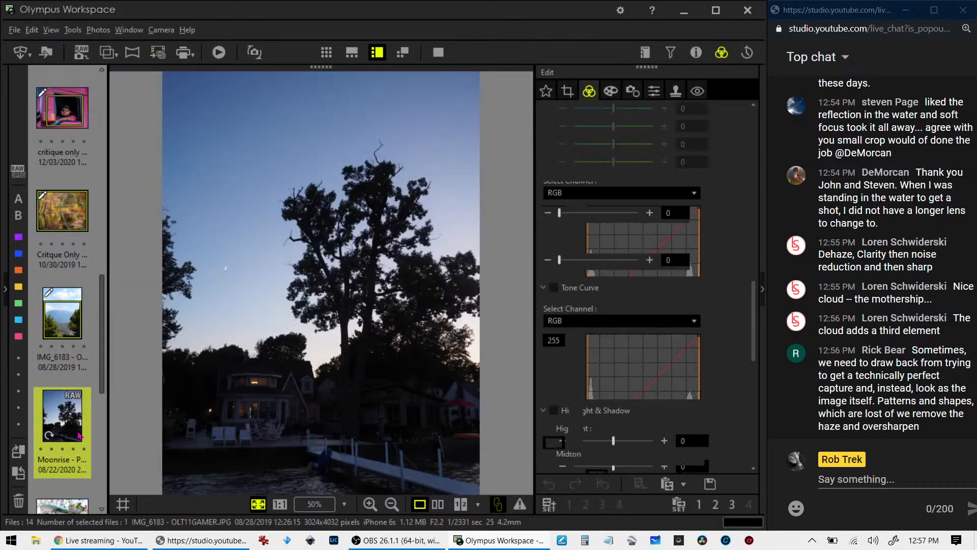
pyautogui.moveTo(78, 436)
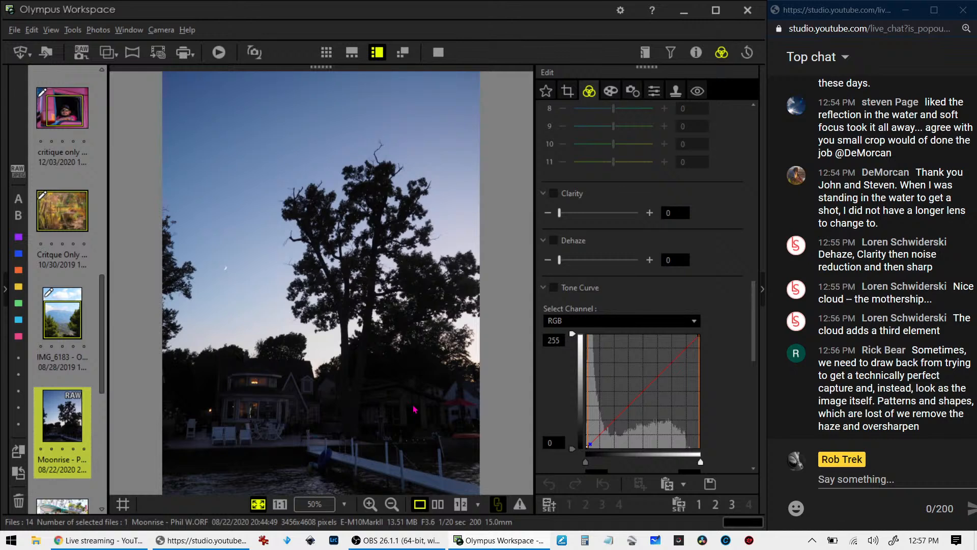
pyautogui.click(70, 326)
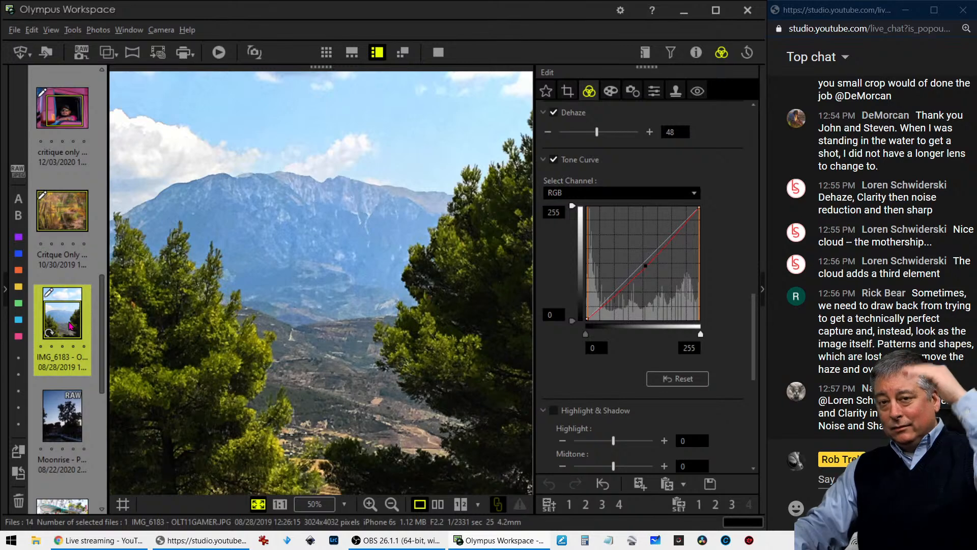
pyautogui.click(65, 412)
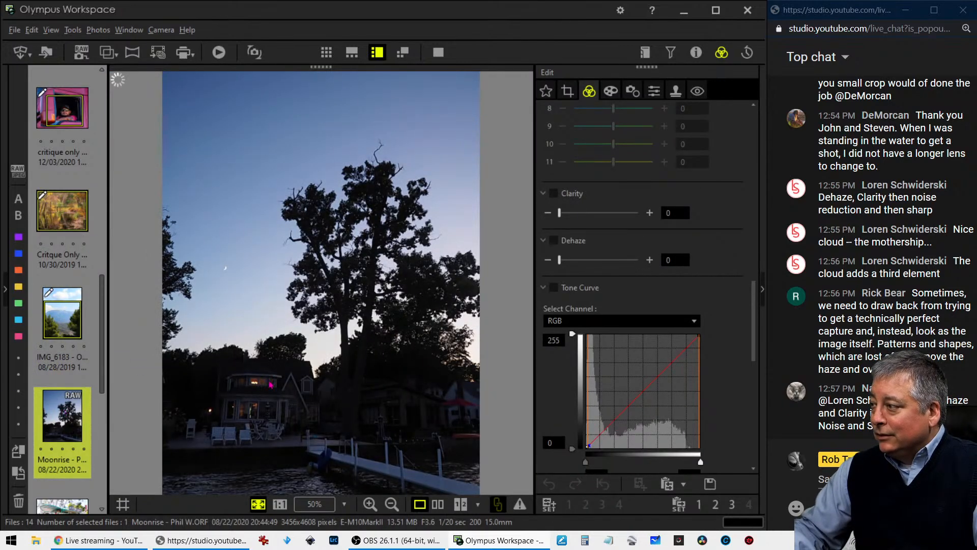
# - Examine the moon, the lit house windows and the dark shoreline of the Moonrise photo at 1:1
pyautogui.click(225, 270)
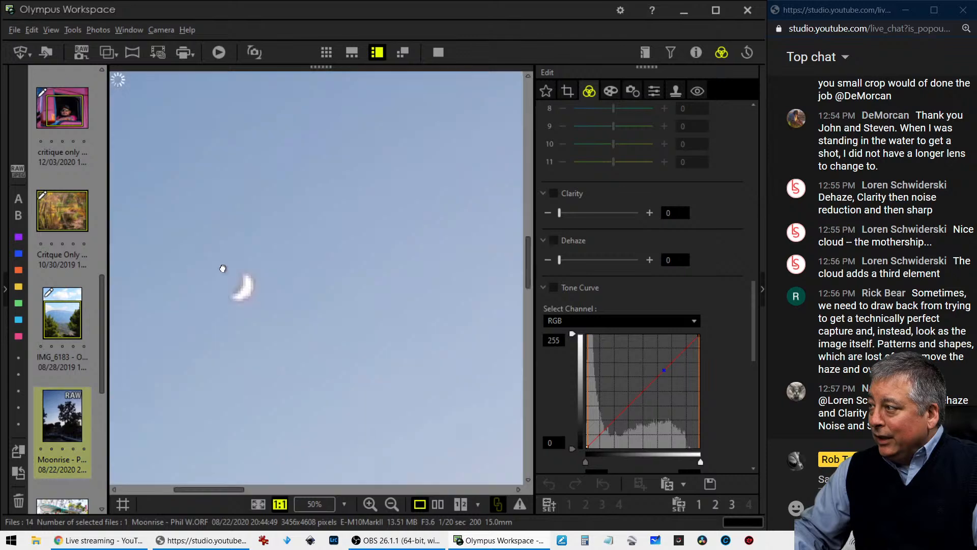
pyautogui.click(240, 291)
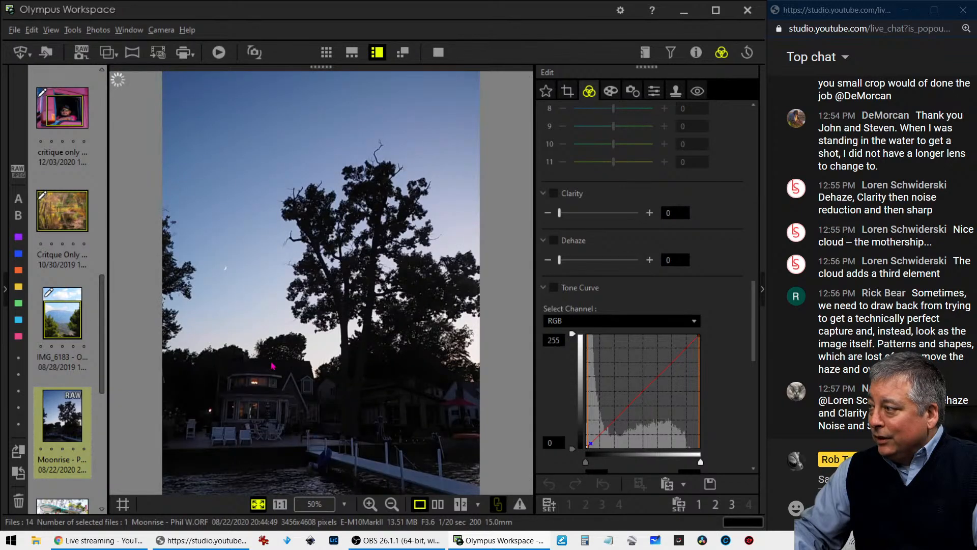
pyautogui.click(270, 418)
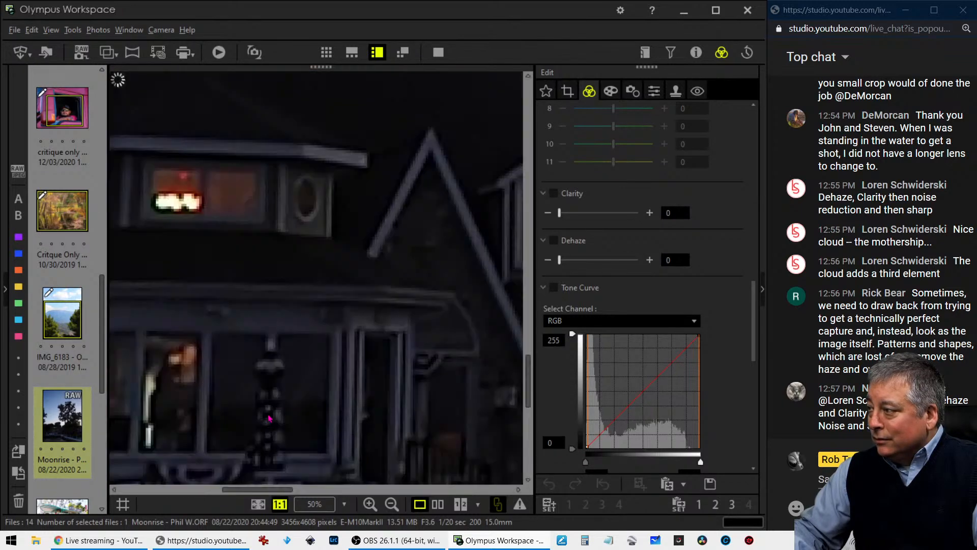
pyautogui.moveTo(268, 418); pyautogui.dragTo(339, 405)
pyautogui.click(339, 406)
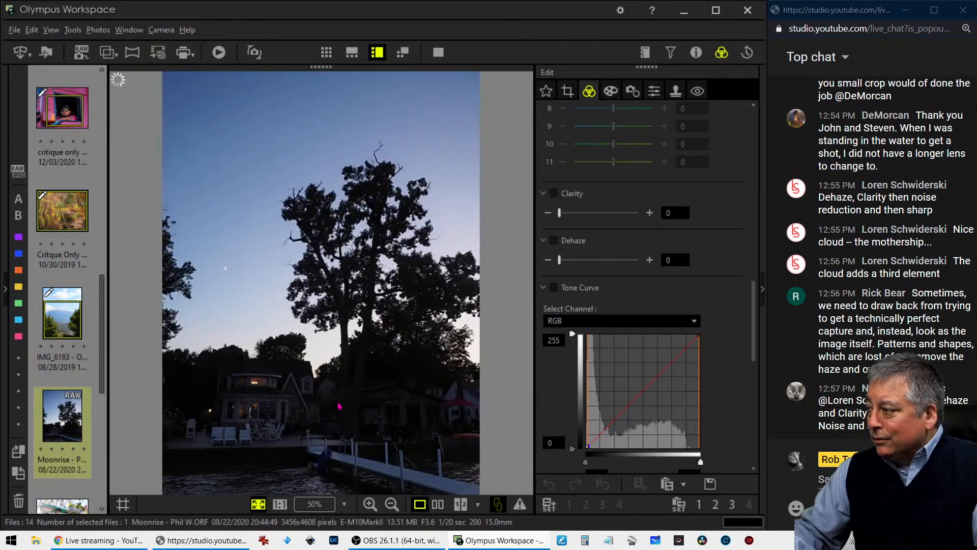
pyautogui.click(258, 403)
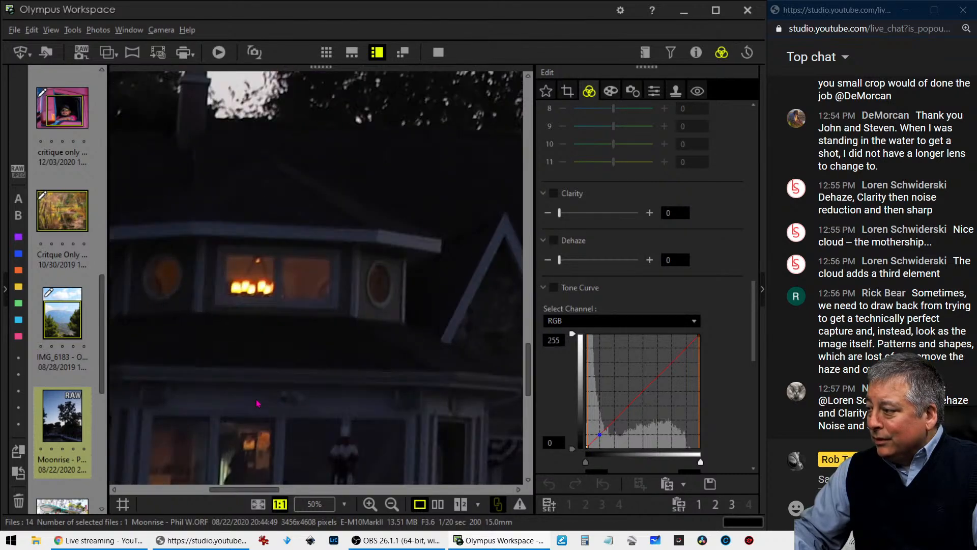
pyautogui.moveTo(258, 404); pyautogui.dragTo(412, 406)
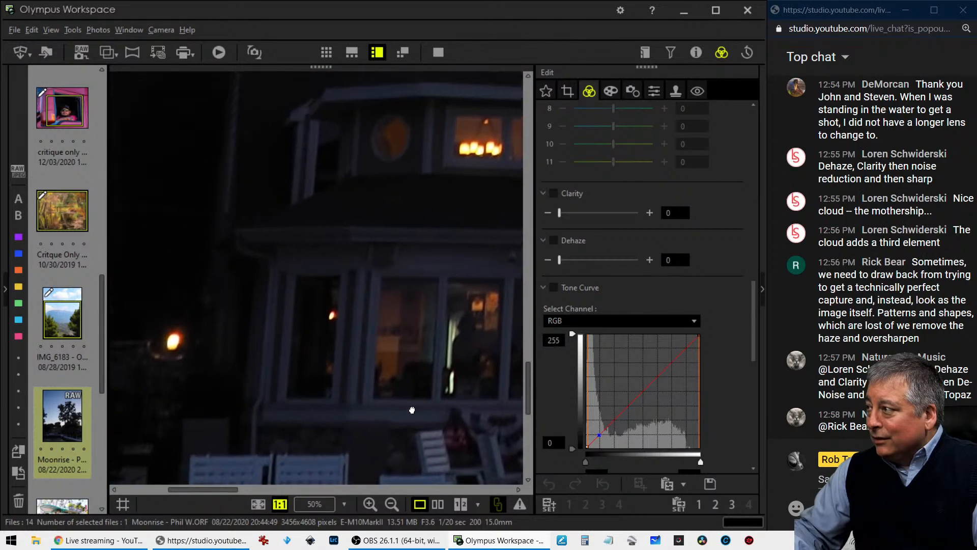
pyautogui.moveTo(314, 368); pyautogui.dragTo(196, 333)
pyautogui.doubleClick(196, 334)
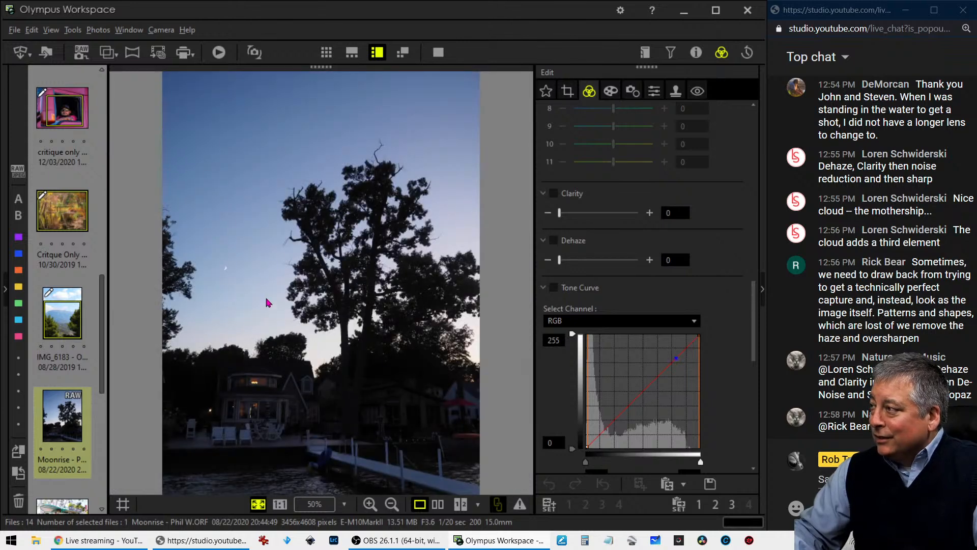
# - Examine the treetop branches at 1:1 and check the Moonrise photo's shooting properties
pyautogui.moveTo(232, 274); pyautogui.dragTo(224, 270)
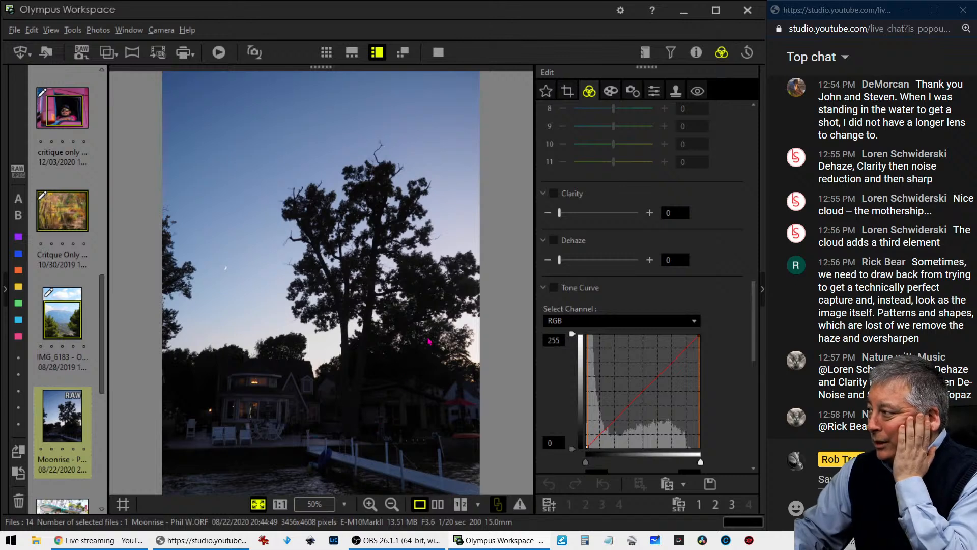
pyautogui.click(384, 152)
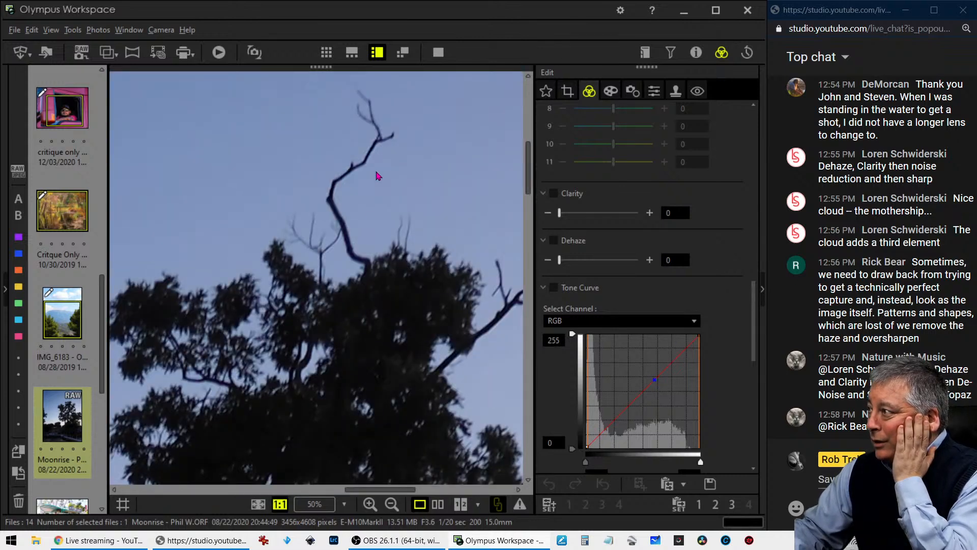
pyautogui.click(695, 52)
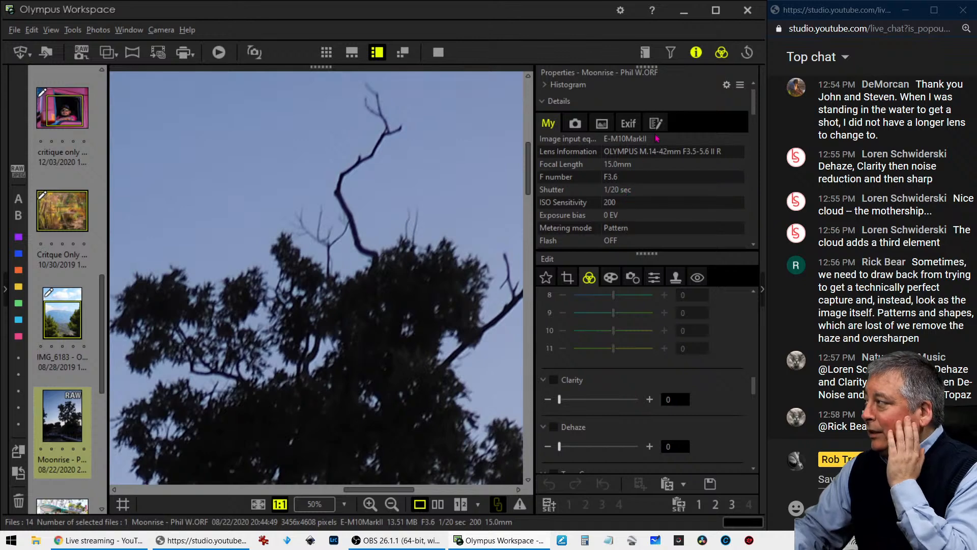
pyautogui.click(695, 53)
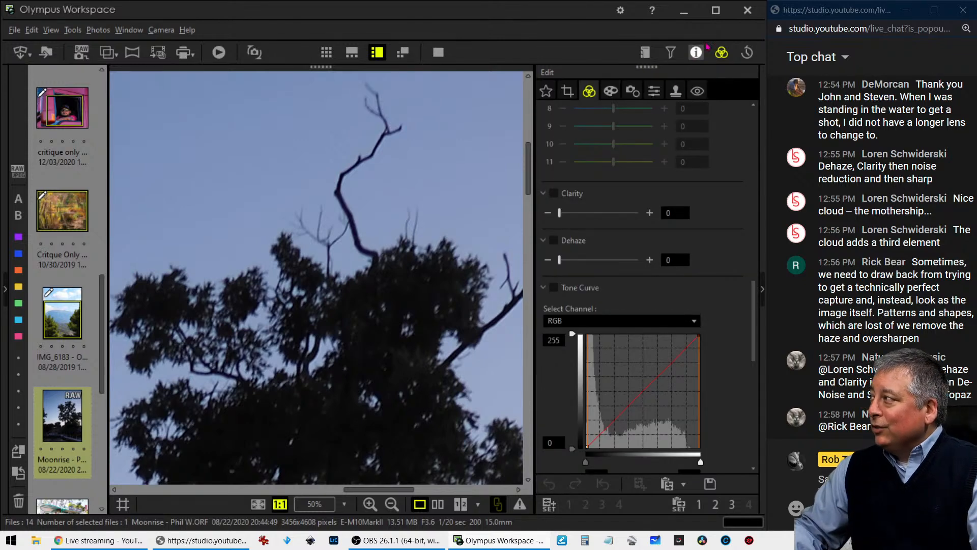
pyautogui.click(314, 342)
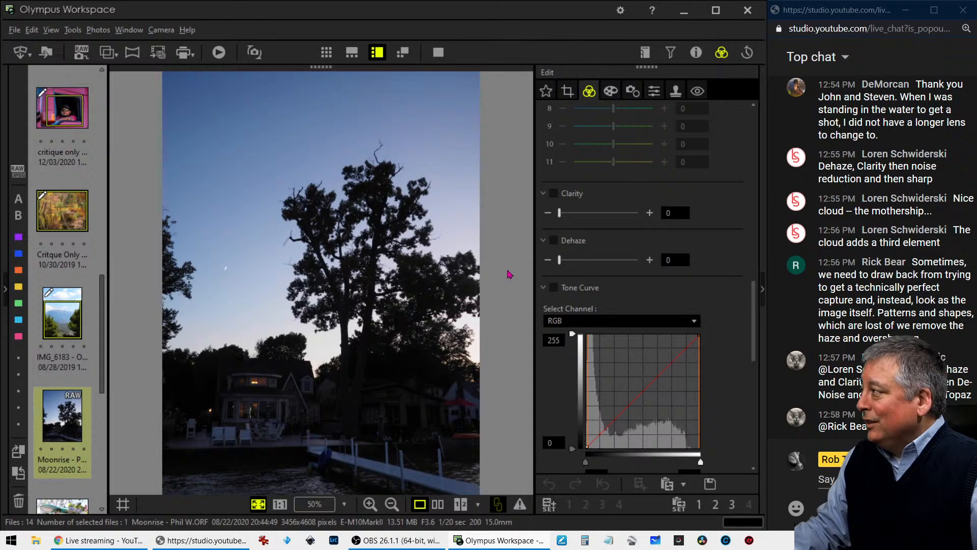
# - Set the Moonrise photo's Gradation to AUTO
pyautogui.moveTo(753, 325); pyautogui.dragTo(744, 154)
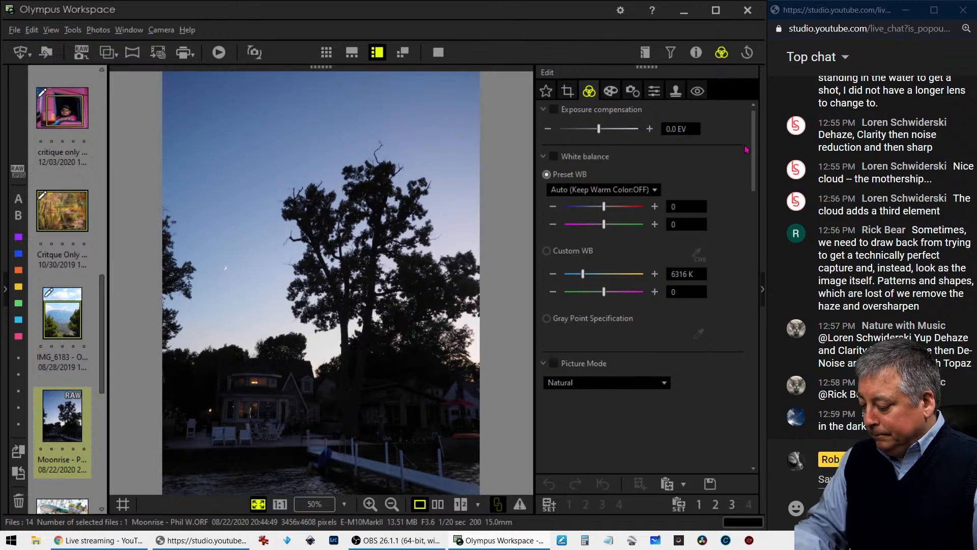
pyautogui.scroll(1, 669, 352)
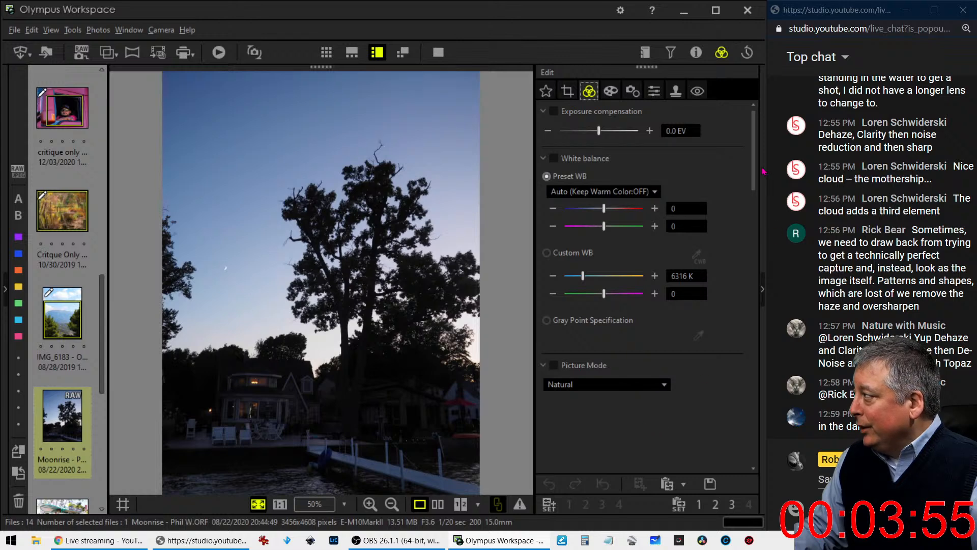
pyautogui.moveTo(754, 175); pyautogui.dragTo(735, 451)
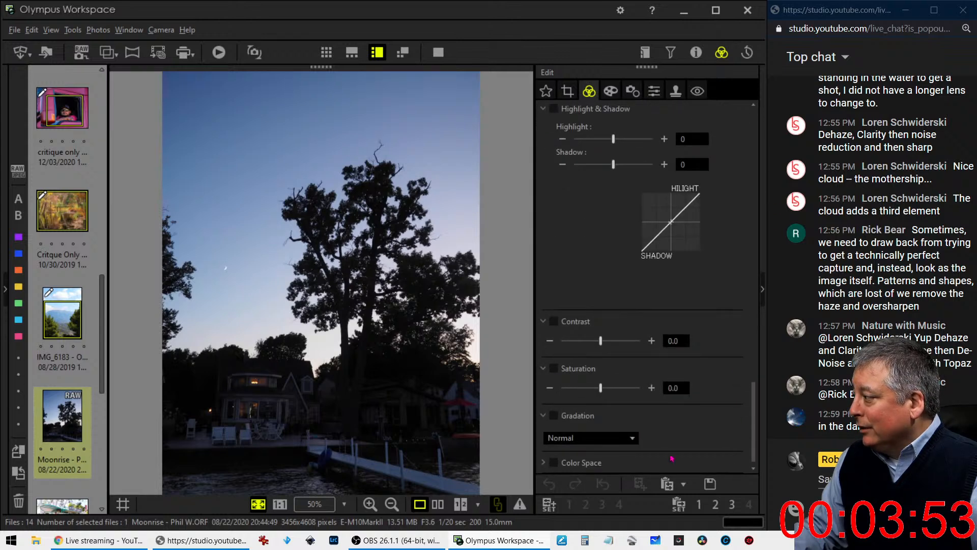
pyautogui.click(632, 438)
pyautogui.click(559, 490)
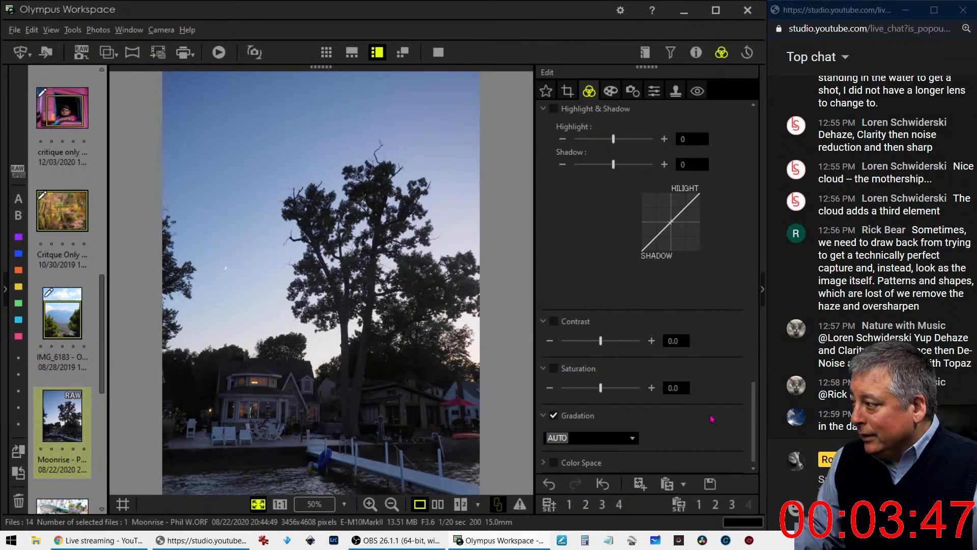
# - Straighten the Moonrise photo with a crop tilt adjustment of -0.8, keeping the Original ratio
pyautogui.click(568, 91)
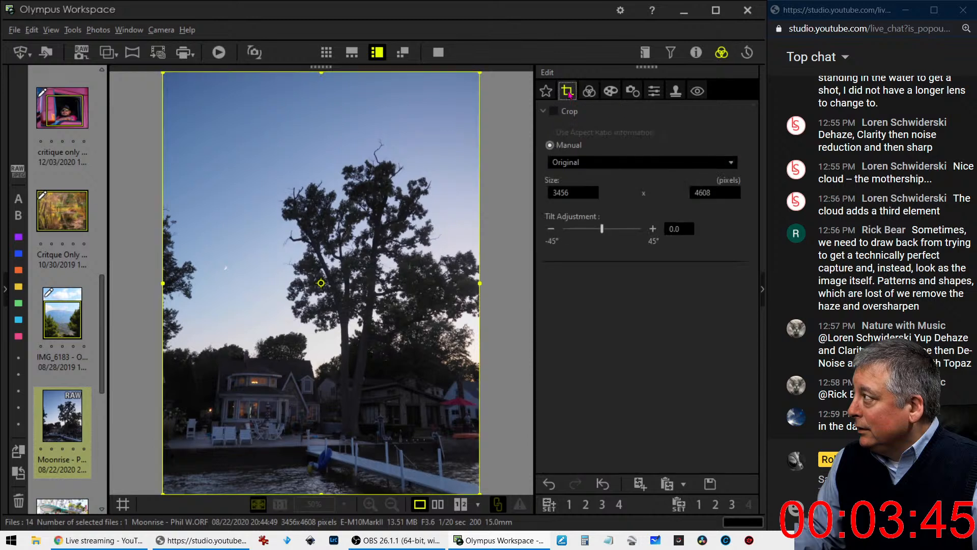
pyautogui.click(551, 229)
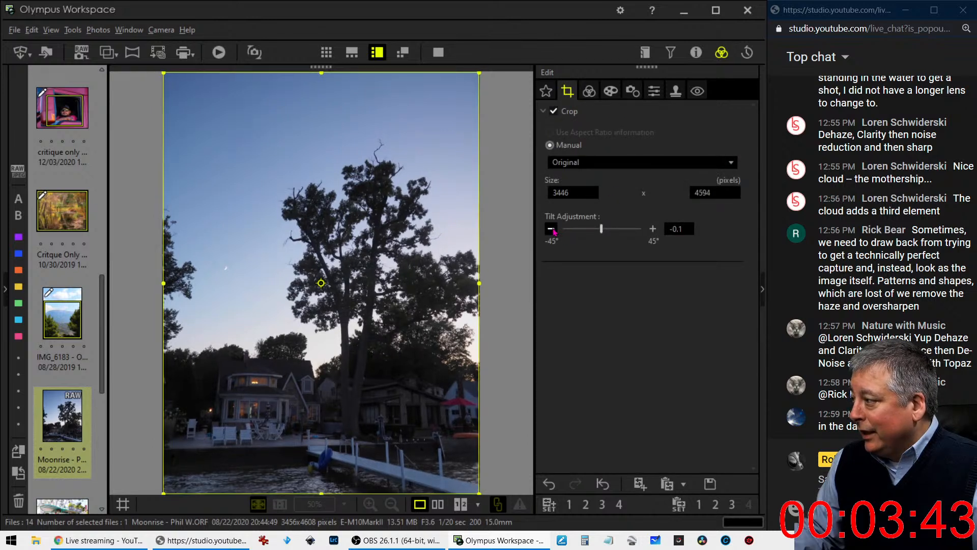
pyautogui.click(551, 229)
pyautogui.click(551, 229)
pyautogui.click(551, 229)
pyautogui.click(551, 229)
pyautogui.click(551, 229)
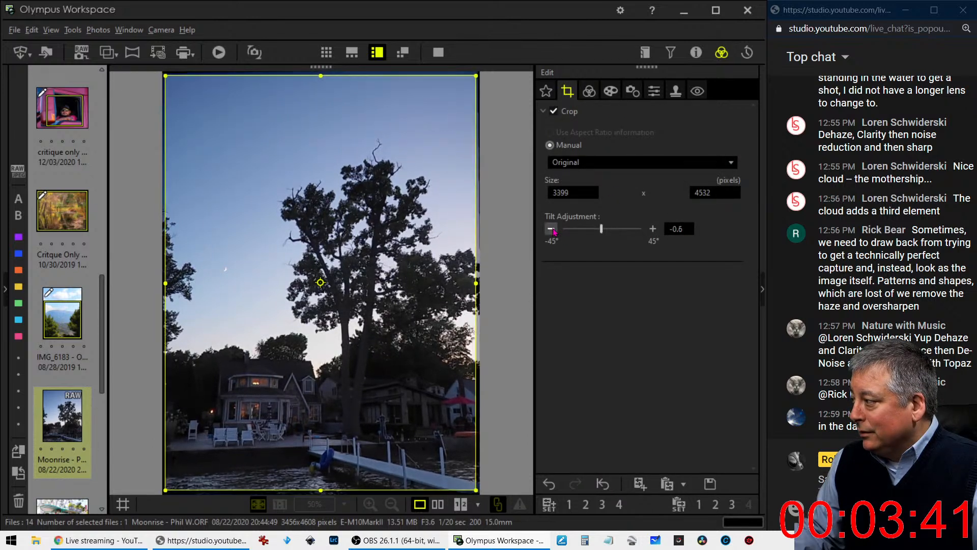
pyautogui.click(551, 229)
pyautogui.click(551, 229)
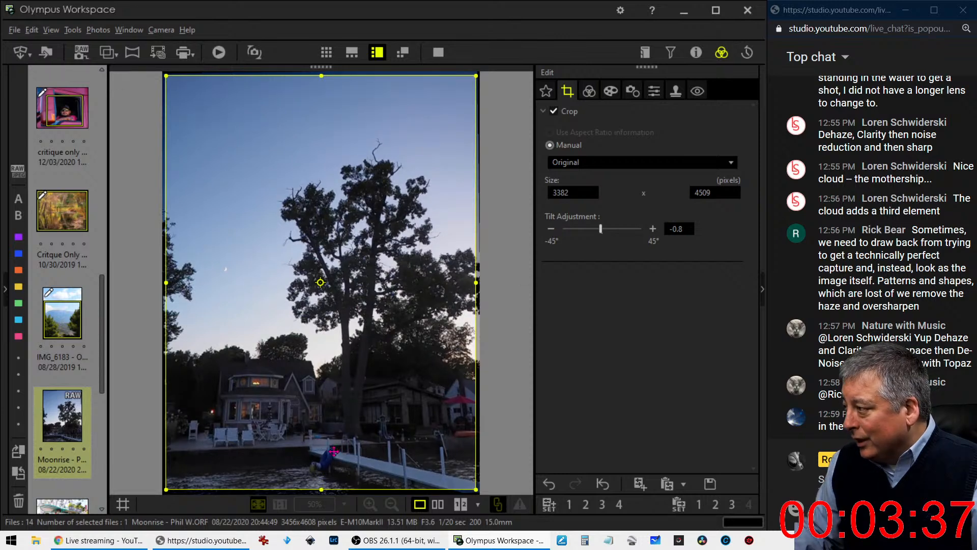
# - Examine the brightened houses beside the tree trunk at 1:1 for shadow detail
pyautogui.click(590, 91)
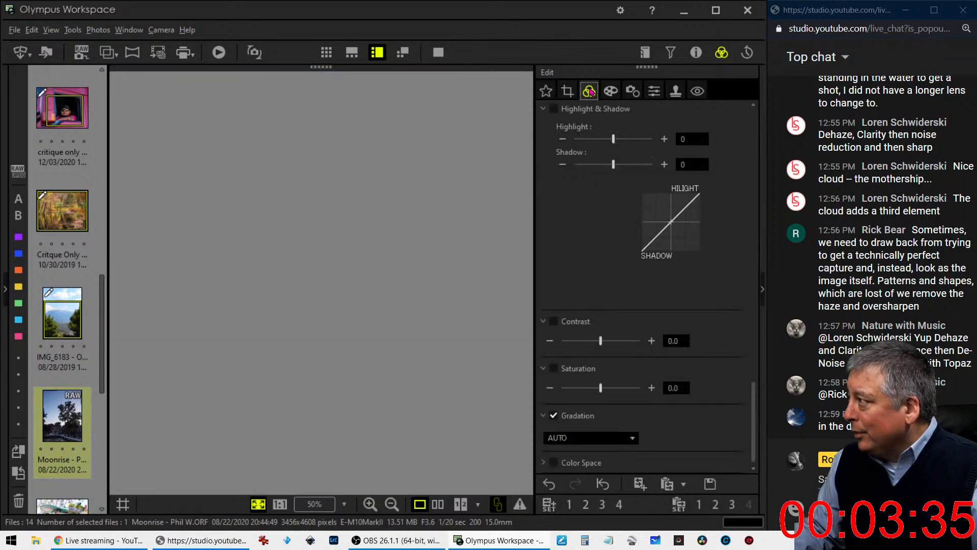
pyautogui.click(387, 416)
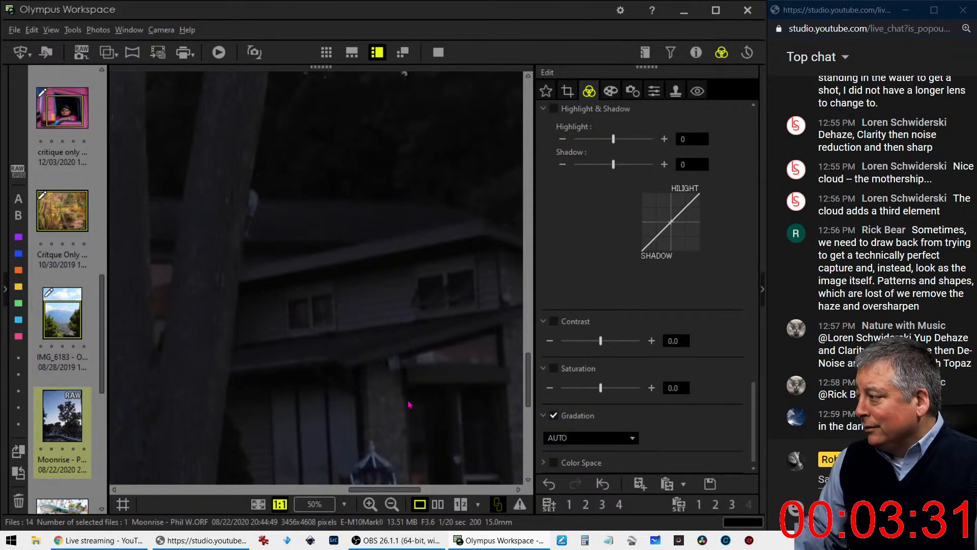
pyautogui.moveTo(297, 406); pyautogui.dragTo(463, 399)
pyautogui.moveTo(219, 381); pyautogui.dragTo(321, 382)
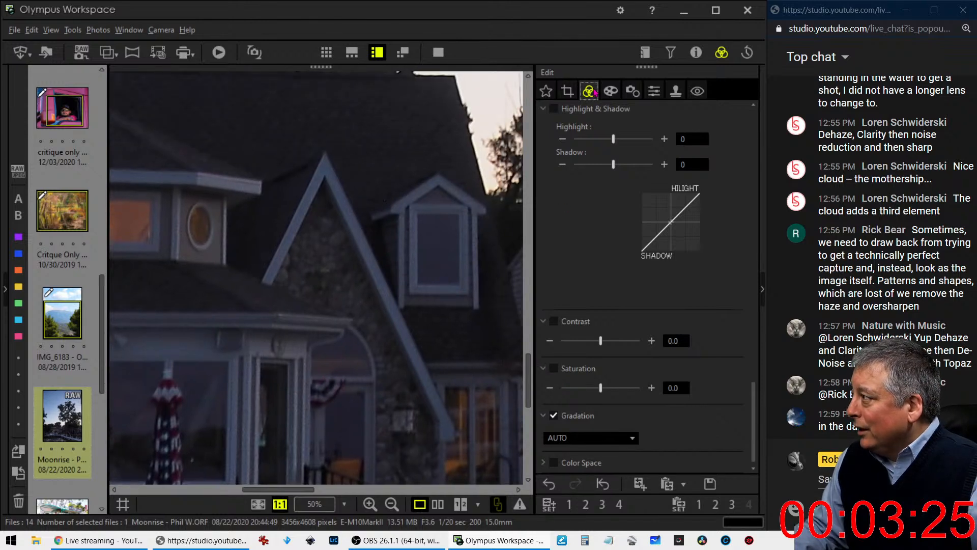
# - Apply keystone compensation to the Moonrise photo with a Horizontal value of 35
pyautogui.click(568, 91)
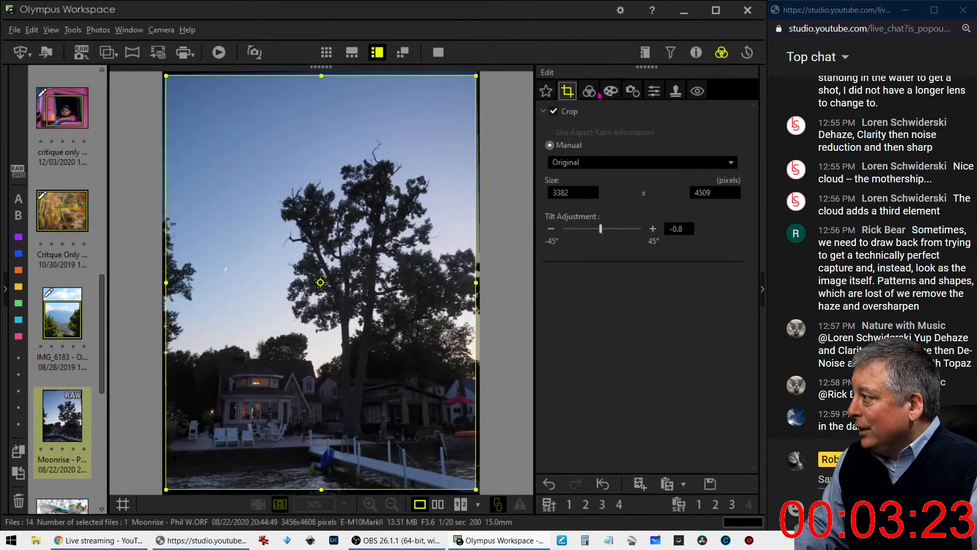
pyautogui.click(633, 91)
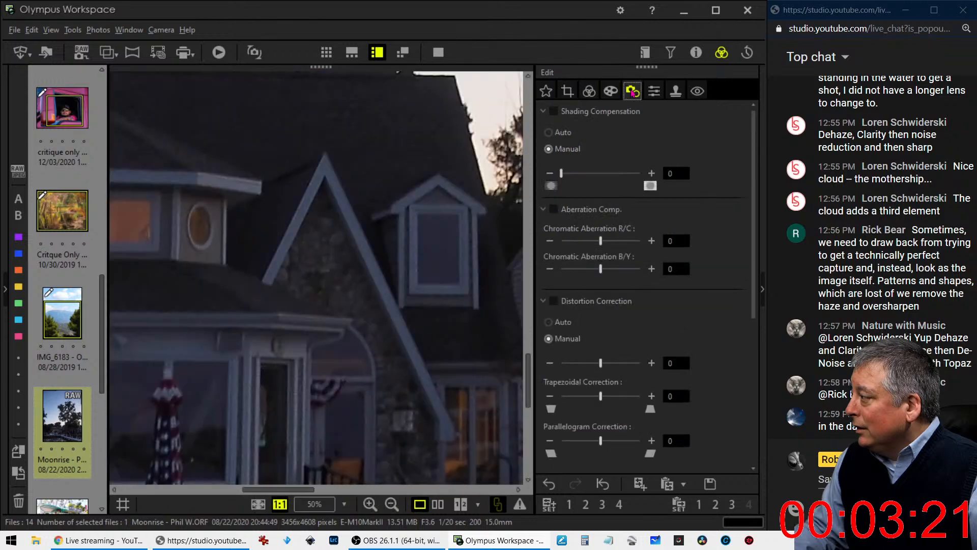
pyautogui.doubleClick(222, 342)
pyautogui.scroll(-10, 654, 414)
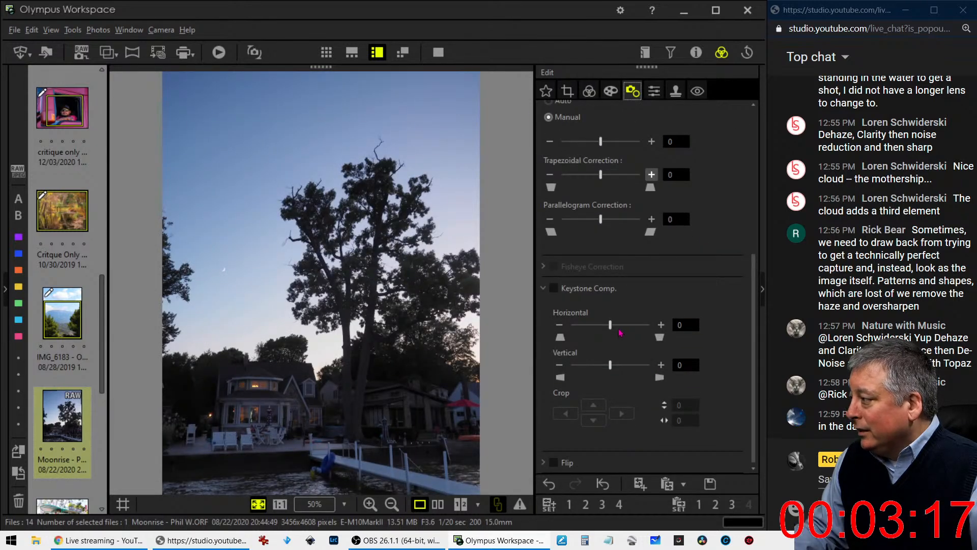
pyautogui.moveTo(613, 328); pyautogui.dragTo(619, 329)
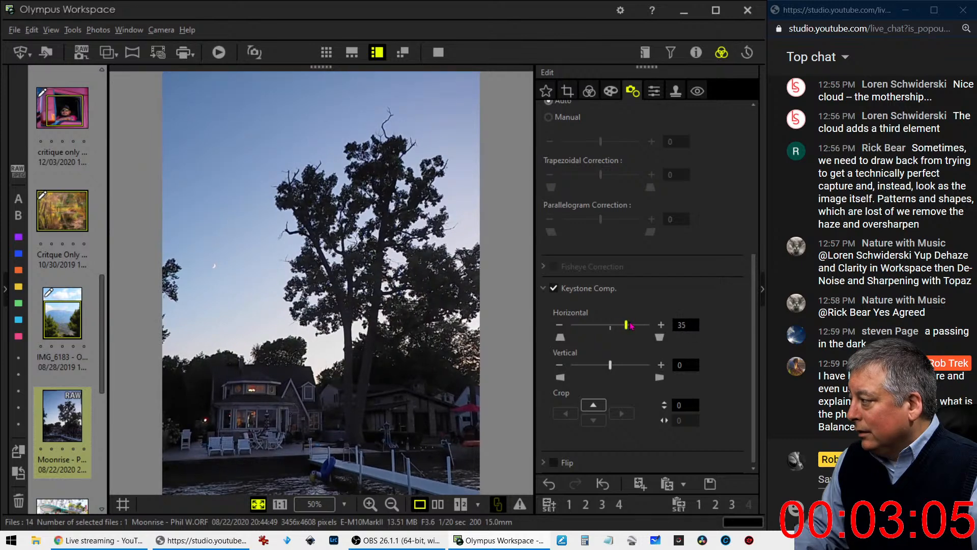
# - Increase the Moonrise photo's horizontal keystone compensation to 65
pyautogui.moveTo(632, 326); pyautogui.dragTo(633, 325)
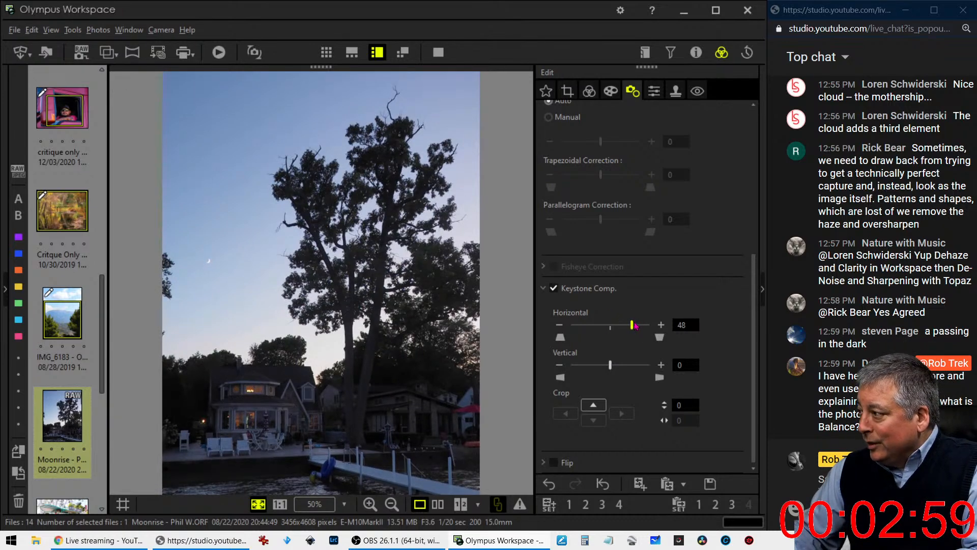
pyautogui.moveTo(635, 326); pyautogui.dragTo(638, 327)
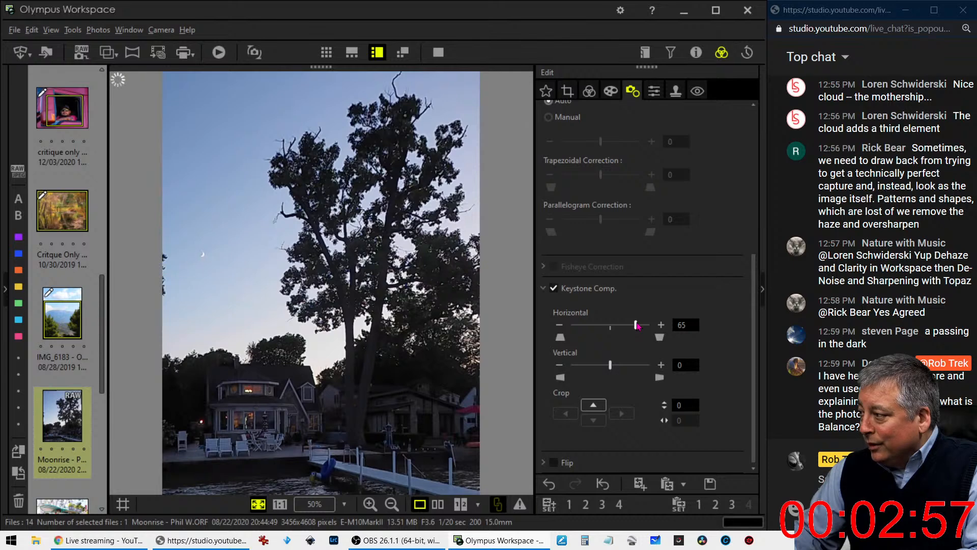
# - Try a landscape 4:3 crop around the houses, the lower tree and the sky with the moon
pyautogui.click(568, 91)
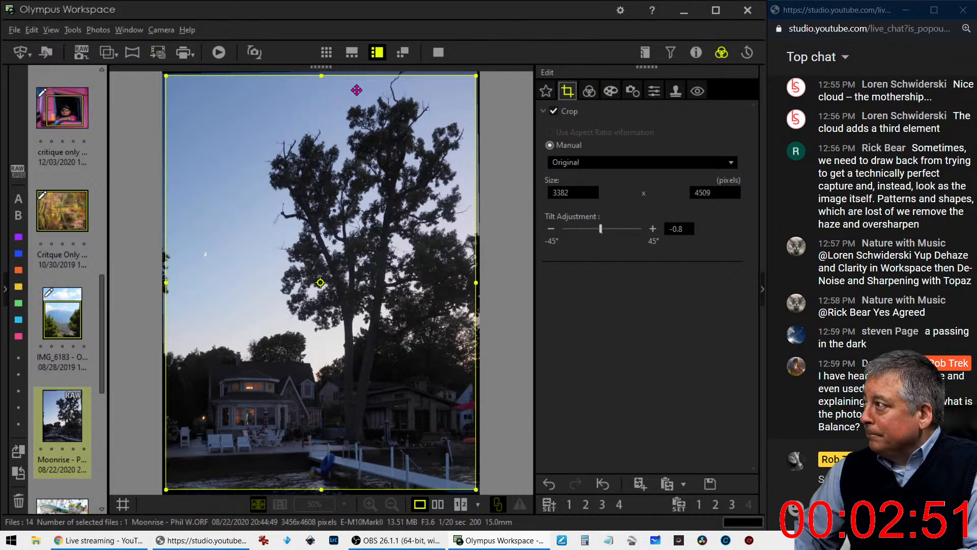
pyautogui.click(565, 162)
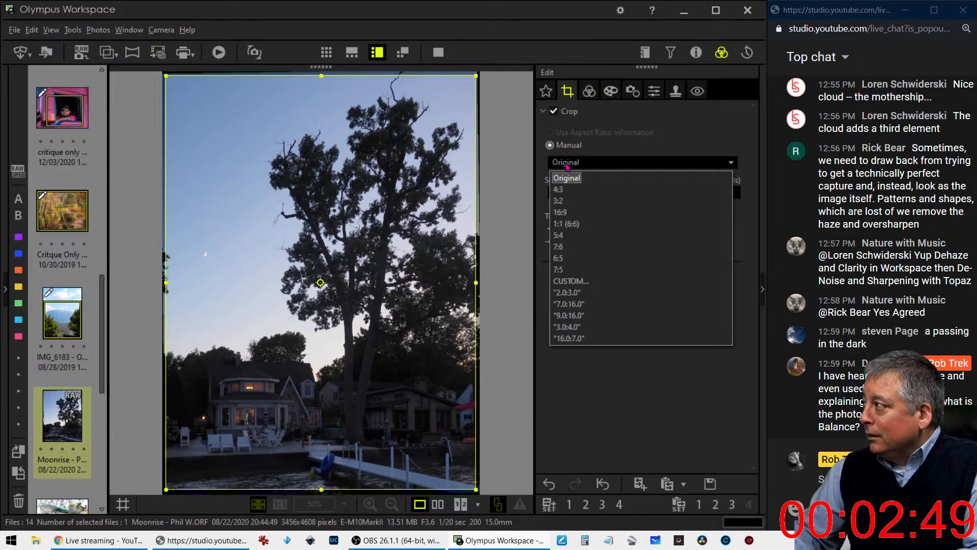
pyautogui.click(559, 189)
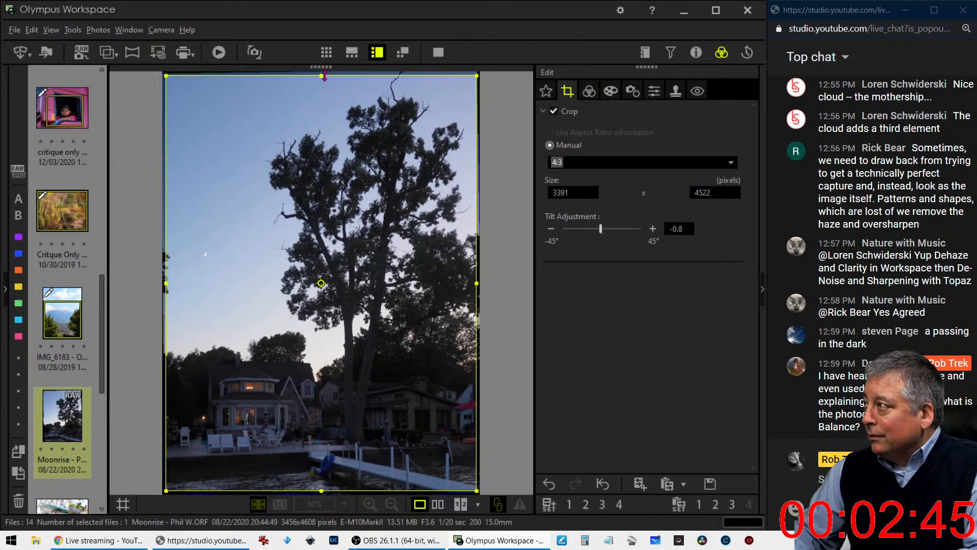
pyautogui.moveTo(324, 76); pyautogui.dragTo(307, 223)
pyautogui.click(322, 357)
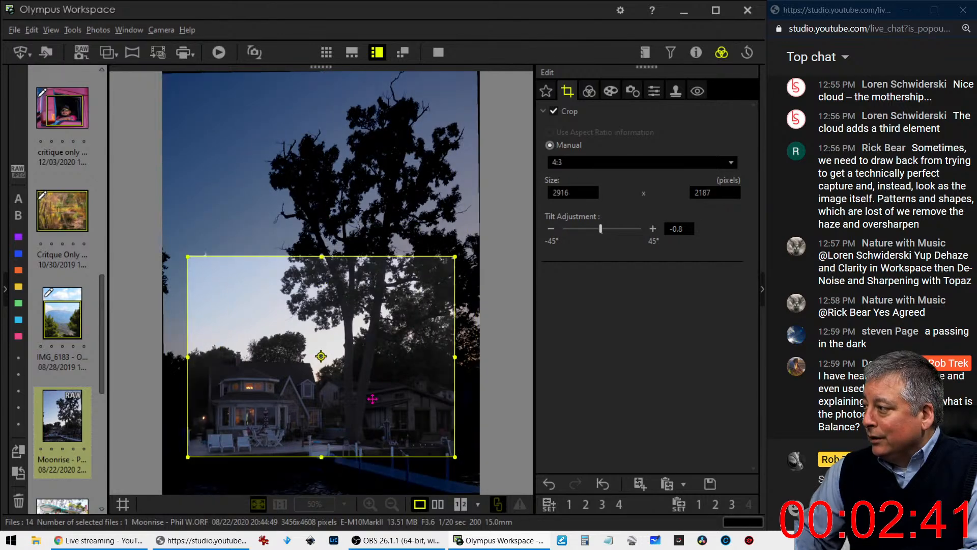
pyautogui.moveTo(374, 399); pyautogui.dragTo(362, 429)
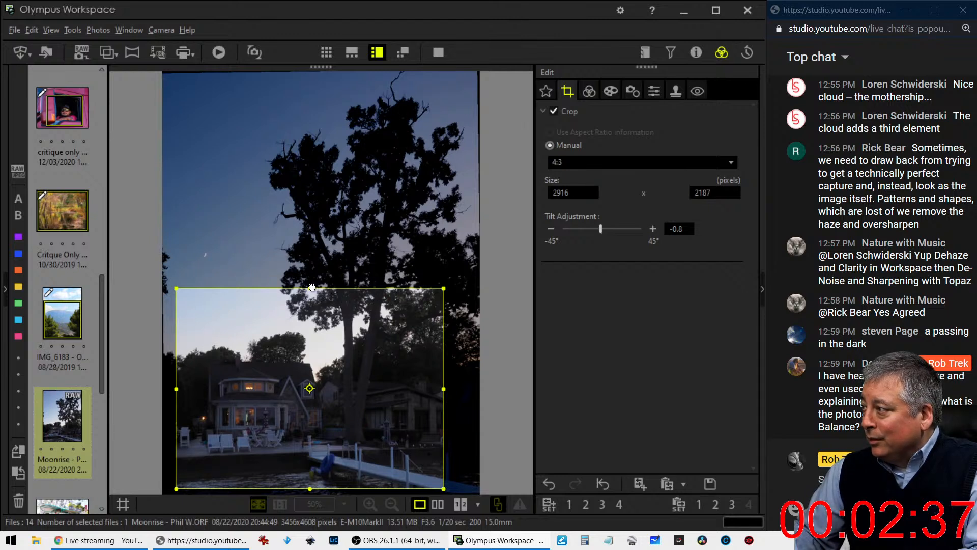
pyautogui.moveTo(312, 287)
pyautogui.mouseDown()
pyautogui.moveTo(308, 258)
pyautogui.moveTo(302, 285)
pyautogui.mouseUp()
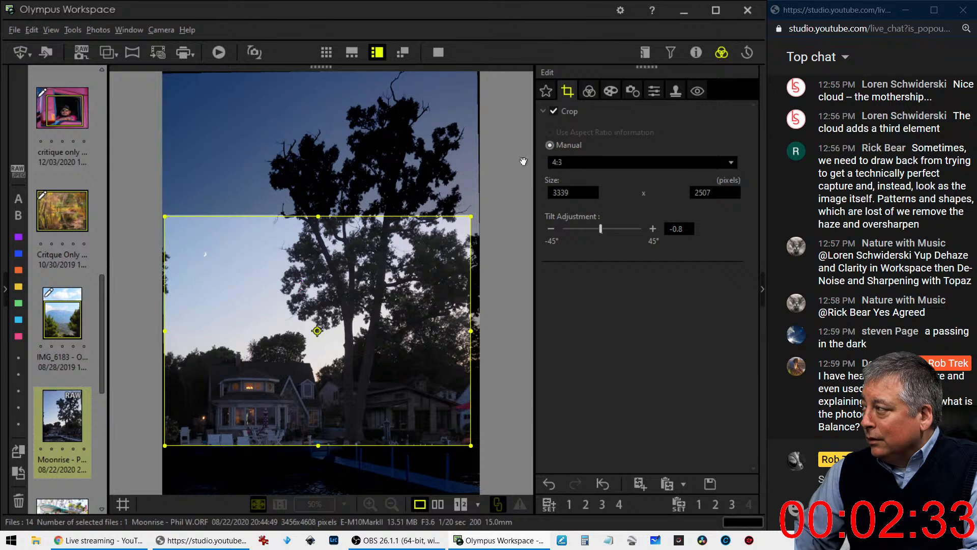
# - Crop the Moonrise photo to a 1:1 (6:6) square of 2660 x 2660 pixels holding the moon, house, trunk and dock, without the treetop
pyautogui.click(641, 162)
pyautogui.click(563, 220)
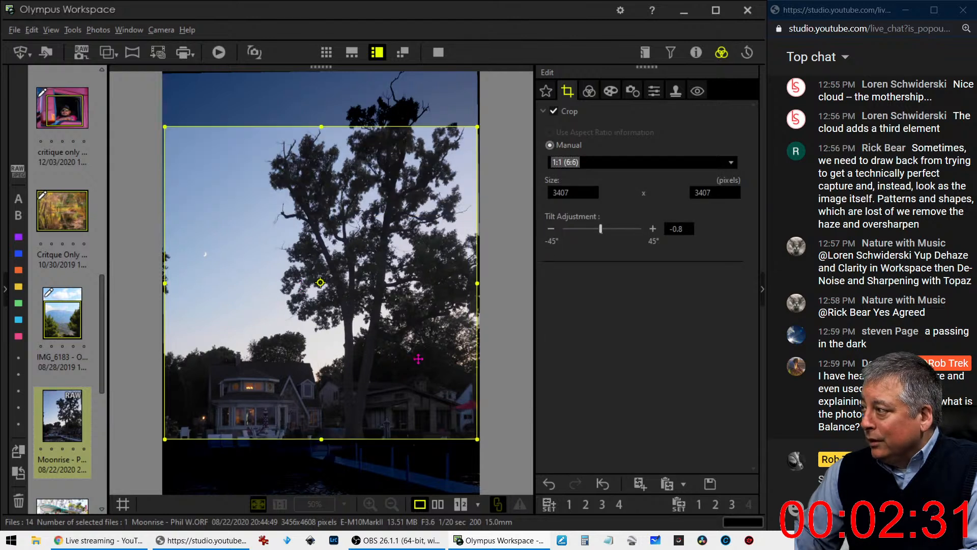
pyautogui.moveTo(399, 425); pyautogui.dragTo(399, 429)
pyautogui.moveTo(400, 463); pyautogui.dragTo(399, 466)
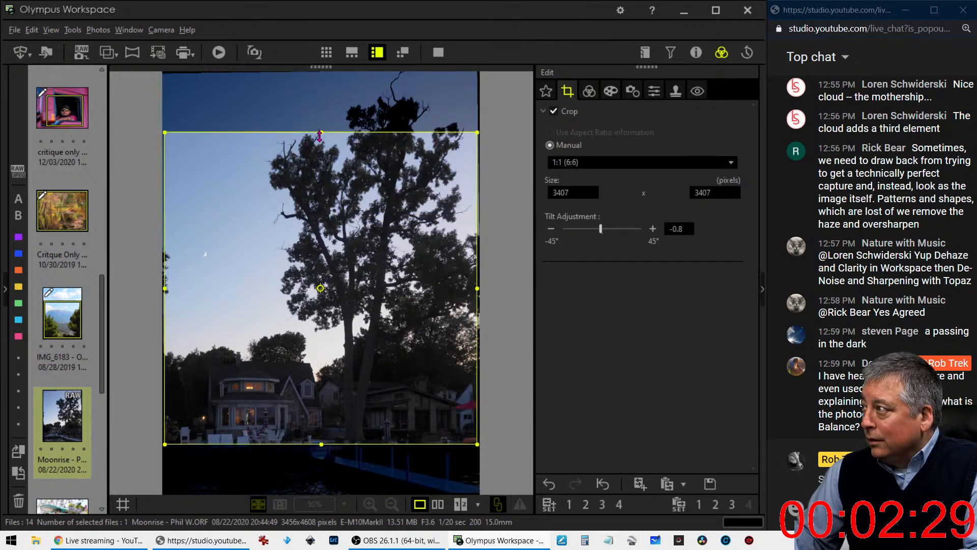
pyautogui.moveTo(320, 136); pyautogui.dragTo(320, 161)
pyautogui.moveTo(320, 236); pyautogui.dragTo(333, 290)
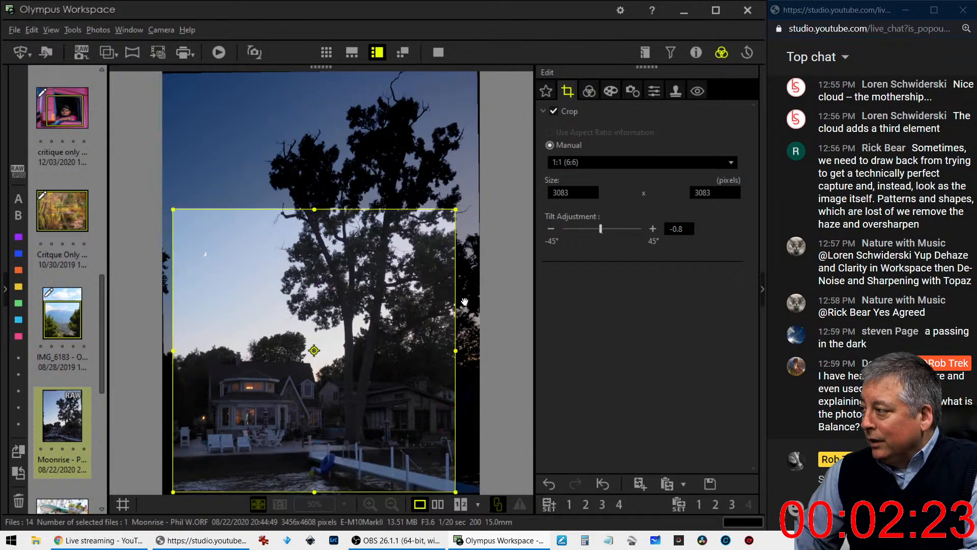
pyautogui.moveTo(455, 208); pyautogui.dragTo(364, 262)
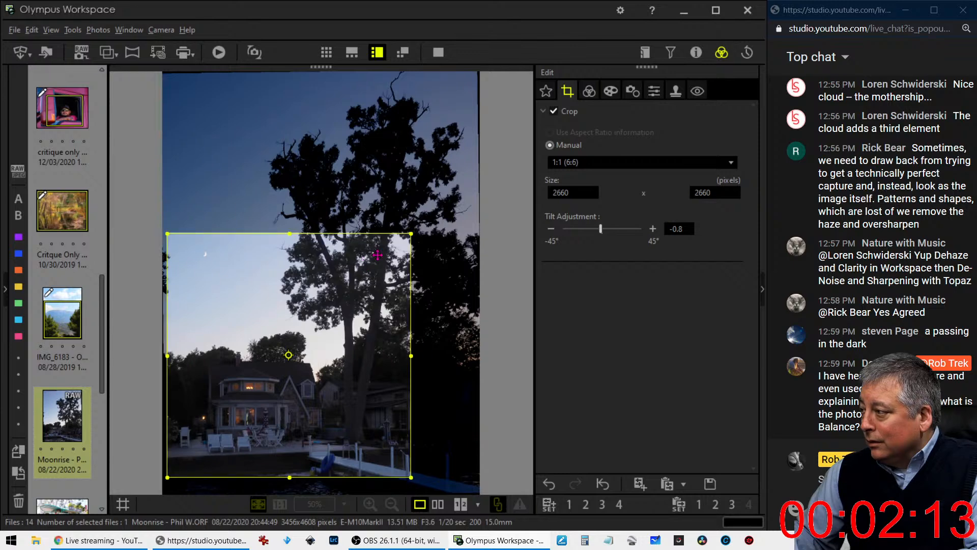
pyautogui.click(590, 92)
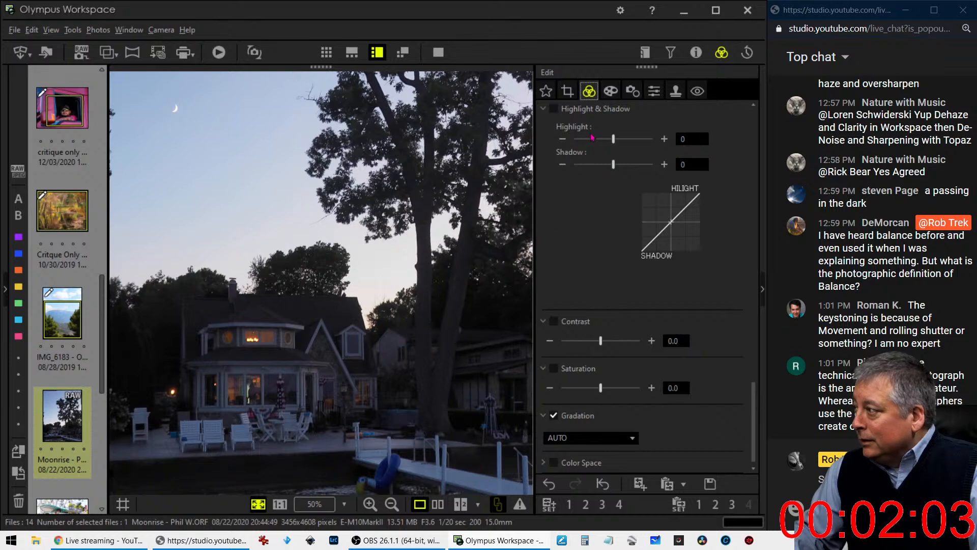
# - Set the square crop's tilt adjustment to -0.5
pyautogui.click(567, 91)
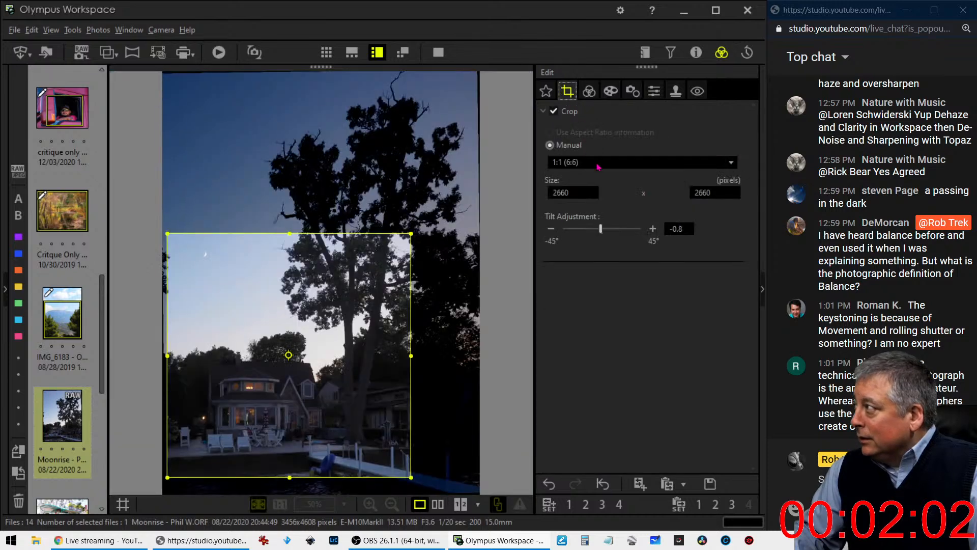
pyautogui.click(653, 229)
pyautogui.click(653, 229)
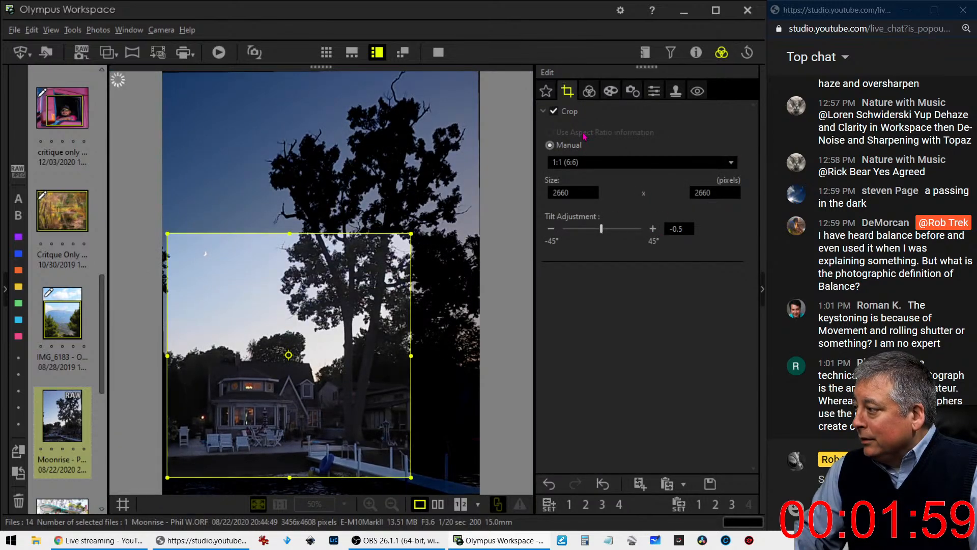
pyautogui.click(589, 91)
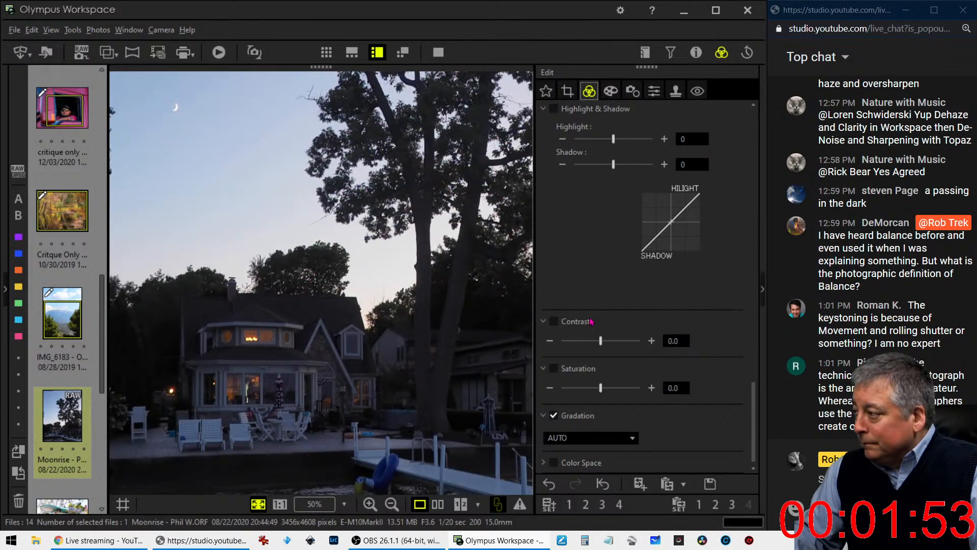
# - Set the Moonrise photo's Sharpness to 2.0 and switch its Noise Filter to OFF
pyautogui.click(653, 91)
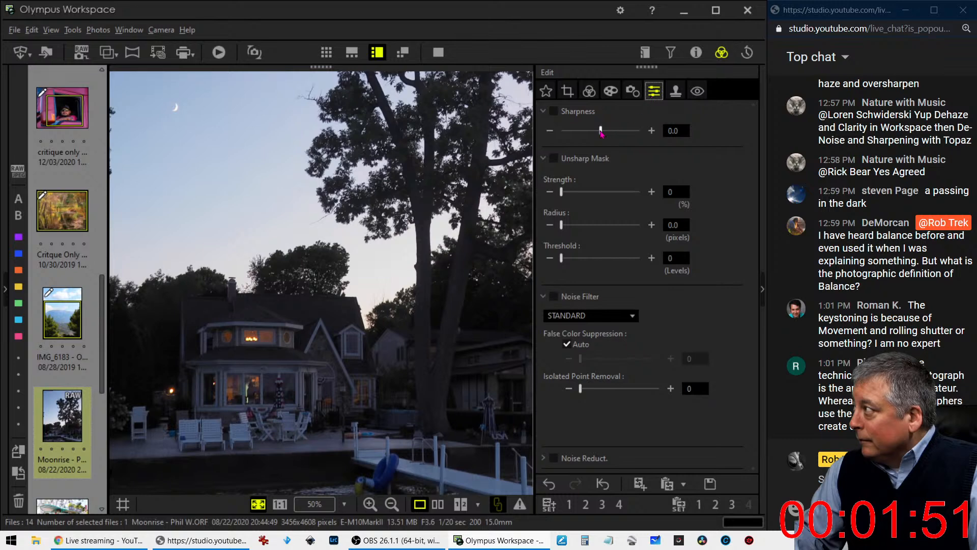
pyautogui.moveTo(601, 130); pyautogui.dragTo(621, 131)
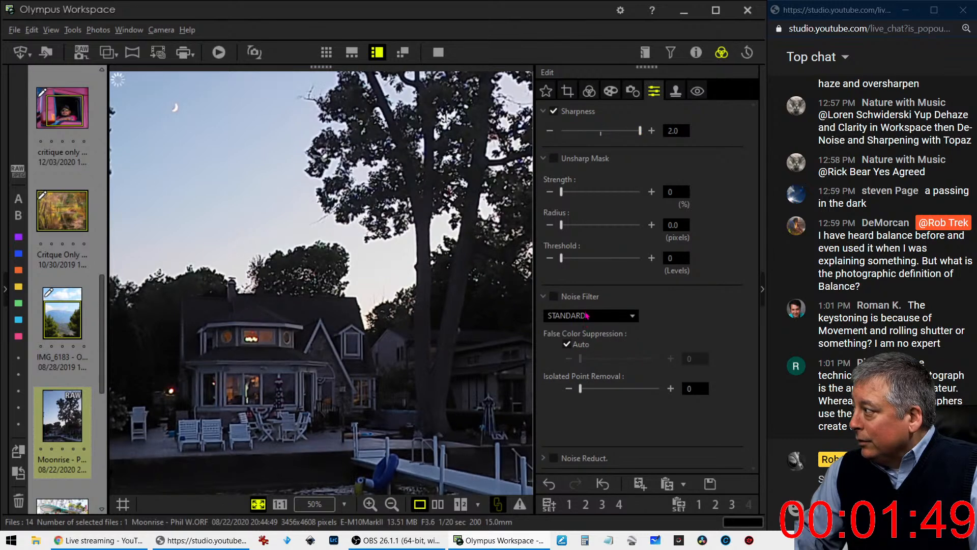
pyautogui.click(590, 315)
pyautogui.click(586, 331)
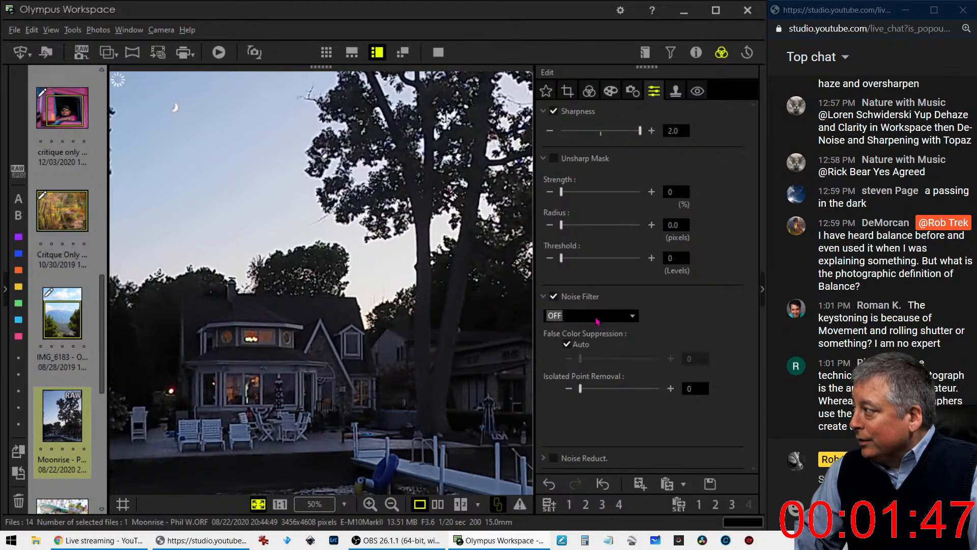
# - Brighten the shadows and midtones by raising the RGB tone curve, and set Dehaze to 100
pyautogui.scroll(5, 596, 321)
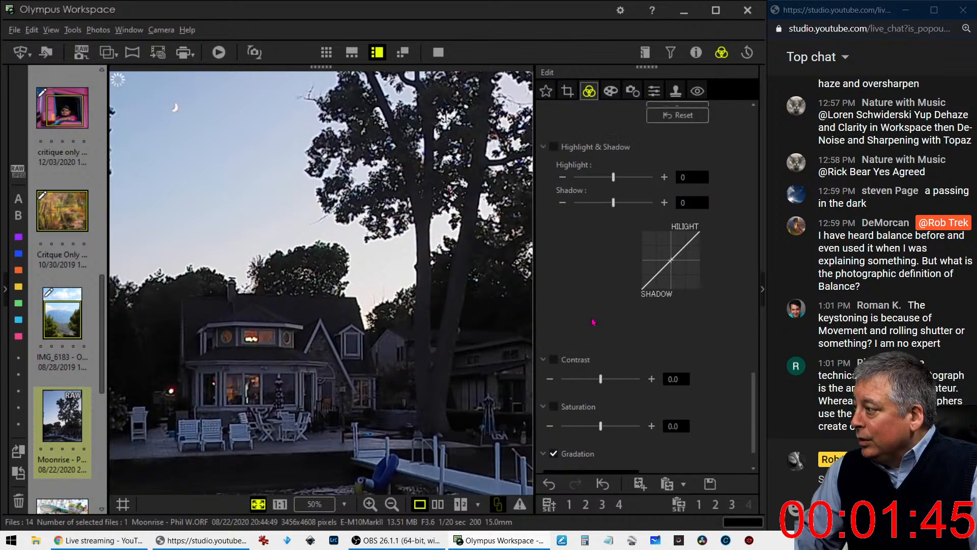
pyautogui.scroll(5, 593, 322)
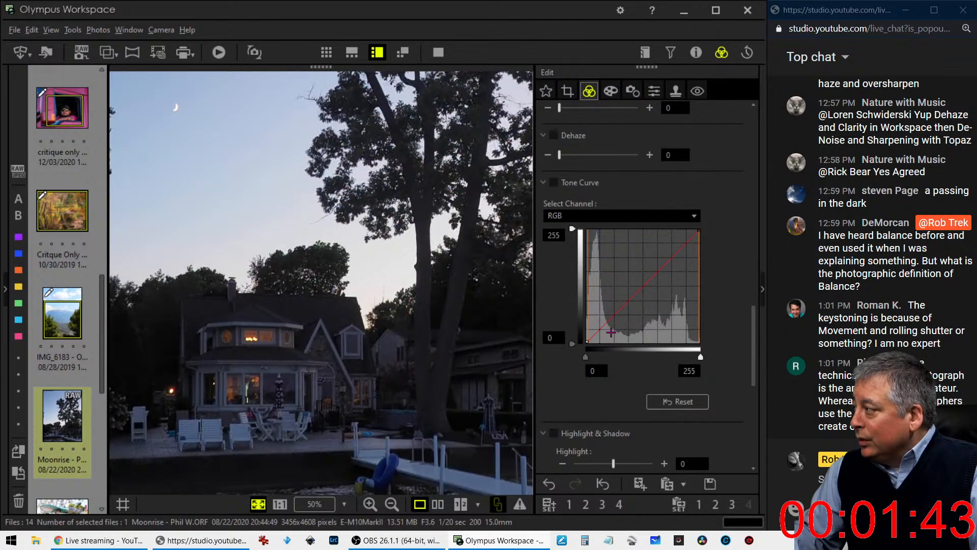
pyautogui.moveTo(596, 333); pyautogui.dragTo(596, 326)
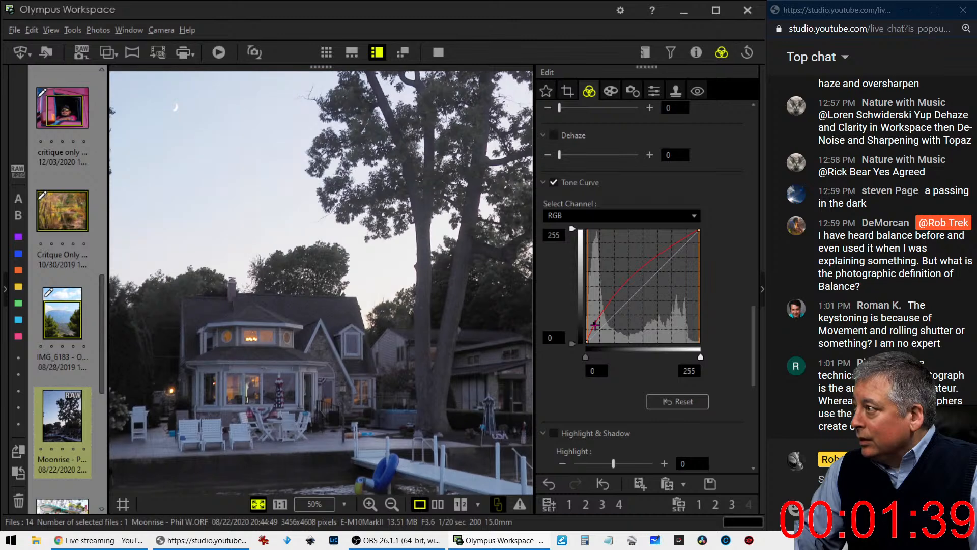
pyautogui.moveTo(631, 277); pyautogui.dragTo(636, 277)
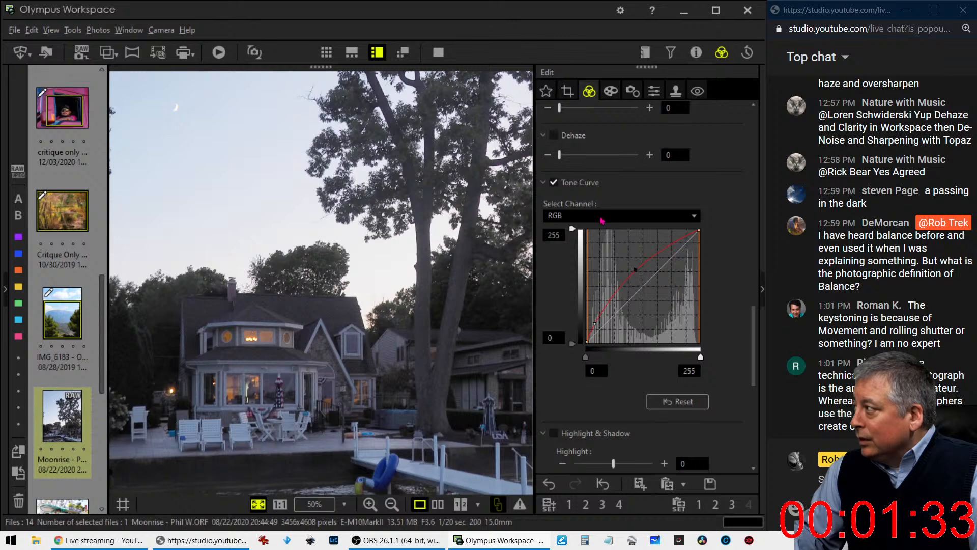
pyautogui.moveTo(589, 156); pyautogui.dragTo(646, 159)
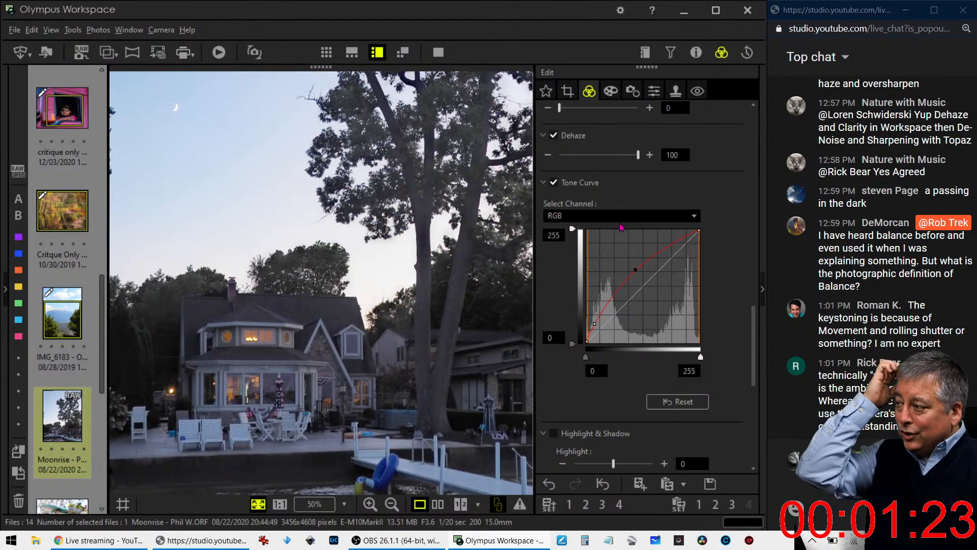
# - Set the square crop's tilt adjustment to -0.2
pyautogui.click(568, 91)
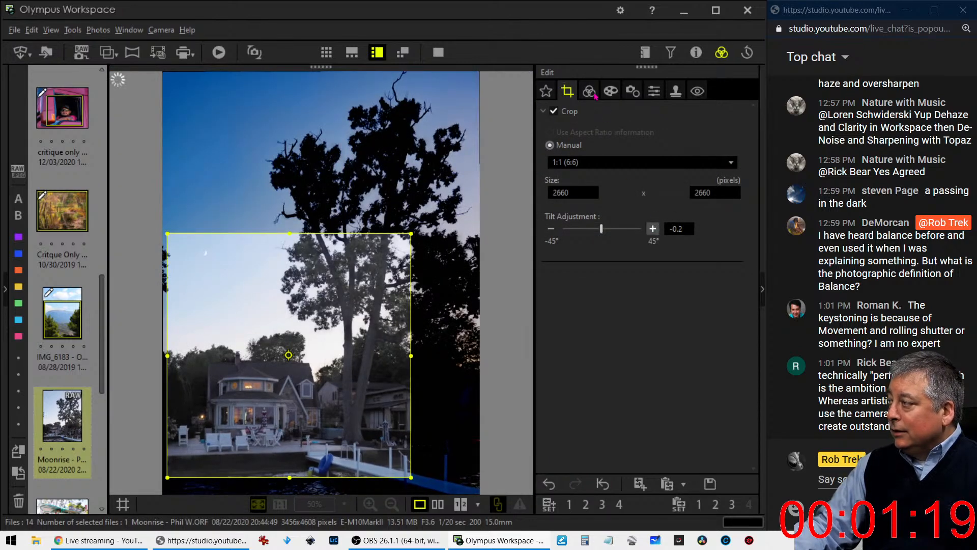
pyautogui.click(589, 91)
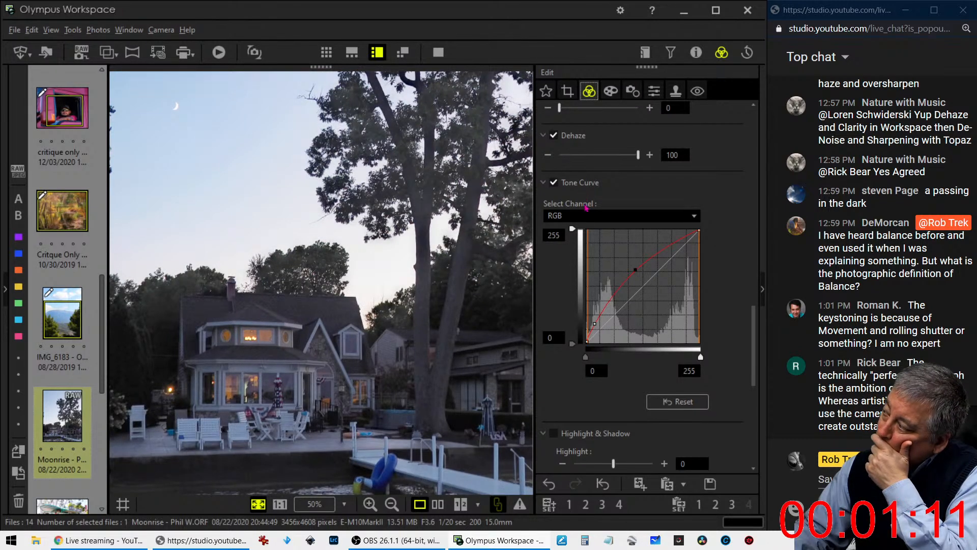
# - Set Clarity to 24, fine-tune the shadow point of the RGB tone curve, and check the house roof at 1:1
pyautogui.moveTo(565, 110); pyautogui.dragTo(584, 109)
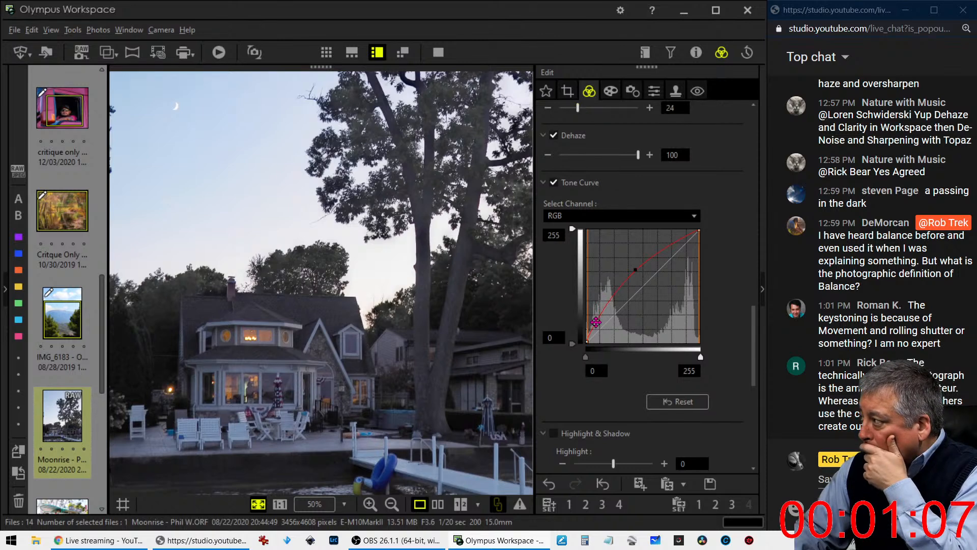
pyautogui.moveTo(596, 321); pyautogui.dragTo(596, 325)
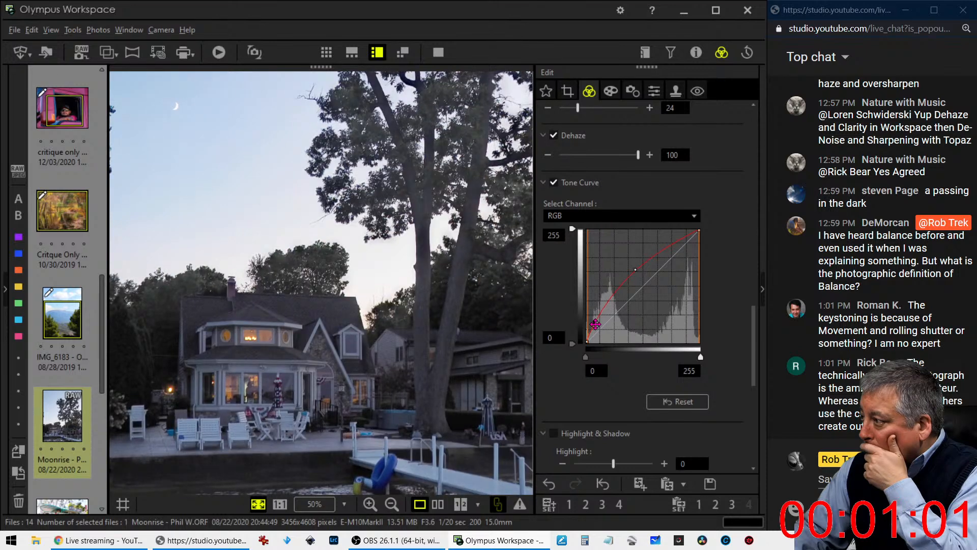
pyautogui.moveTo(596, 325); pyautogui.dragTo(596, 322)
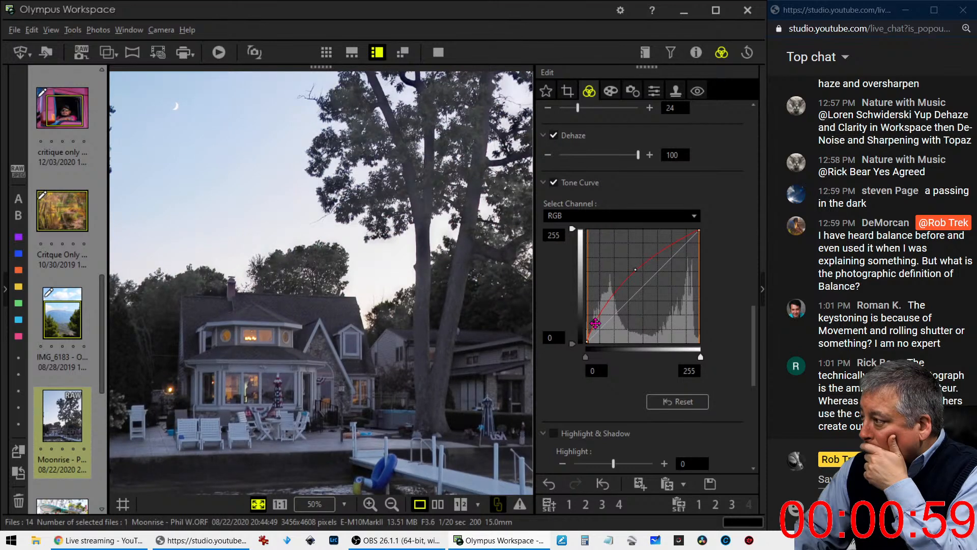
pyautogui.click(294, 321)
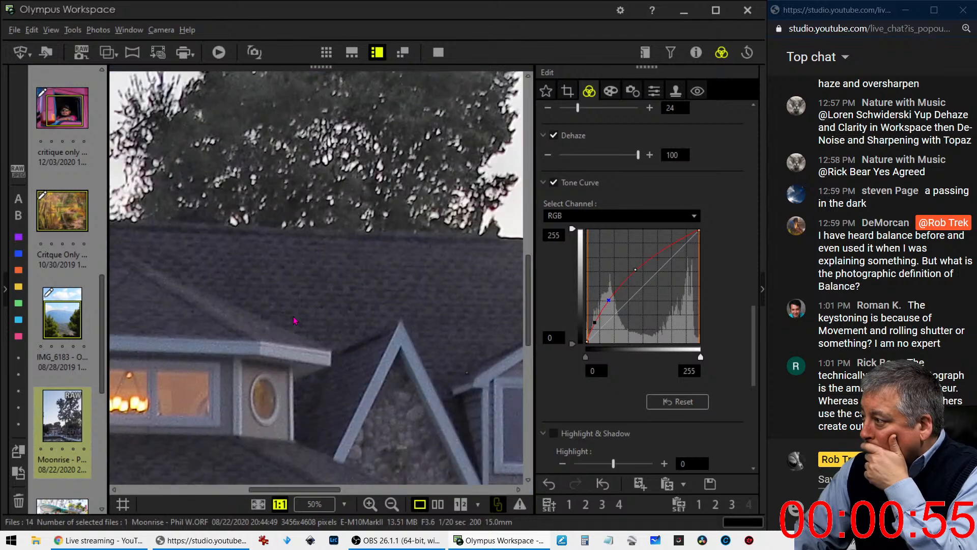
pyautogui.click(295, 320)
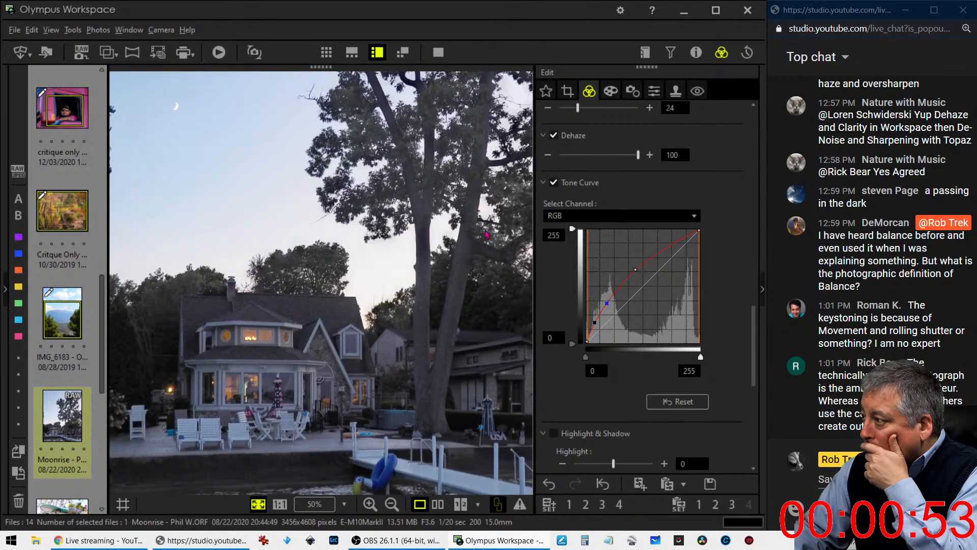
# - Raise the square crop's tilt adjustment slightly further to level the house
pyautogui.click(568, 90)
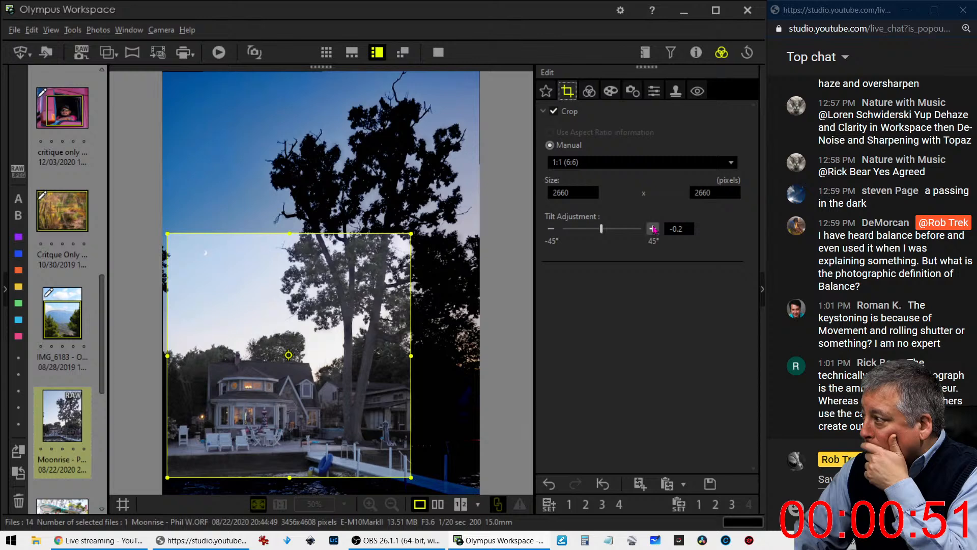
pyautogui.press('Escape')
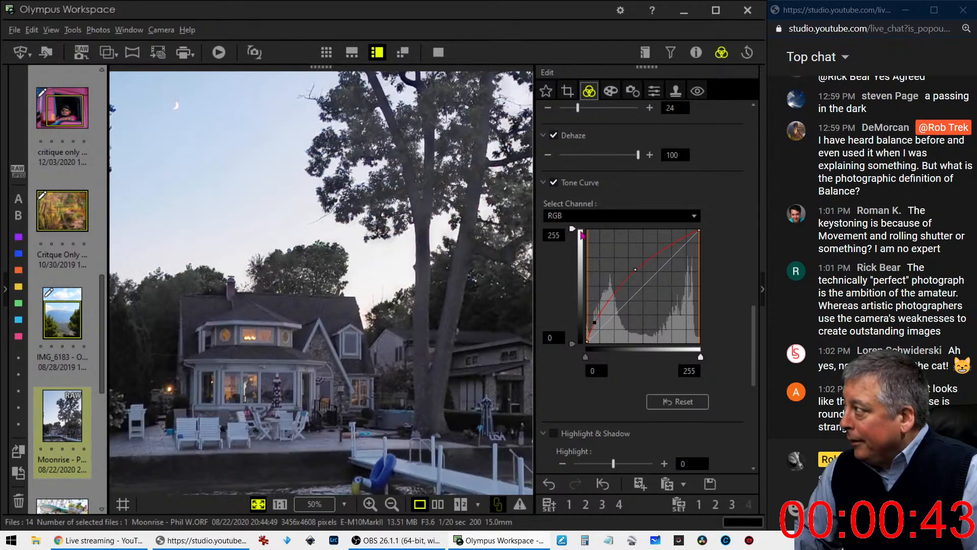
# - Try the Monotone picture mode on the moonrise photo and return it to Natural
pyautogui.scroll(3, 631, 224)
pyautogui.scroll(10, 631, 224)
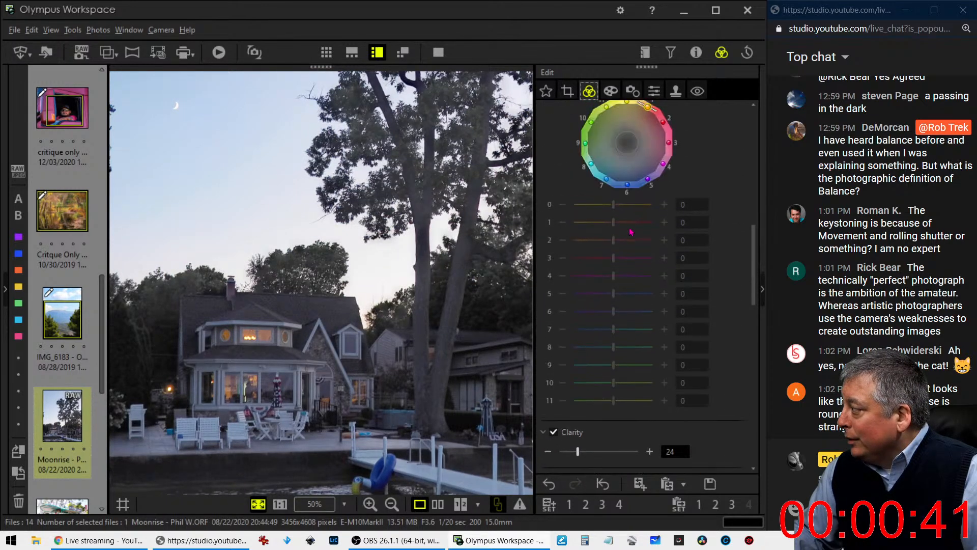
pyautogui.scroll(8, 630, 233)
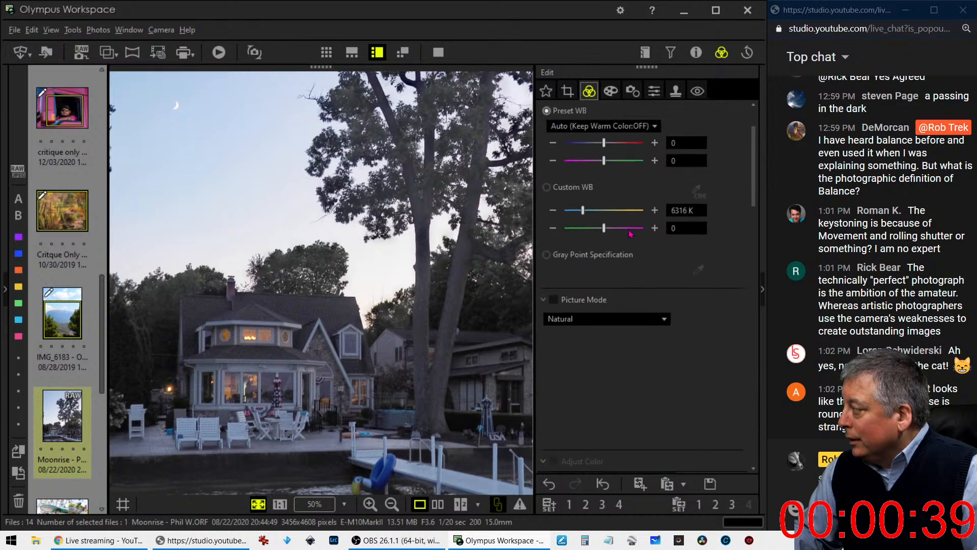
pyautogui.click(599, 386)
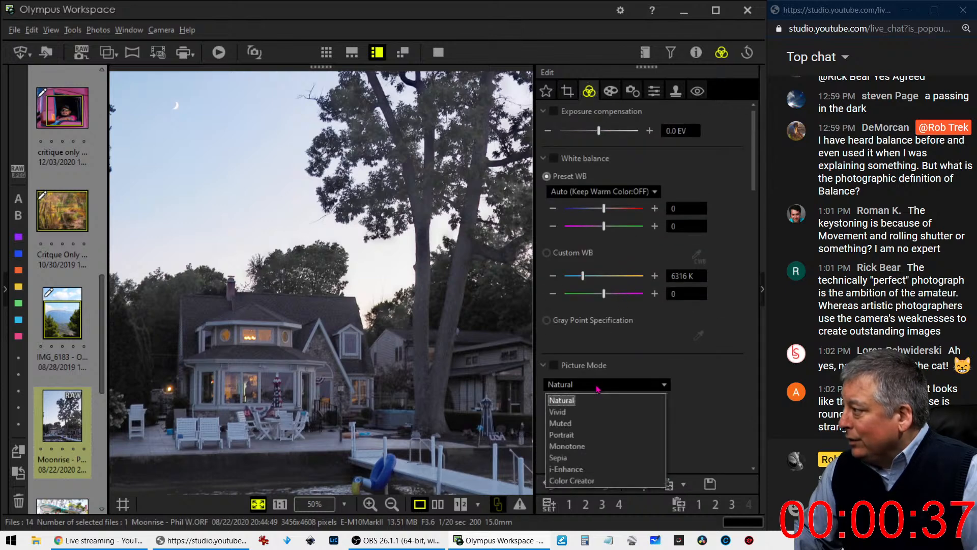
pyautogui.click(582, 447)
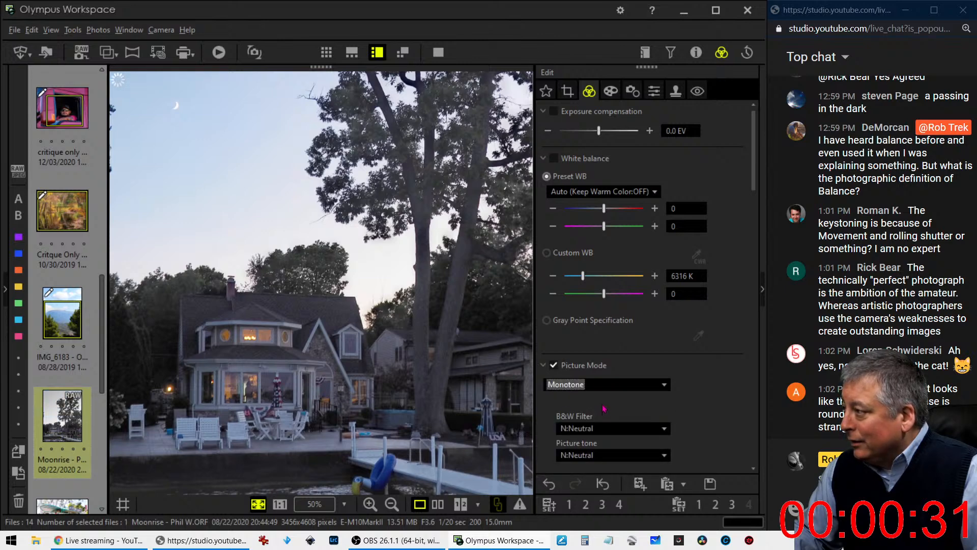
pyautogui.click(609, 385)
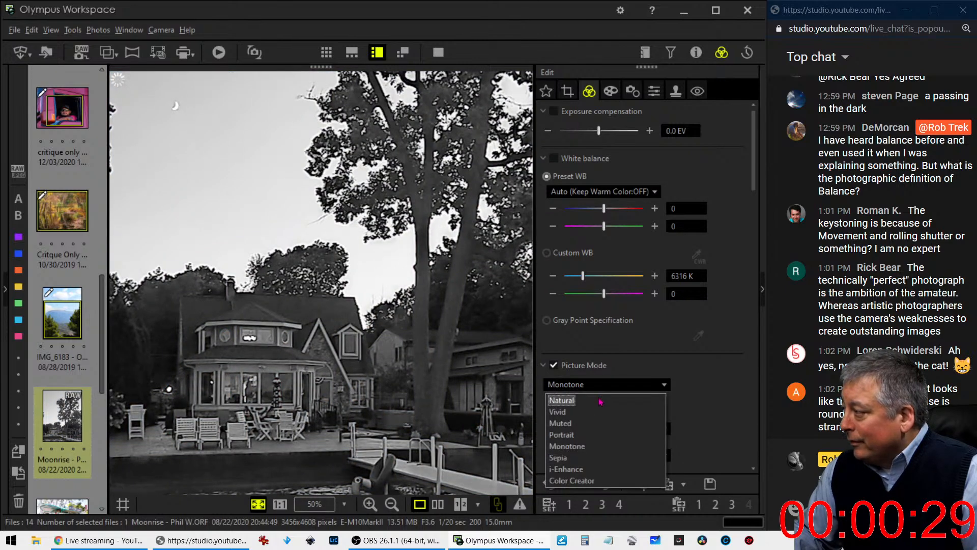
pyautogui.click(600, 401)
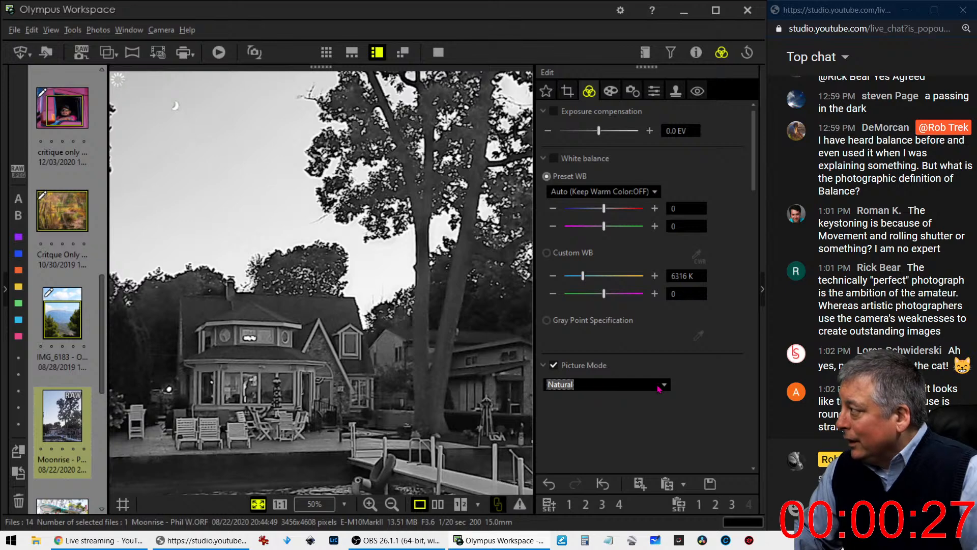
# - Switch to custom white balance, try 7000 K, and sample a white patio chair as the neutral reference instead
pyautogui.click(655, 276)
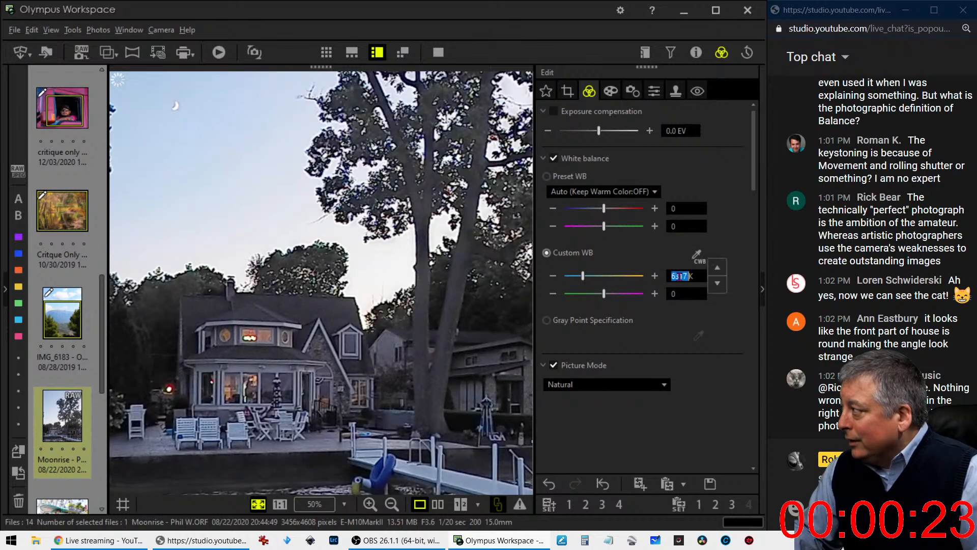
pyautogui.write('7000')
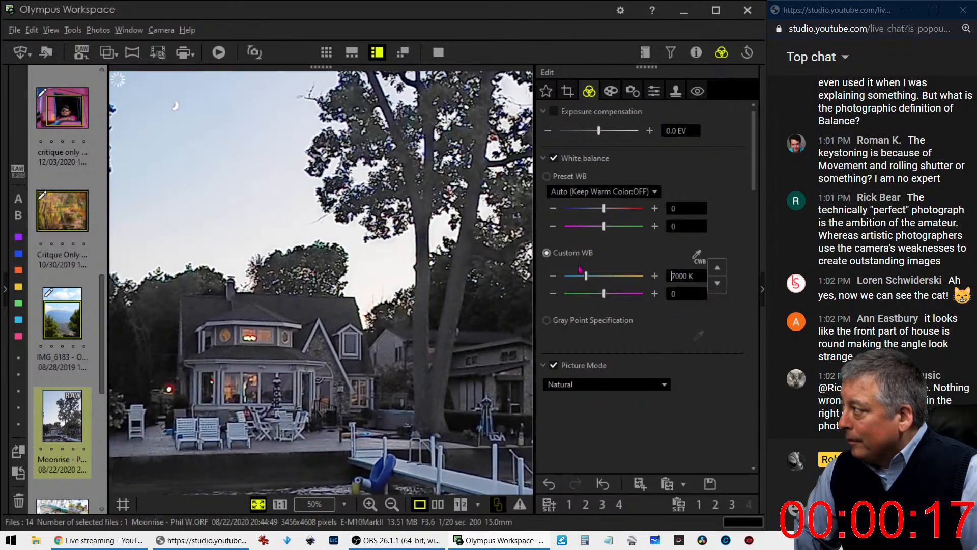
pyautogui.click(697, 256)
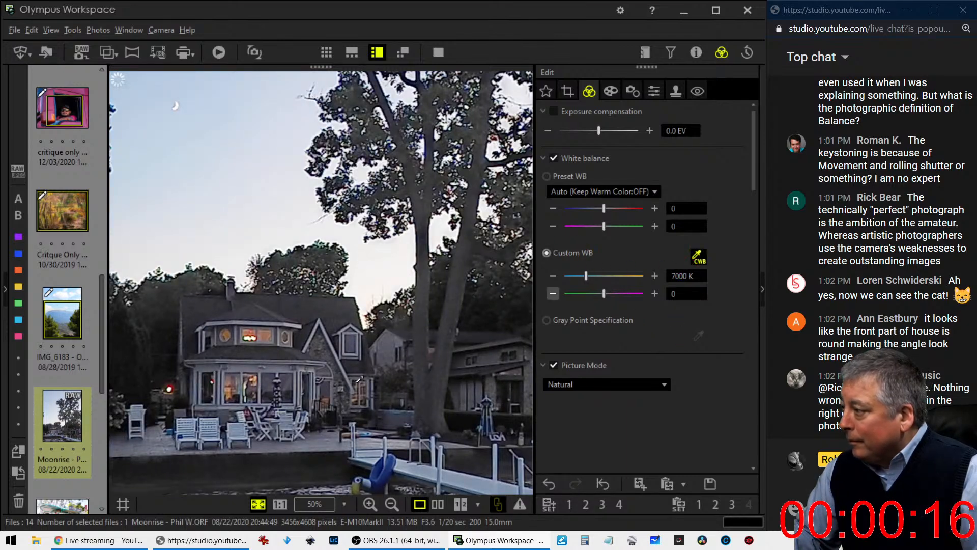
pyautogui.click(246, 433)
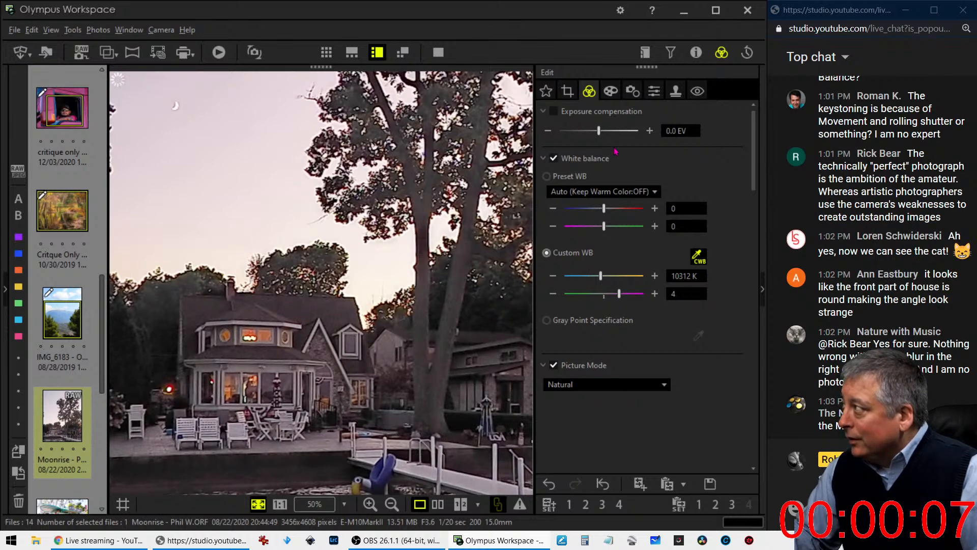
# - Set the moonrise photo's exposure compensation to -0.2 EV and its saturation to 0.4
pyautogui.click(548, 130)
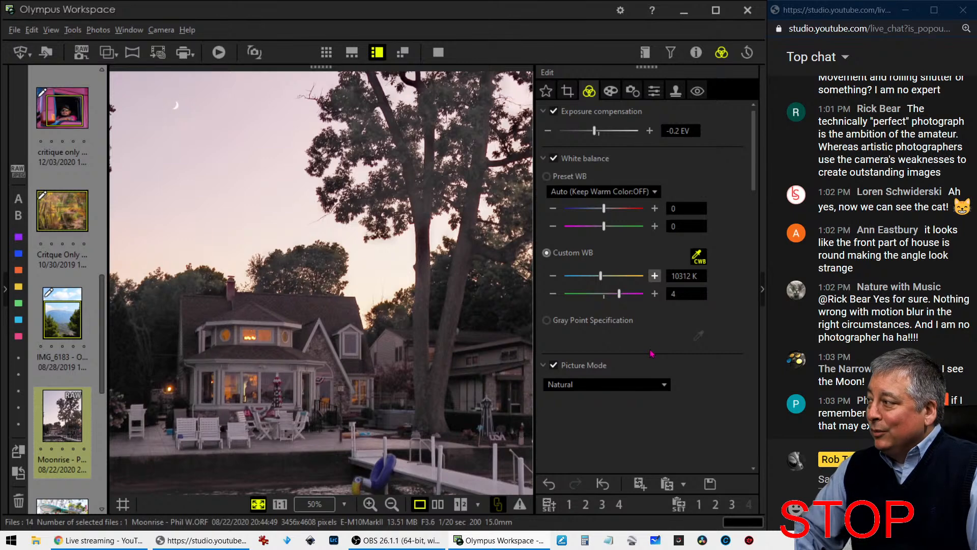
pyautogui.scroll(-5, 652, 352)
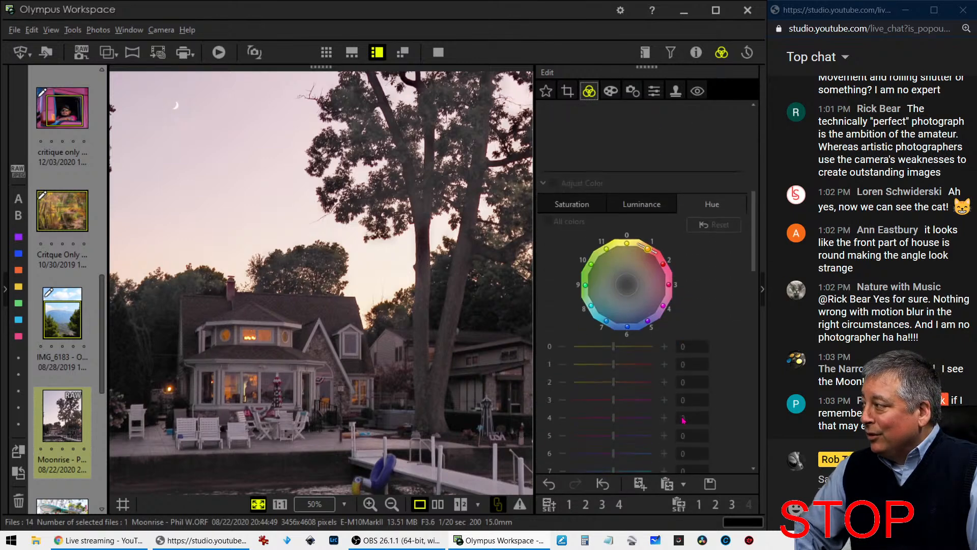
pyautogui.scroll(-8, 684, 419)
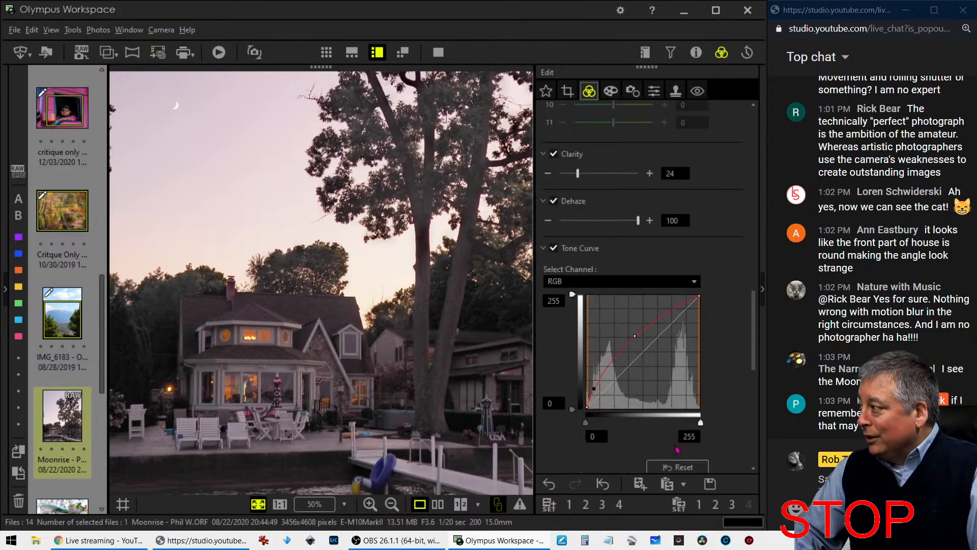
pyautogui.scroll(-8, 678, 450)
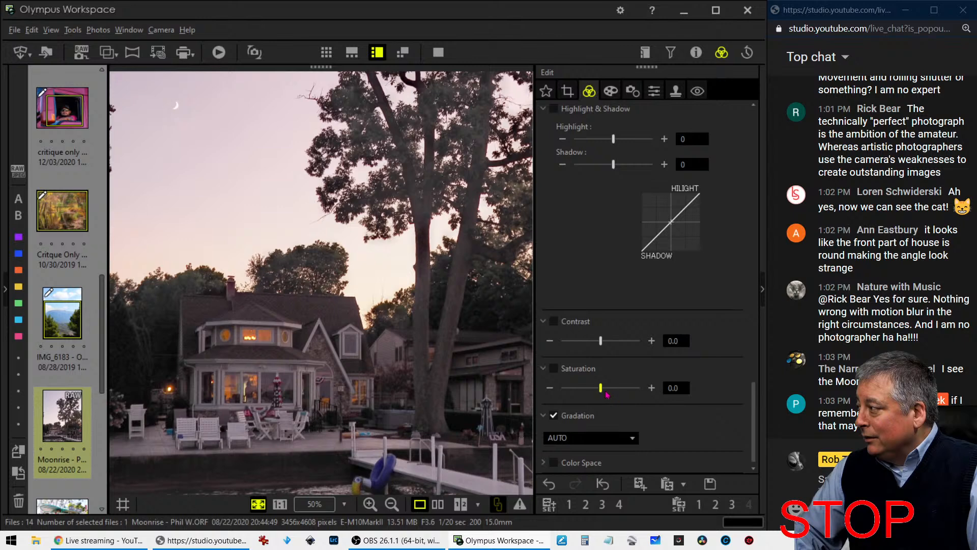
pyautogui.click(615, 391)
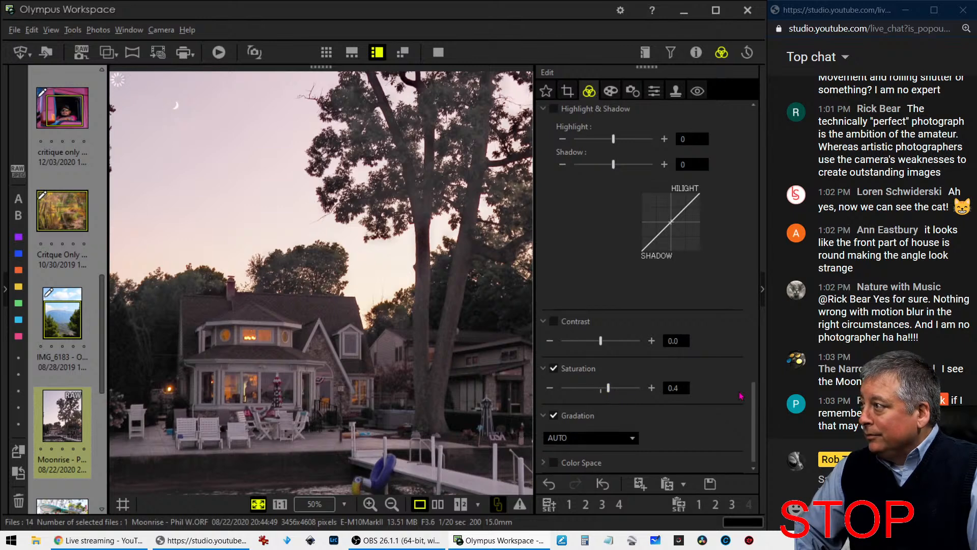
# - Raise the highlights of the blue tone curve slightly and anchor its midtones near the diagonal
pyautogui.scroll(6, 701, 304)
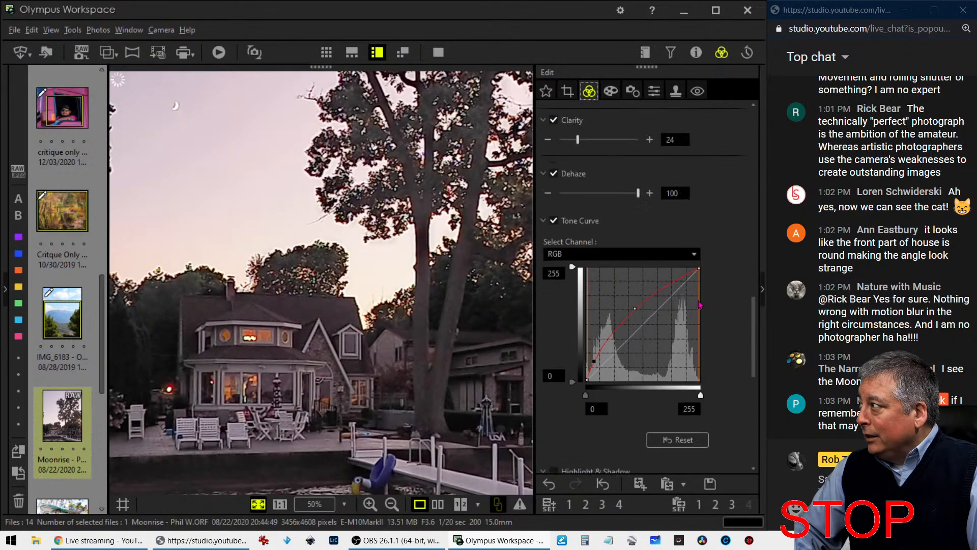
pyautogui.scroll(1, 701, 304)
pyautogui.click(645, 273)
pyautogui.click(643, 321)
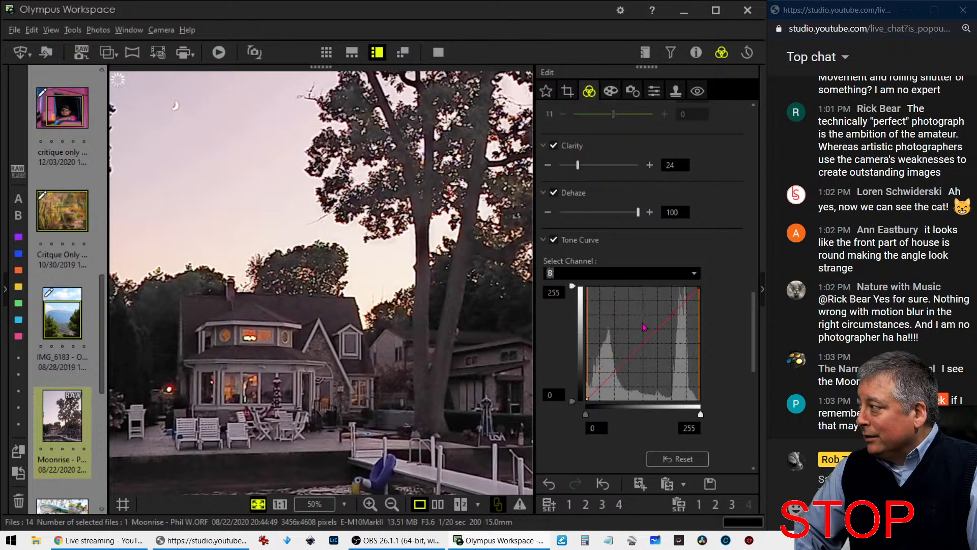
pyautogui.click(682, 304)
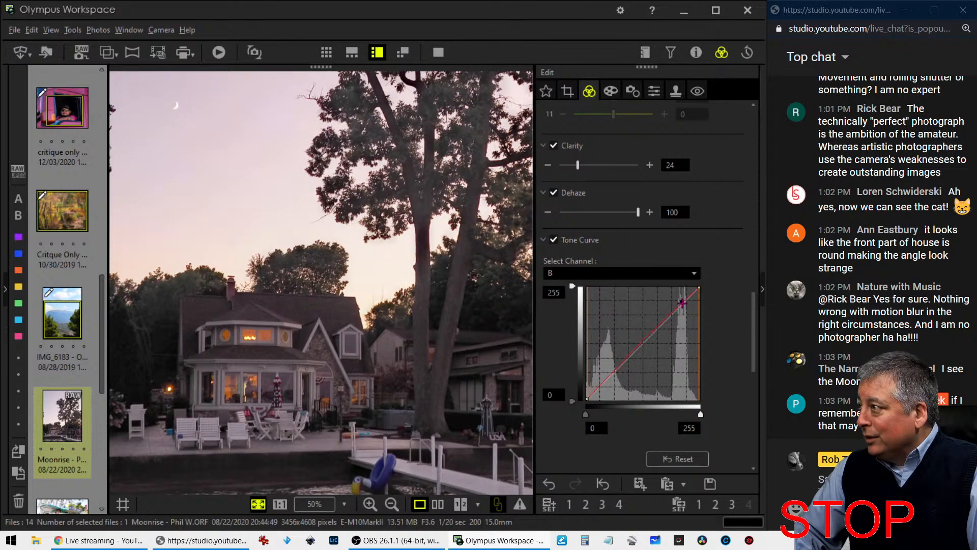
pyautogui.moveTo(682, 303); pyautogui.dragTo(681, 301)
pyautogui.moveTo(626, 354); pyautogui.dragTo(625, 359)
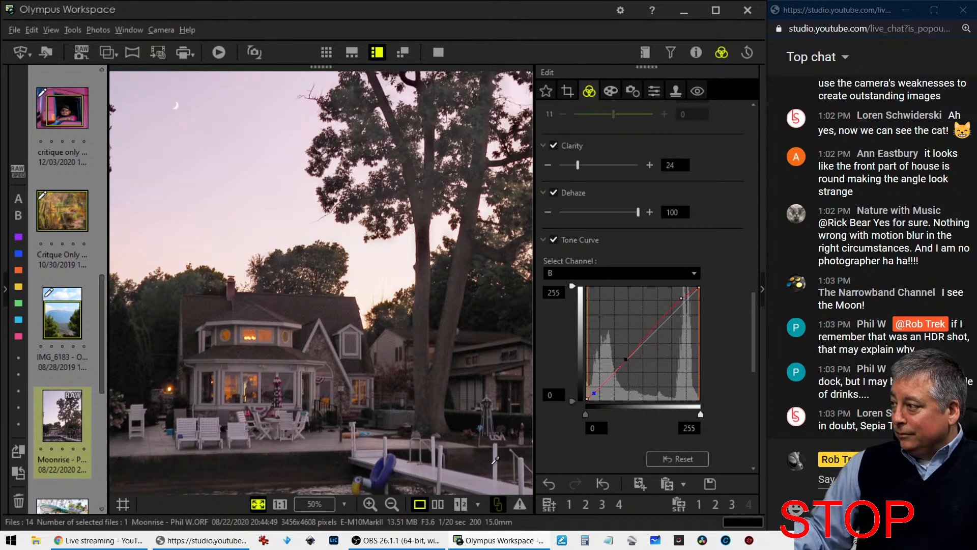
# - Compare the edited moonrise photo side by side with the original at full screen
pyautogui.click(438, 504)
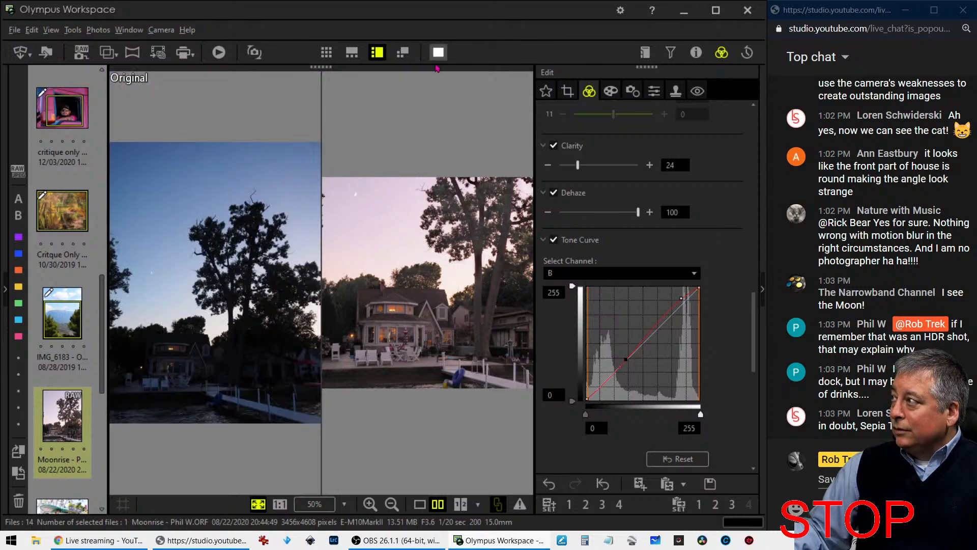
pyautogui.press('F11')
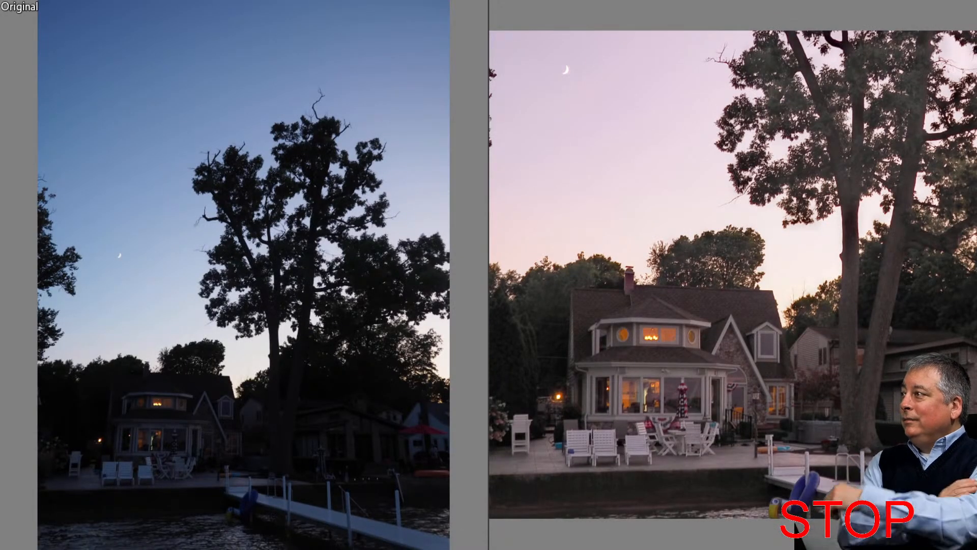
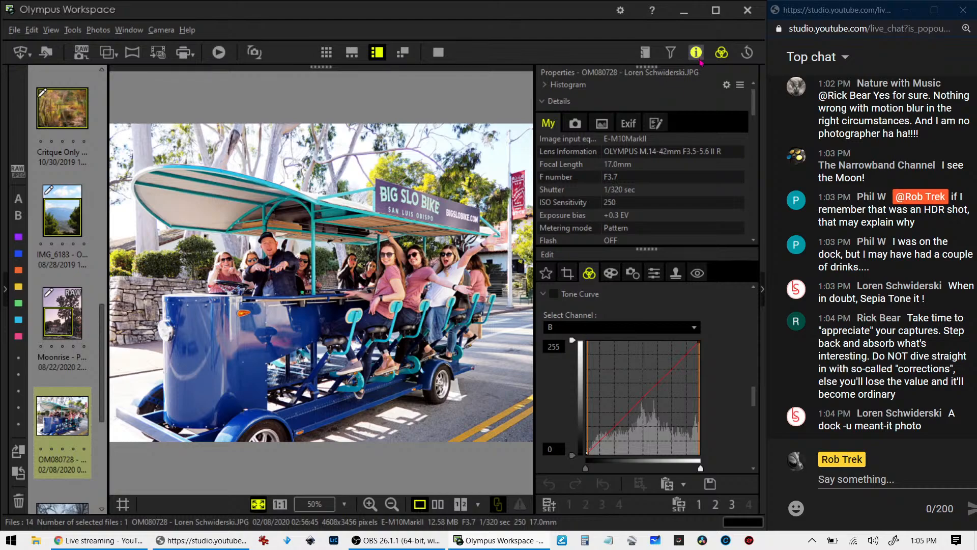
# - Hide the properties of the Big SLO Bike photo and examine the picture at full screen
pyautogui.click(697, 52)
pyautogui.click(437, 53)
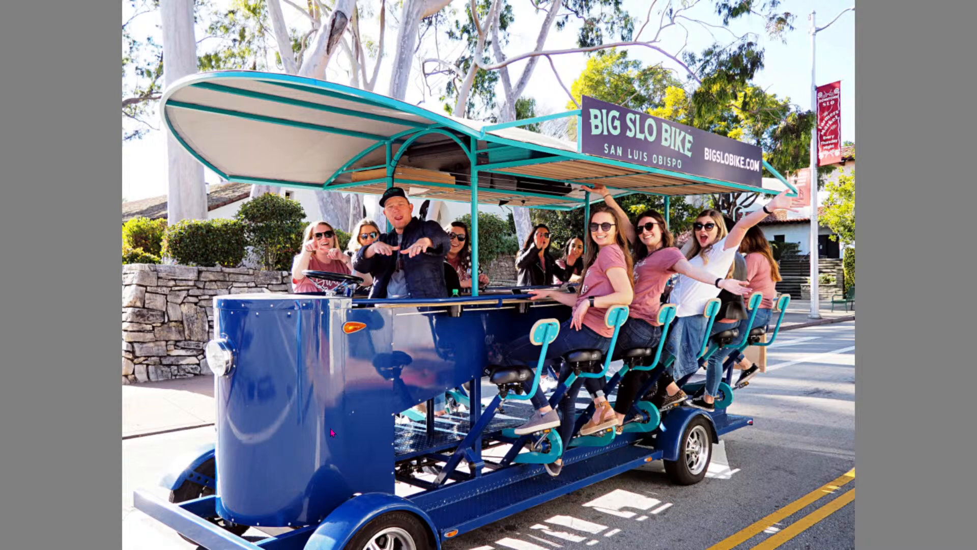
pyautogui.click(225, 364)
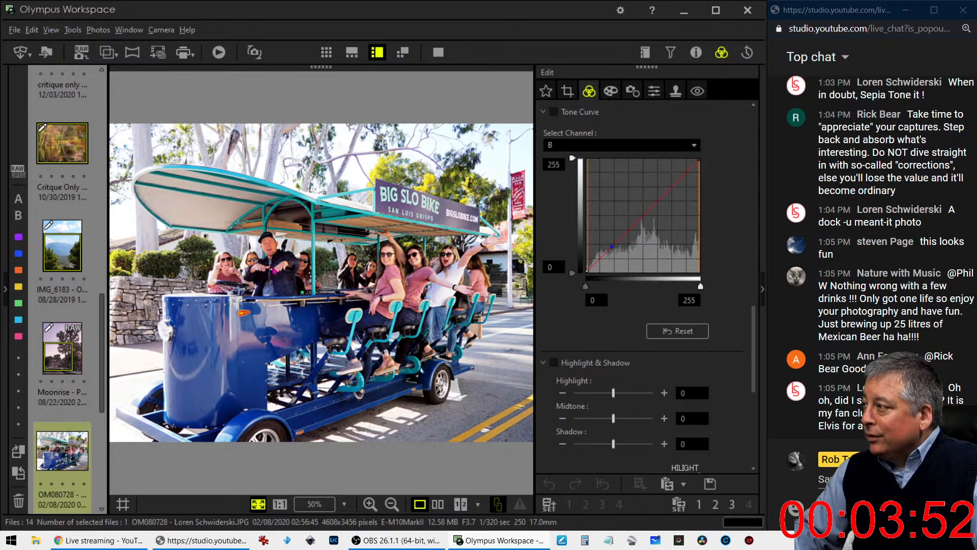
# - Crop the bike photo inward from its upper-right corner to 4307 x 3146 pixels, cutting out the red street banner
pyautogui.click(568, 91)
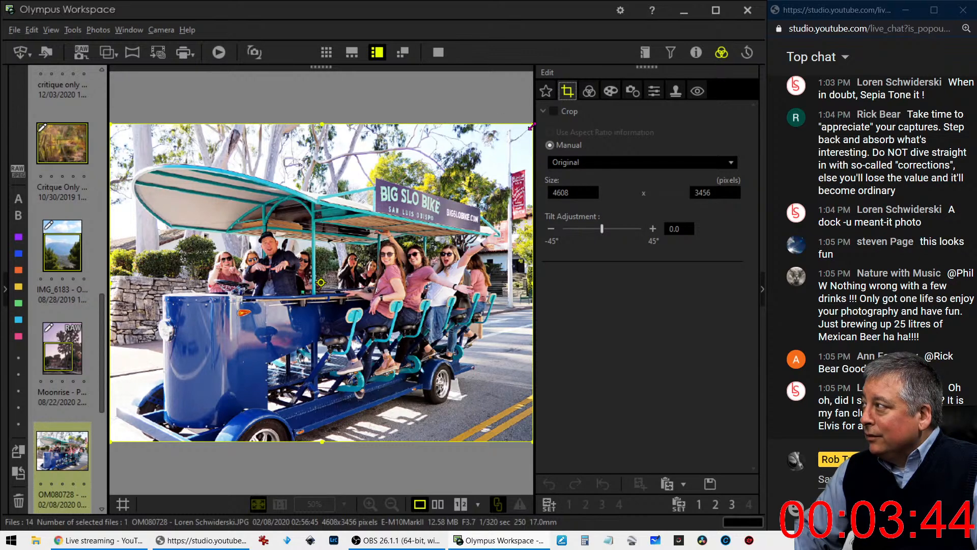
pyautogui.moveTo(535, 128); pyautogui.dragTo(505, 152)
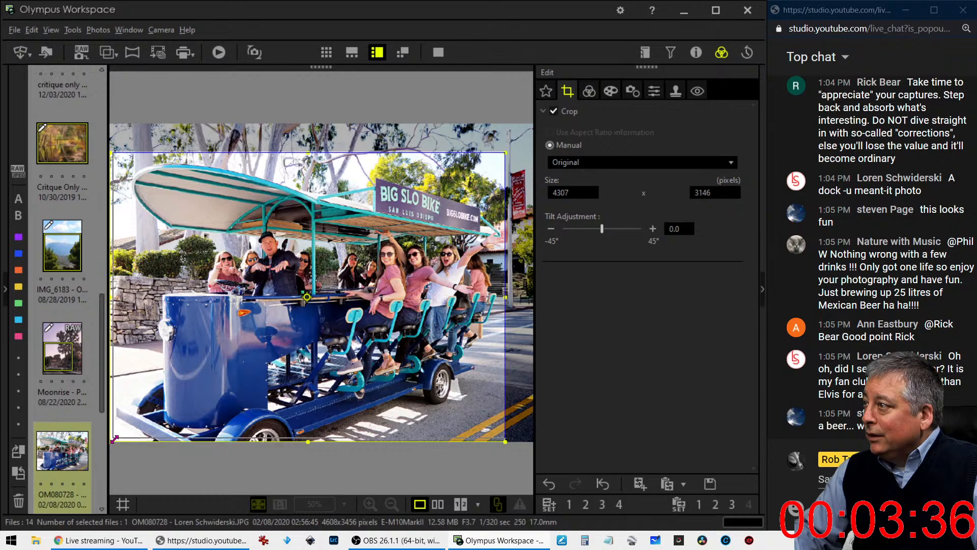
# - Return the tone curve channel to RGB and set the bike photo's exposure compensation to -6
pyautogui.click(589, 91)
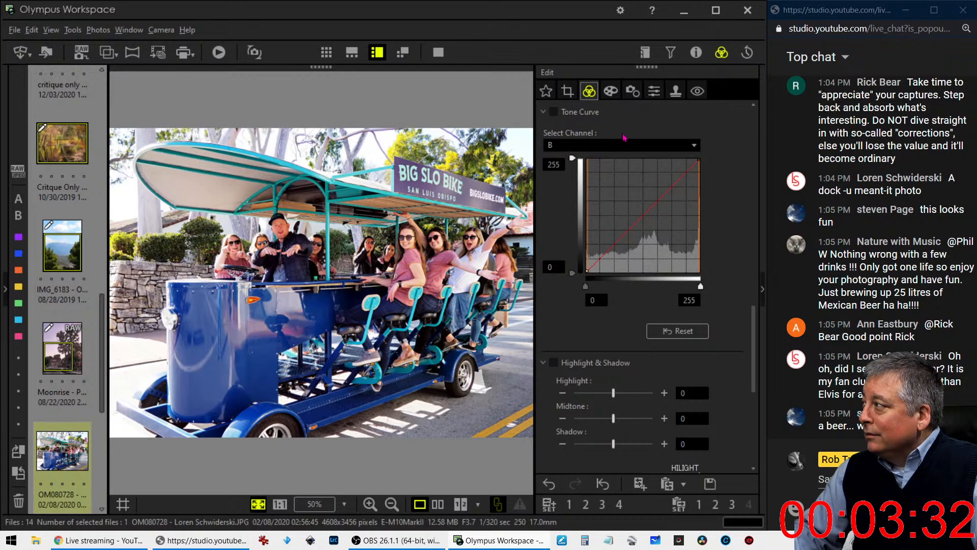
pyautogui.scroll(3, 621, 285)
pyautogui.click(623, 279)
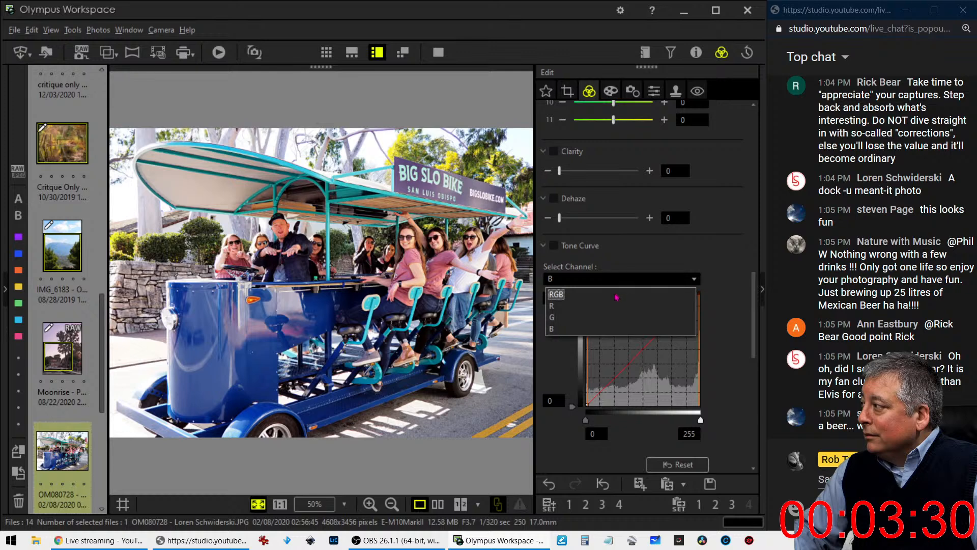
pyautogui.click(555, 294)
pyautogui.scroll(10, 642, 306)
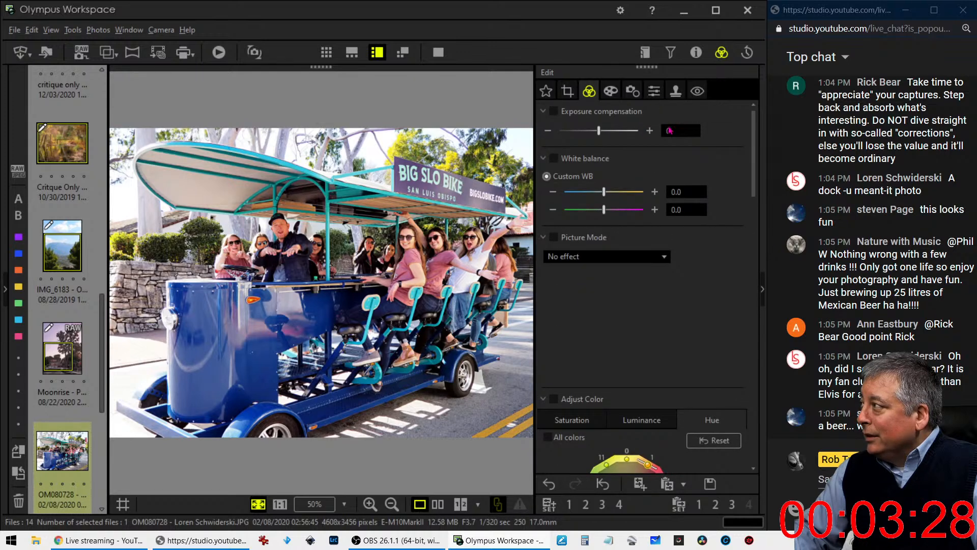
pyautogui.moveTo(599, 131); pyautogui.dragTo(598, 136)
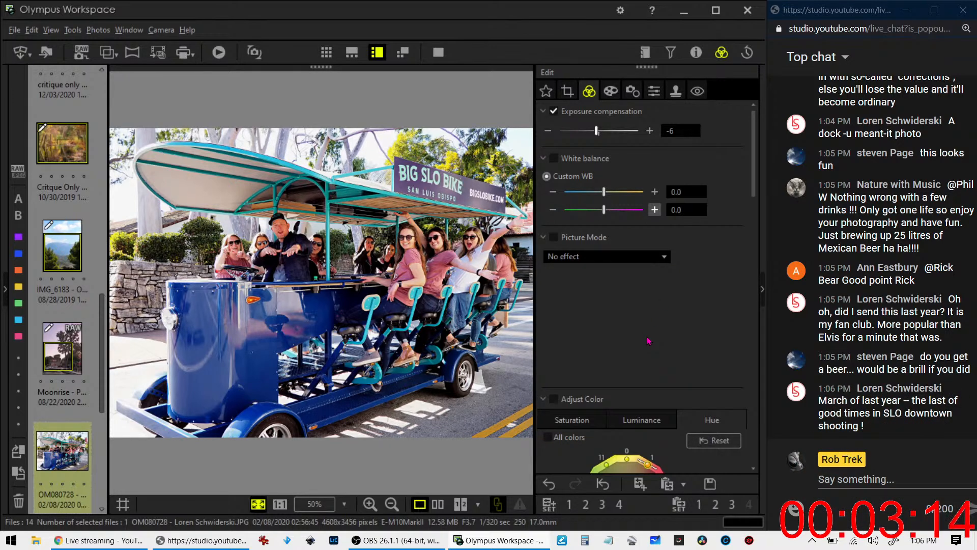
# - Compare the edited bike photo side by side with the original at full screen, and view the edited version alone
pyautogui.click(437, 504)
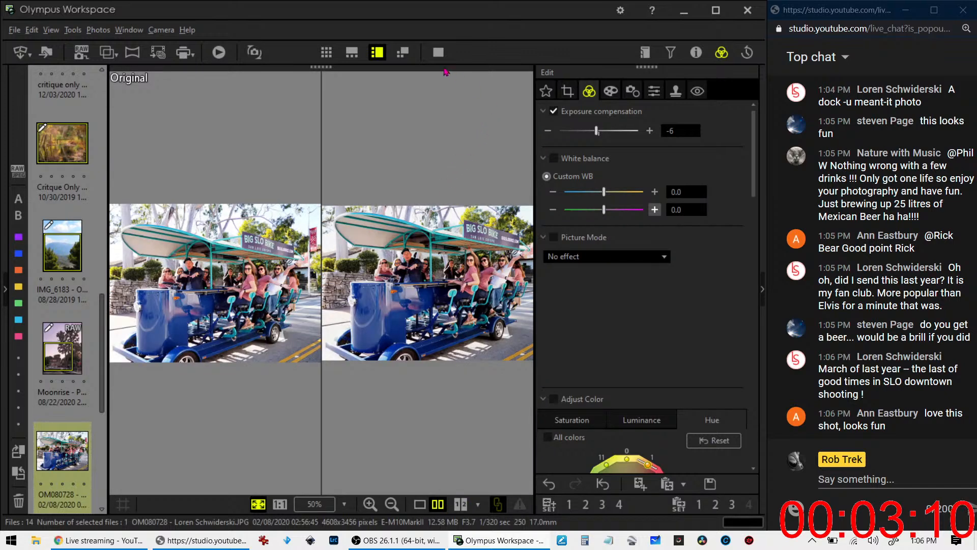
pyautogui.click(438, 52)
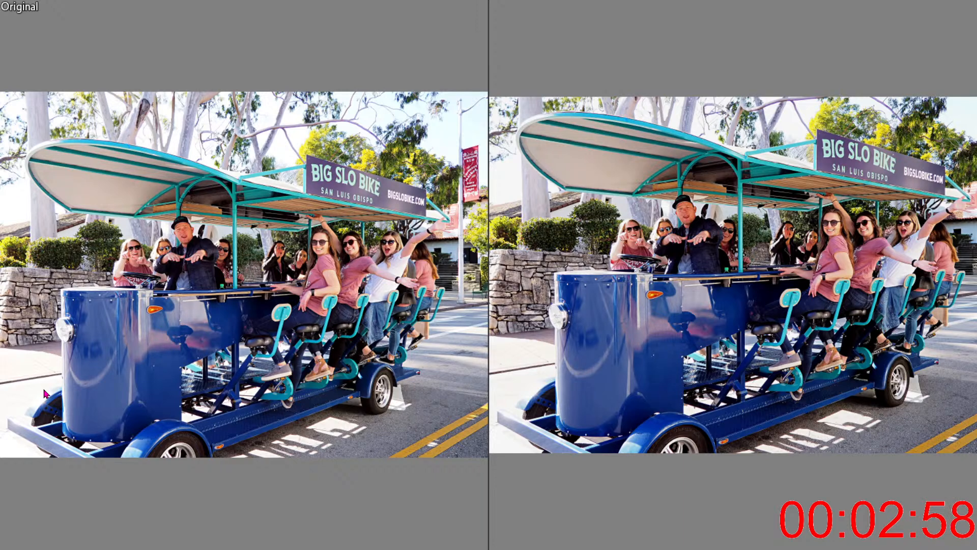
pyautogui.press('Escape')
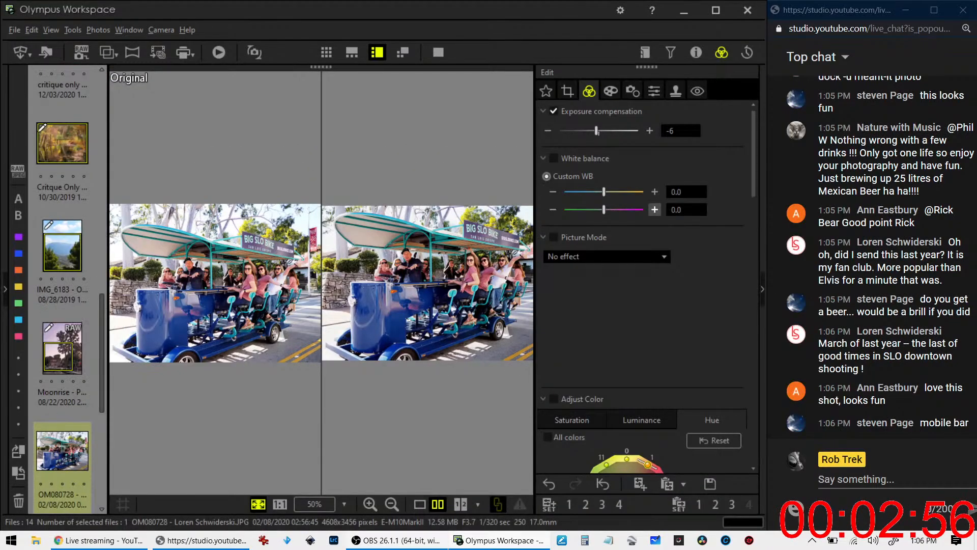
pyautogui.click(438, 505)
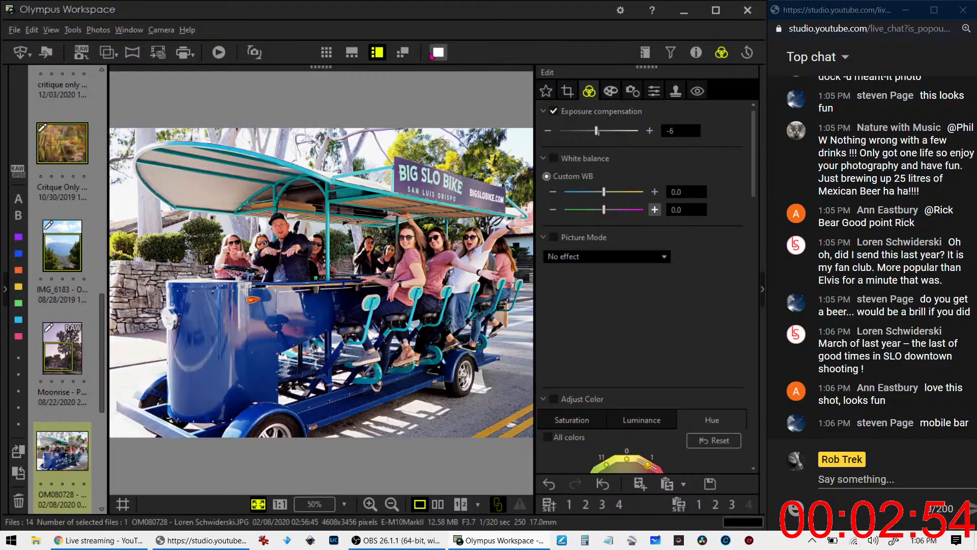
pyautogui.click(439, 52)
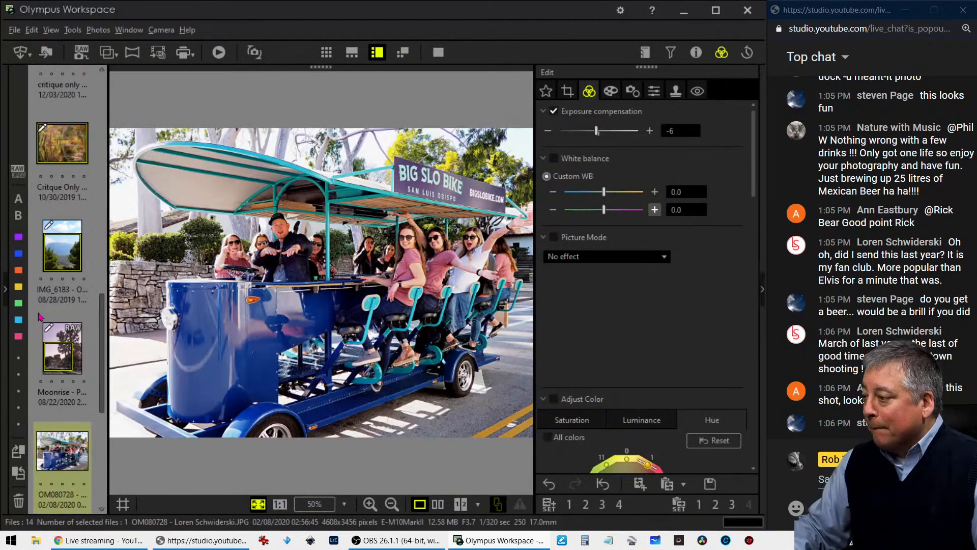
# - Open the P1260073 photo of snow-covered oaks and inspect the central bush at 100% before returning to the fitted view
pyautogui.scroll(-3, 75, 399)
pyautogui.moveTo(75, 401)
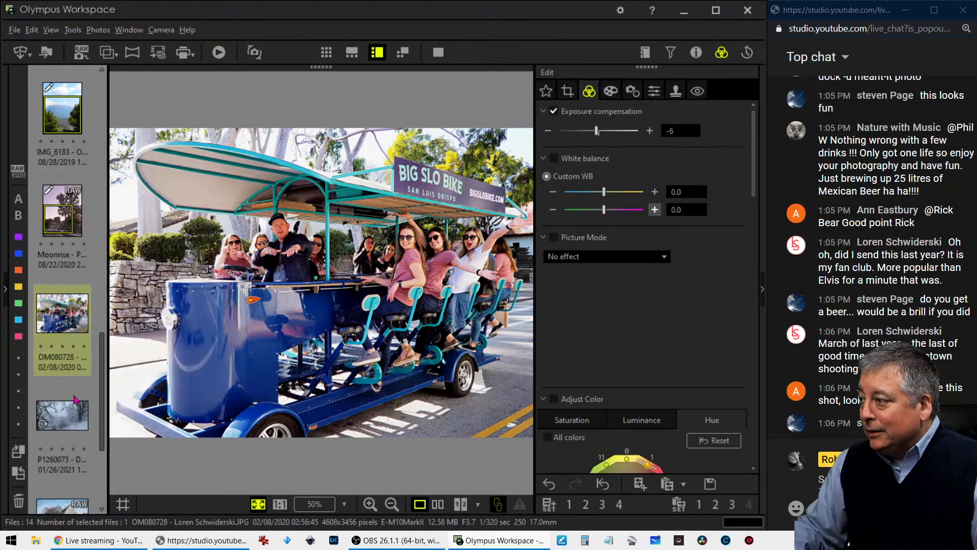
pyautogui.click(74, 423)
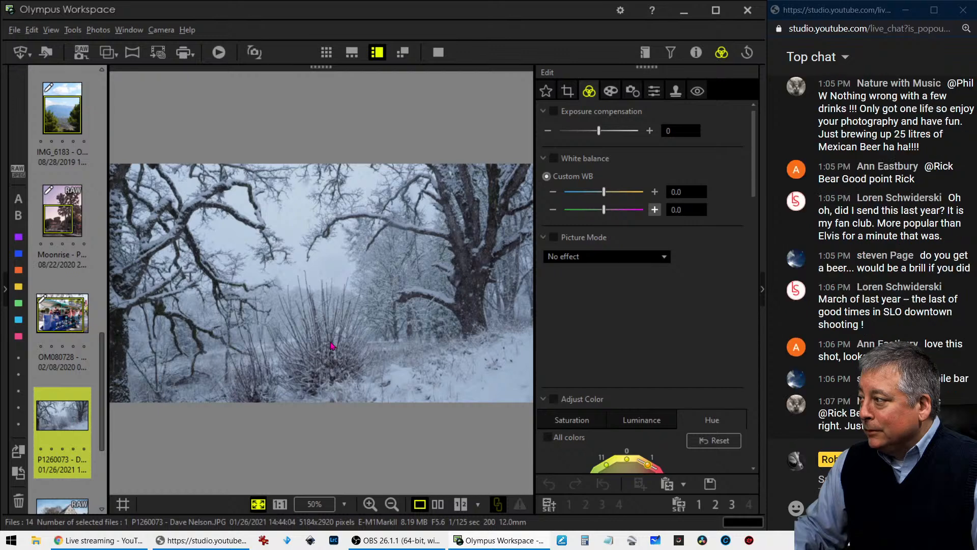
pyautogui.click(318, 316)
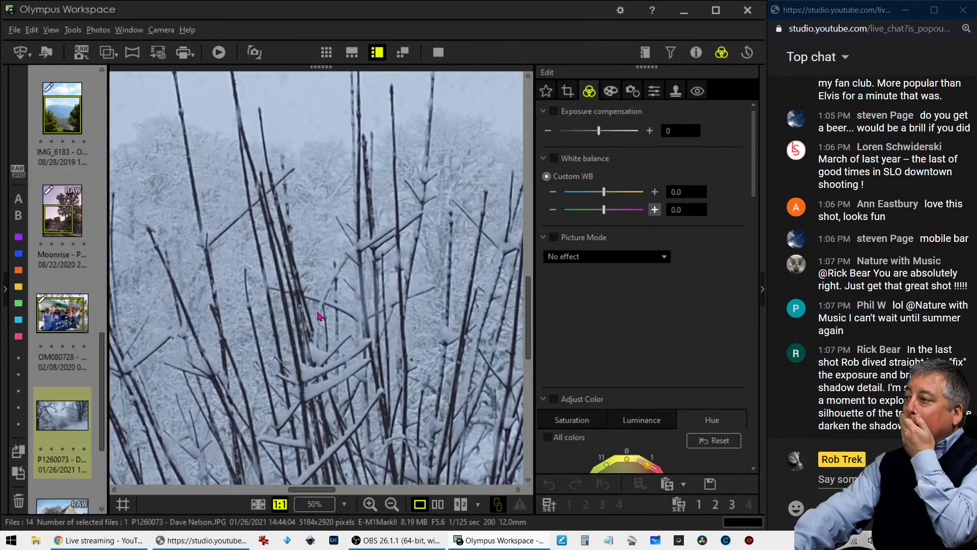
pyautogui.click(300, 303)
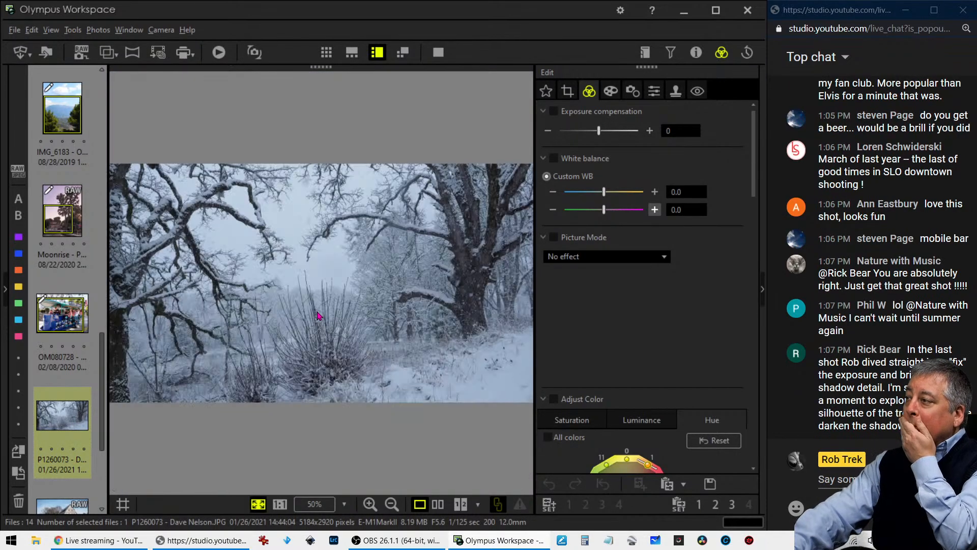
# - Examine the snow photo's shooting properties, hide them again, and view the picture at full screen
pyautogui.click(696, 52)
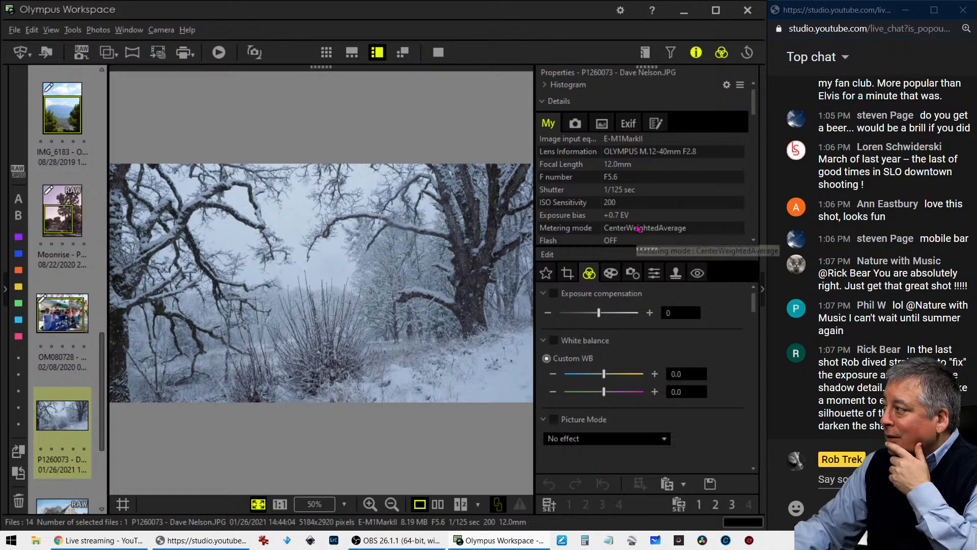
pyautogui.scroll(-2, 638, 230)
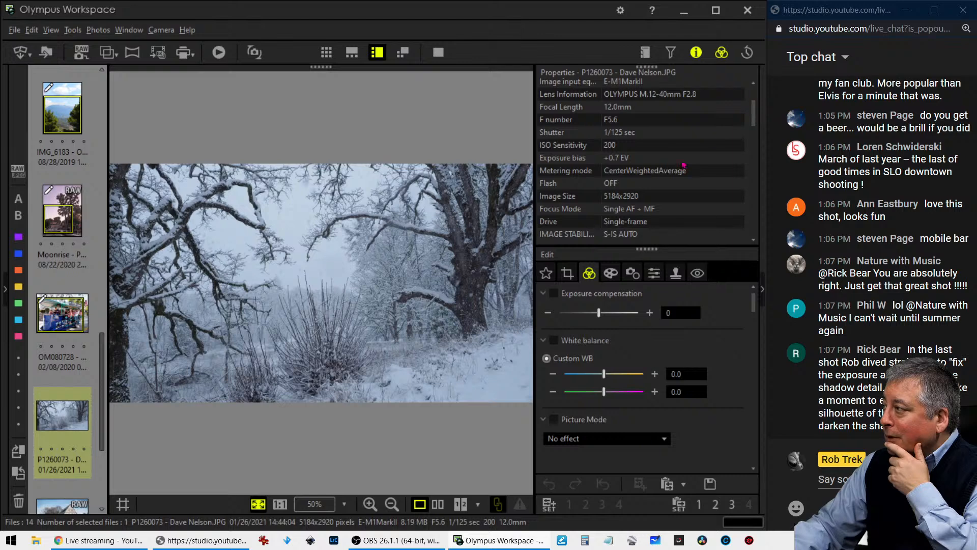
pyautogui.click(697, 52)
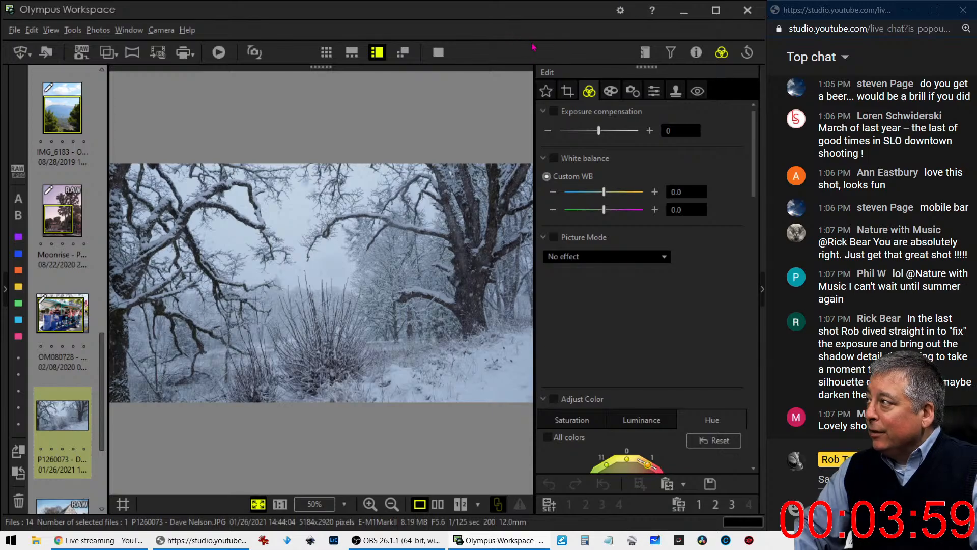
pyautogui.click(439, 52)
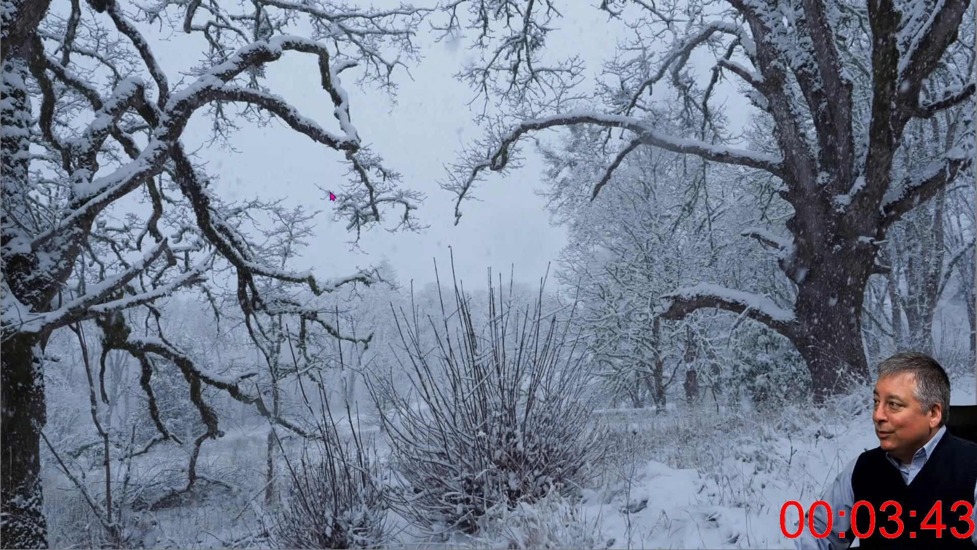
pyautogui.press('Escape')
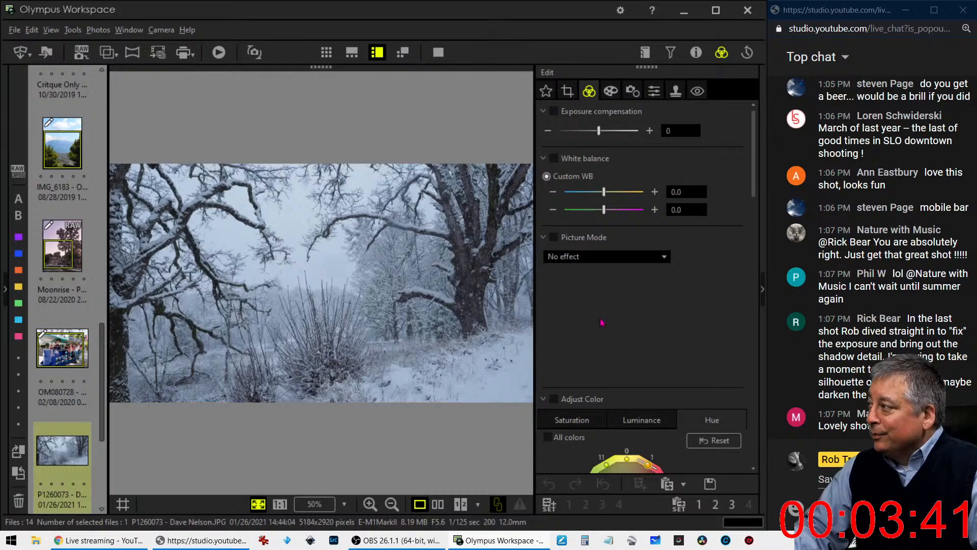
# - Set the snow photo's dehaze to 63 and its clarity to 29
pyautogui.scroll(-10, 602, 322)
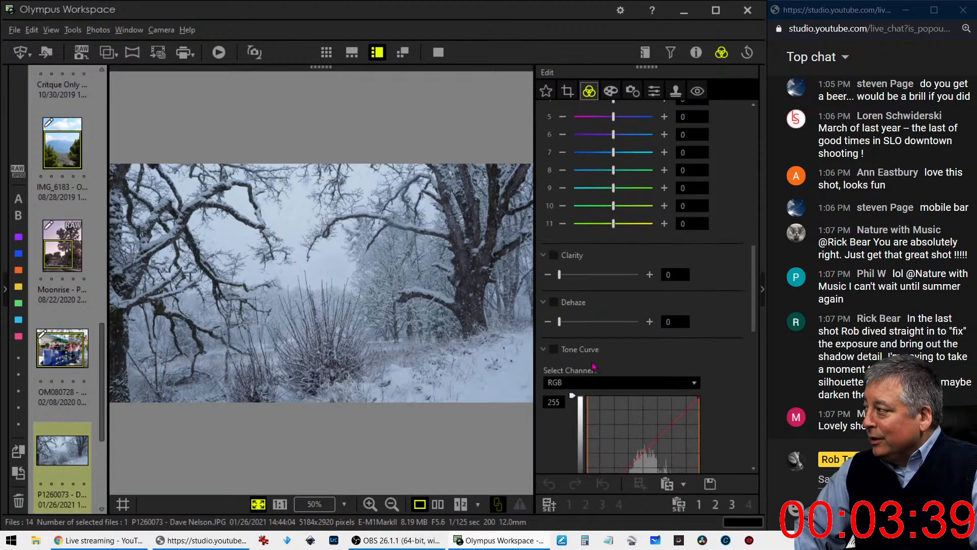
pyautogui.moveTo(559, 322); pyautogui.dragTo(611, 327)
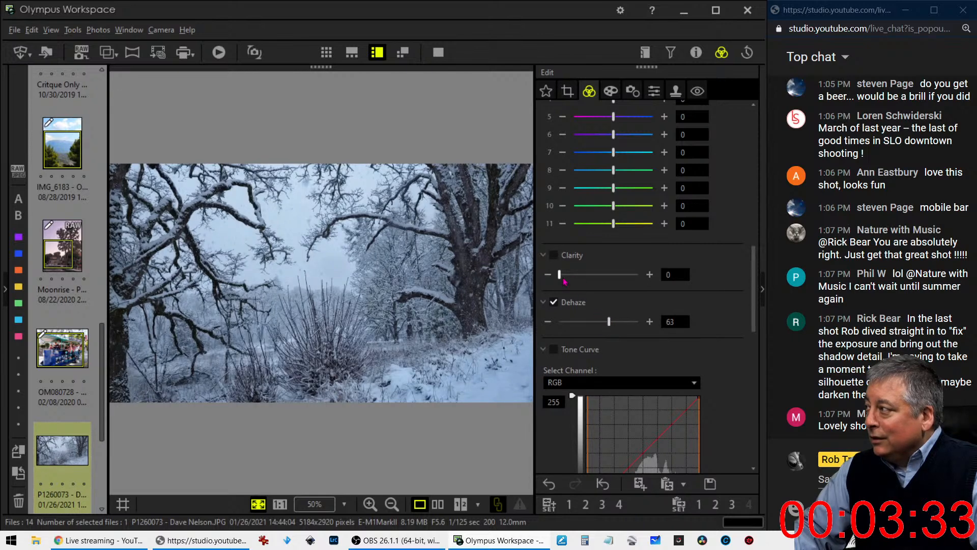
pyautogui.moveTo(564, 280); pyautogui.dragTo(581, 279)
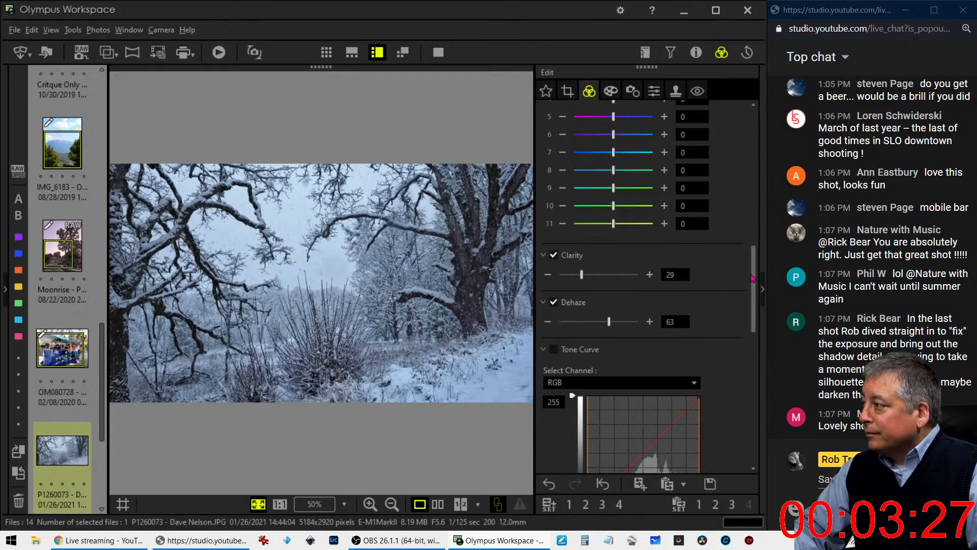
# - Switch the snow photo's gradation to Manual and set its picture mode to Monochrome
pyautogui.moveTo(752, 278); pyautogui.dragTo(752, 407)
pyautogui.click(567, 430)
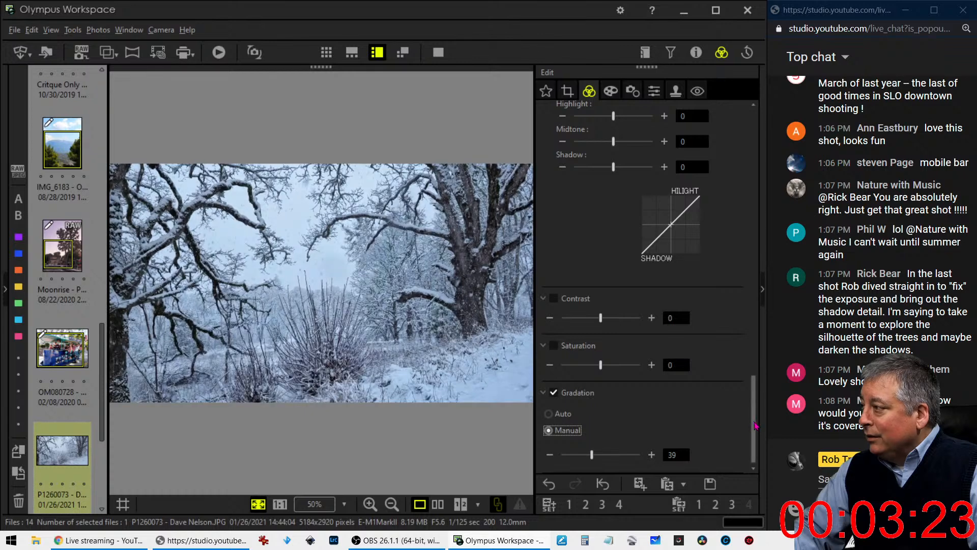
pyautogui.moveTo(756, 425); pyautogui.dragTo(776, 206)
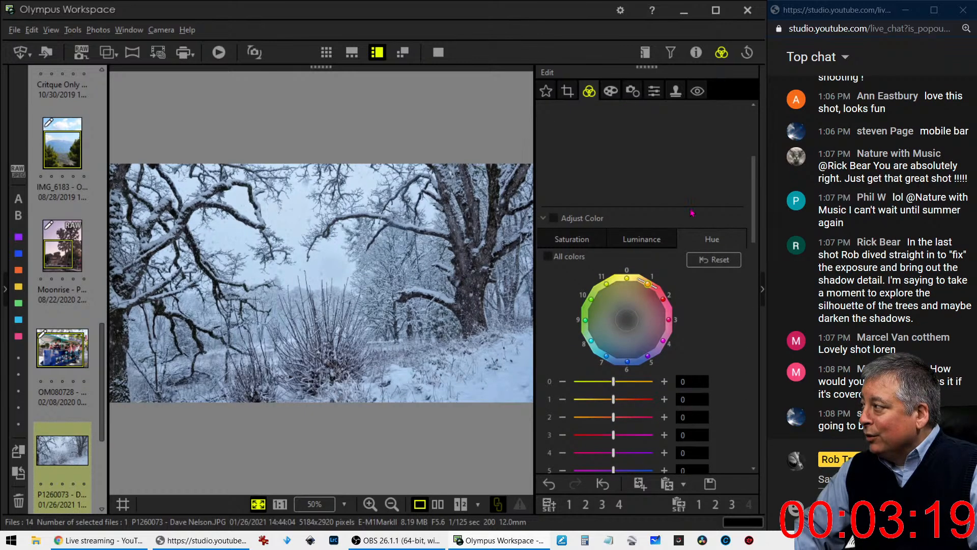
pyautogui.scroll(3, 693, 212)
pyautogui.click(643, 213)
pyautogui.click(633, 236)
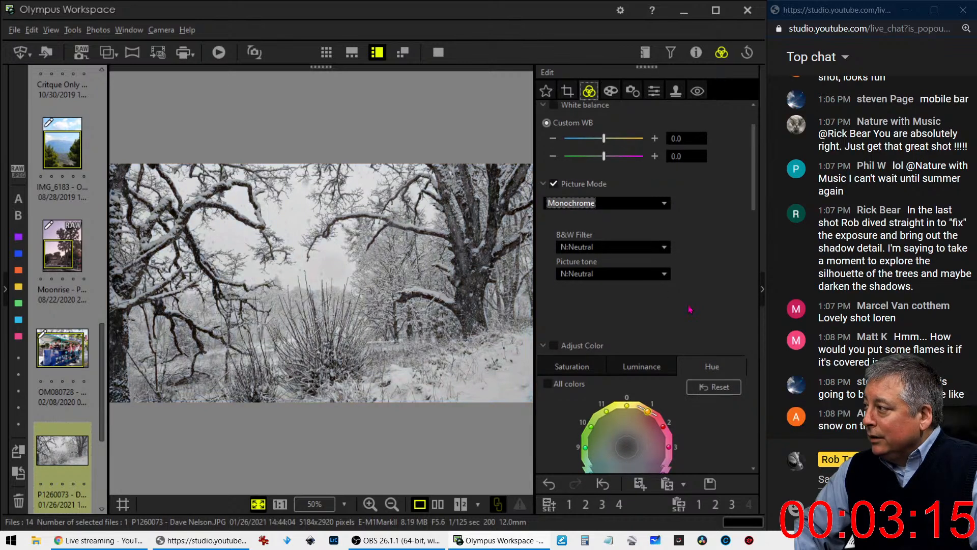
# - Collapse the color adjustment settings and shape the blue channel's tone curve, raising the highlights slightly and lowering the shadows
pyautogui.scroll(-3, 680, 301)
pyautogui.scroll(-1, 598, 195)
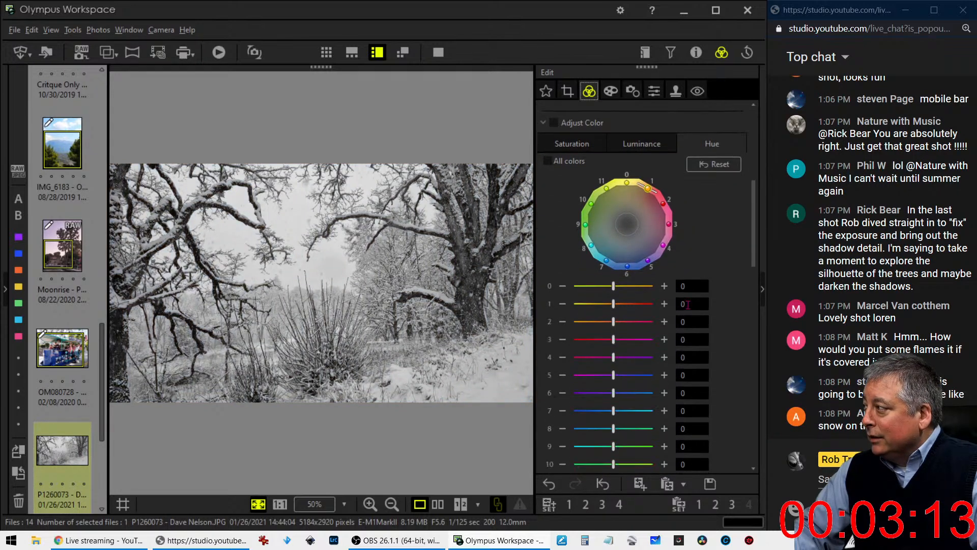
pyautogui.click(543, 160)
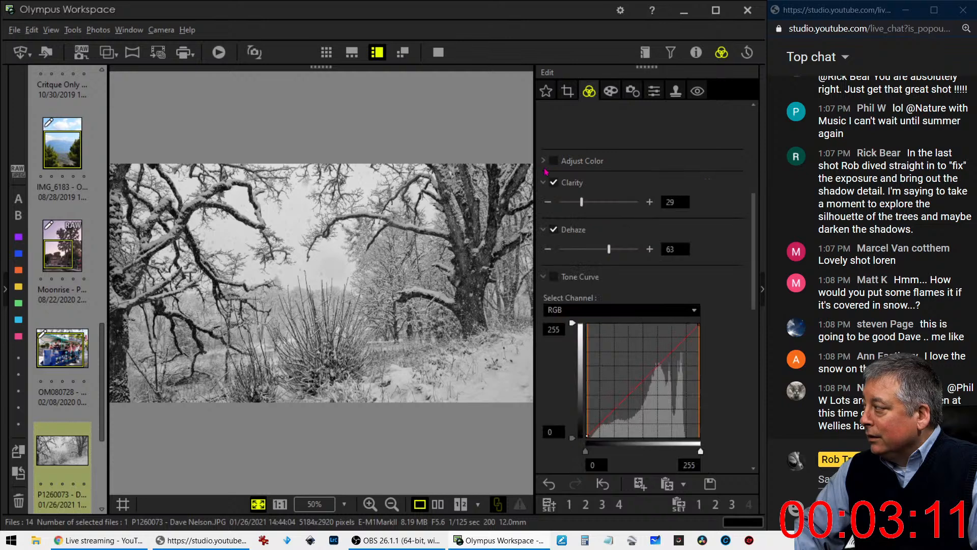
pyautogui.scroll(-2, 619, 300)
pyautogui.click(631, 237)
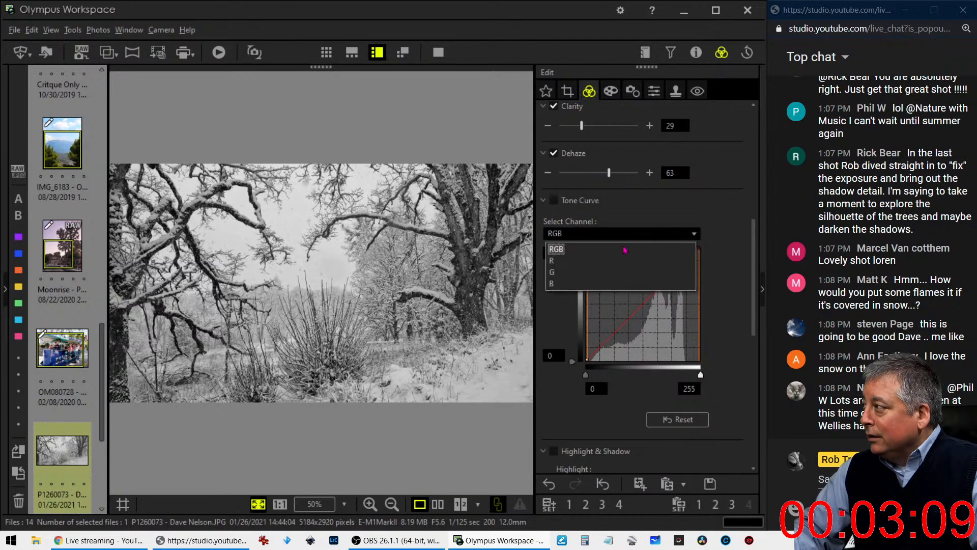
pyautogui.click(619, 286)
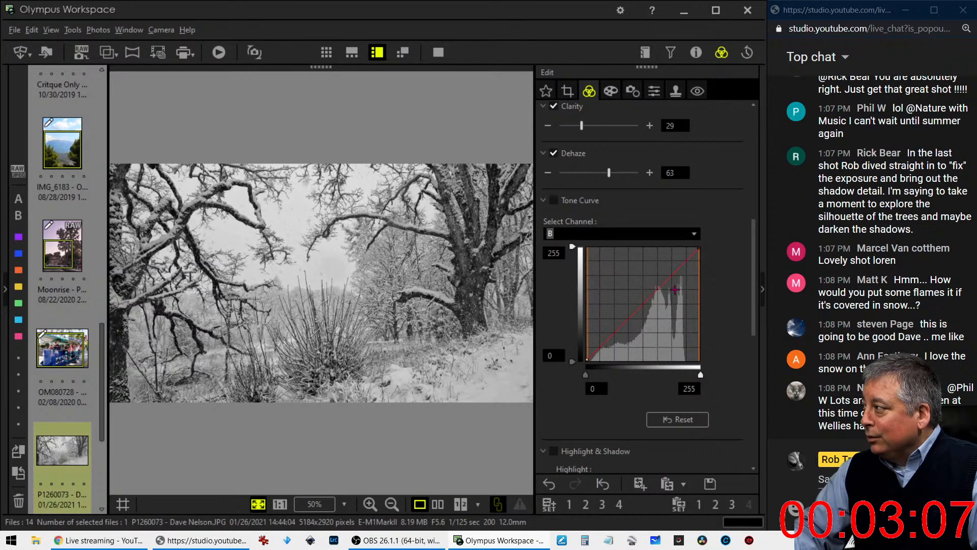
pyautogui.moveTo(666, 279); pyautogui.dragTo(666, 274)
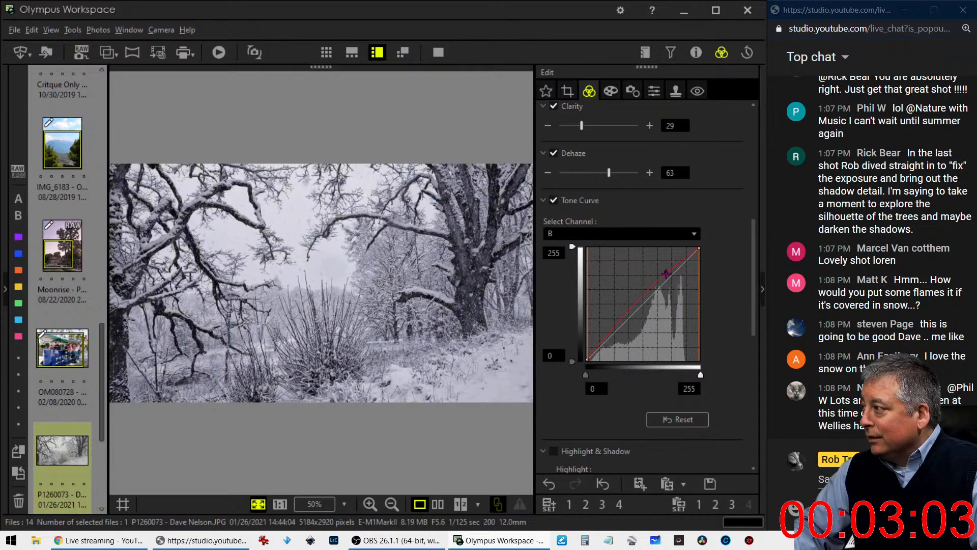
pyautogui.click(610, 335)
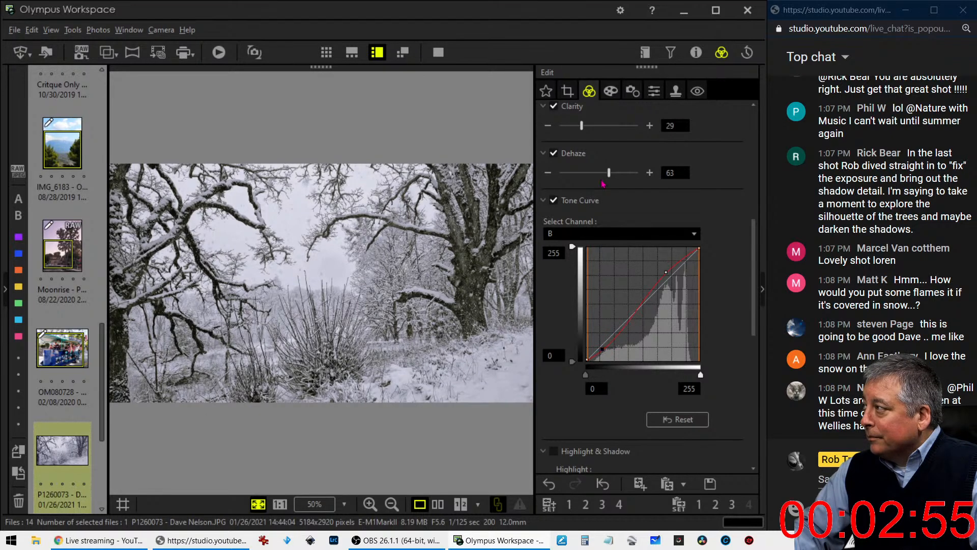
# - Try a 4:3 crop on the snow photo, switch to a 3:2 crop of 4380 x 2920 pixels, and shift the frame left
pyautogui.click(572, 90)
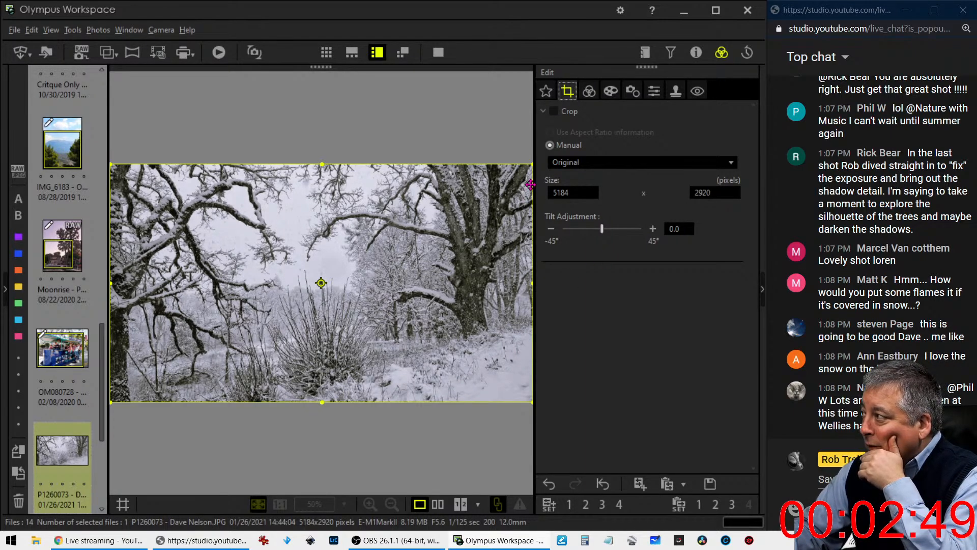
pyautogui.click(592, 162)
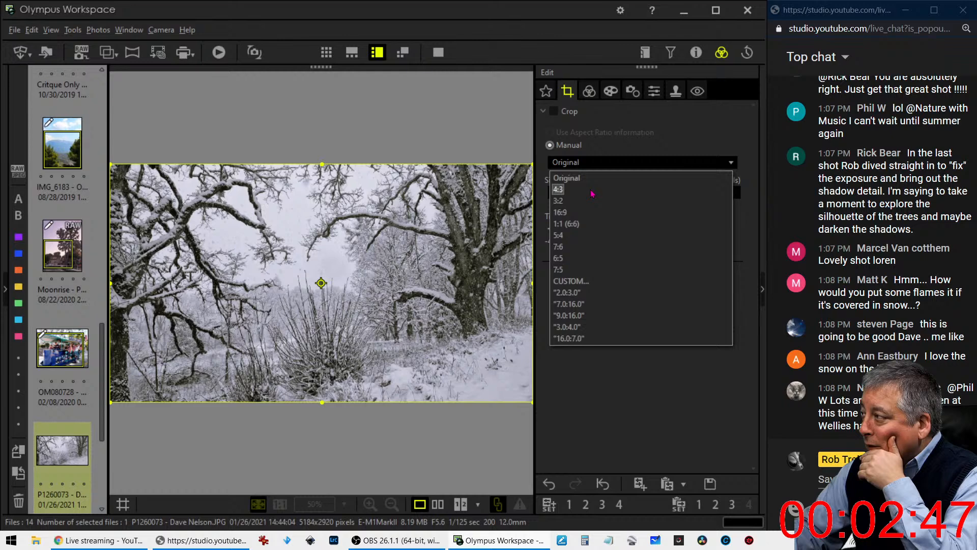
pyautogui.click(592, 192)
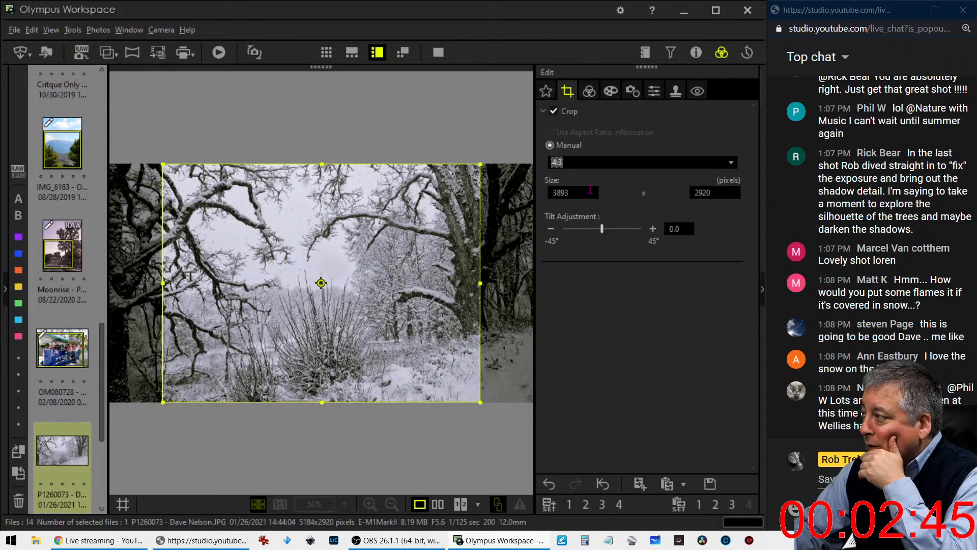
pyautogui.click(596, 164)
pyautogui.click(586, 201)
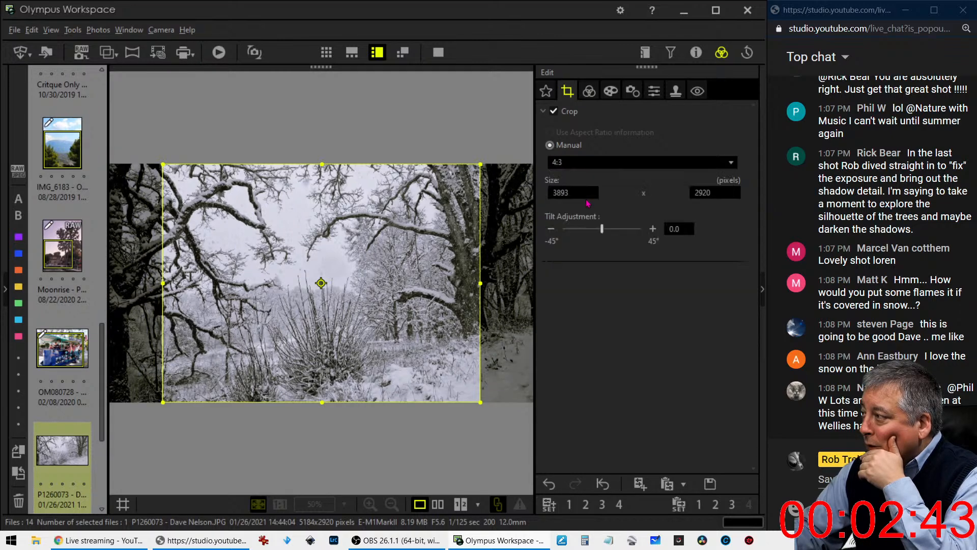
pyautogui.moveTo(284, 234); pyautogui.dragTo(251, 236)
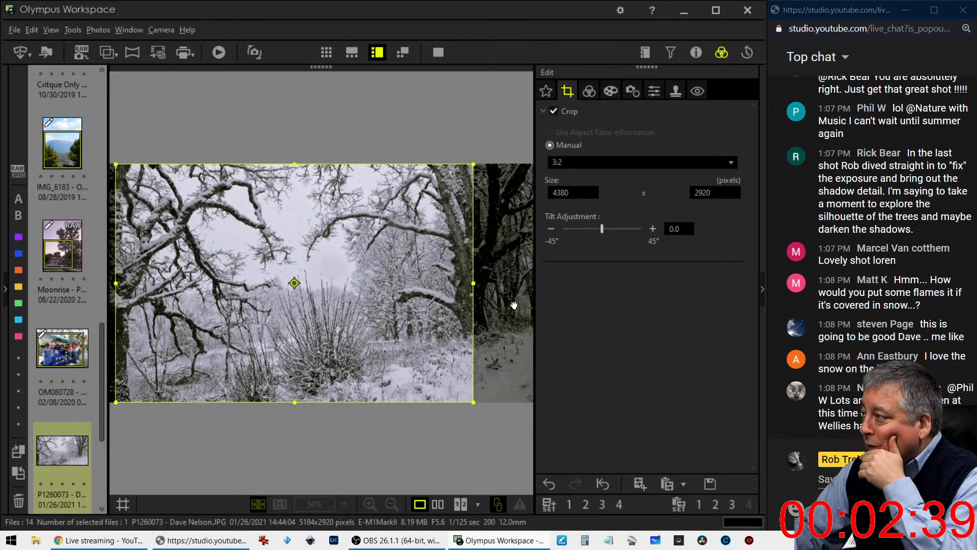
# - Preview the 3:2 crop and fine-tune its horizontal position, moving the frame slightly left and back right to include more of the large trunk
pyautogui.click(591, 92)
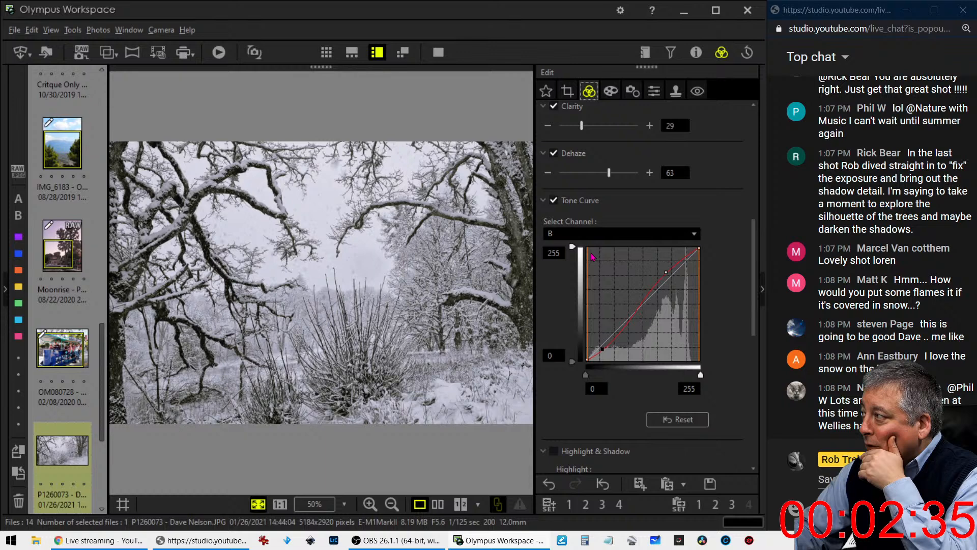
pyautogui.click(570, 93)
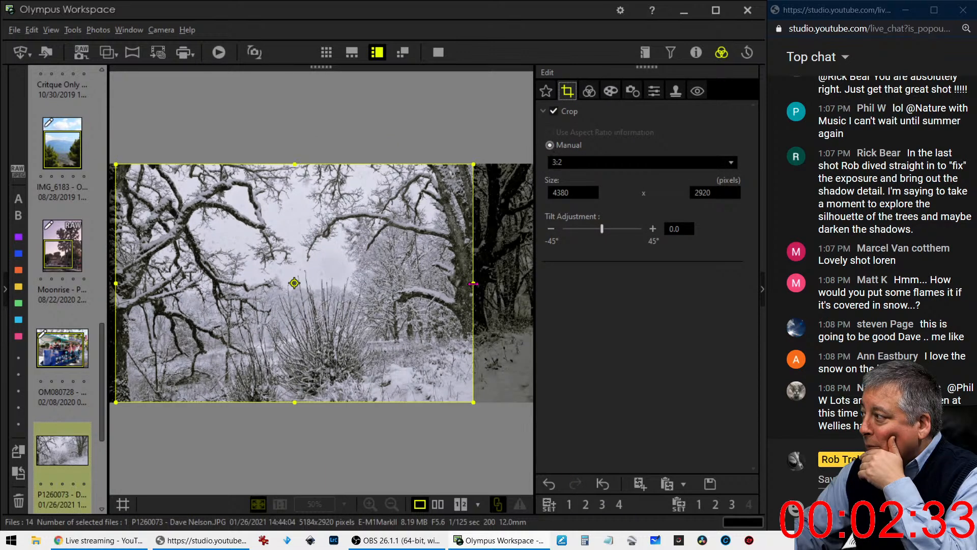
pyautogui.click(431, 290)
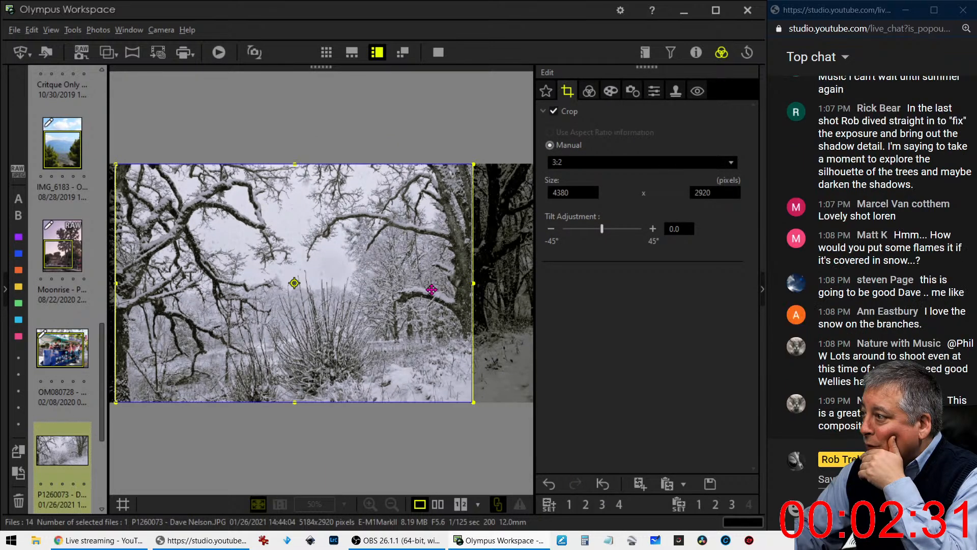
pyautogui.moveTo(431, 289); pyautogui.dragTo(428, 289)
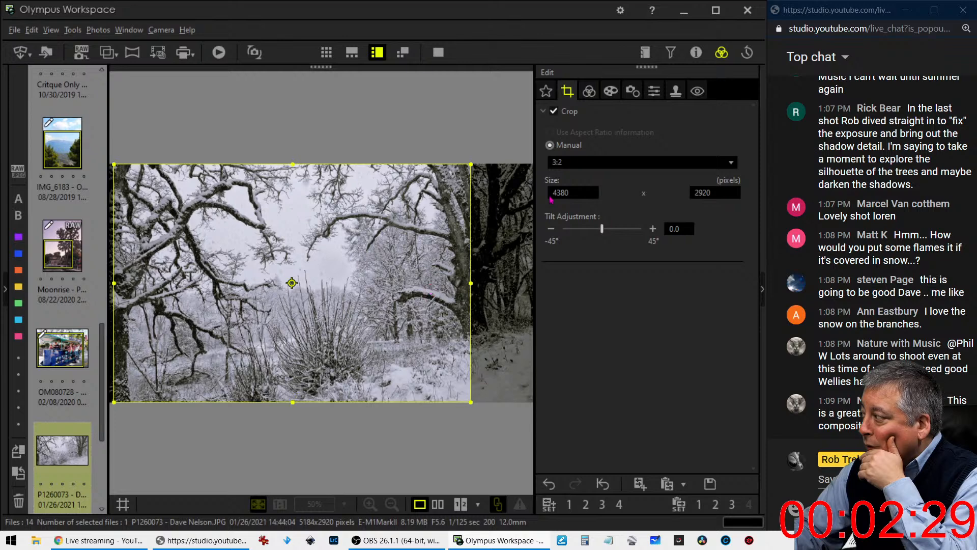
pyautogui.click(589, 90)
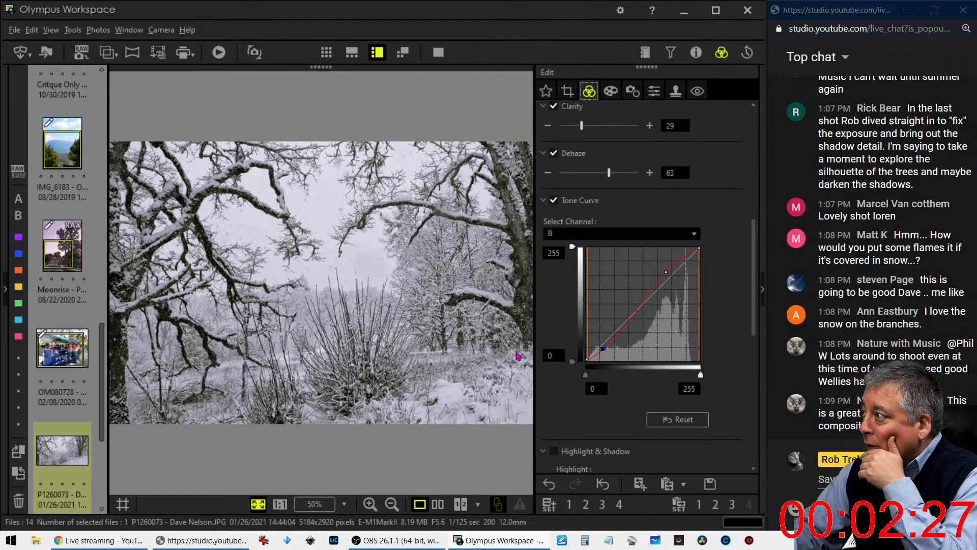
pyautogui.click(567, 91)
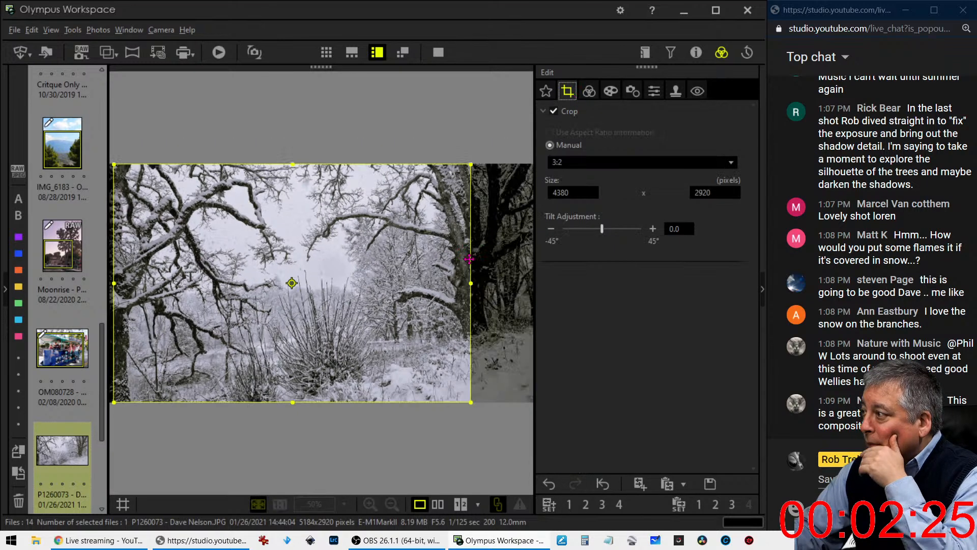
pyautogui.moveTo(379, 283)
pyautogui.mouseDown()
pyautogui.moveTo(388, 280)
pyautogui.moveTo(378, 281)
pyautogui.mouseUp()
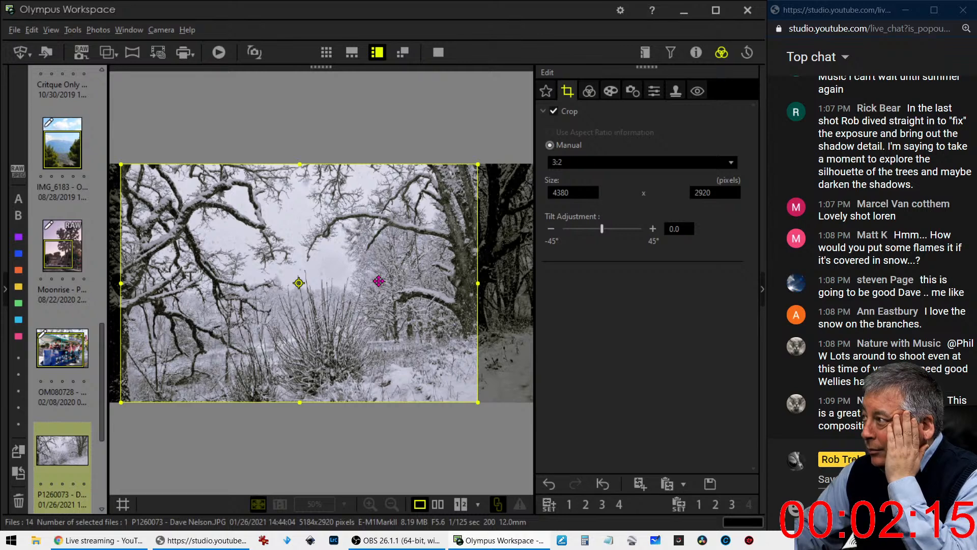
# - Apply the Soft Focus art filter to the snow photo
pyautogui.click(588, 91)
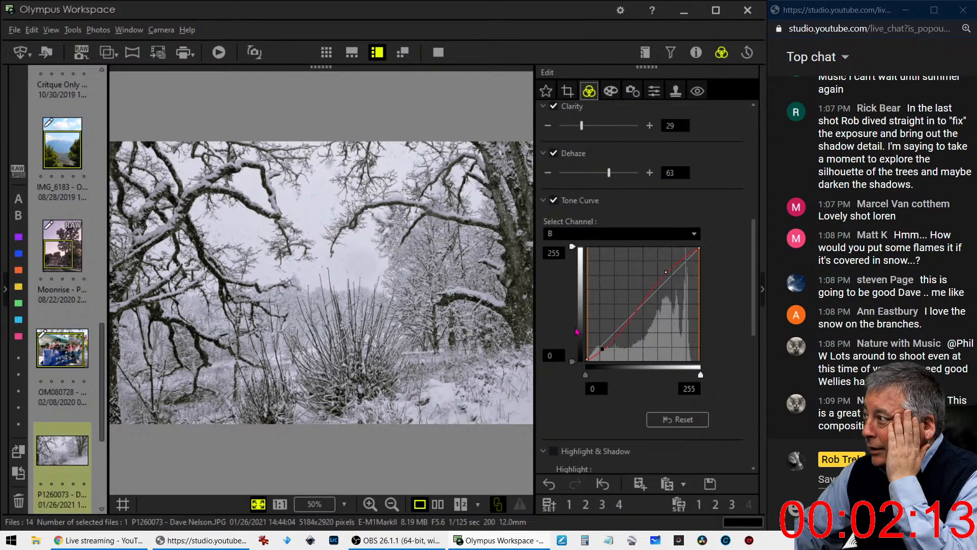
pyautogui.click(610, 92)
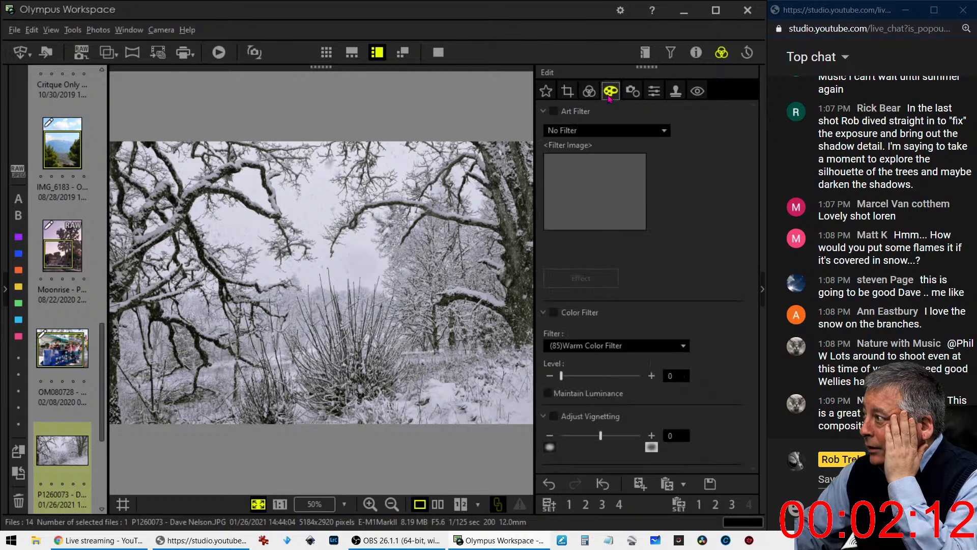
pyautogui.click(611, 130)
pyautogui.click(594, 174)
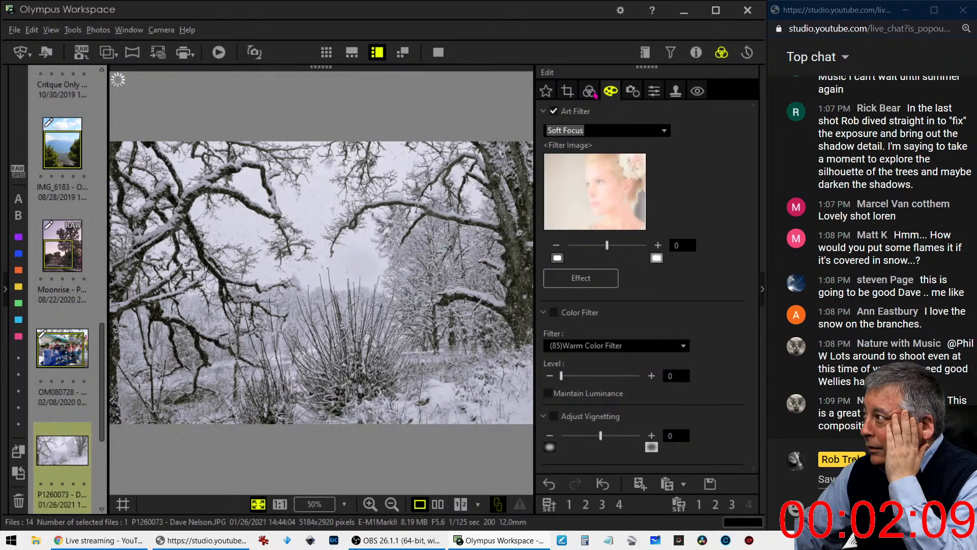
# - Switch the tone curve to the RGB channel and pull its shadow portion down to darken the trees
pyautogui.click(593, 93)
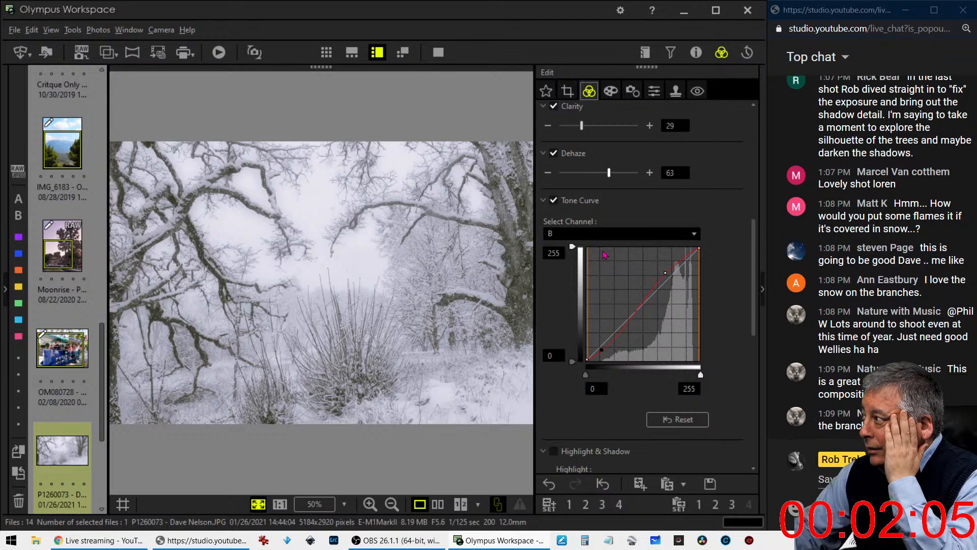
pyautogui.click(605, 235)
pyautogui.click(598, 249)
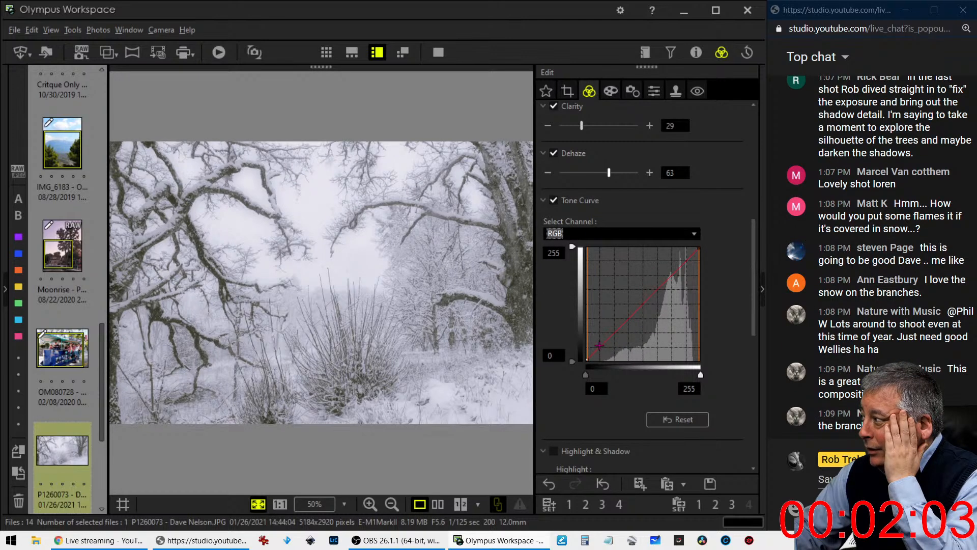
pyautogui.moveTo(600, 346); pyautogui.dragTo(618, 349)
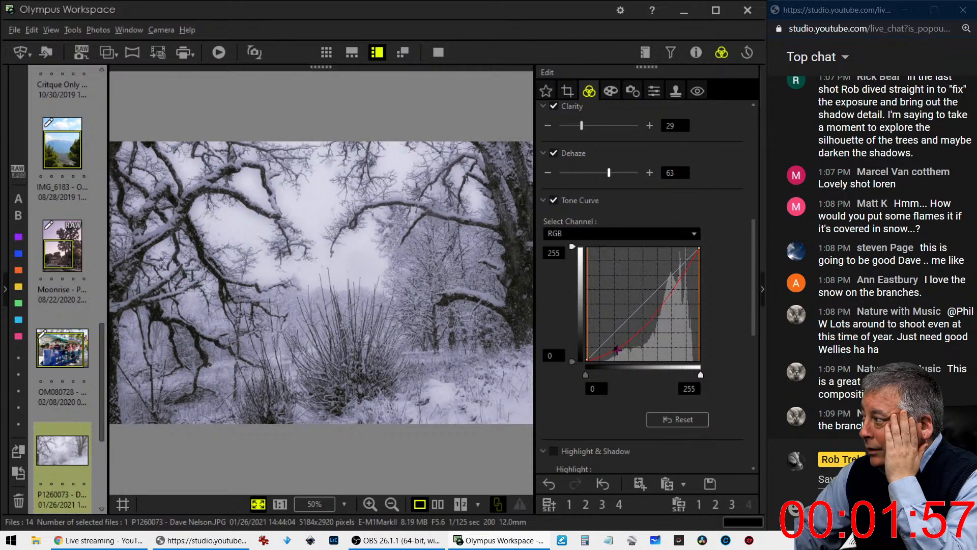
# - Return to the blue channel's tone curve and lower its highlight point slightly towards the diagonal
pyautogui.click(609, 232)
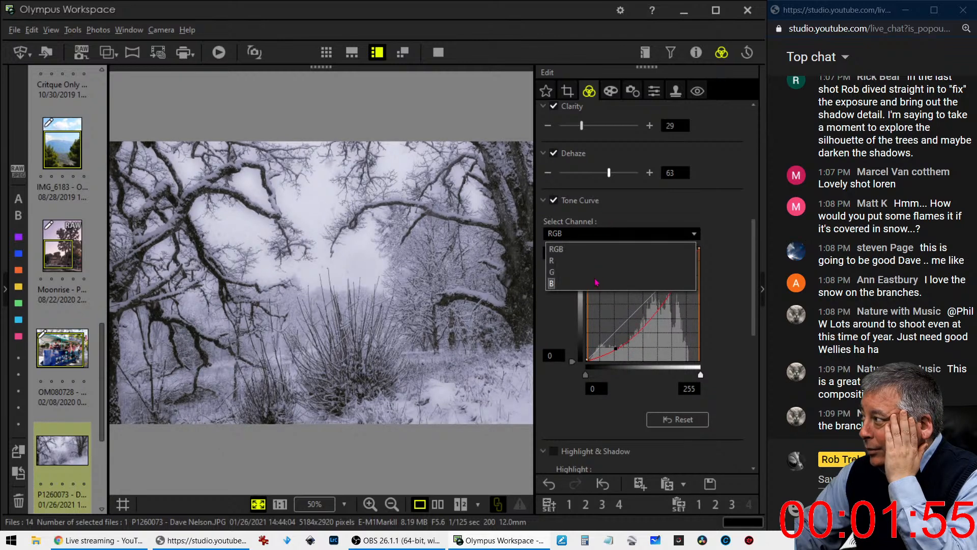
pyautogui.click(553, 283)
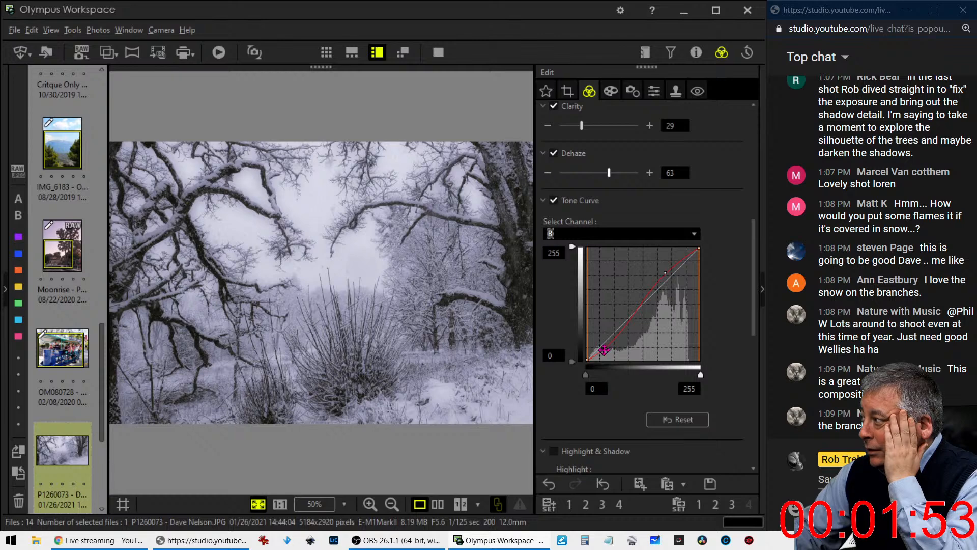
pyautogui.click(667, 273)
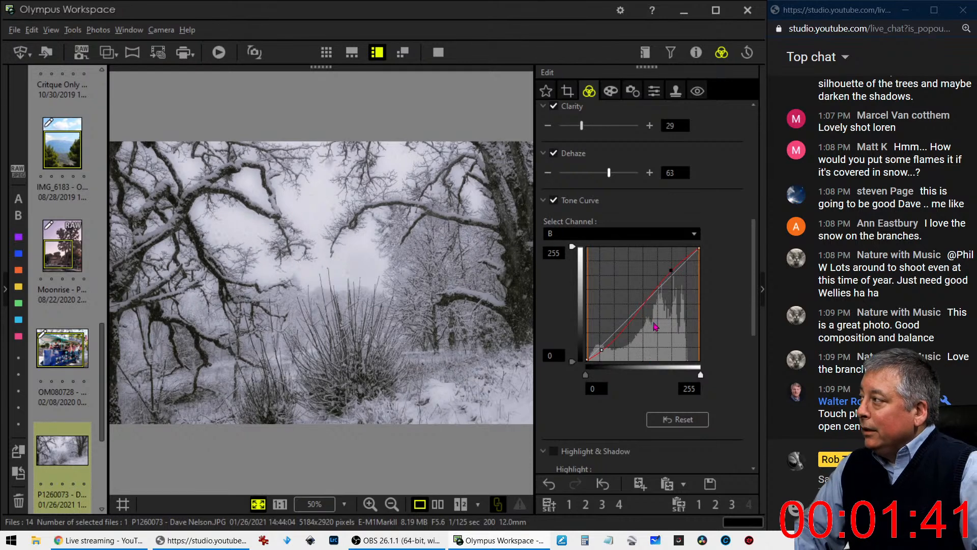
# - Darken the snow photo's edges with a vignetting adjustment of about -7
pyautogui.click(612, 92)
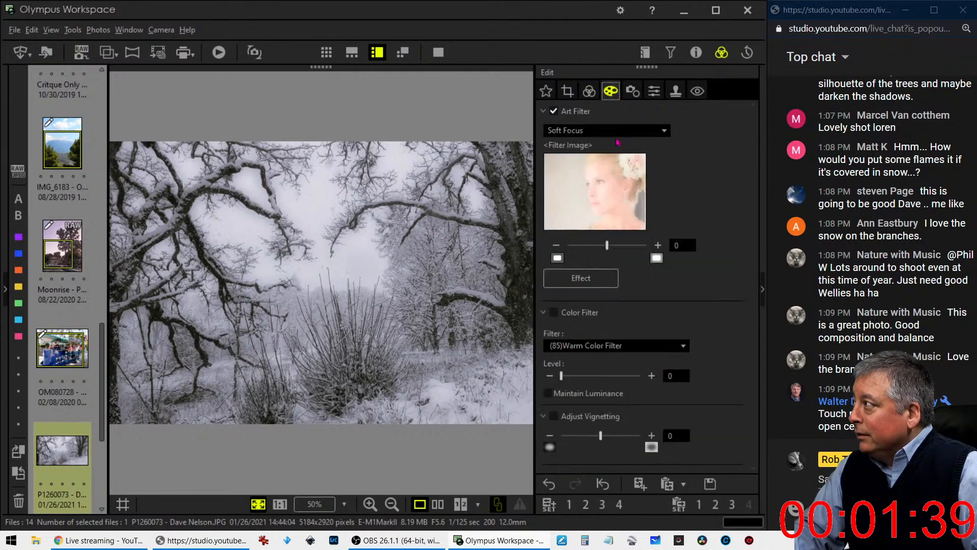
pyautogui.moveTo(604, 441); pyautogui.dragTo(596, 442)
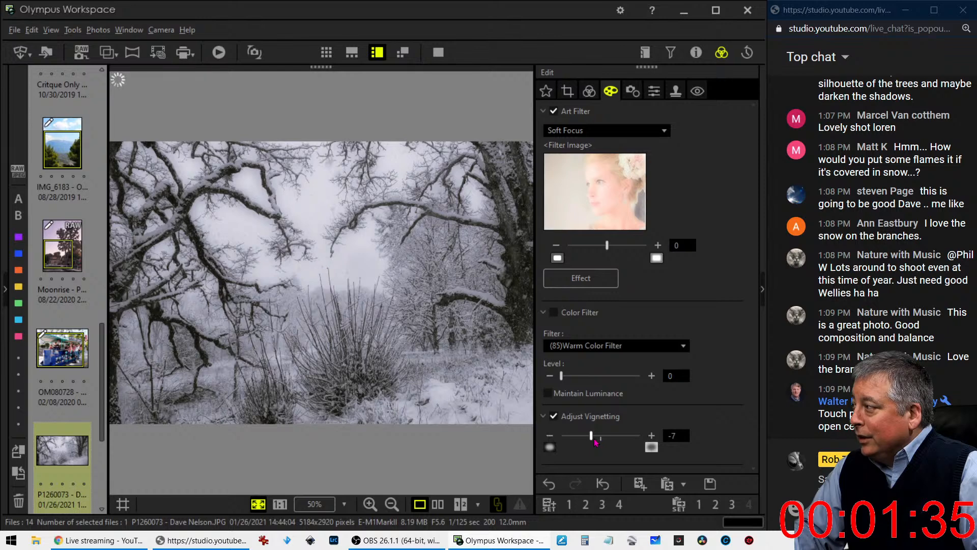
pyautogui.moveTo(597, 442); pyautogui.dragTo(591, 442)
# - Refine the RGB tone curve by adding a midtone point, raising it slightly, and adjusting the shadow point to keep the darks deep
pyautogui.click(589, 90)
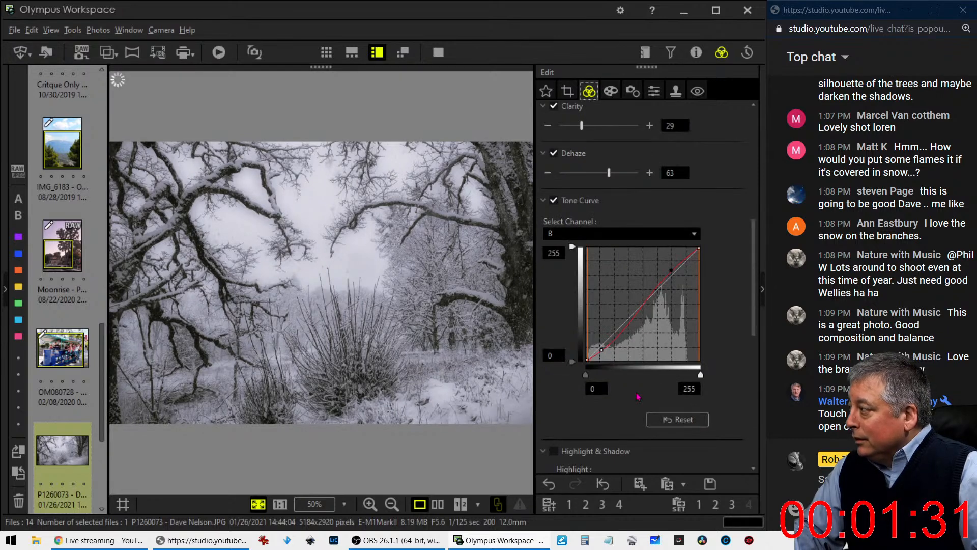
pyautogui.click(621, 233)
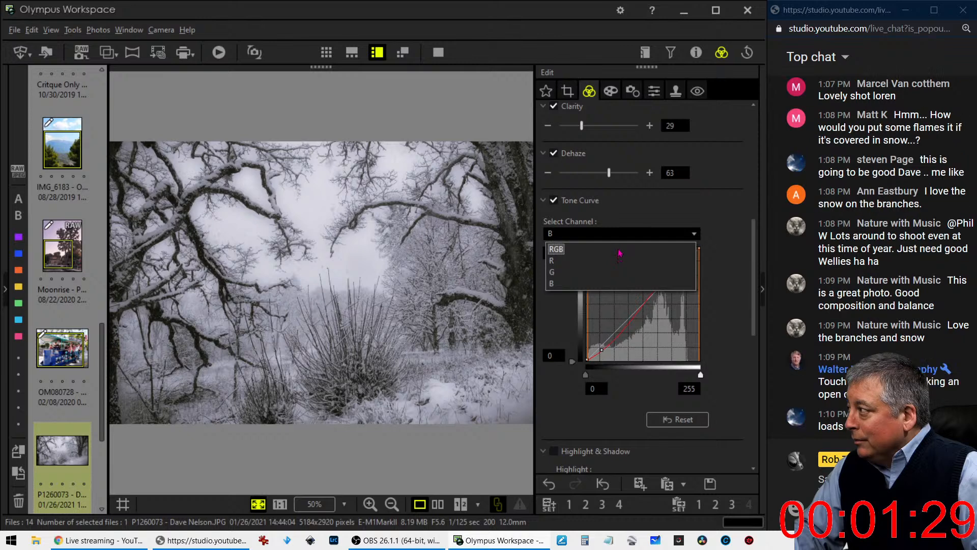
pyautogui.click(619, 250)
pyautogui.moveTo(644, 319); pyautogui.dragTo(616, 347)
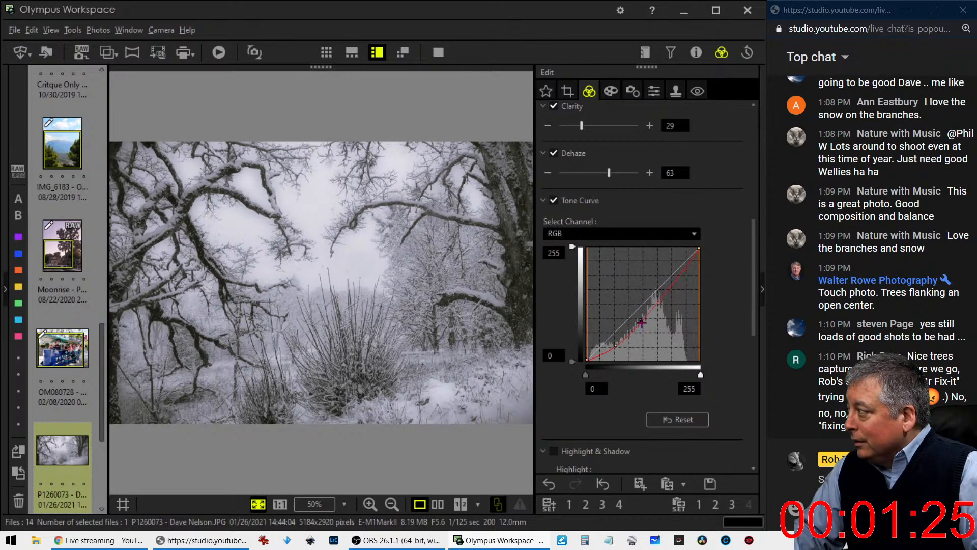
pyautogui.click(642, 322)
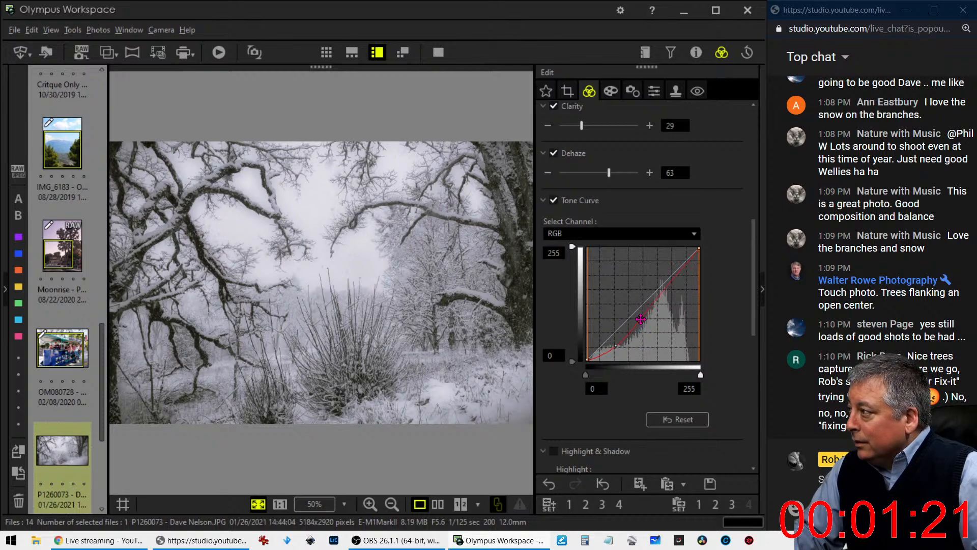
pyautogui.moveTo(641, 319); pyautogui.dragTo(616, 351)
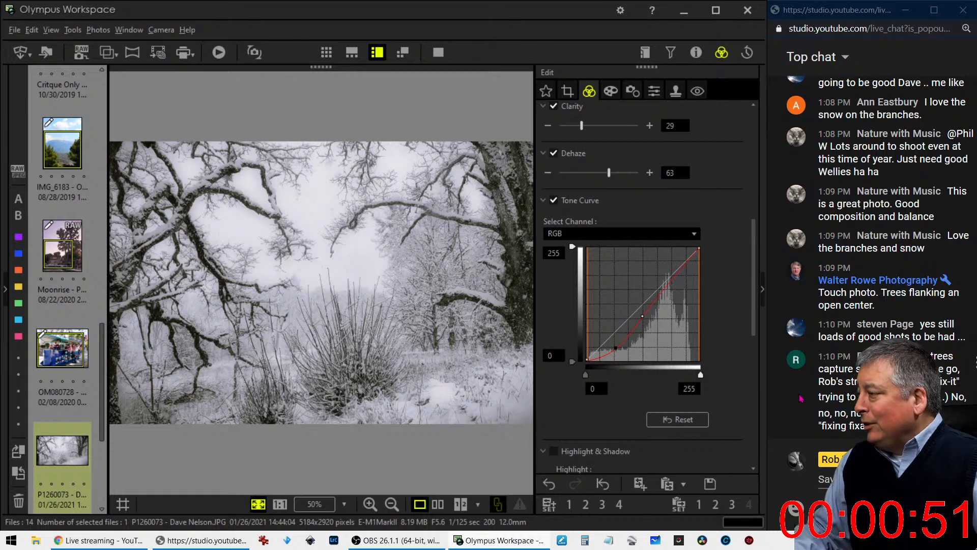
# - Inspect the snow photo's sky and branches at full size, and reduce Dehaze to 0
pyautogui.click(314, 274)
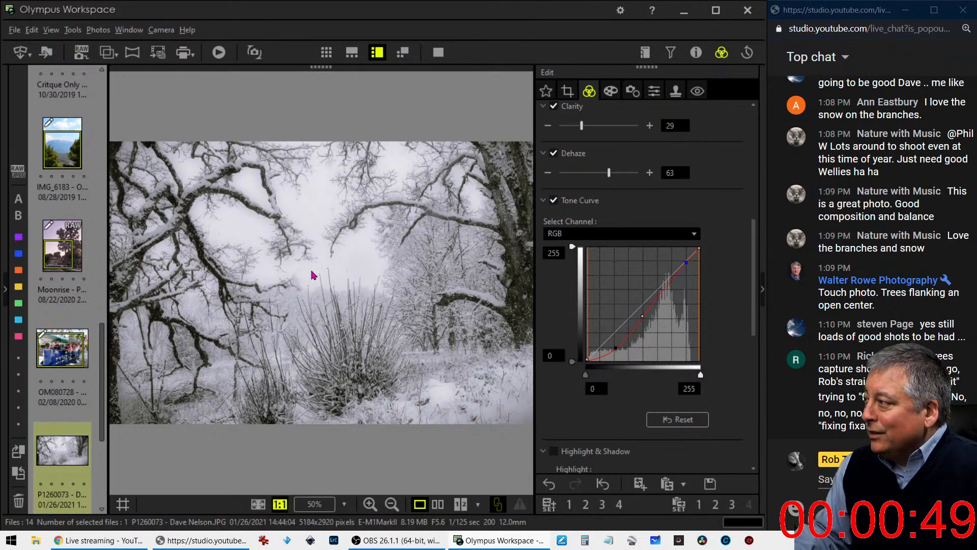
pyautogui.moveTo(399, 148); pyautogui.dragTo(440, 330)
pyautogui.scroll(-5, 373, 316)
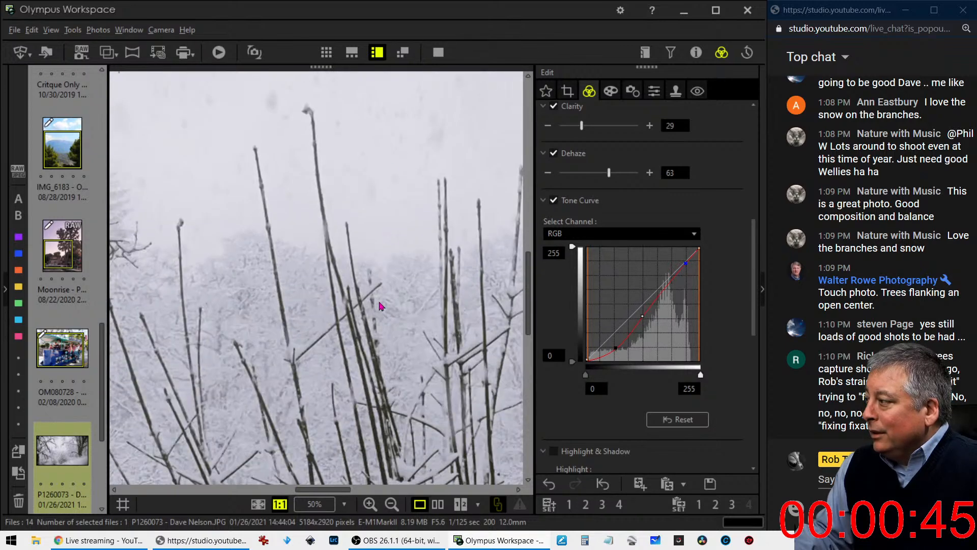
pyautogui.click(394, 374)
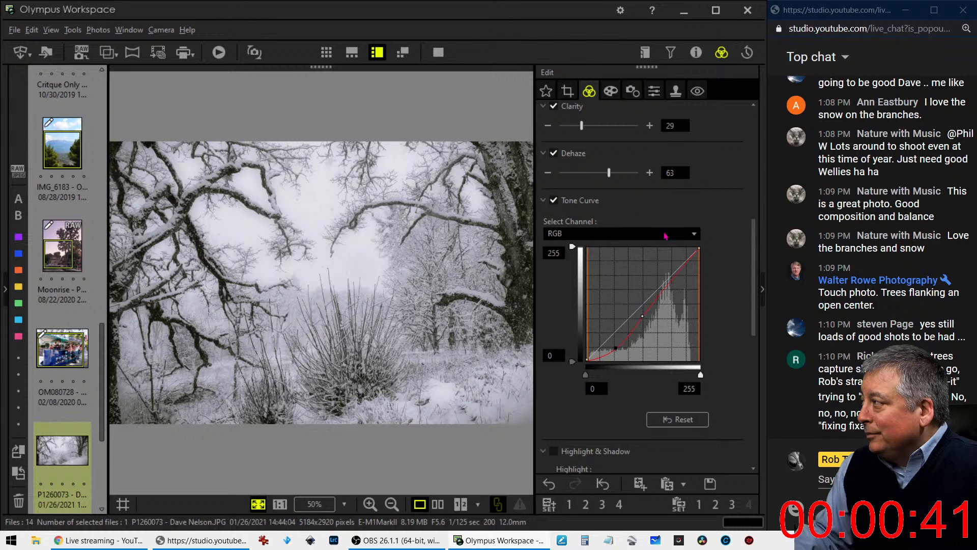
pyautogui.scroll(-3, 715, 367)
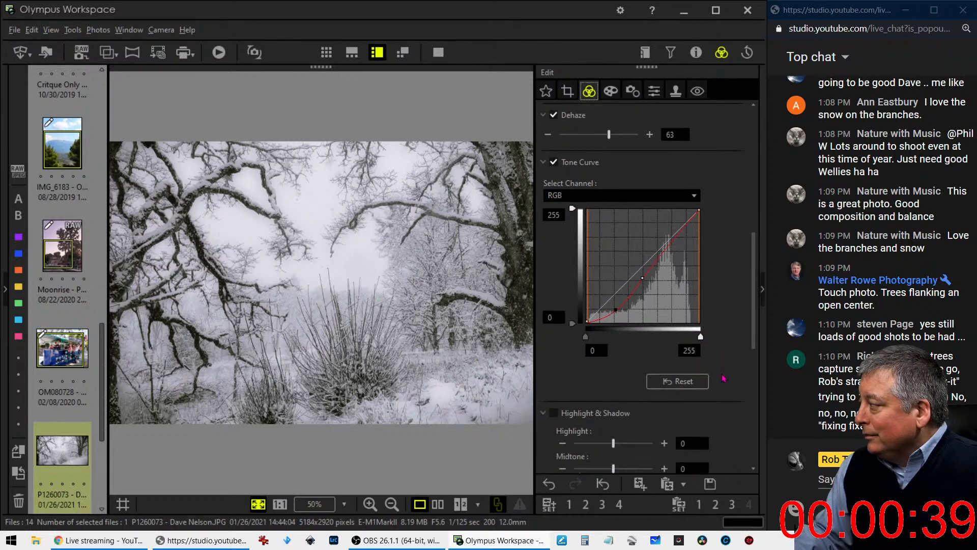
pyautogui.scroll(3, 723, 375)
pyautogui.scroll(1, 662, 346)
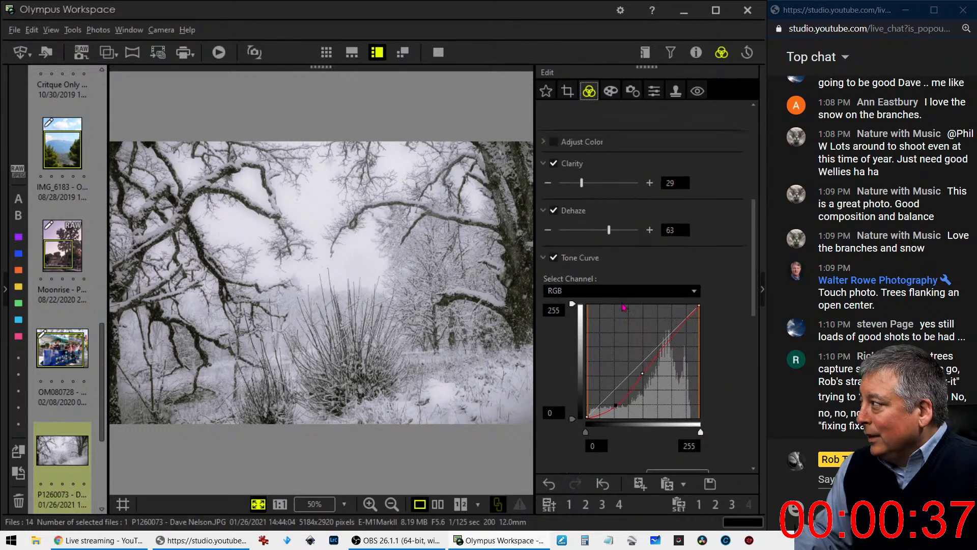
pyautogui.doubleClick(608, 232)
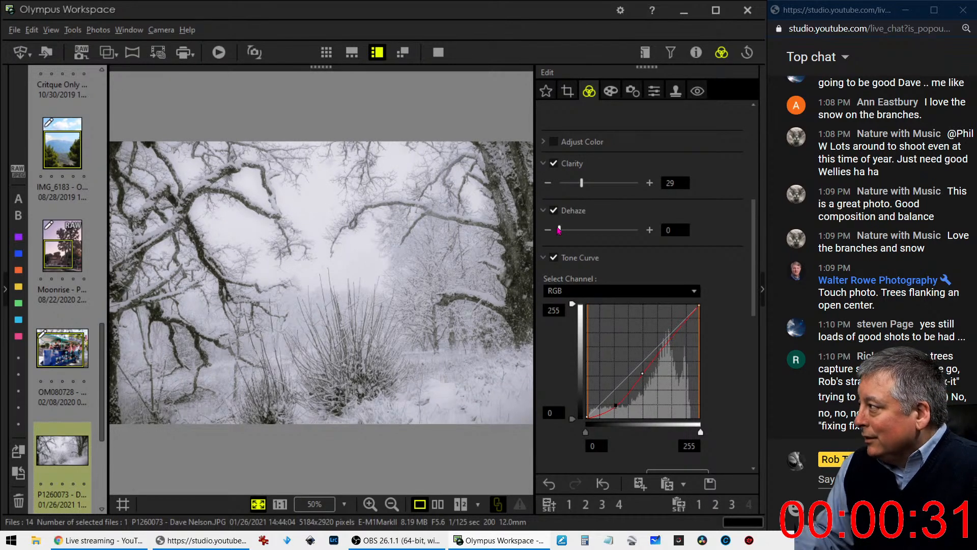
pyautogui.moveTo(560, 233); pyautogui.dragTo(559, 234)
# - Check the sky's detail at full size and raise Dehaze to 34
pyautogui.click(328, 262)
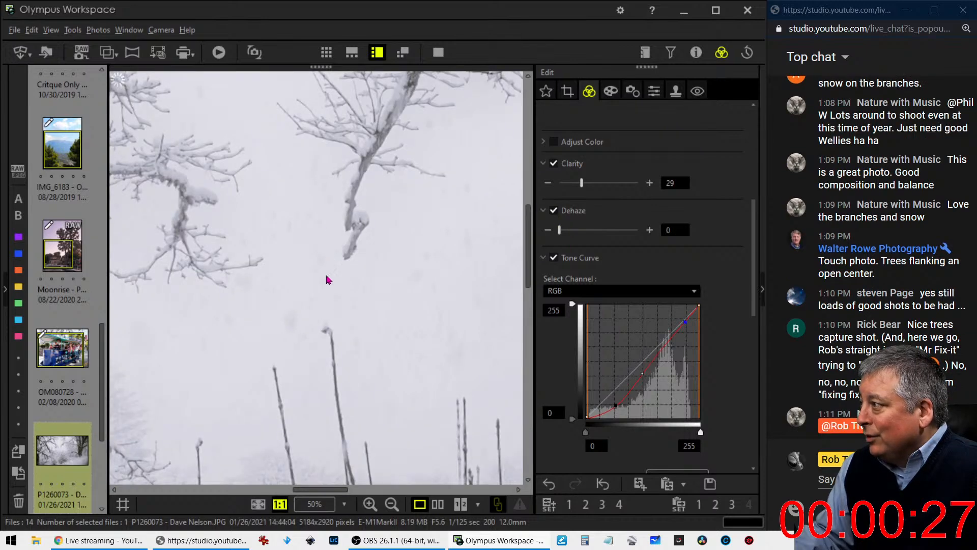
pyautogui.moveTo(560, 232); pyautogui.dragTo(588, 236)
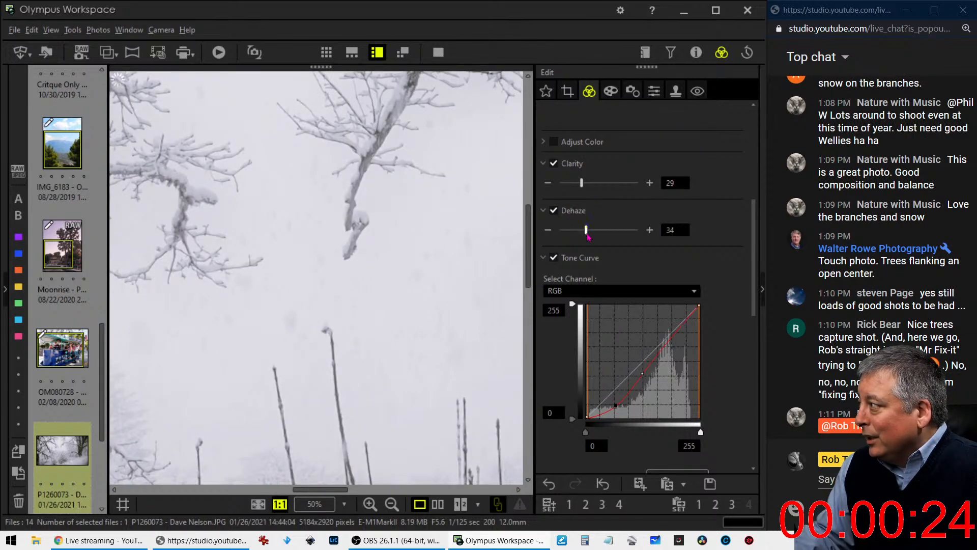
pyautogui.click(454, 340)
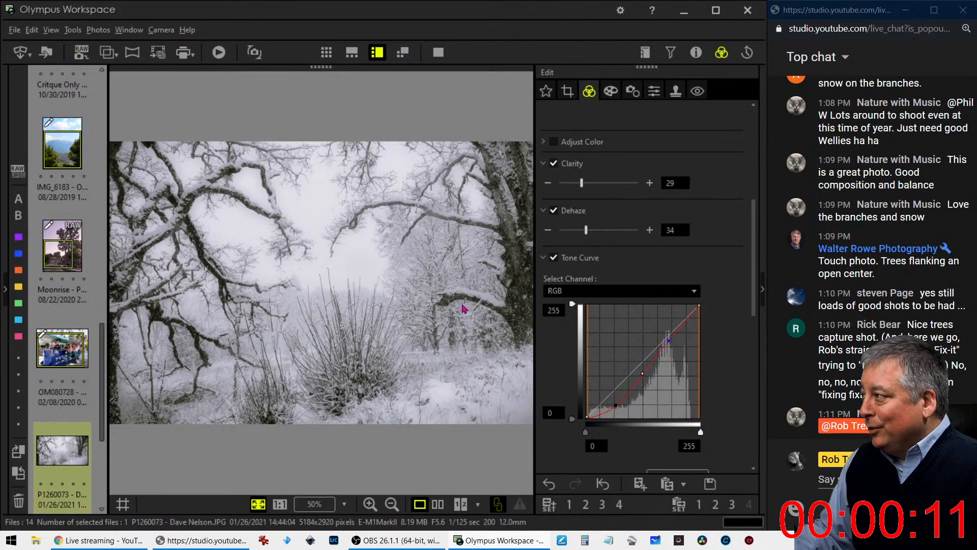
# - Set Dehaze to 46 while checking the sky at full size, and raise the RGB tone curve's midtone point slightly
pyautogui.click(328, 220)
pyautogui.moveTo(284, 197); pyautogui.dragTo(327, 220)
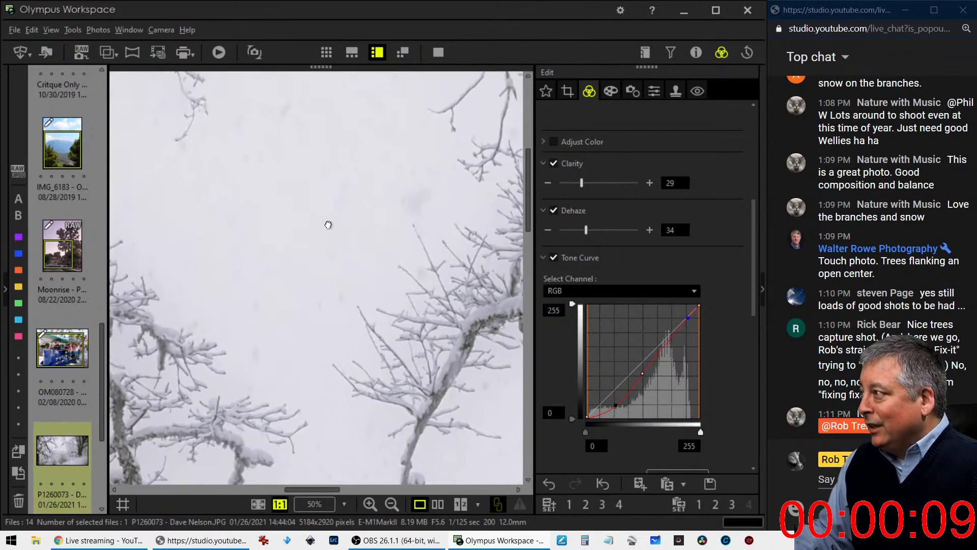
pyautogui.moveTo(587, 232); pyautogui.dragTo(597, 232)
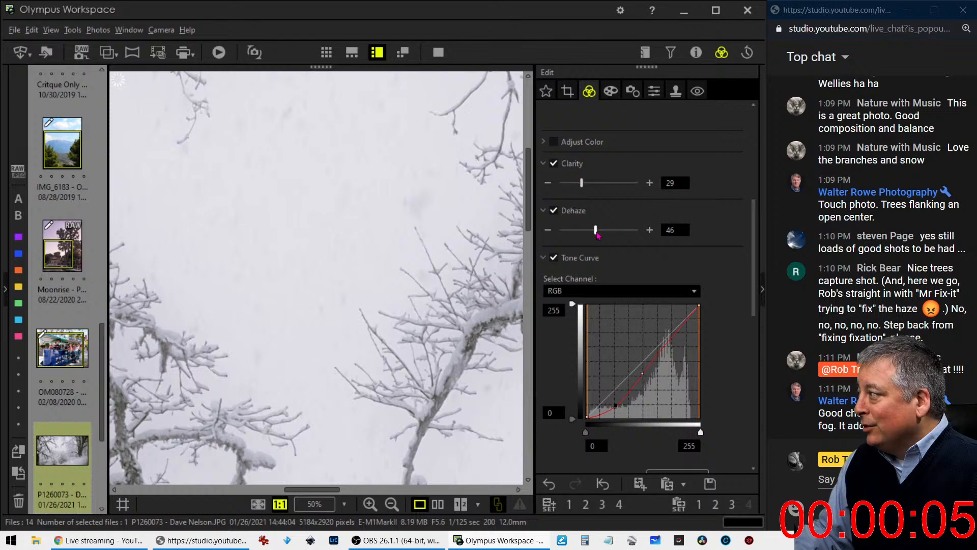
pyautogui.click(395, 223)
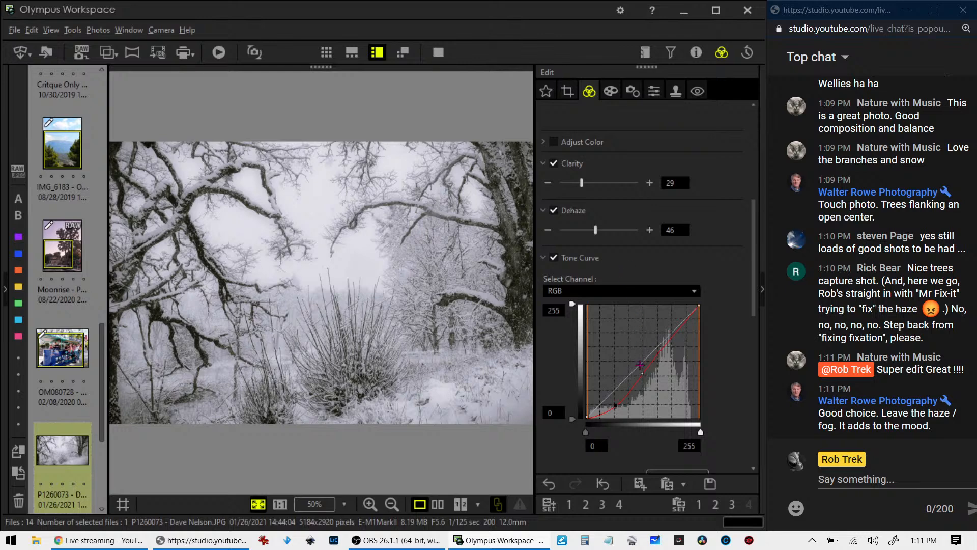
pyautogui.moveTo(641, 372); pyautogui.dragTo(639, 370)
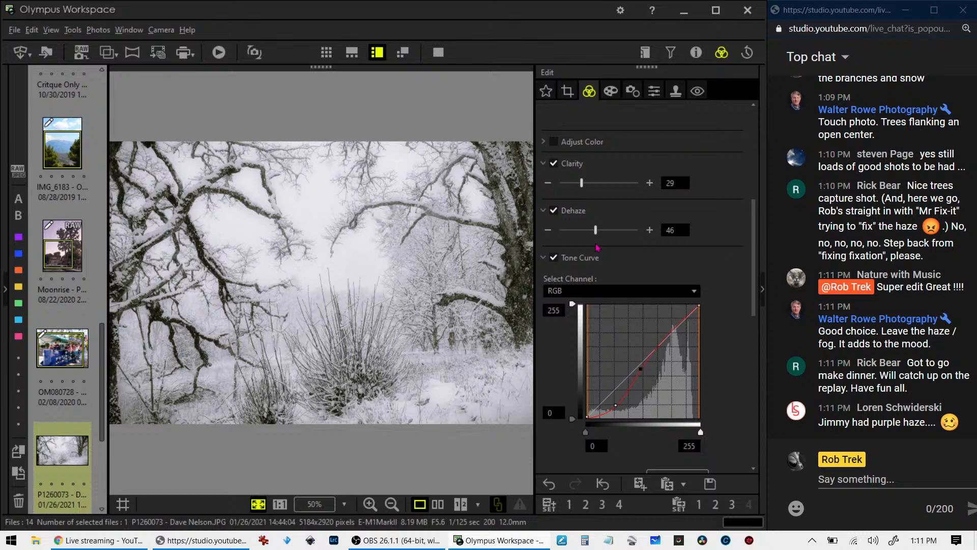
# - View the edited snow photo full screen, and compare it side by side with the original
pyautogui.click(439, 51)
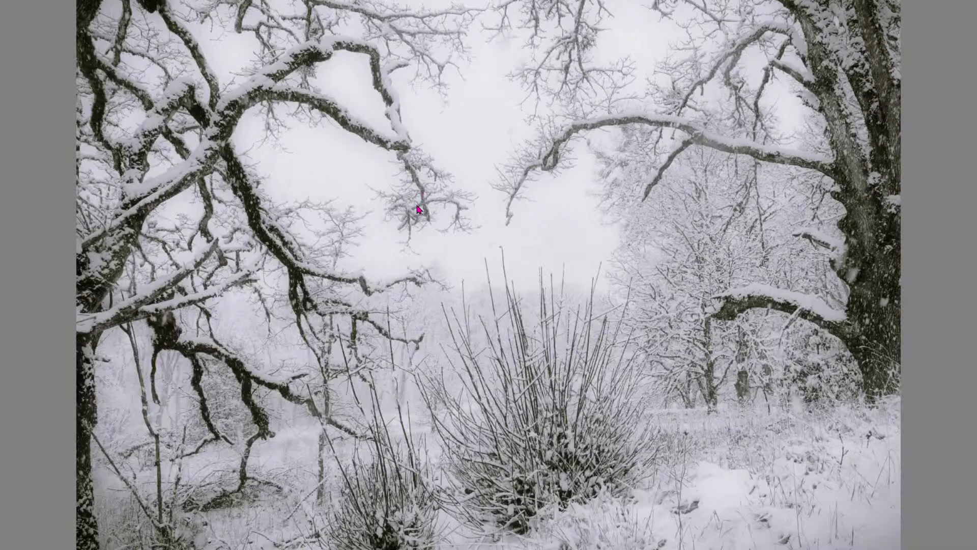
pyautogui.press('Escape')
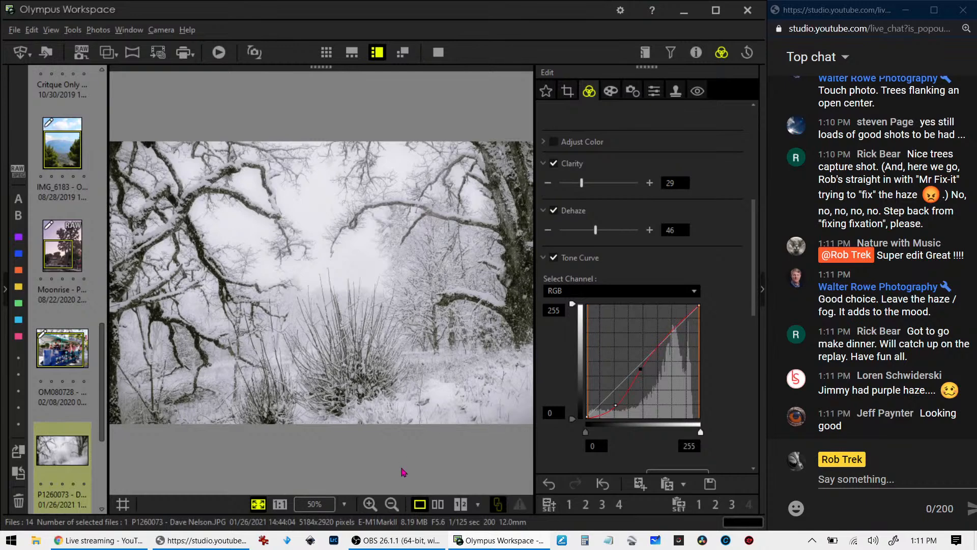
pyautogui.click(439, 505)
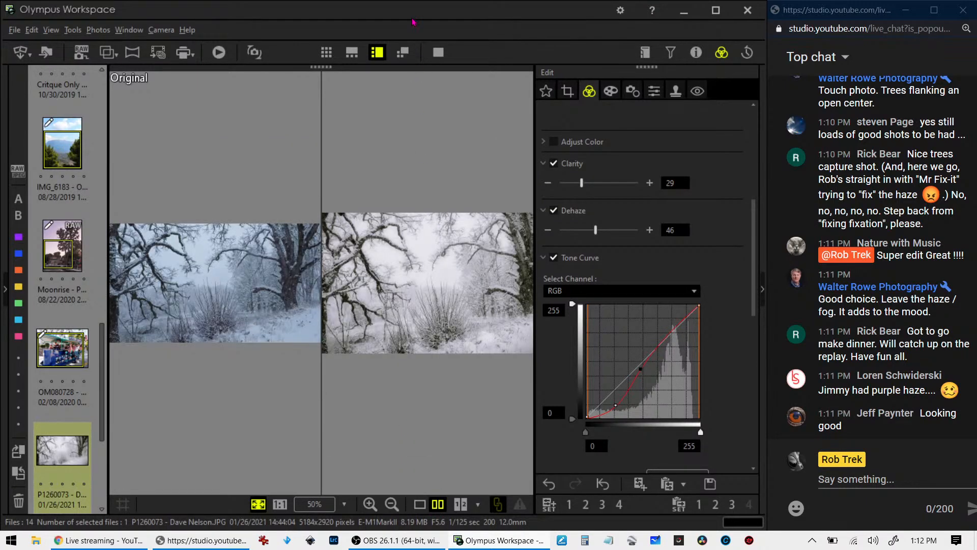
pyautogui.click(438, 52)
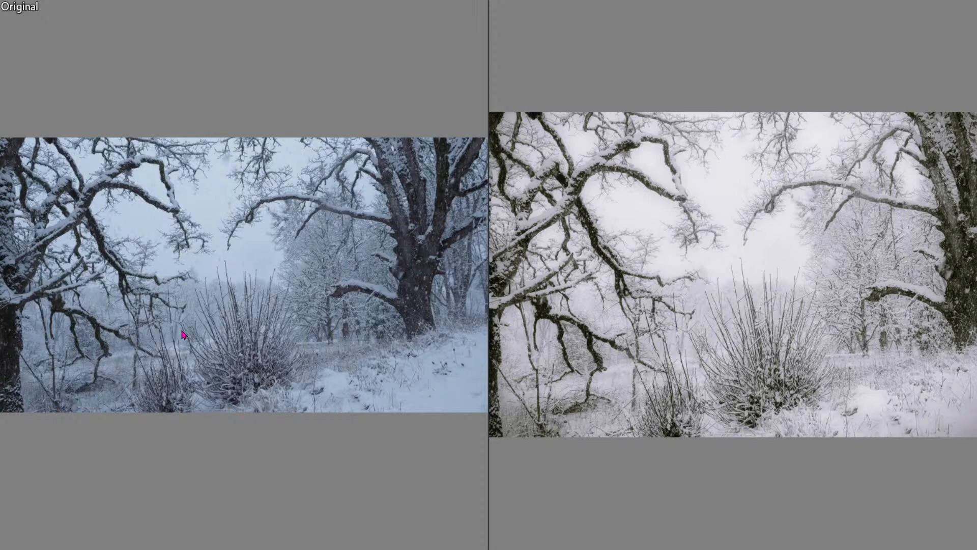
pyautogui.press('Escape')
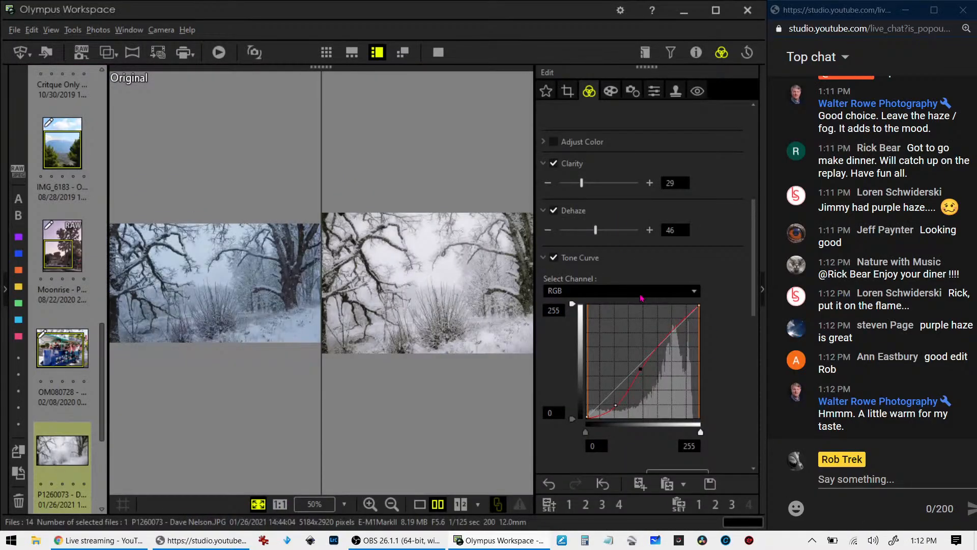
# - Raise the highlights point on the blue channel's tone curve to cool the snow photo, and view the edited photo alone
pyautogui.click(641, 298)
pyautogui.click(625, 347)
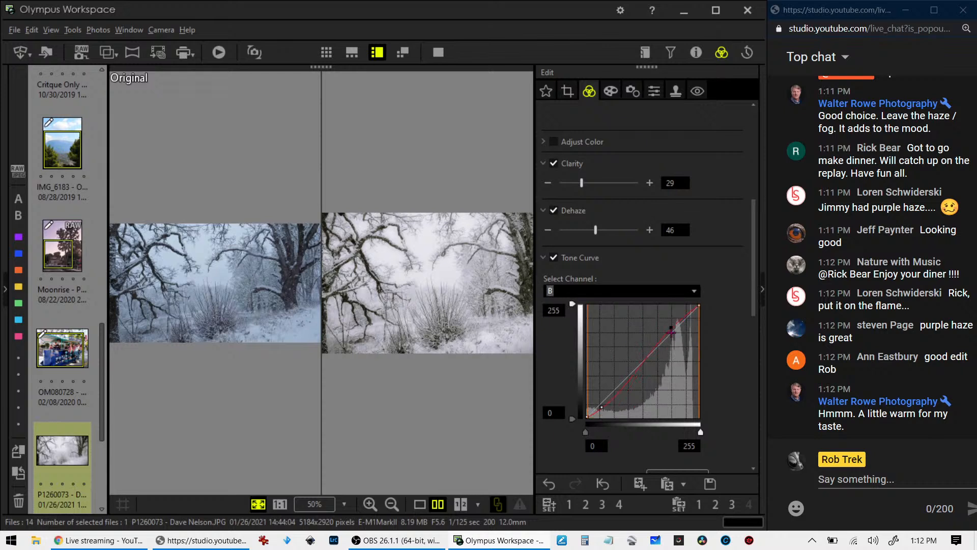
pyautogui.click(672, 326)
pyautogui.moveTo(673, 325)
pyautogui.mouseDown()
pyautogui.moveTo(665, 357)
pyautogui.moveTo(671, 321)
pyautogui.mouseUp()
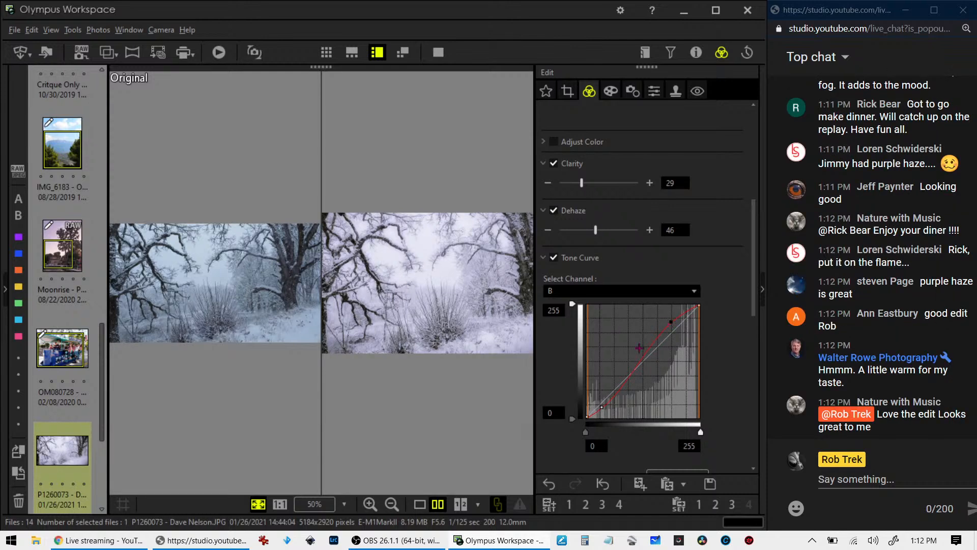
pyautogui.click(419, 505)
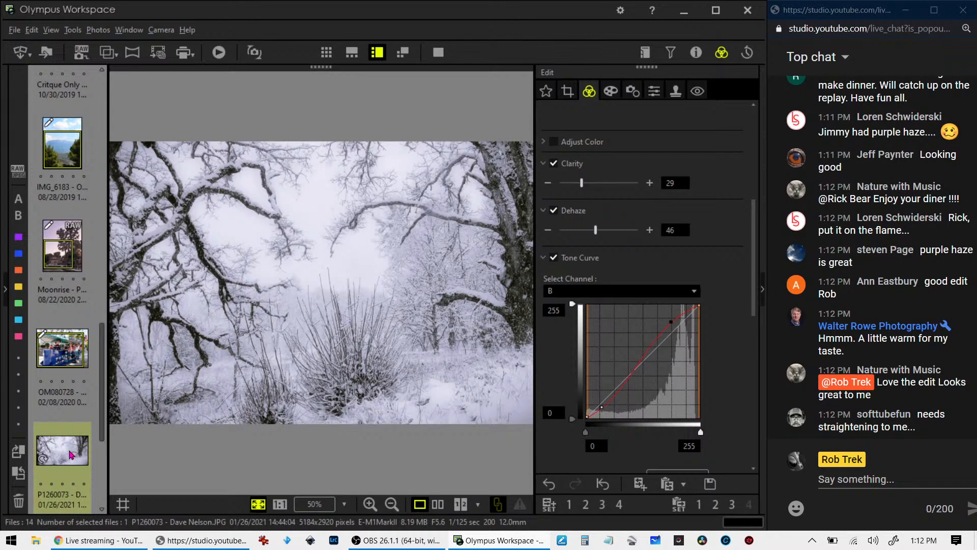
# - Open the P1300209 photo of the barn by the water, and inspect its white gable and red brick wall at full size
pyautogui.scroll(-3, 71, 454)
pyautogui.click(80, 439)
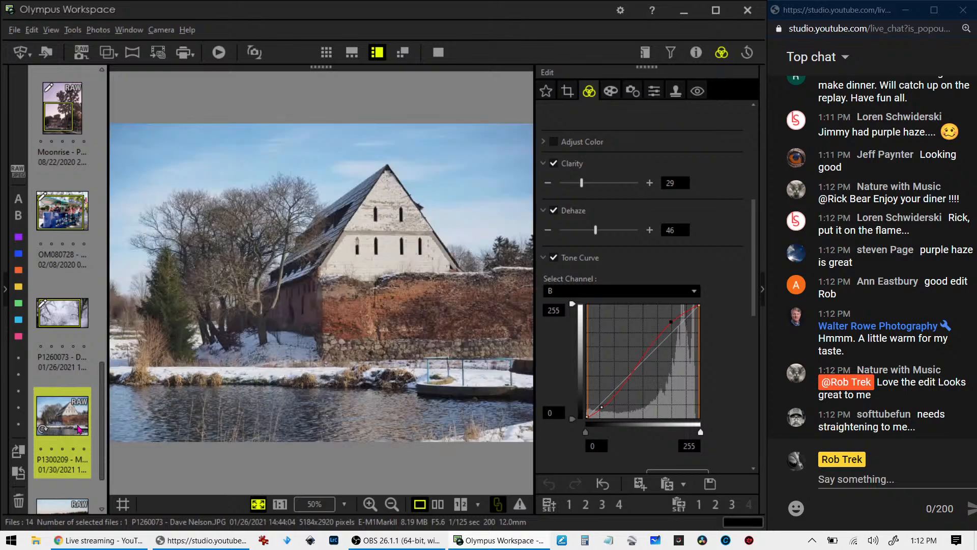
pyautogui.moveTo(80, 429)
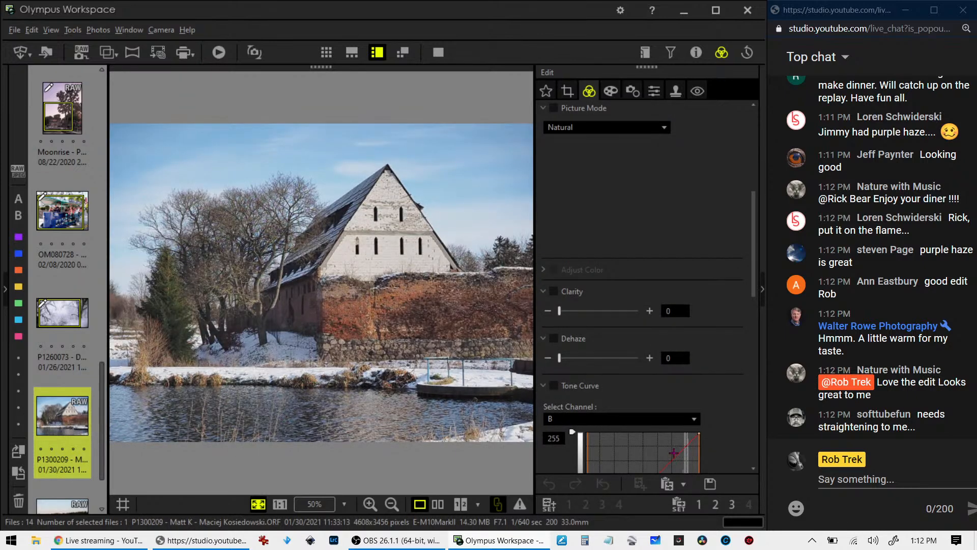
pyautogui.click(381, 238)
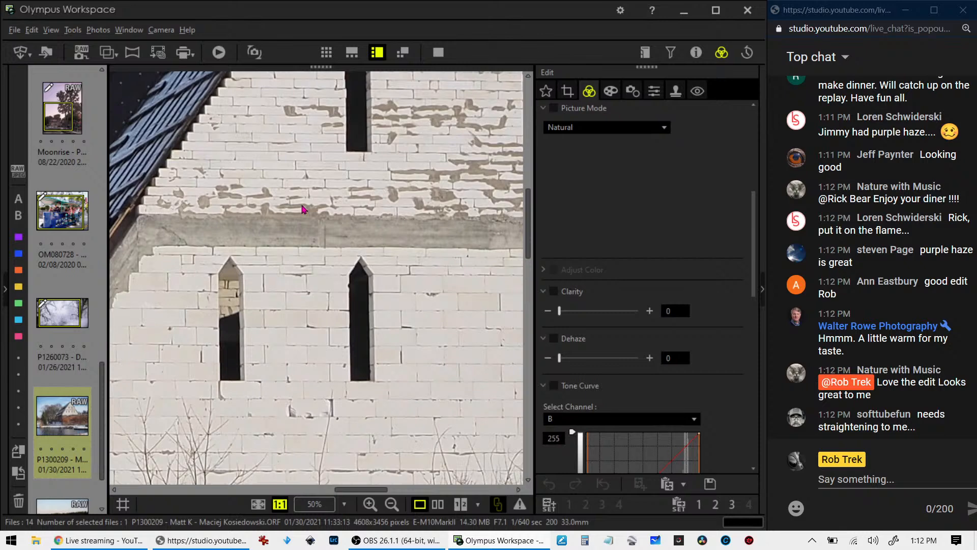
pyautogui.moveTo(304, 210); pyautogui.dragTo(397, 321)
pyautogui.click(326, 278)
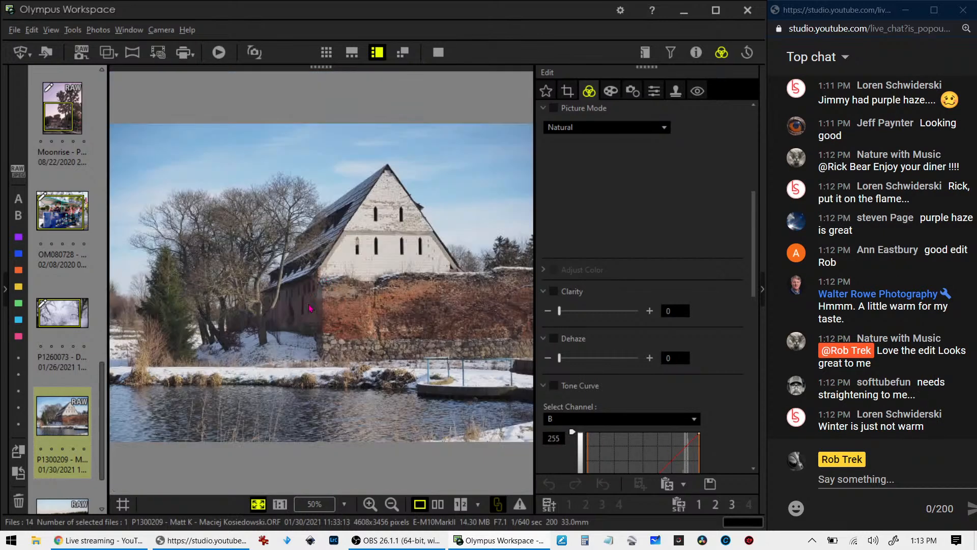
pyautogui.click(398, 306)
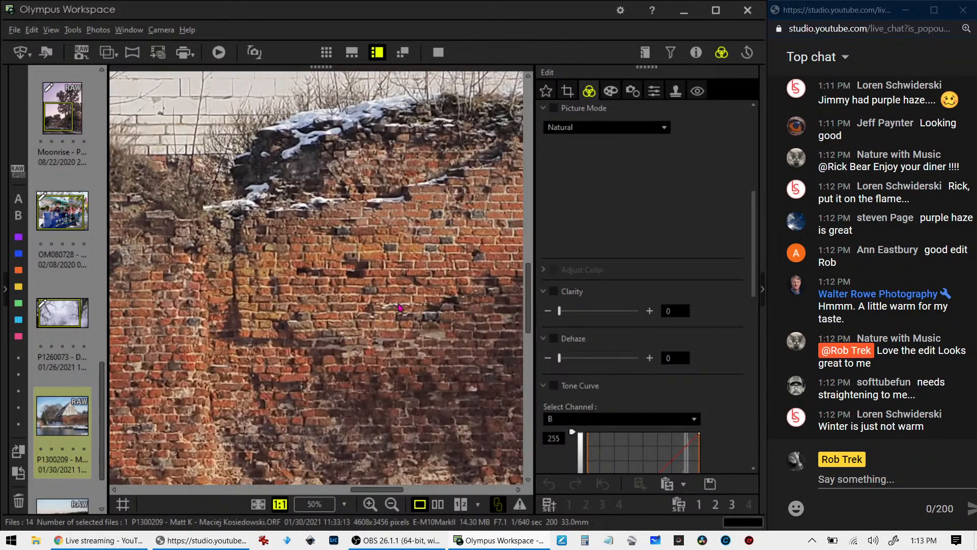
pyautogui.click(398, 306)
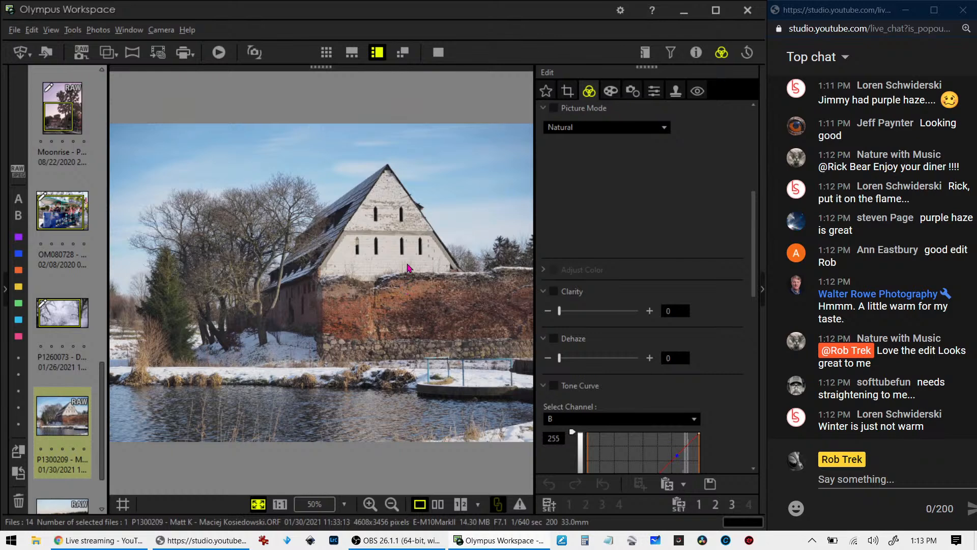
# - Review the barn photo's lens and exposure properties, and inspect the bare trees at full size
pyautogui.click(696, 53)
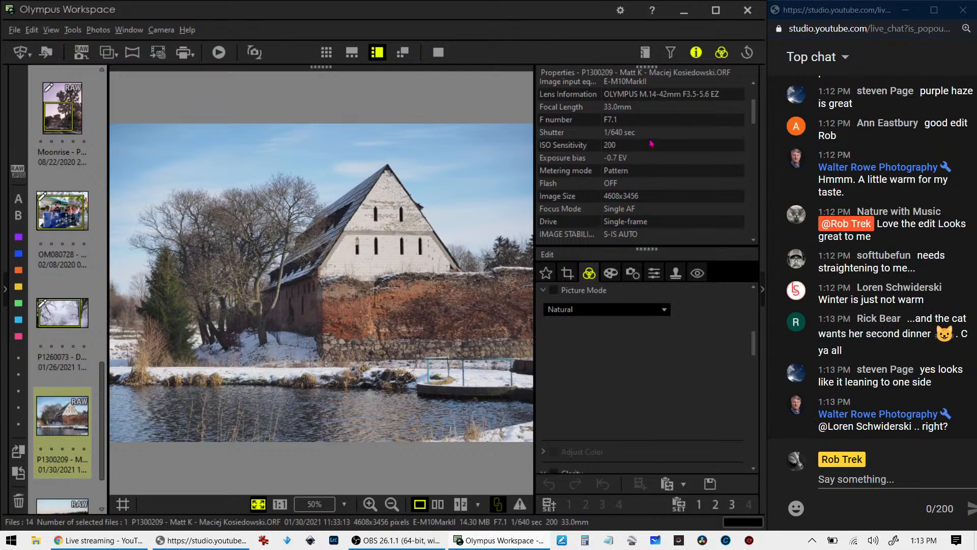
pyautogui.click(696, 52)
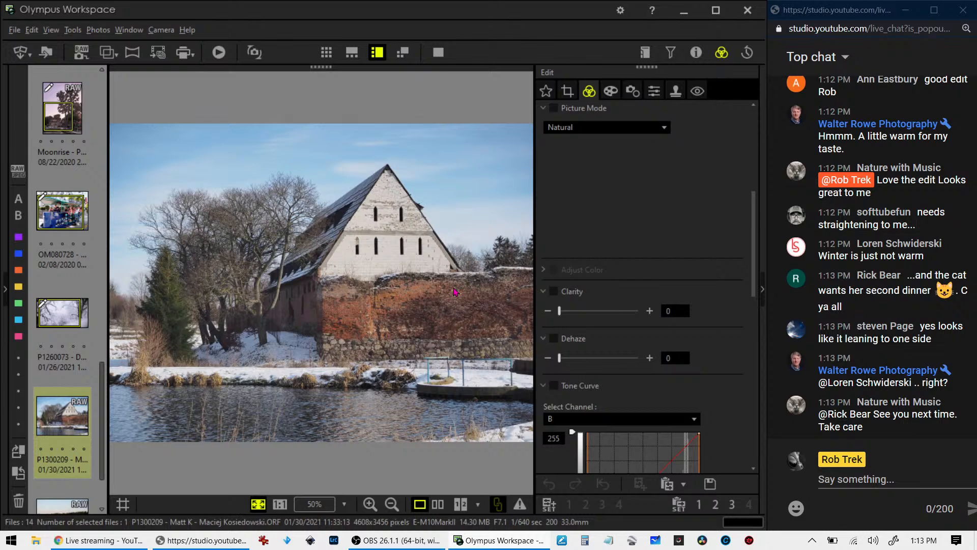
pyautogui.click(192, 245)
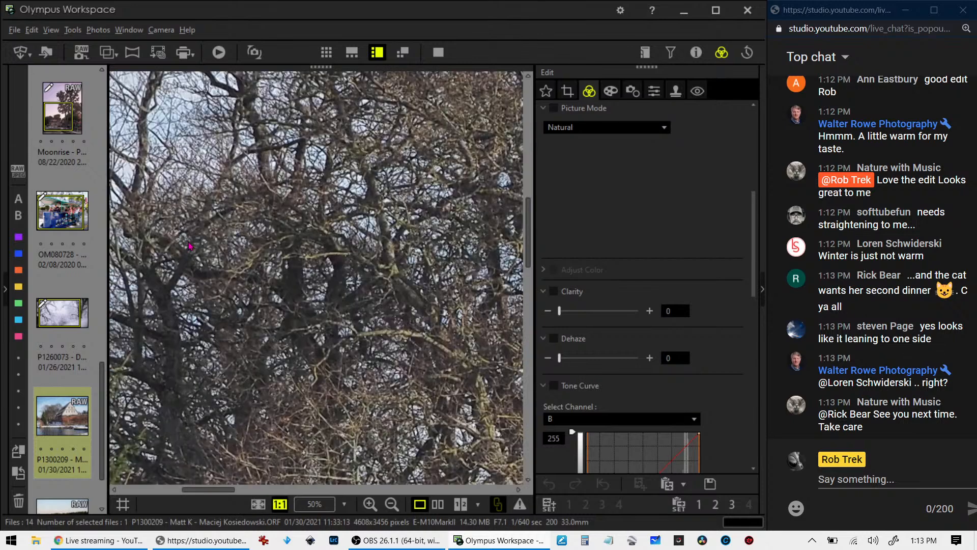
pyautogui.click(194, 246)
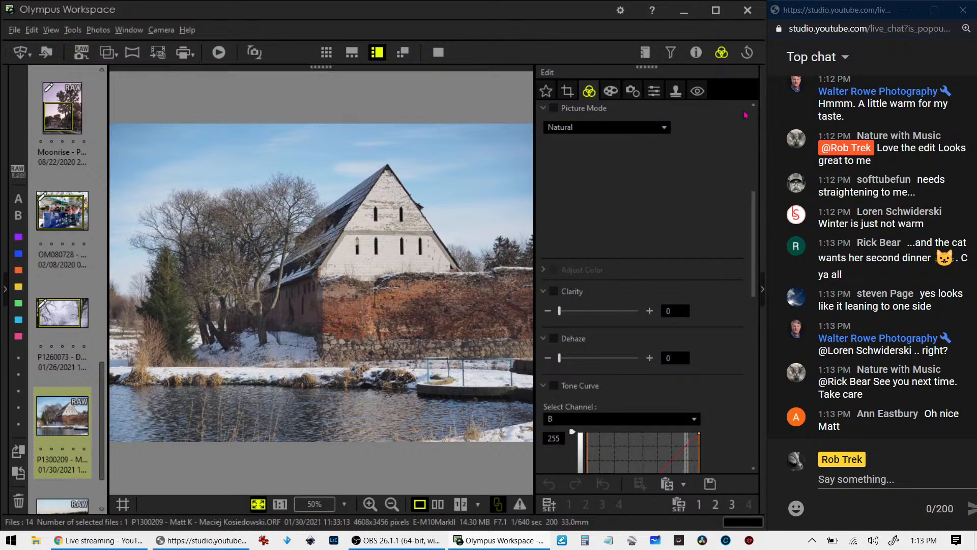
# - Set the barn photo's Picture Mode to Vivid and raise Clarity to 48
pyautogui.scroll(1, 754, 197)
pyautogui.moveTo(754, 198); pyautogui.dragTo(760, 103)
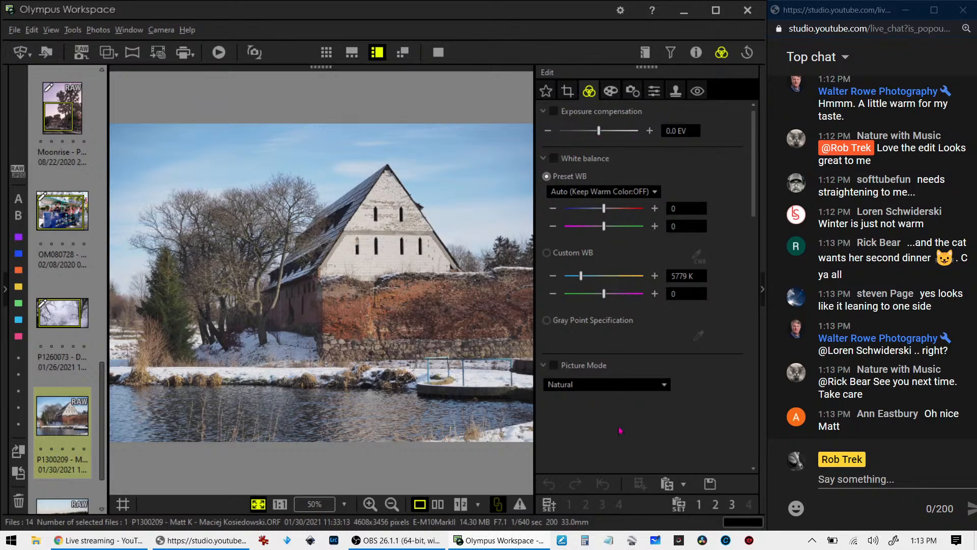
pyautogui.click(614, 389)
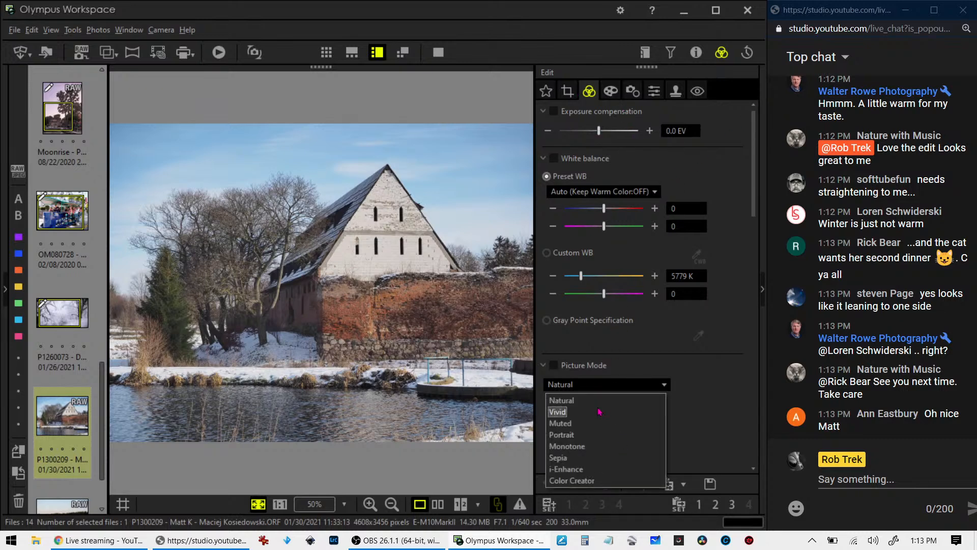
pyautogui.click(602, 410)
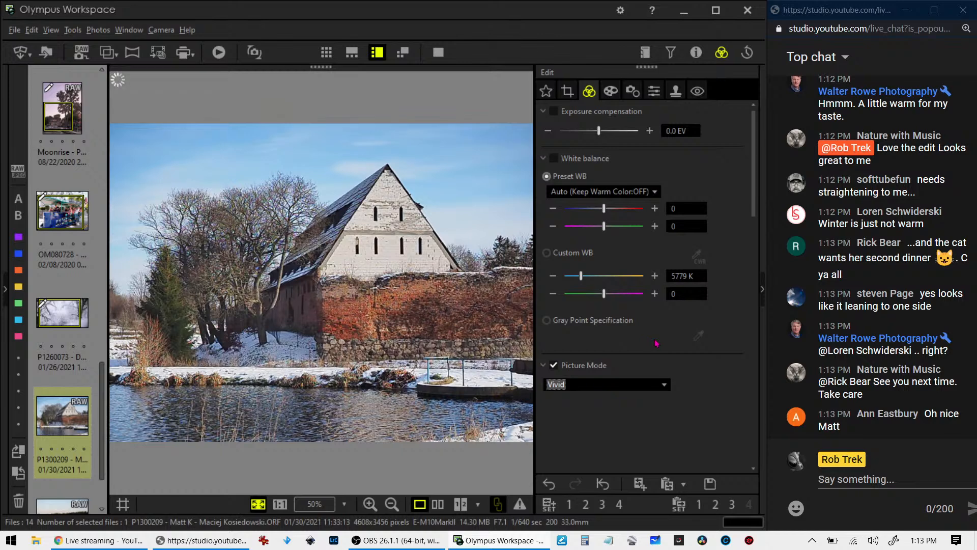
pyautogui.scroll(-5, 656, 344)
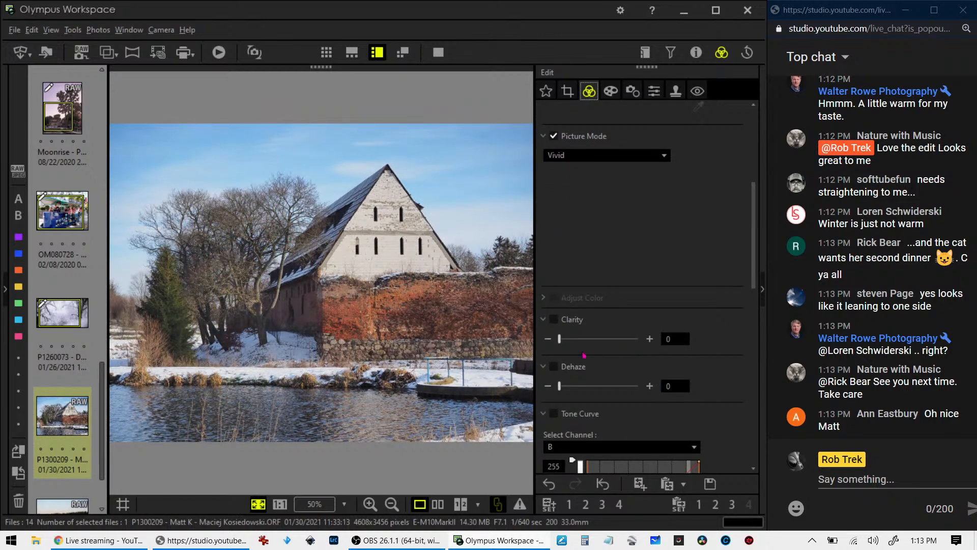
pyautogui.moveTo(566, 340); pyautogui.dragTo(602, 343)
# - Set the barn photo's Sharpness to 2.0 and its Noise Filter to OFF
pyautogui.click(656, 92)
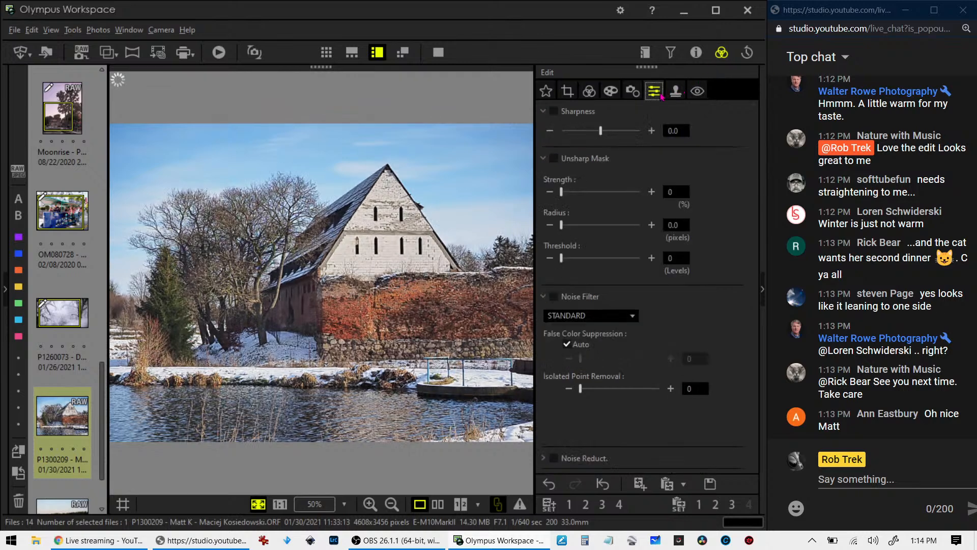
pyautogui.moveTo(602, 131); pyautogui.dragTo(643, 131)
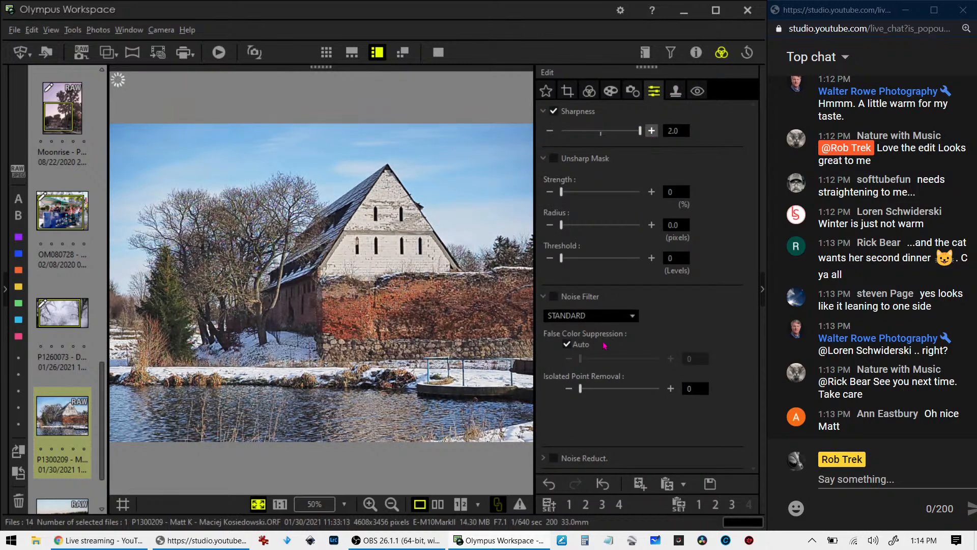
pyautogui.click(598, 316)
pyautogui.click(594, 331)
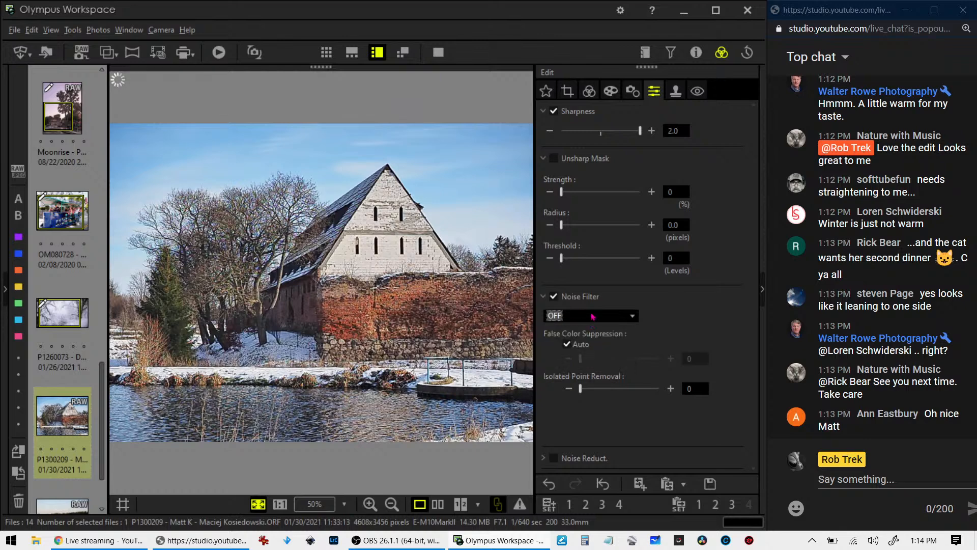
# - Warm the barn photo with a custom white balance of 7231 K
pyautogui.click(589, 91)
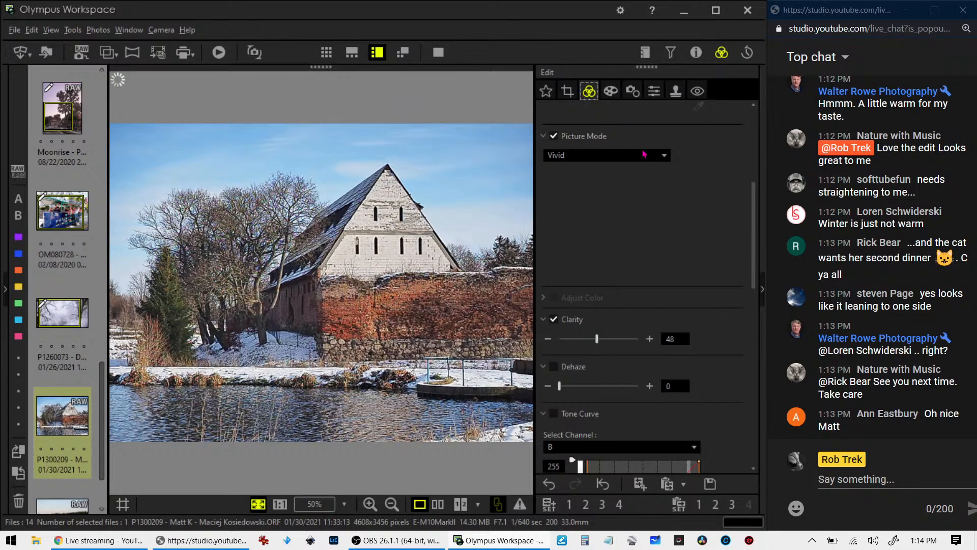
pyautogui.scroll(5, 631, 153)
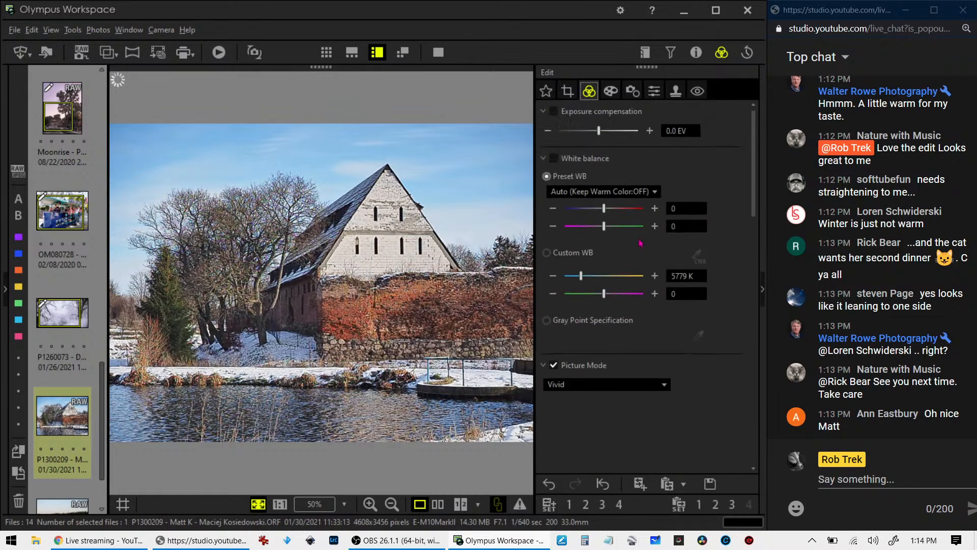
pyautogui.moveTo(581, 275); pyautogui.dragTo(588, 279)
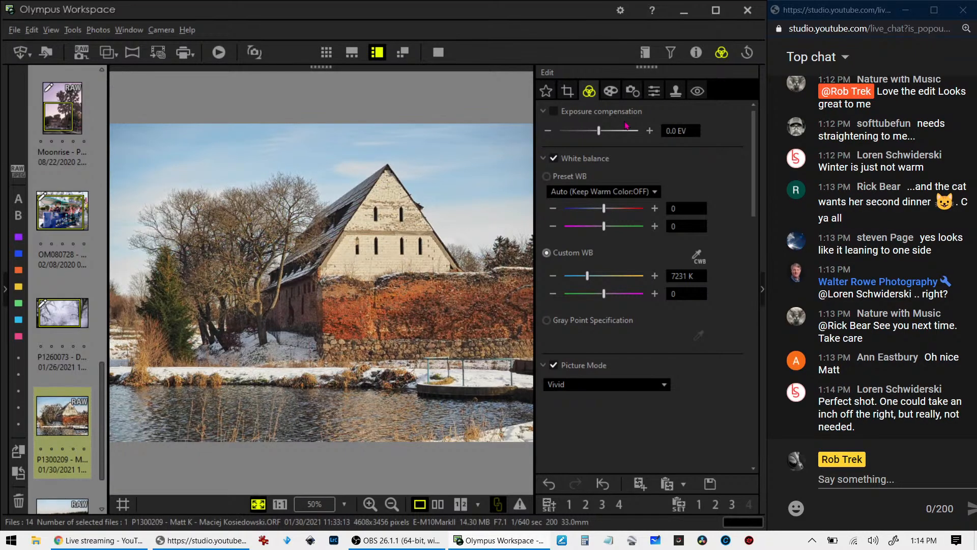
# - Try 4:3 and 16:9 crops on the barn photo, moving the 16:9 frame slightly down
pyautogui.click(570, 92)
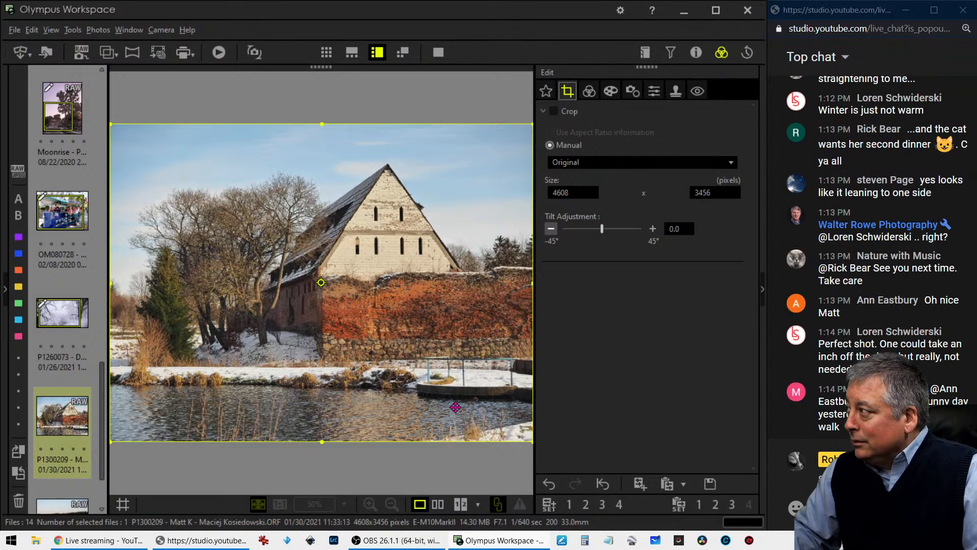
pyautogui.click(642, 162)
pyautogui.click(560, 189)
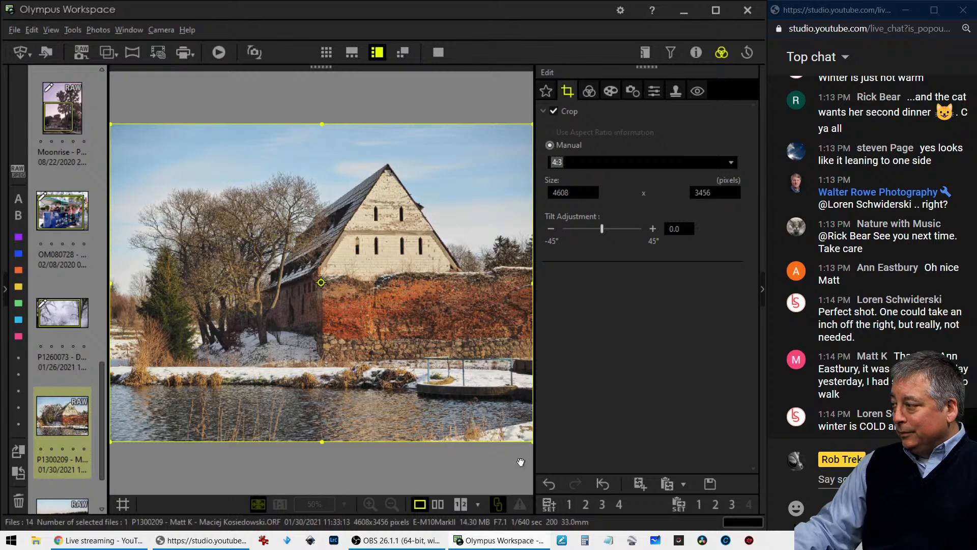
pyautogui.click(531, 441)
pyautogui.moveTo(531, 441); pyautogui.dragTo(531, 440)
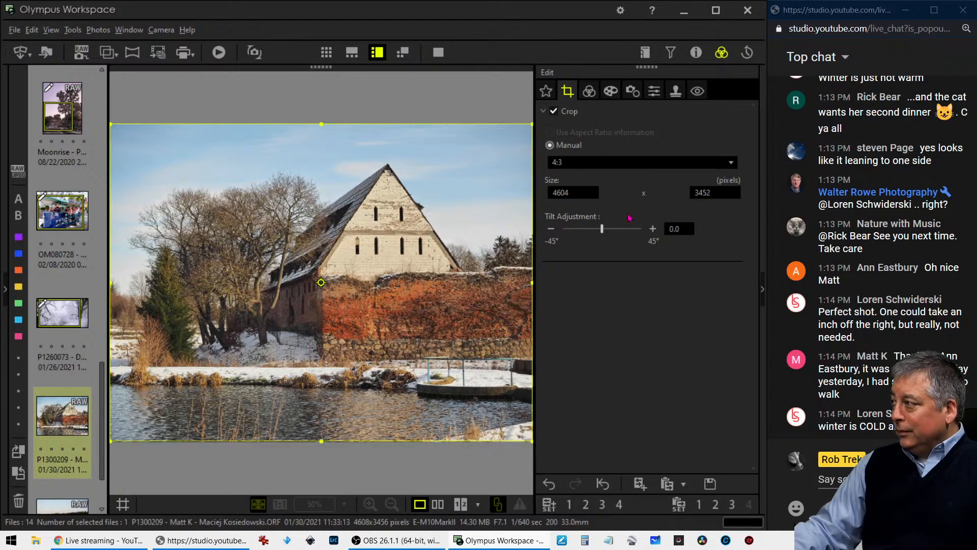
pyautogui.click(624, 164)
pyautogui.click(618, 209)
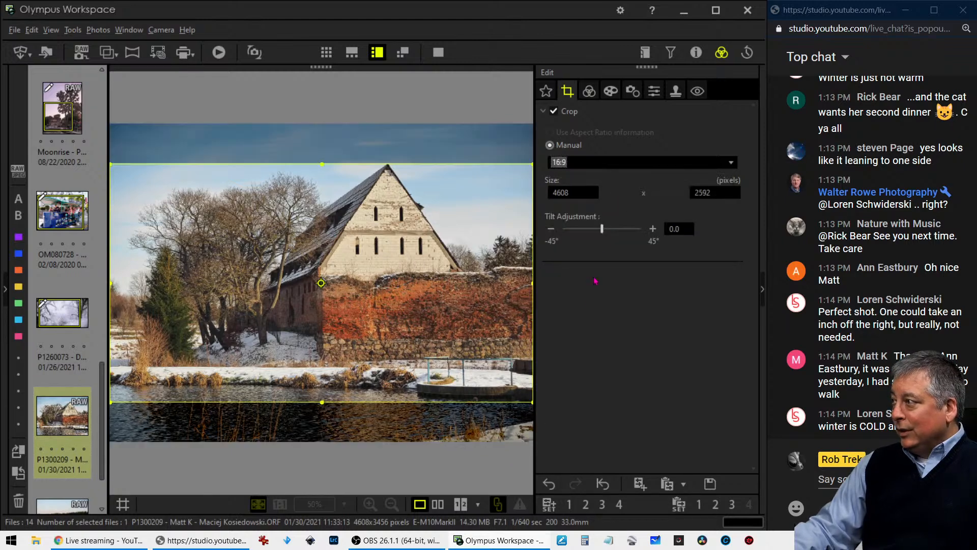
pyautogui.moveTo(458, 304)
pyautogui.mouseDown()
pyautogui.moveTo(458, 294)
pyautogui.moveTo(458, 312)
pyautogui.mouseUp()
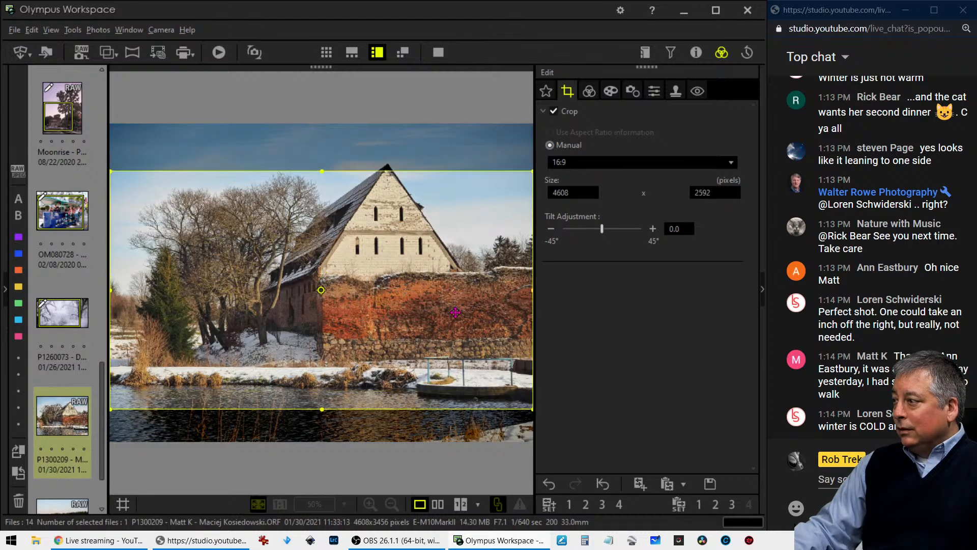
# - Crop the barn photo at 3:2 to 4374 x 2916 pixels, trimming the right edge and repositioning the frame around the barn
pyautogui.click(606, 162)
pyautogui.click(558, 189)
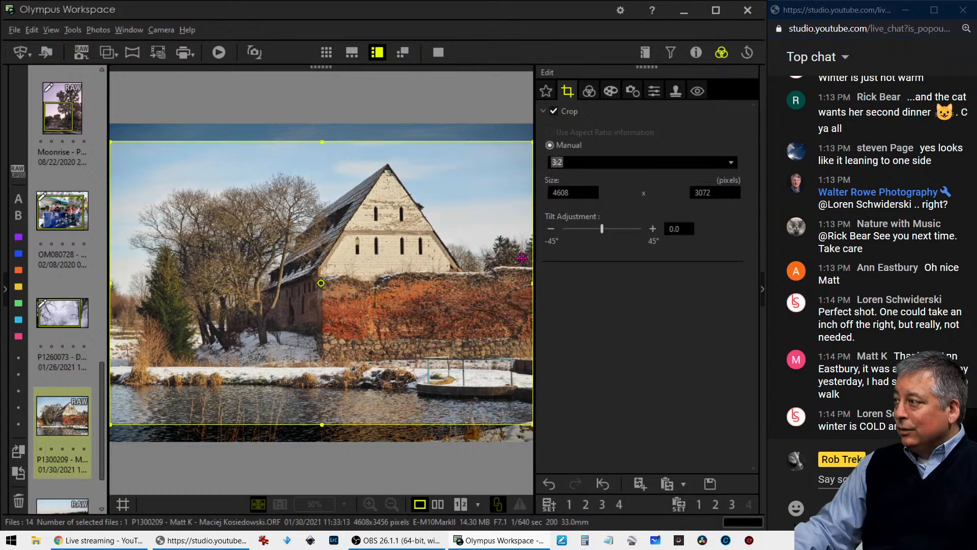
pyautogui.moveTo(462, 336); pyautogui.dragTo(463, 326)
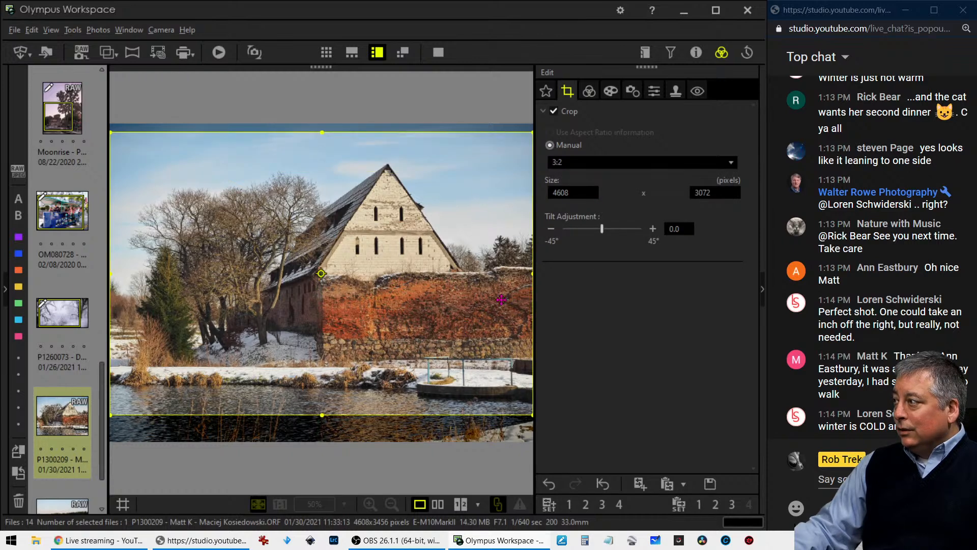
pyautogui.moveTo(533, 273); pyautogui.dragTo(512, 273)
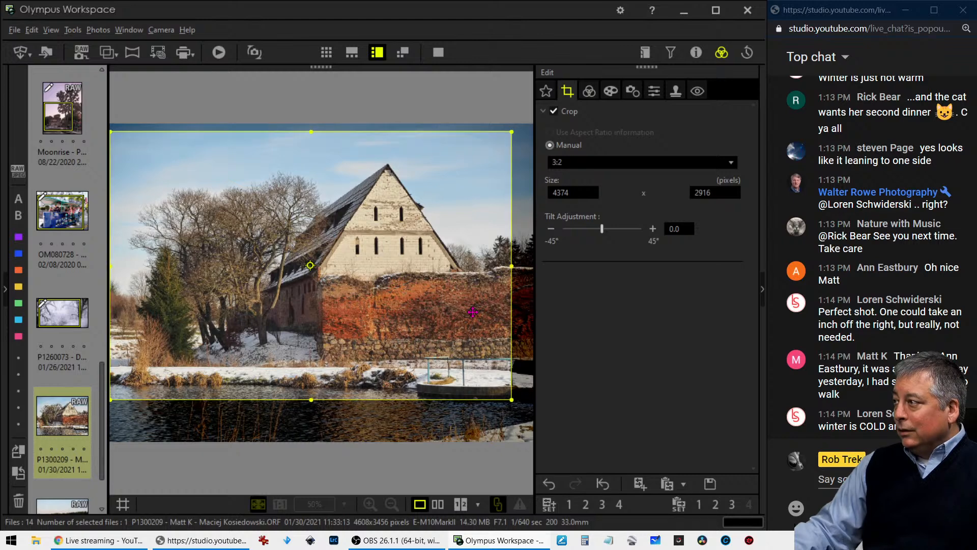
pyautogui.moveTo(473, 312); pyautogui.dragTo(482, 318)
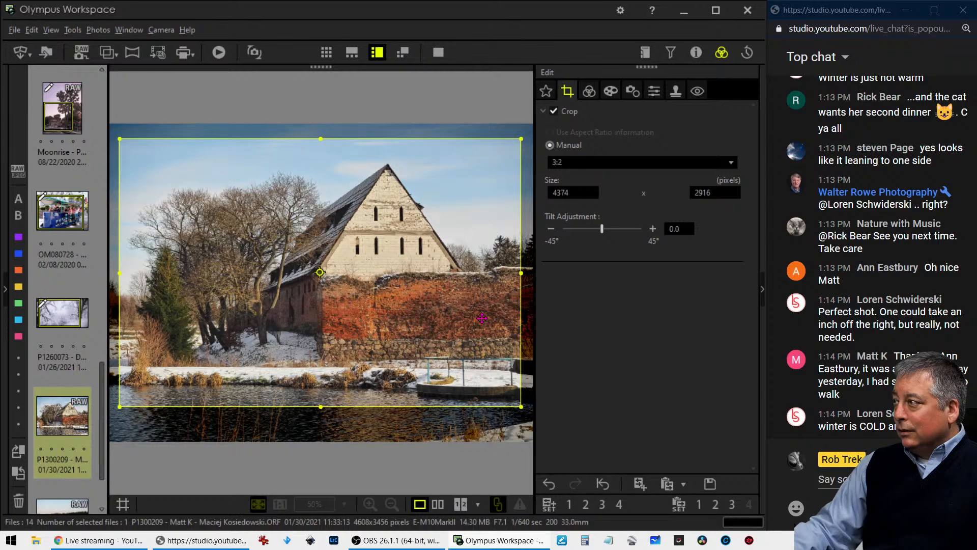
# - Preview the cropped barn photo, and extend the crop's left edge to a size of 4451 x 2966 pixels
pyautogui.click(590, 94)
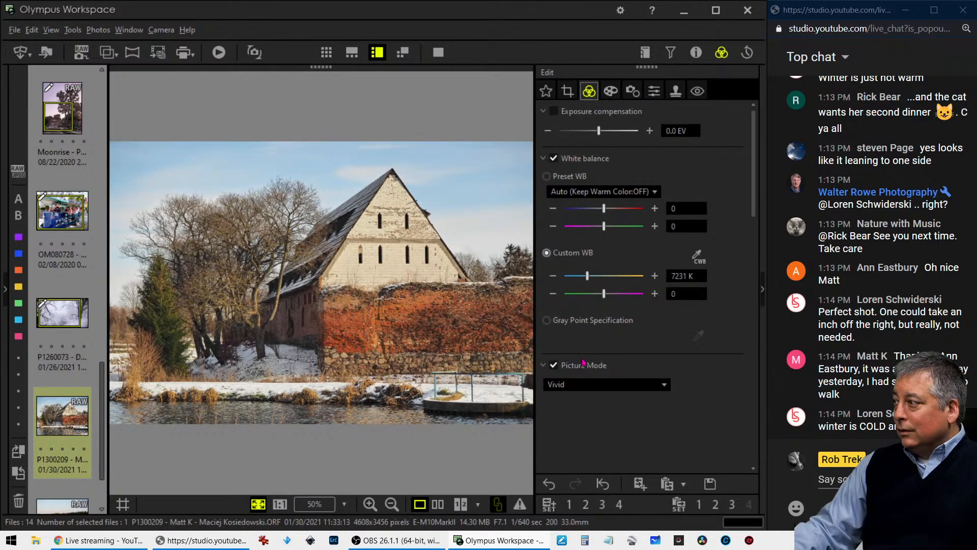
pyautogui.click(567, 90)
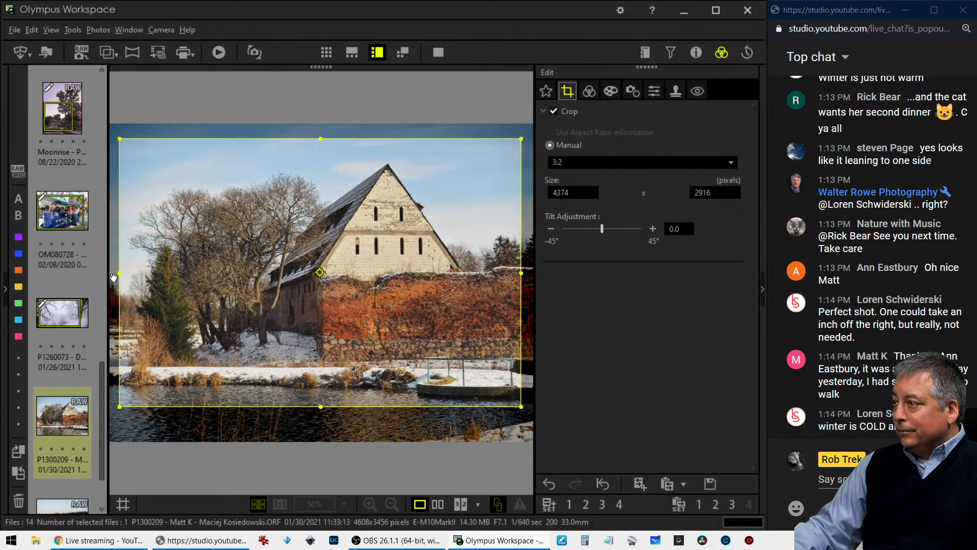
pyautogui.moveTo(119, 274); pyautogui.dragTo(113, 273)
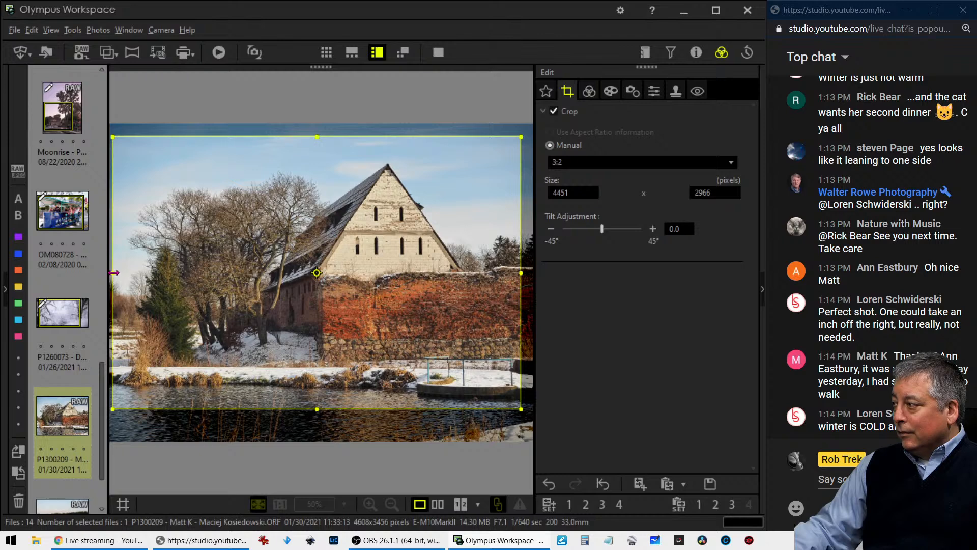
# - Try lowering the shadows on the barn photo's blue-channel tone curve, and reset the curve
pyautogui.click(589, 91)
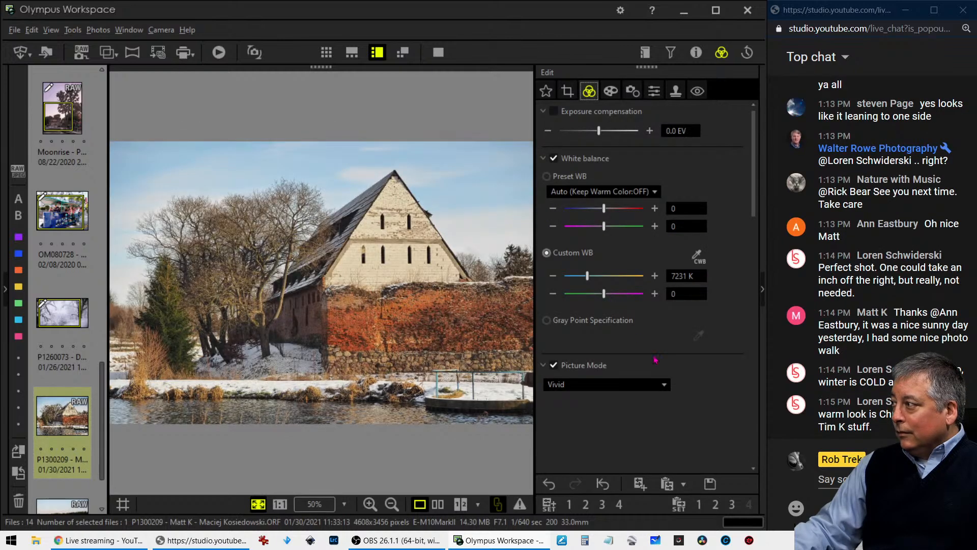
pyautogui.scroll(-10, 673, 371)
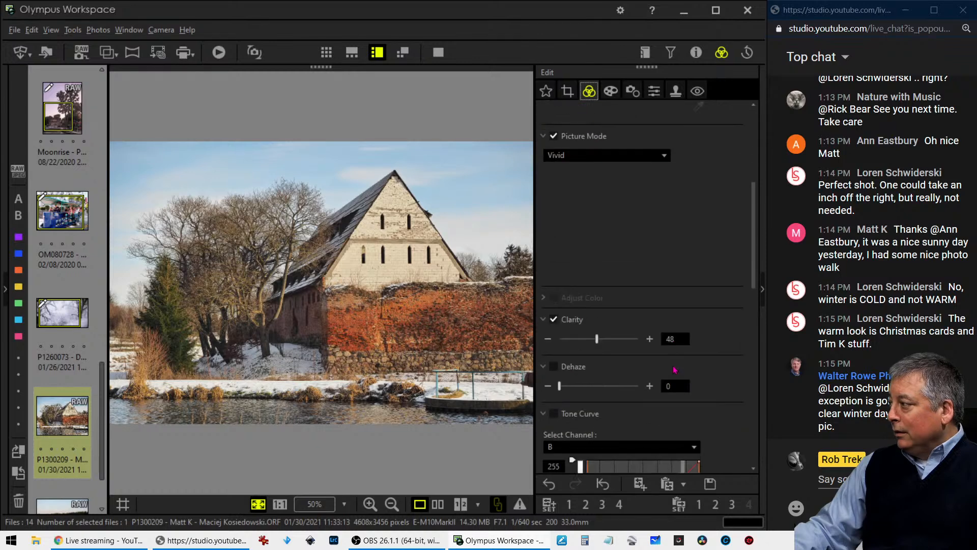
pyautogui.scroll(-2, 674, 370)
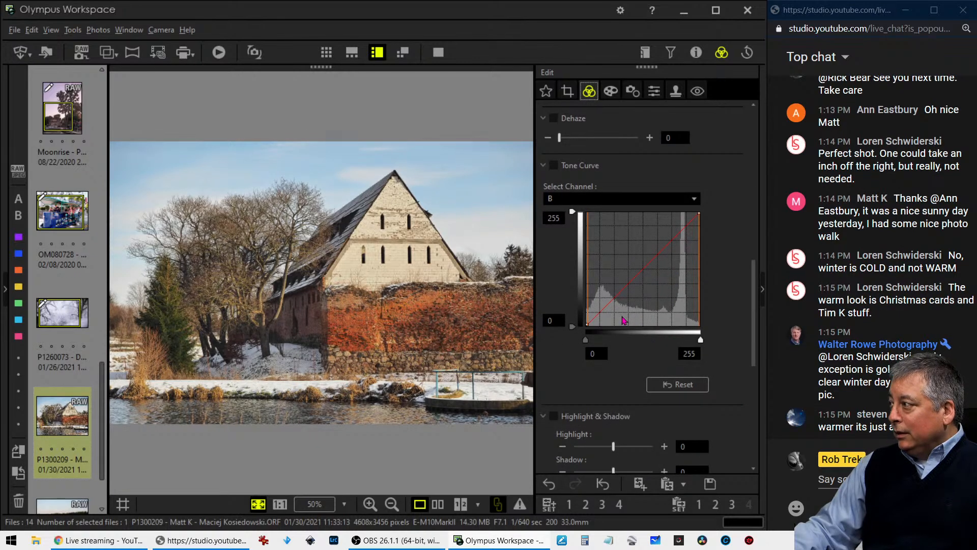
pyautogui.moveTo(607, 305); pyautogui.dragTo(607, 311)
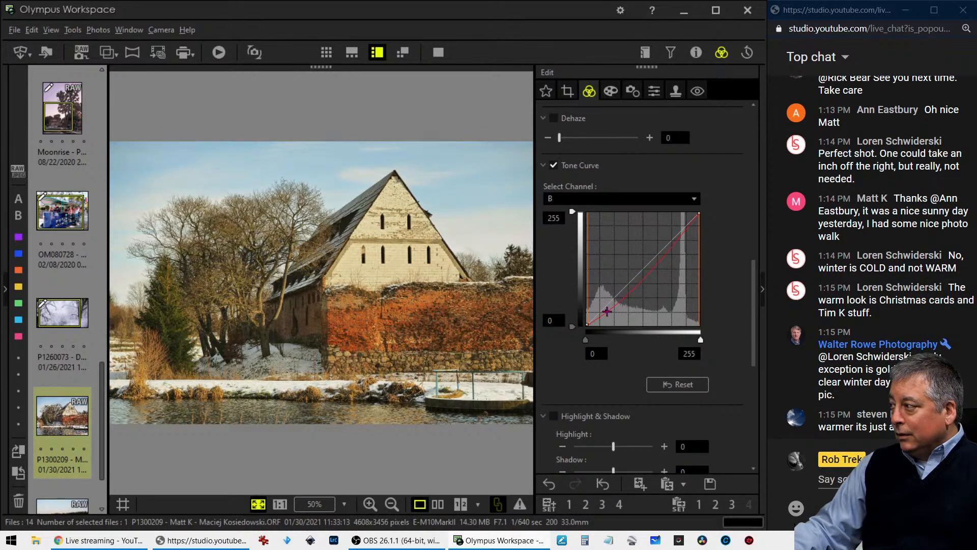
pyautogui.click(677, 384)
# - Add contrast to the barn photo with an RGB tone curve, pulling the shadows down and anchoring the highlights near the diagonal
pyautogui.click(623, 199)
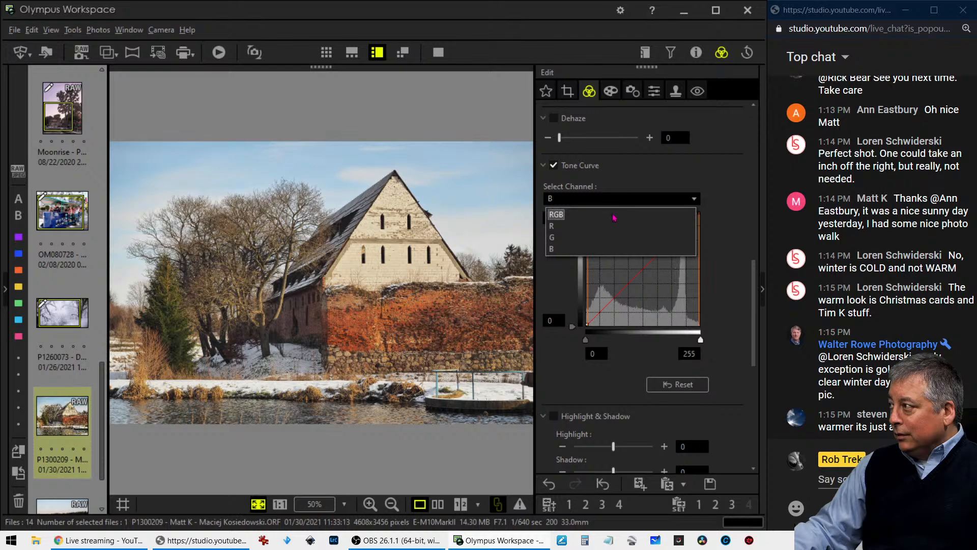
pyautogui.click(614, 215)
pyautogui.moveTo(605, 311); pyautogui.dragTo(604, 313)
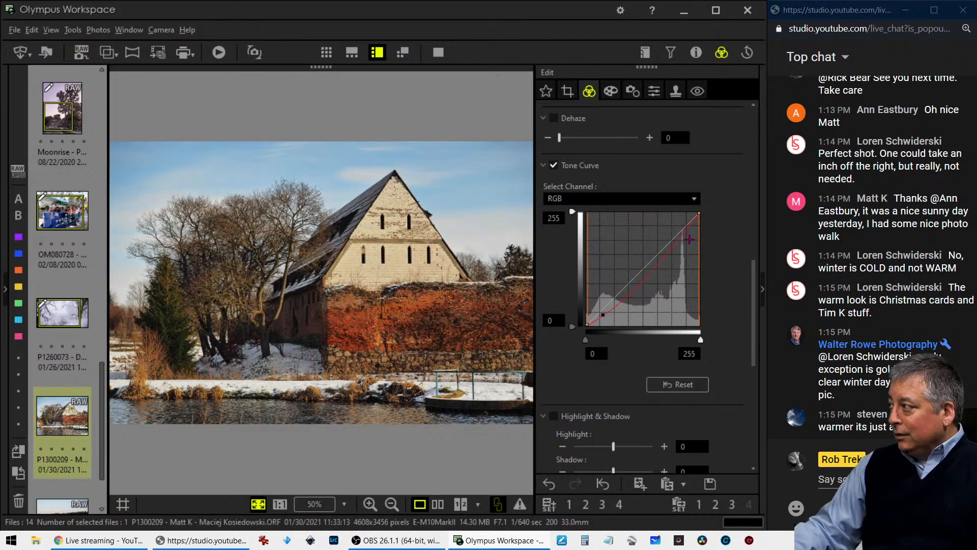
pyautogui.moveTo(686, 238); pyautogui.dragTo(680, 234)
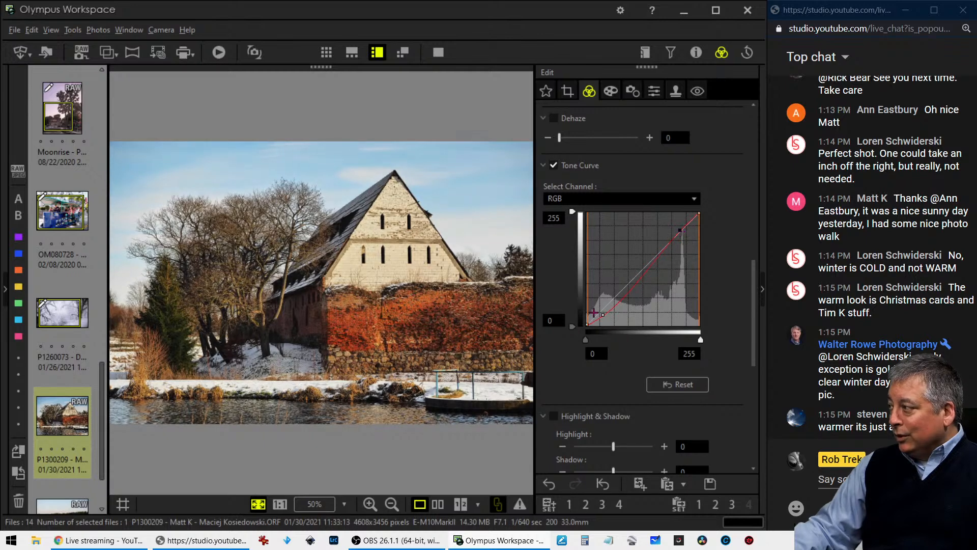
pyautogui.moveTo(602, 315); pyautogui.dragTo(604, 319)
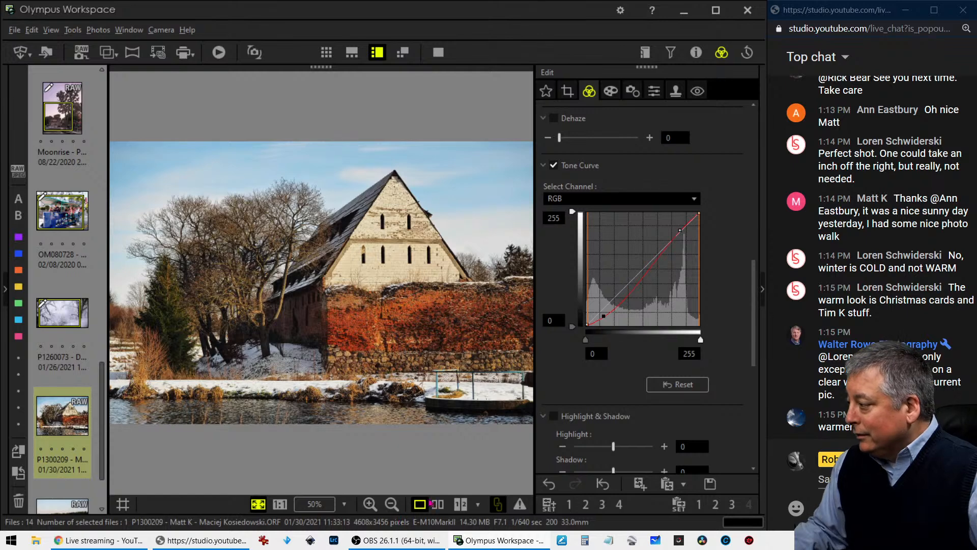
# - Compare the edited barn photo with the original side by side in full screen, checking the gable's brickwork up close
pyautogui.click(437, 504)
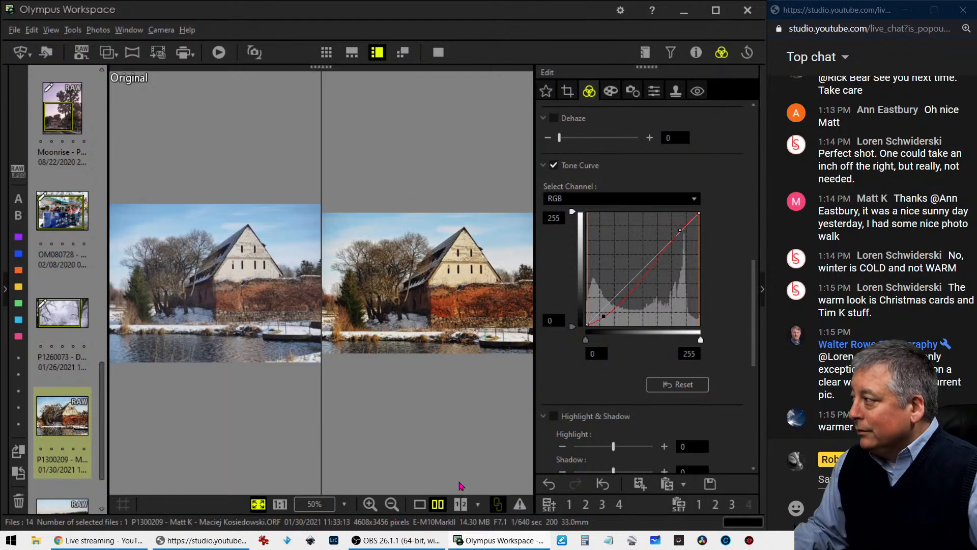
pyautogui.click(439, 52)
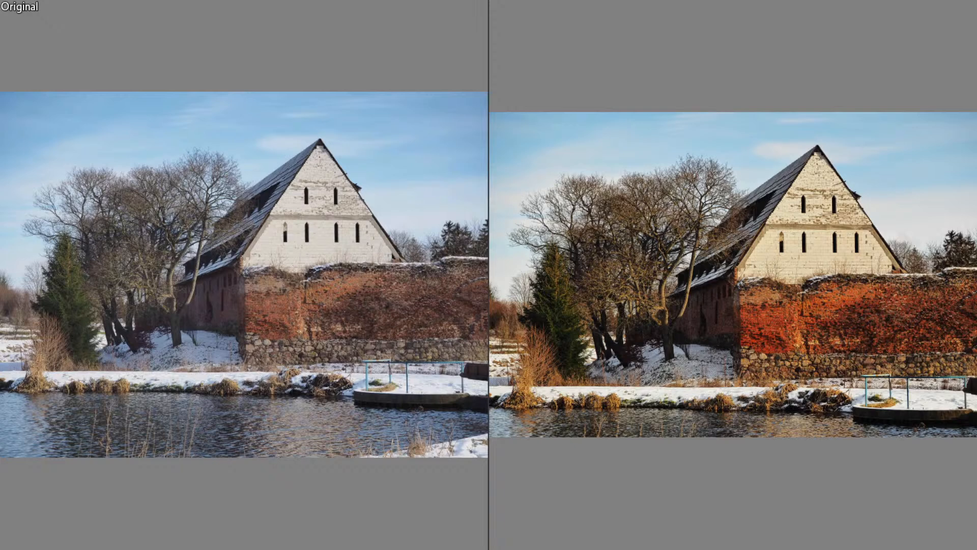
pyautogui.click(860, 221)
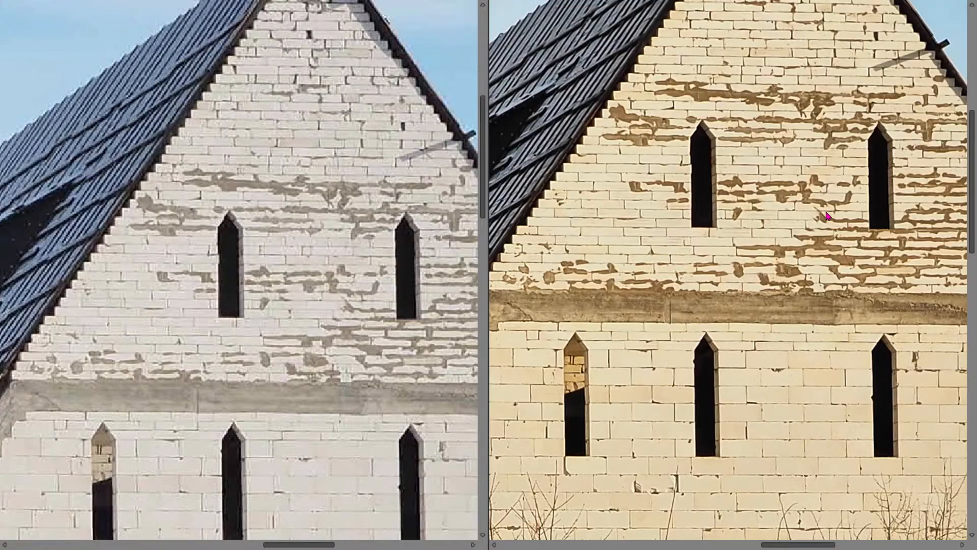
pyautogui.moveTo(780, 216); pyautogui.dragTo(778, 349)
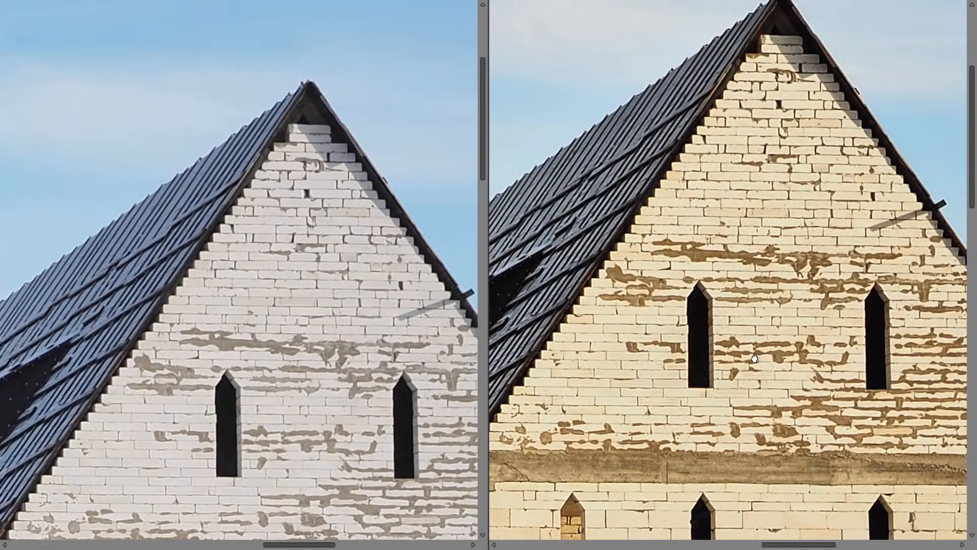
pyautogui.click(754, 359)
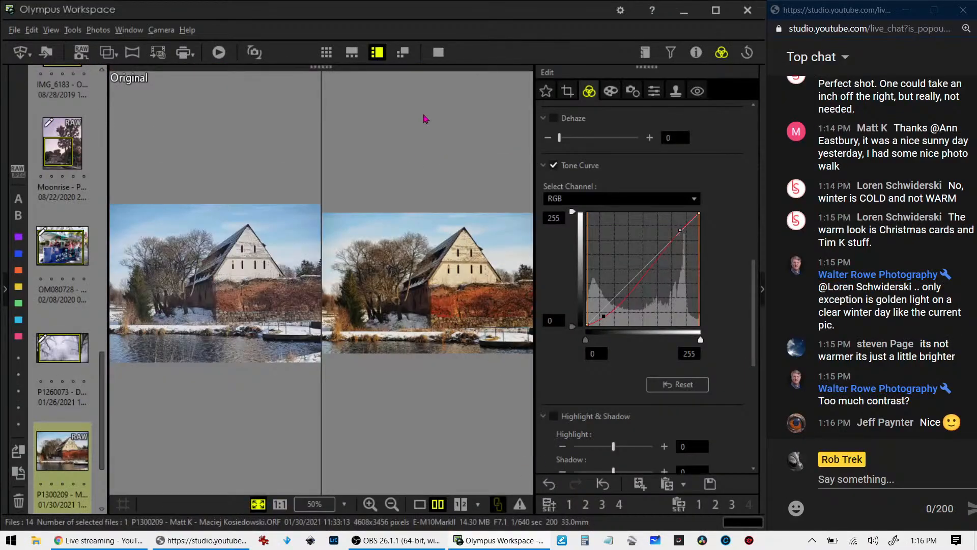
# - Preview the edited barn photo on its own in full screen, and return to the editing view
pyautogui.click(420, 504)
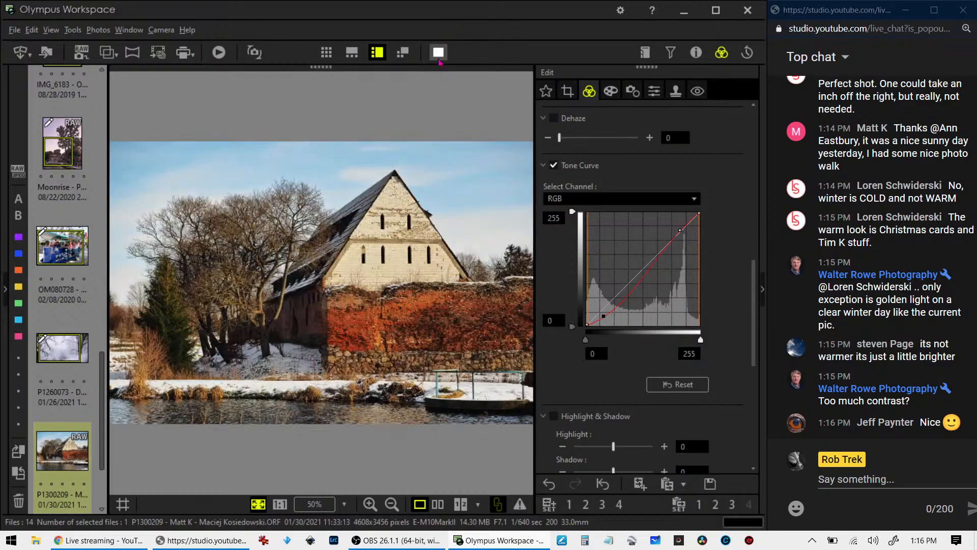
pyautogui.click(438, 52)
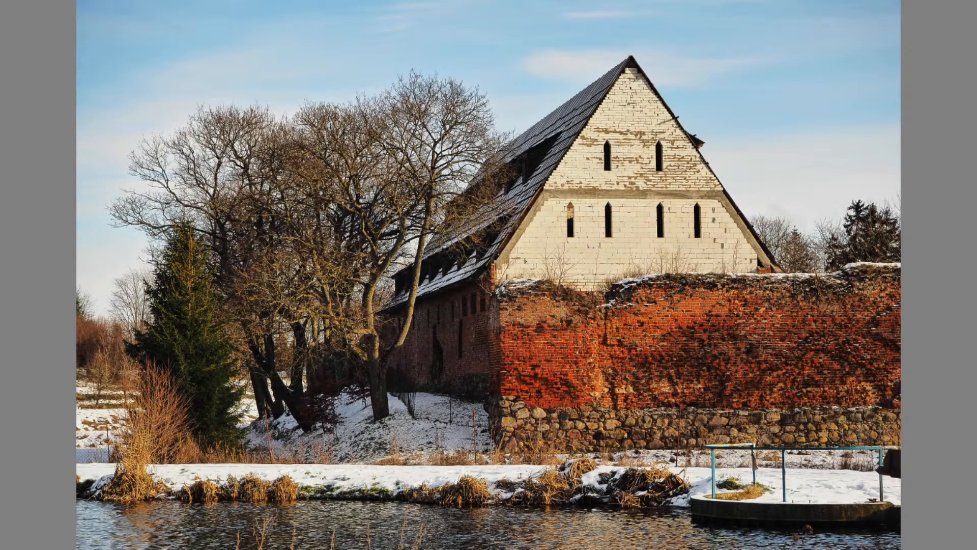
pyautogui.press('Escape')
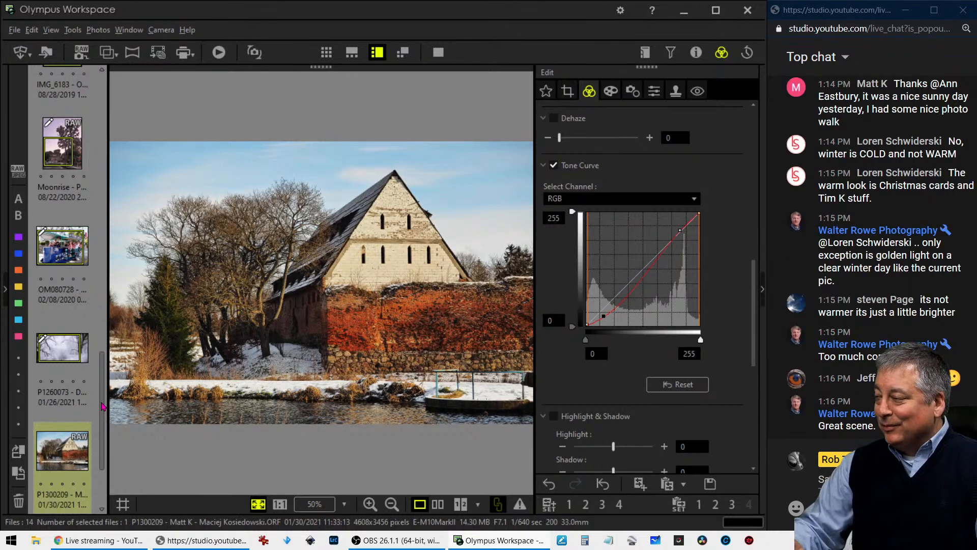
# - Open the lake photo P9130033 and examine the swan and dragon boats along the far shore at 1:1 magnification
pyautogui.scroll(-2, 73, 416)
pyautogui.click(73, 416)
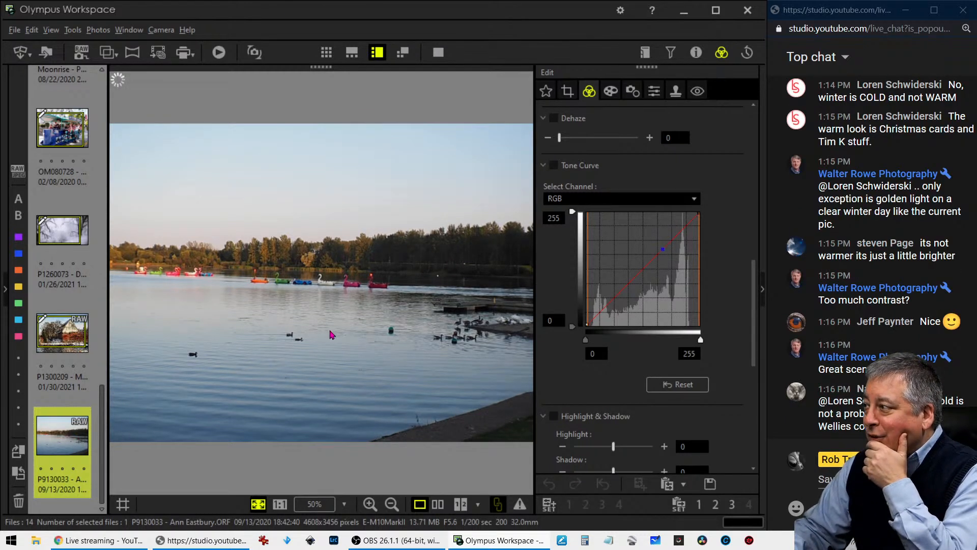
pyautogui.click(328, 291)
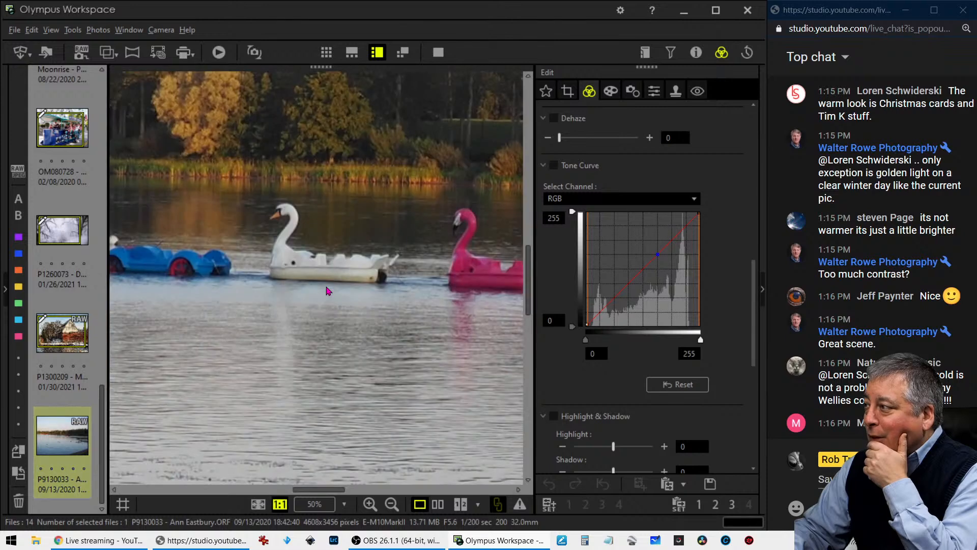
pyautogui.hscroll(-5, 237, 278)
pyautogui.hscroll(-8, 237, 280)
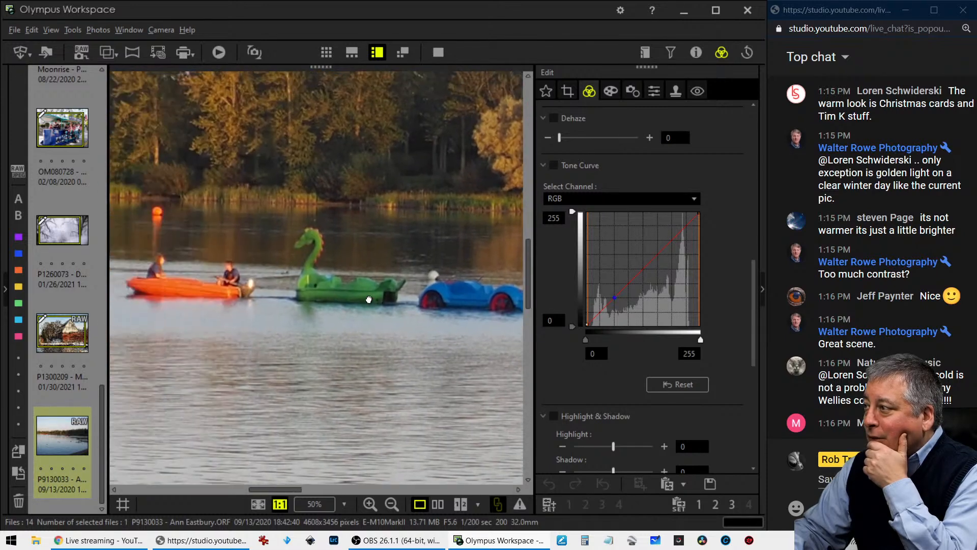
pyautogui.moveTo(261, 292); pyautogui.dragTo(269, 296)
pyautogui.hscroll(-10, 233, 296)
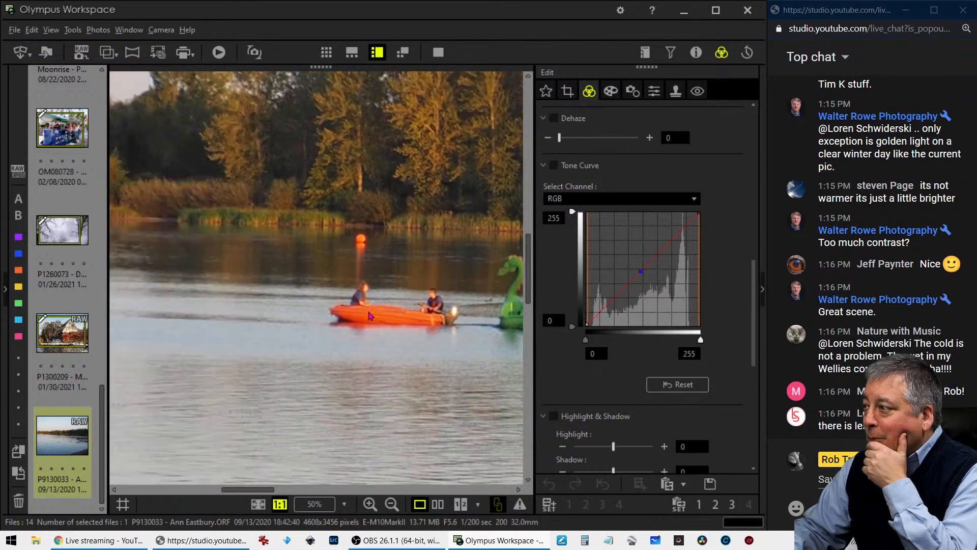
pyautogui.moveTo(302, 339); pyautogui.dragTo(331, 345)
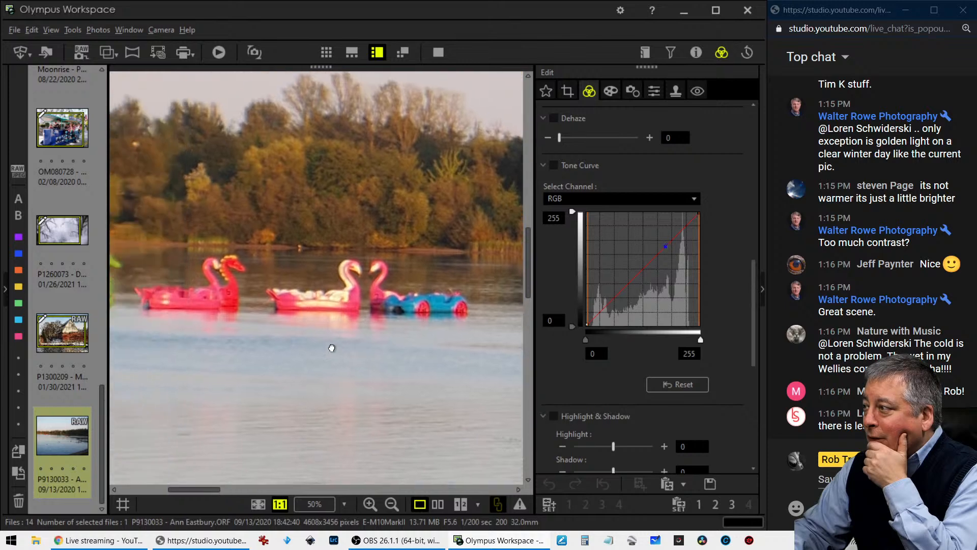
pyautogui.moveTo(233, 331); pyautogui.dragTo(499, 360)
pyautogui.moveTo(293, 339); pyautogui.dragTo(389, 360)
pyautogui.moveTo(471, 357); pyautogui.dragTo(161, 326)
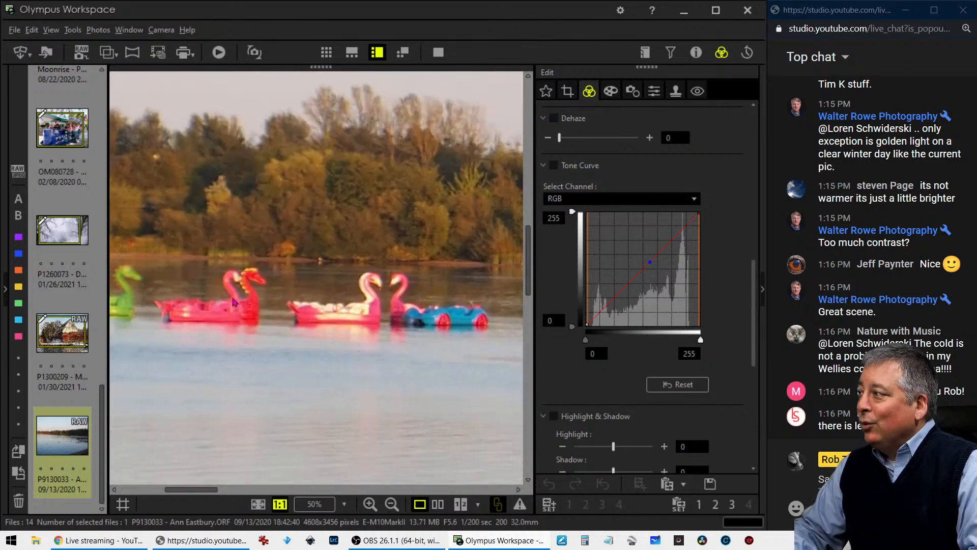
pyautogui.doubleClick(327, 292)
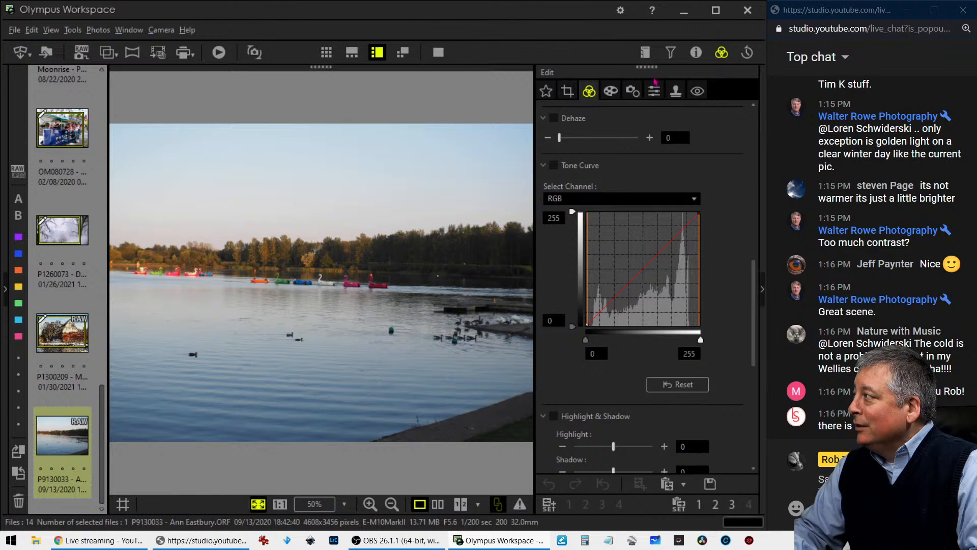
# - Check the lake photo's shooting properties, including lens, focal length, aperture, shutter speed and ISO
pyautogui.click(696, 52)
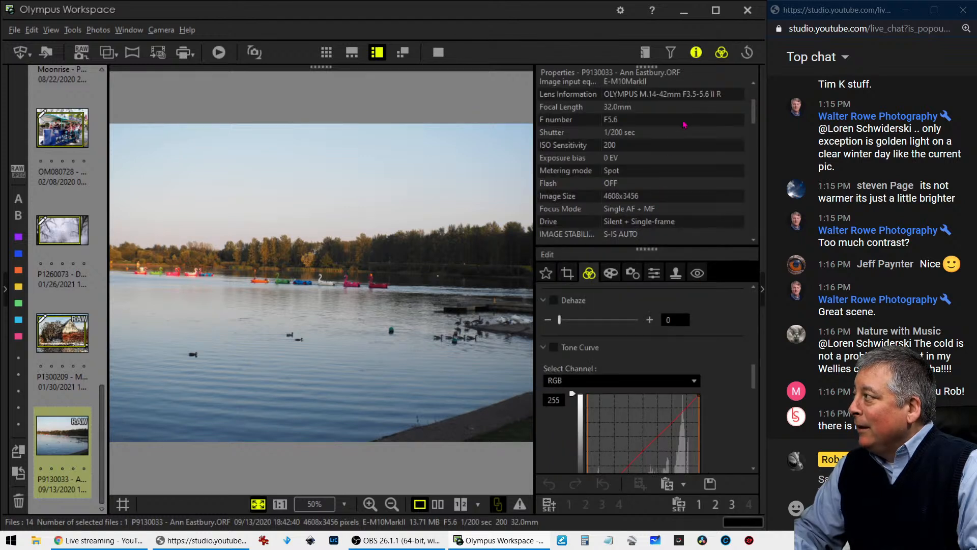
pyautogui.scroll(2, 684, 125)
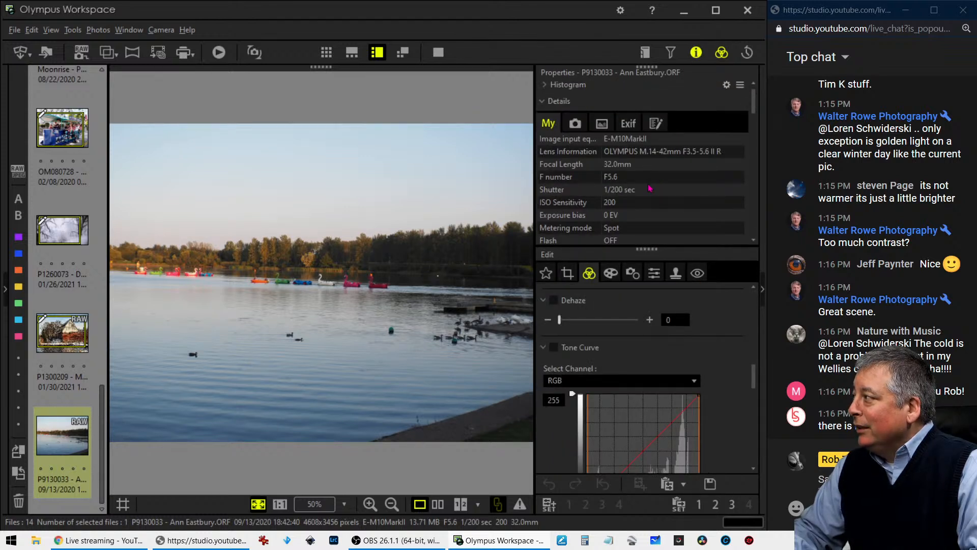
pyautogui.scroll(-2, 648, 191)
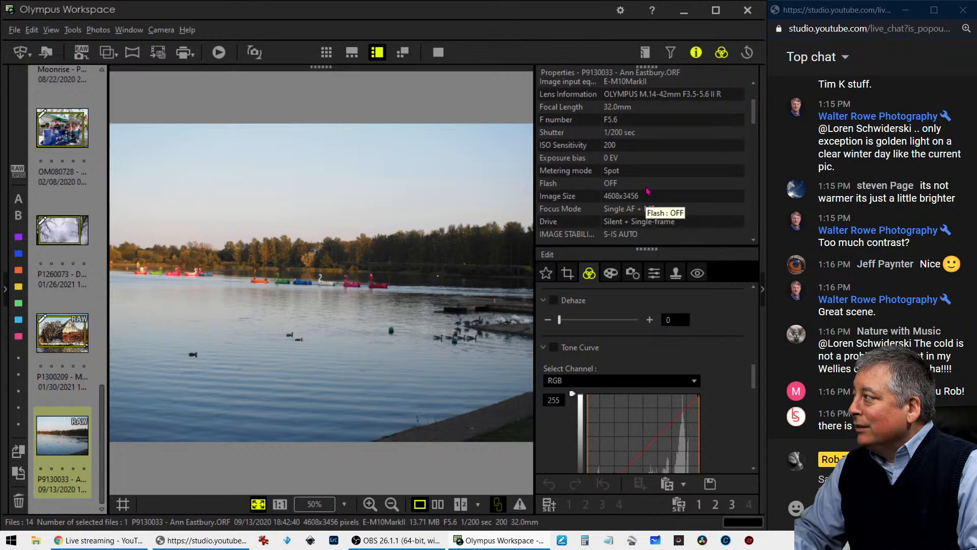
pyautogui.click(697, 57)
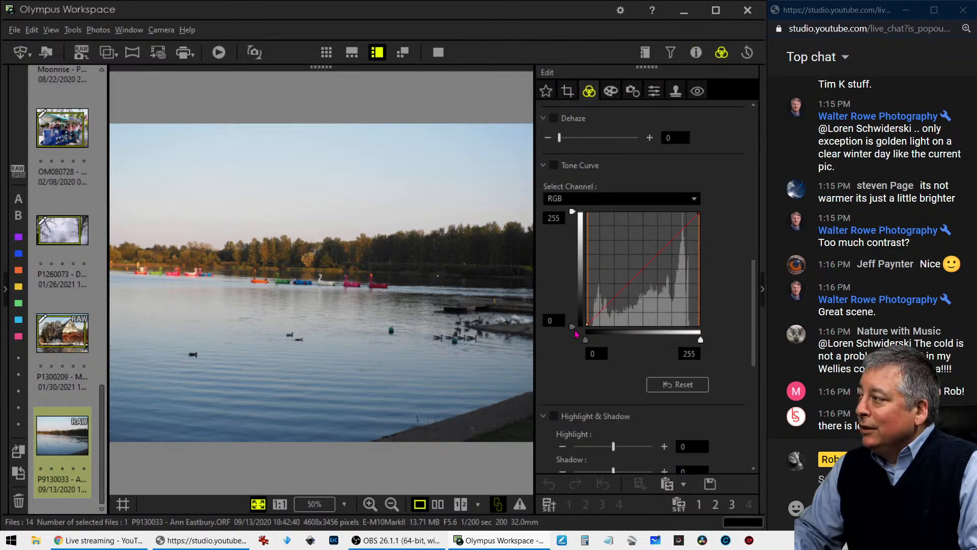
# - Straighten the lake photo with a tilt adjustment of -2.1, and switch its crop frame to portrait orientation
pyautogui.click(568, 91)
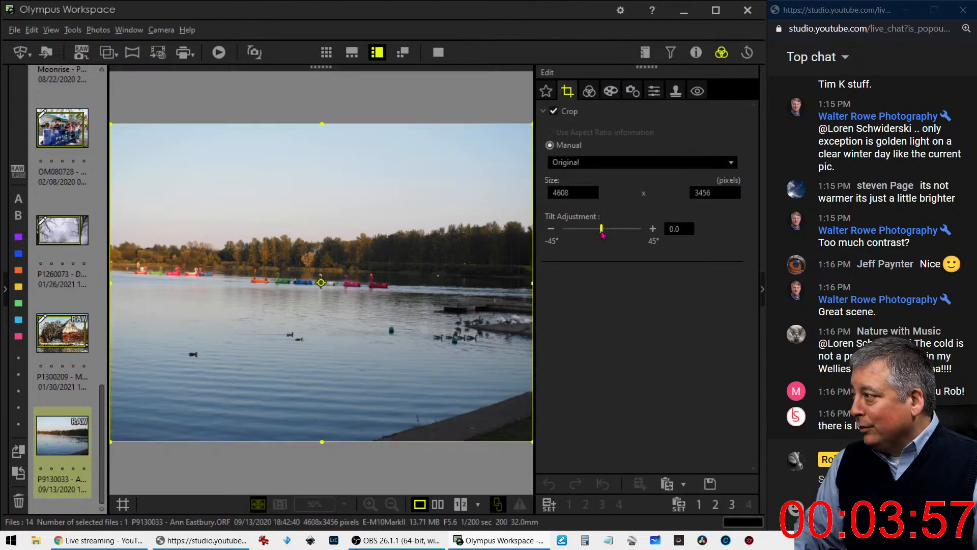
pyautogui.moveTo(605, 234); pyautogui.dragTo(602, 236)
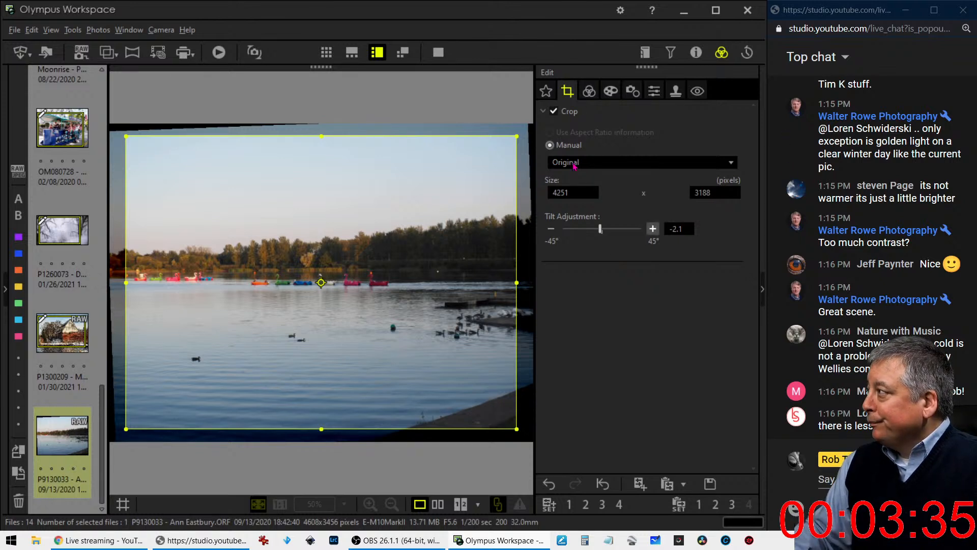
pyautogui.click(323, 283)
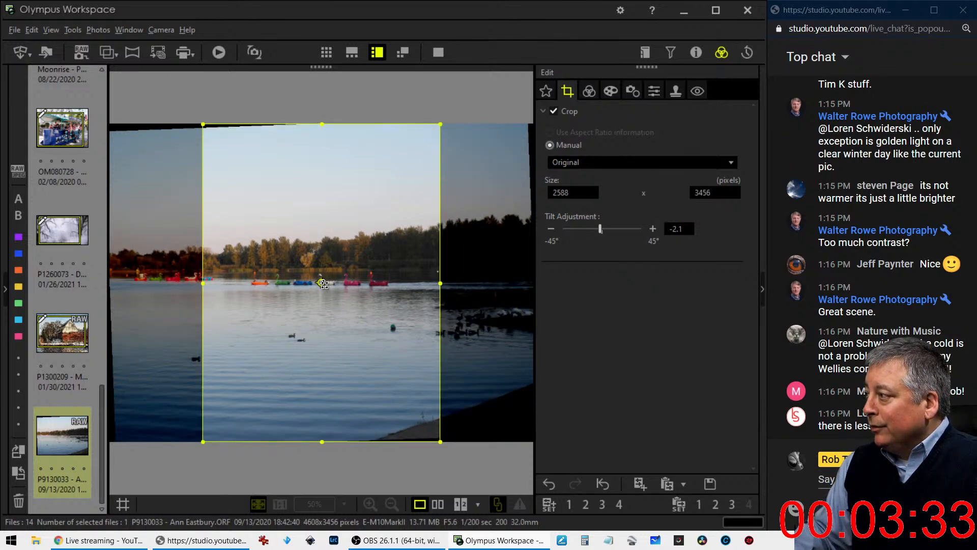
pyautogui.click(323, 283)
pyautogui.click(320, 281)
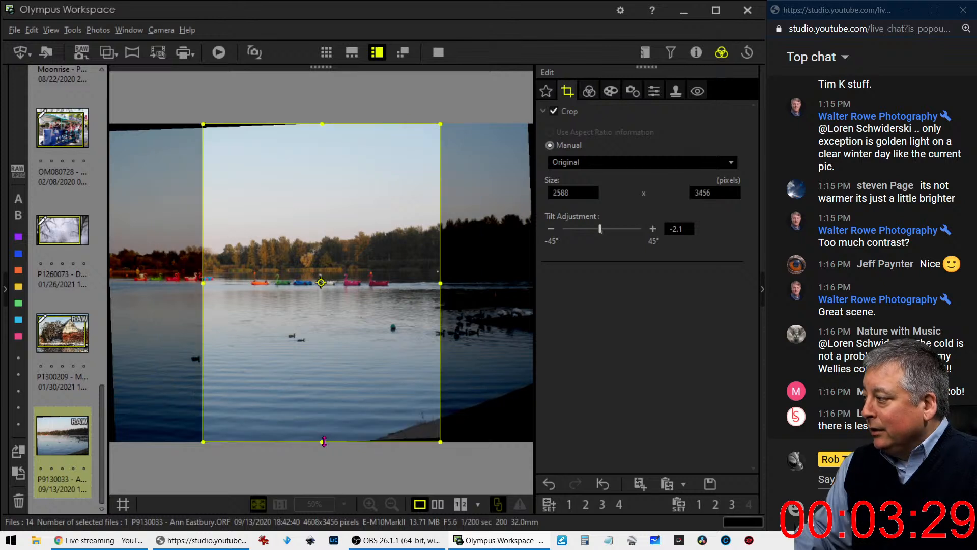
# - Set the lake photo's portrait crop to 4:3, reduce it to 2129 x 2840 pixels, and position it over the white swan boat and ducks
pyautogui.moveTo(323, 441); pyautogui.dragTo(323, 367)
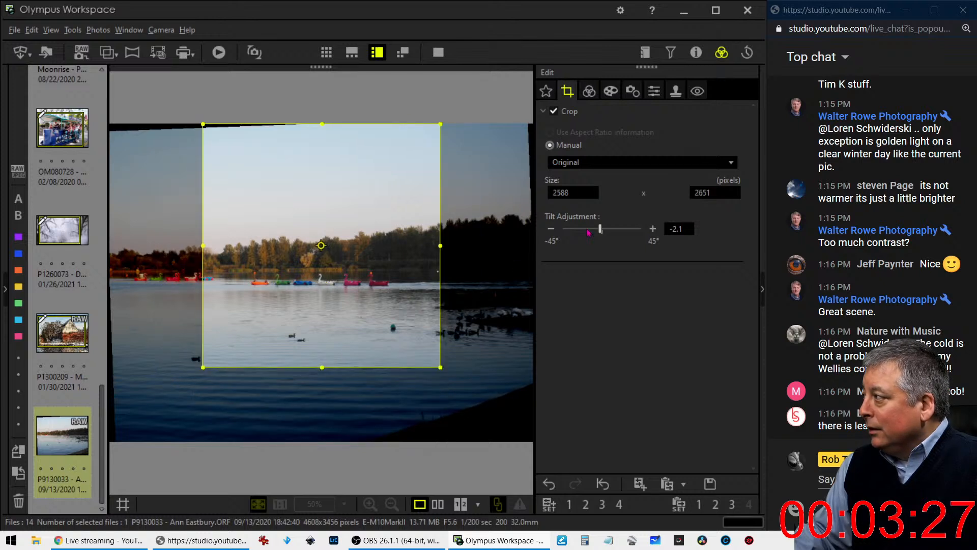
pyautogui.click(578, 165)
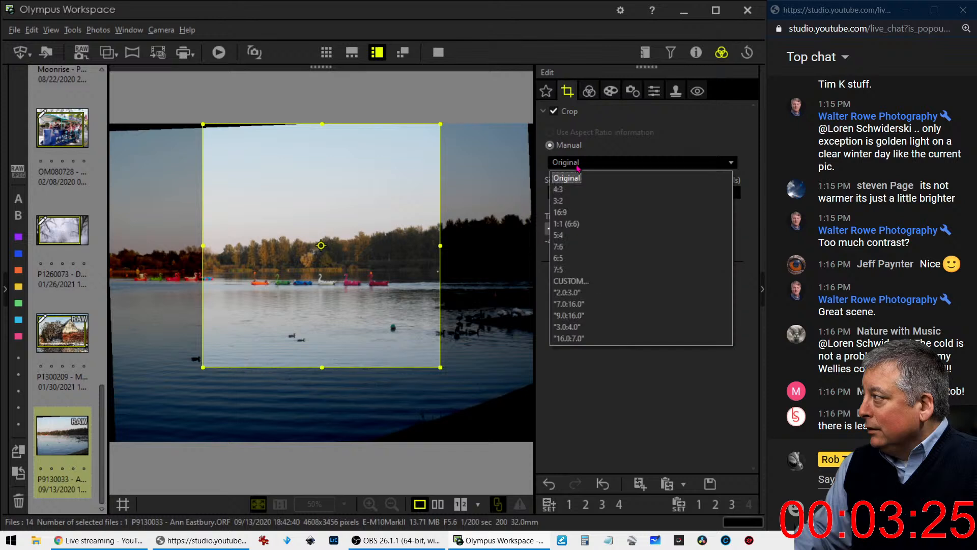
pyautogui.click(558, 189)
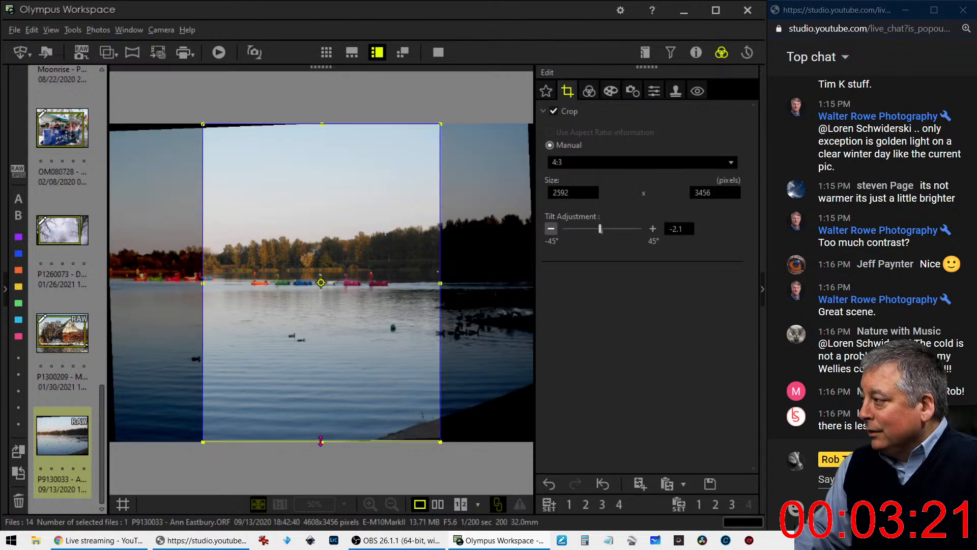
pyautogui.moveTo(321, 441); pyautogui.dragTo(322, 406)
pyautogui.moveTo(345, 324); pyautogui.dragTo(409, 342)
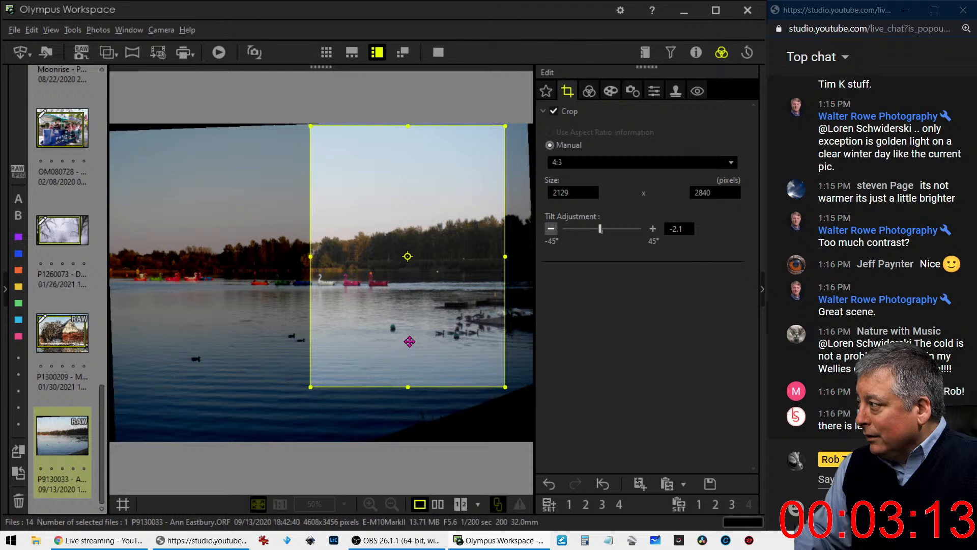
# - Move the portrait crop over the jetty and shoreline geese, and inspect the geese at 1:1 magnification
pyautogui.moveTo(427, 171); pyautogui.dragTo(476, 230)
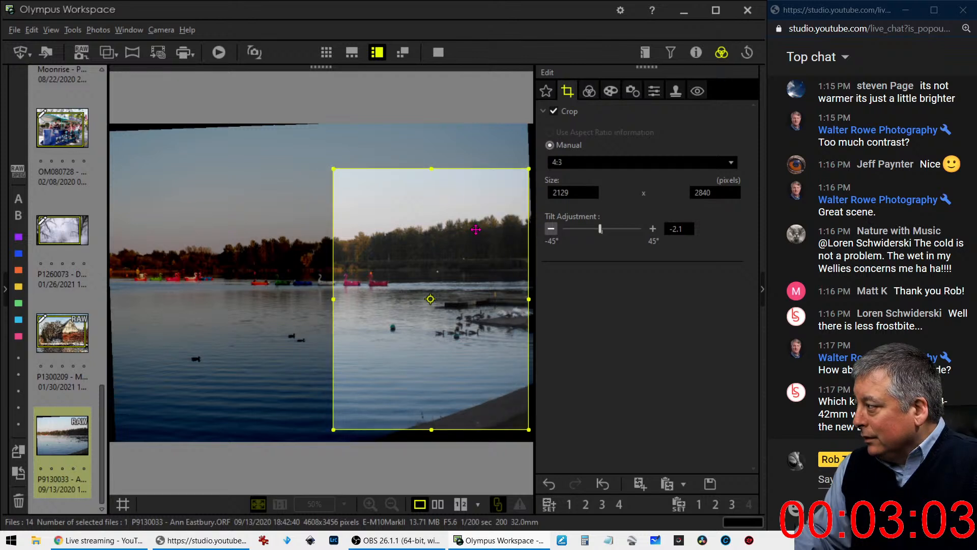
pyautogui.click(591, 94)
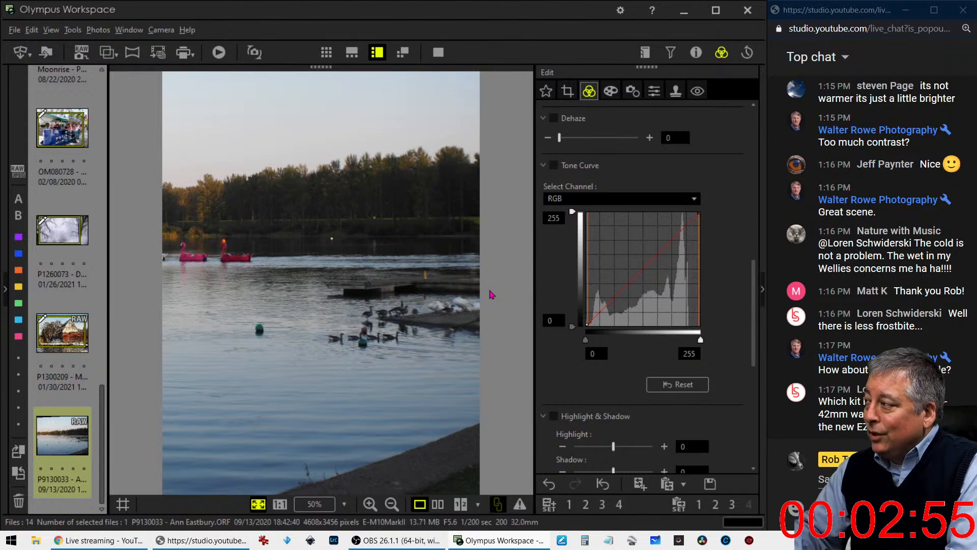
pyautogui.click(391, 318)
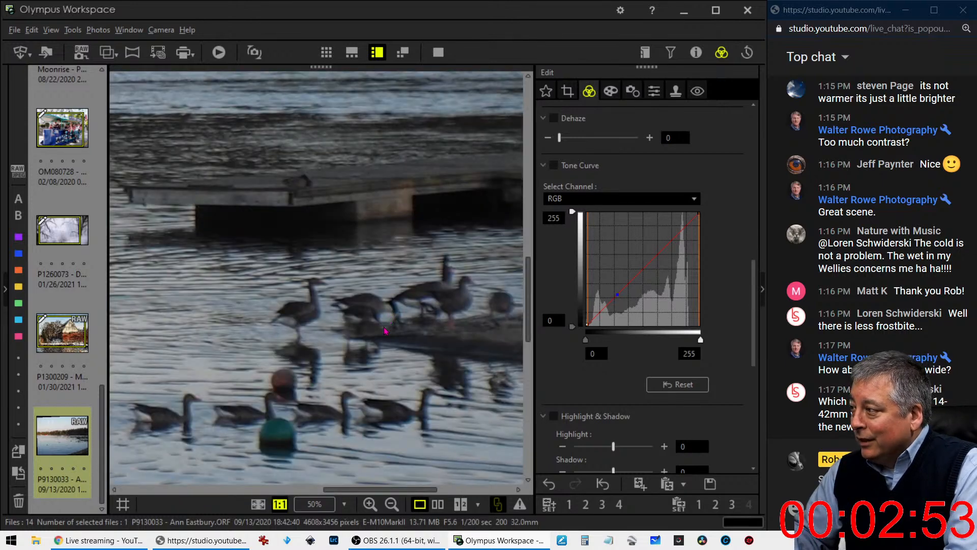
pyautogui.click(385, 331)
pyautogui.click(355, 333)
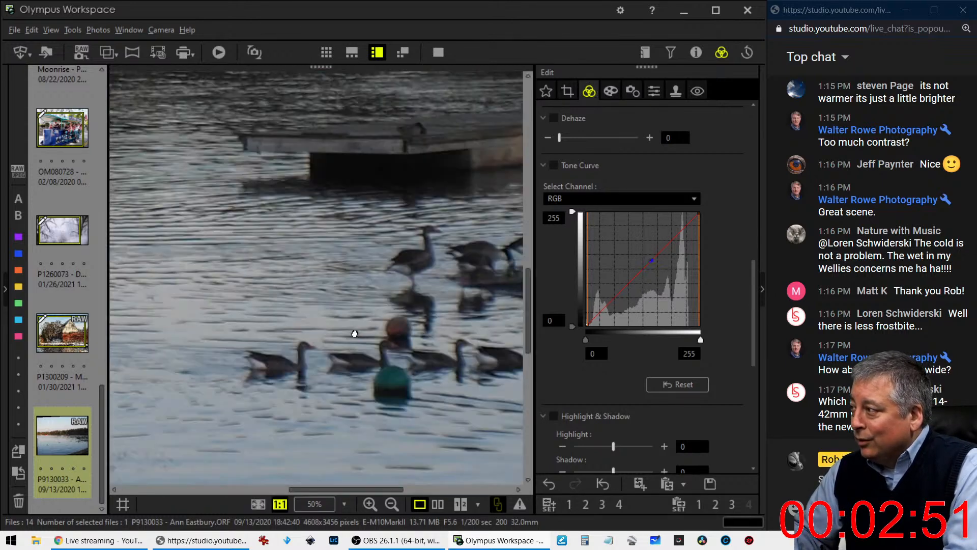
pyautogui.click(354, 334)
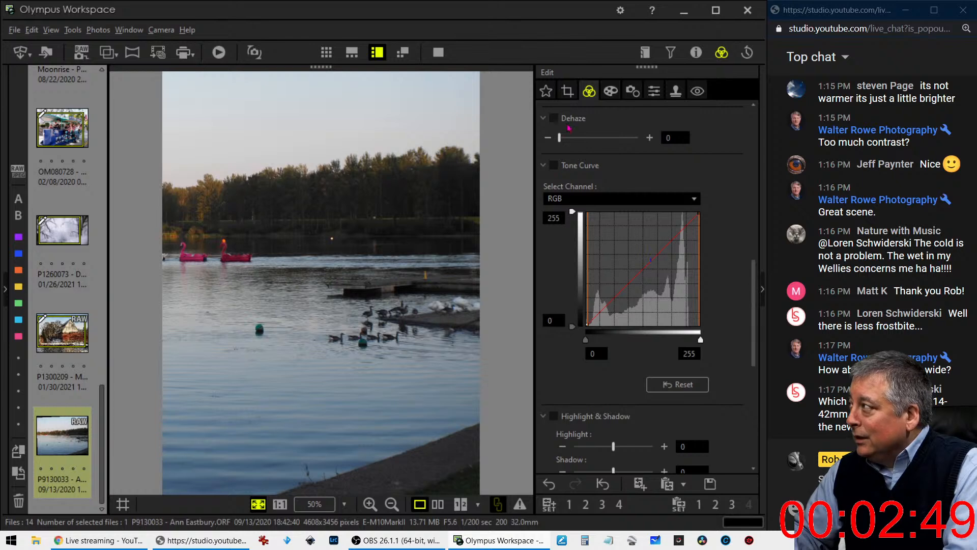
# - Switch the 4:3 crop to landscape at 2840 x 2129 pixels and position it over the swan and dragon boats
pyautogui.click(568, 91)
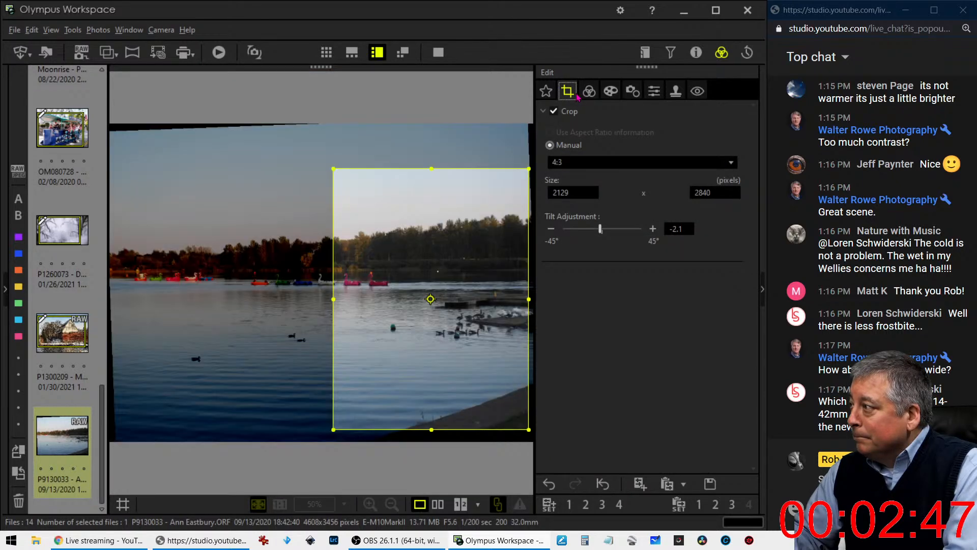
pyautogui.click(386, 279)
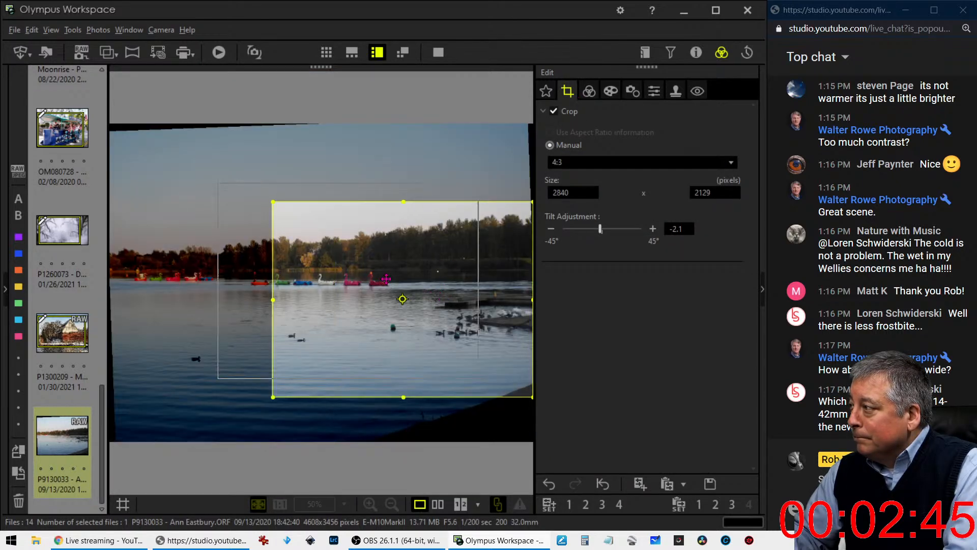
pyautogui.moveTo(386, 279); pyautogui.dragTo(331, 270)
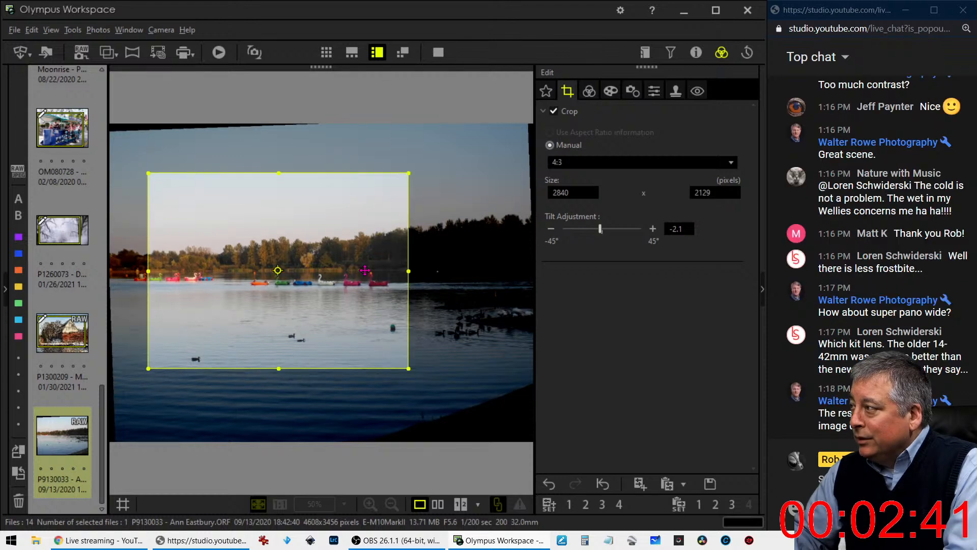
# - Try a 3:2 crop, switch it to 16:9, reduce it to 2889 x 1625 pixels around the boats, and preview it
pyautogui.click(606, 164)
pyautogui.click(593, 200)
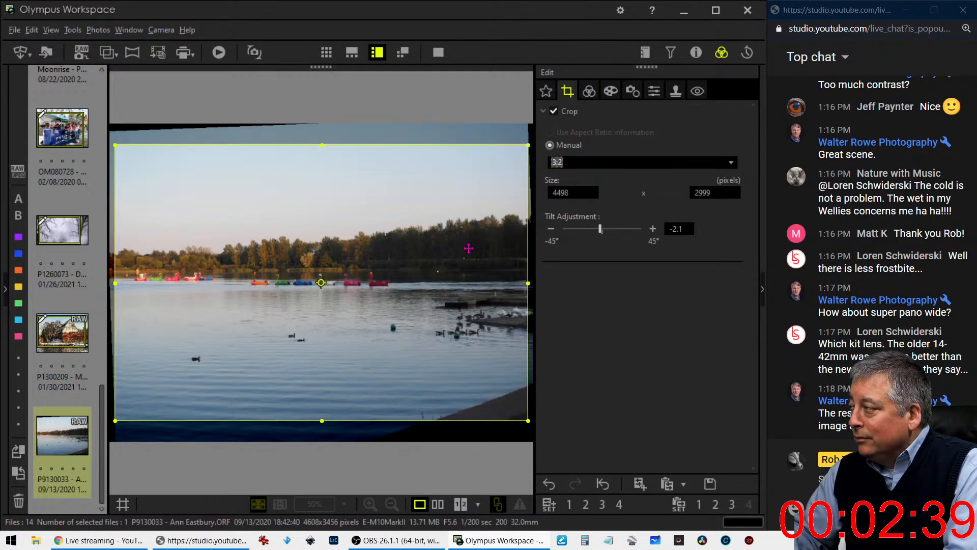
pyautogui.click(606, 162)
pyautogui.click(565, 213)
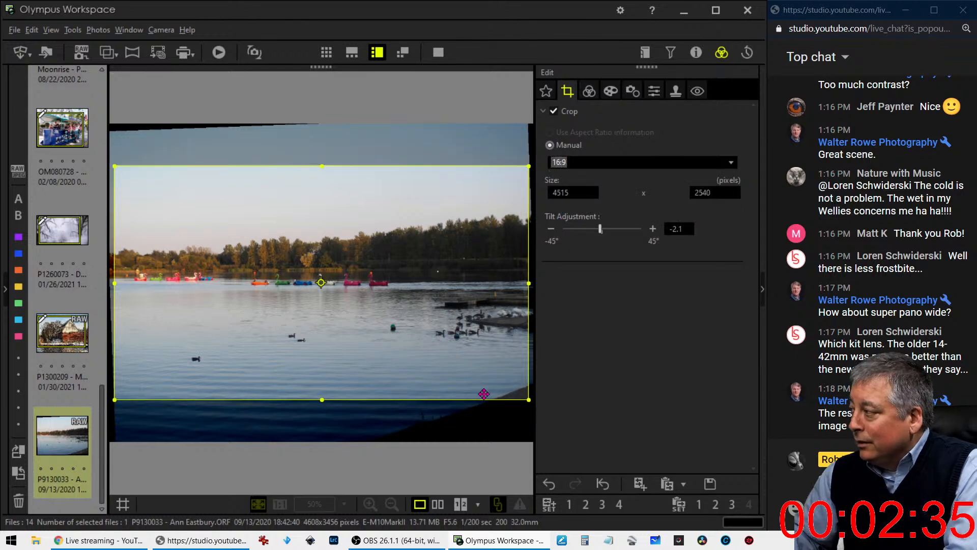
pyautogui.moveTo(529, 399); pyautogui.dragTo(412, 334)
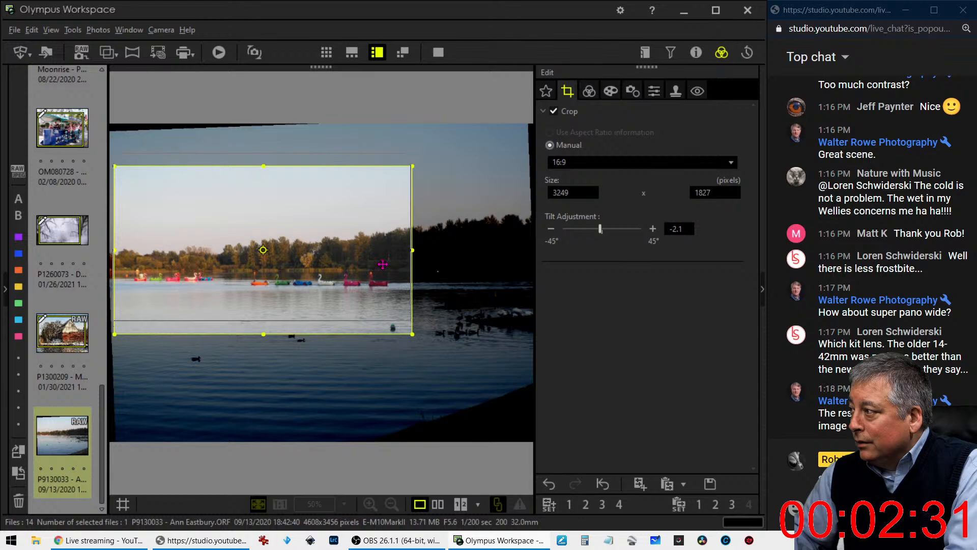
pyautogui.moveTo(274, 179); pyautogui.dragTo(268, 170)
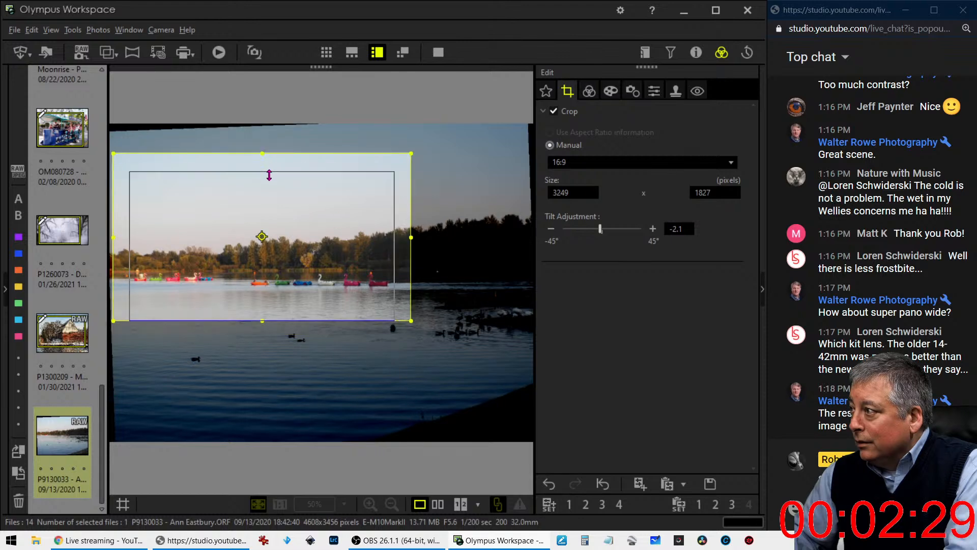
pyautogui.moveTo(288, 214); pyautogui.dragTo(304, 225)
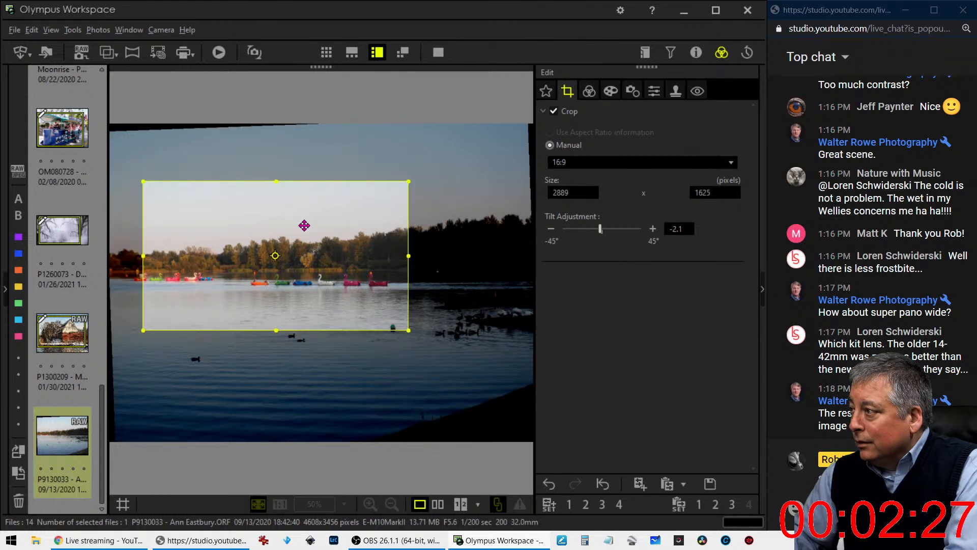
pyautogui.click(589, 91)
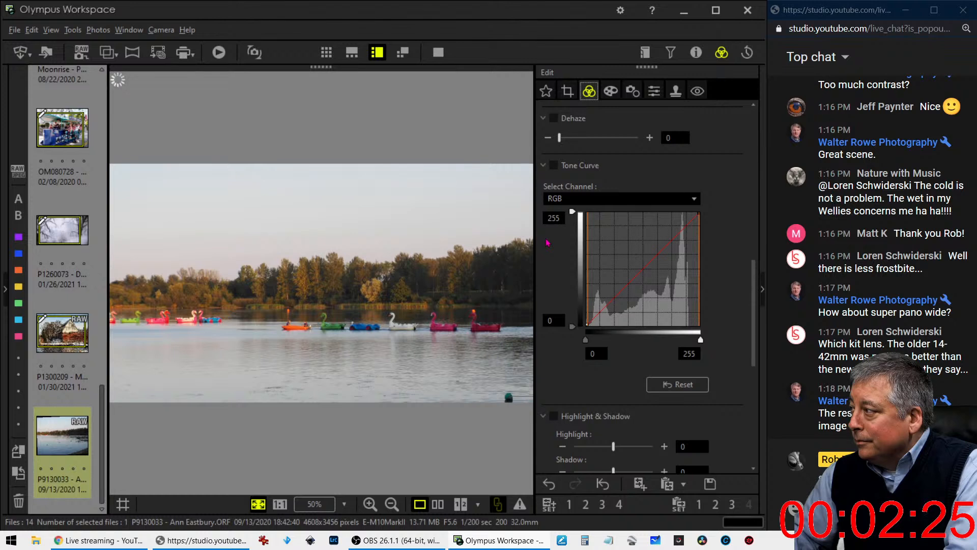
# - Tighten the 16:9 crop to 2601 x 1463 pixels around the boats and far shore, and preview the cropped photo
pyautogui.click(567, 91)
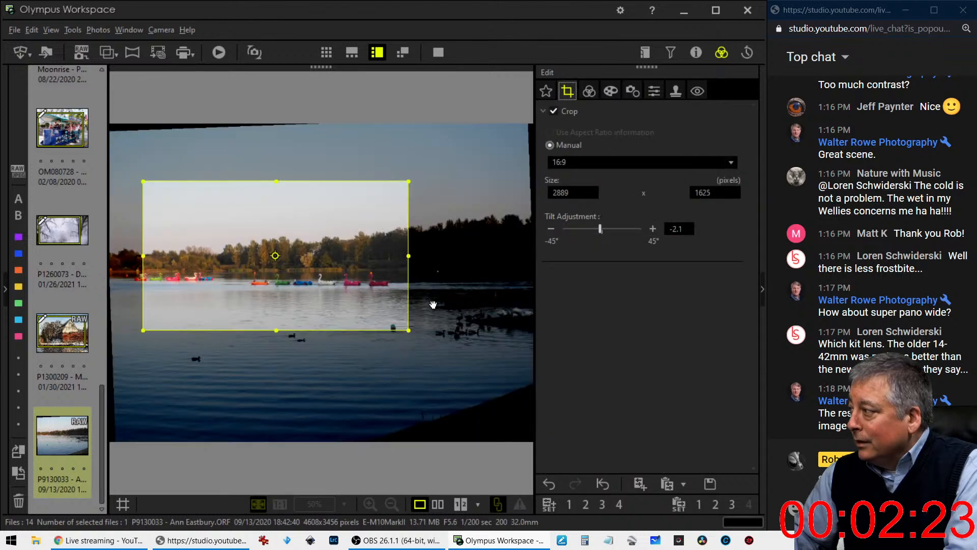
pyautogui.moveTo(409, 329); pyautogui.dragTo(382, 297)
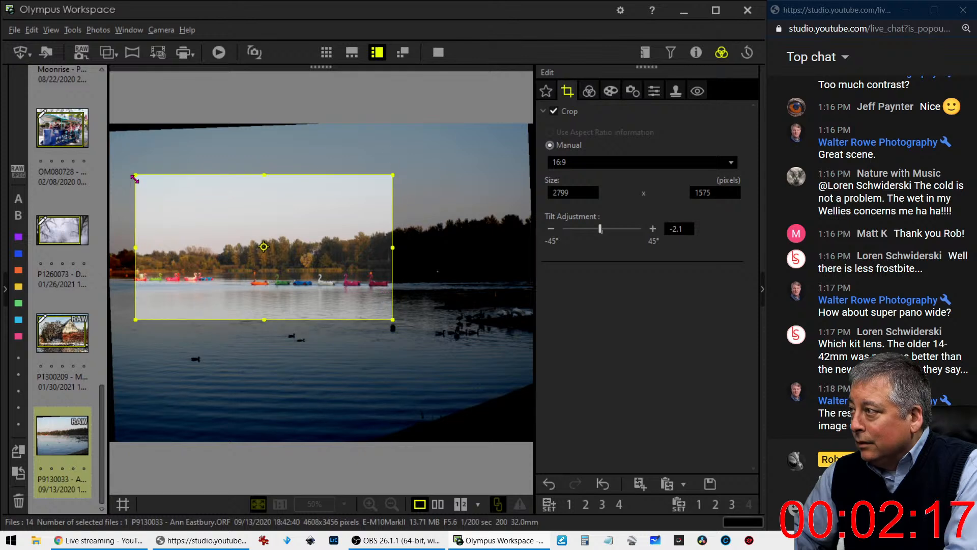
pyautogui.moveTo(136, 175); pyautogui.dragTo(154, 184)
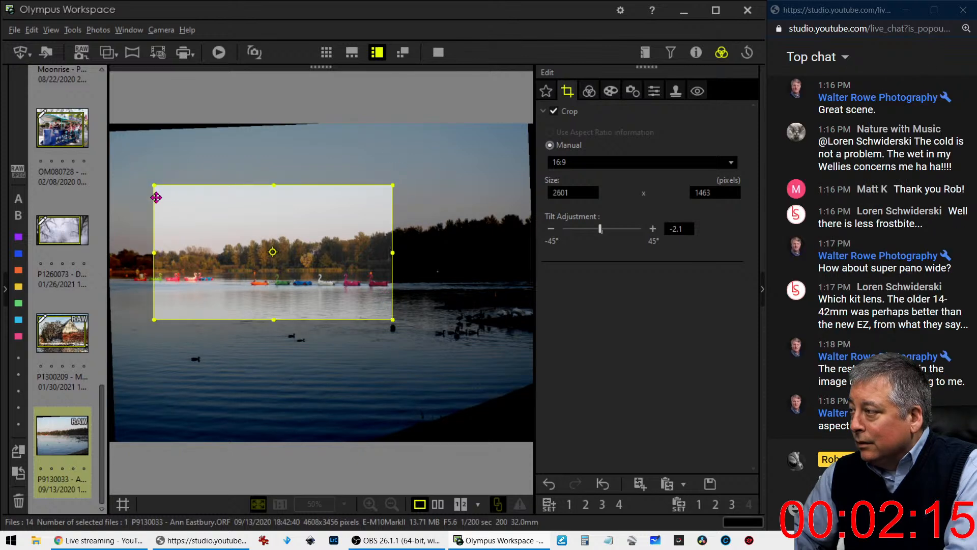
pyautogui.click(589, 91)
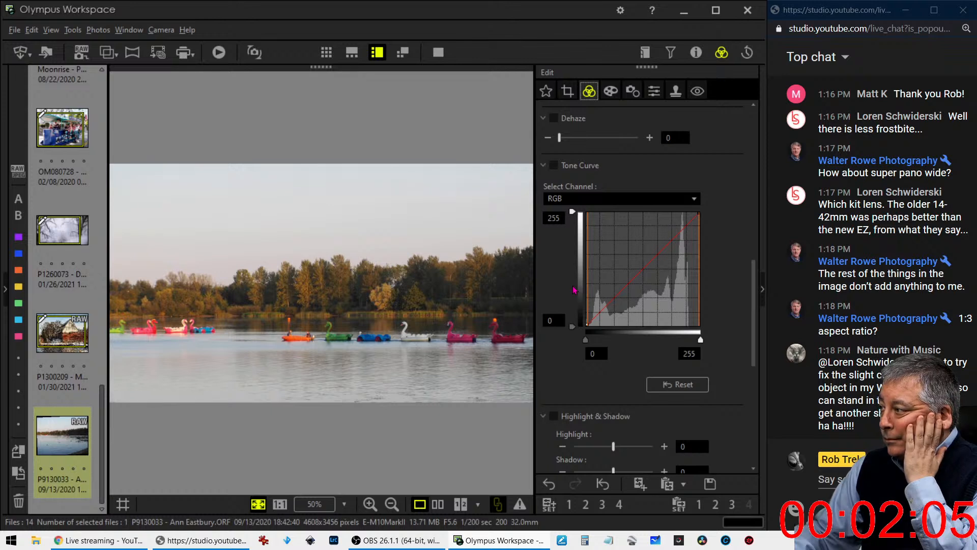
pyautogui.click(605, 200)
# - Set the crop to the custom 16.0:7.0 ratio, reduce it to 3240 x 1418 pixels around all the boats, and preview it
pyautogui.click(568, 91)
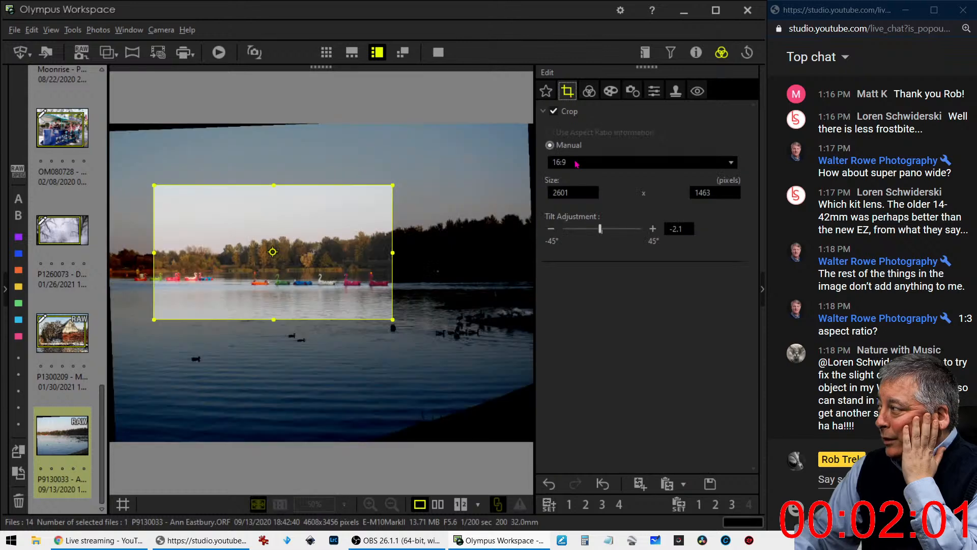
pyautogui.click(590, 162)
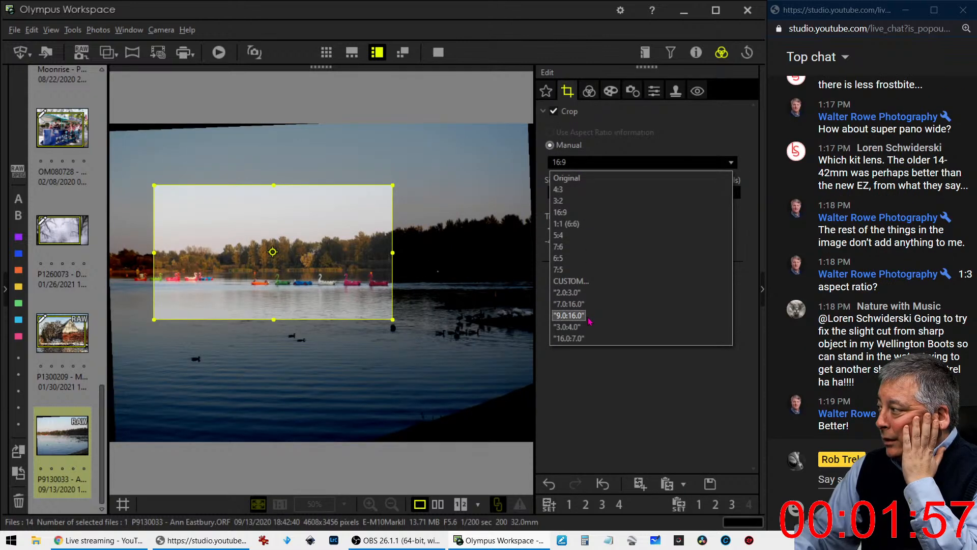
pyautogui.click(570, 338)
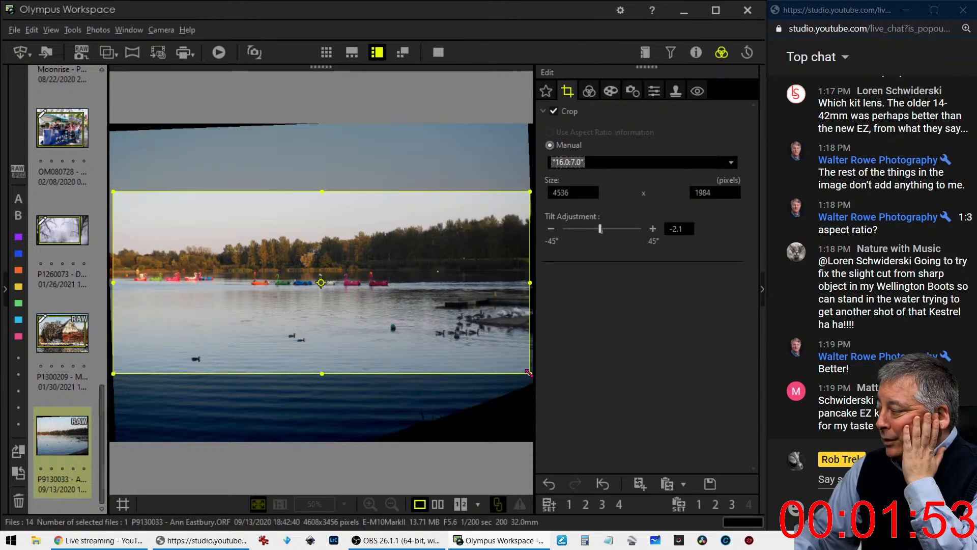
pyautogui.moveTo(529, 373); pyautogui.dragTo(411, 321)
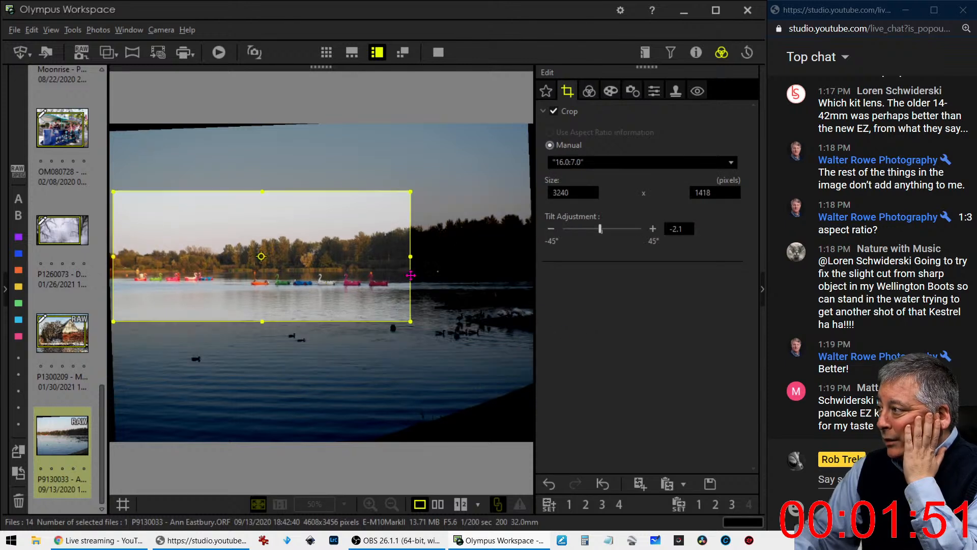
pyautogui.click(588, 91)
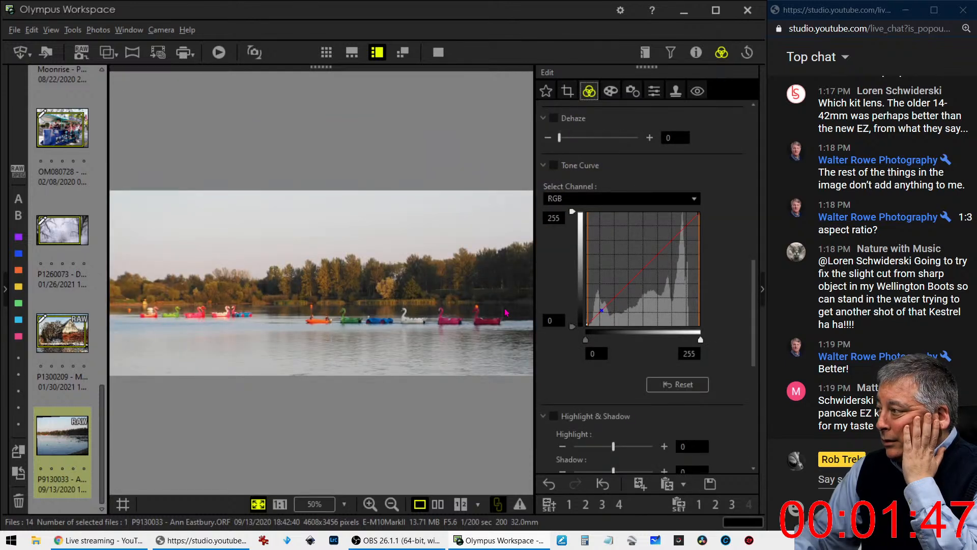
# - Set the lake photo's sharpness to 2.0
pyautogui.click(632, 91)
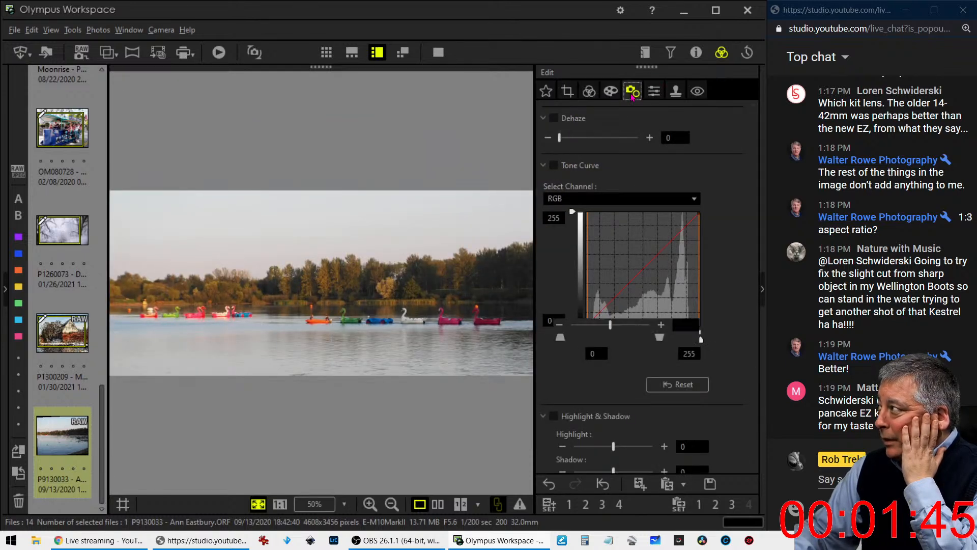
pyautogui.click(654, 90)
pyautogui.moveTo(601, 131); pyautogui.dragTo(636, 131)
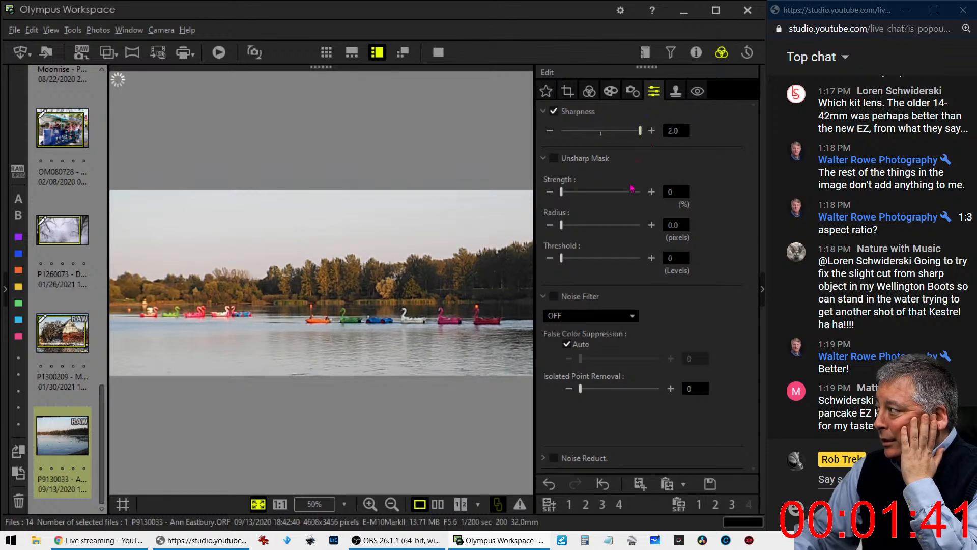
# - Set the lake photo's clarity to 36
pyautogui.click(611, 90)
pyautogui.click(588, 90)
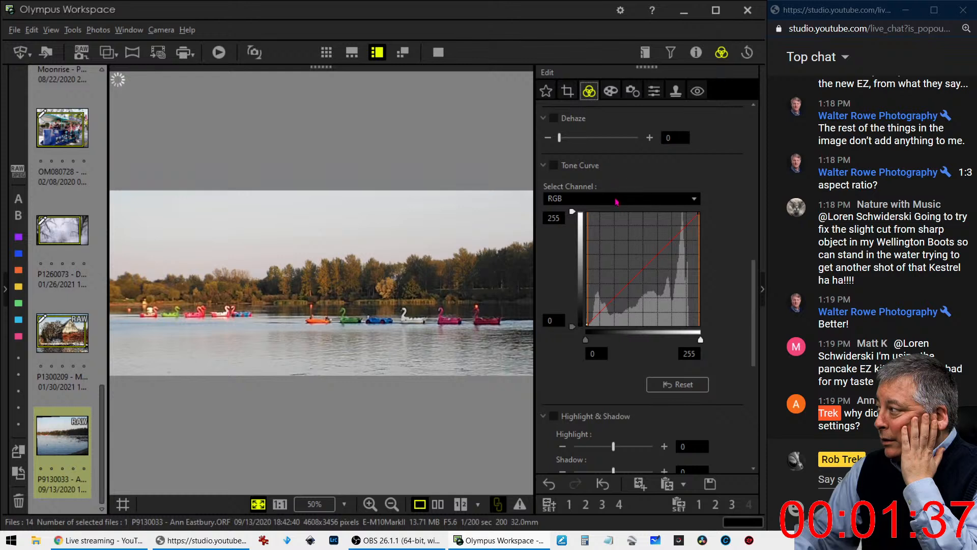
pyautogui.scroll(2, 616, 202)
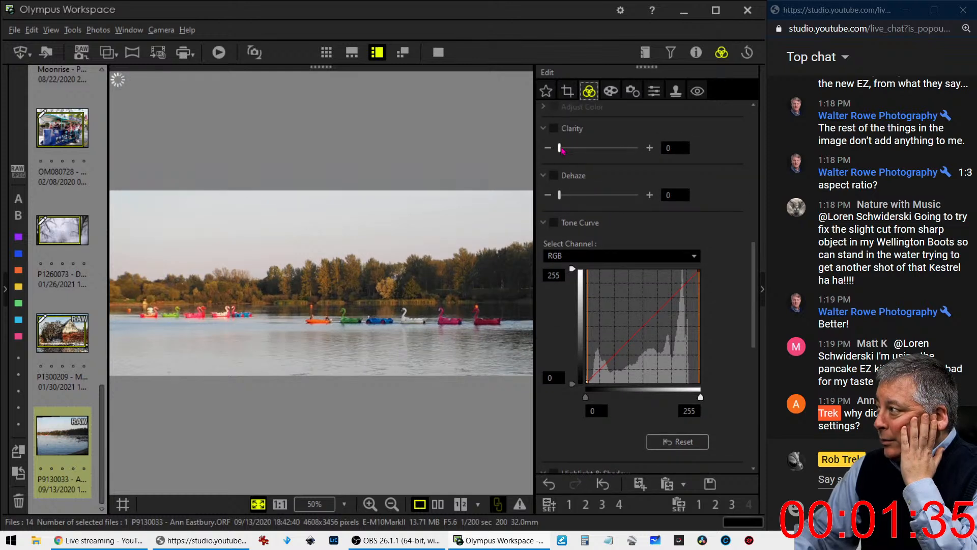
pyautogui.moveTo(559, 149); pyautogui.dragTo(582, 149)
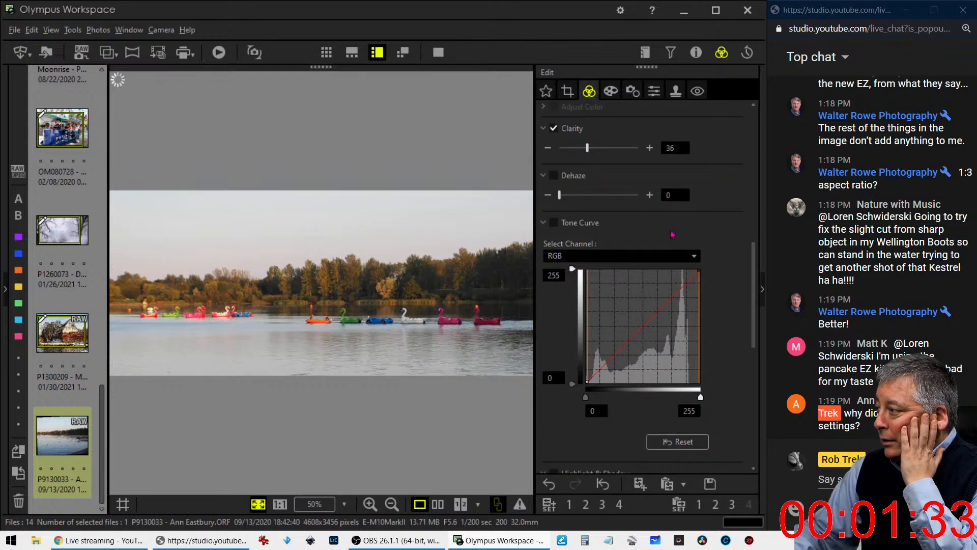
# - Shape the lake photo's blue-channel tone curve into a slight S, anchoring the midtones, raising the highlights and lowering the shadows
pyautogui.scroll(5, 672, 234)
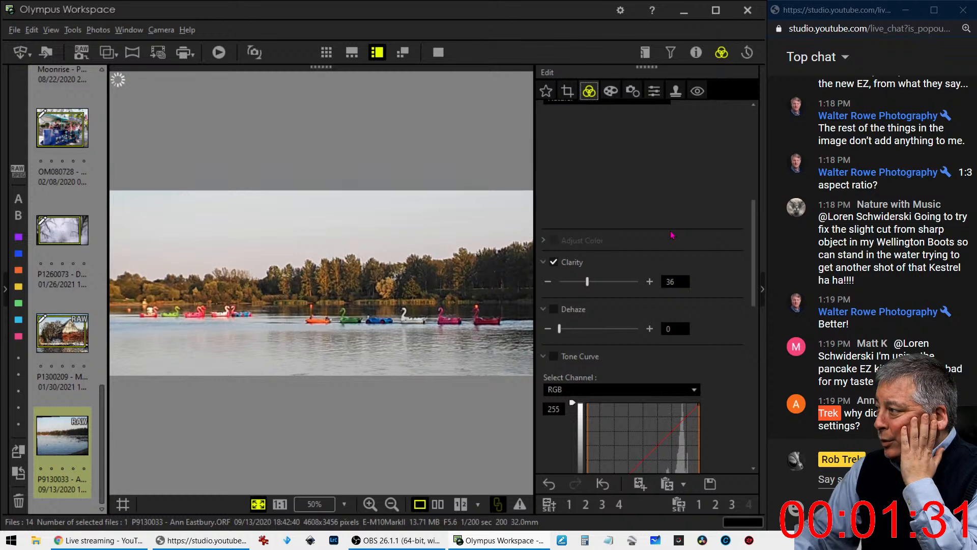
pyautogui.scroll(1, 672, 235)
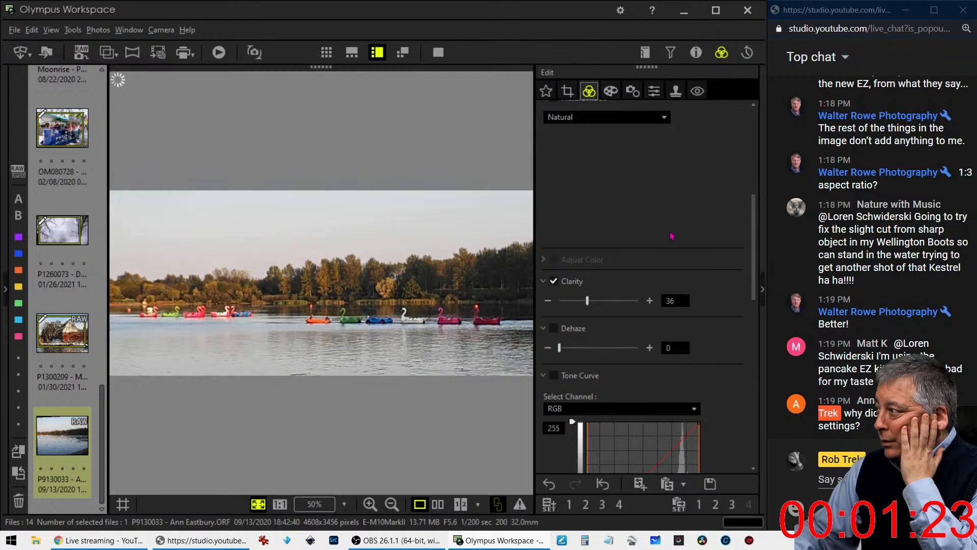
pyautogui.scroll(-5, 669, 239)
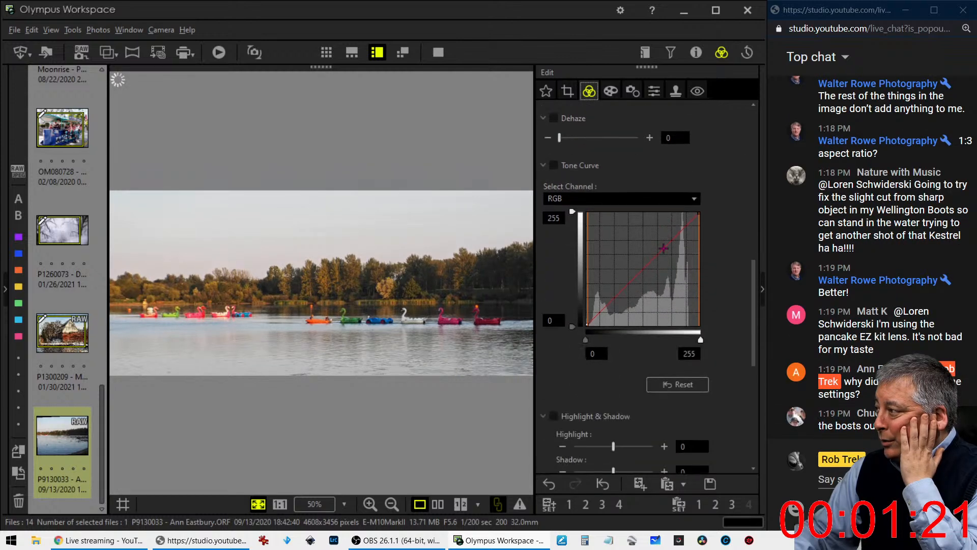
pyautogui.click(647, 199)
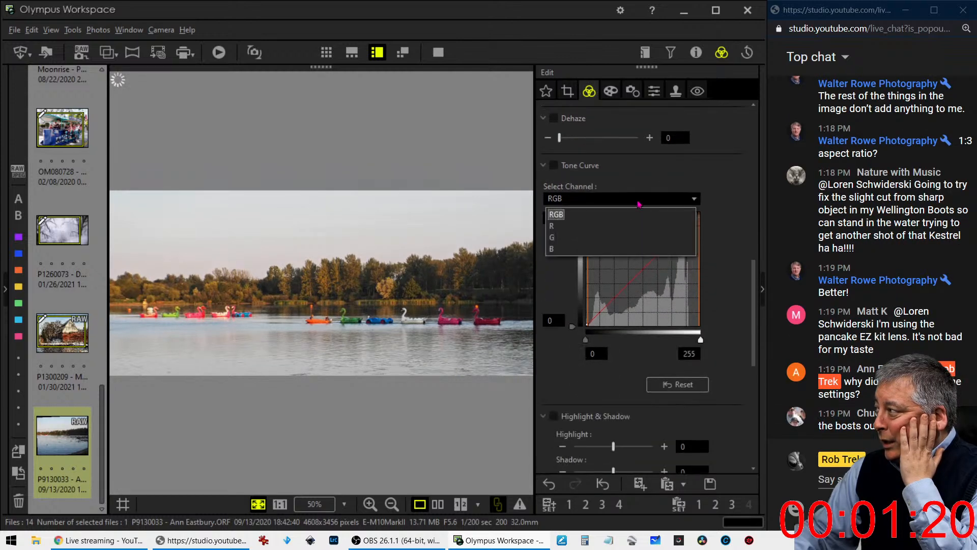
pyautogui.click(627, 248)
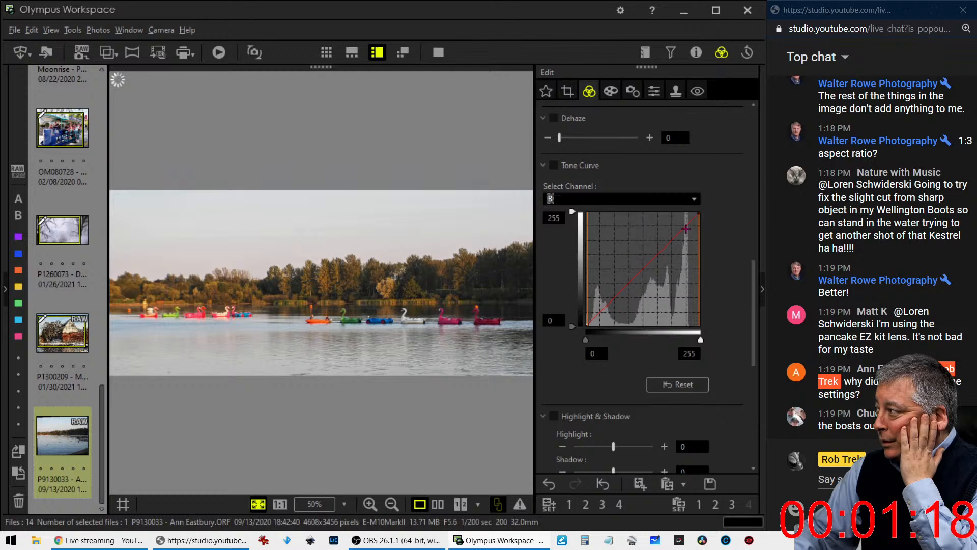
pyautogui.click(644, 268)
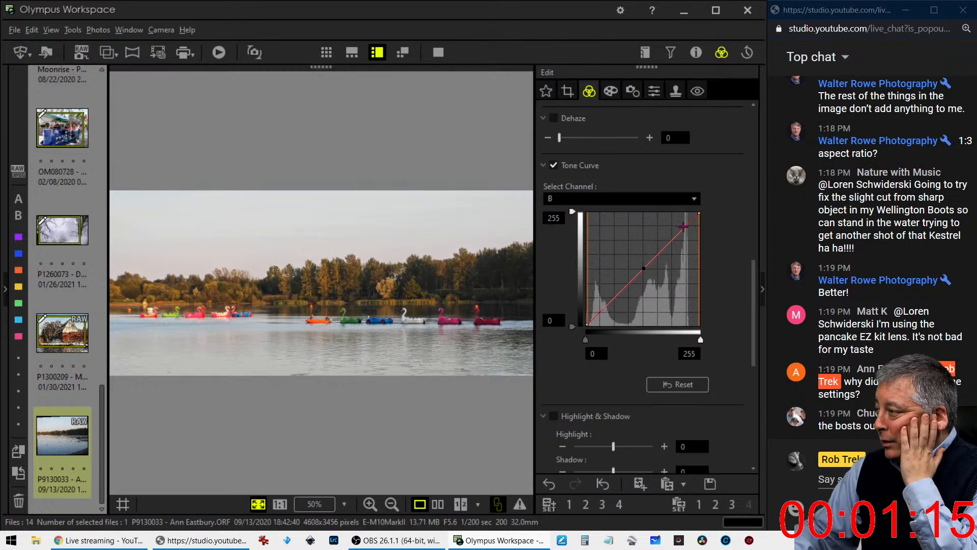
pyautogui.click(682, 223)
pyautogui.moveTo(683, 224); pyautogui.dragTo(683, 222)
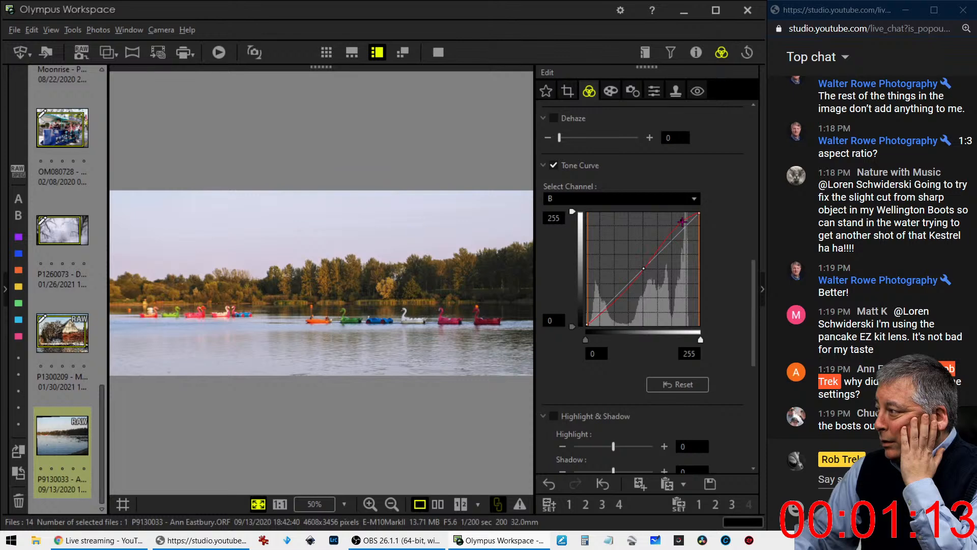
pyautogui.moveTo(606, 305); pyautogui.dragTo(601, 315)
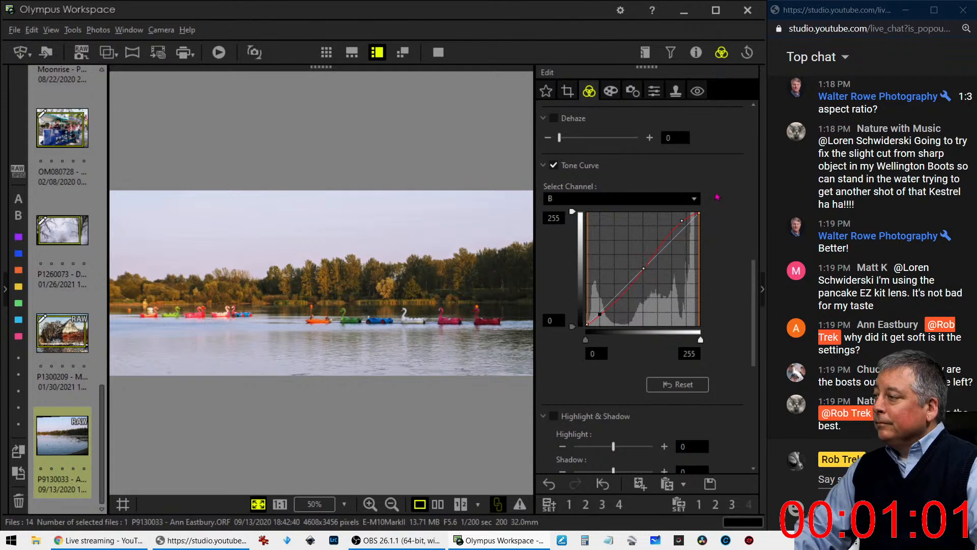
# - Set the lake photo's exposure compensation to -0.5 EV
pyautogui.scroll(3, 713, 198)
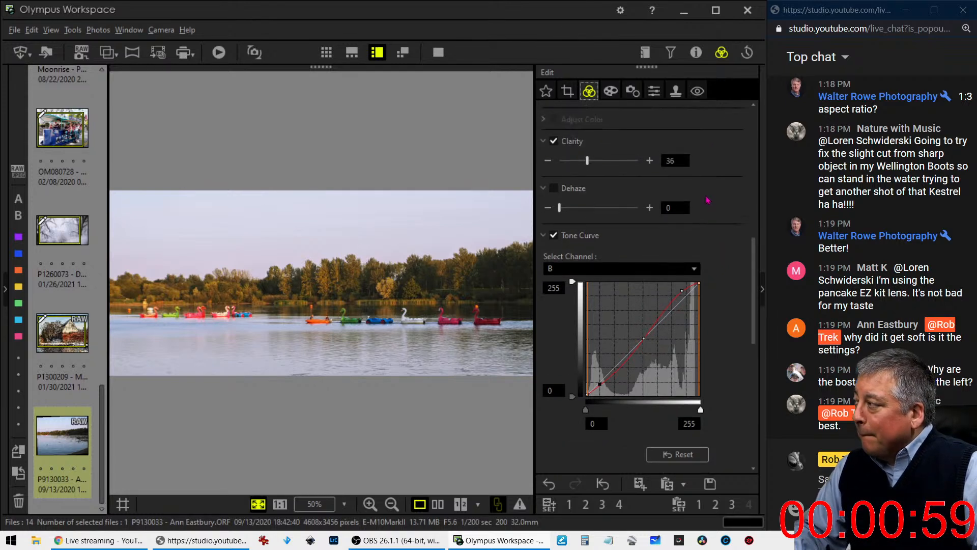
pyautogui.scroll(10, 706, 200)
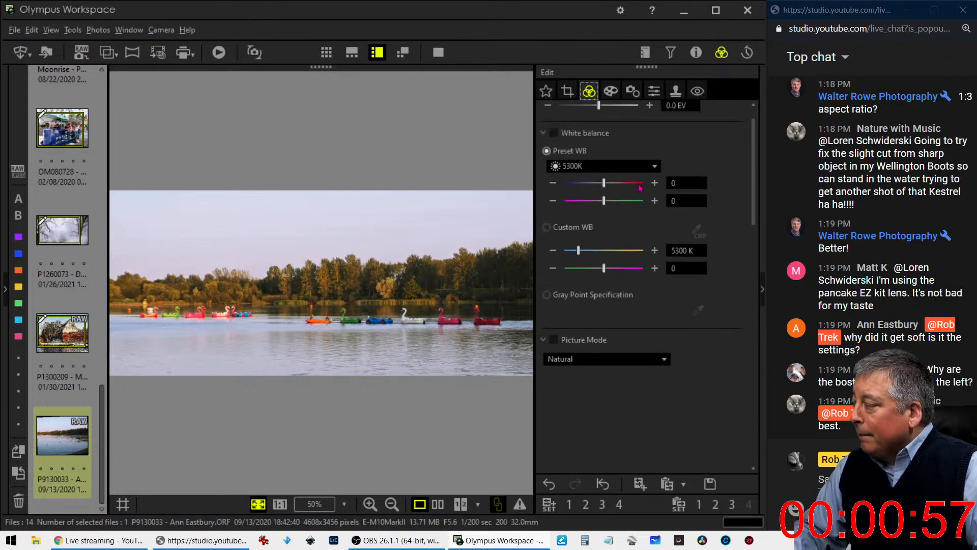
pyautogui.scroll(1, 641, 188)
pyautogui.moveTo(598, 131); pyautogui.dragTo(591, 138)
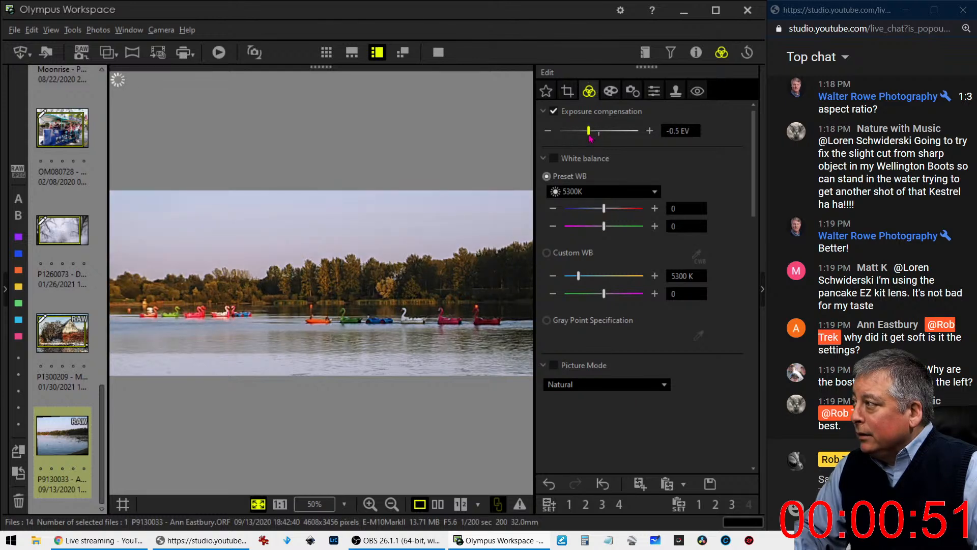
# - Set the lake photo's gradation to AUTO
pyautogui.scroll(-3, 662, 366)
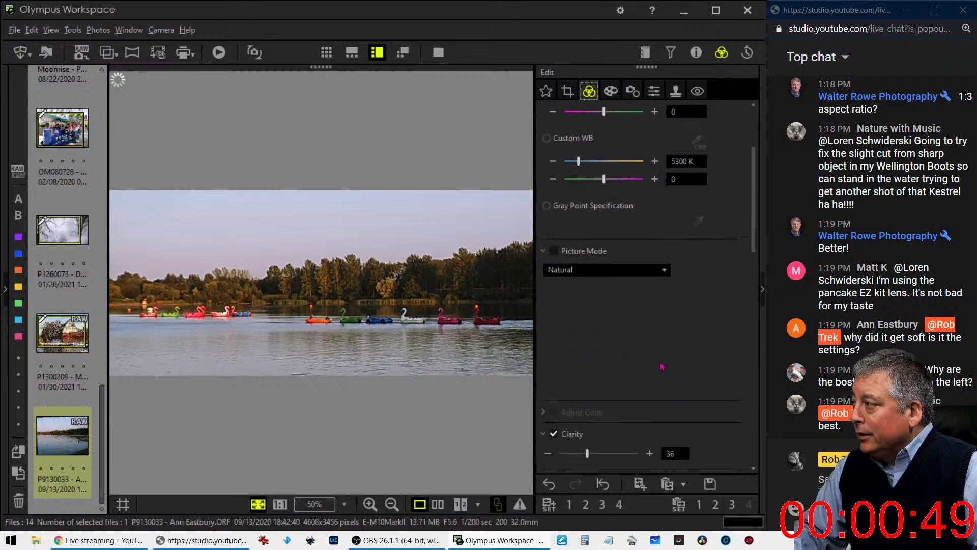
pyautogui.scroll(-10, 662, 367)
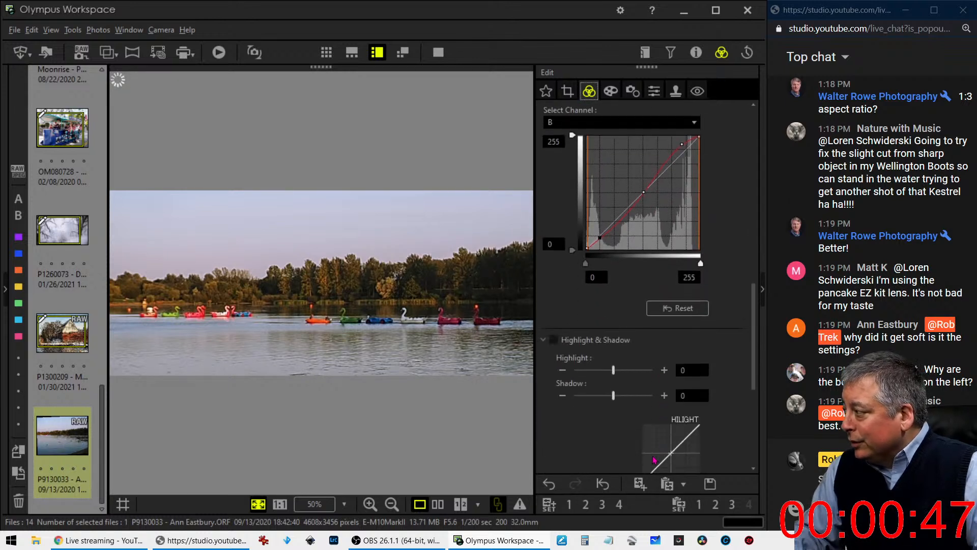
pyautogui.scroll(-6, 655, 460)
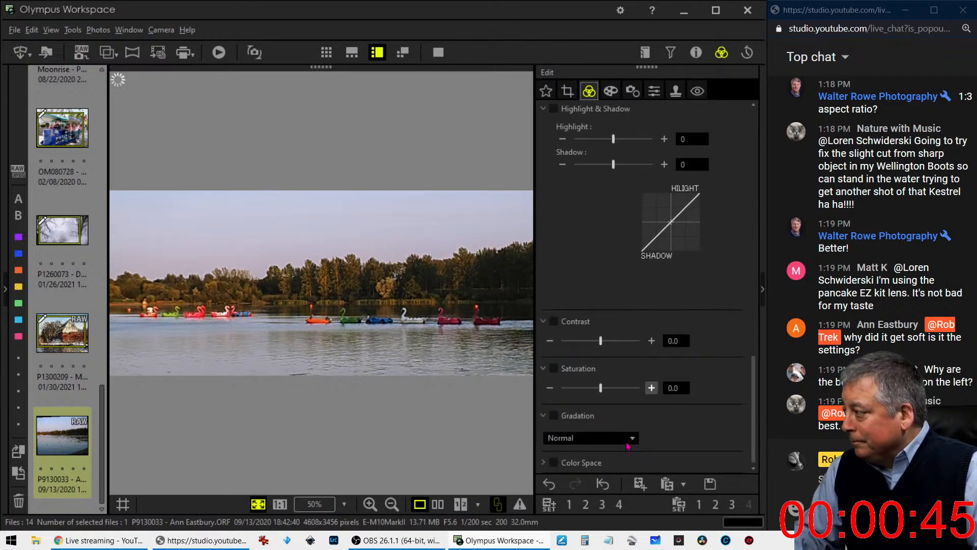
pyautogui.click(628, 440)
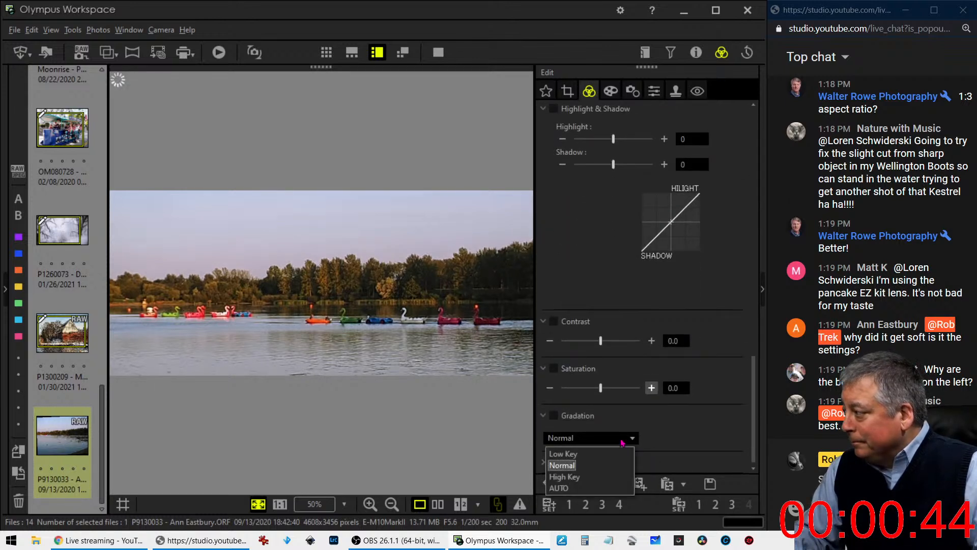
pyautogui.click(603, 487)
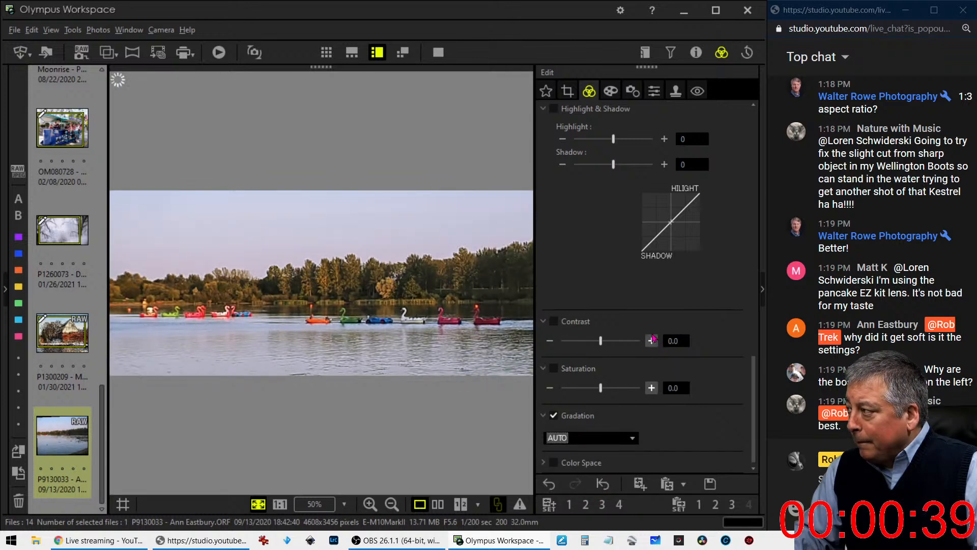
# - Examine the crop framing within the full lake scene and the photo's lens and exposure properties
pyautogui.click(567, 91)
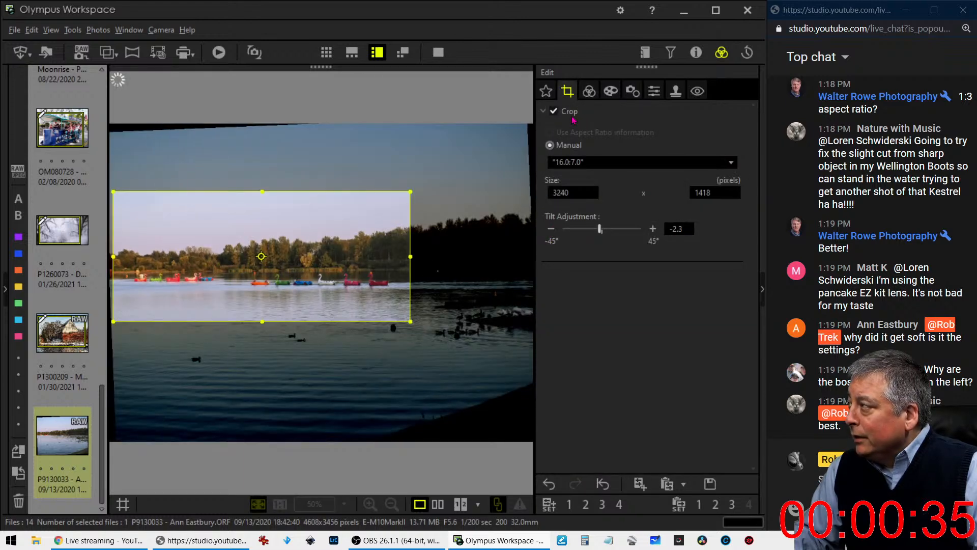
pyautogui.click(440, 464)
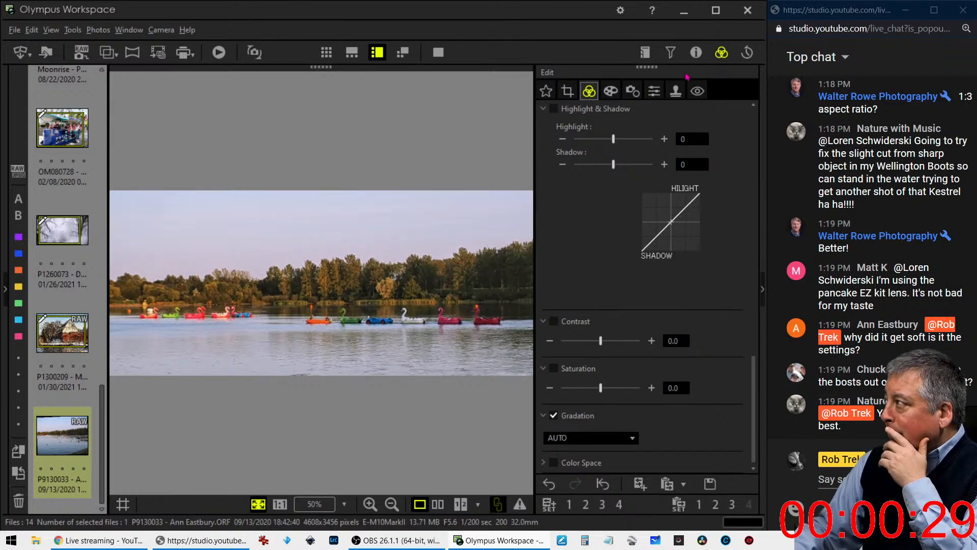
pyautogui.click(696, 52)
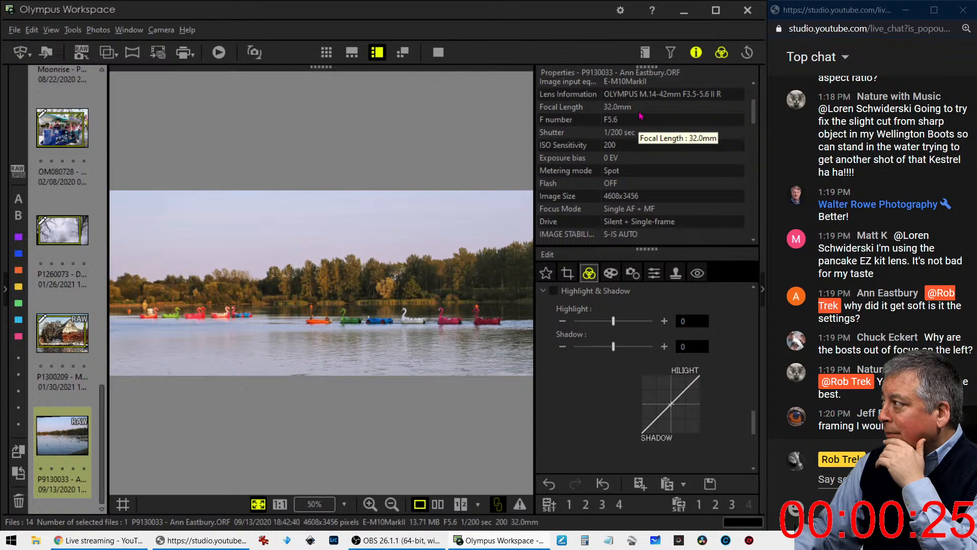
pyautogui.click(697, 56)
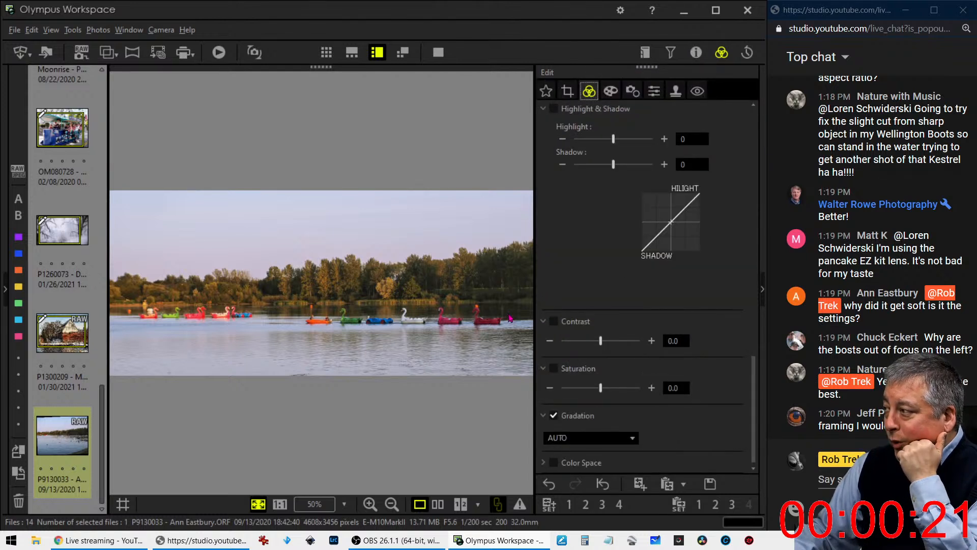
pyautogui.click(577, 99)
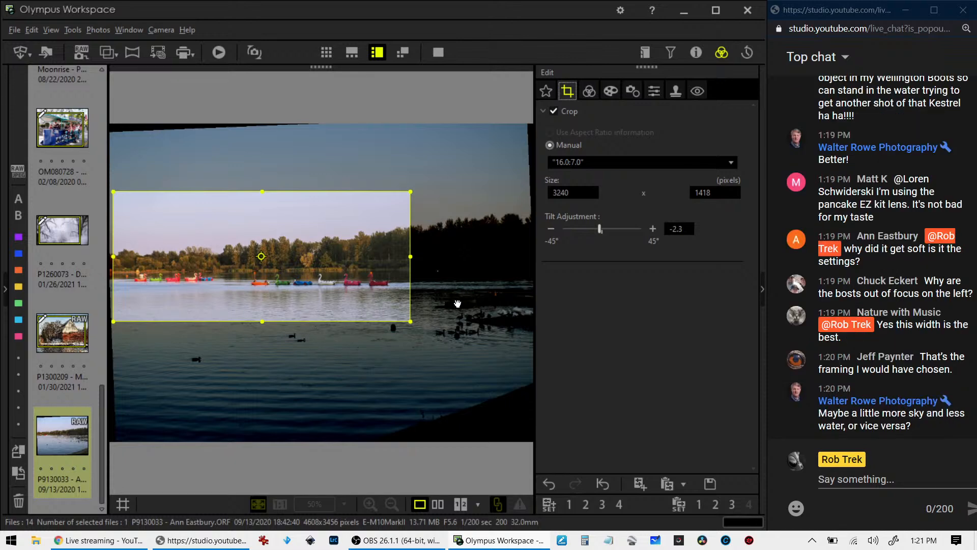
pyautogui.click(589, 92)
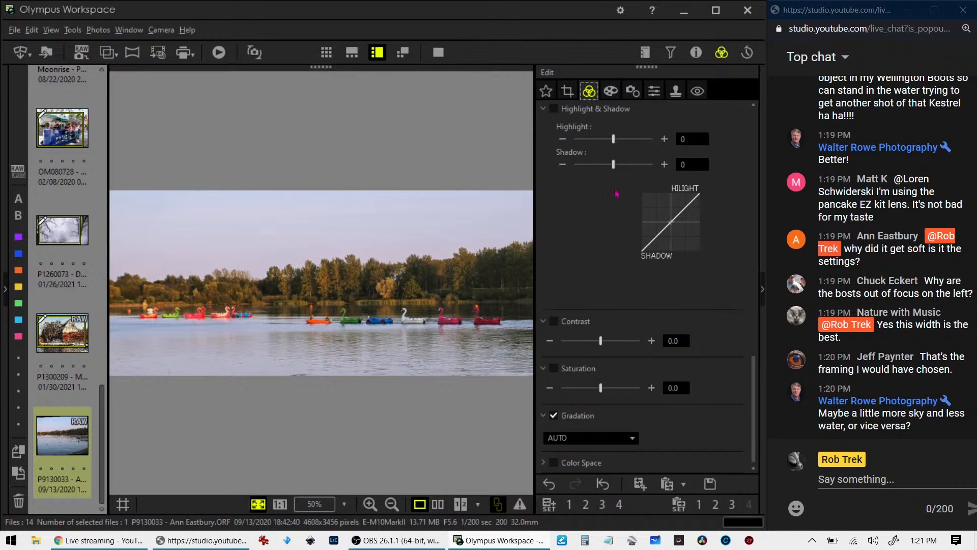
# - Try the 16.0:7.0 crop frame lower and higher, settle it slightly lower and further left around the boats, and preview it
pyautogui.click(568, 92)
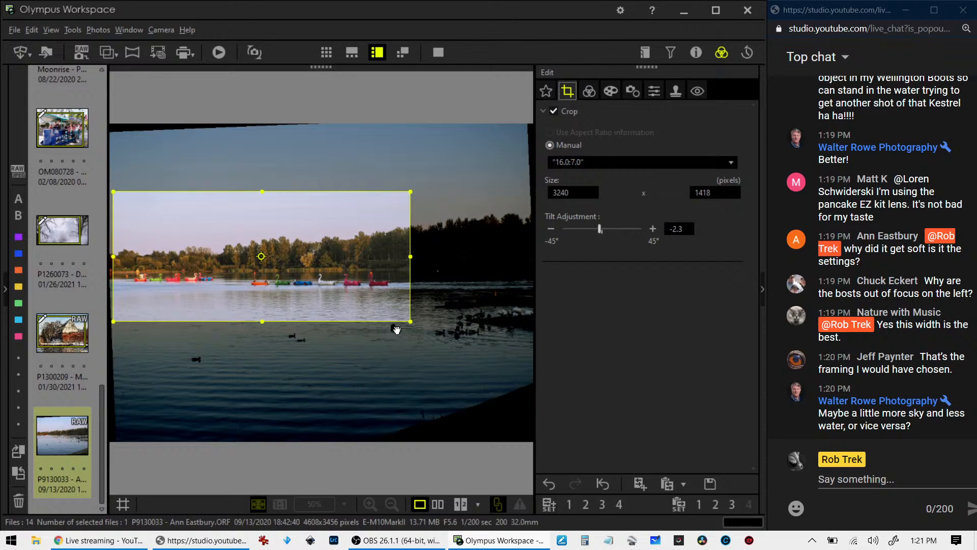
pyautogui.moveTo(302, 285); pyautogui.dragTo(300, 310)
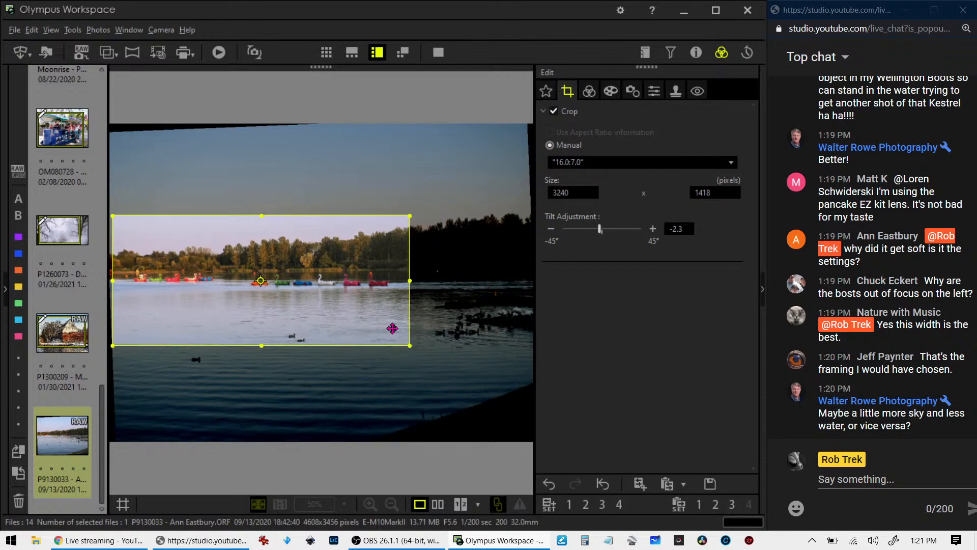
pyautogui.moveTo(371, 315); pyautogui.dragTo(357, 266)
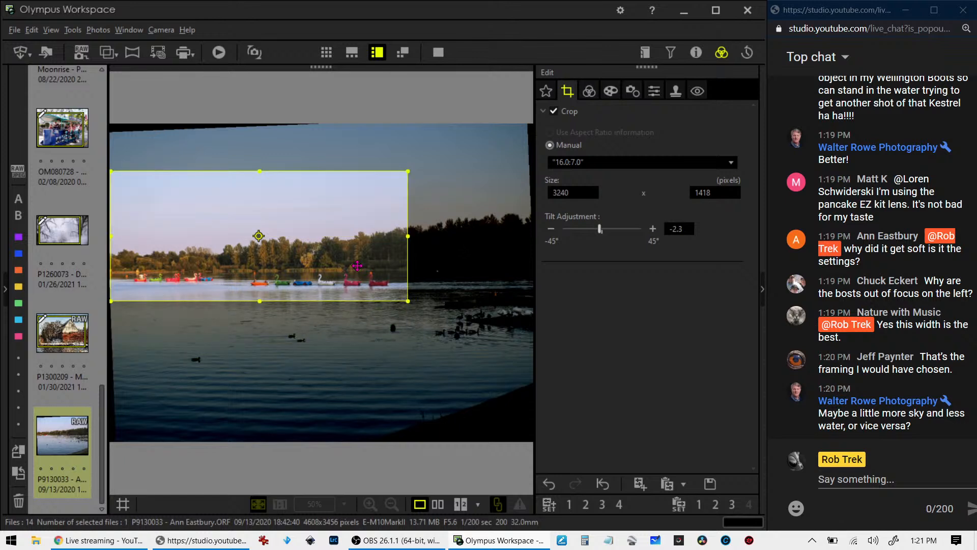
pyautogui.moveTo(357, 265); pyautogui.dragTo(338, 286)
pyautogui.click(589, 91)
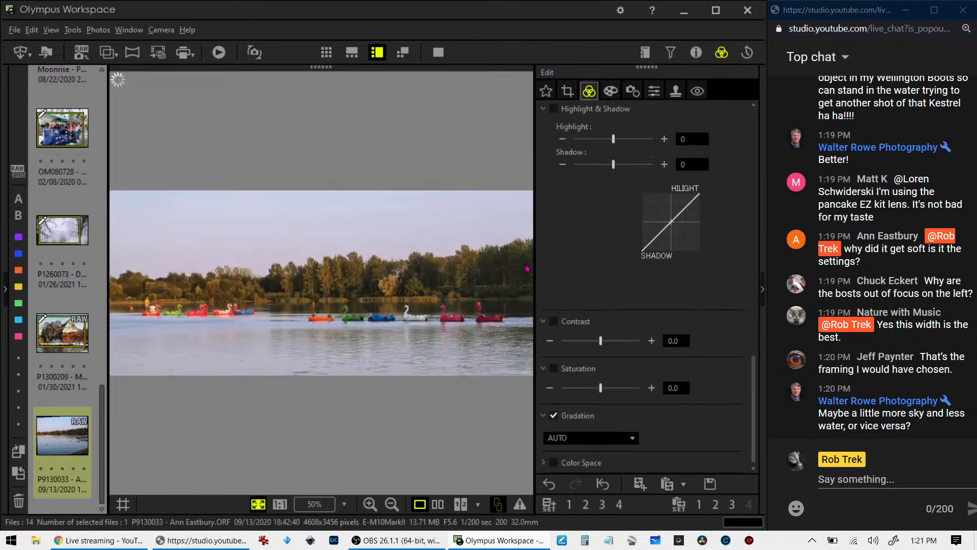
# - Compare the original and edited lake photos side by side in full screen
pyautogui.click(436, 504)
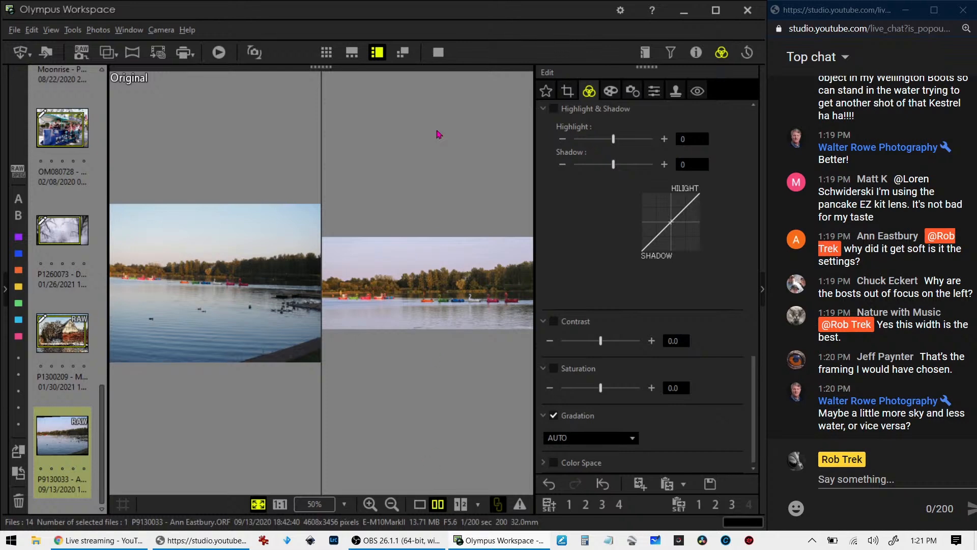
pyautogui.click(438, 52)
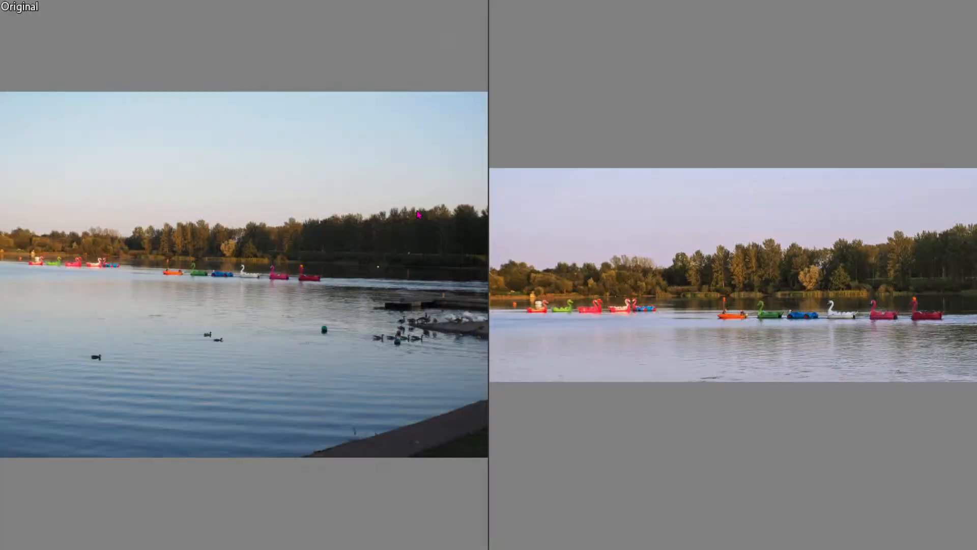